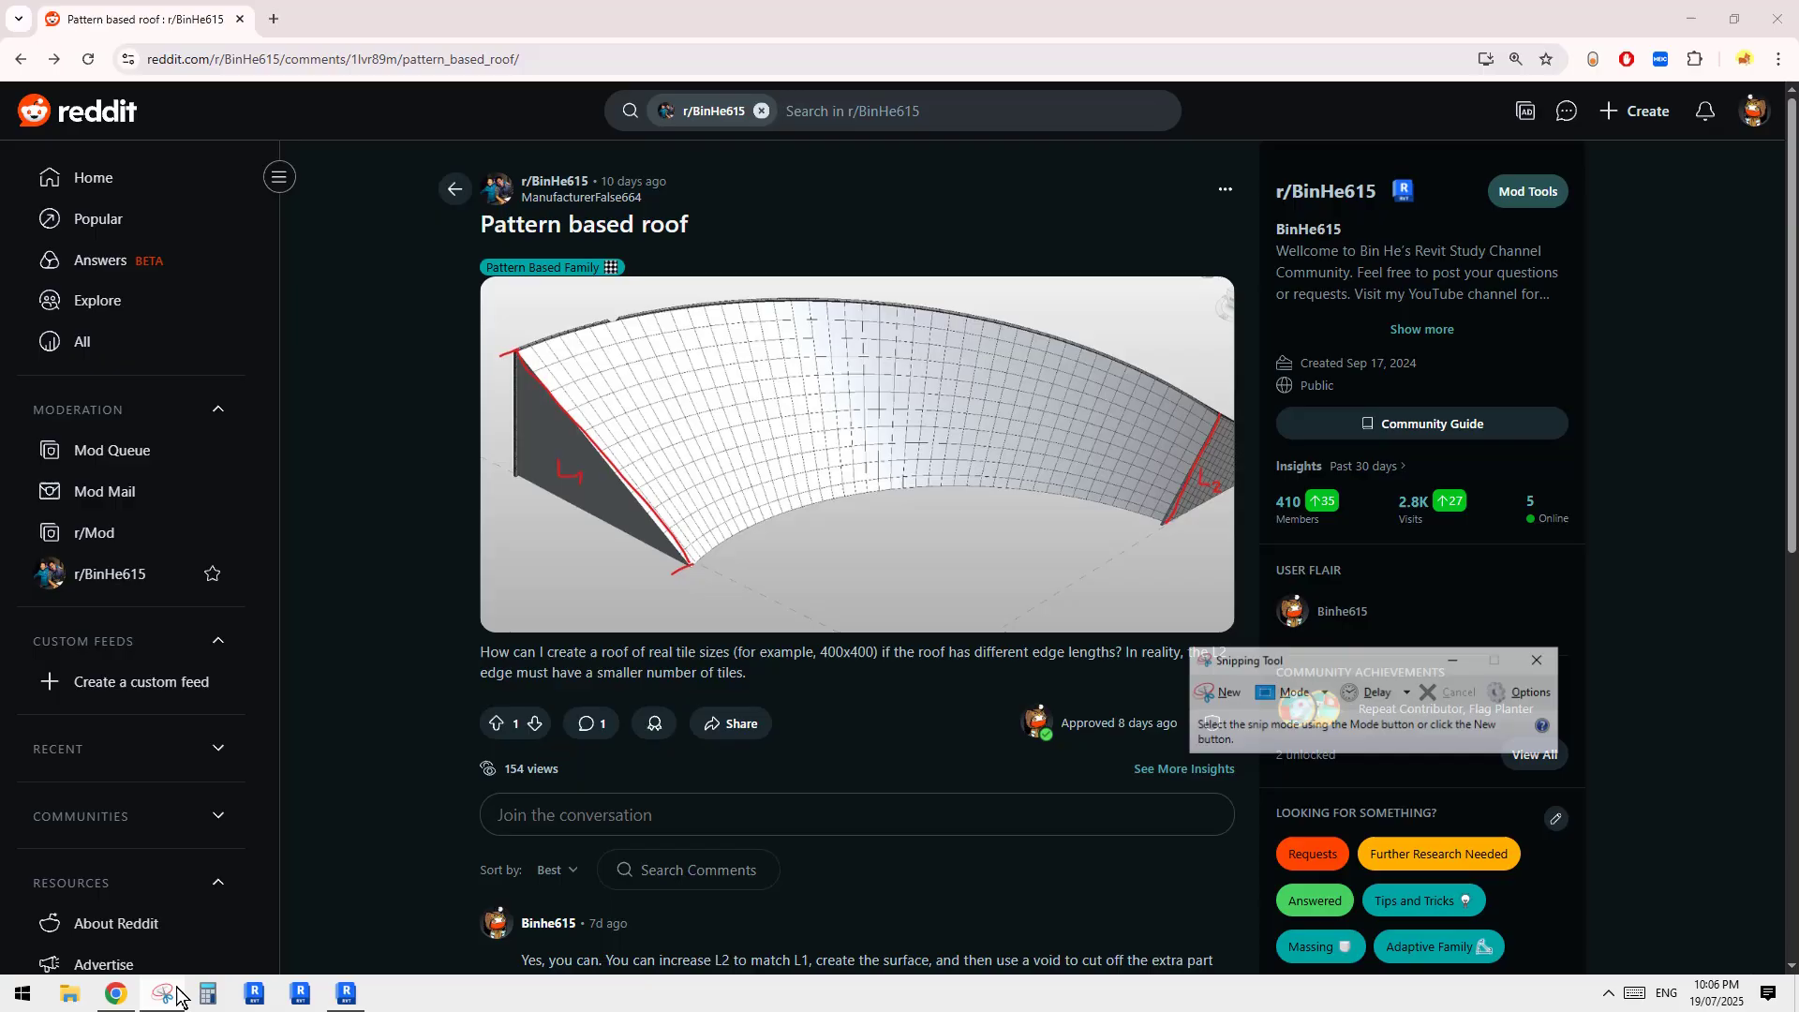
- Snip the pattern based roof post and mark the L1 edge and the lengthwise tile rows across the roof with the pen
left_click(1219, 692)
left_click_drag(392, 165, 1576, 696)
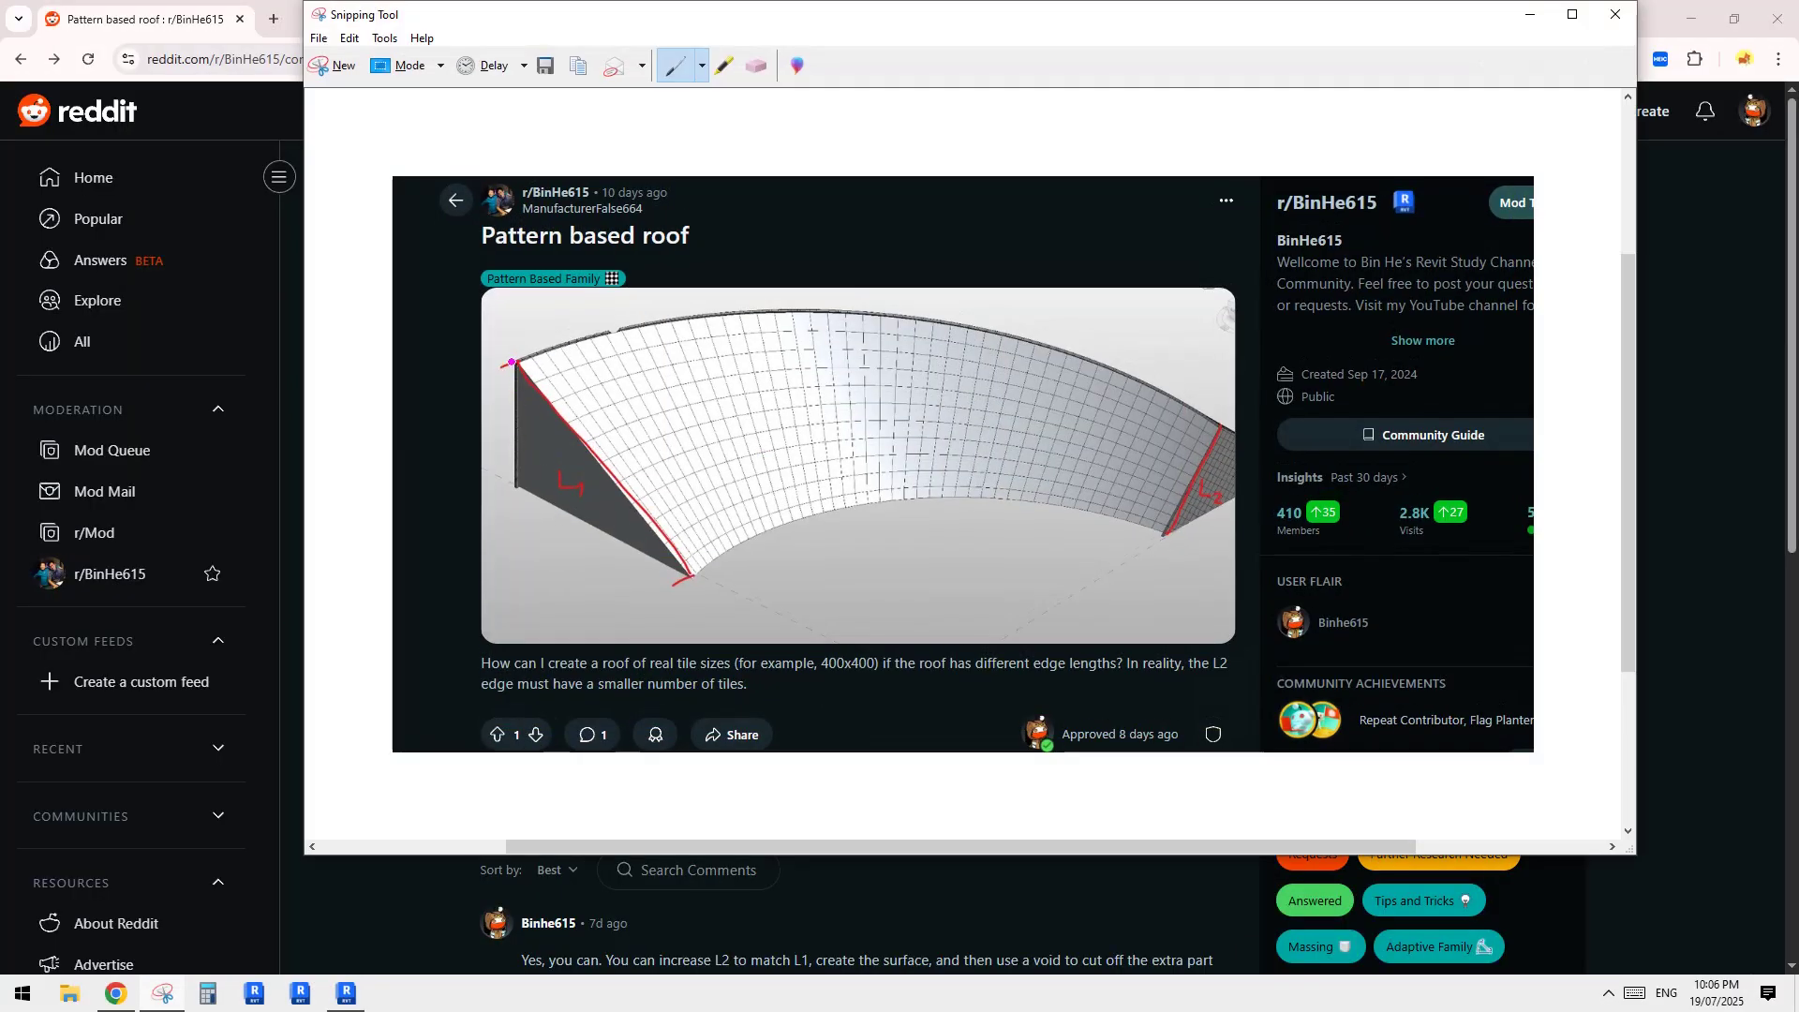
mouse_move(512, 362)
left_mouse_down()
mouse_move(698, 573)
mouse_move(806, 503)
mouse_move(1125, 493)
left_mouse_up()
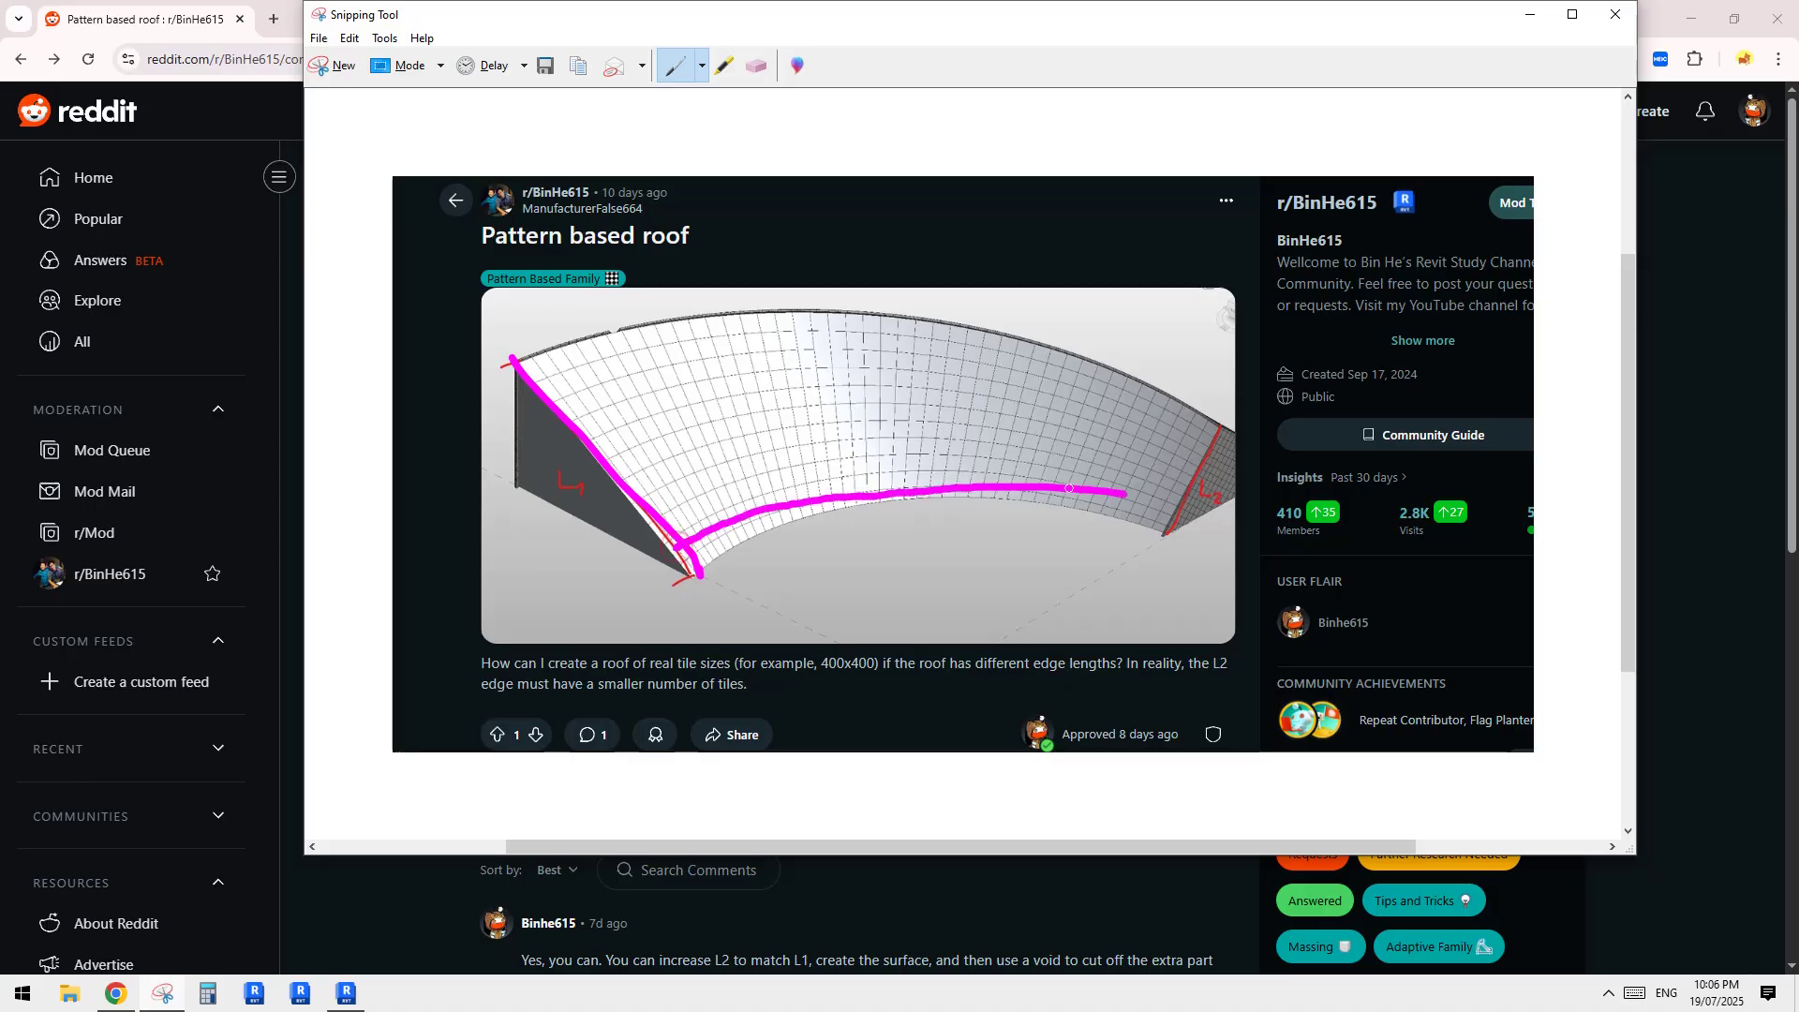
mouse_move(654, 523)
left_mouse_down()
mouse_move(900, 461)
mouse_move(1104, 466)
left_mouse_up()
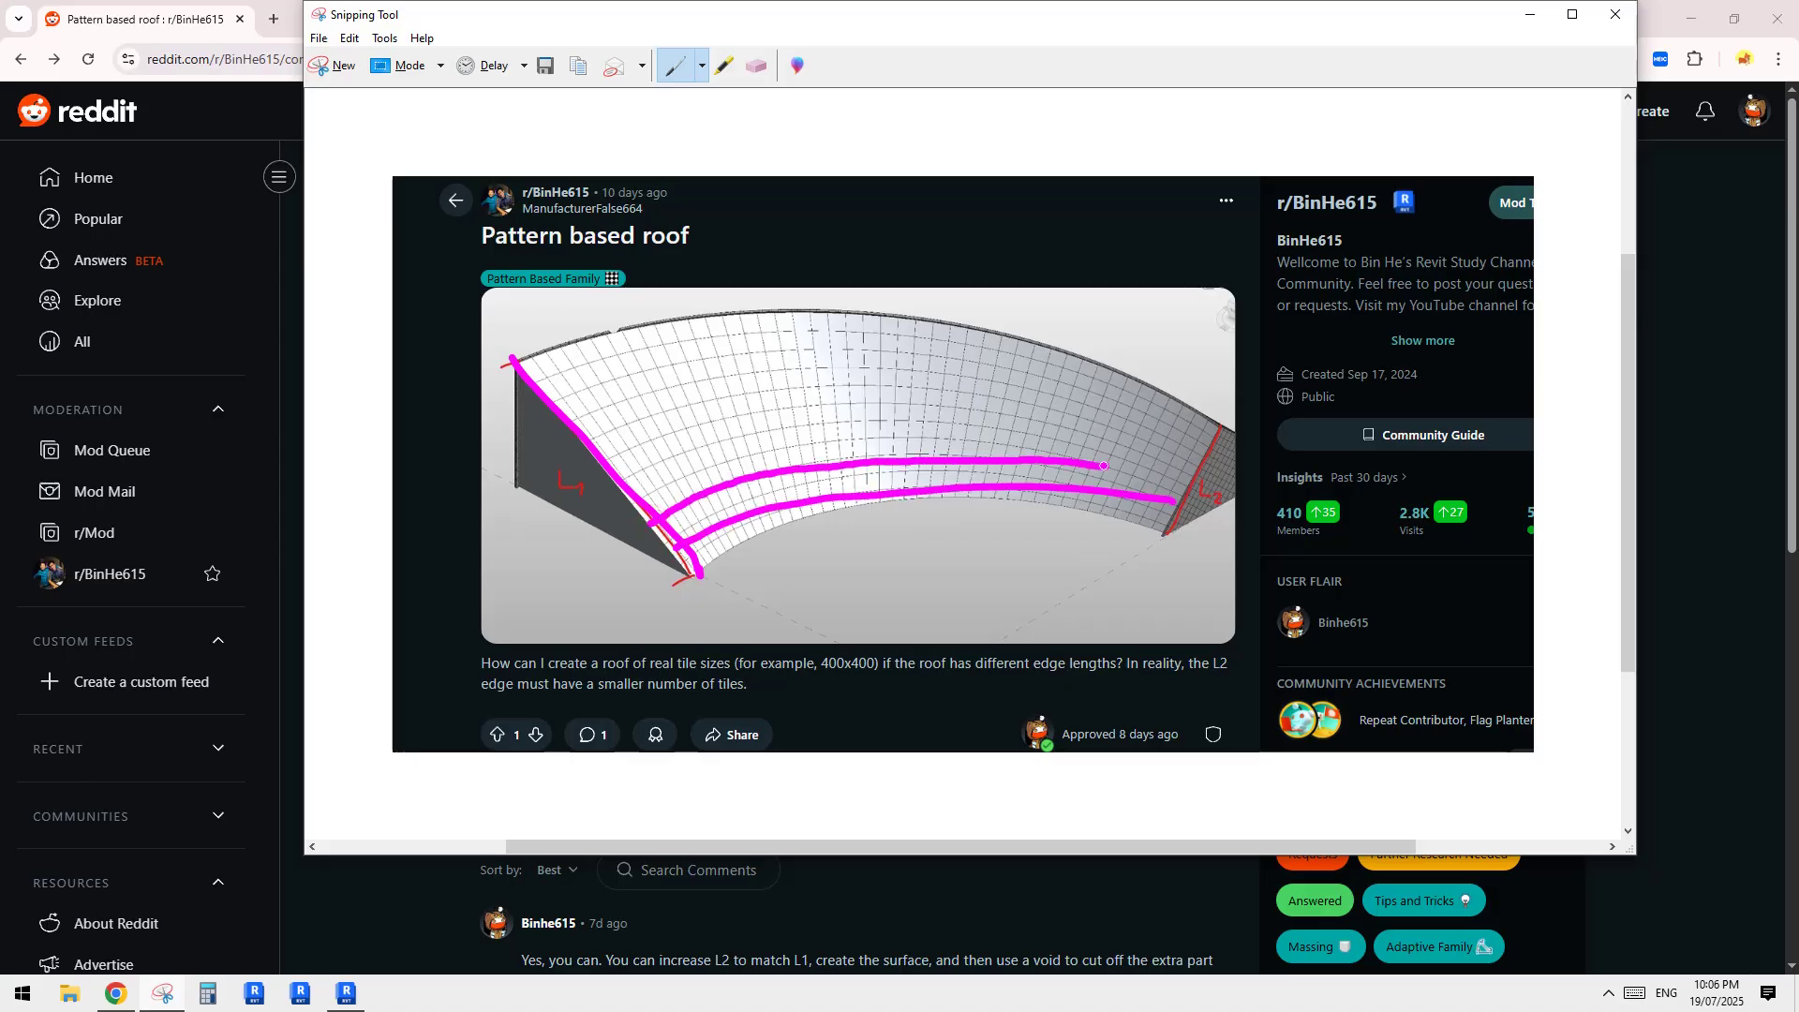
mouse_move(635, 493)
left_mouse_down()
mouse_move(810, 459)
mouse_move(1143, 439)
mouse_move(1202, 457)
left_mouse_up()
mouse_move(633, 449)
left_mouse_down()
mouse_move(1102, 408)
mouse_move(1203, 424)
left_mouse_up()
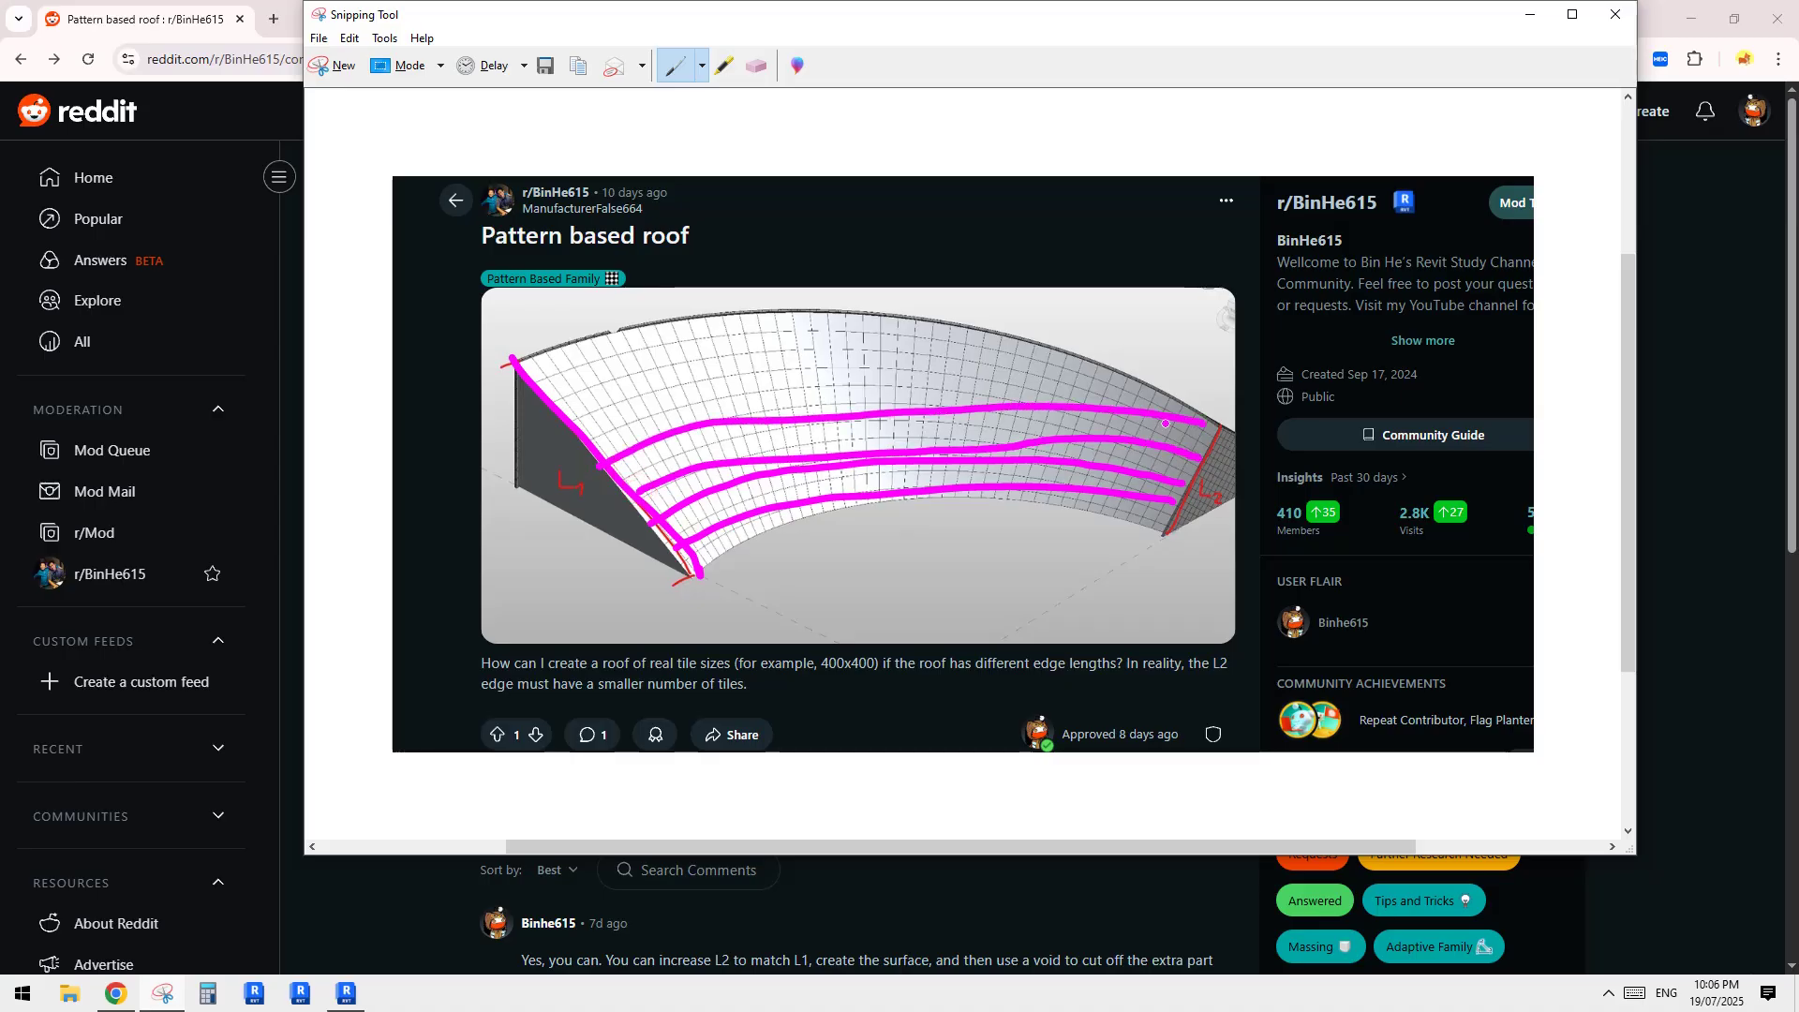
mouse_move(574, 422)
left_mouse_down()
mouse_move(871, 372)
mouse_move(1131, 377)
left_mouse_up()
left_click_drag(549, 384, 939, 335)
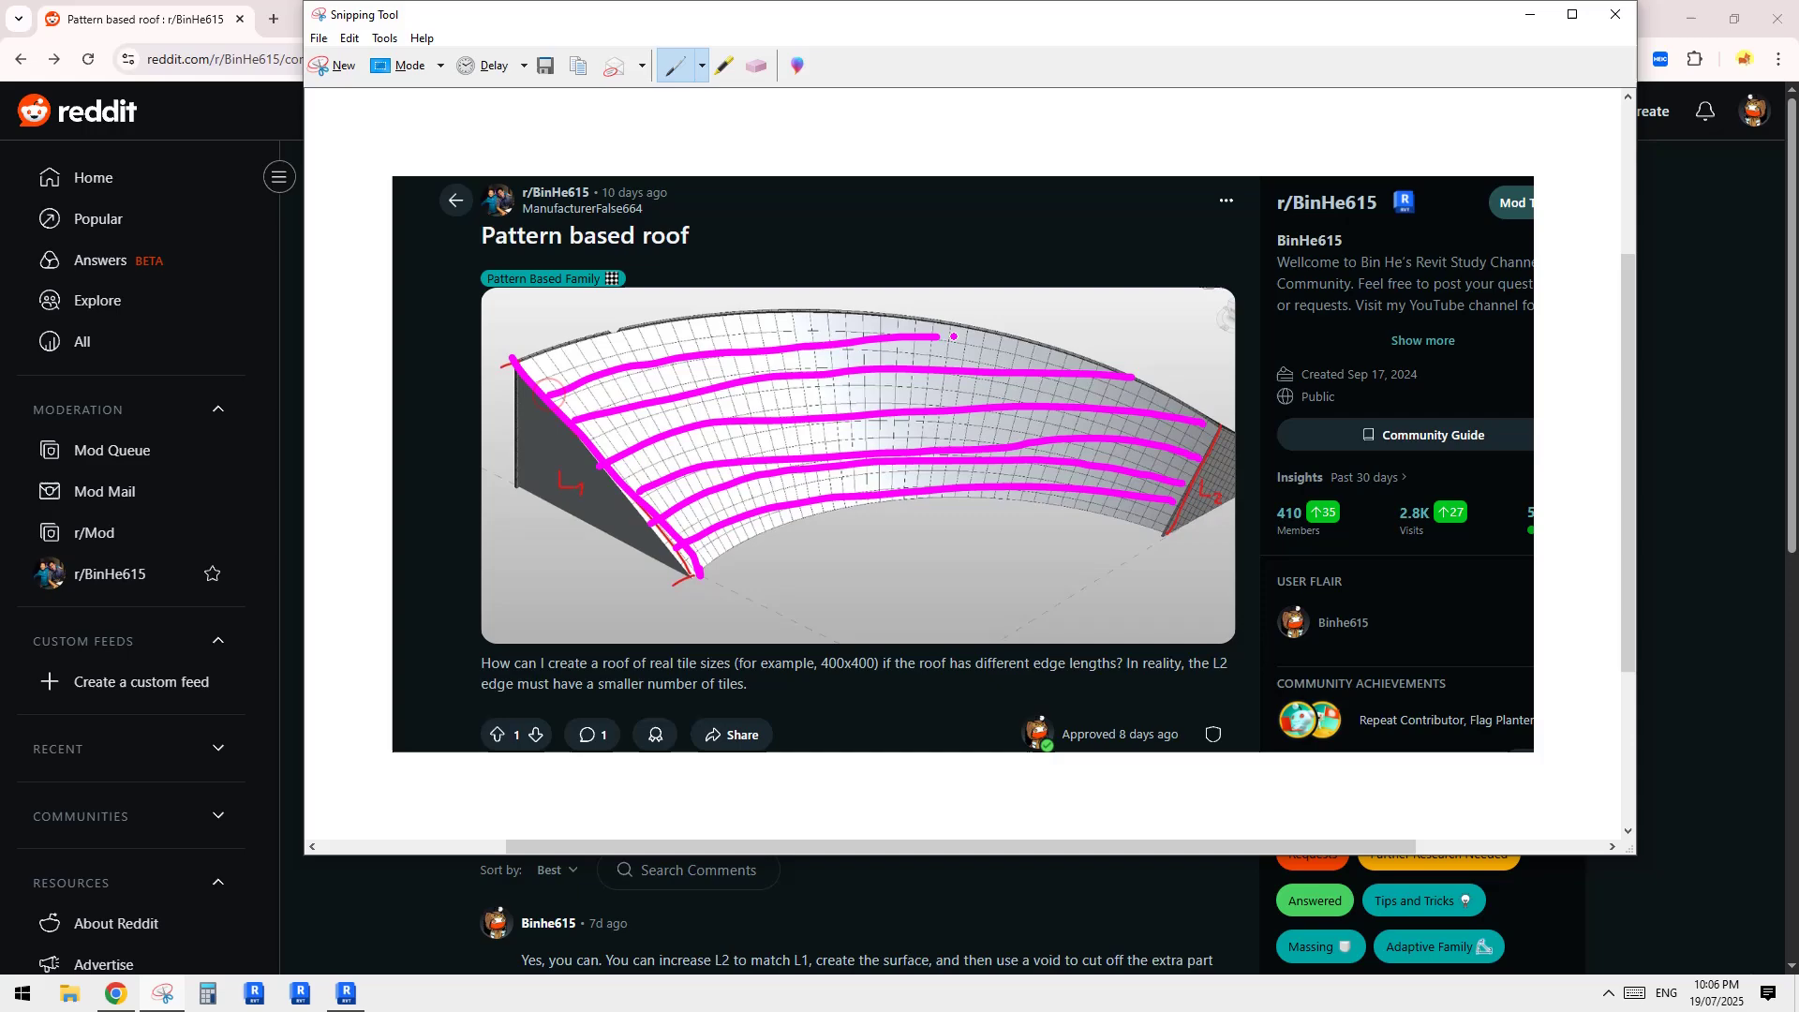
- Draw short pen strokes across the lengthwise rows near the L1 end to indicate the tile grid
left_click_drag(567, 359, 657, 489)
left_click_drag(650, 367, 717, 465)
left_click_drag(712, 356, 747, 434)
left_click_drag(790, 348, 822, 456)
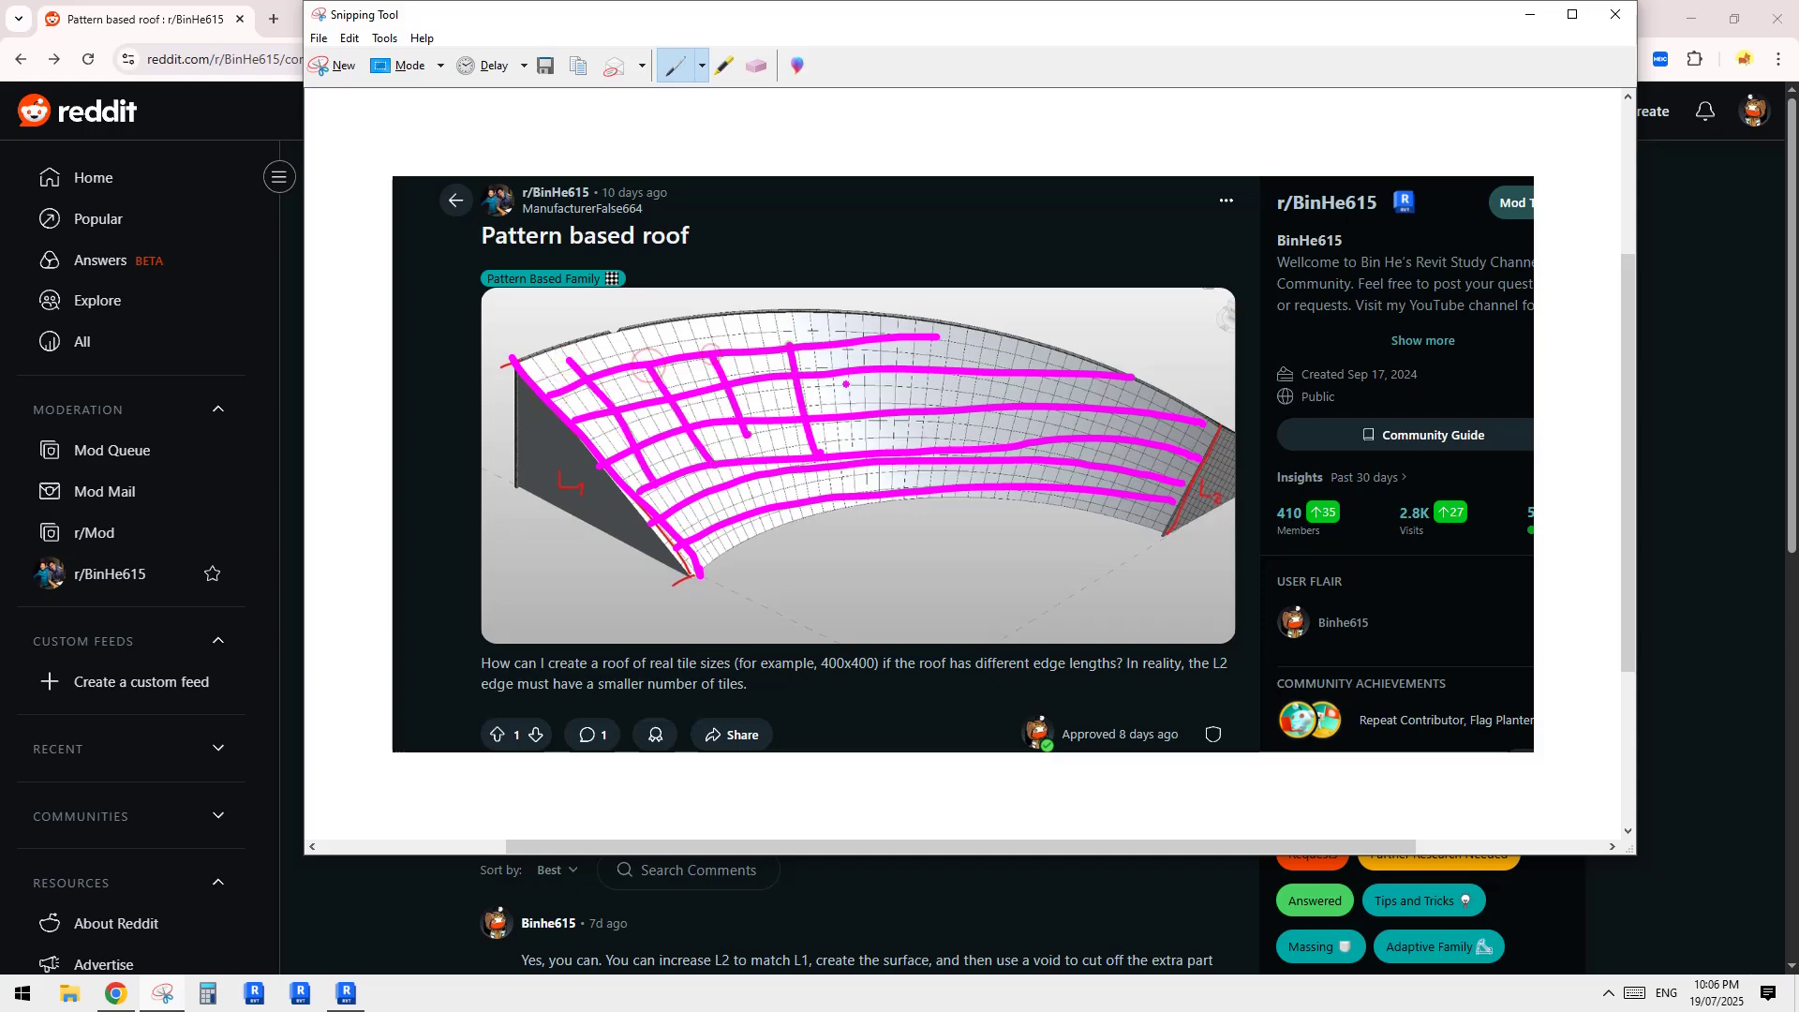
left_click_drag(849, 385, 864, 451)
- Sketch the L2 edge extended upward, the enlarged outer roof edge and the original edge, and cross out the excess area between them
left_click_drag(1193, 494, 1261, 347)
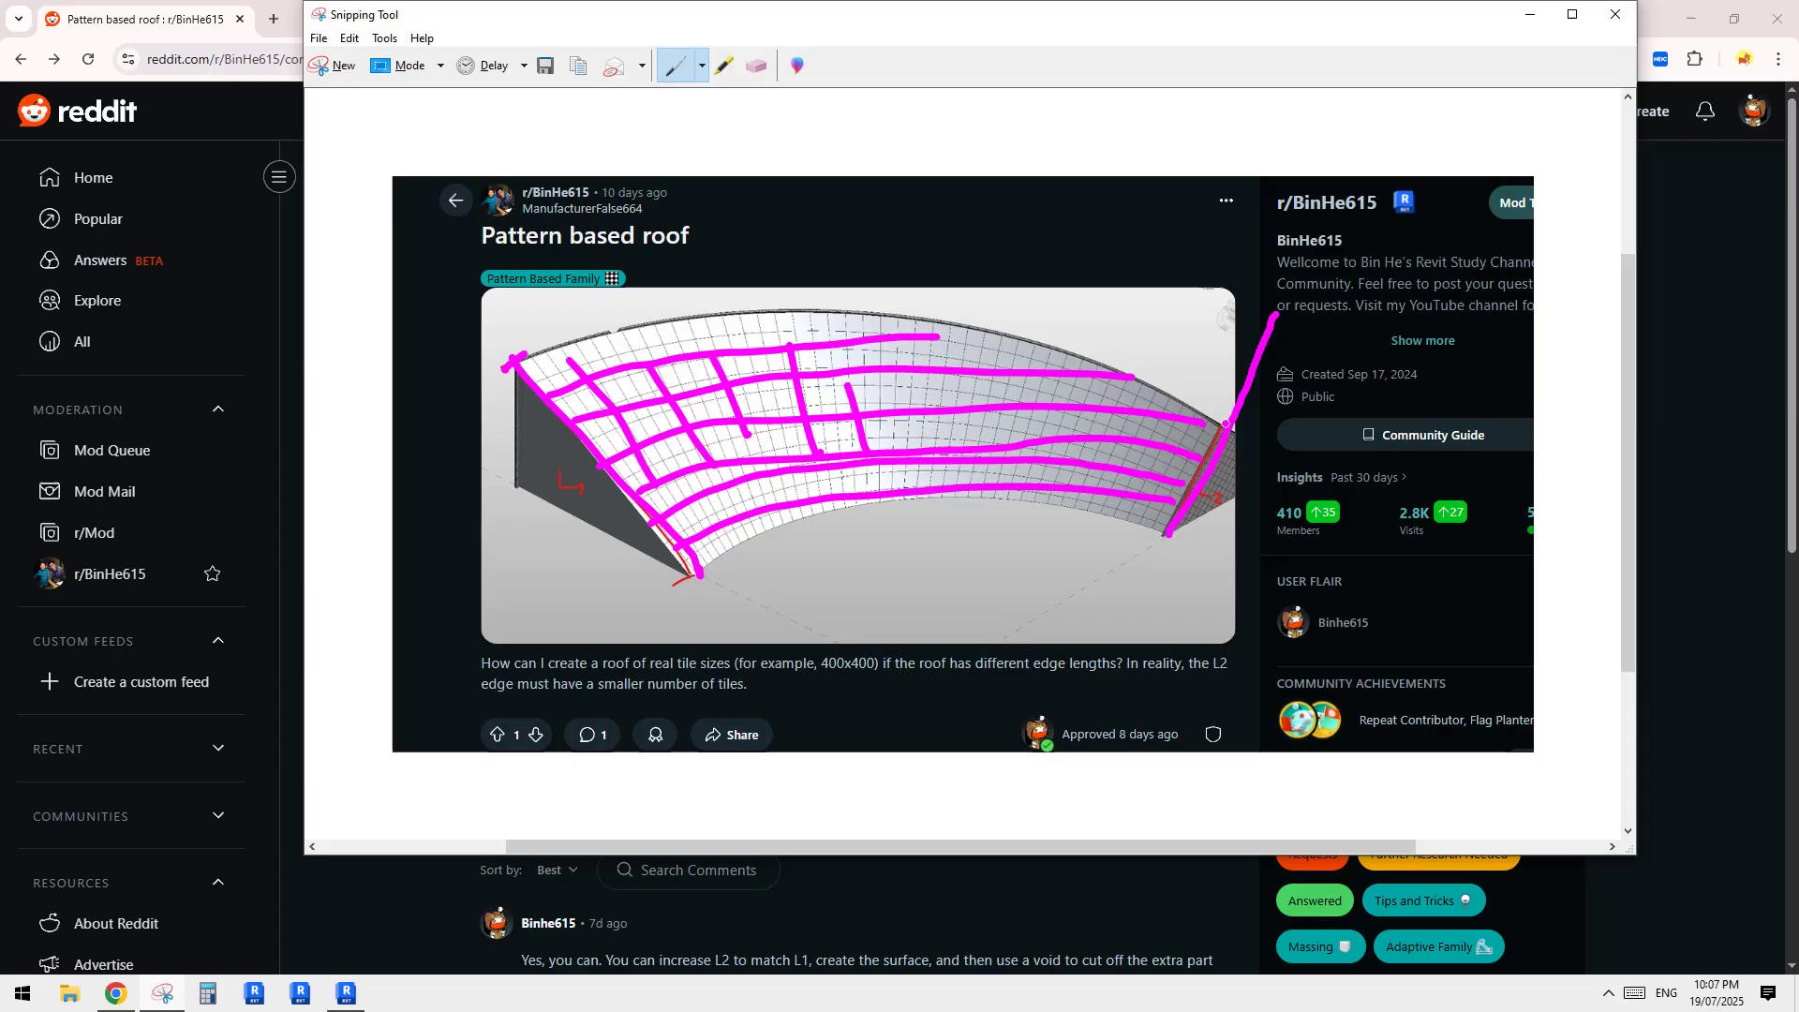
mouse_move(559, 332)
left_mouse_down()
mouse_move(858, 281)
mouse_move(1080, 284)
mouse_move(1282, 319)
left_mouse_up()
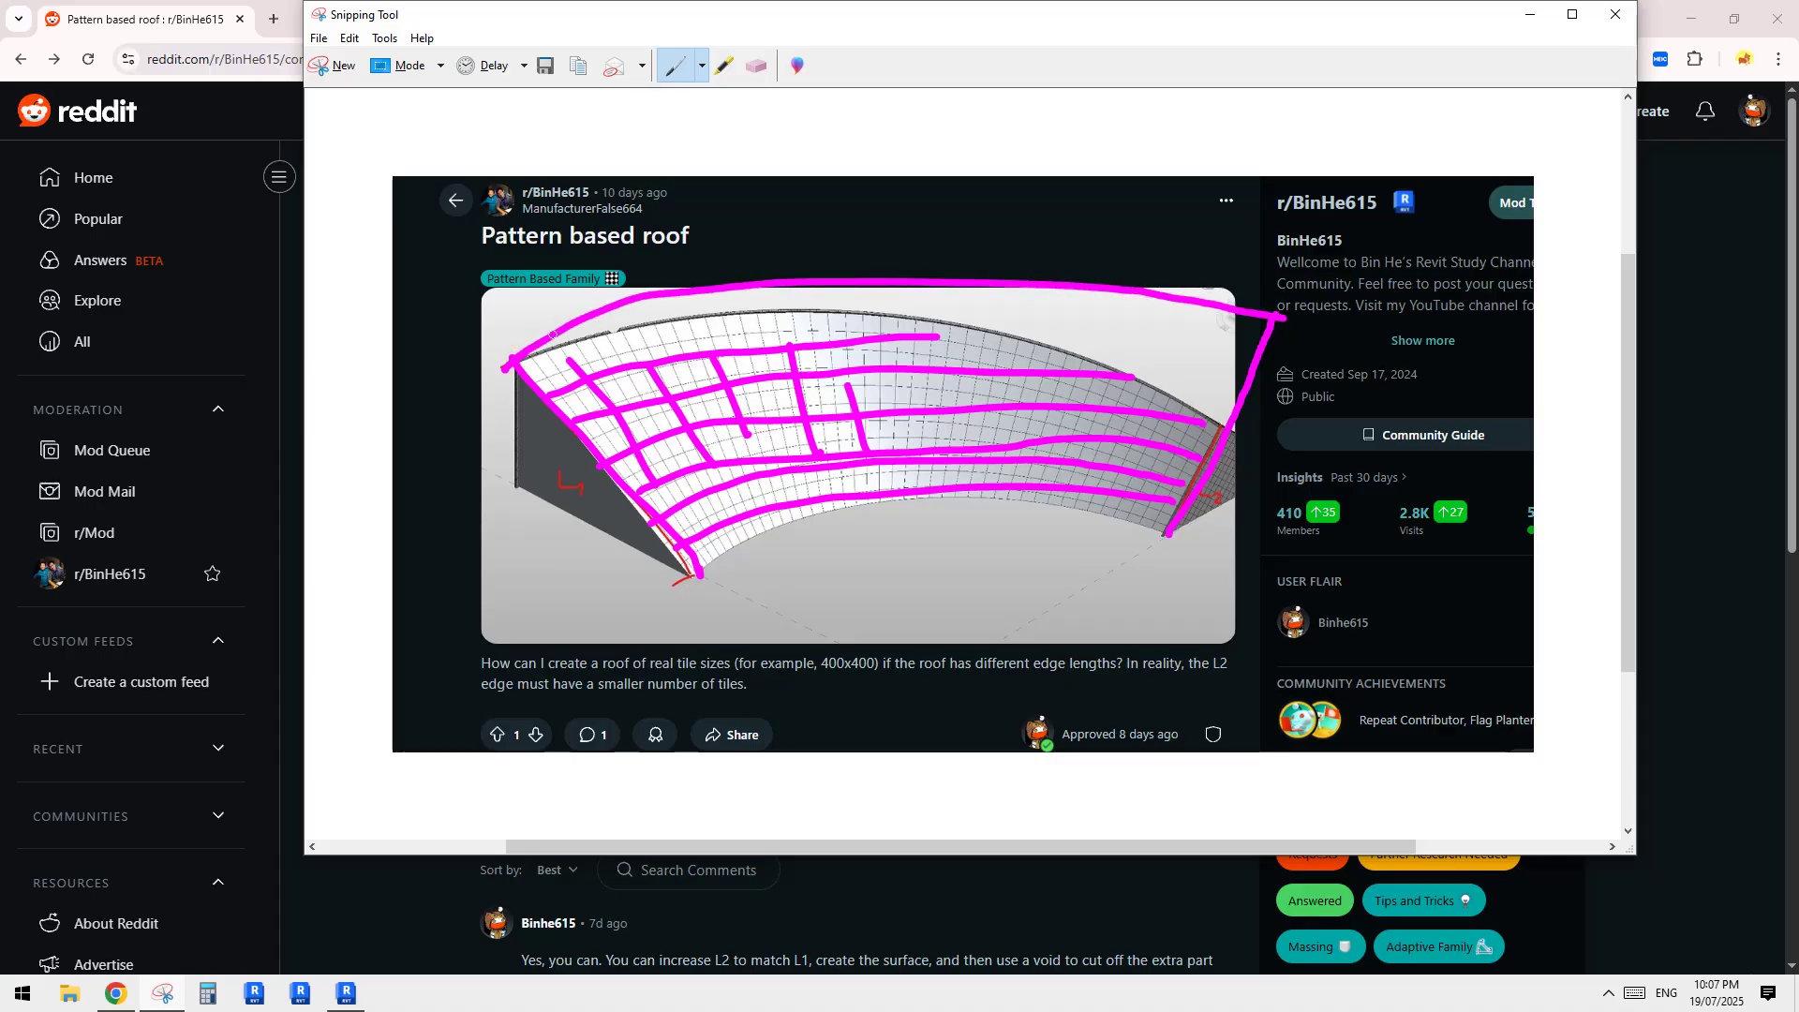
mouse_move(577, 341)
left_mouse_down()
mouse_move(824, 309)
mouse_move(1059, 349)
mouse_move(1239, 415)
left_mouse_up()
left_click_drag(1172, 321, 1129, 357)
left_click_drag(1133, 328, 1179, 364)
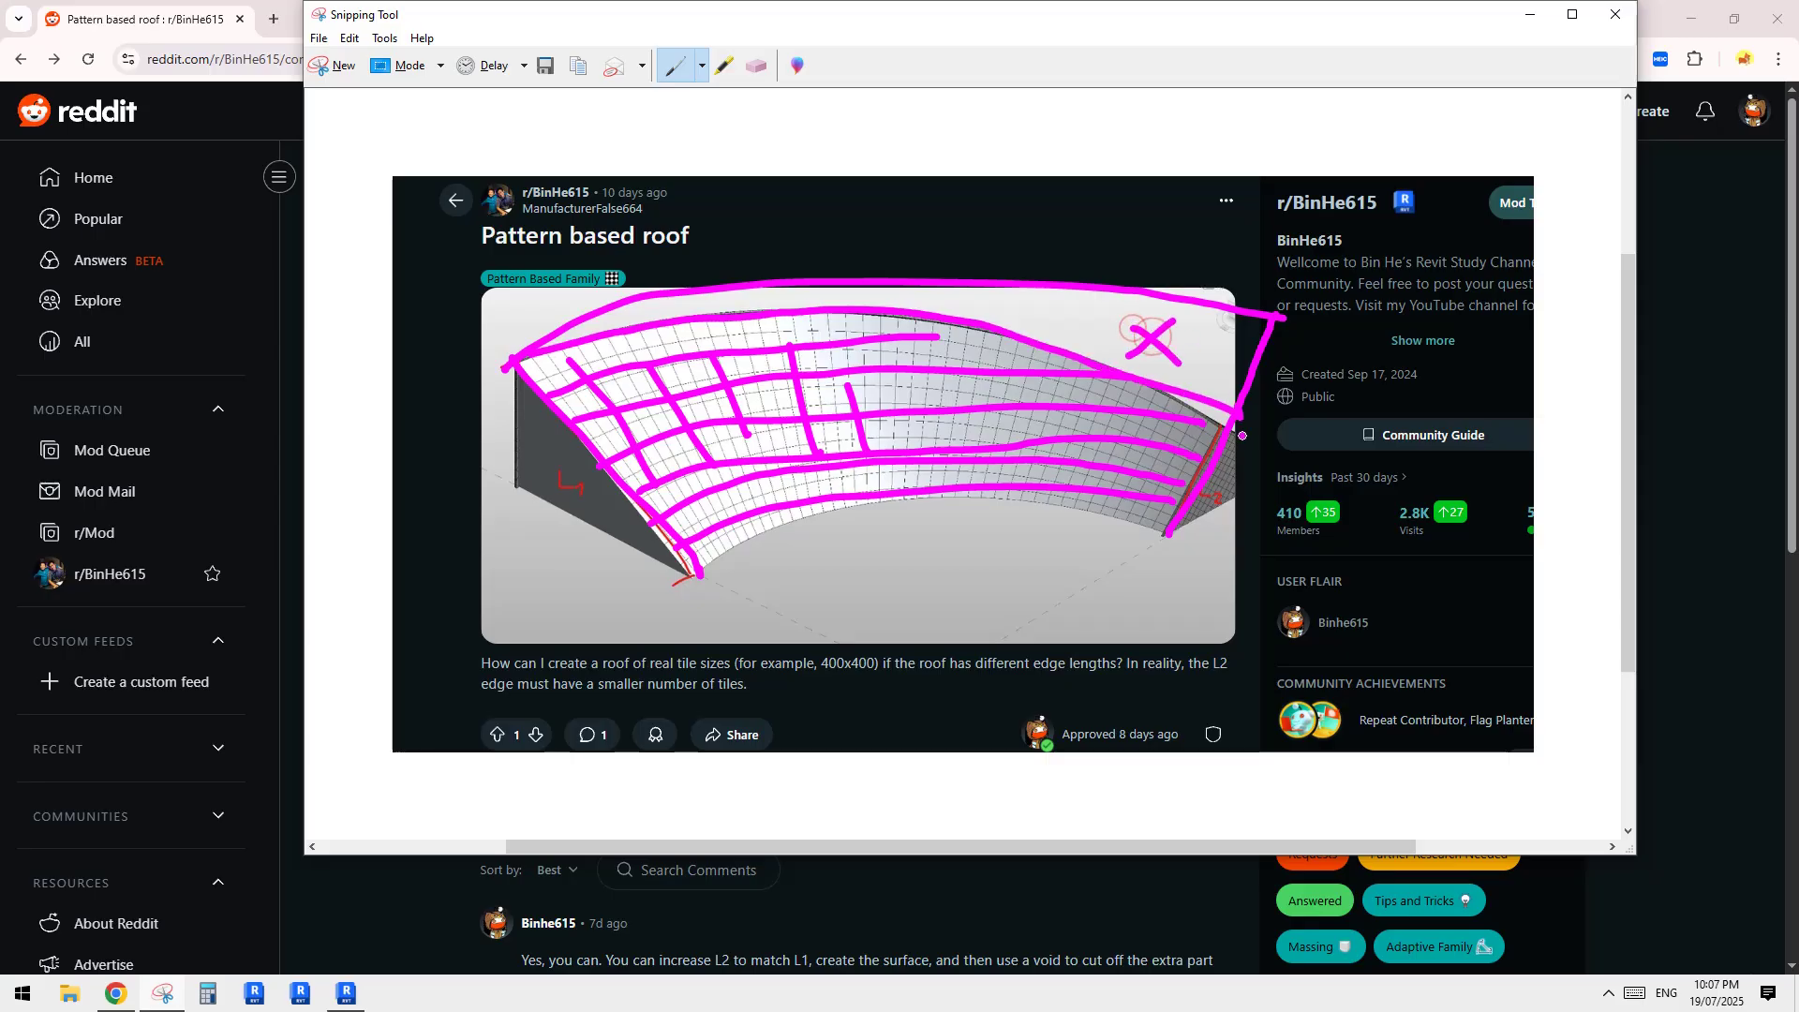
- Switch to Revit and create a new family from the Metric Mass.rft template in the Conceptual Mass folder
left_click(346, 994)
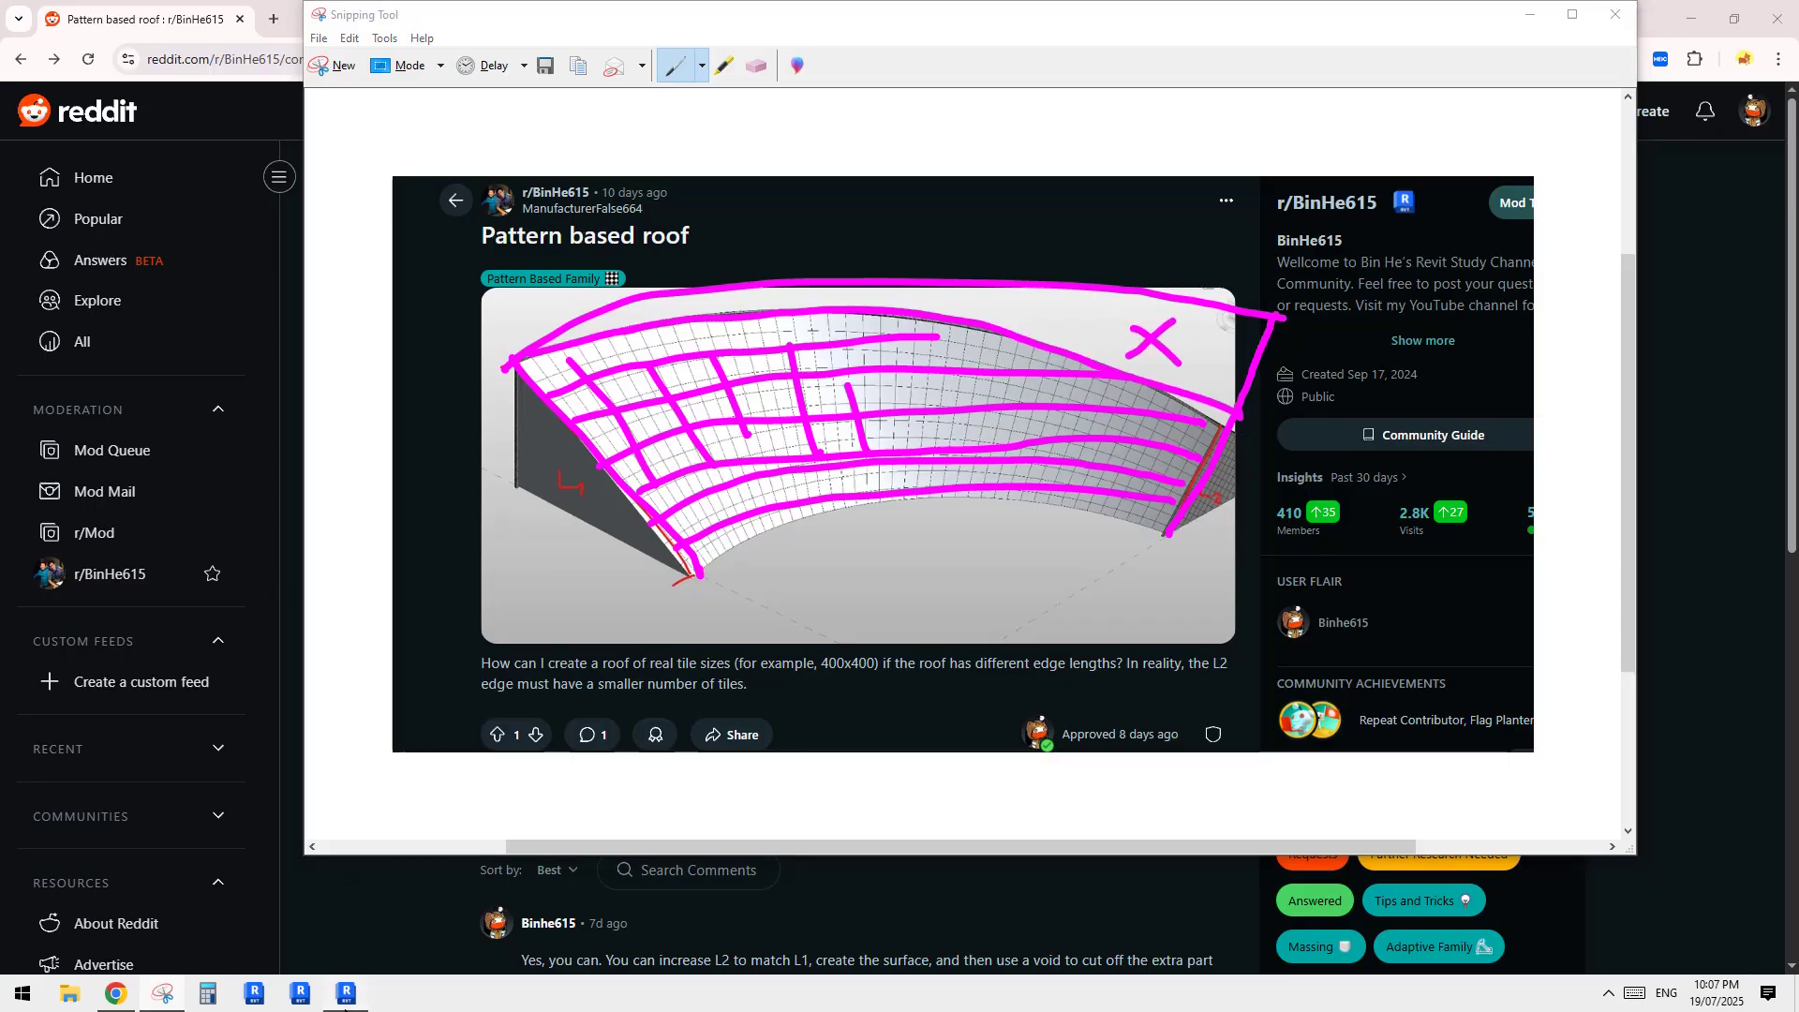
left_click(99, 338)
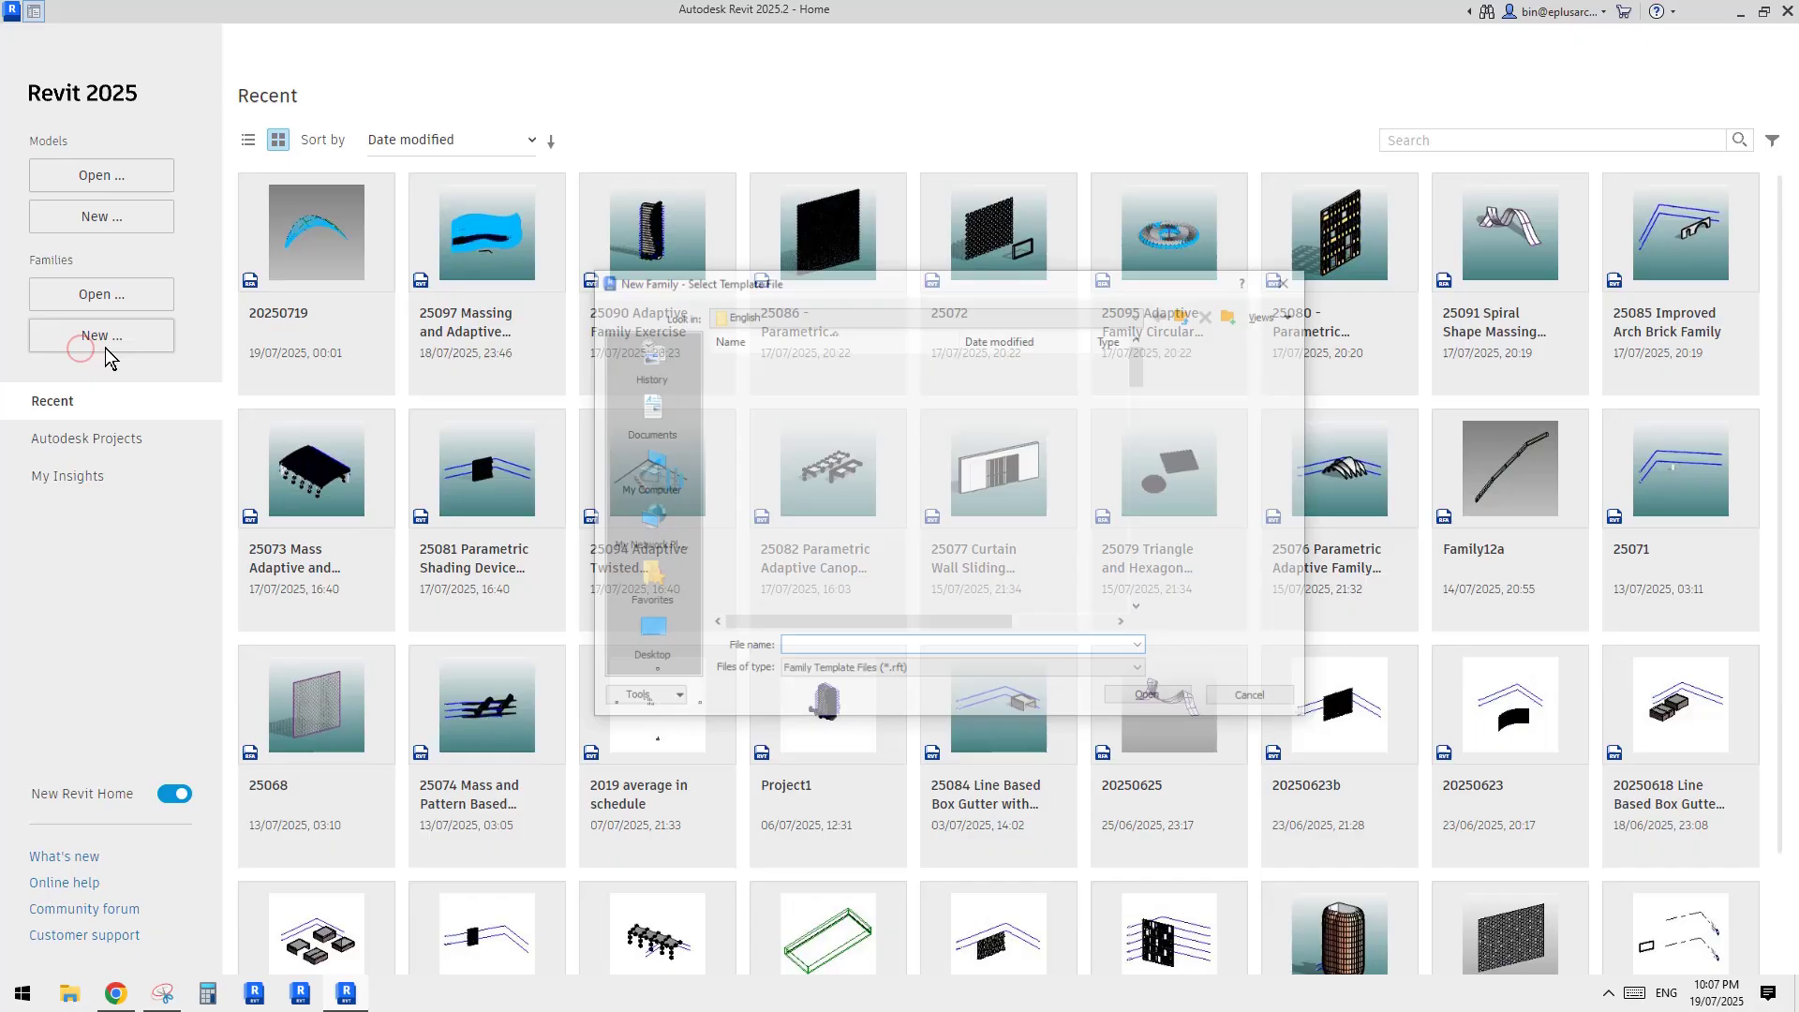
double_click(778, 379)
left_click(784, 361)
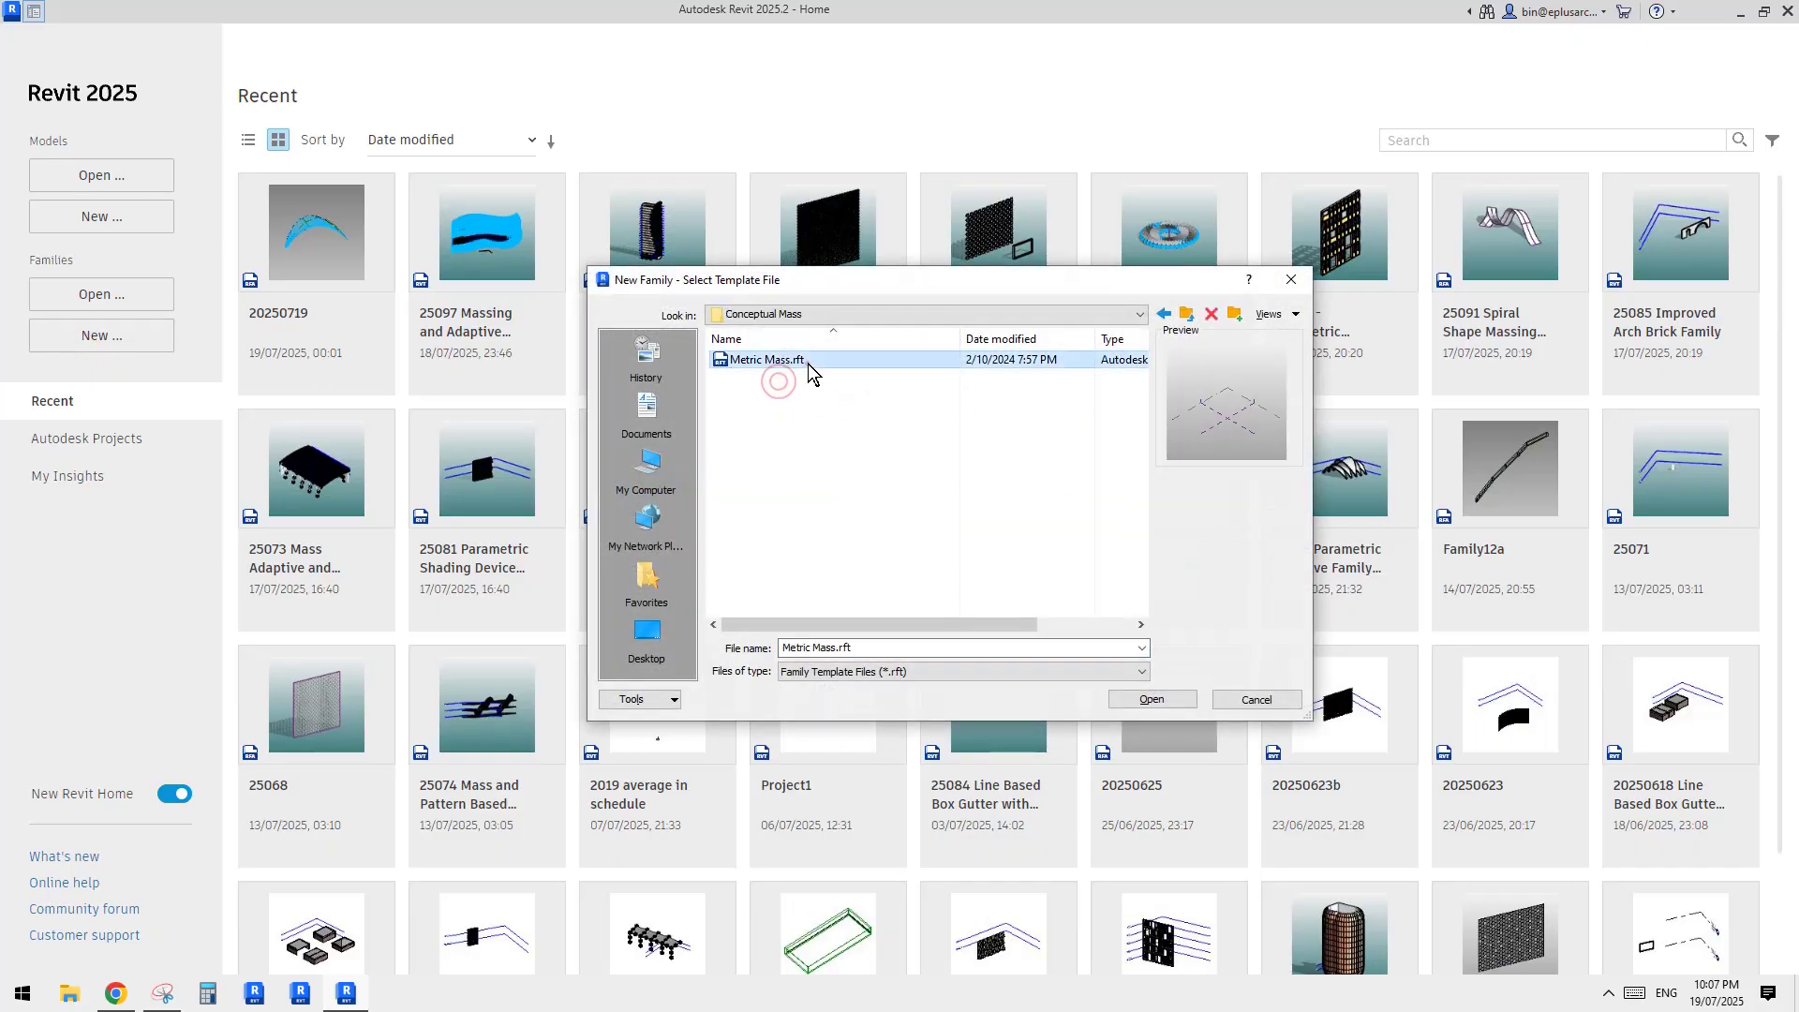
double_click(802, 361)
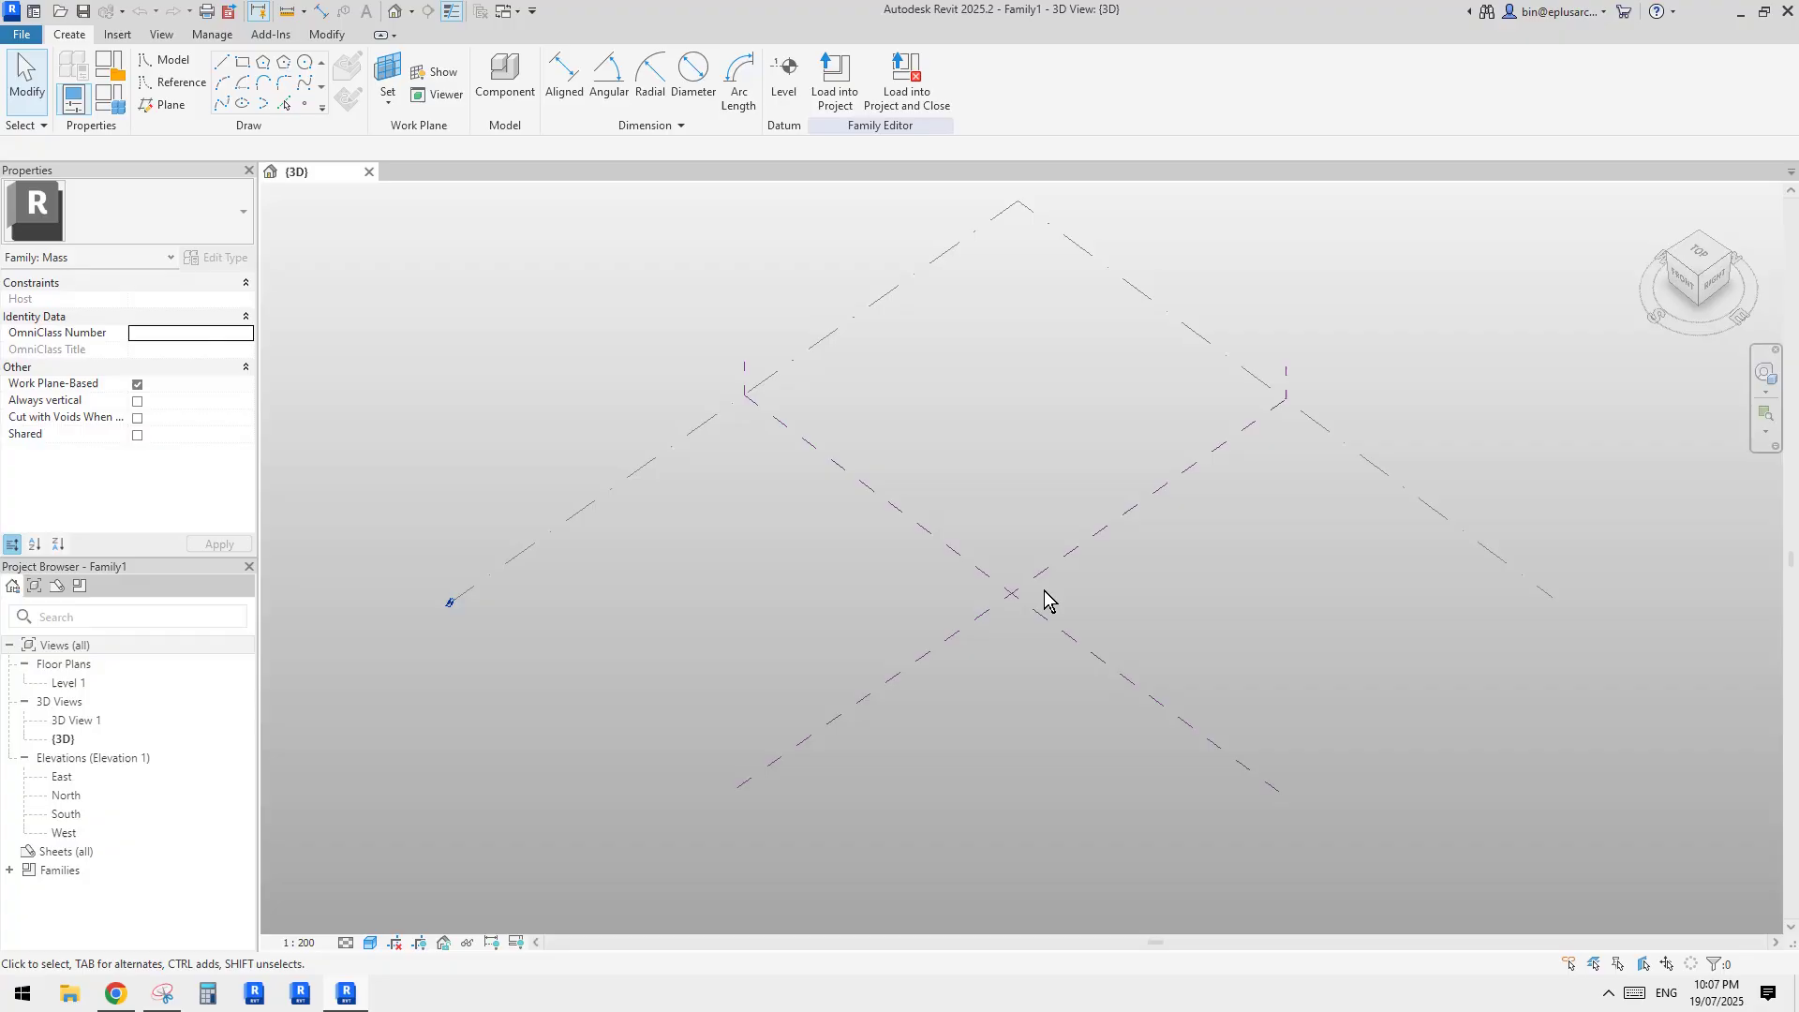
middle_click(1044, 590)
middle_click(1044, 590)
- Check the reference roof image in the browser, and back in Revit draw a 90° reference-line arc of about 43,100 mm radius on Level 1
left_click(116, 995)
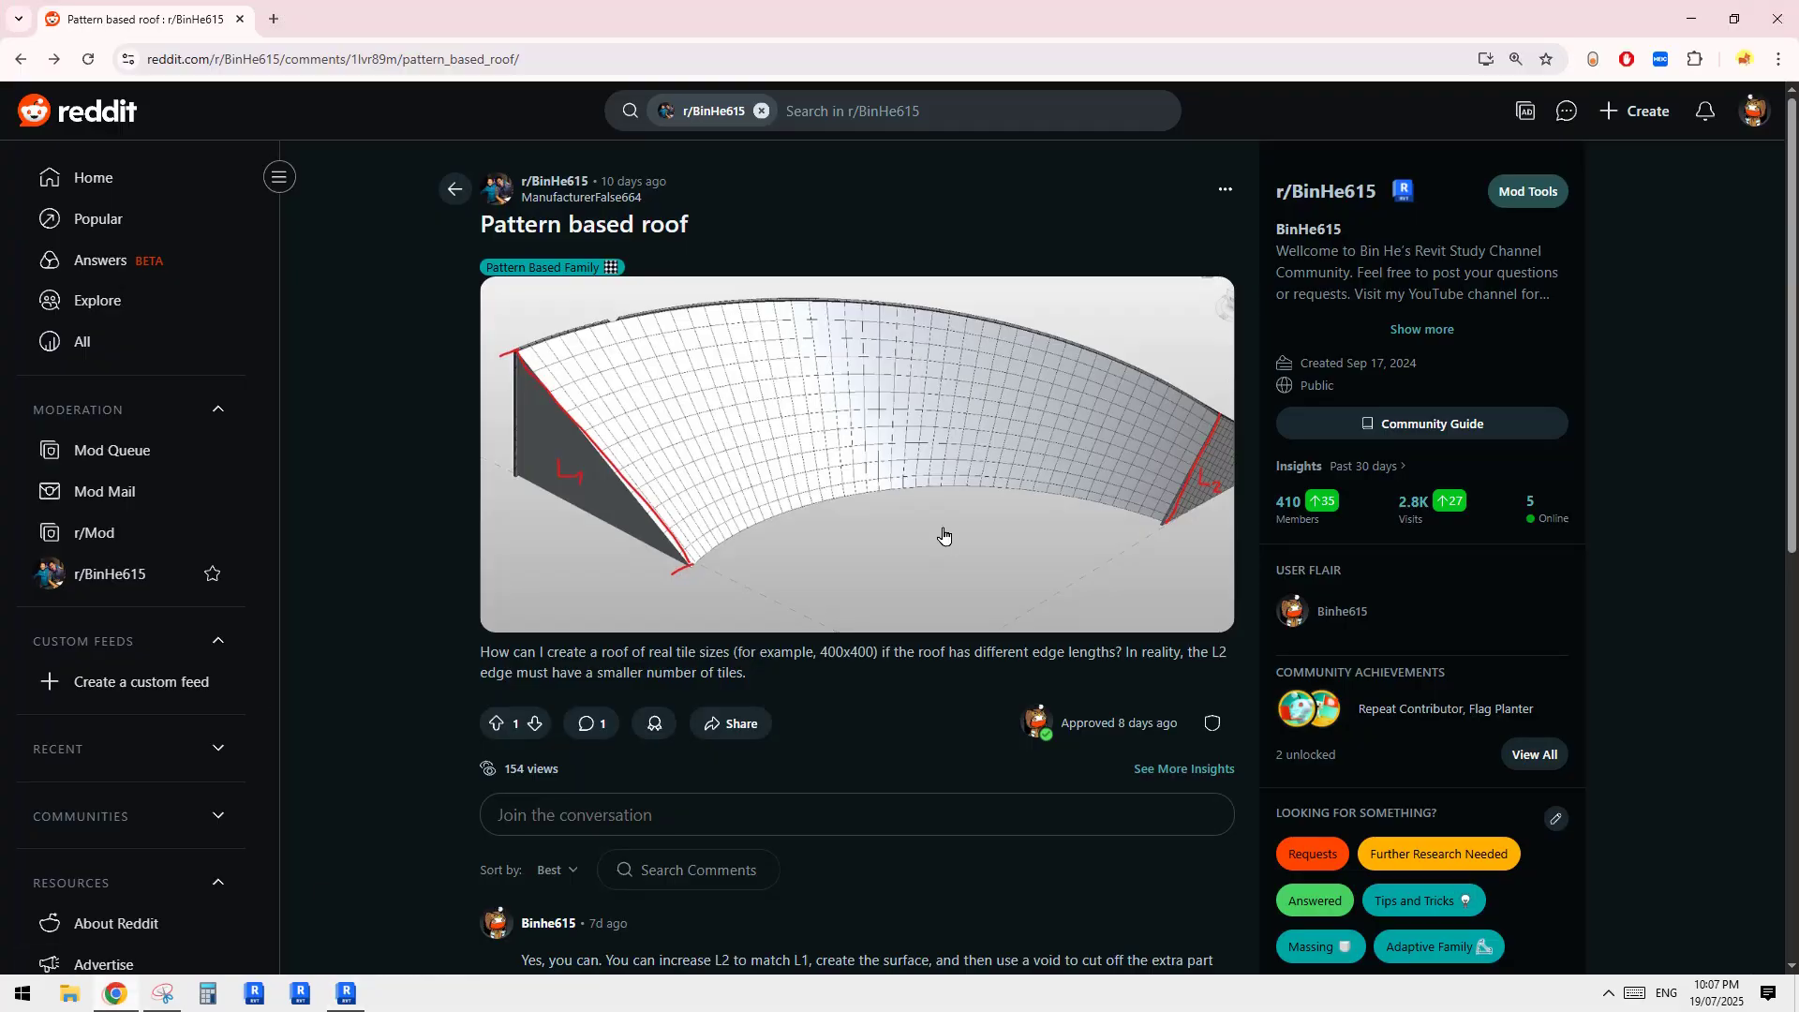
left_click(346, 995)
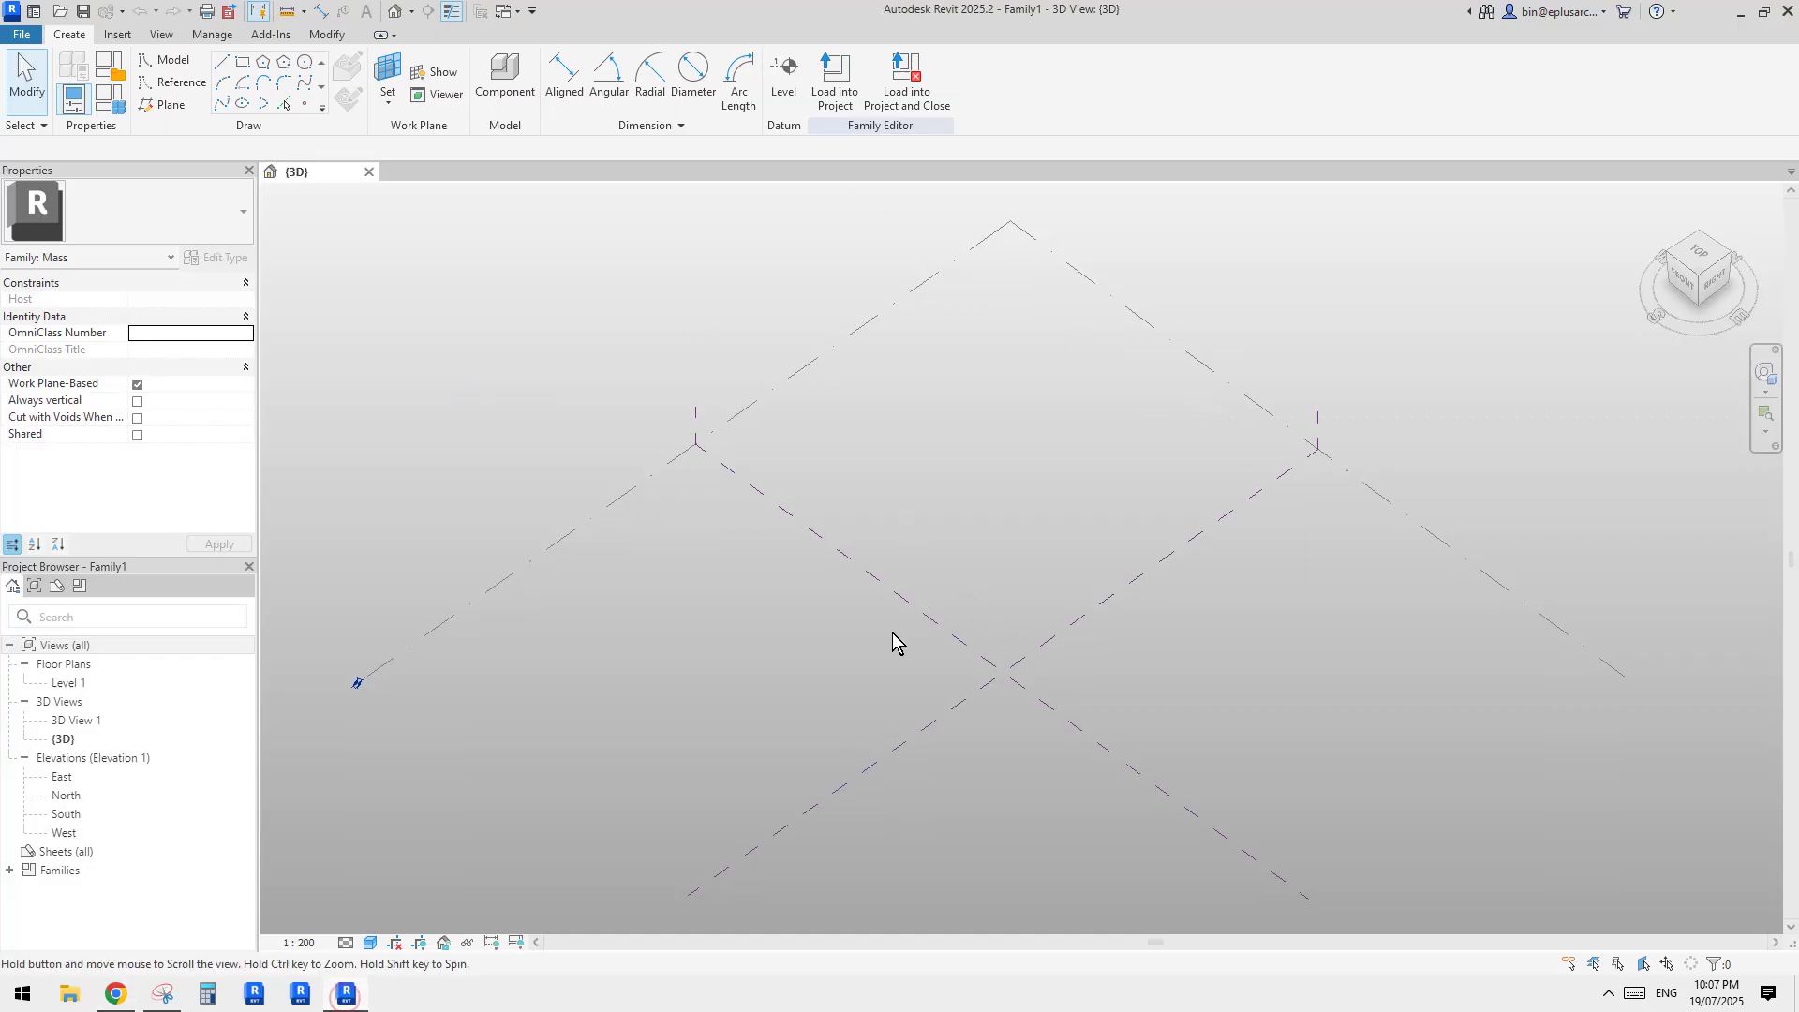
left_click(208, 85)
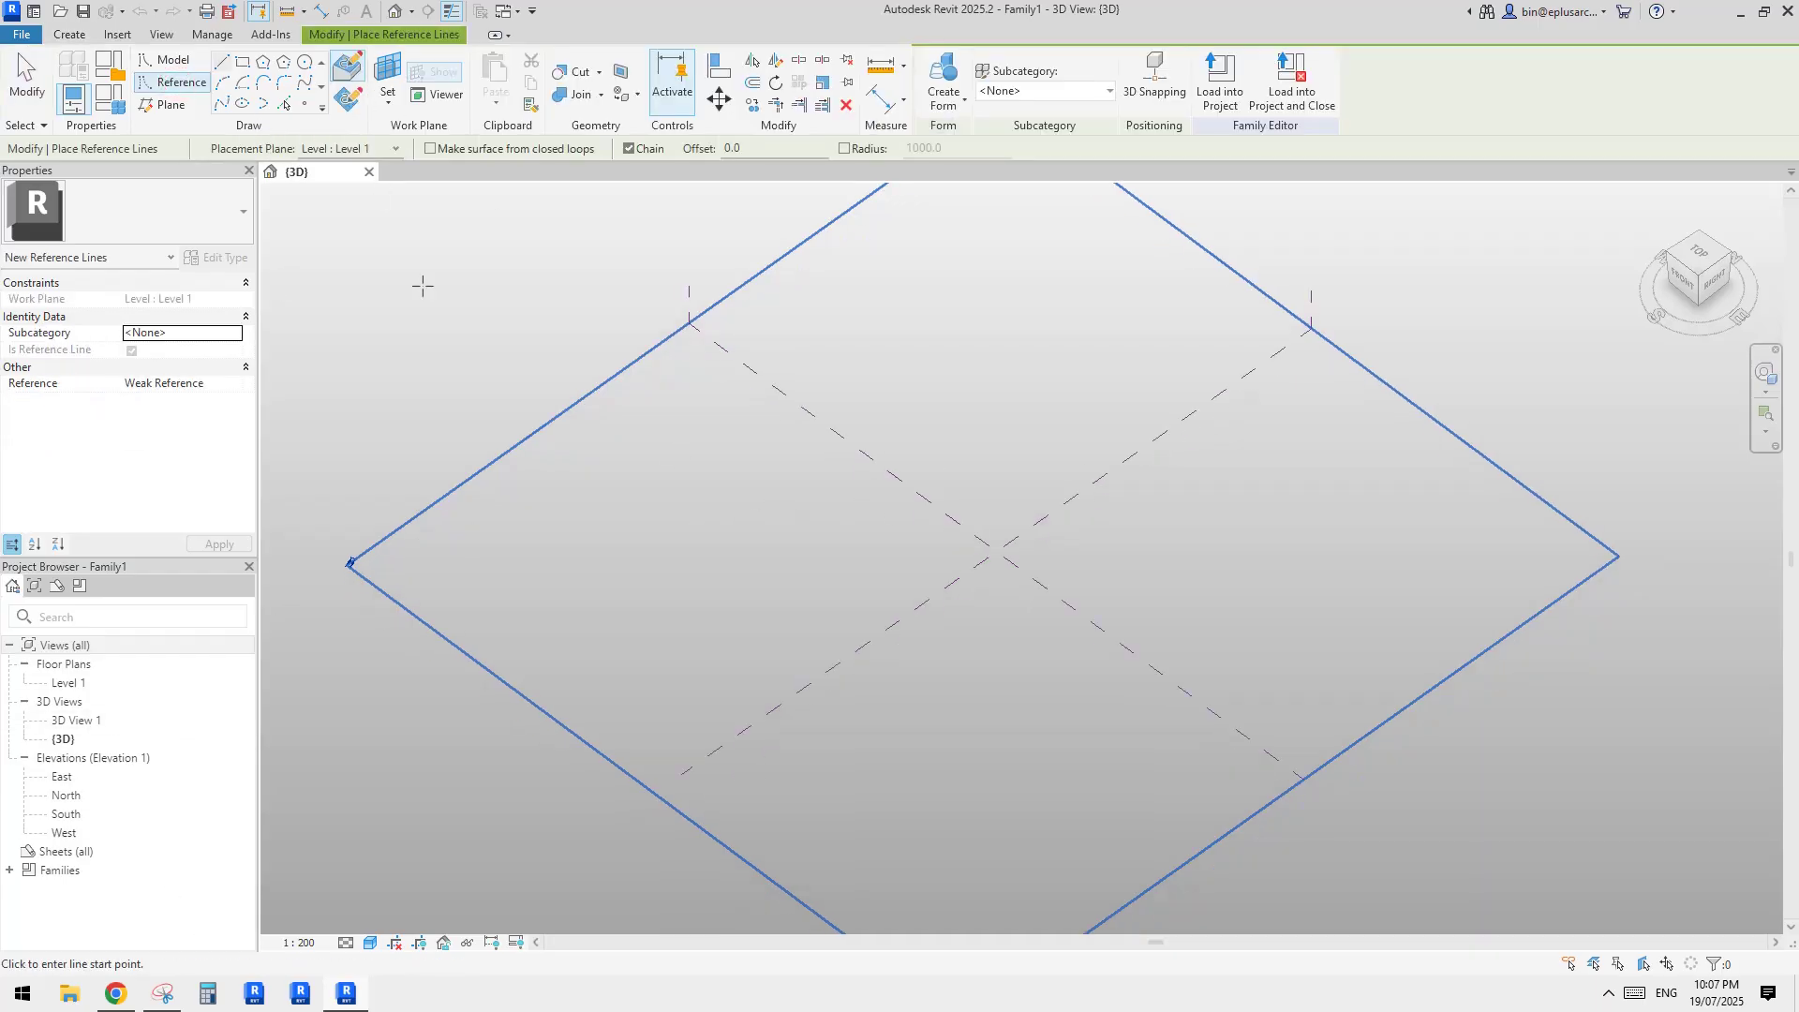
left_click(226, 90)
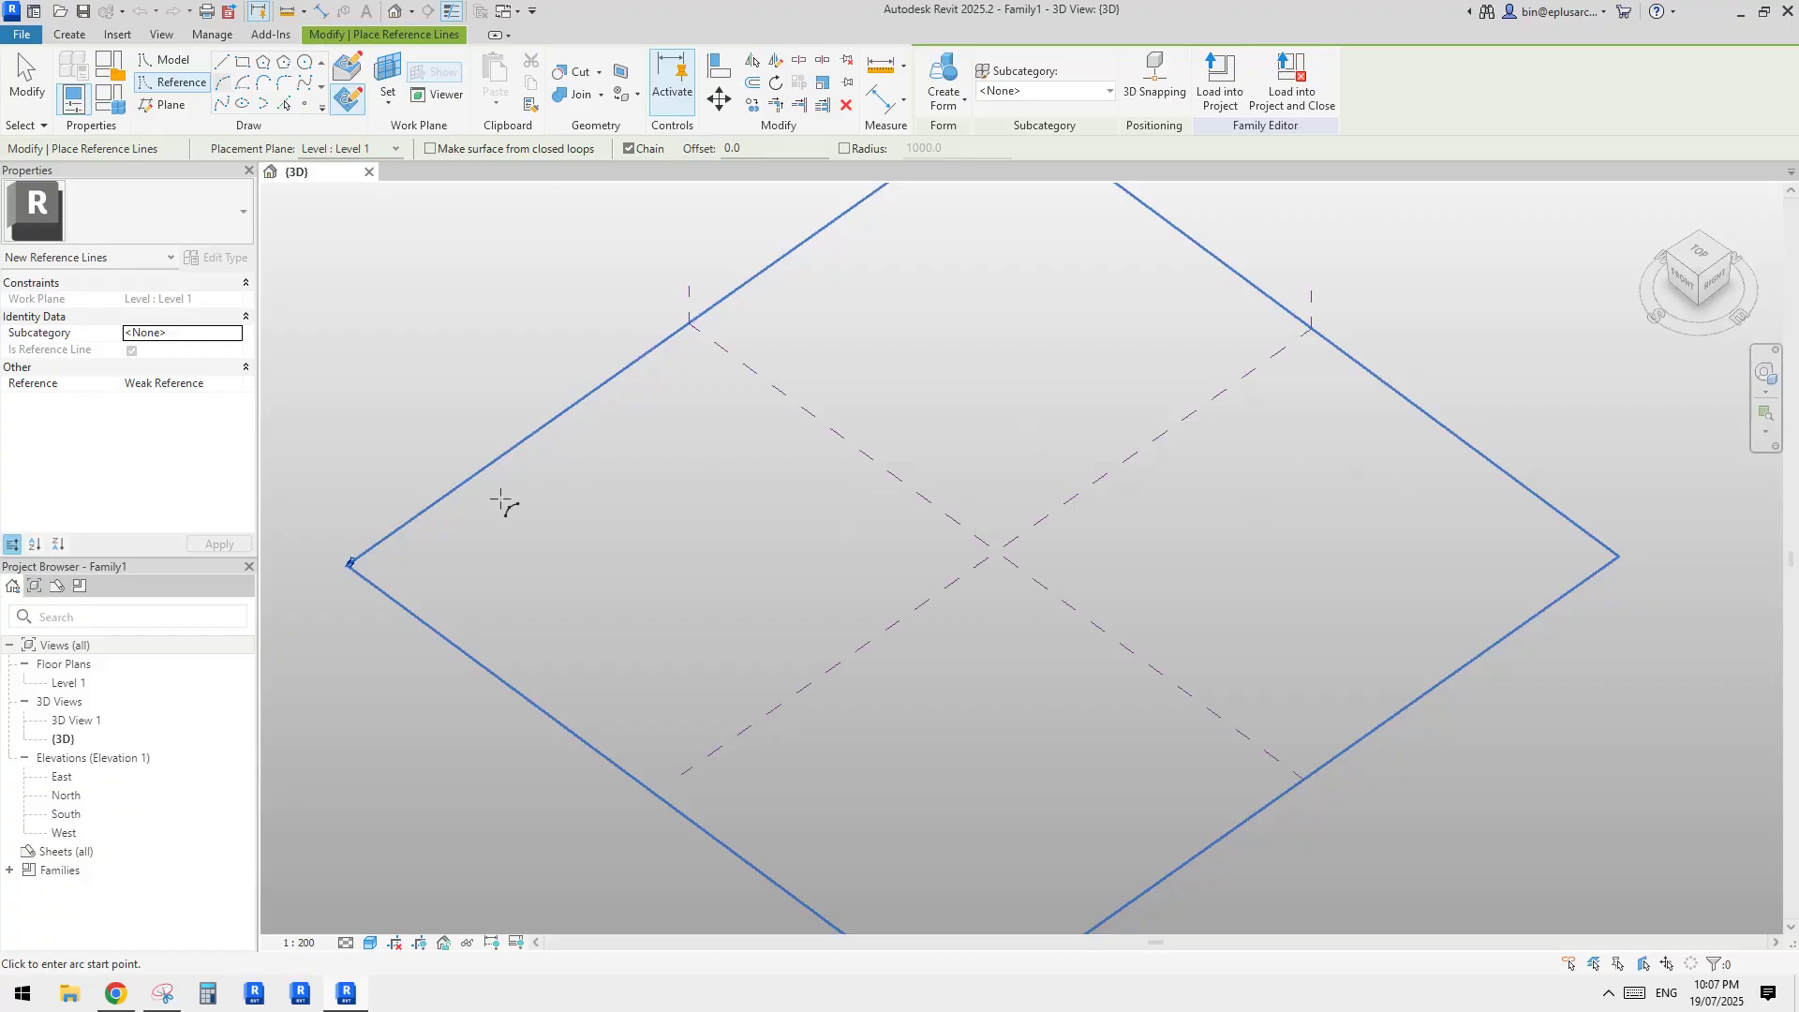
left_click(712, 511)
left_click(1292, 513)
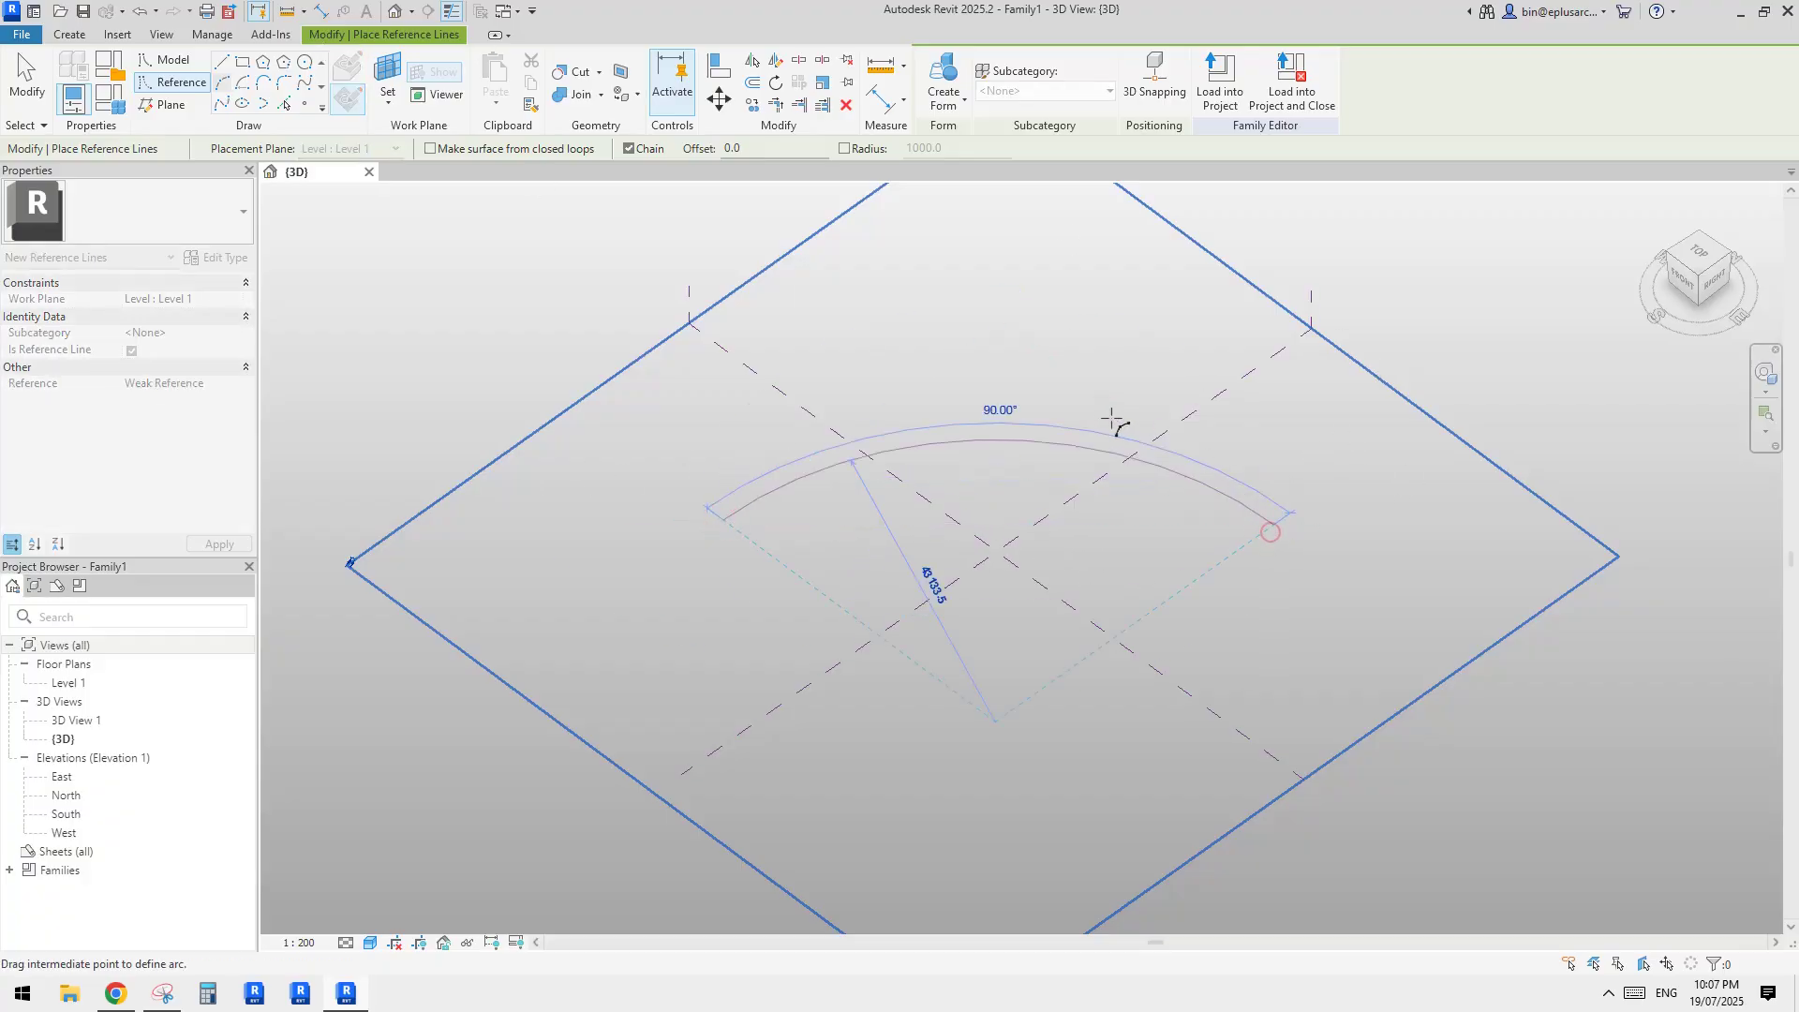
left_click(1108, 423)
key("Escape")
key("Escape")
- Place a reference point on the arc and move it to the arc's near start endpoint
middle_click_drag(1426, 522, 1115, 535, "shift")
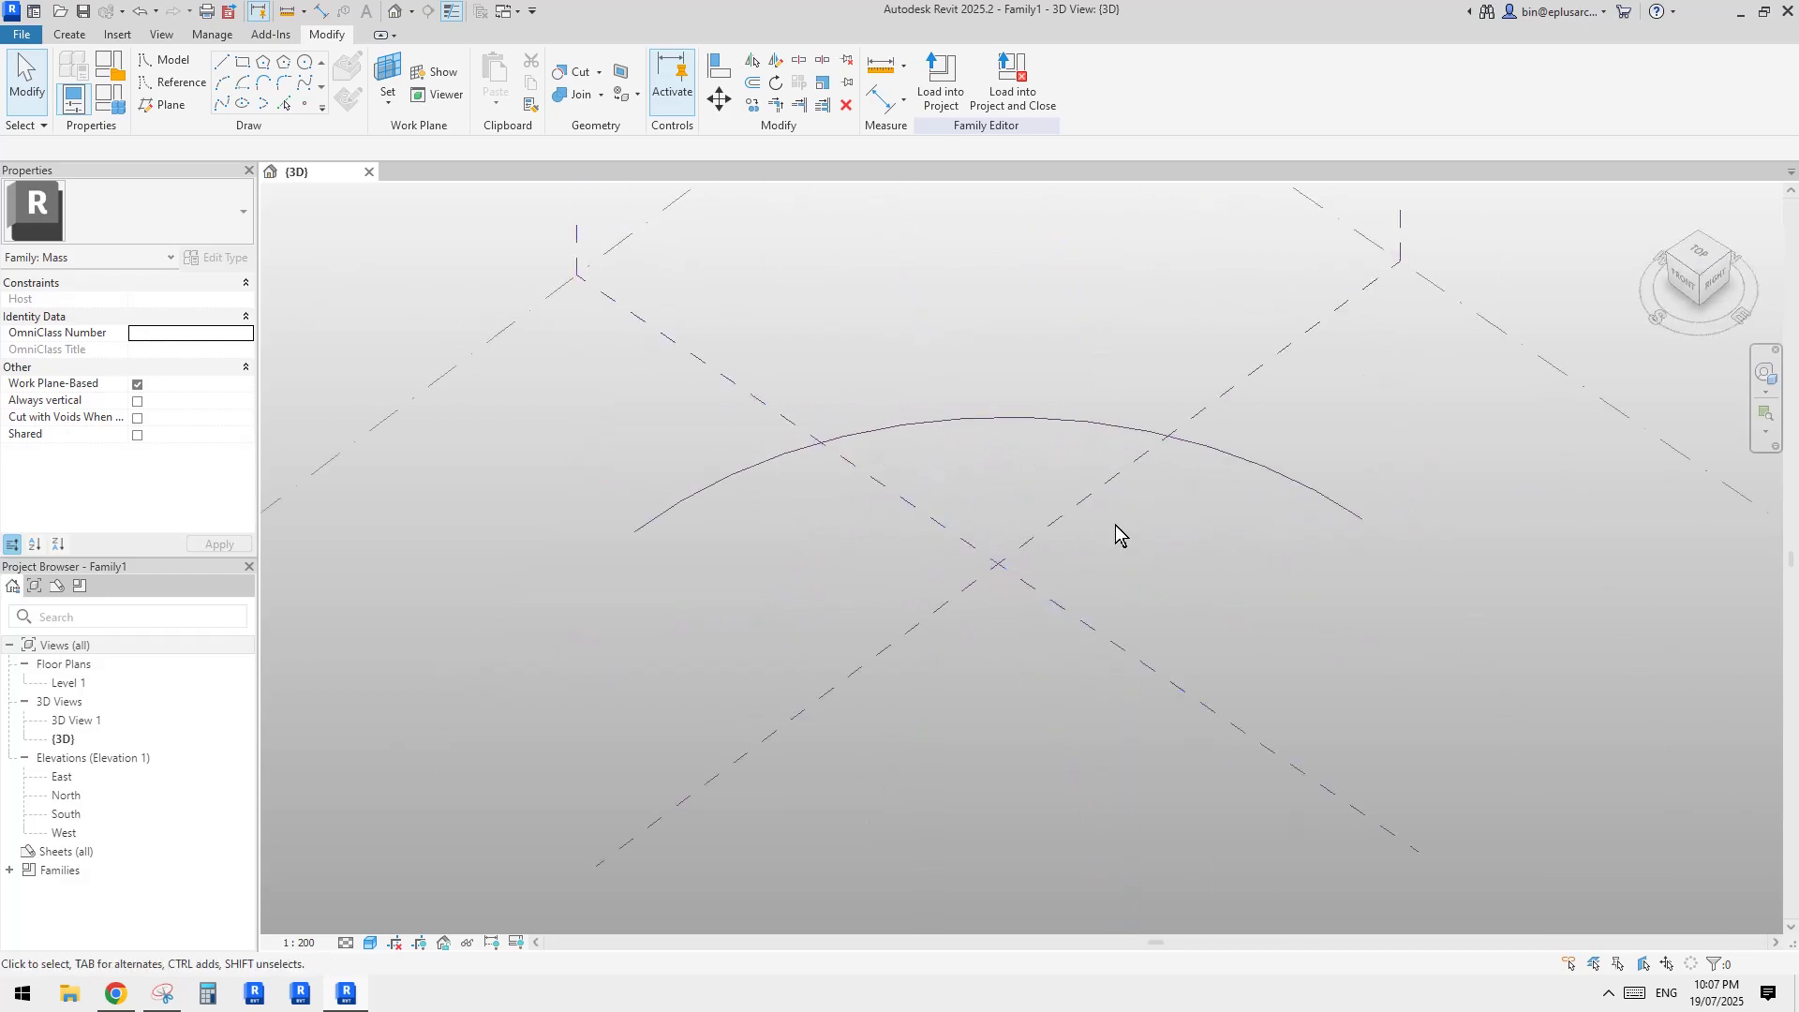
left_click(304, 103)
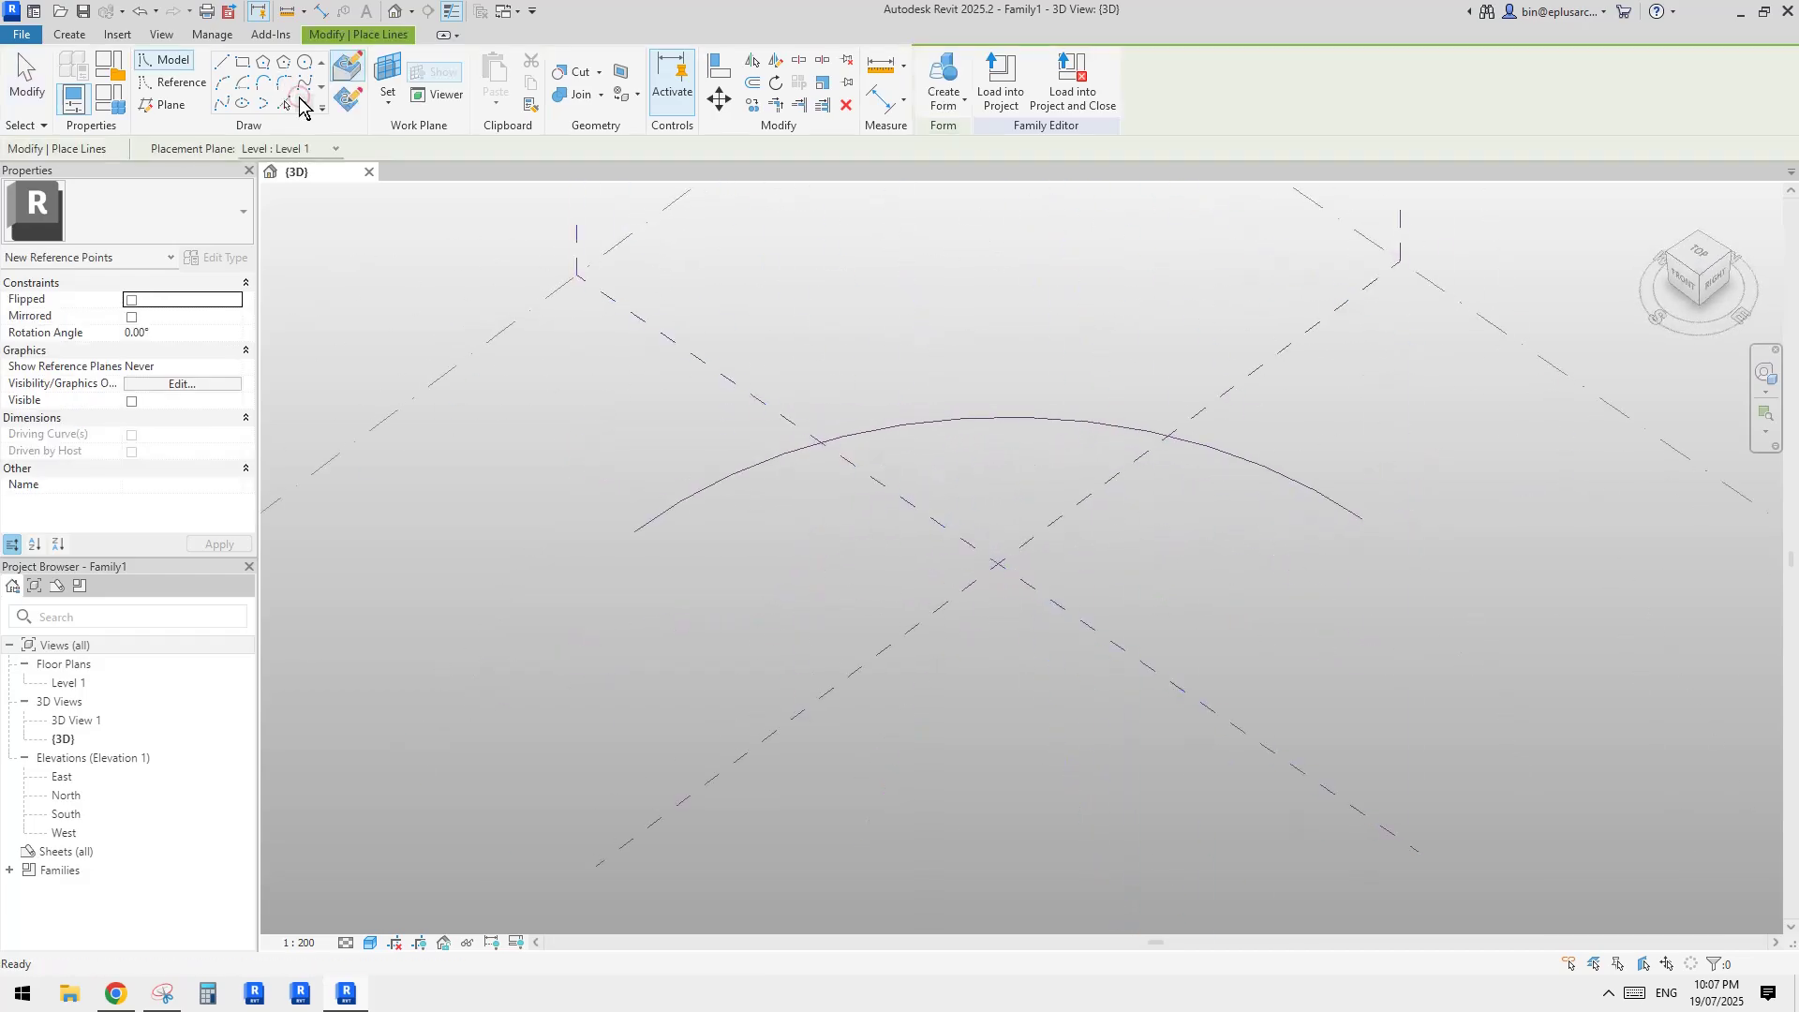
left_click(712, 484)
key("Escape")
key("Escape")
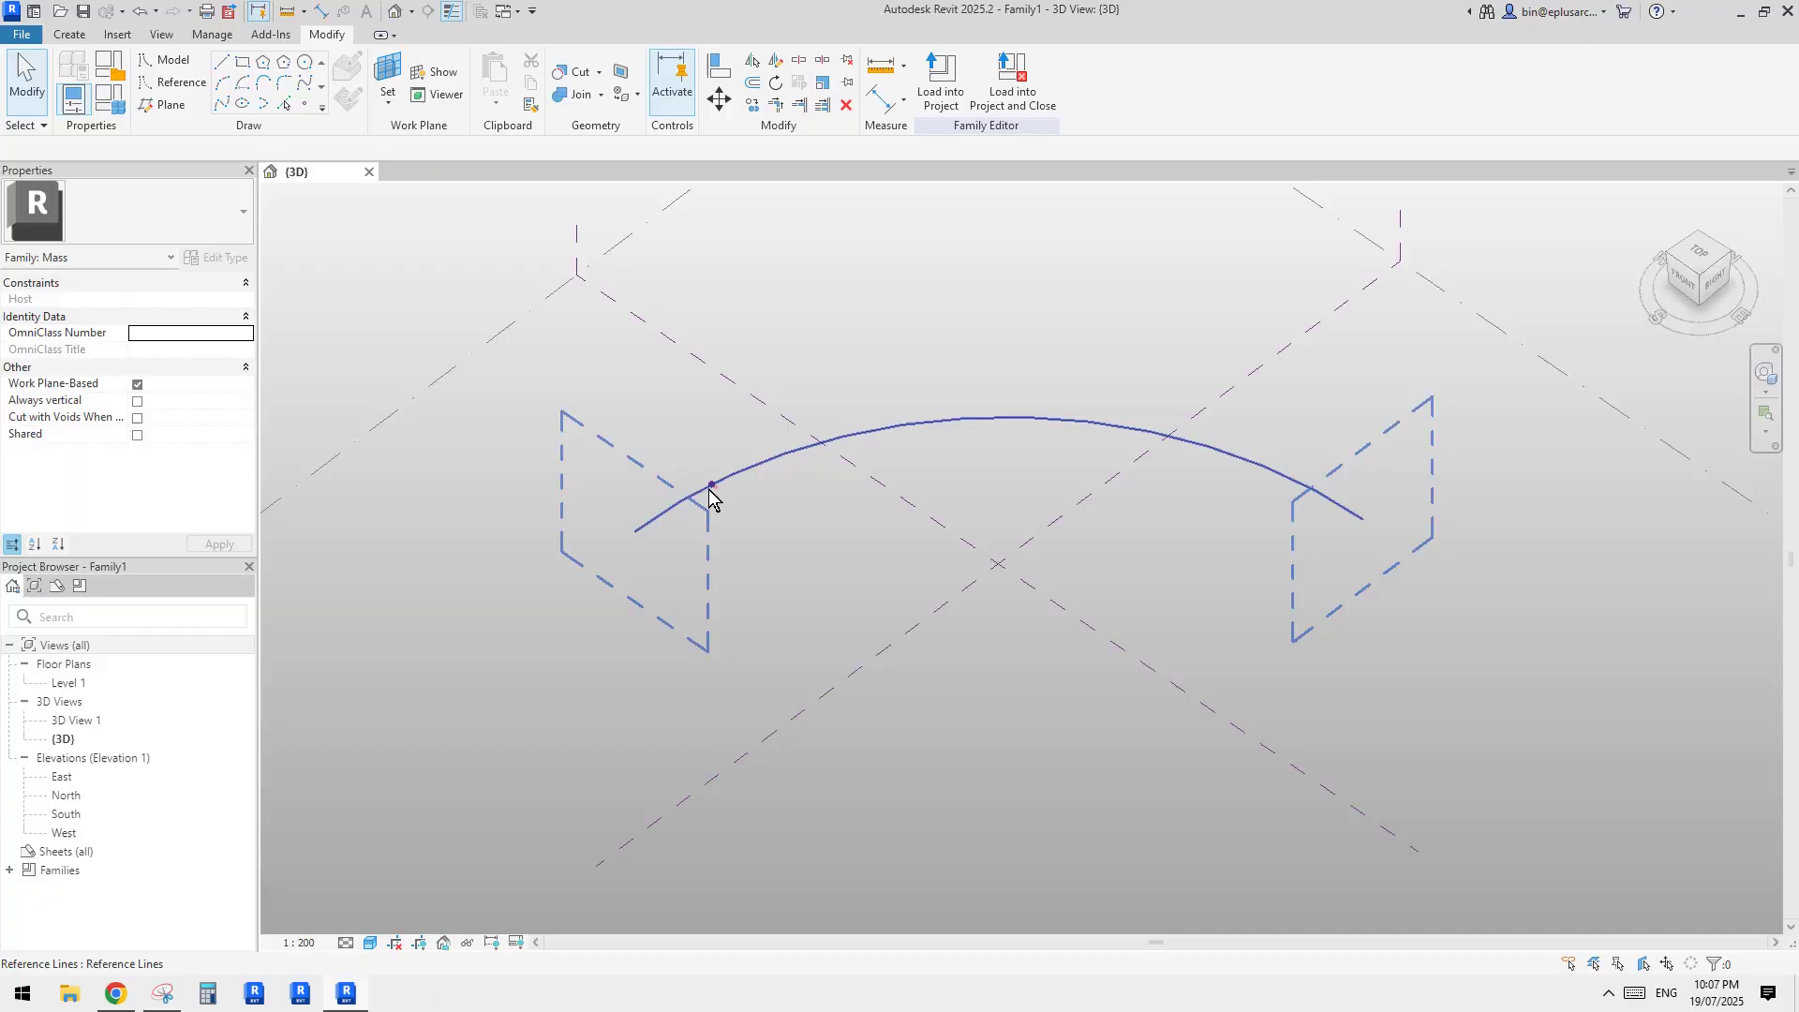
left_click_drag(709, 487, 629, 528)
key("Escape")
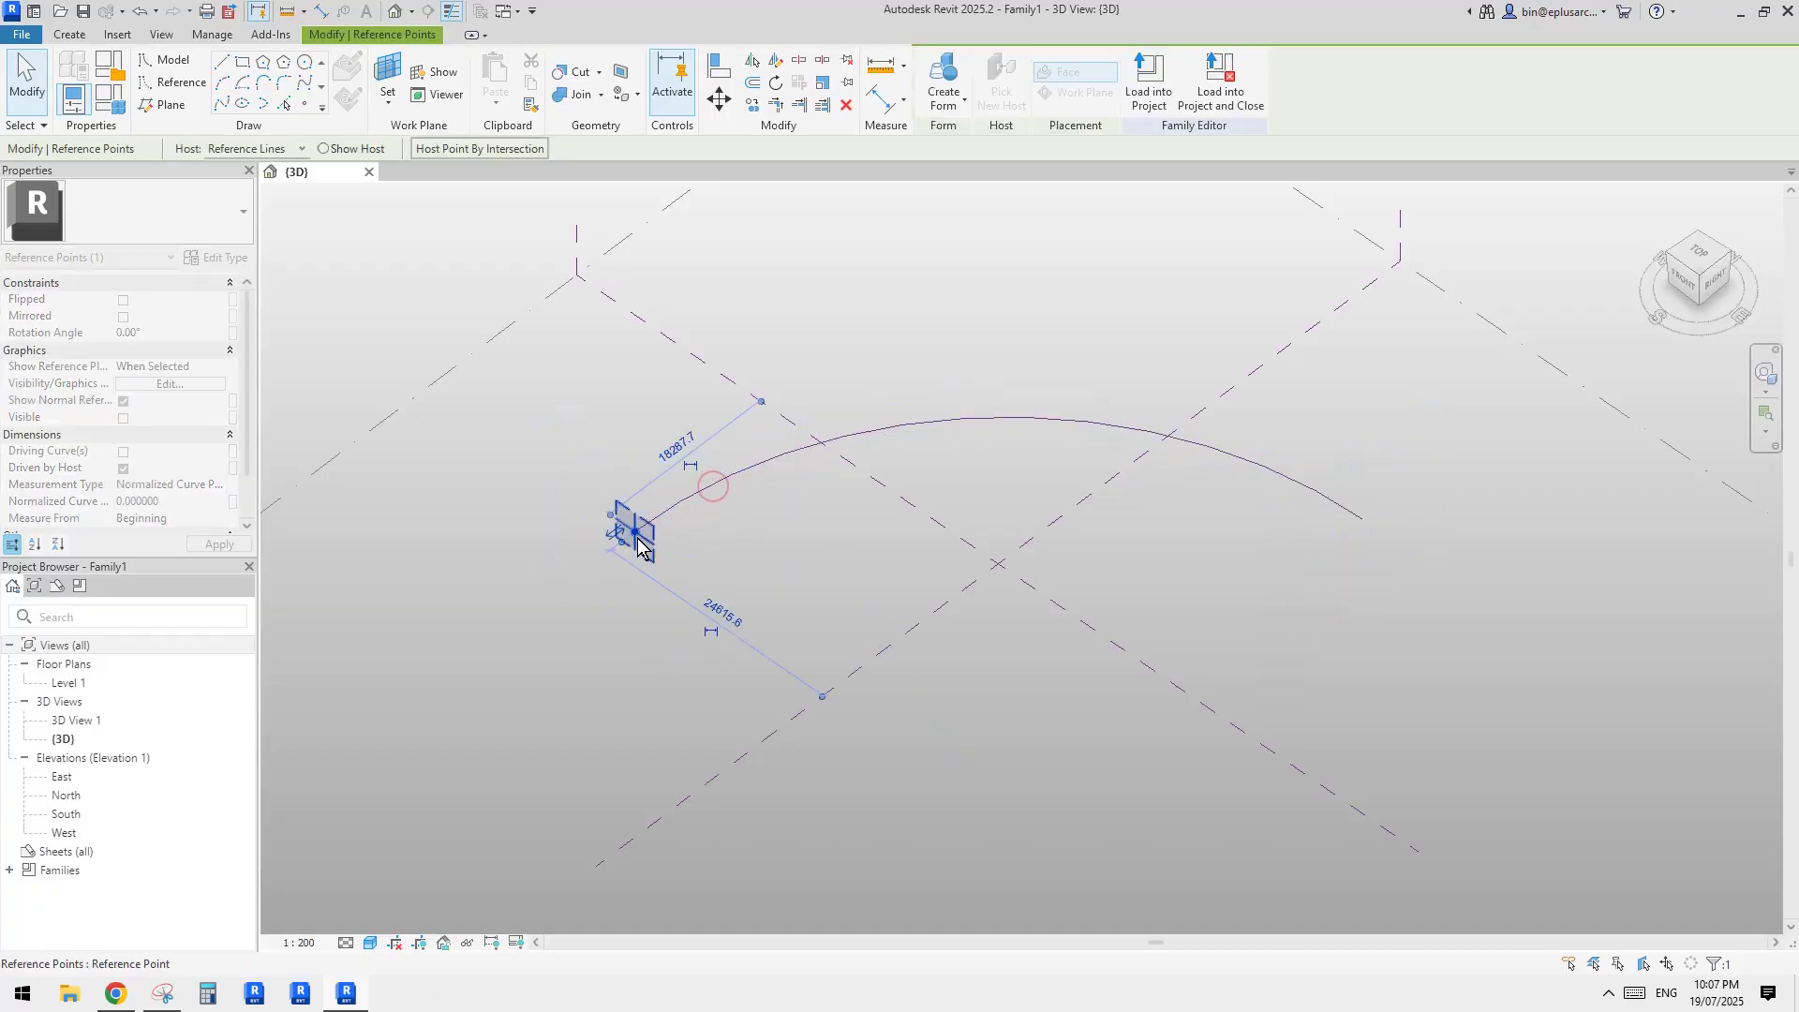
- Draw a closed right triangle of reference lines on the reference point's work plane, starting and ending at that point
middle_click_drag(742, 569, 795, 544)
scroll(796, 545, "down", 1)
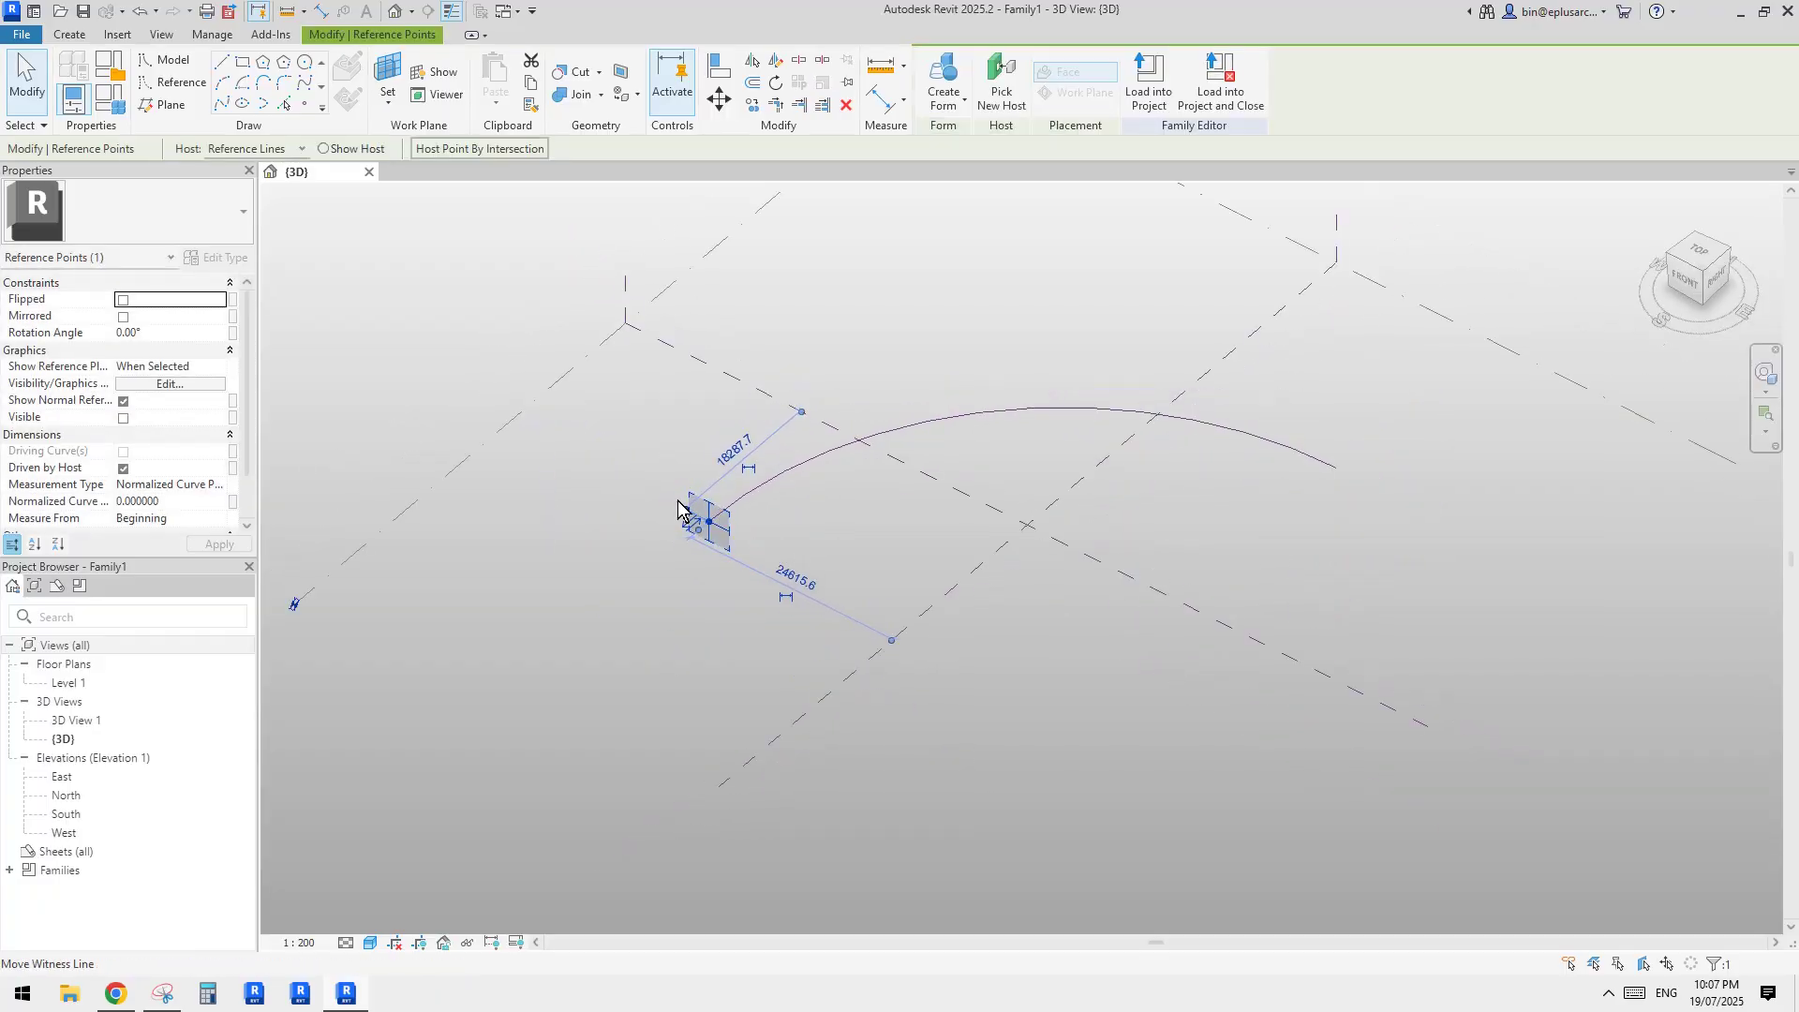
left_click(173, 82)
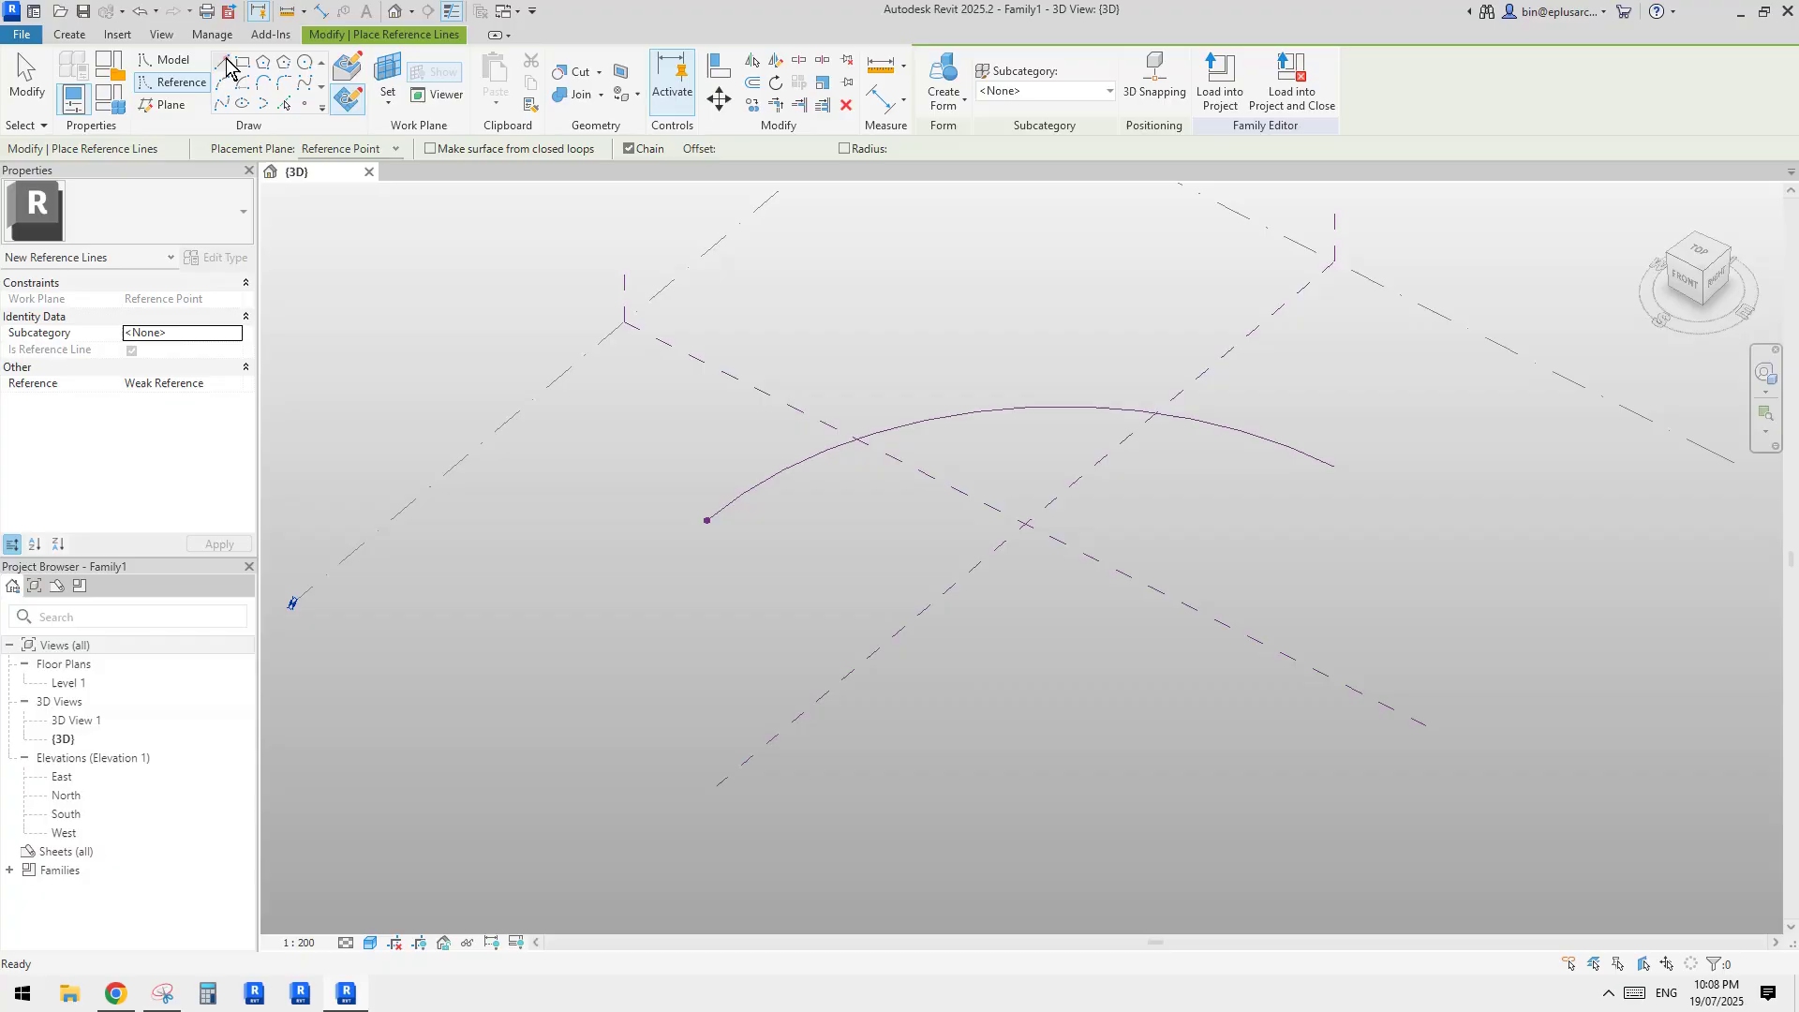
left_click(707, 520)
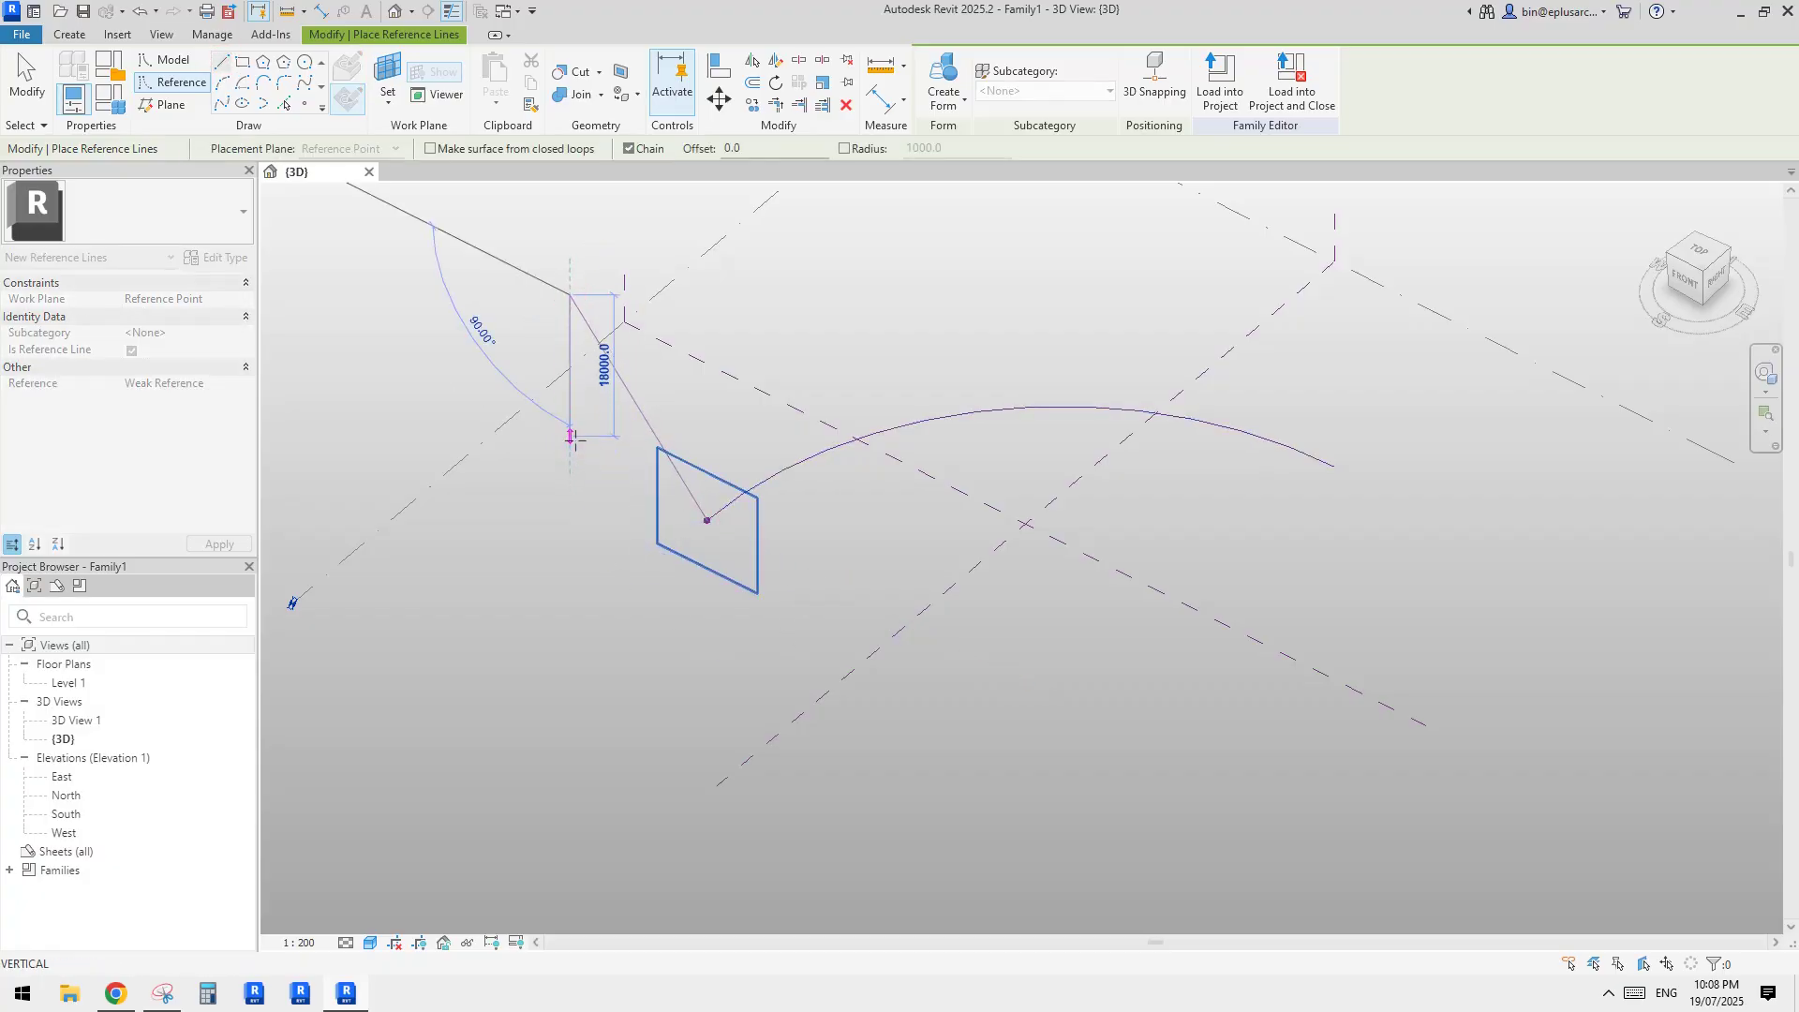
left_click(571, 466)
left_click(706, 520)
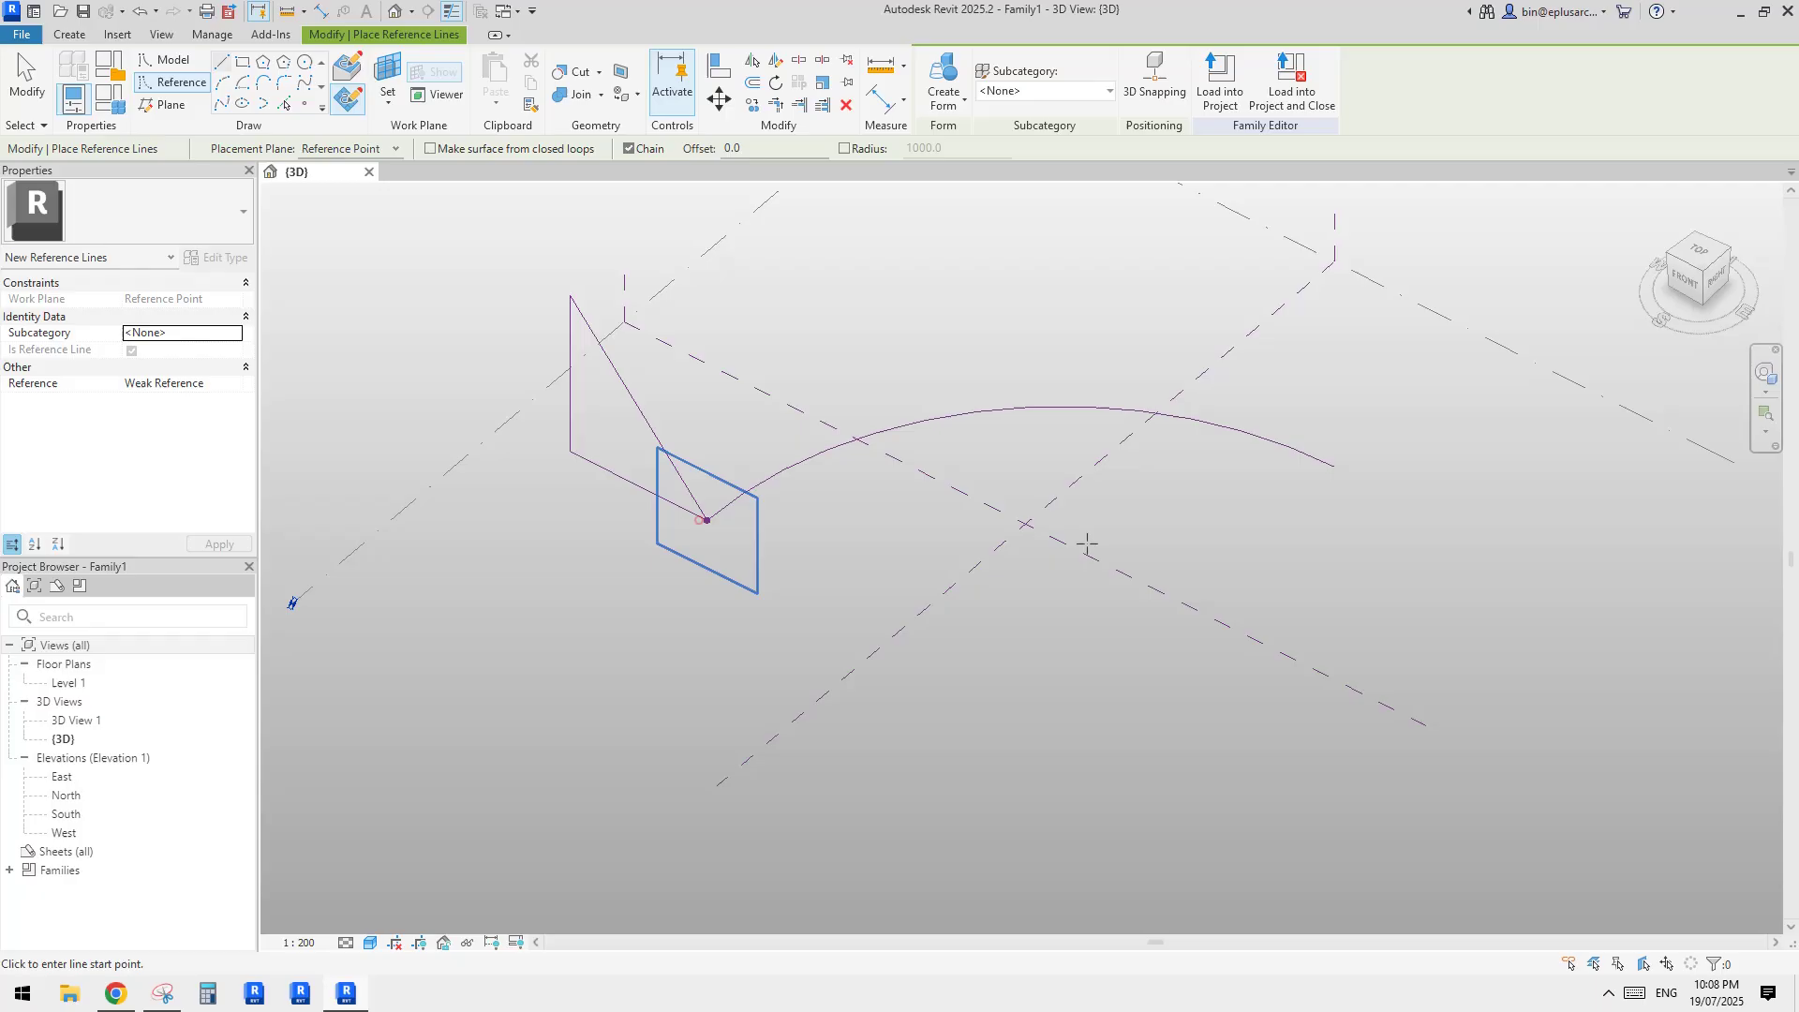
key("Escape")
key("Escape")
- Copy the triangle with its reference point and rehost the copied point on the arc's opposite endpoint
middle_click_drag(972, 538, 1116, 610)
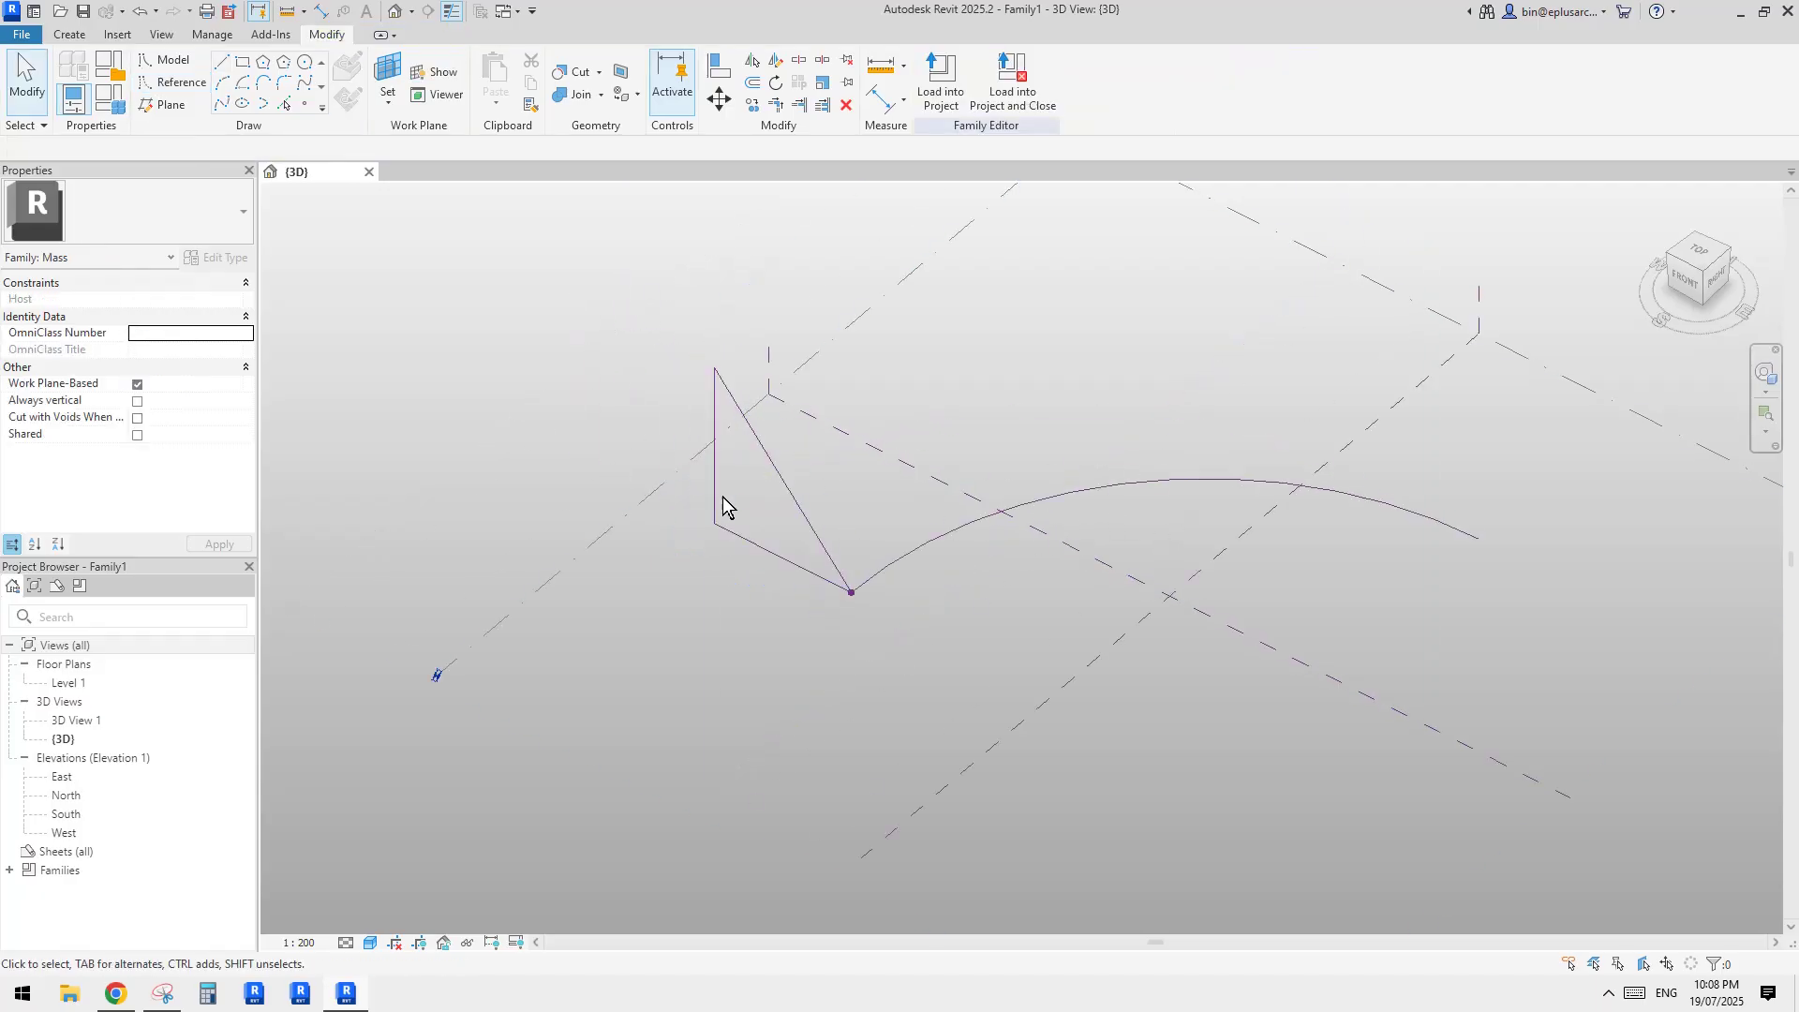
key("Tab")
left_click_drag(644, 317, 980, 705)
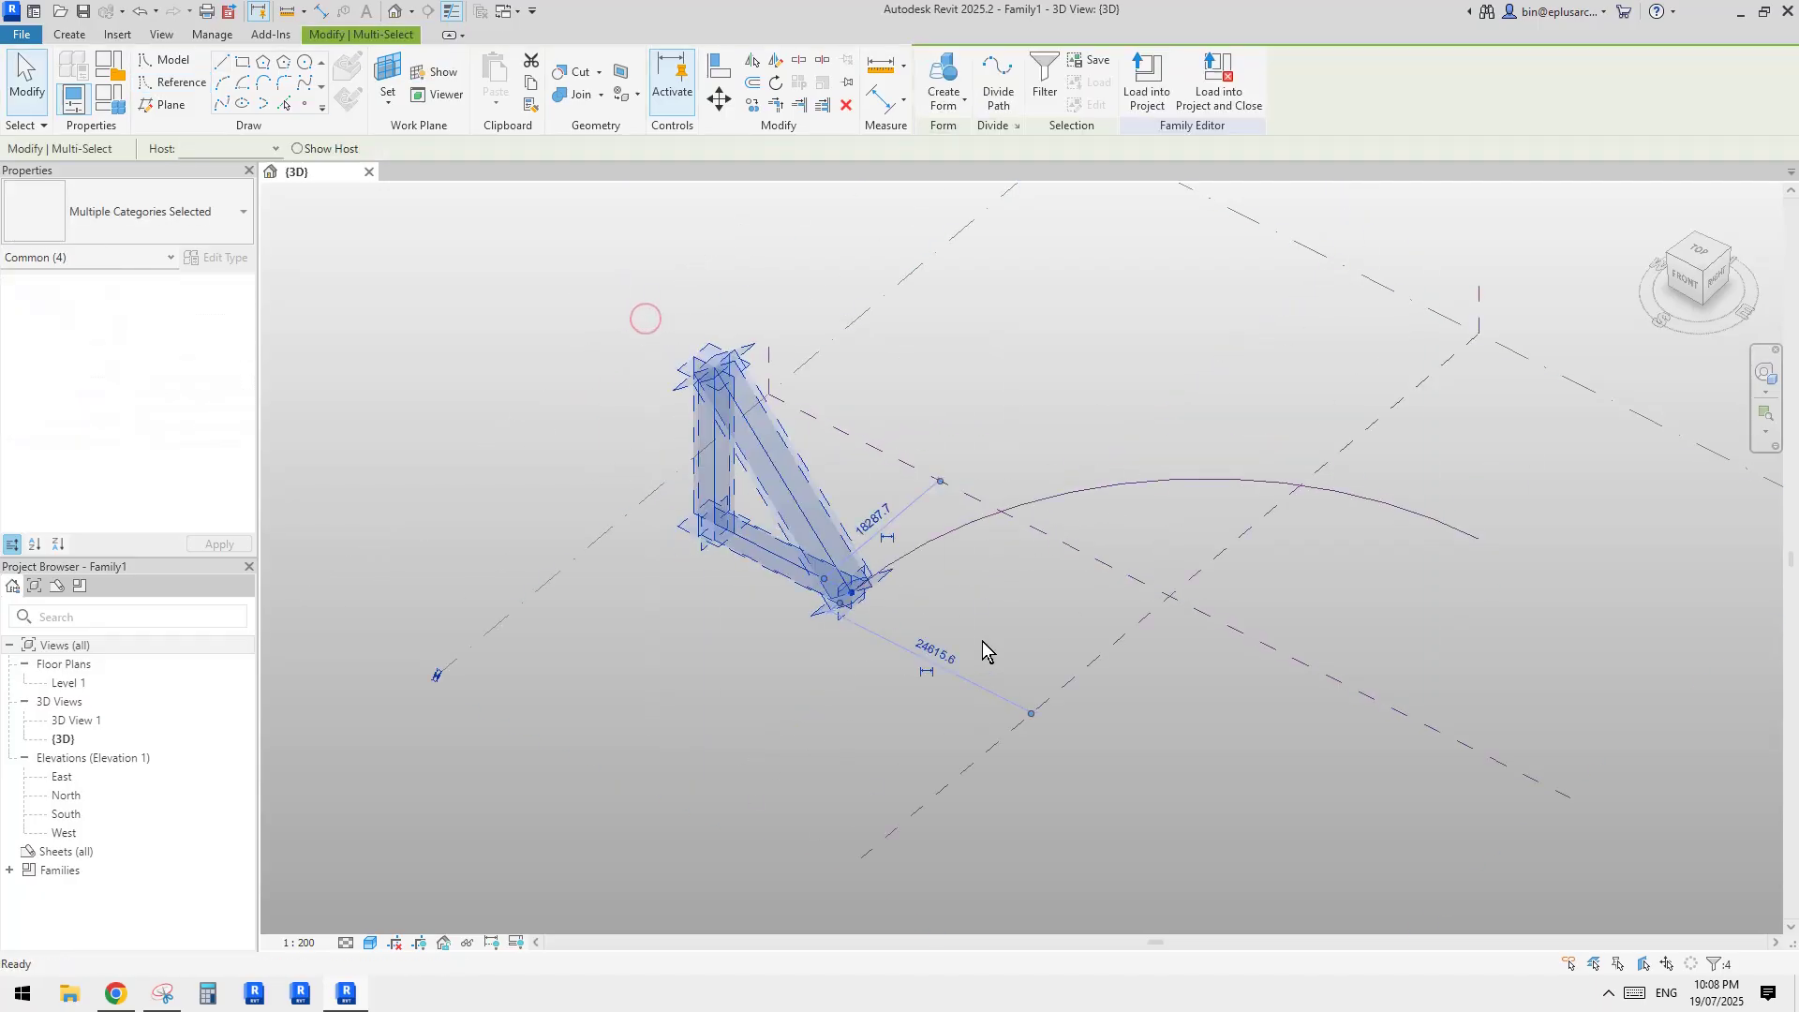
key("c")
key("o")
left_click(927, 596)
left_click(1382, 609)
key("Escape")
left_click_drag(1257, 564, 1341, 637)
left_click(1002, 91)
left_click(1480, 544)
key("Escape")
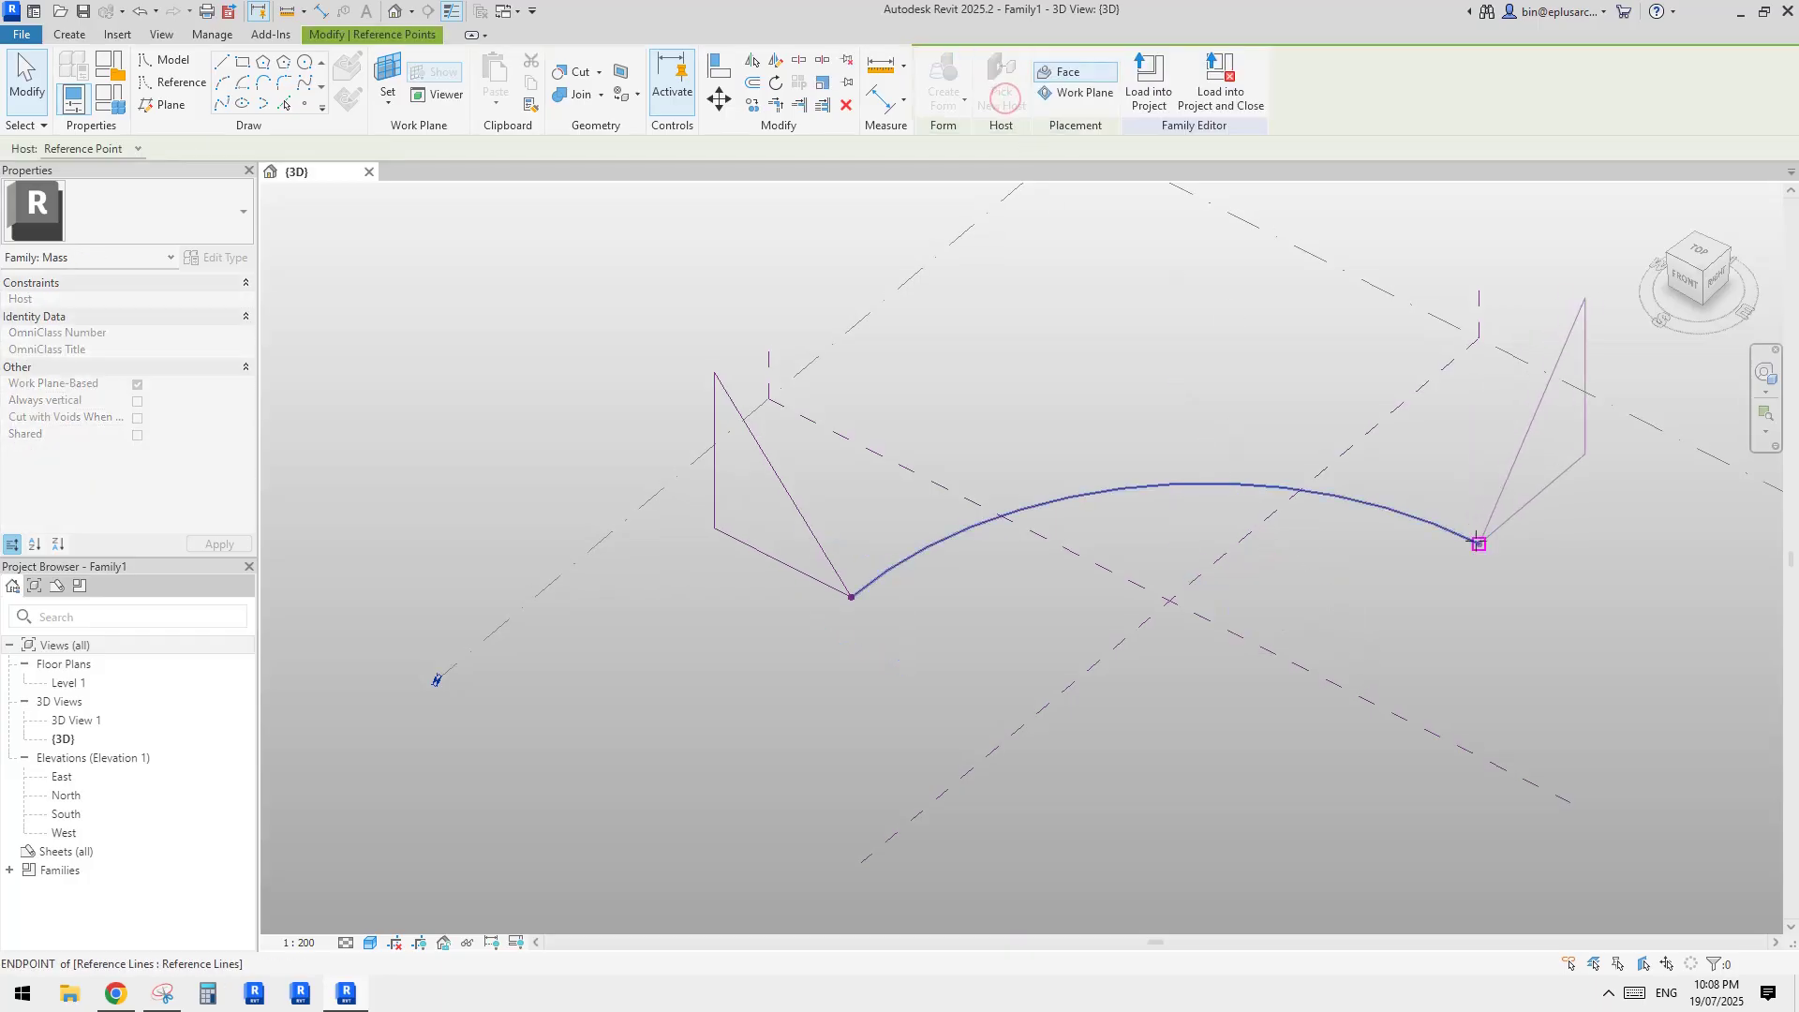
- Create a solid form from the two reference triangles swept along the reference arc
key("Tab")
middle_click_drag(1547, 510, 1481, 554)
key("Tab")
left_click(1484, 434)
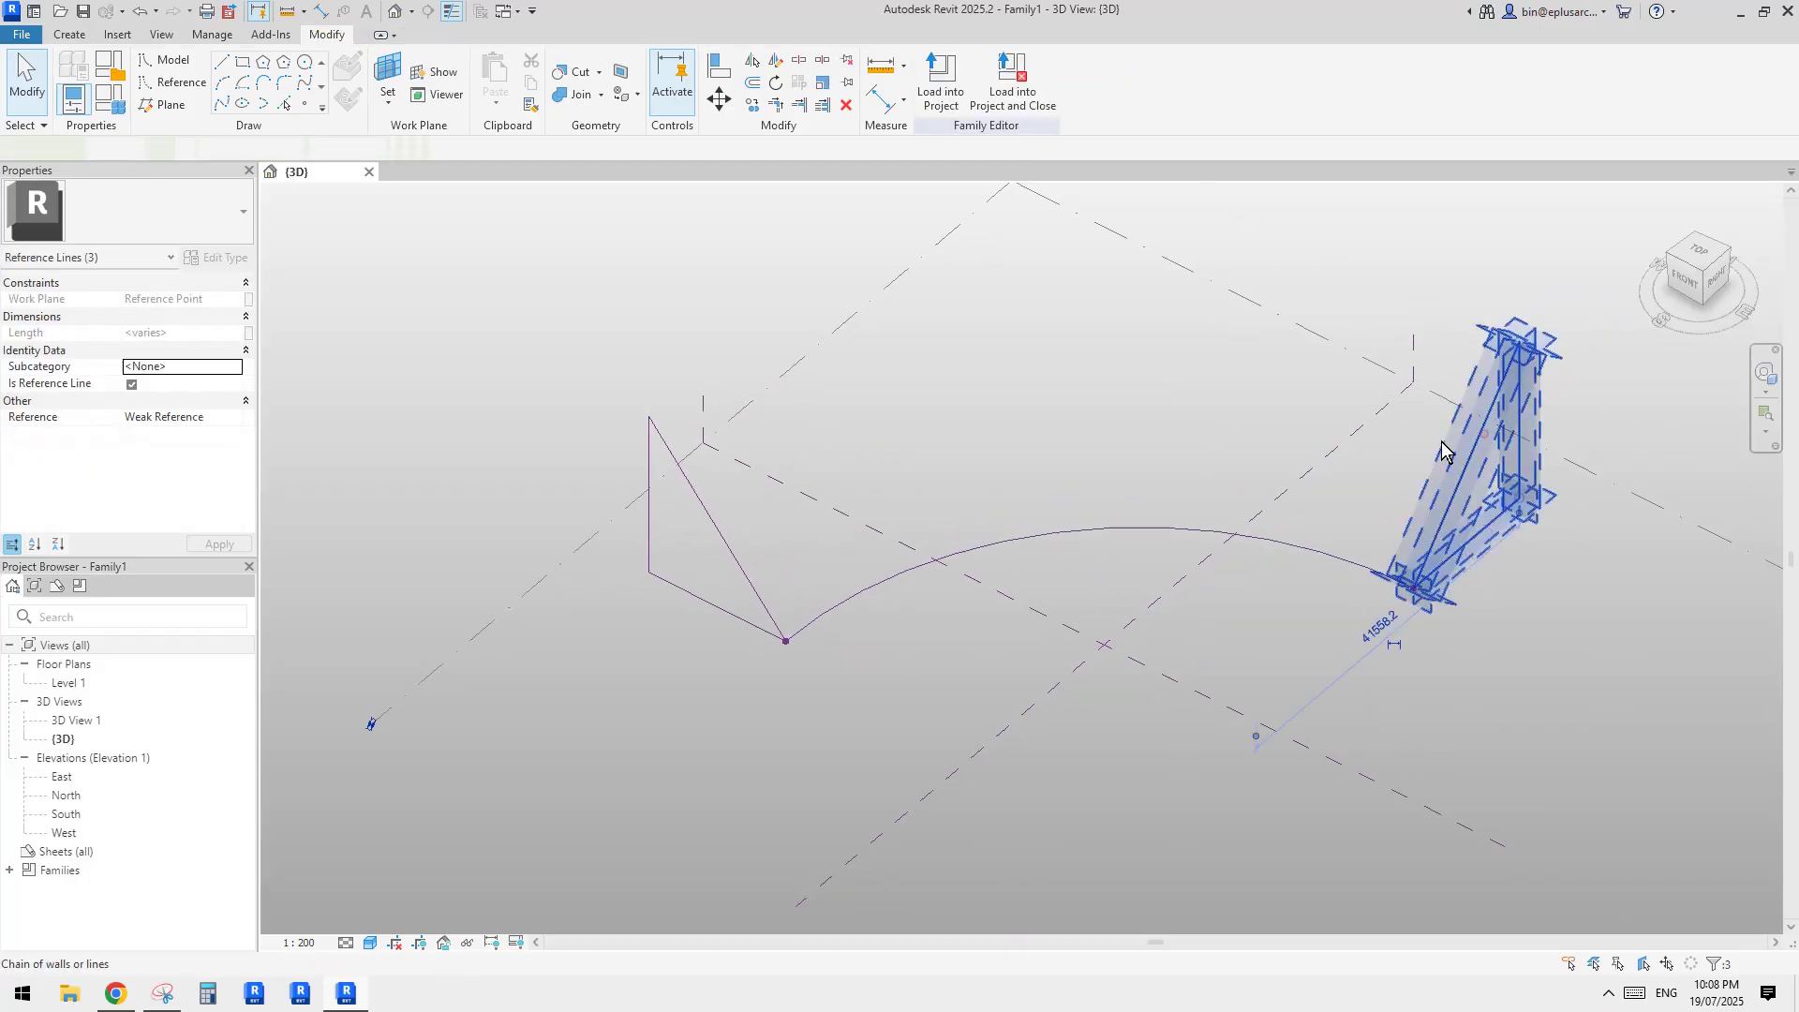
key("Tab")
left_click(745, 562, "ctrl")
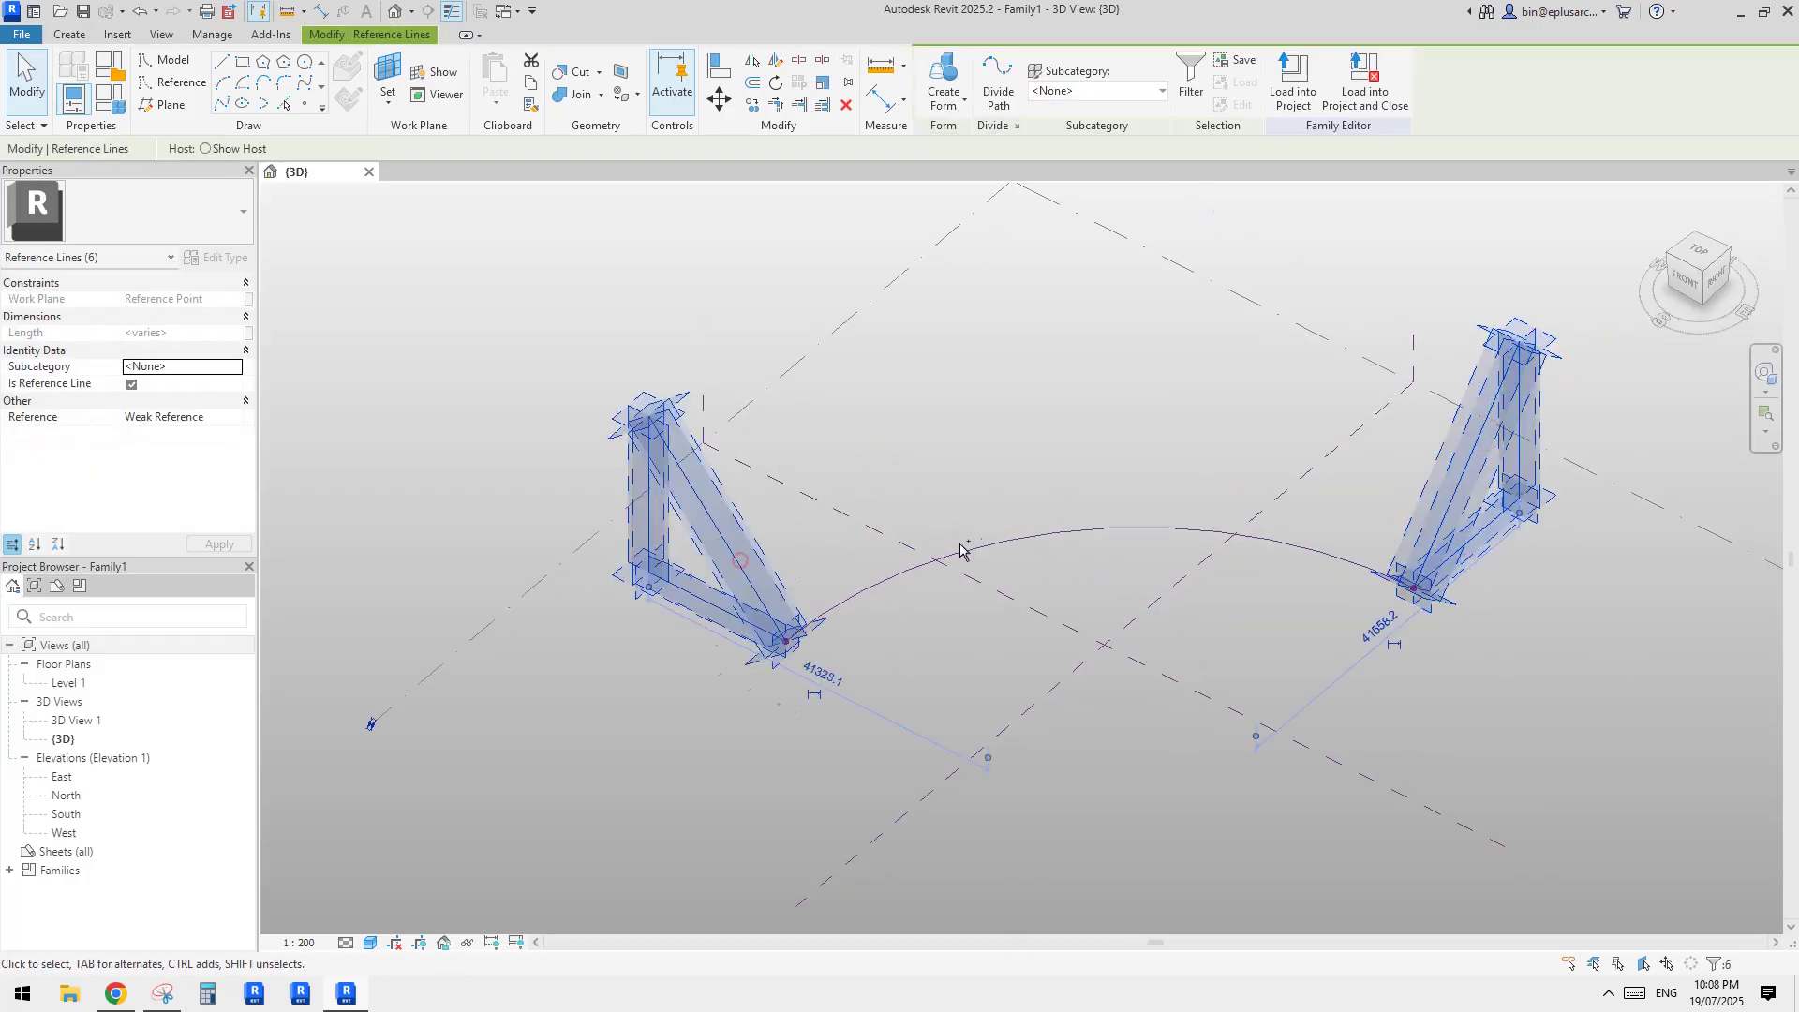
left_click(1022, 525, "ctrl")
left_click(943, 75)
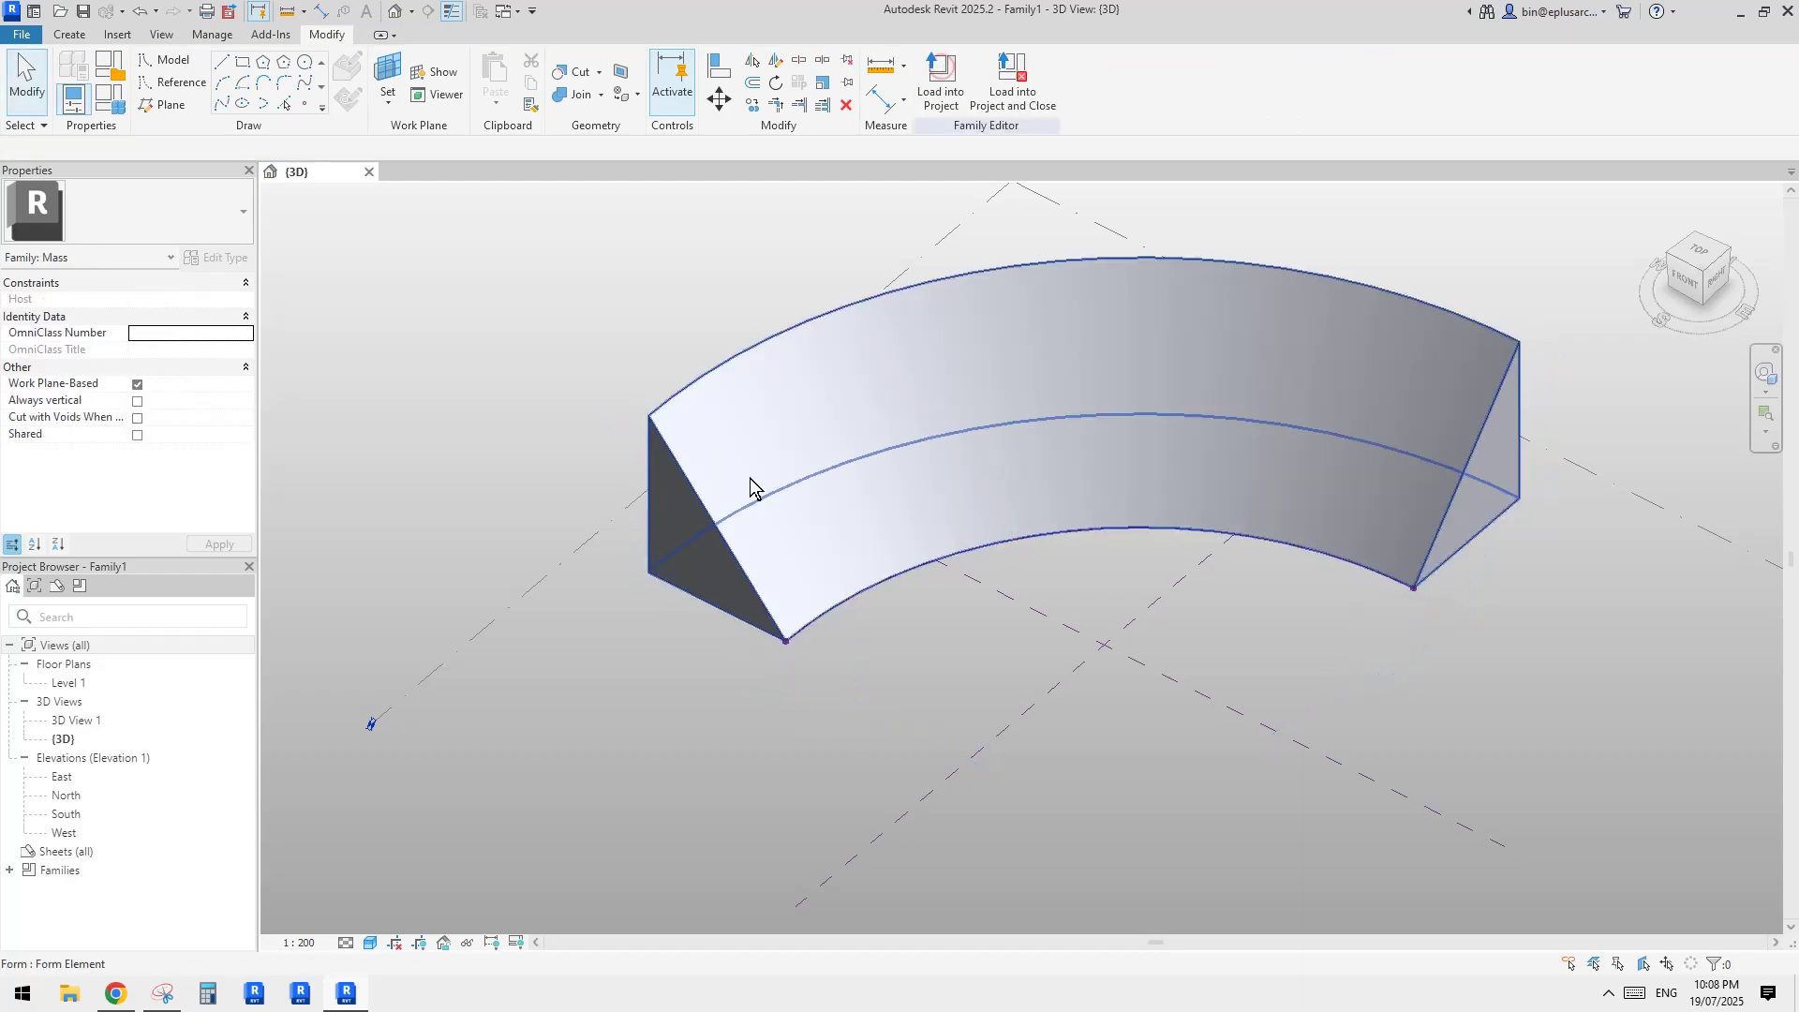
- Scale the reference triangle at the arc's far endpoint down about that endpoint, to a base of about 13000 mm
middle_click_drag(1556, 554, 1300, 592)
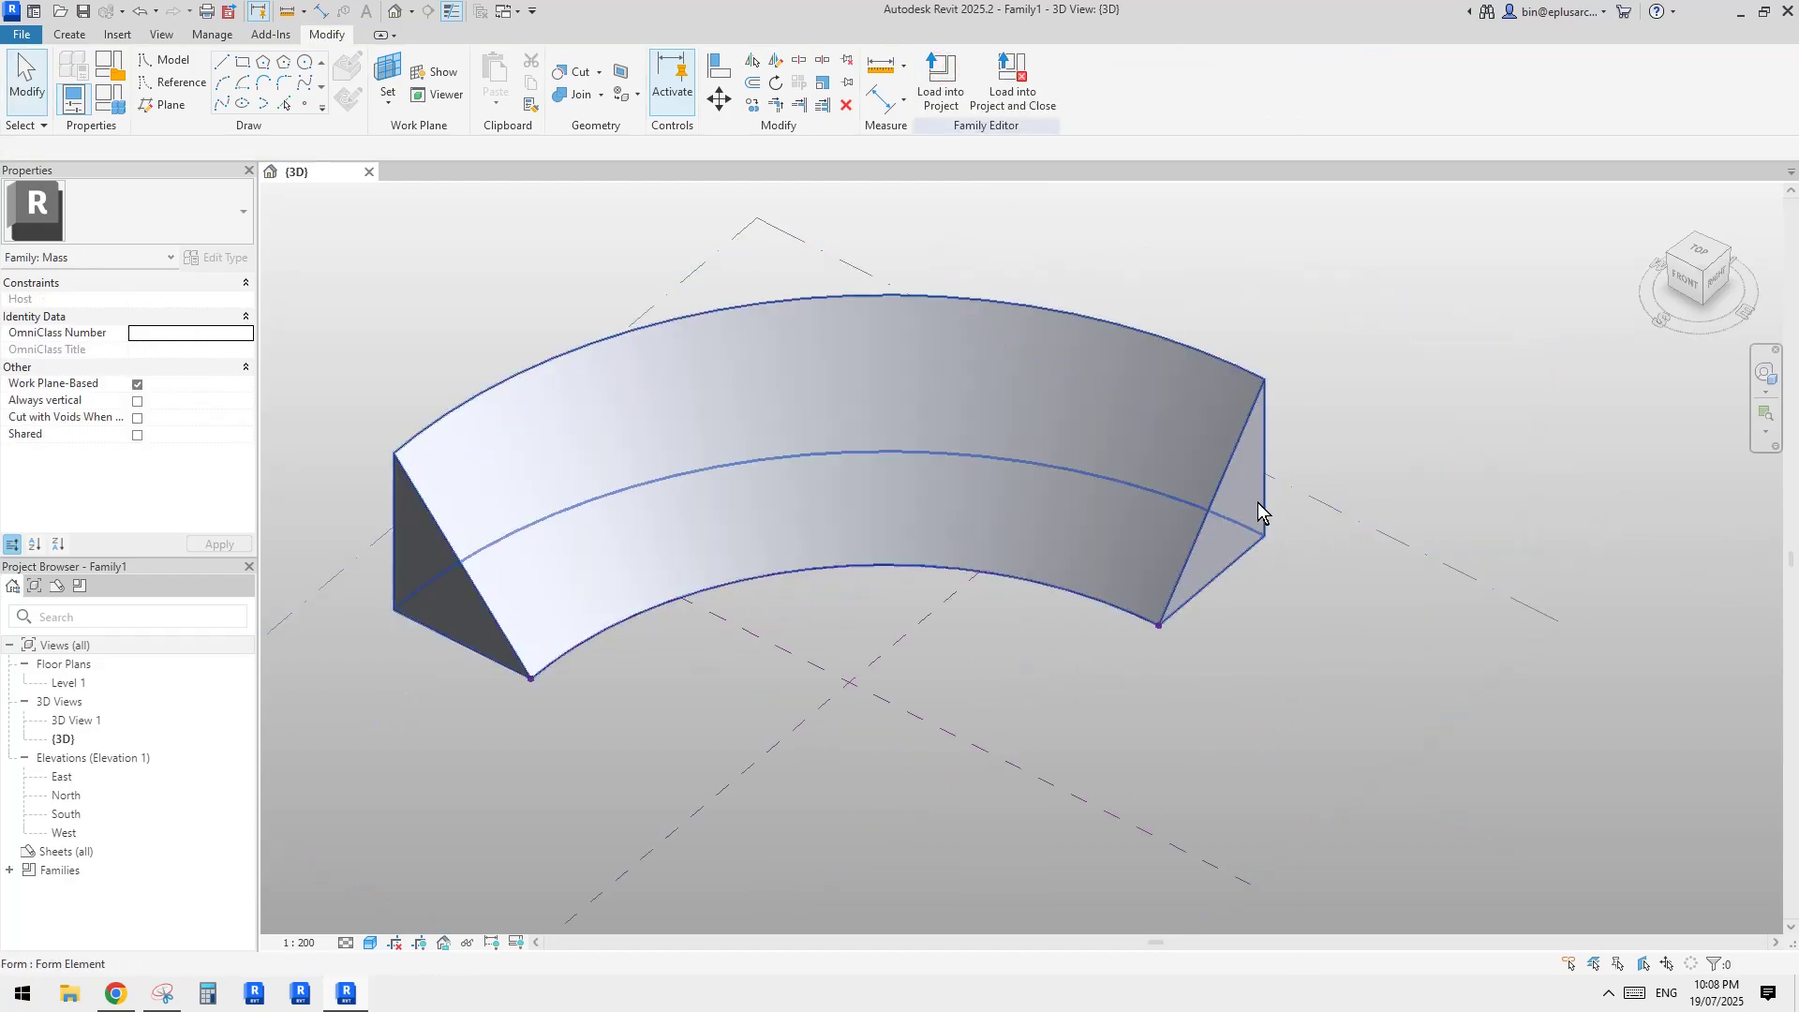
key("Tab")
left_click(1270, 522)
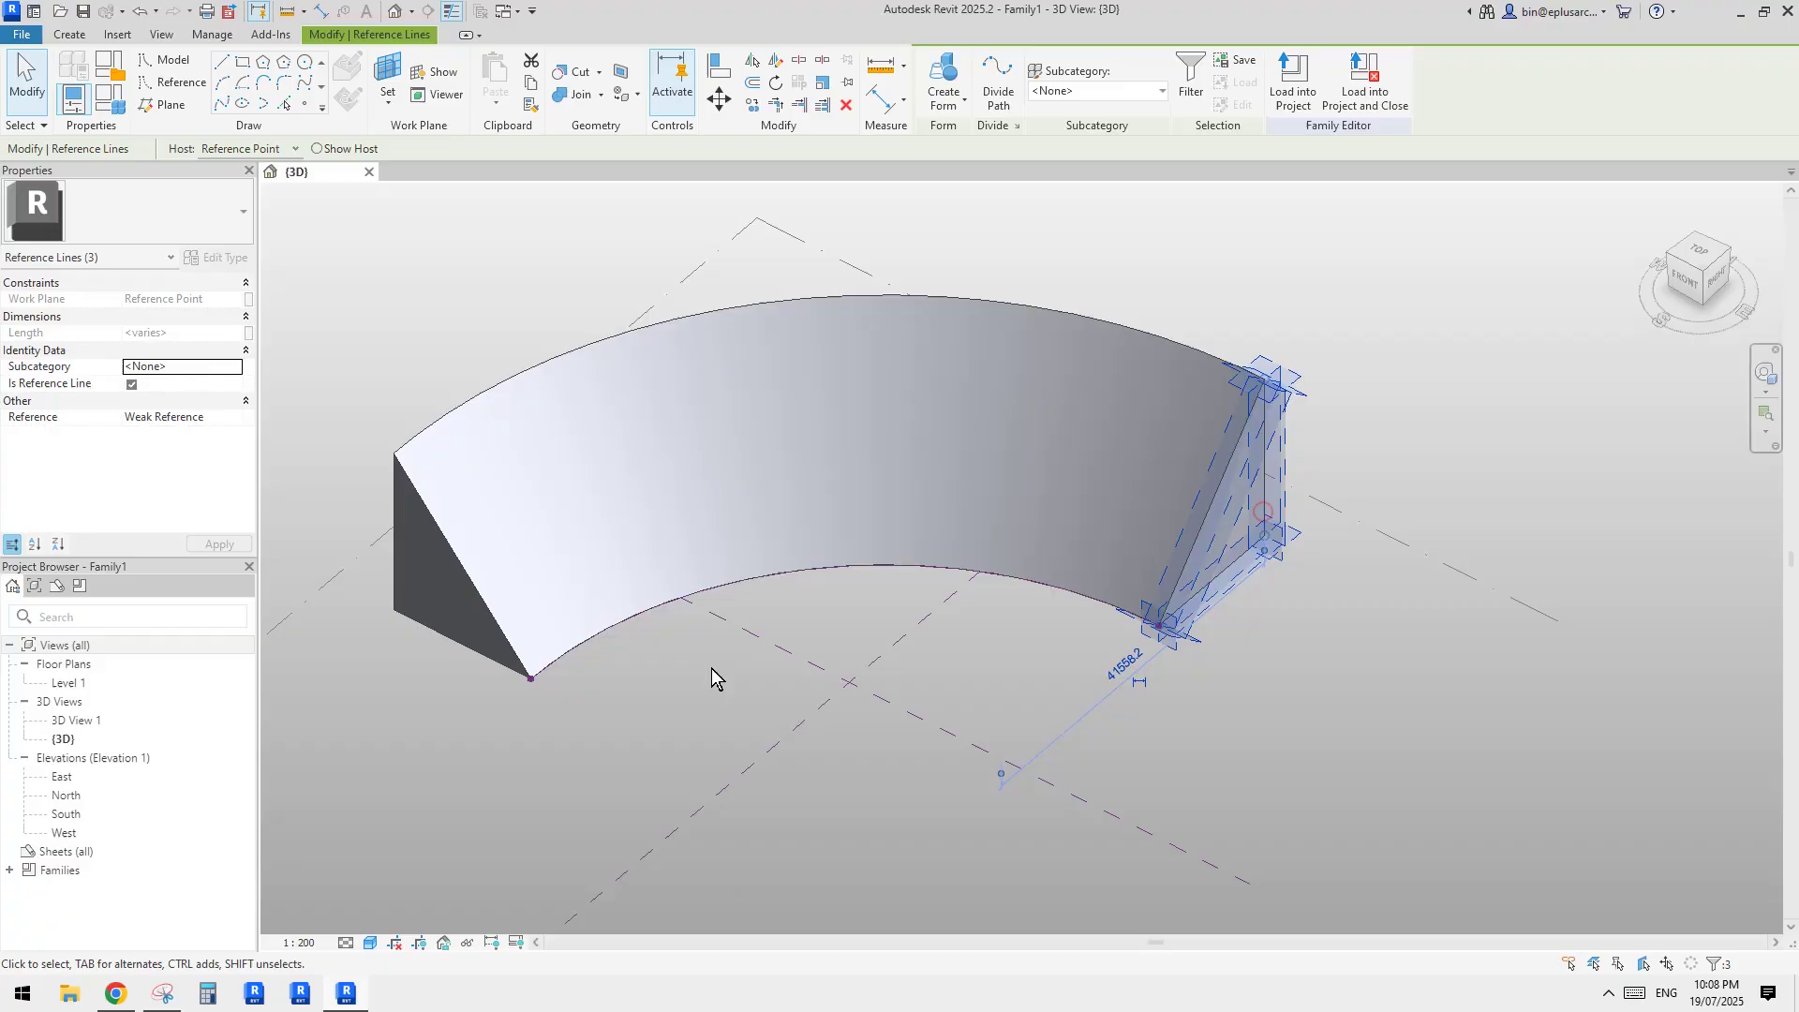
middle_click_drag(863, 750, 848, 761)
key("r")
key("e")
left_click(1144, 636)
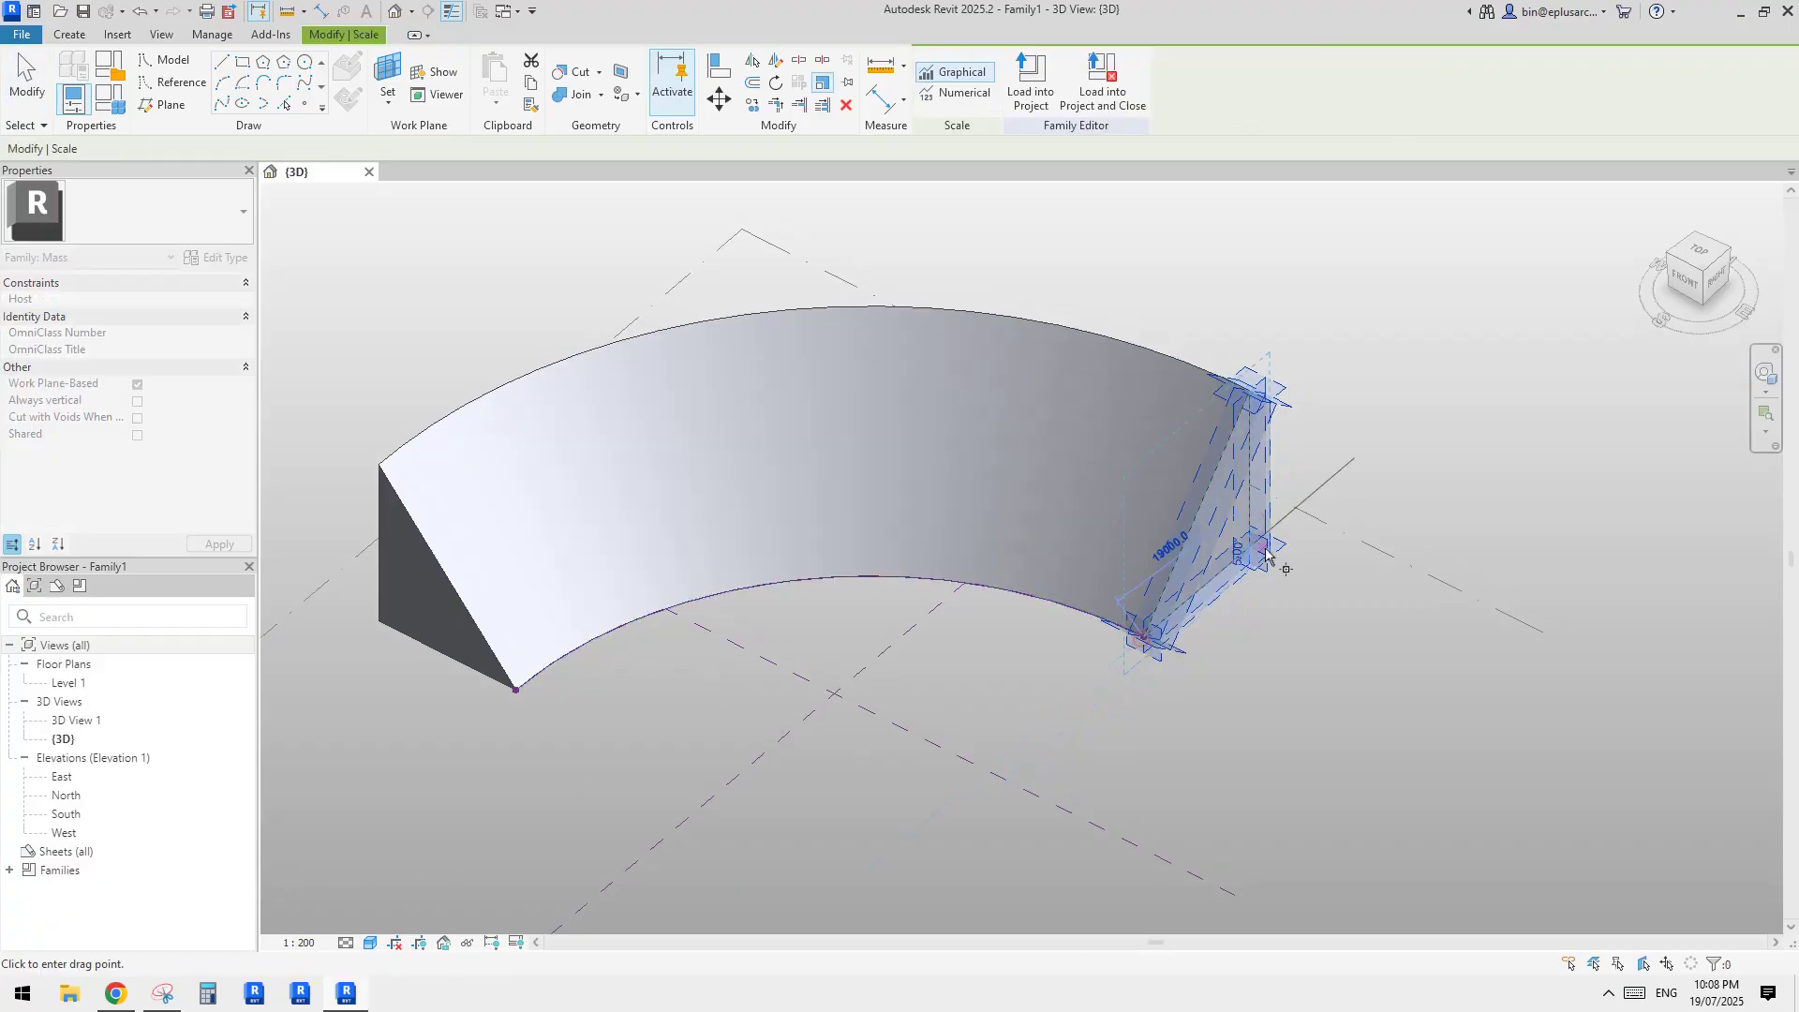
left_click(1254, 553)
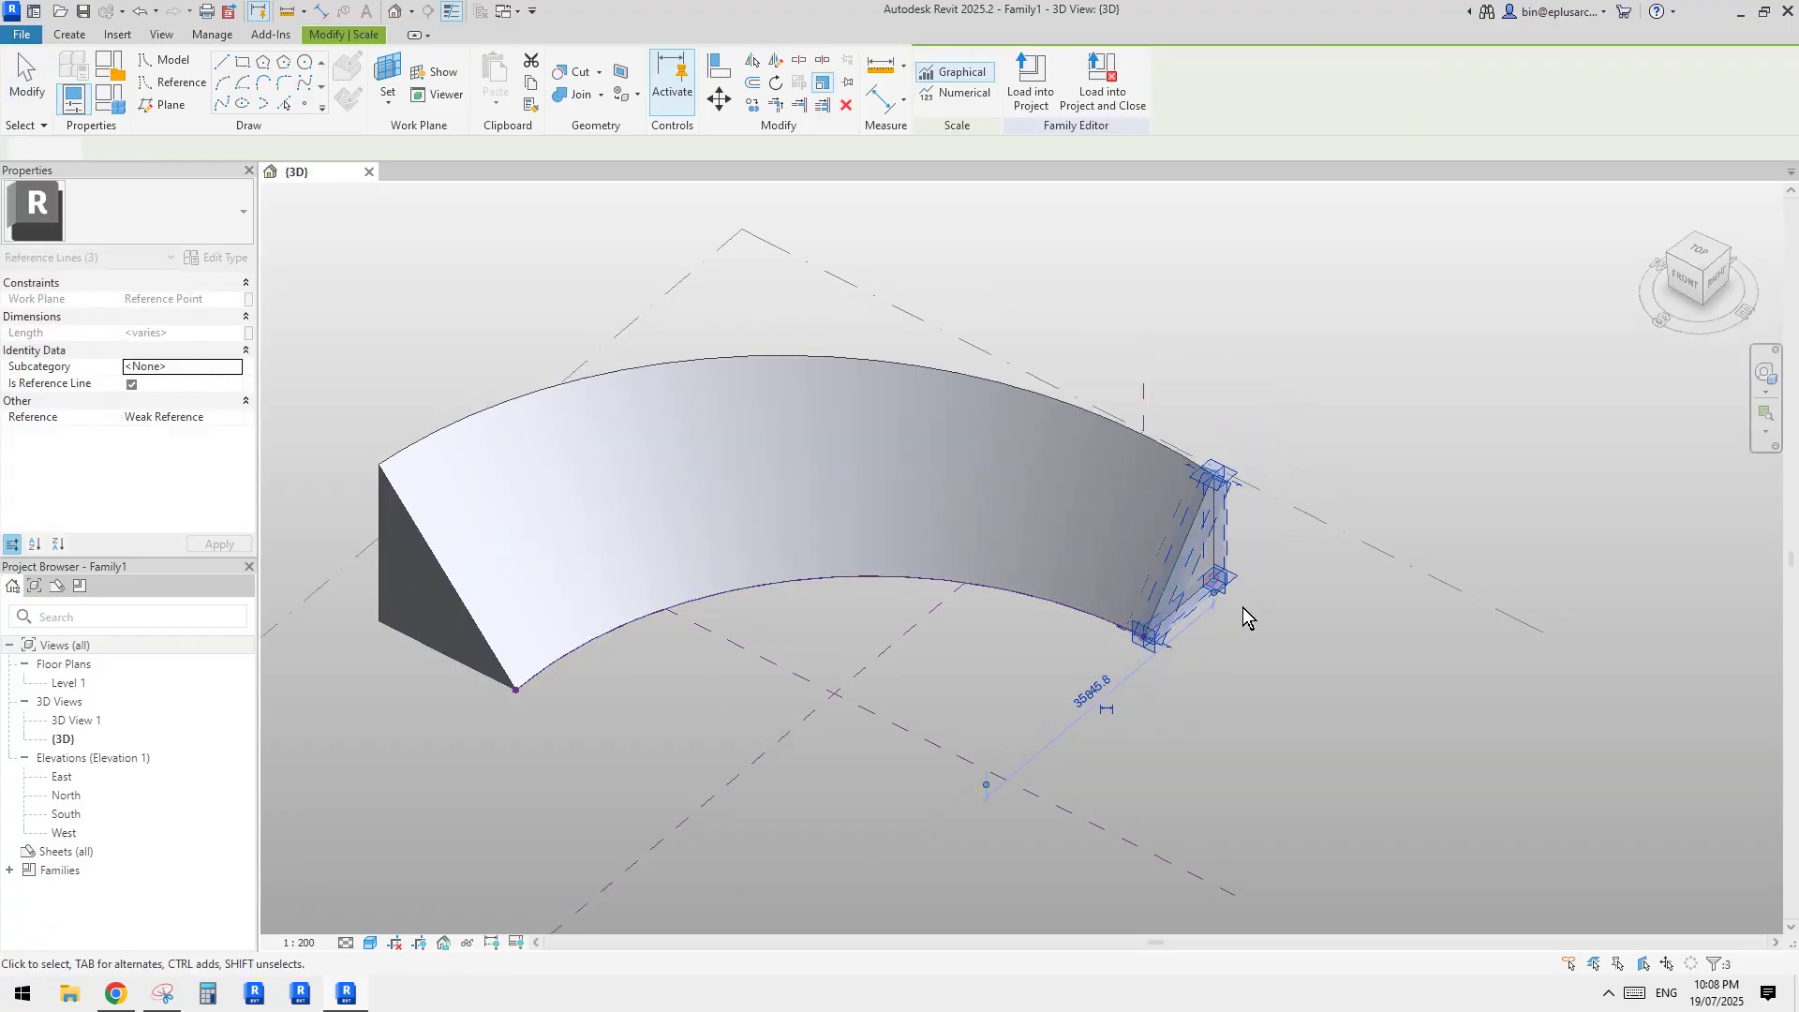
left_click(1218, 585)
- Scale the far-end reference triangle down slightly further about the same arc endpoint
key("r")
key("e")
left_click(1143, 637)
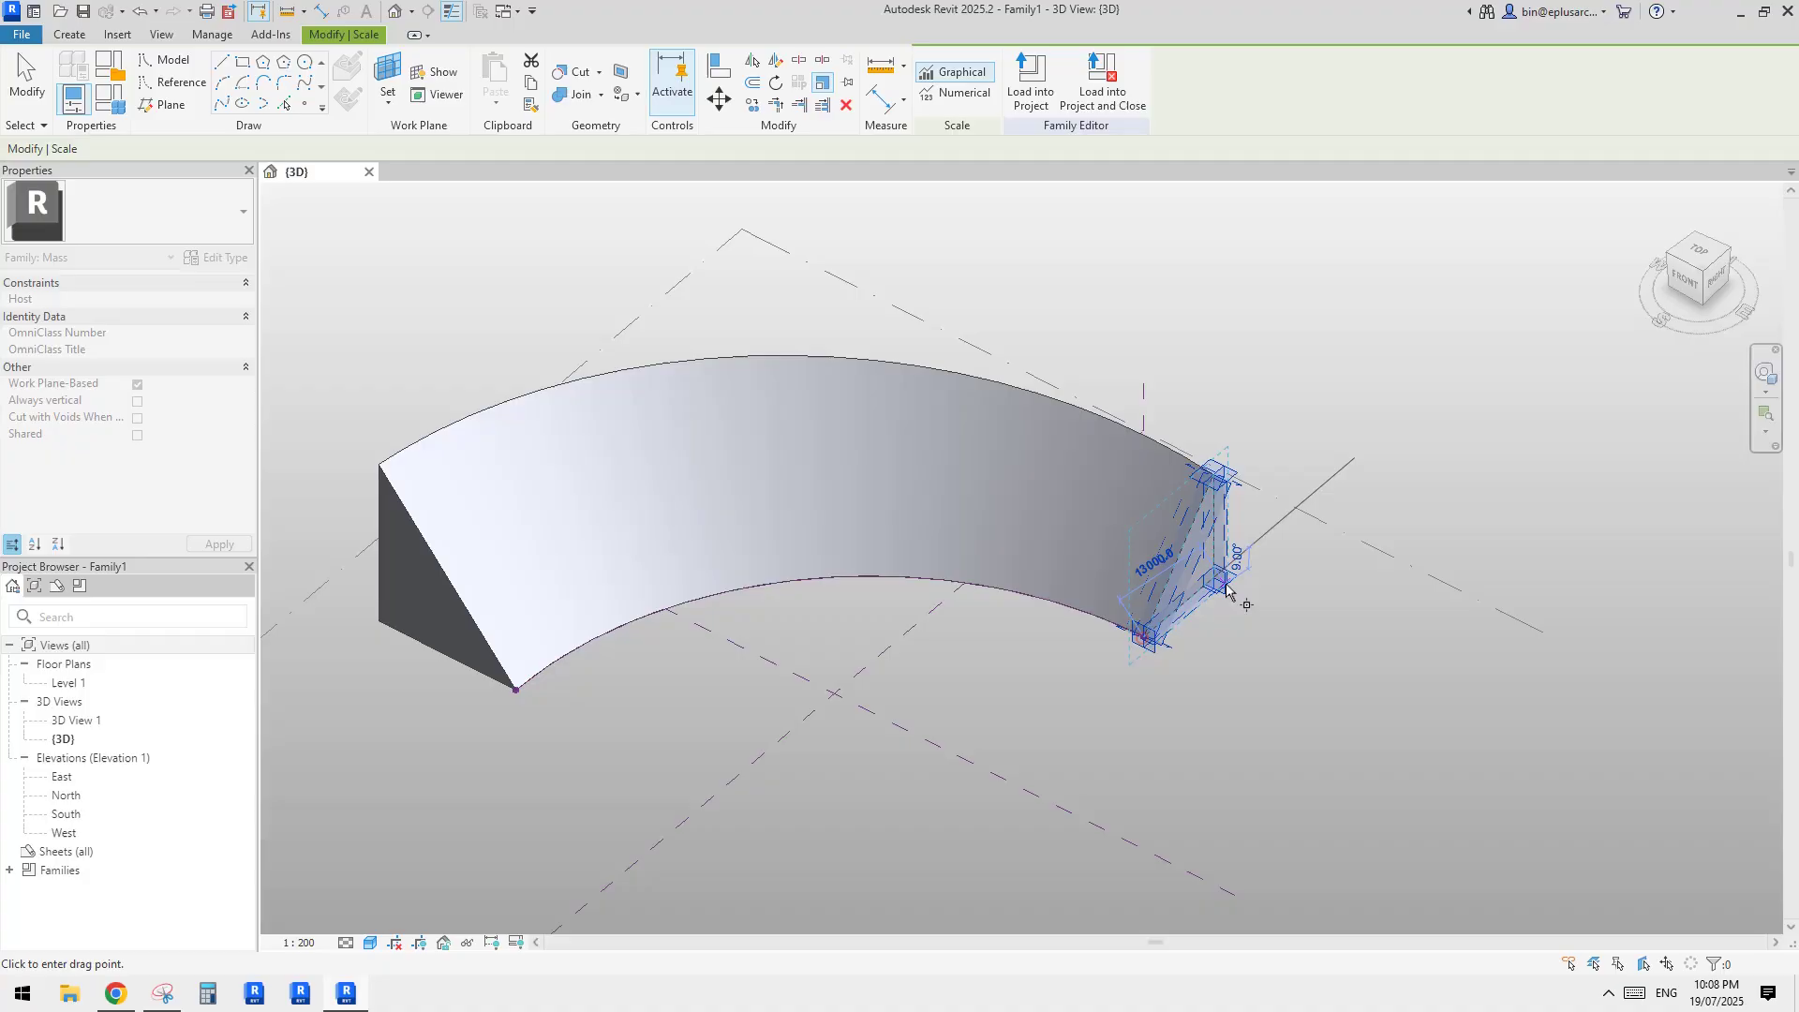
left_click(1217, 579)
left_click(1201, 591)
left_click(1319, 623)
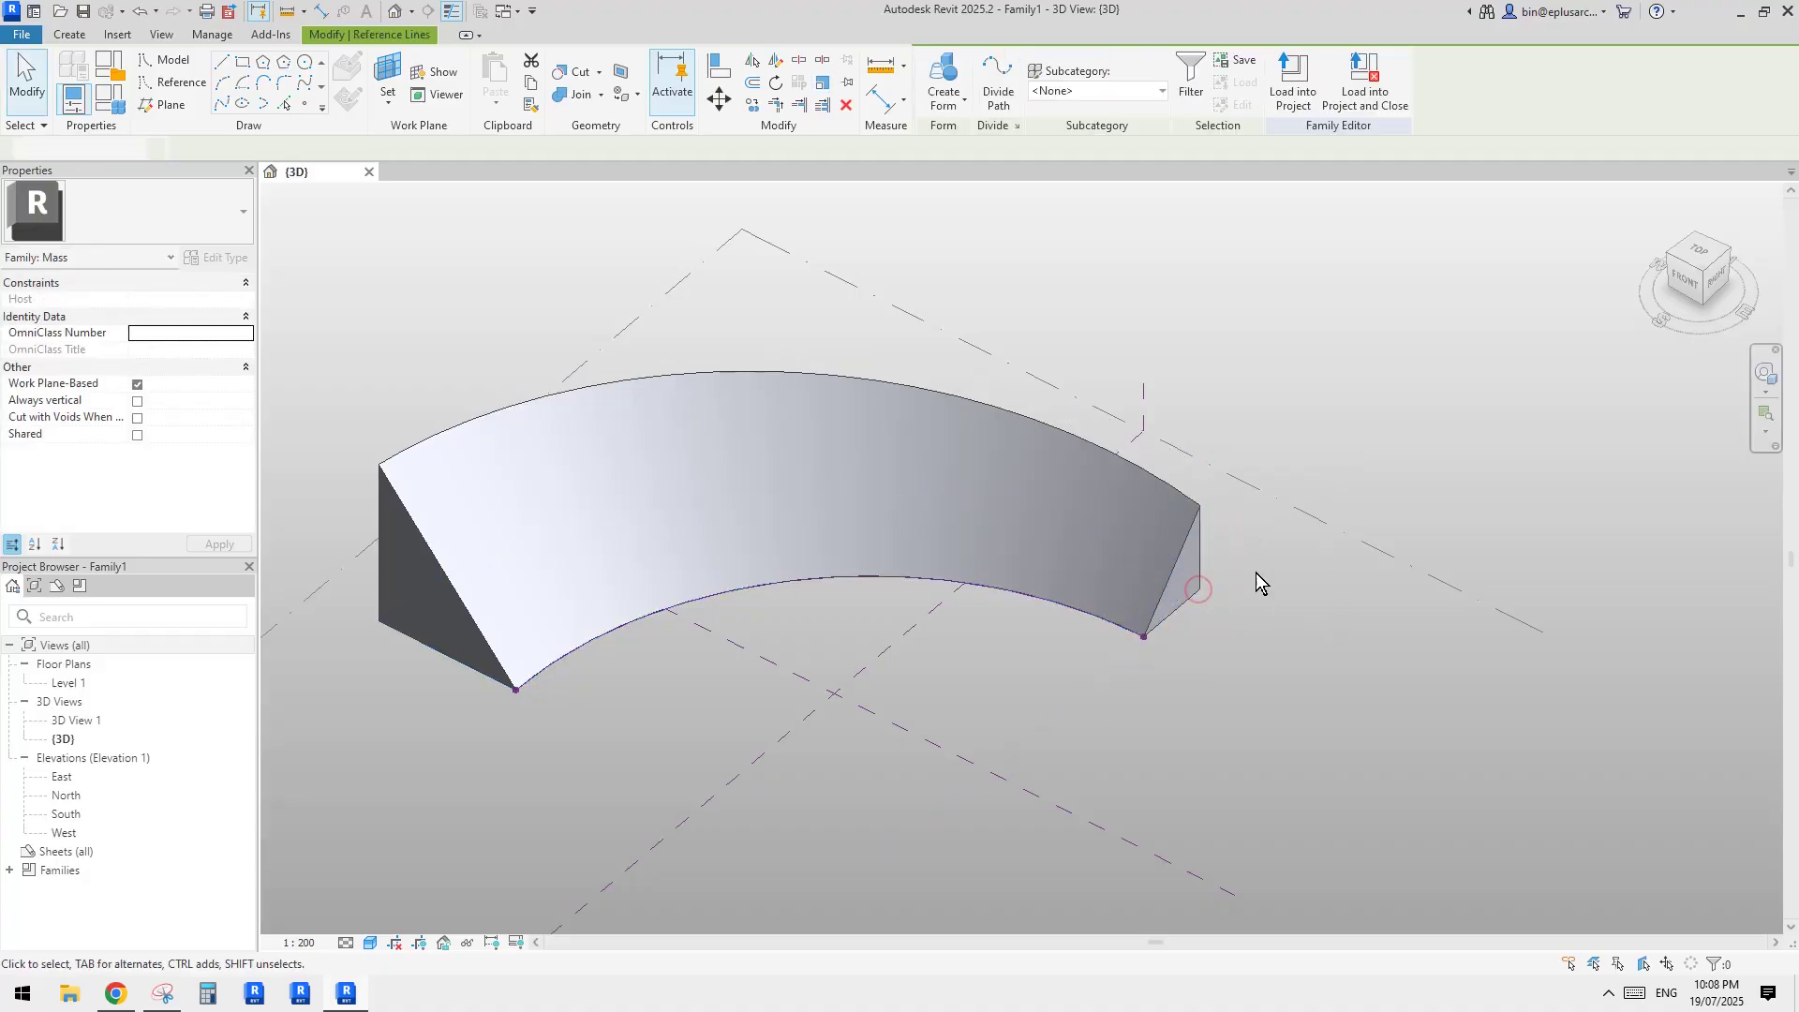
- Divide the form's sloped curved face into a UV grid and check the tile request in the forum post
middle_click_drag(1255, 571, 1363, 537)
left_click(958, 469)
middle_click_drag(1044, 623, 630, 691, "shift")
left_click(1047, 82)
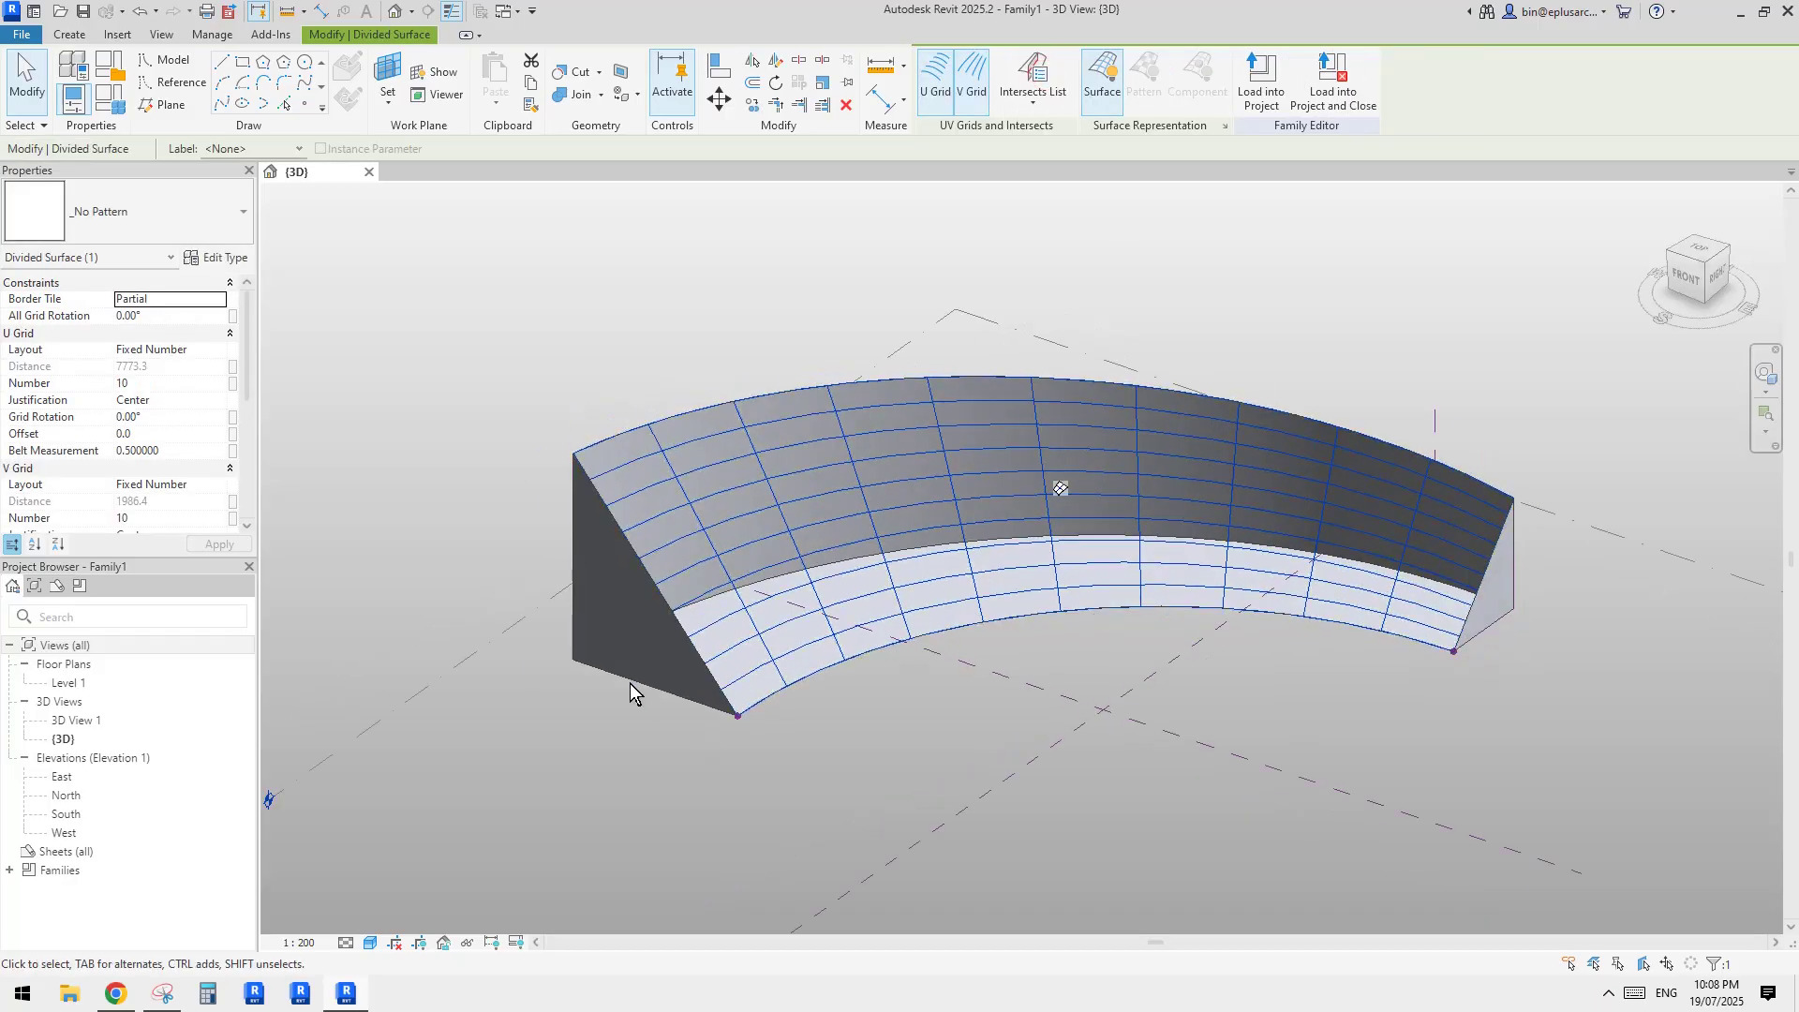
left_click(118, 992)
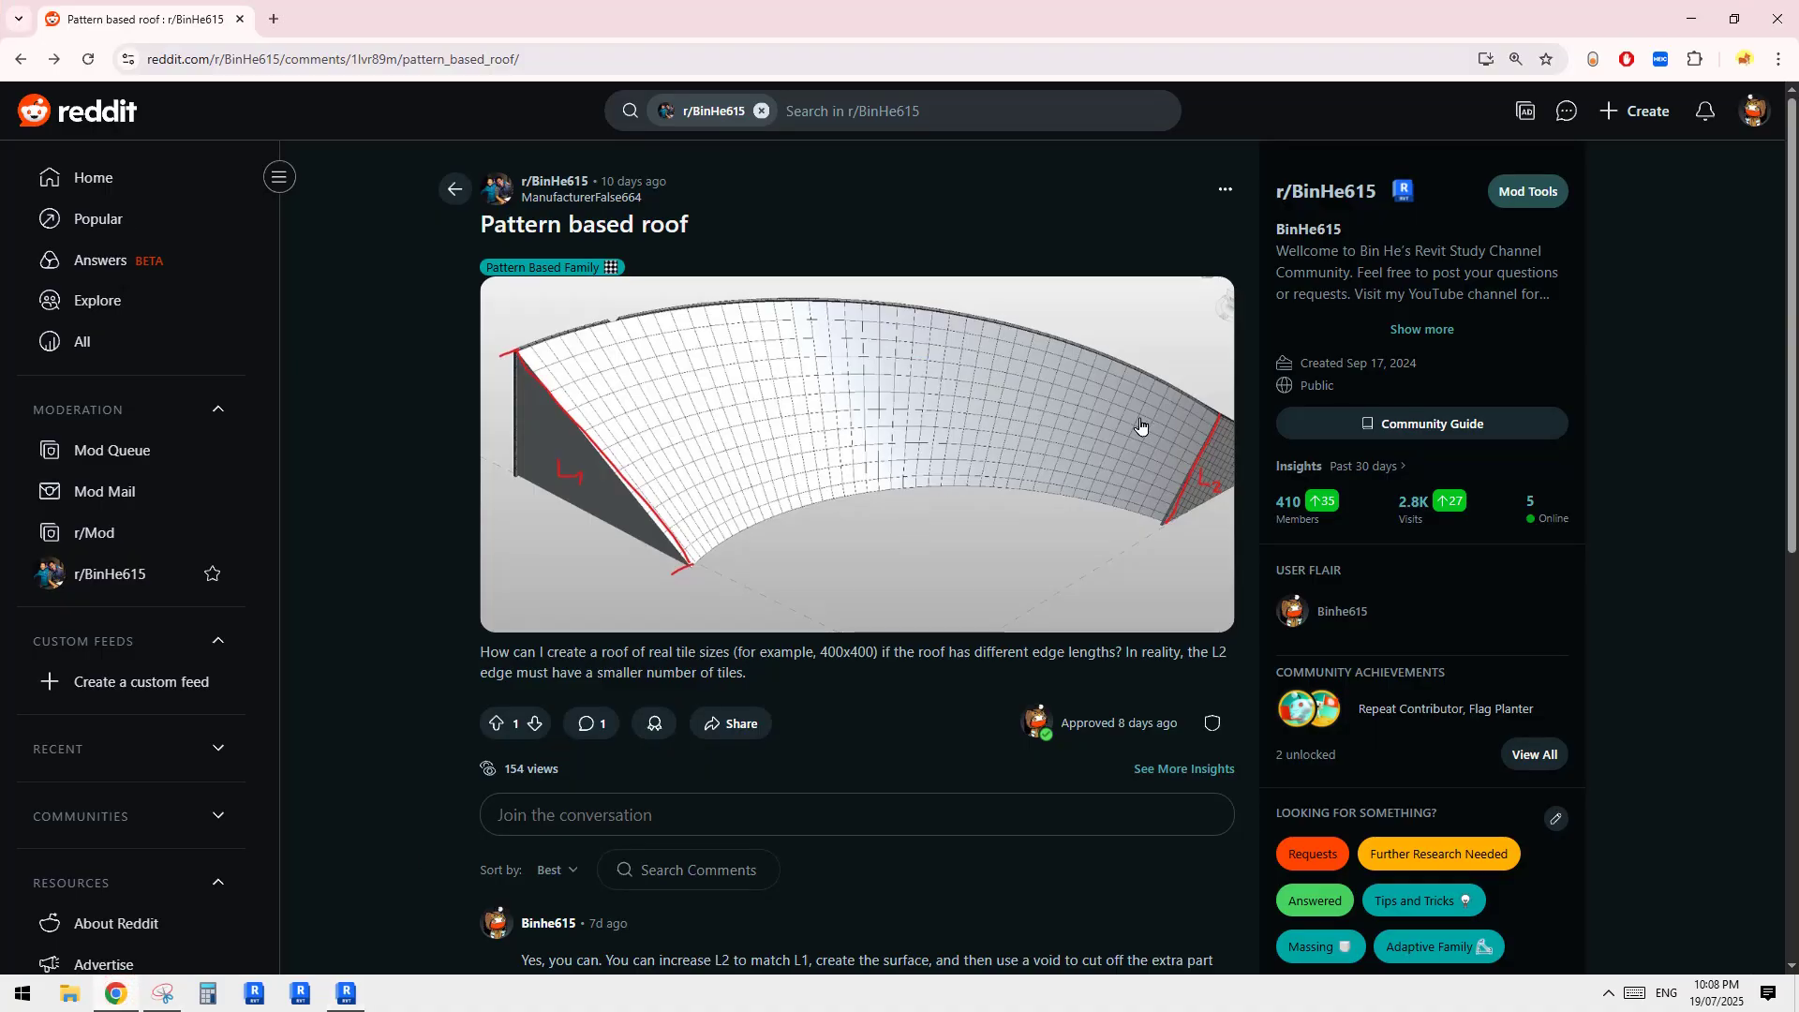
left_click(349, 1001)
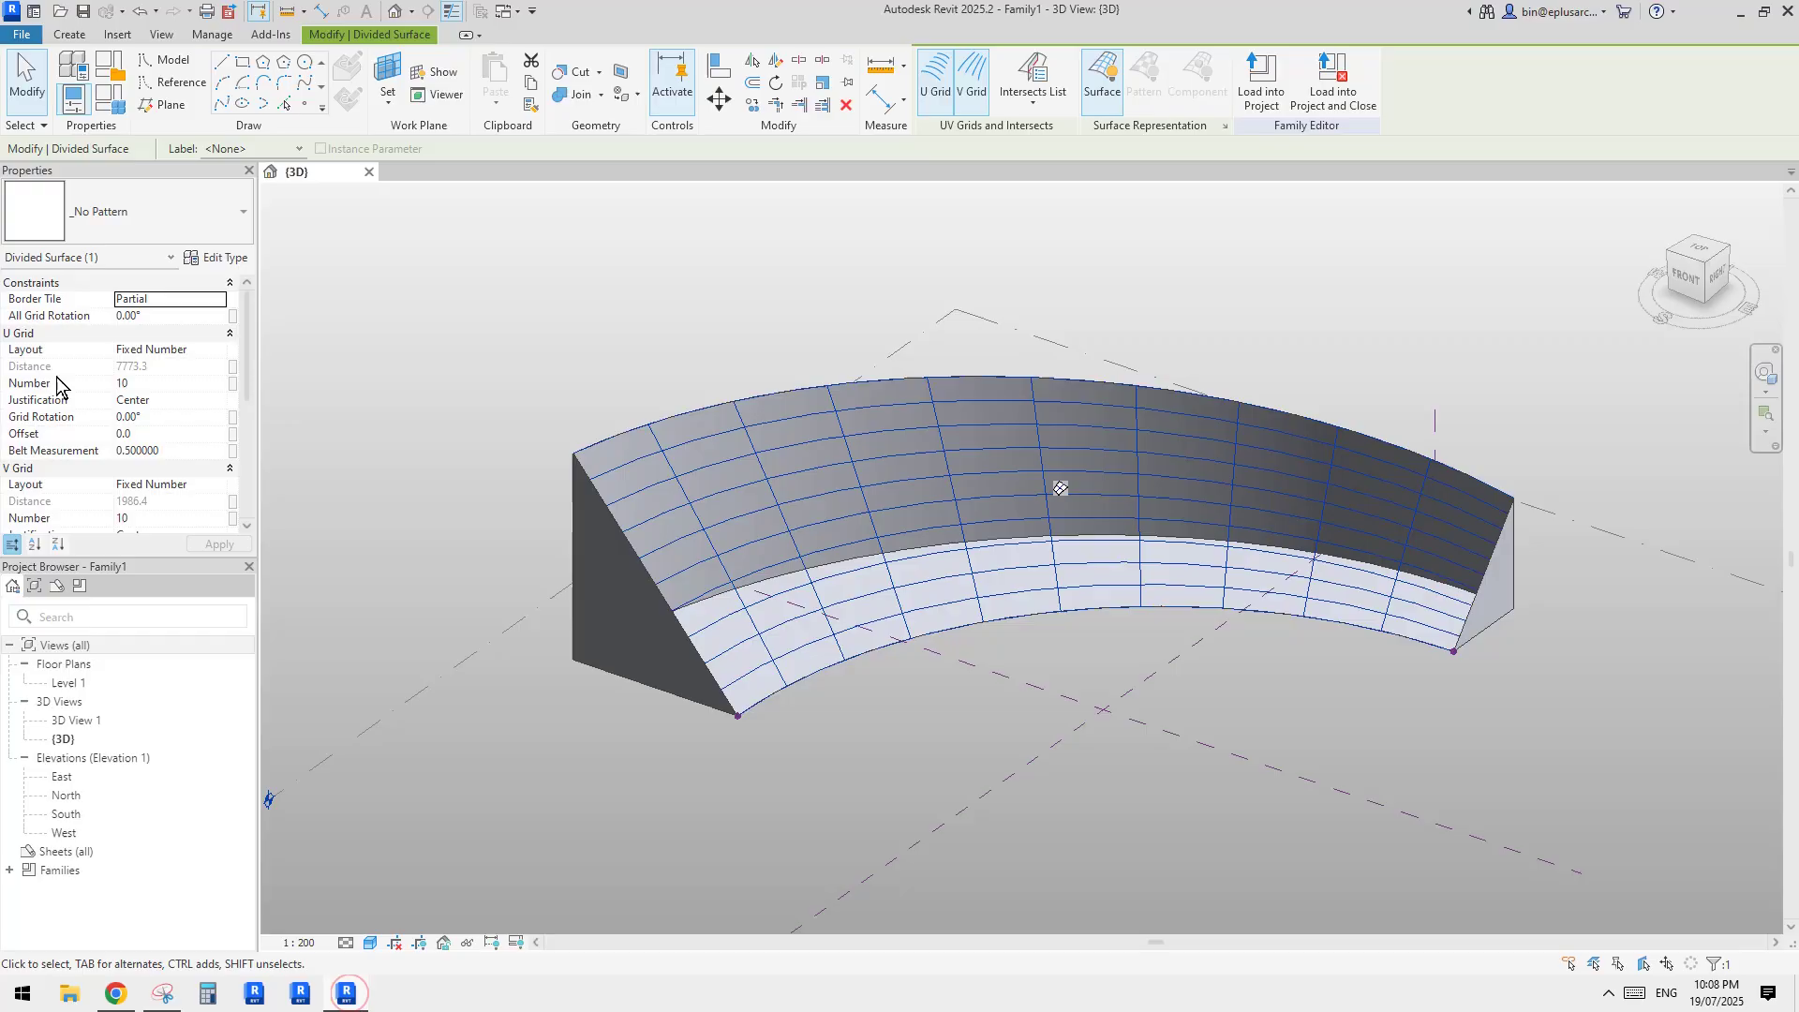
- Set both the U and V grid layouts of the divided surface to Maximum Spacing with a distance of 2000
left_click(219, 350)
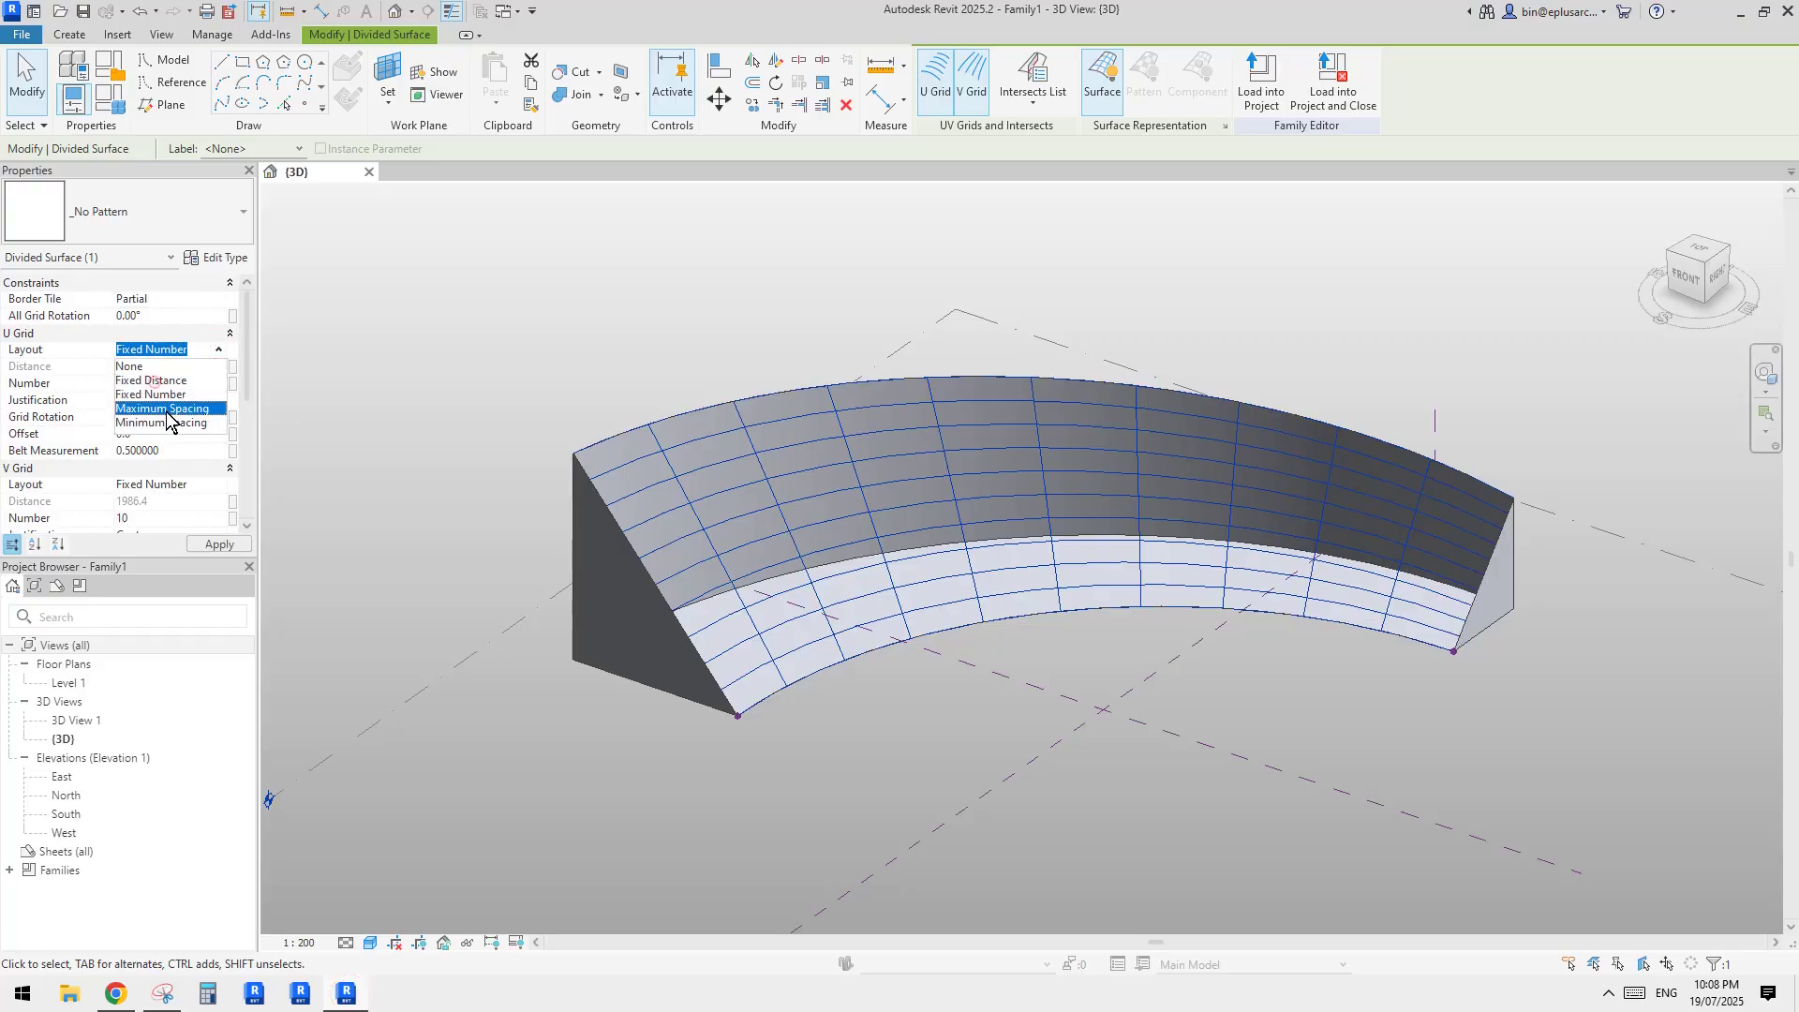
left_click(218, 408)
left_click(220, 484)
left_click(220, 485)
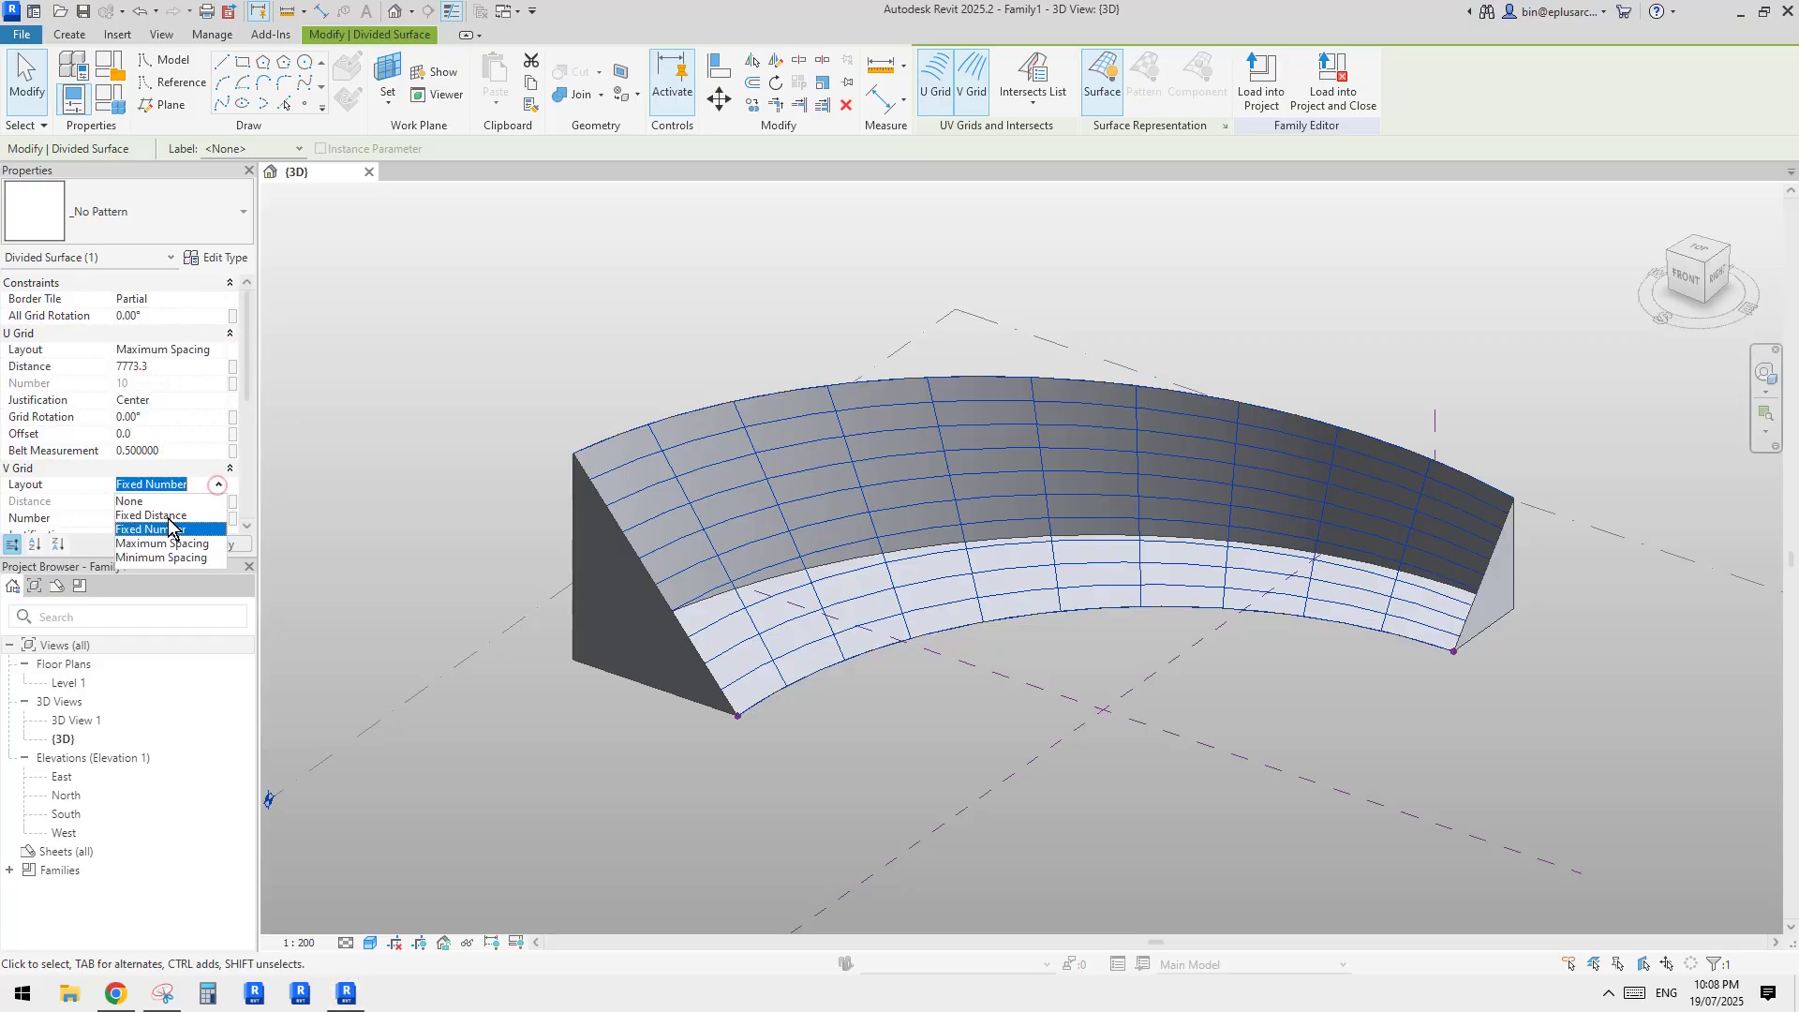
left_click(180, 551)
left_click(176, 368)
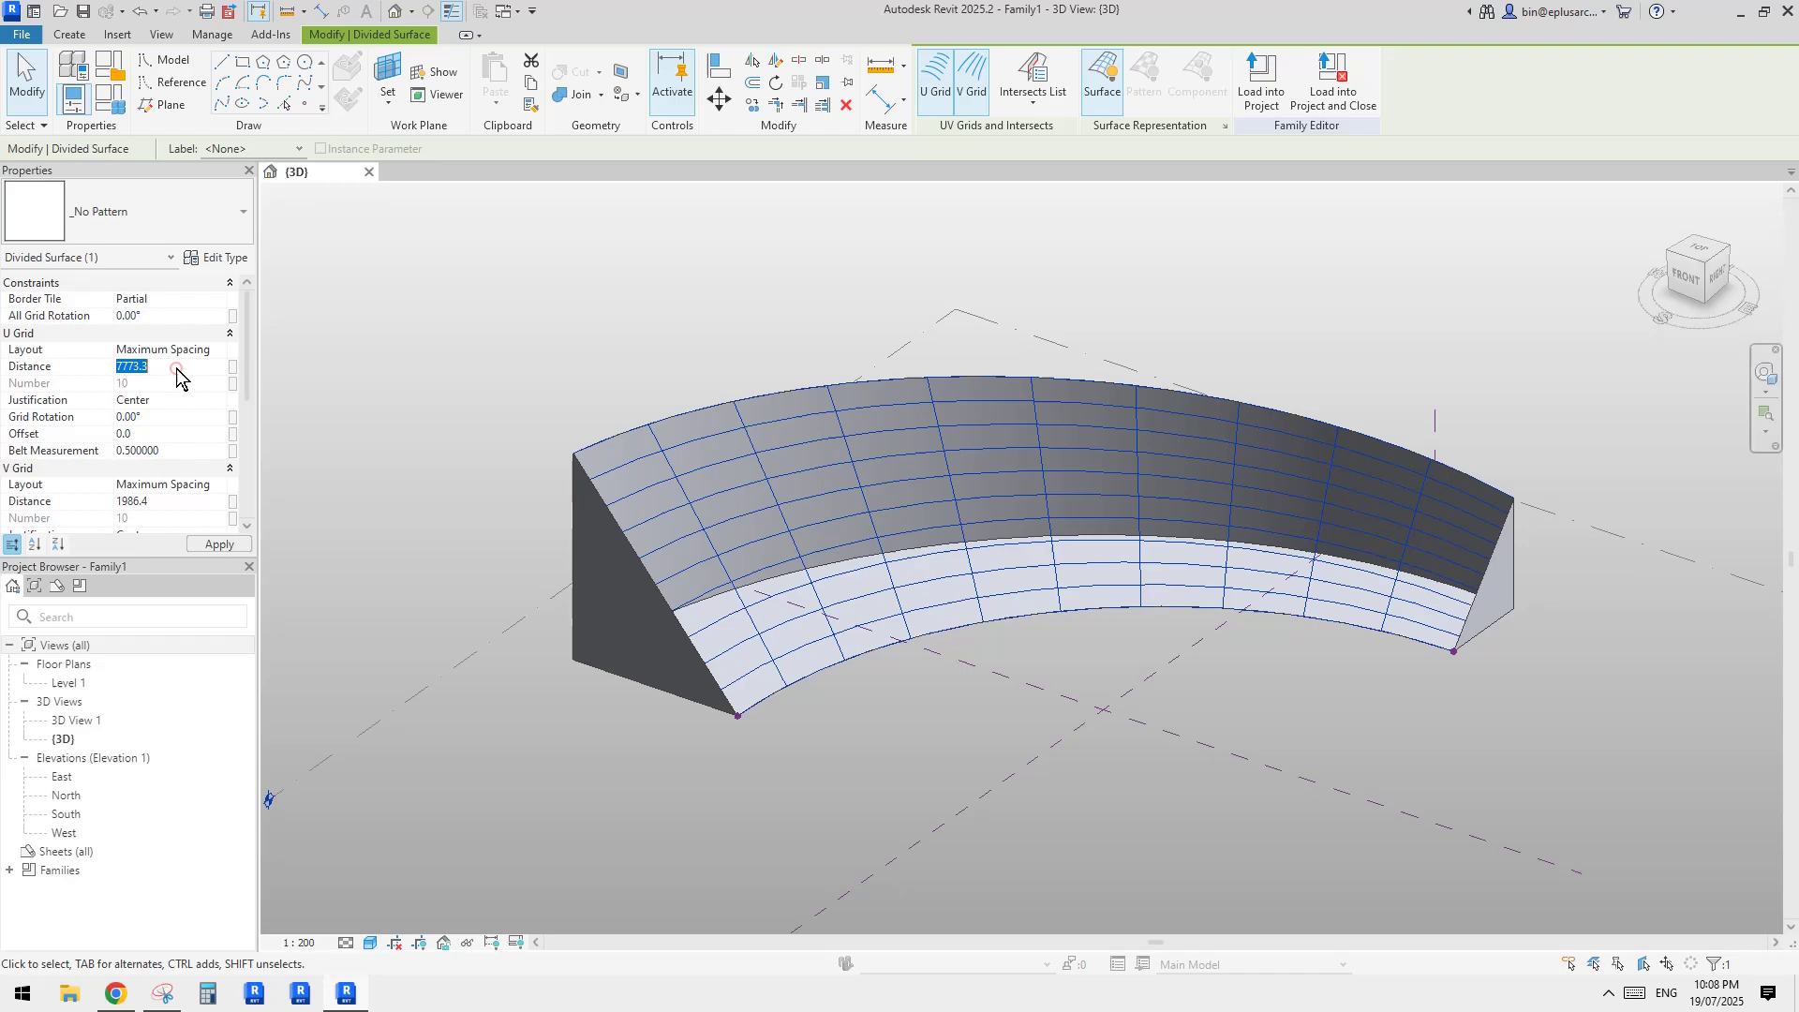
type("2000")
left_click(171, 502)
type("2")
key("Return")
- Examine the grid cells at both ends of the divided surface and compare them with the annotated forum sketch
middle_click_drag(1484, 461, 1467, 400)
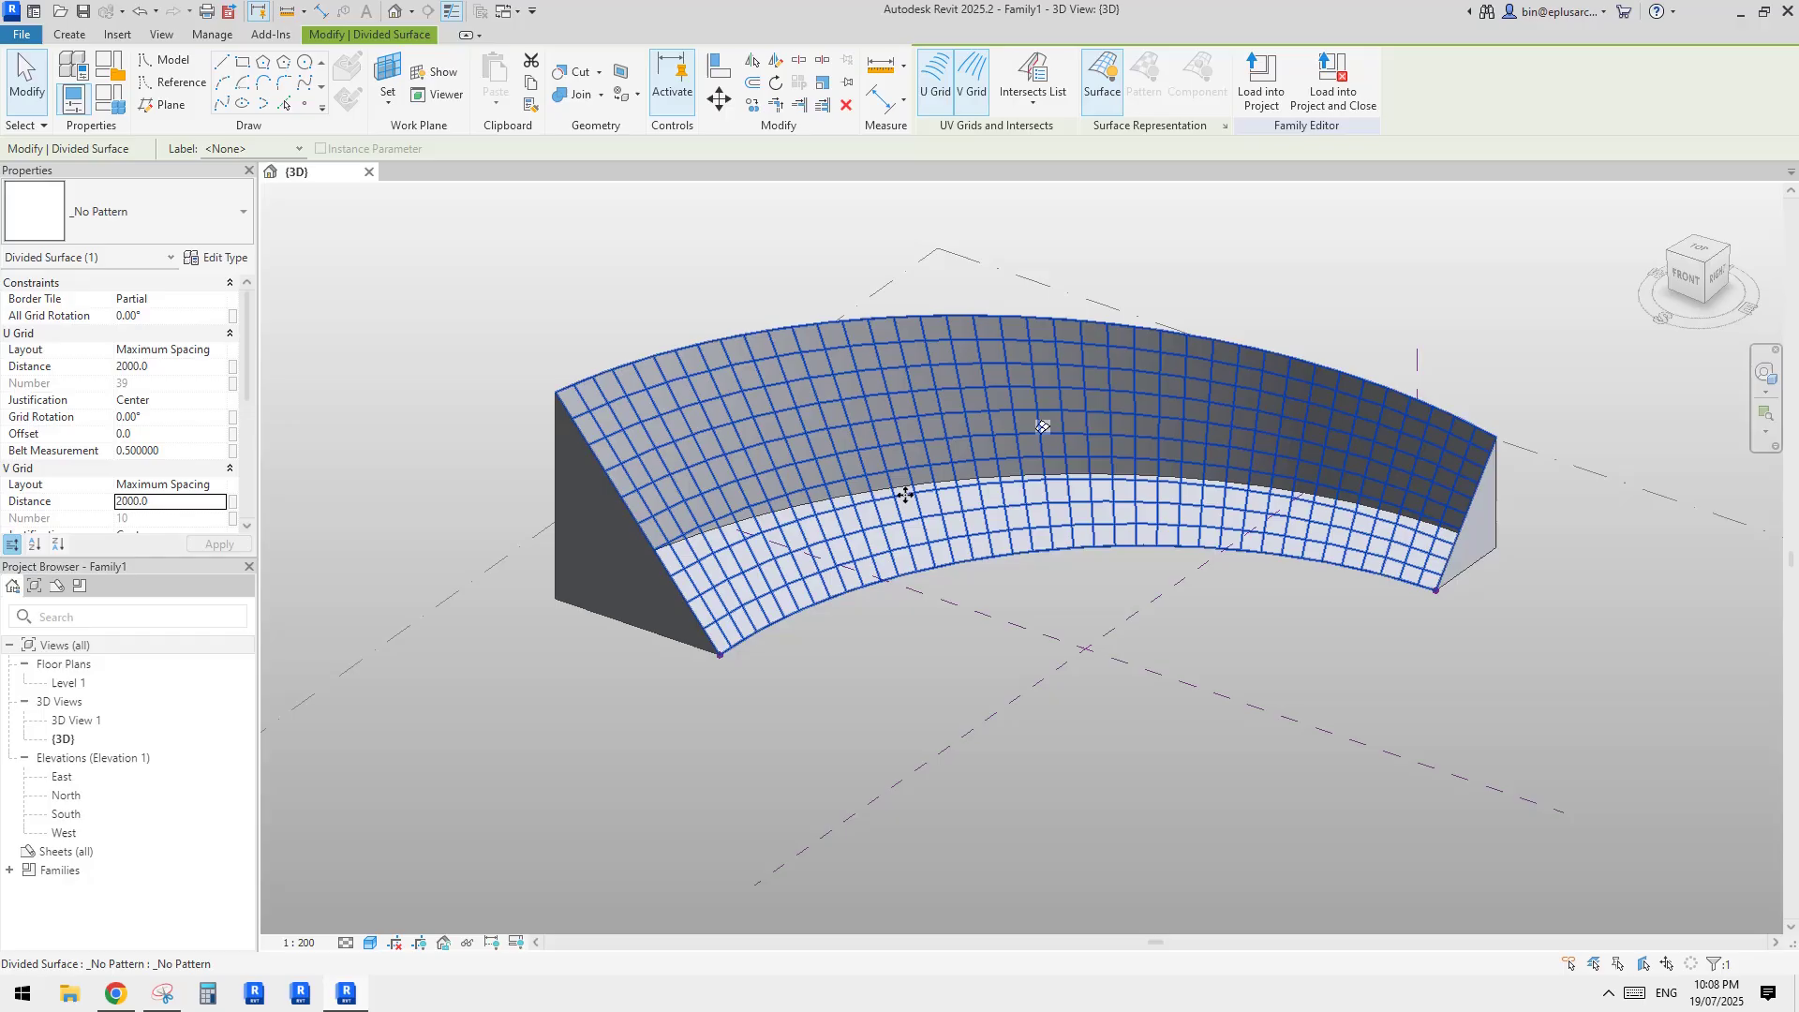
middle_click_drag(906, 495, 1368, 353, "shift")
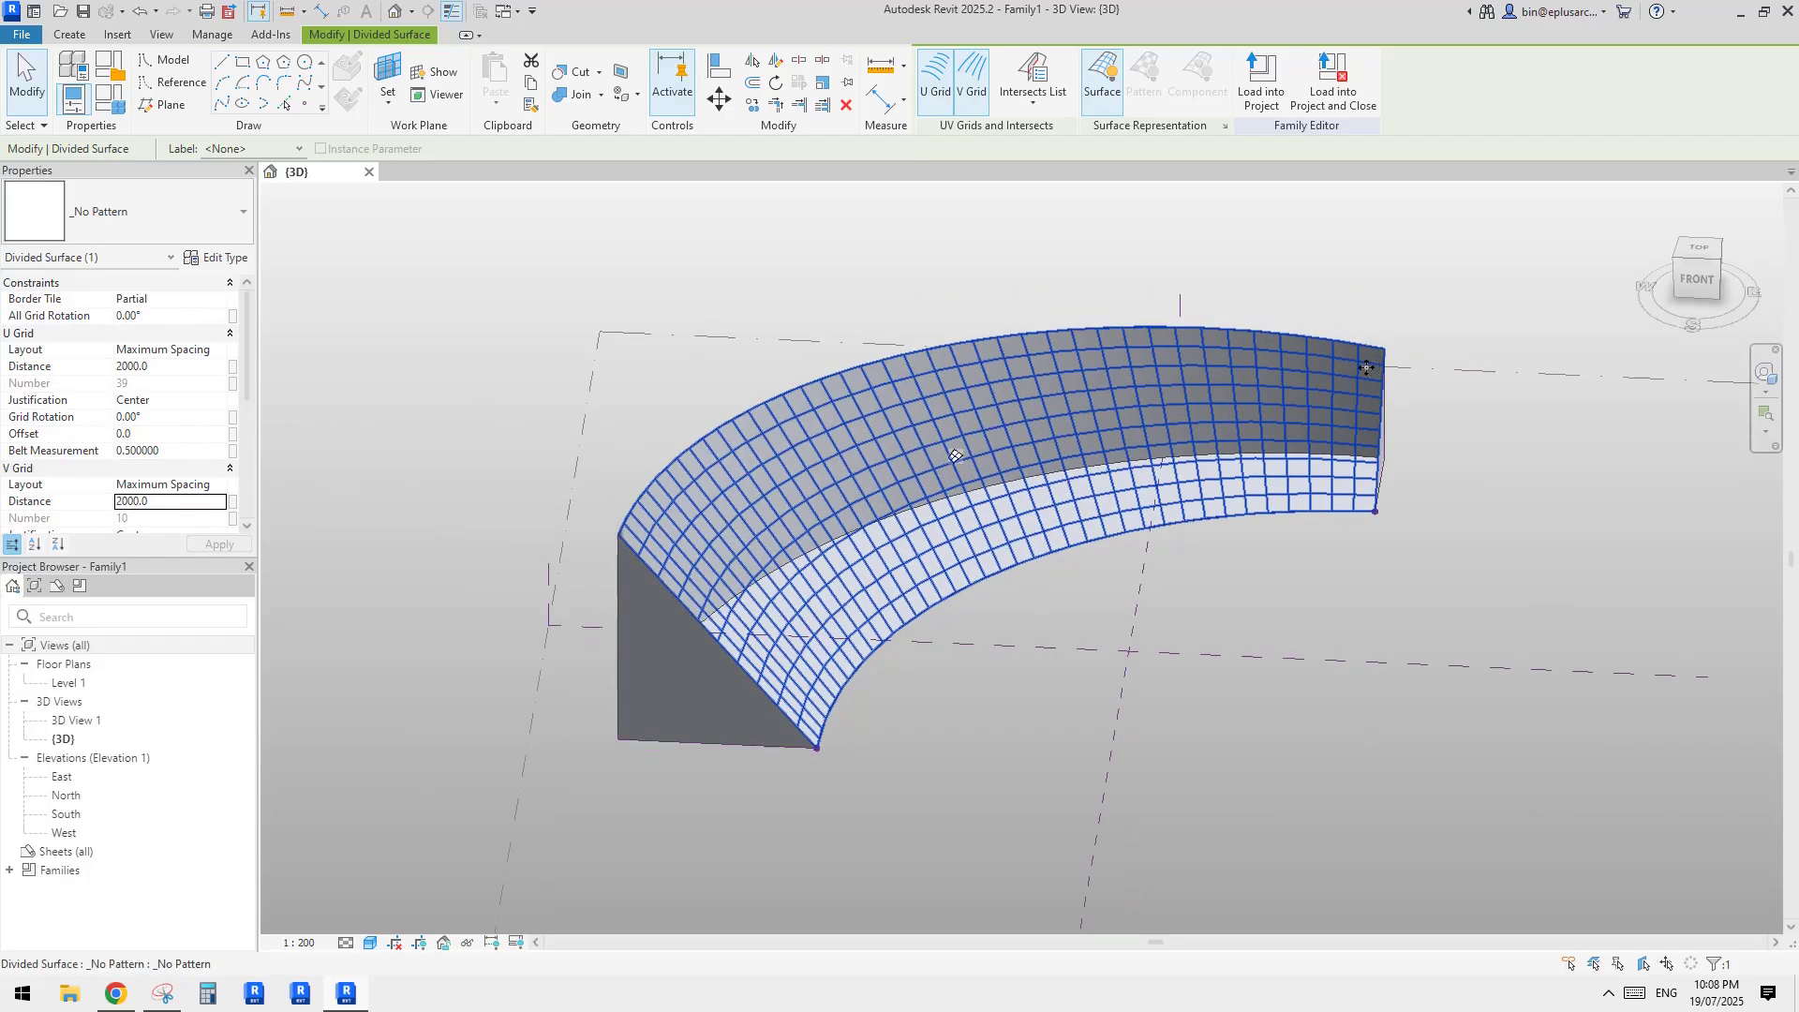
scroll(1374, 362, "up", 2)
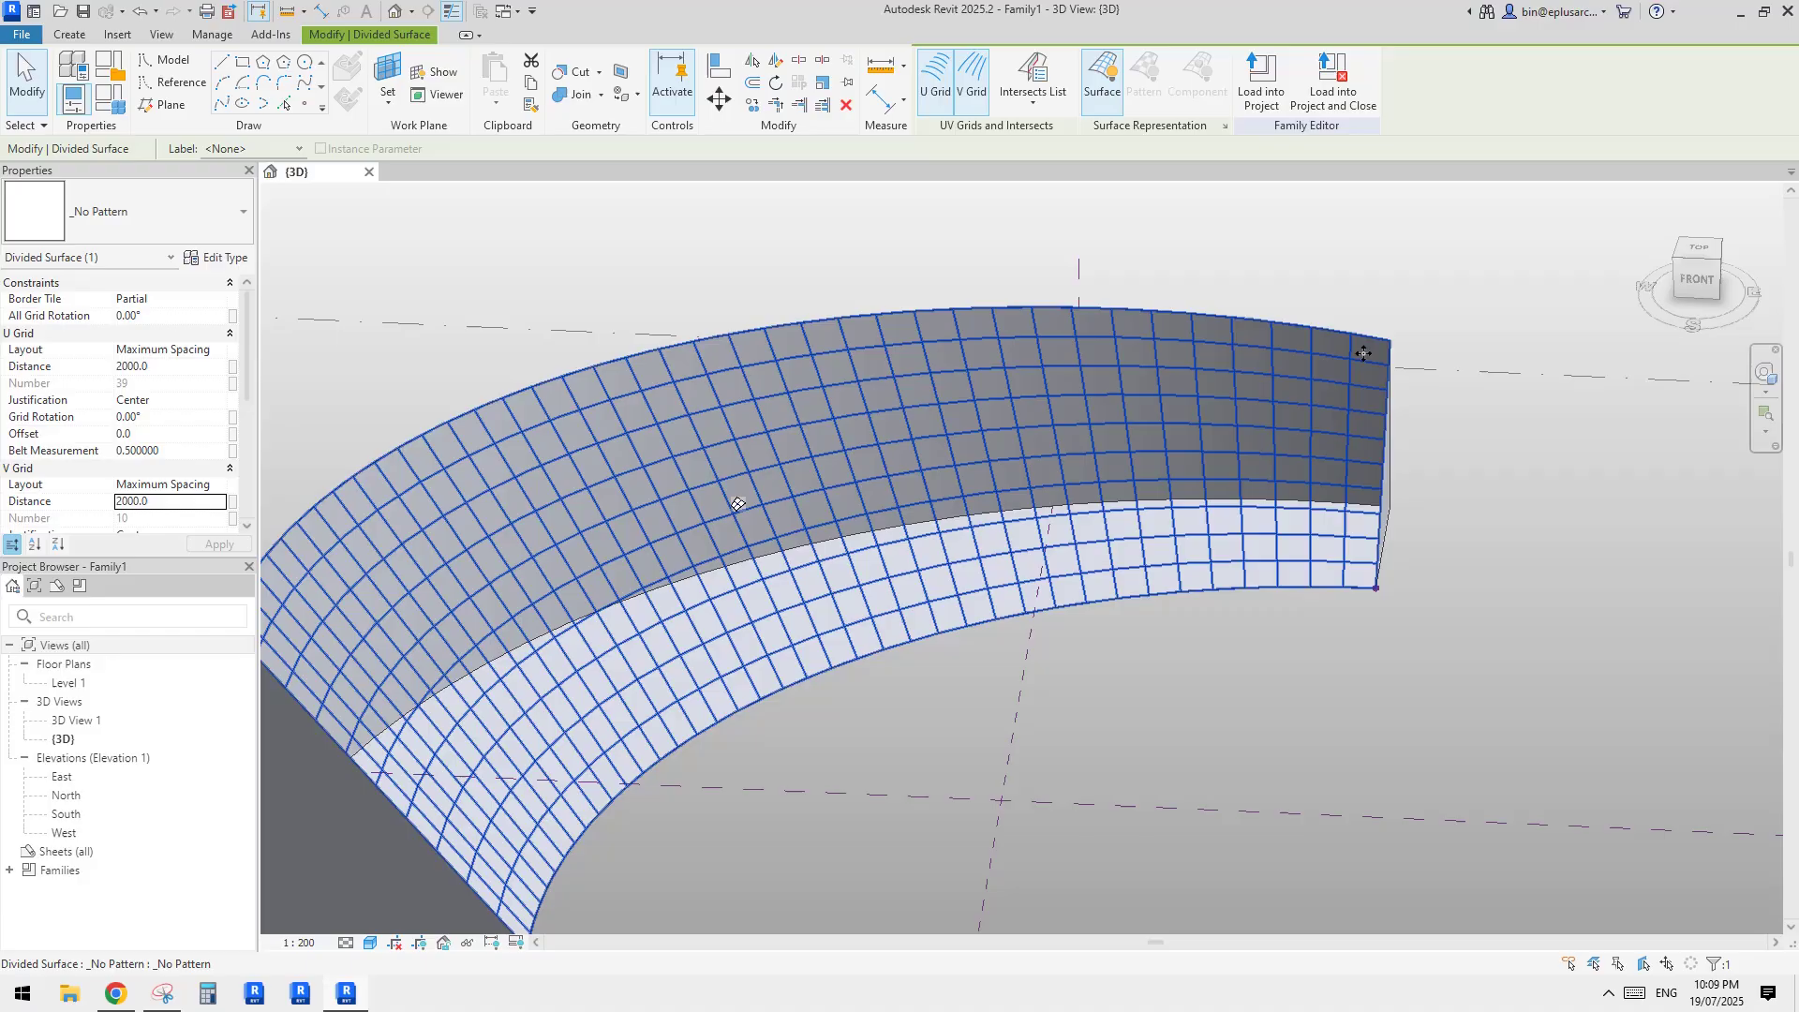
middle_click_drag(1373, 348, 1492, 494, "shift")
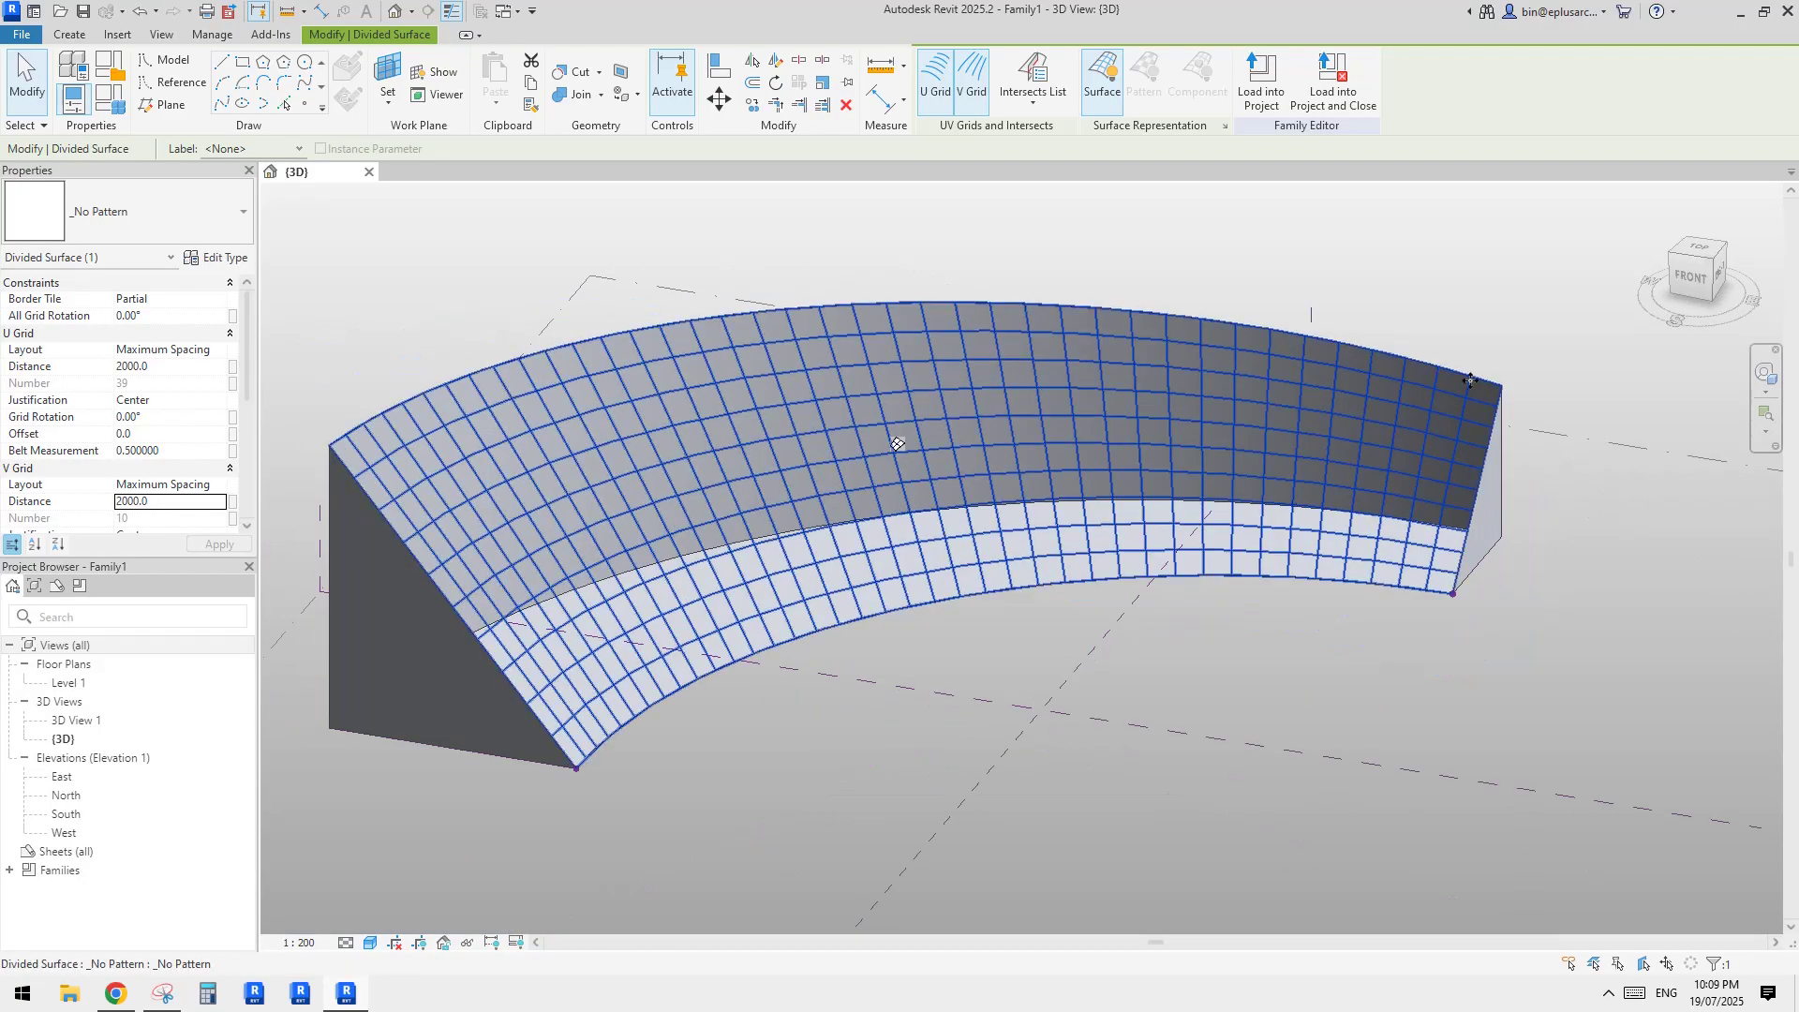
middle_click_drag(1502, 386, 597, 441, "shift")
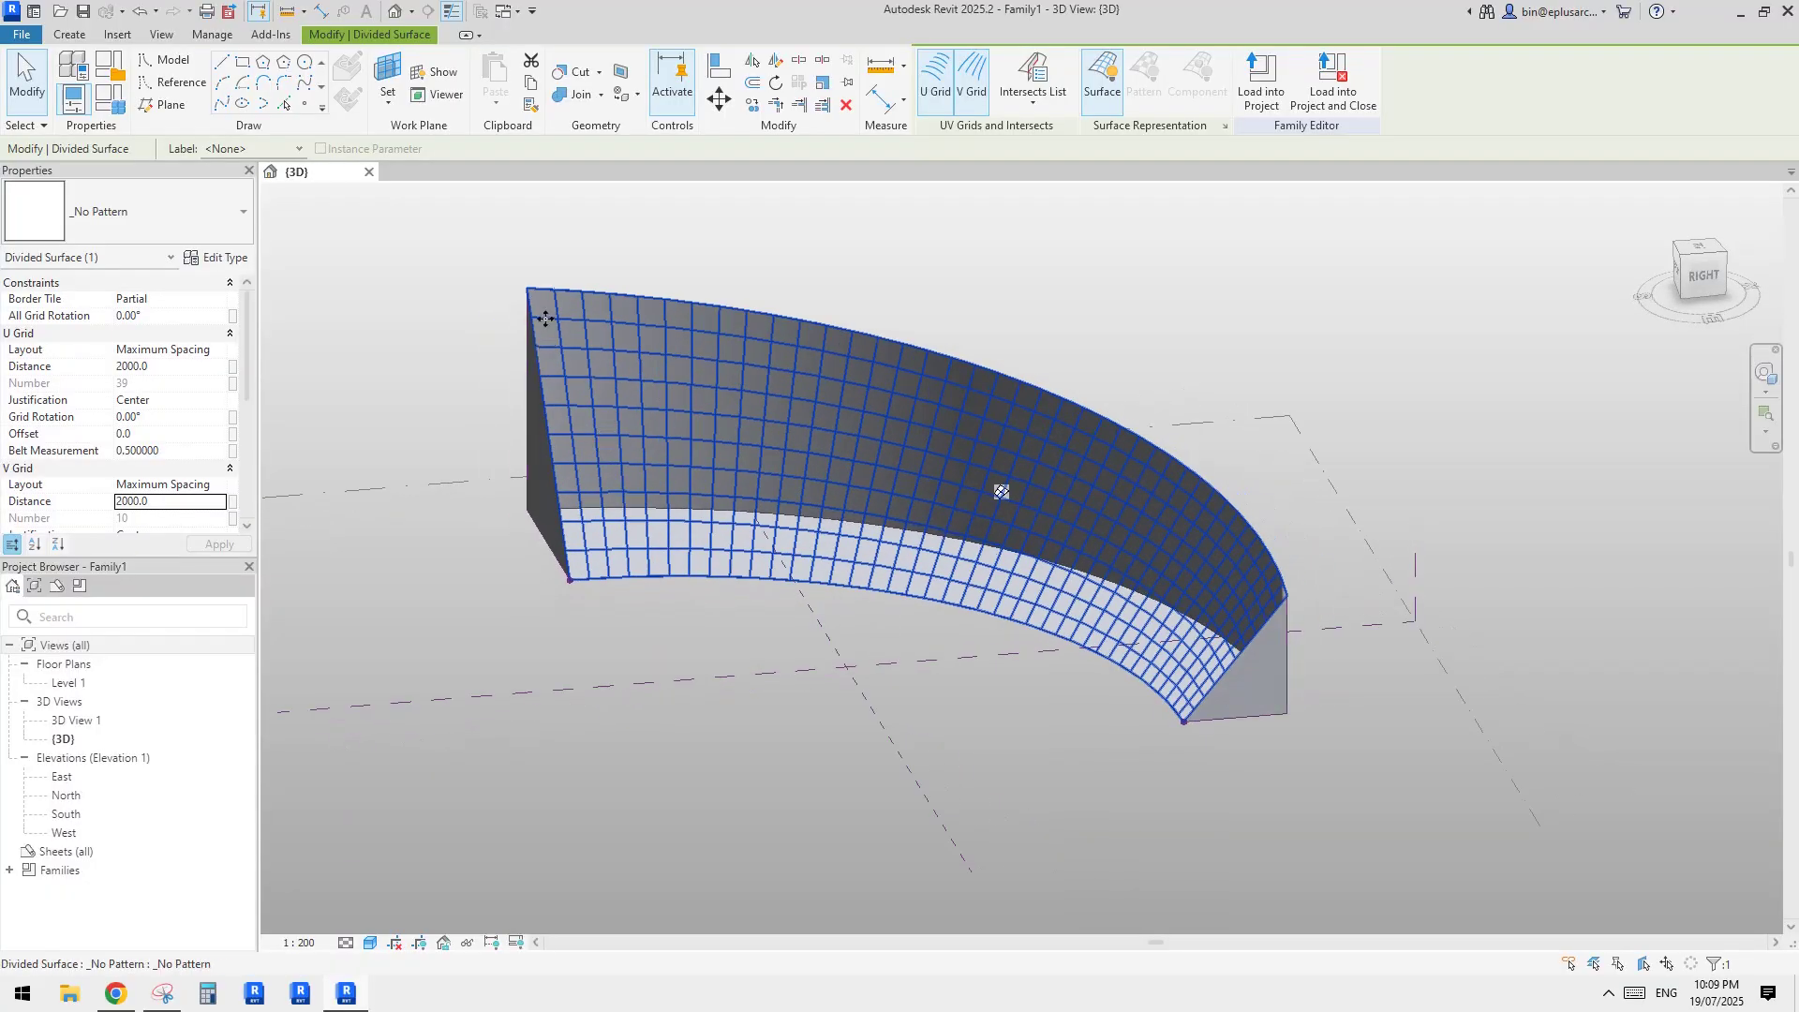
mouse_move(961, 509)
middle_mouse_down("shift")
mouse_move(1322, 595)
mouse_move(1366, 546)
mouse_move(1327, 611)
mouse_move(1436, 636)
middle_mouse_up("shift")
key("Escape")
middle_click_drag(1441, 575, 1284, 576)
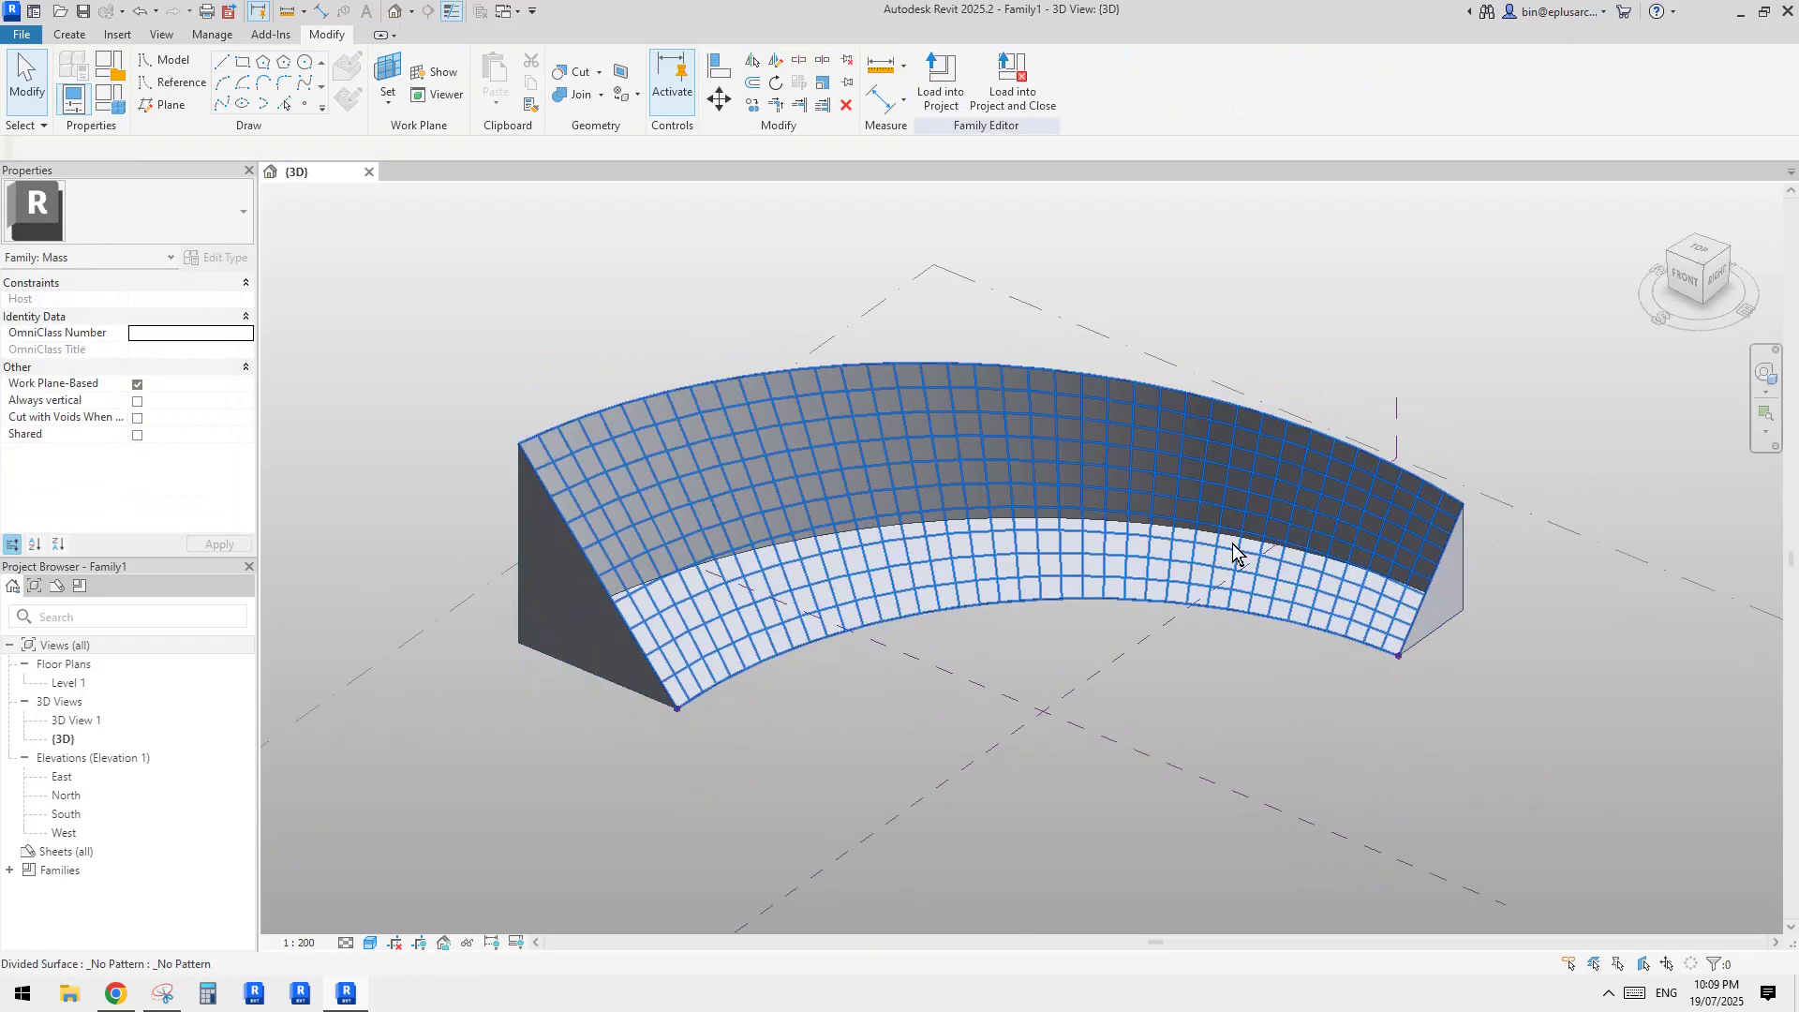
scroll(902, 517, "down", 2)
left_click(160, 995)
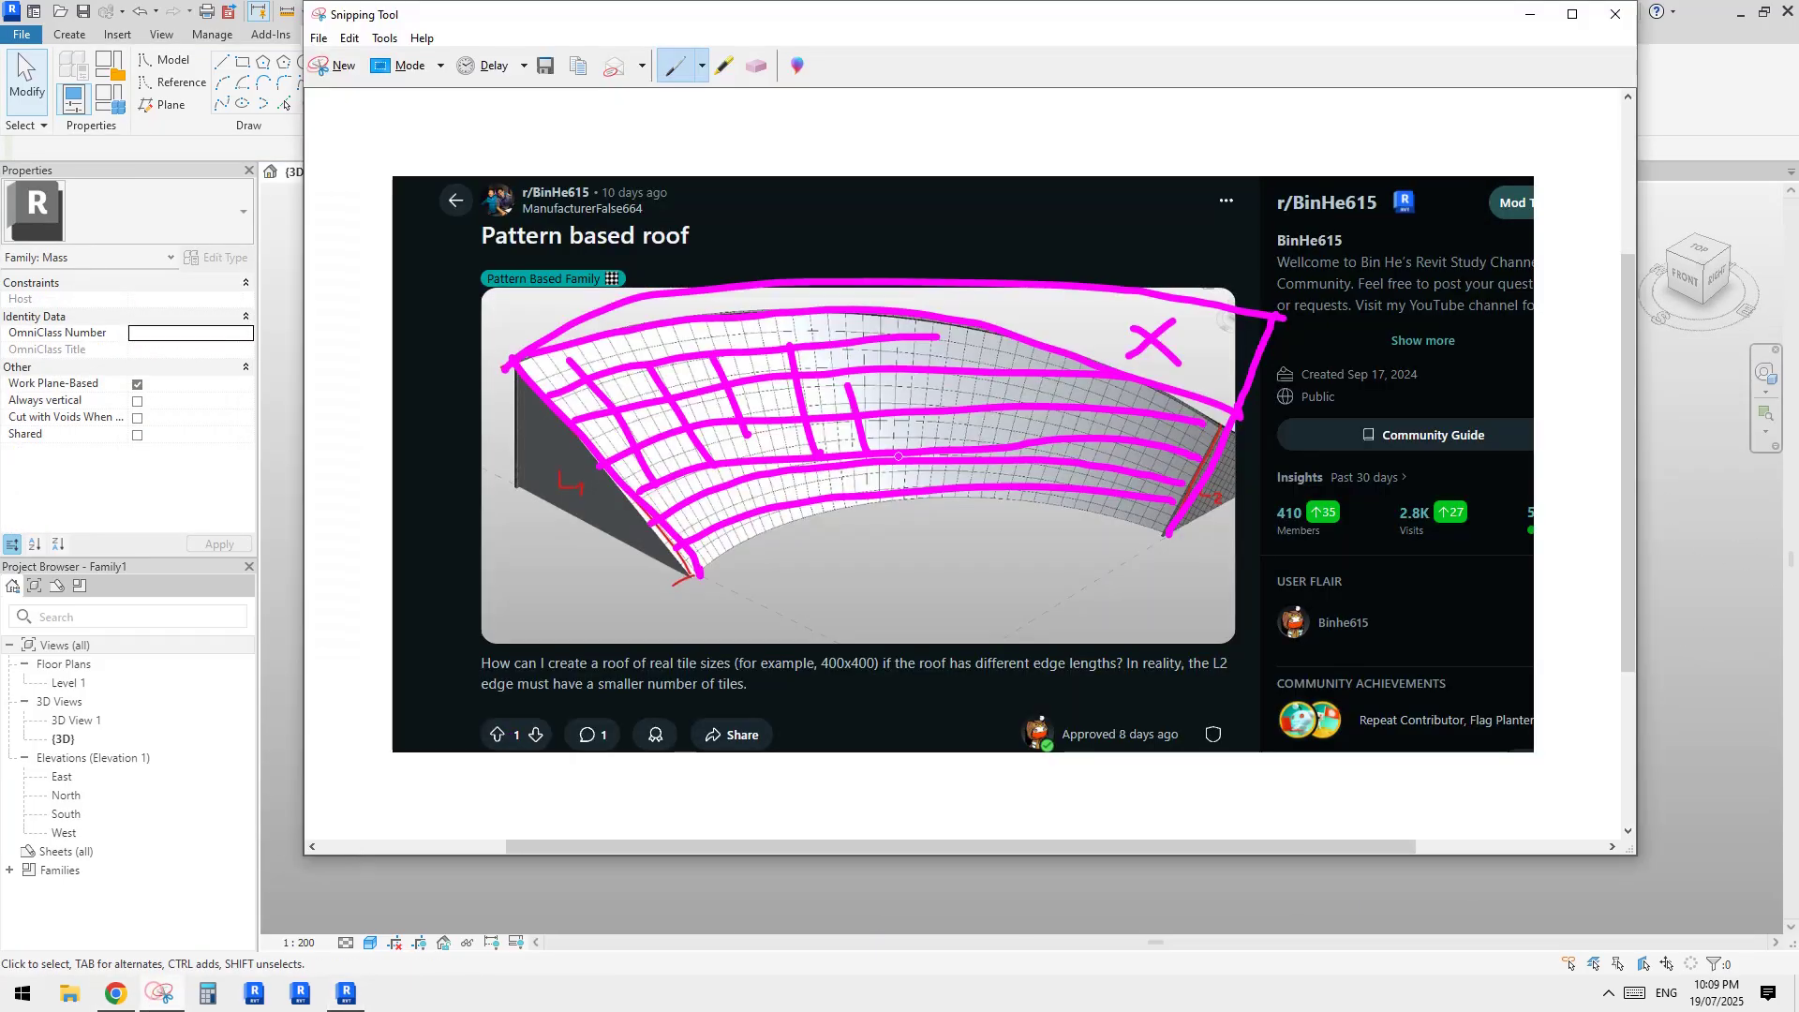
left_click(578, 875)
scroll(1067, 604, "down", 1)
middle_click_drag(1066, 605, 1024, 632, "shift")
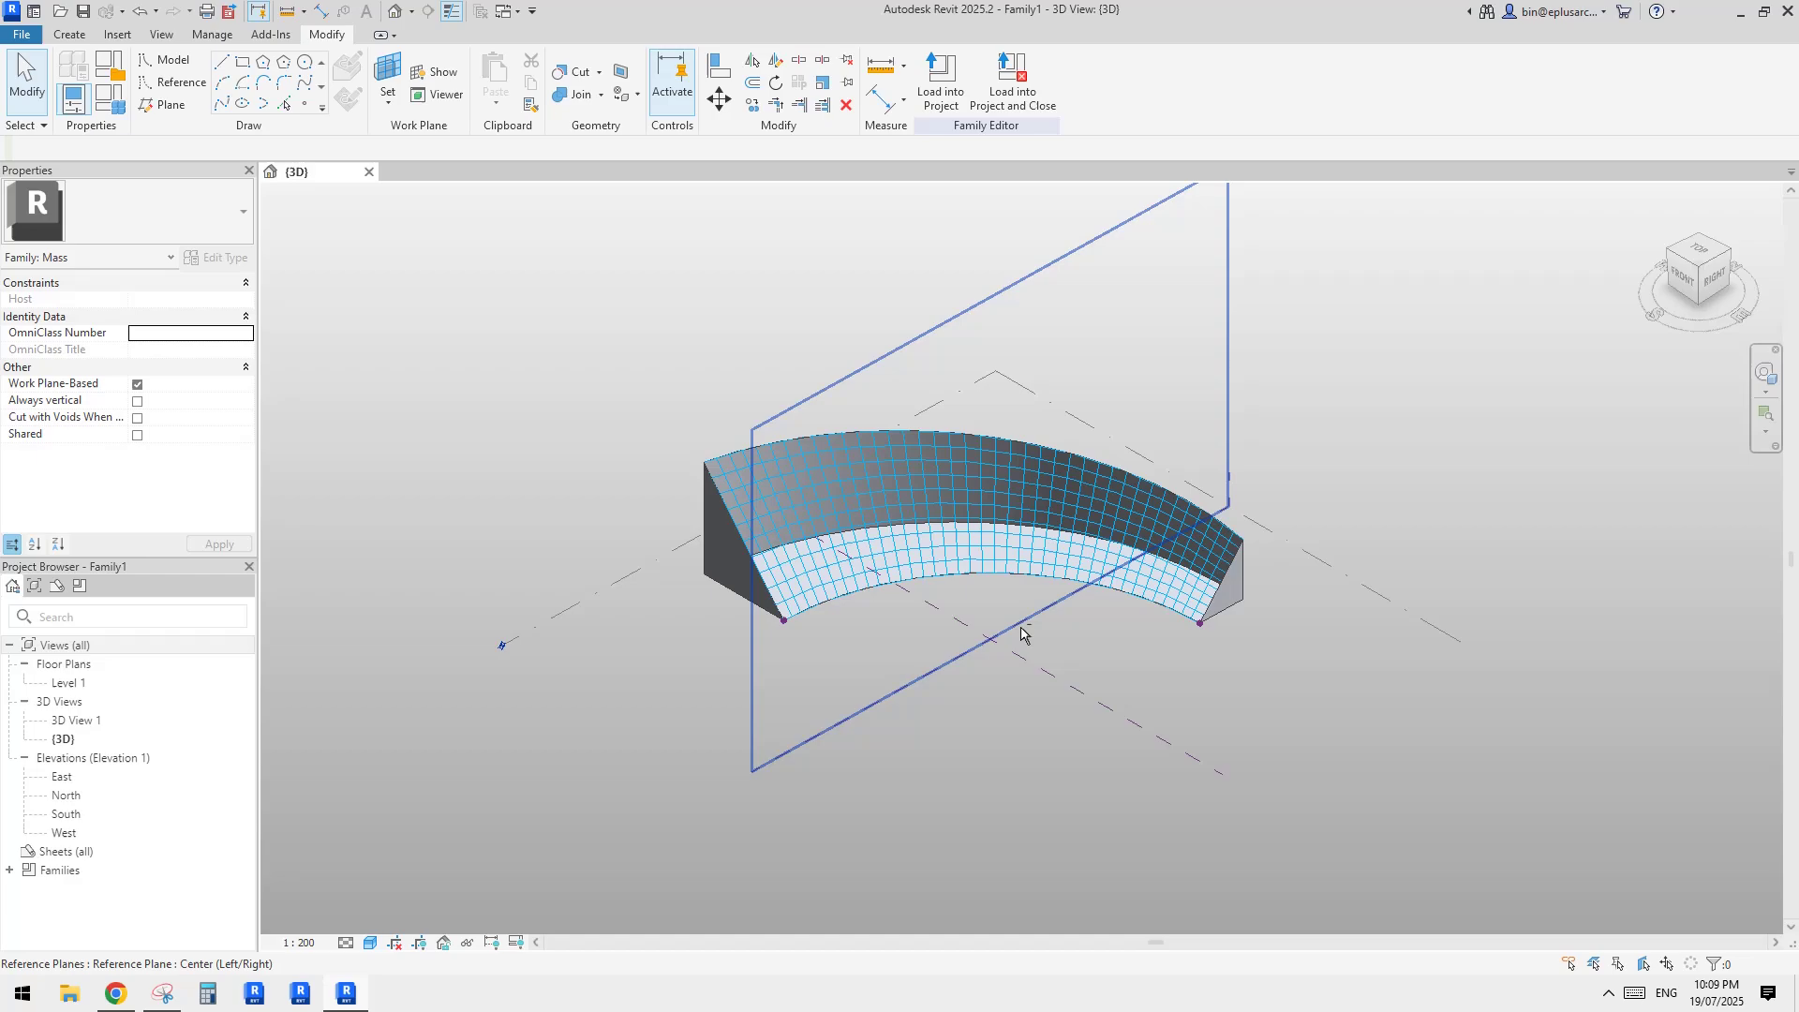
middle_click_drag(1367, 685, 1340, 685)
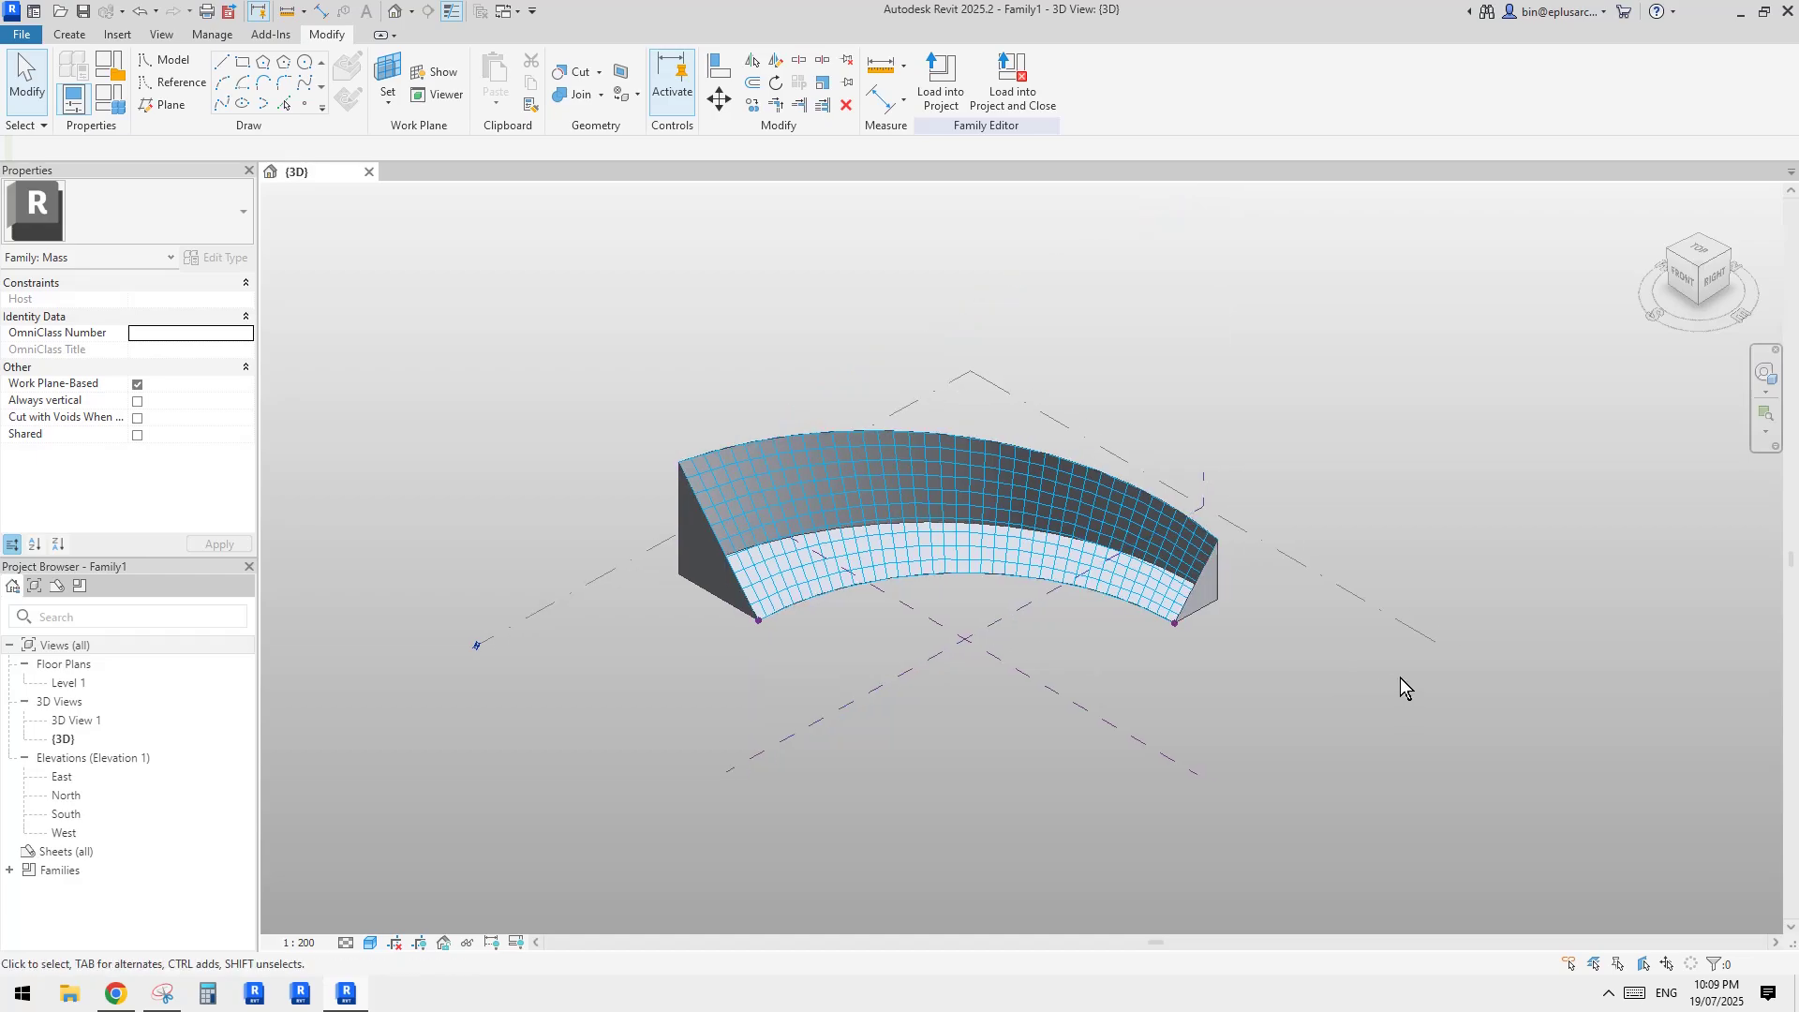
- Copy the whole roof form with its reference geometry to the empty area beyond the original
scroll(1106, 647, "down", 2)
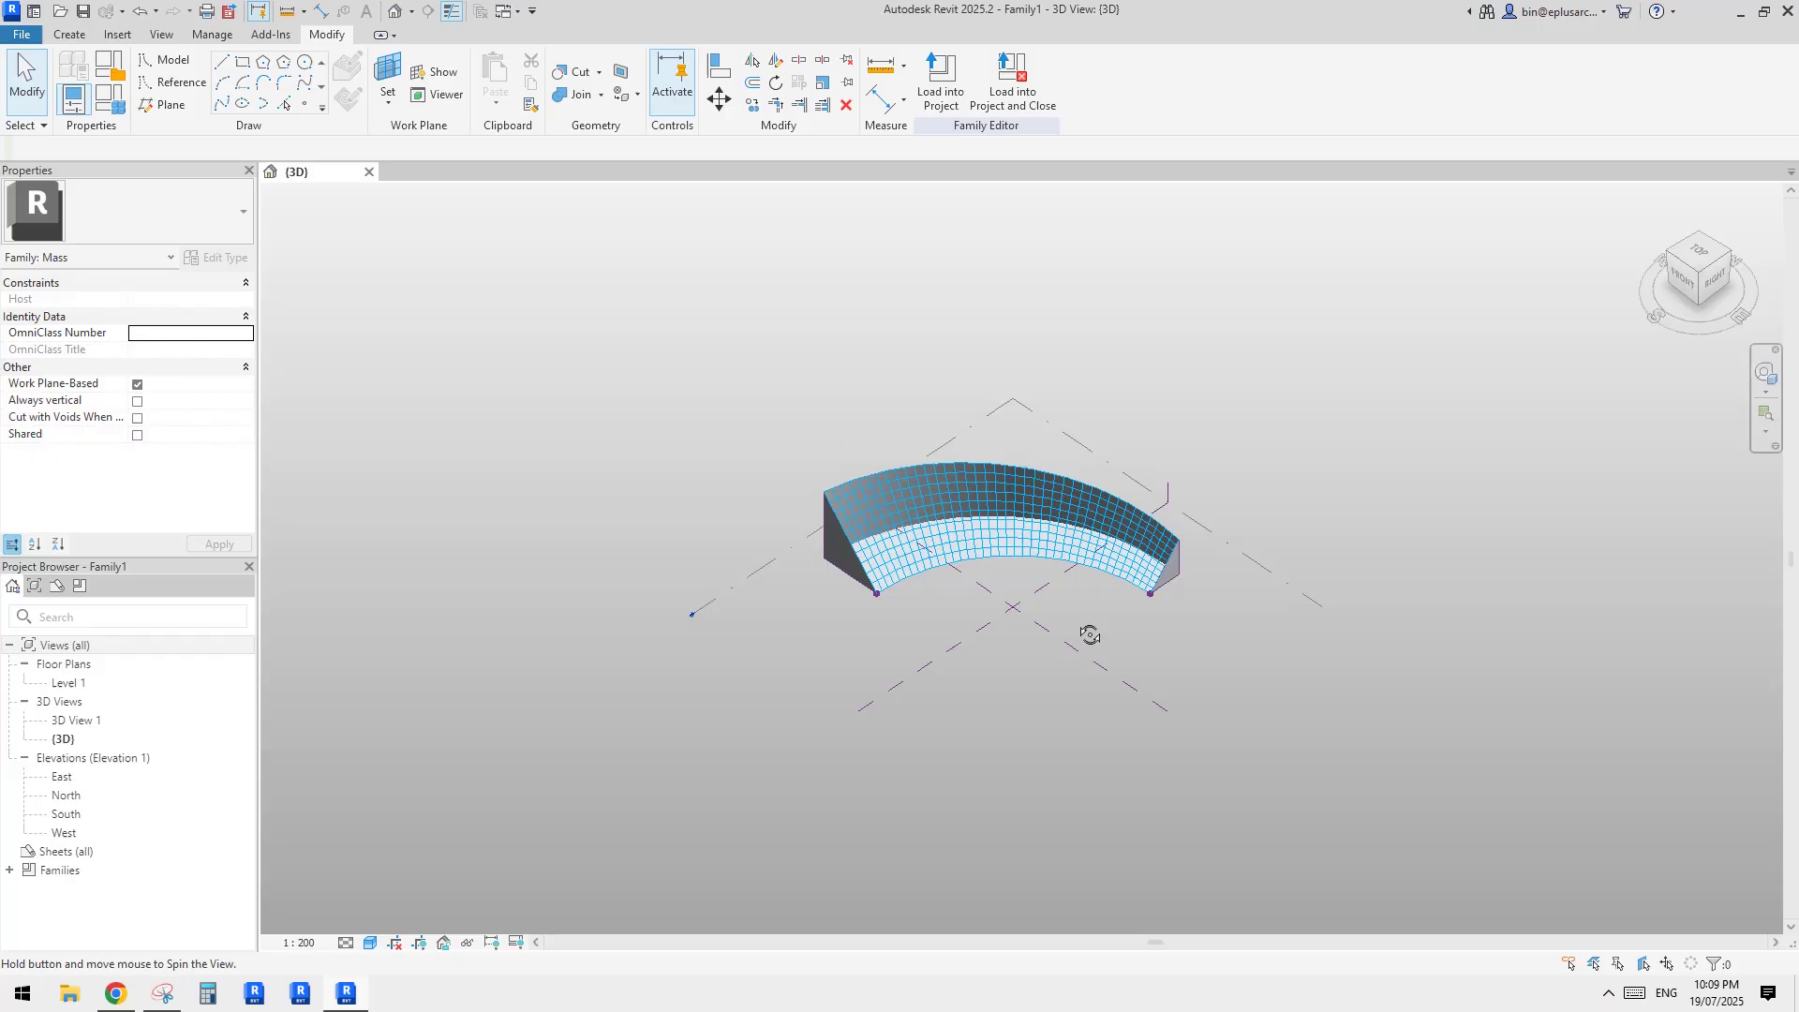
left_click_drag(677, 425, 1206, 673)
key("c")
key("o")
left_click(1021, 597)
middle_click_drag(1263, 692, 1002, 510)
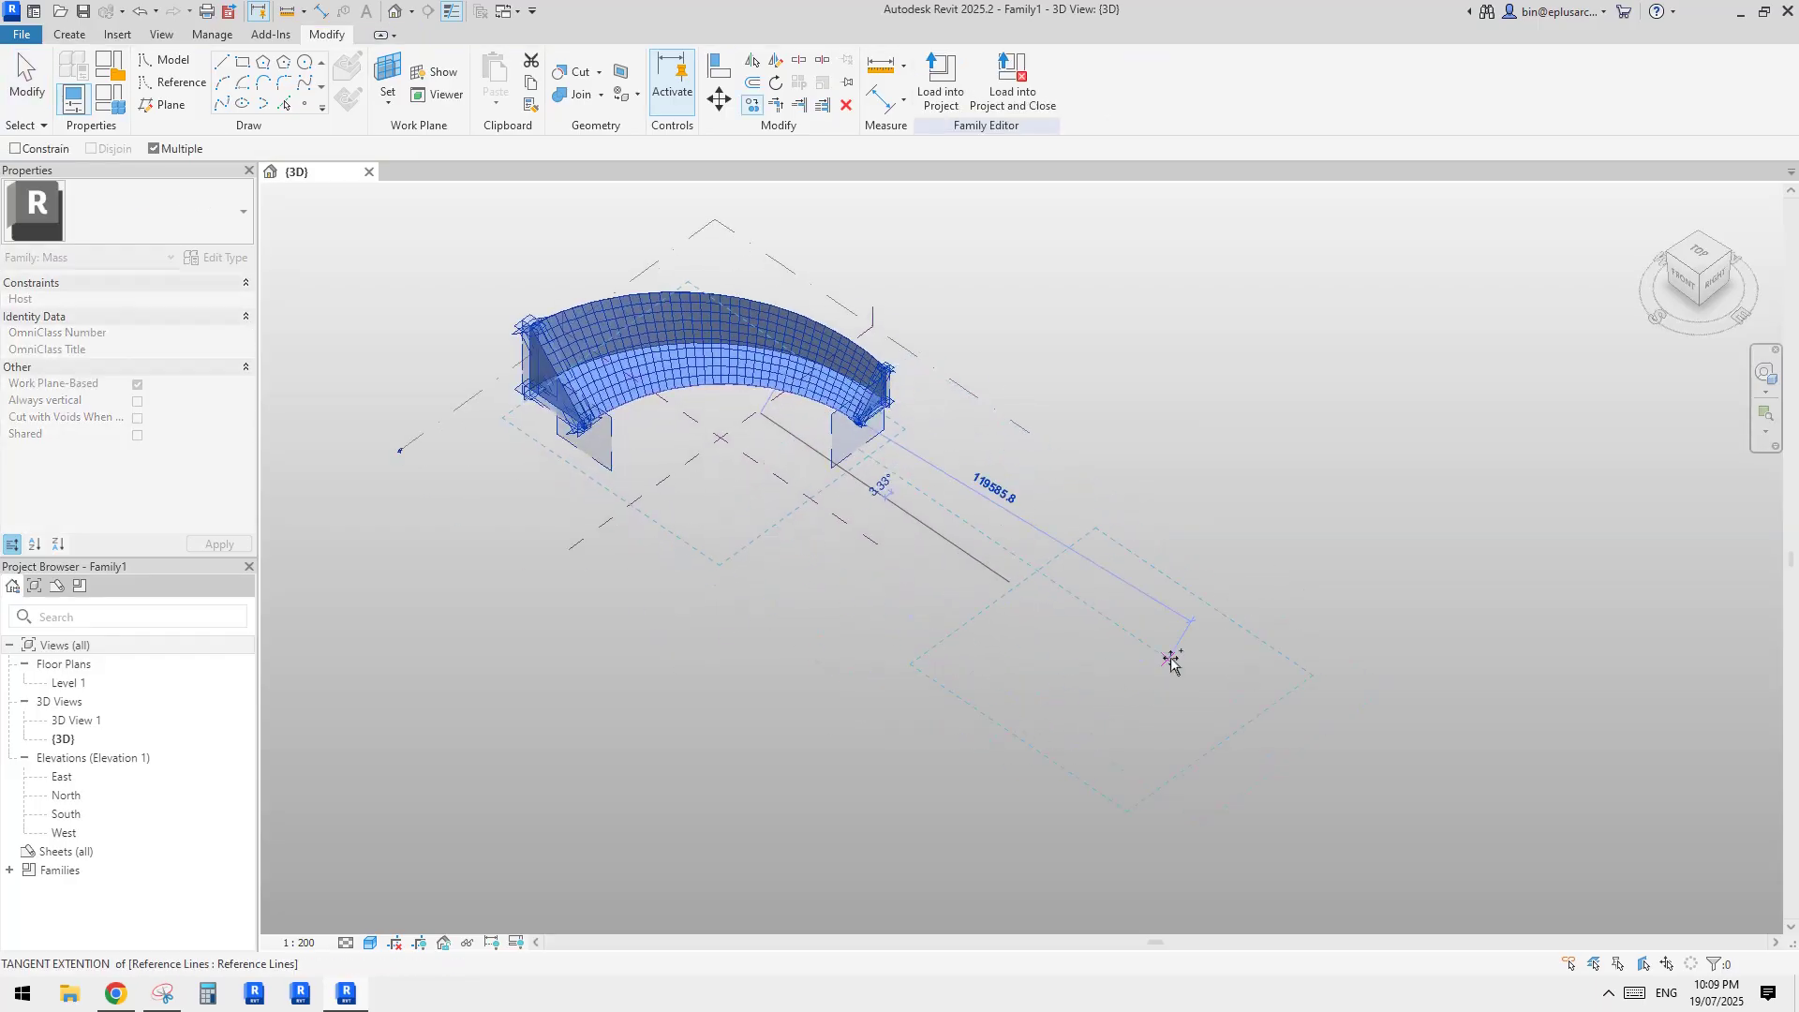
left_click(1063, 594)
- Delete the divided surface from the copied form
scroll(1078, 618, "up", 4)
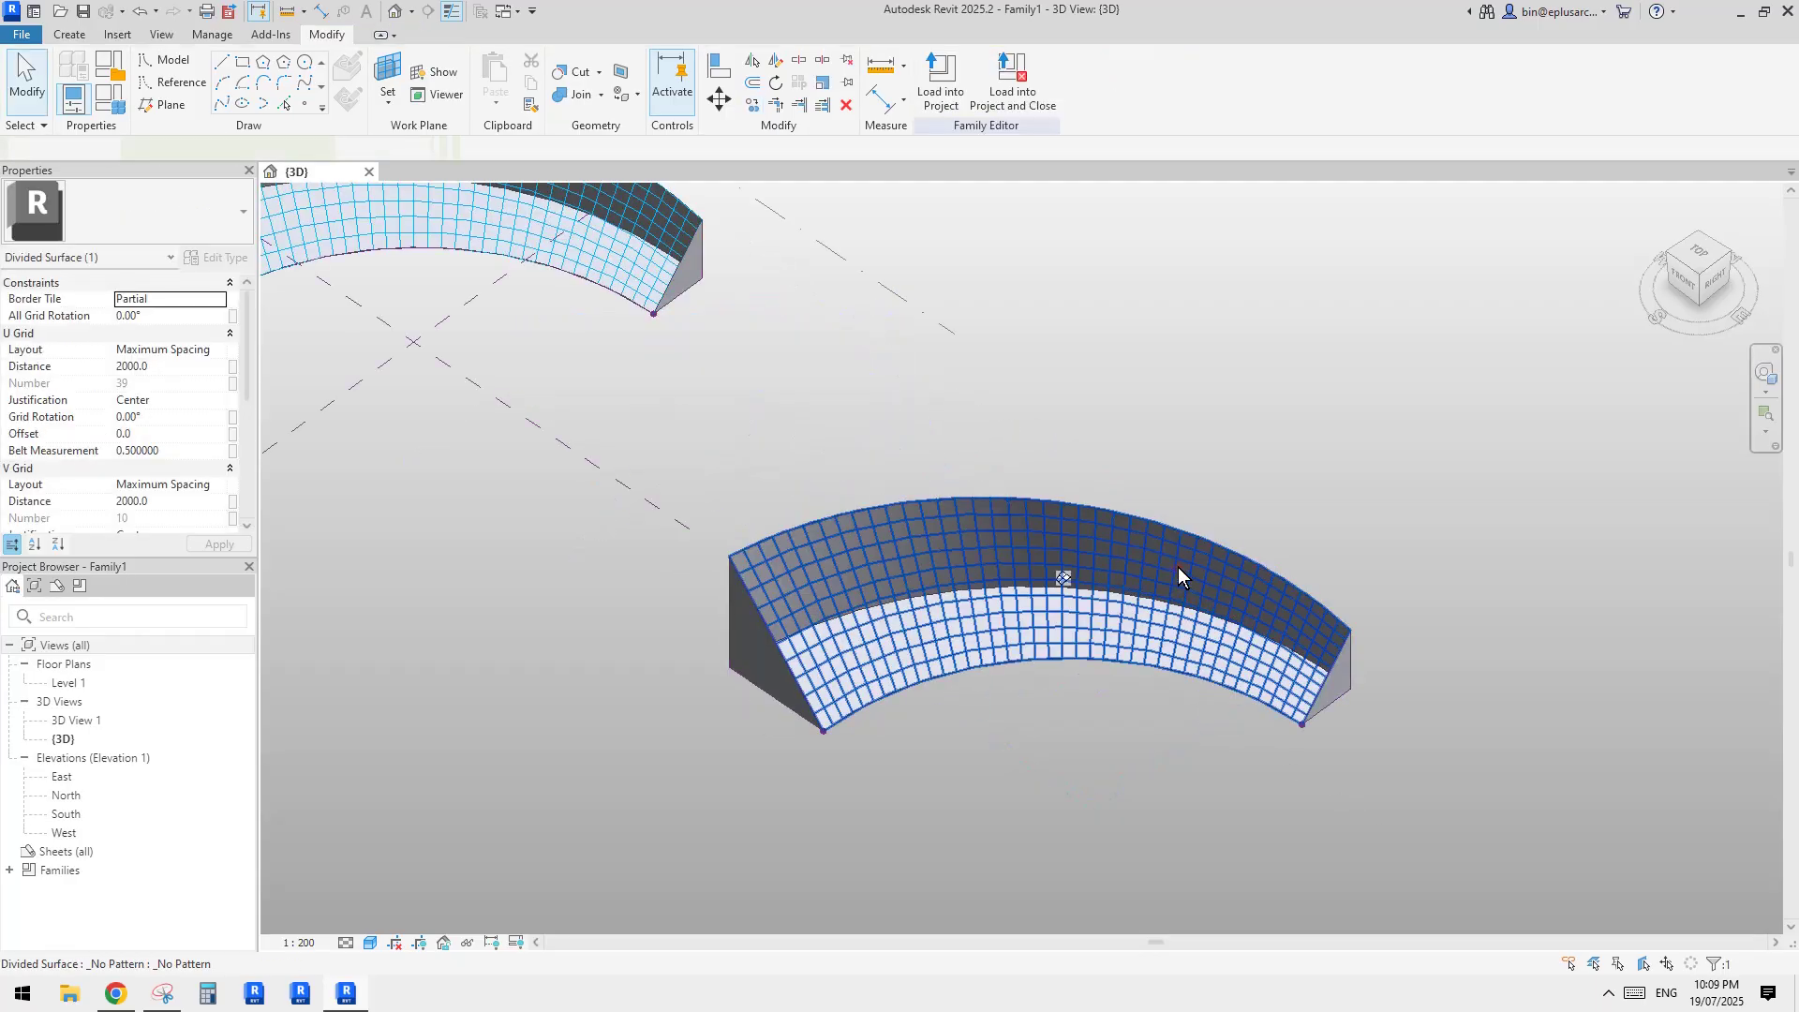
key("Delete")
middle_click_drag(1106, 552, 1167, 553)
left_click(1173, 556)
scroll(1243, 566, "down", 1)
key("Escape")
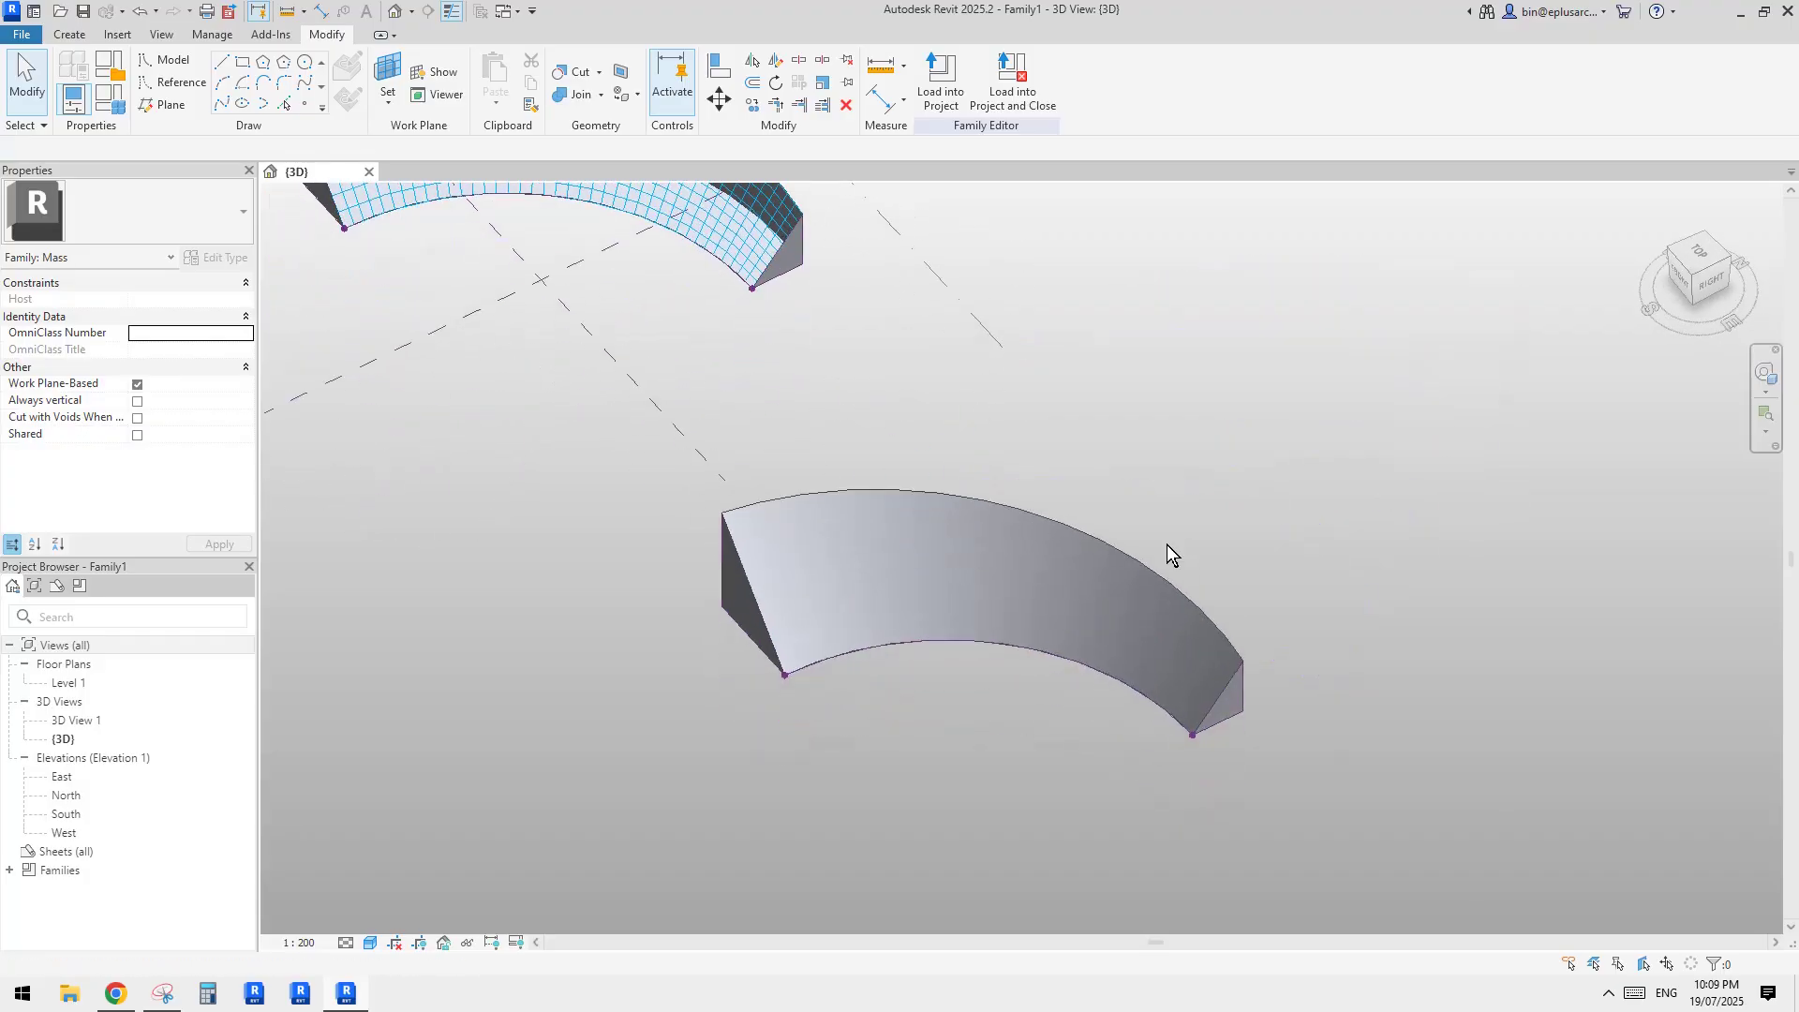
- Inspect the base and vertical reference lines of the copied form's larger end triangle, including the base line's length
middle_click_drag(824, 655, 916, 643, "shift")
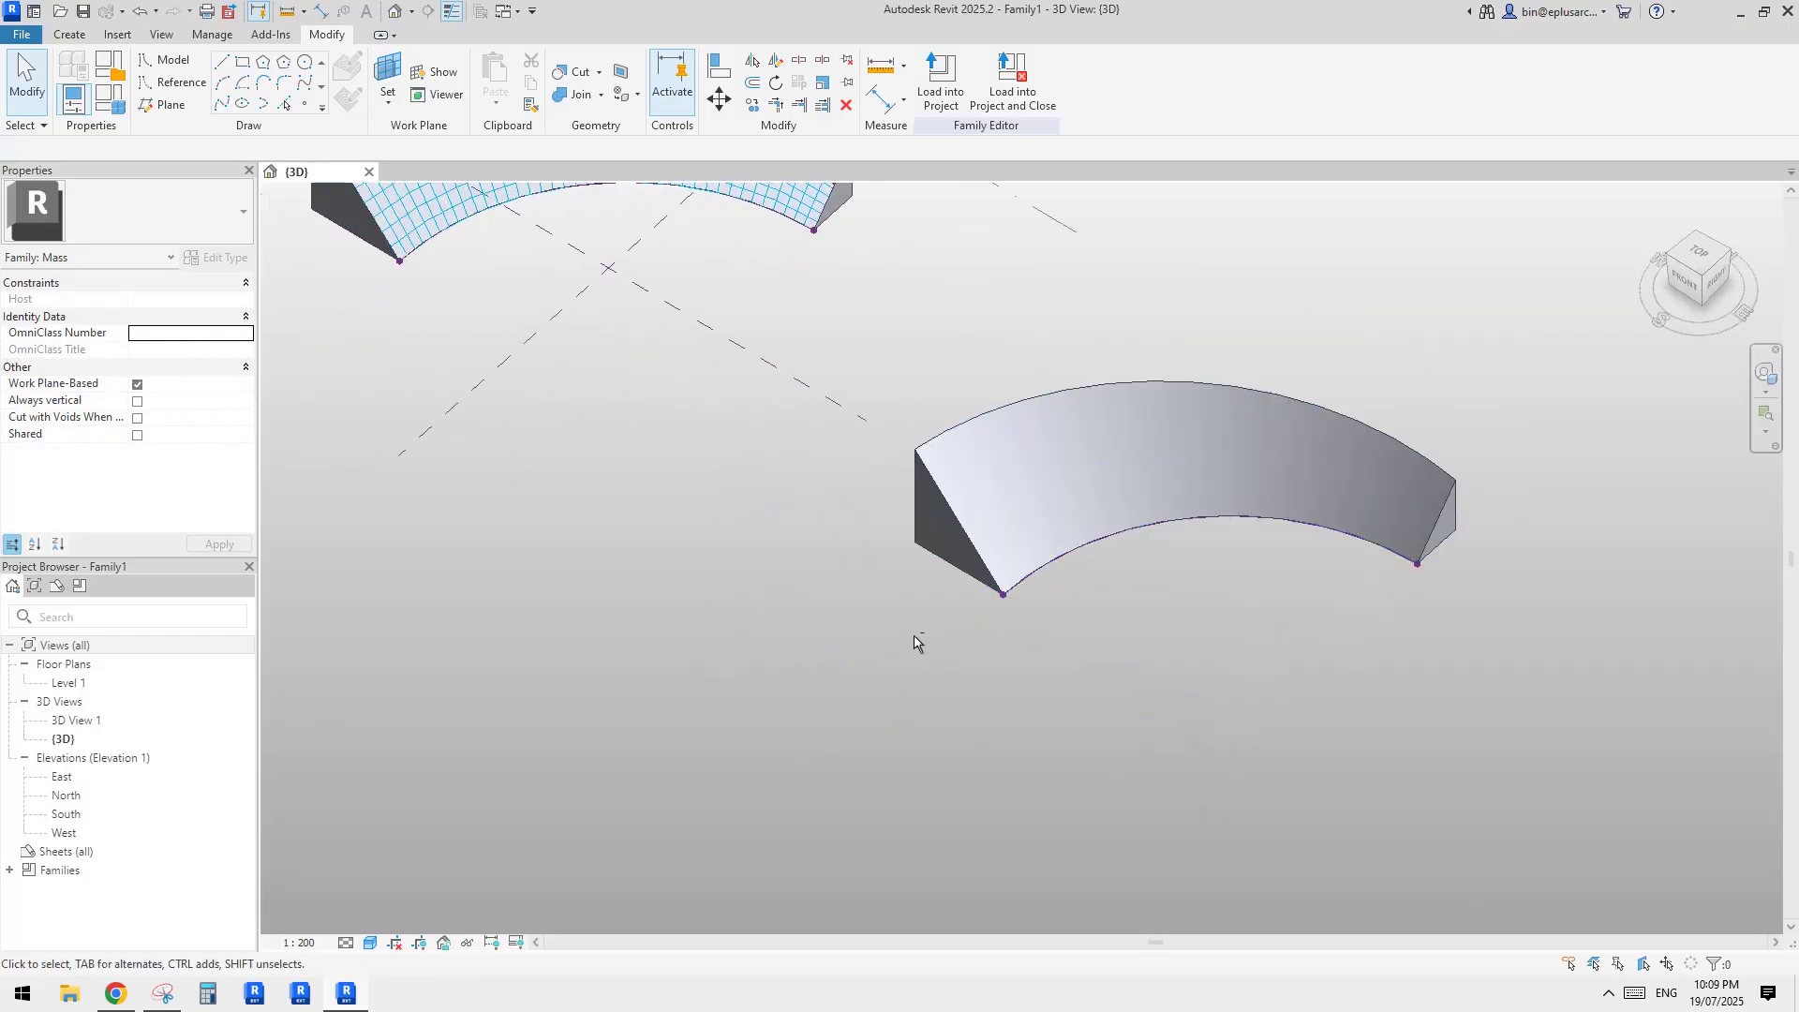
scroll(903, 510, "up", 2)
left_click(902, 508)
scroll(902, 508, "up", 3)
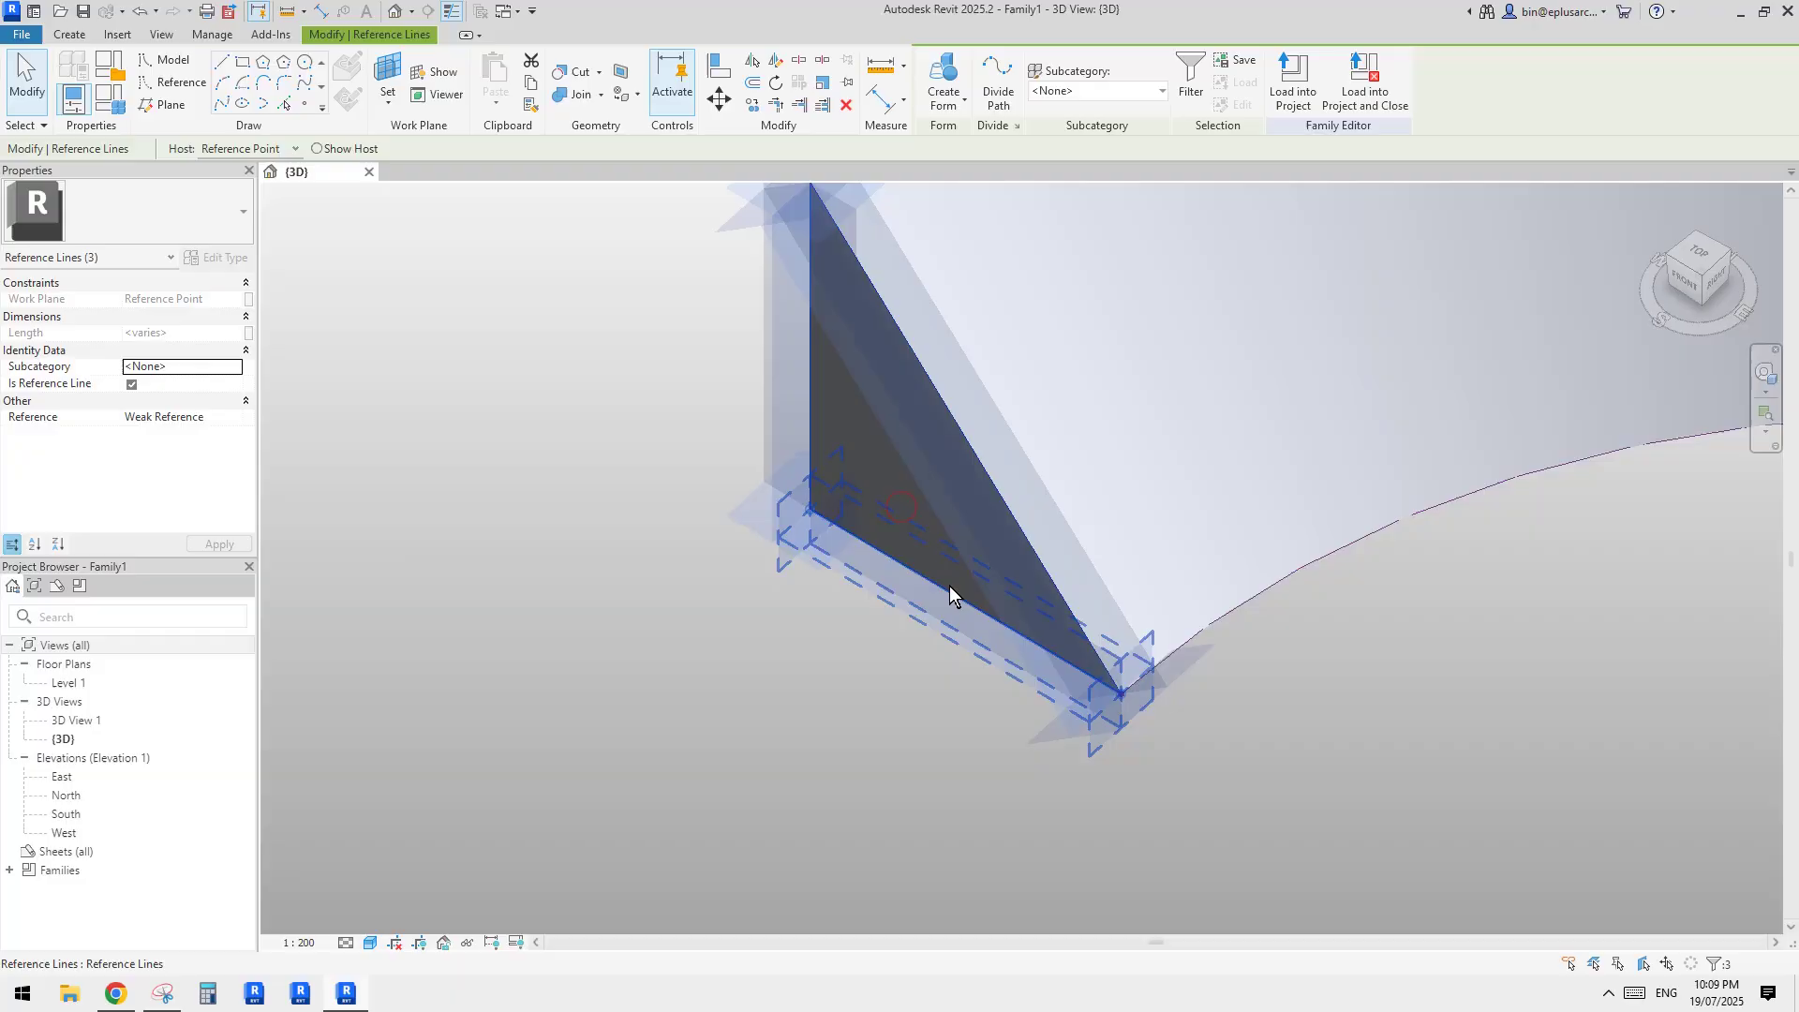
key("Escape")
left_click_drag(715, 474, 1241, 791)
key("Escape")
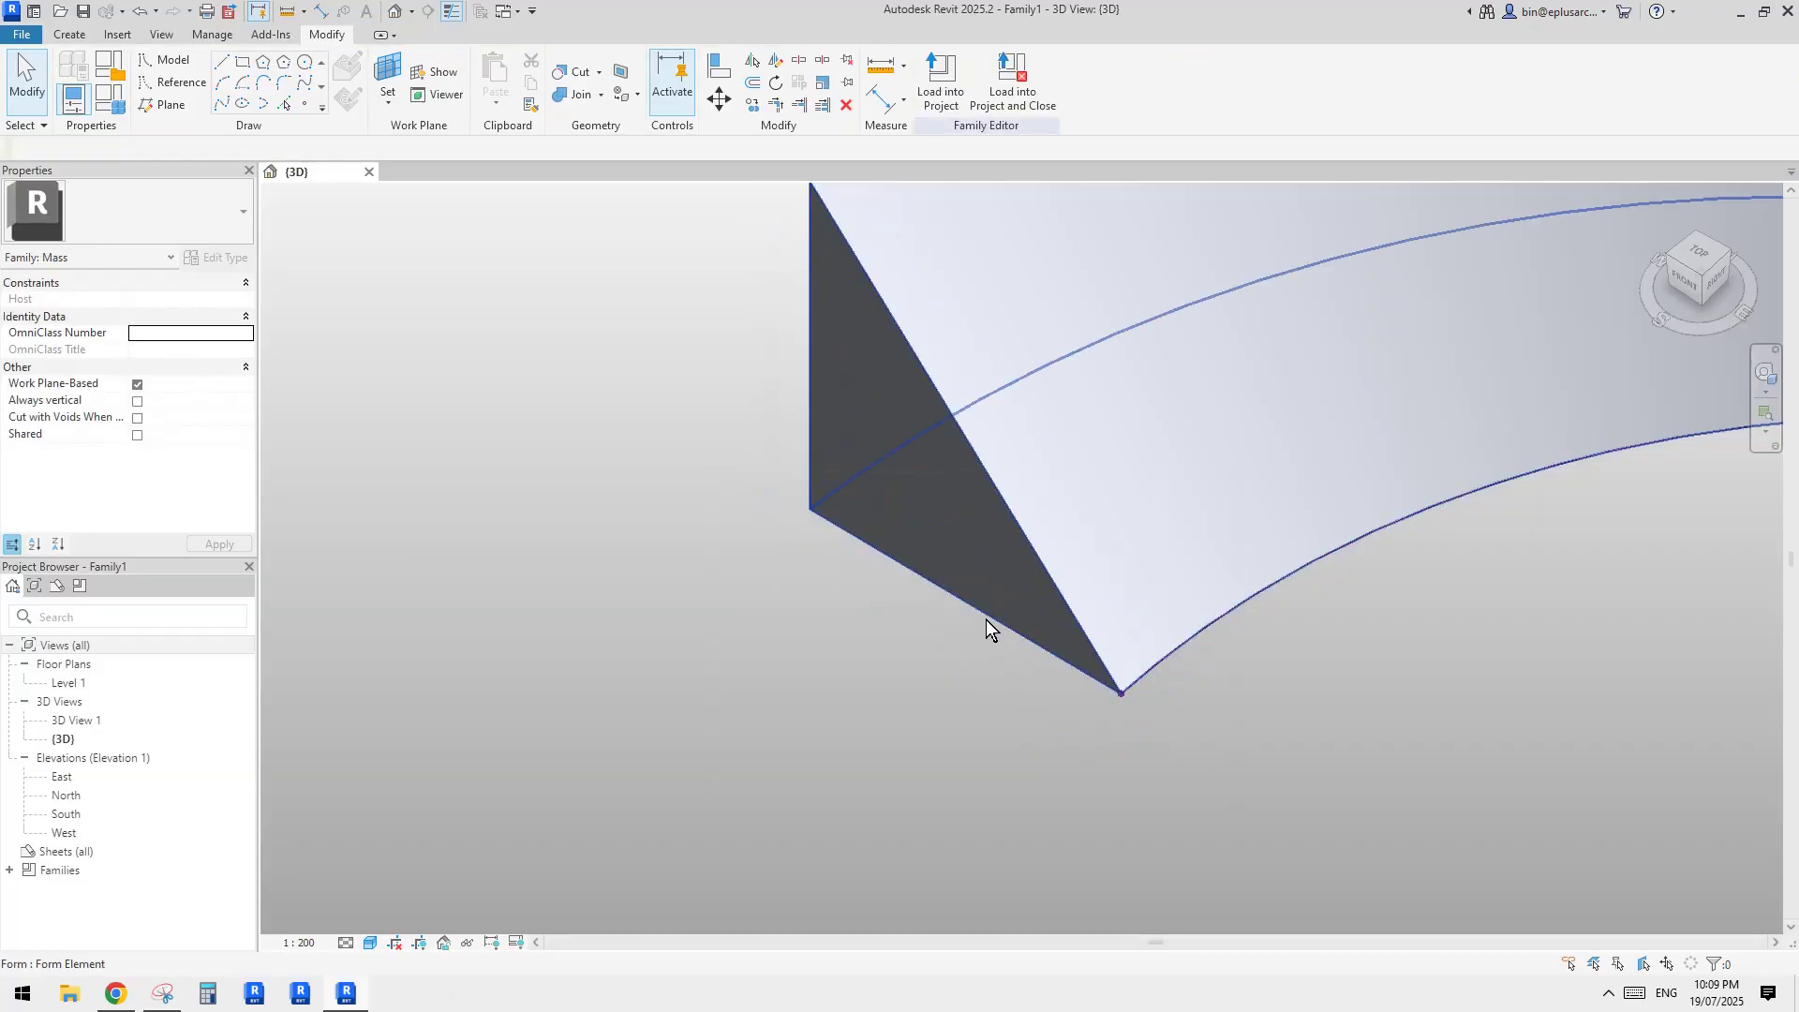
left_click(988, 615)
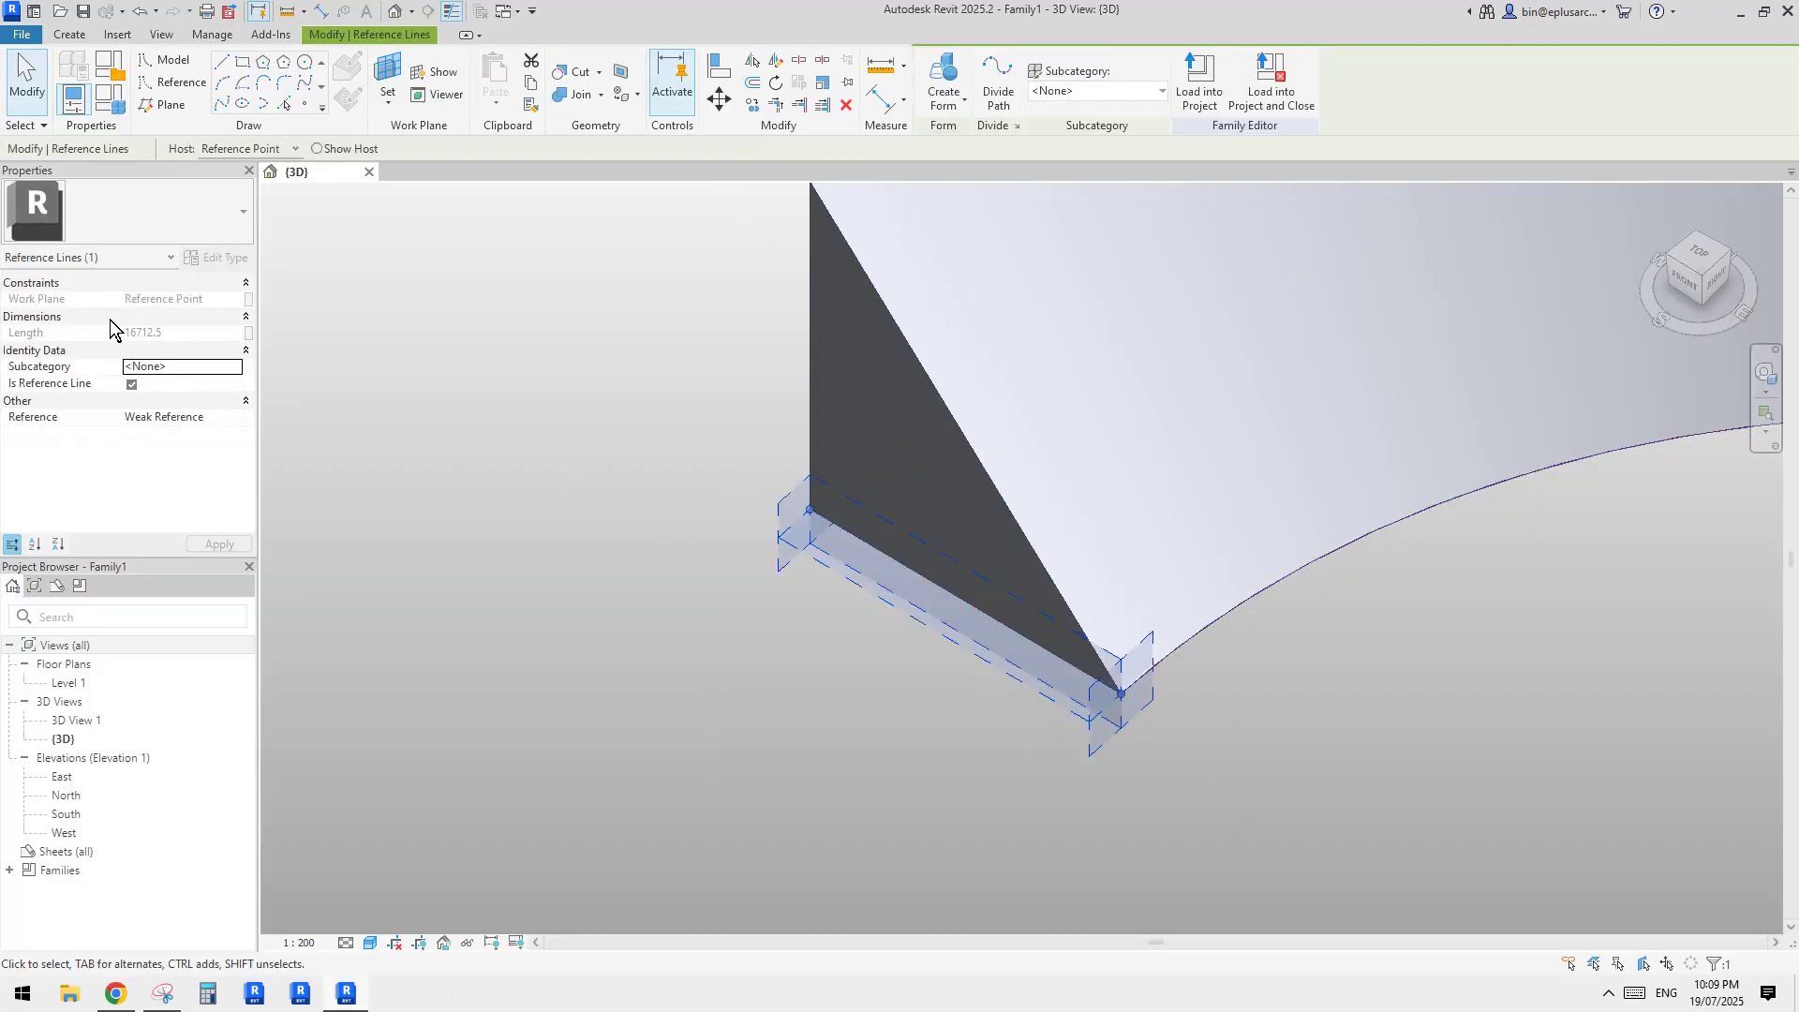
key("Escape")
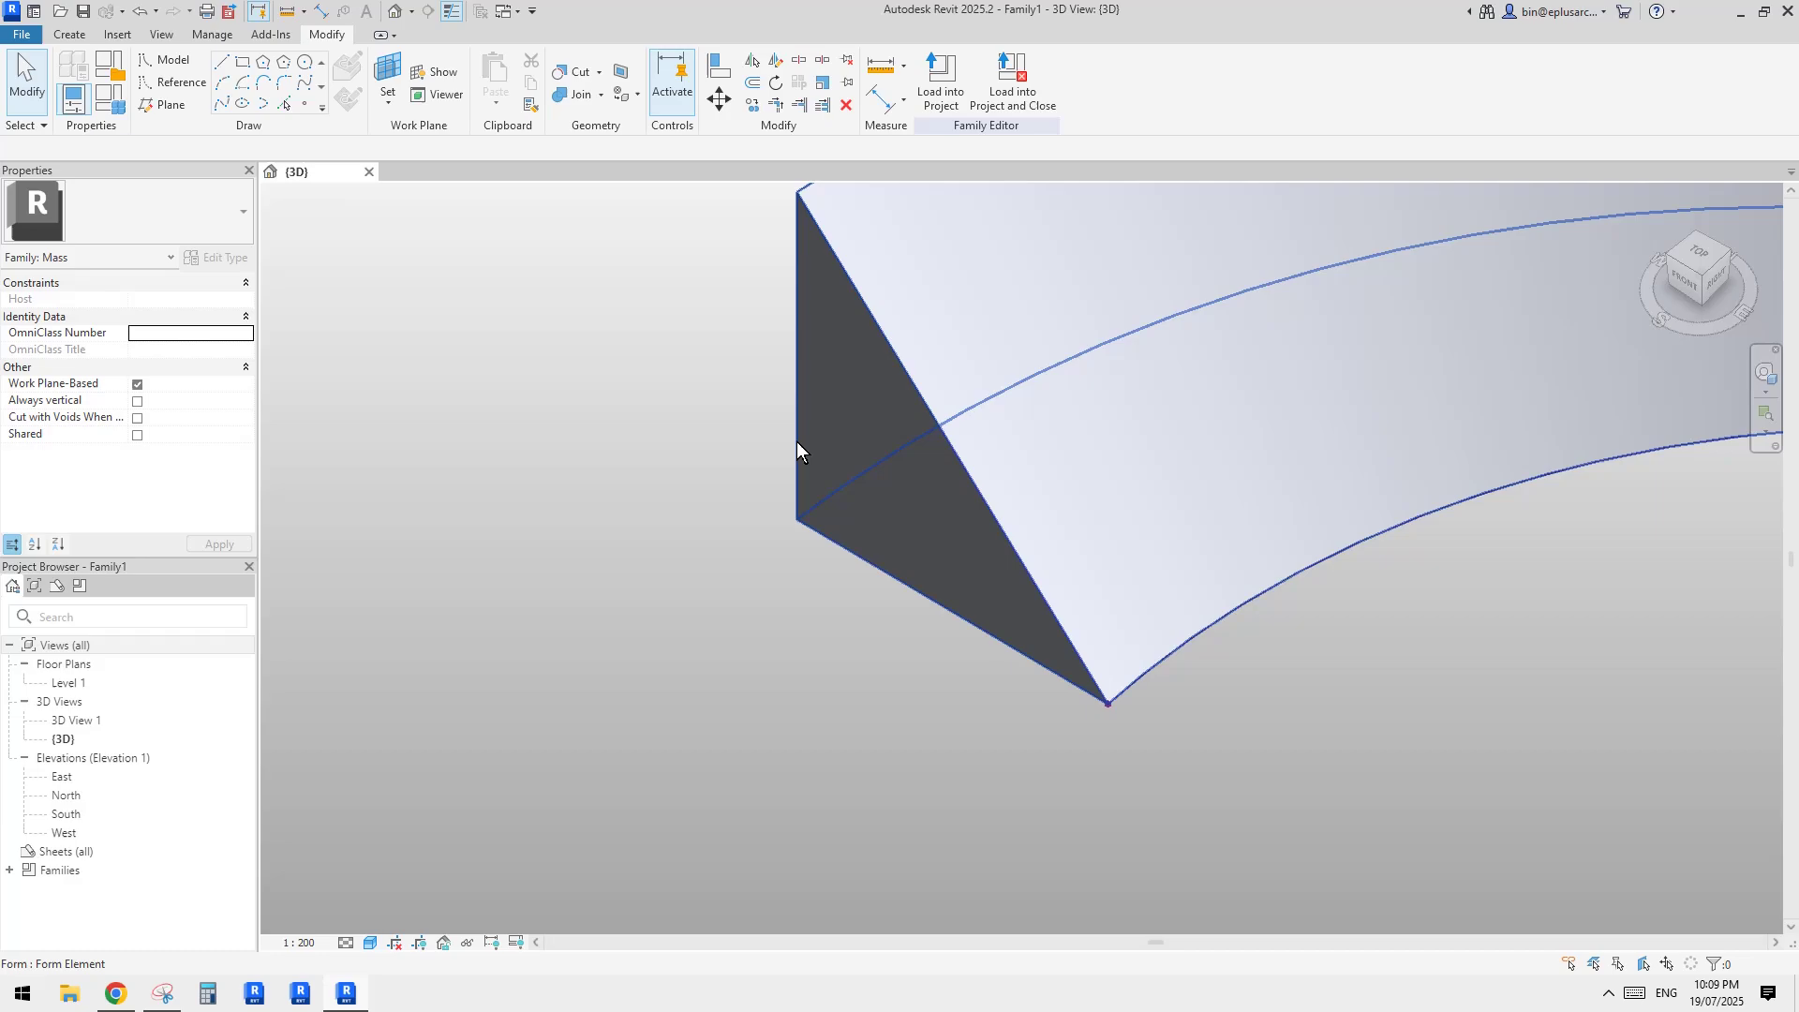
left_click(797, 442)
middle_click_drag(855, 538, 1108, 513, "shift")
key("Escape")
- Delete the copied solid form, keeping its arc and two reference triangles
left_click(1109, 514)
middle_click_drag(1148, 443, 996, 440)
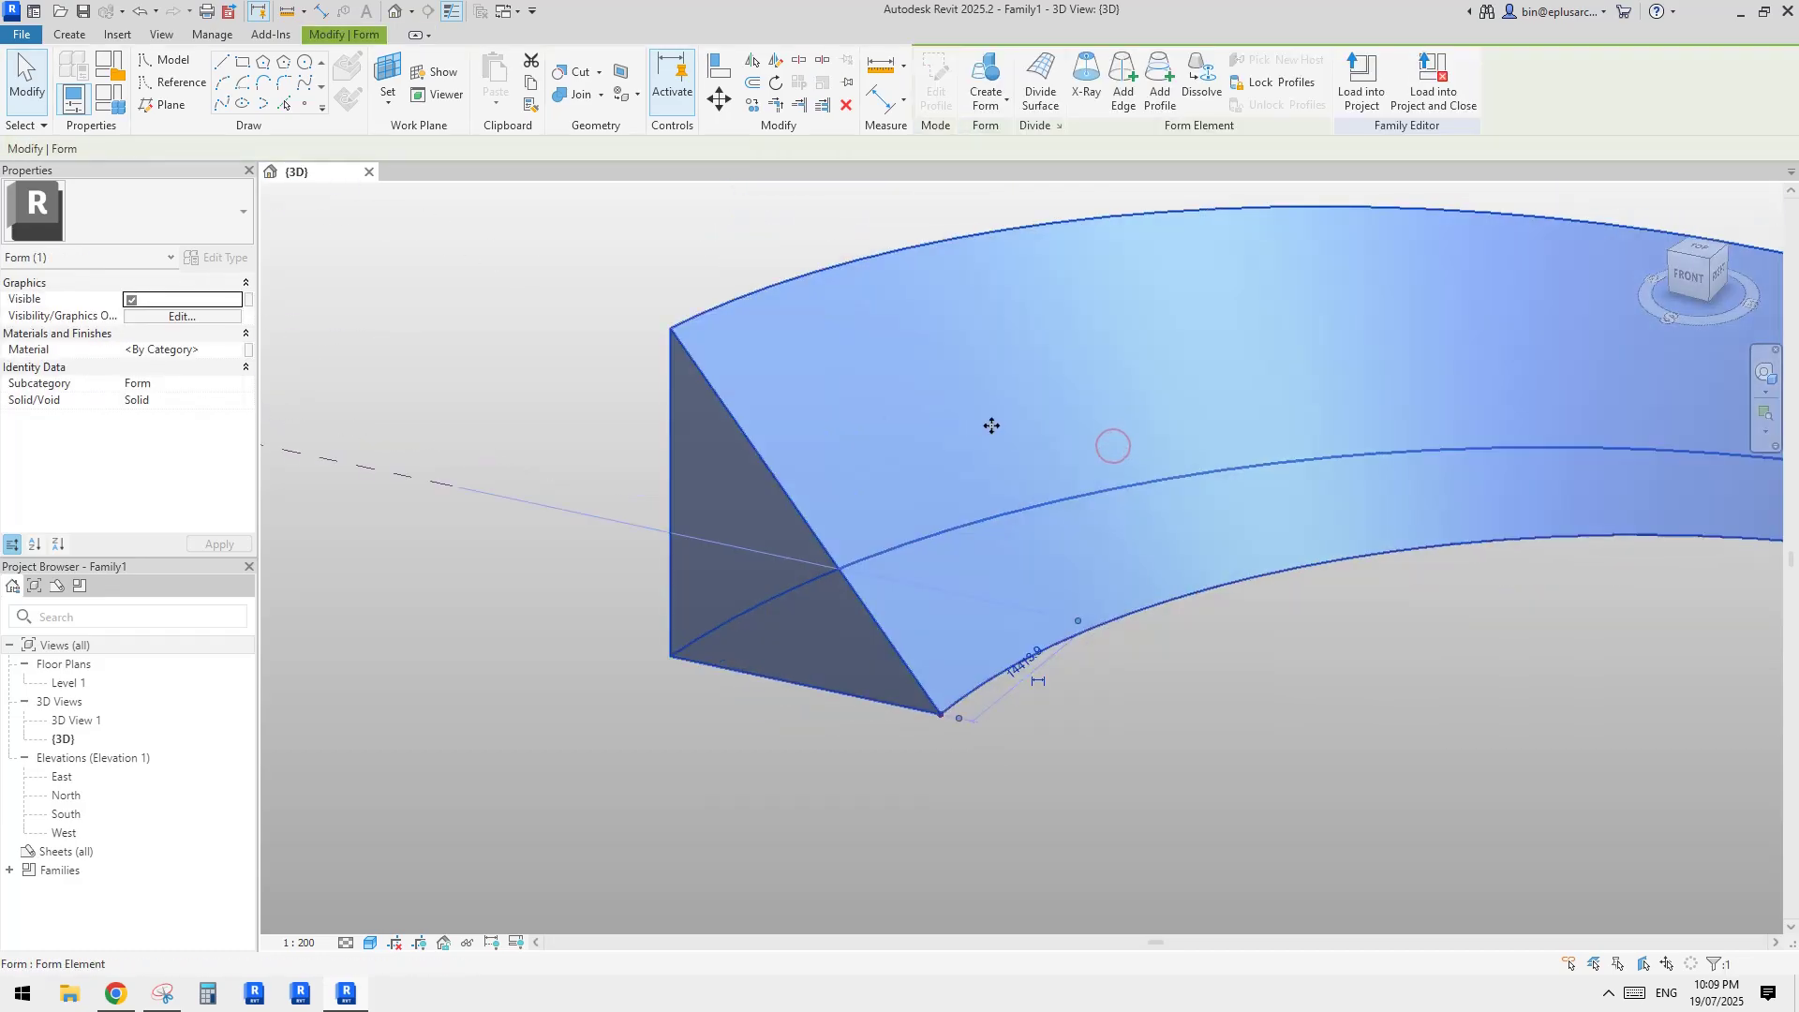
key("Delete")
scroll(1096, 515, "down", 2)
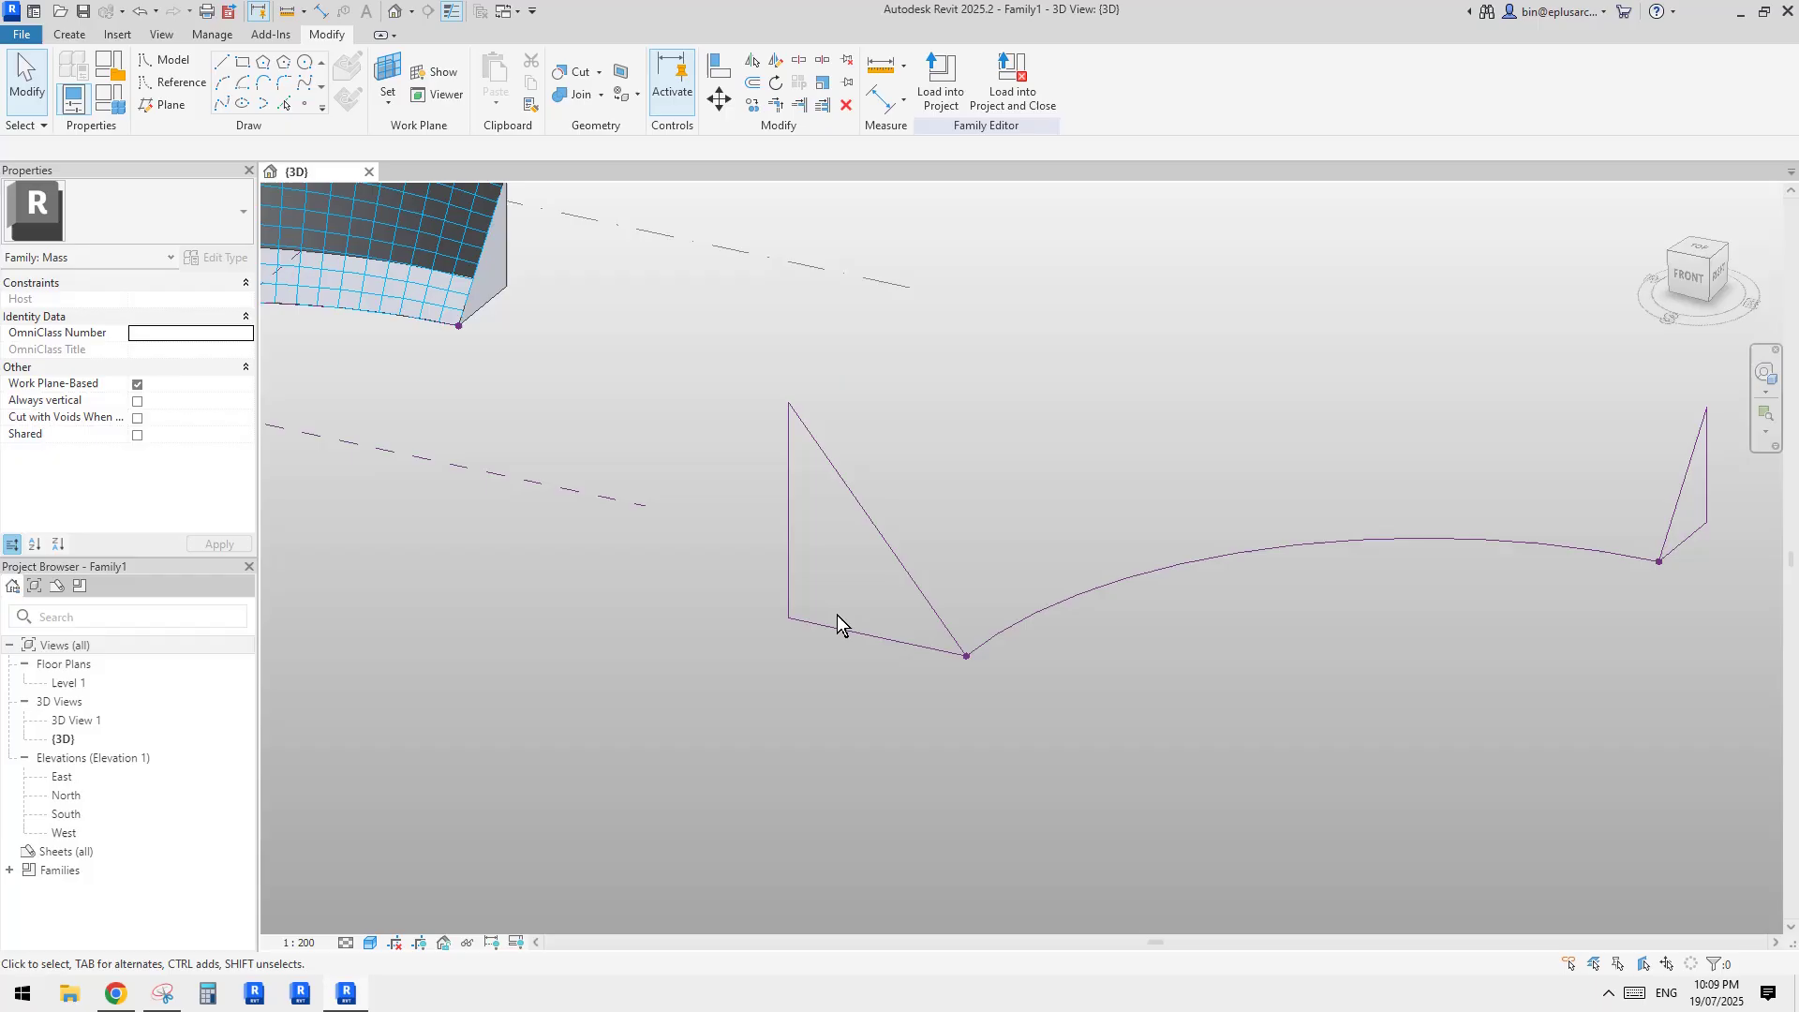
- Dimension the base of the larger copied triangle from its vertical line to the arc's endpoint, and reselect the vertical line
scroll(831, 601, "up", 1)
left_click(788, 545)
middle_click_drag(847, 545, 930, 558)
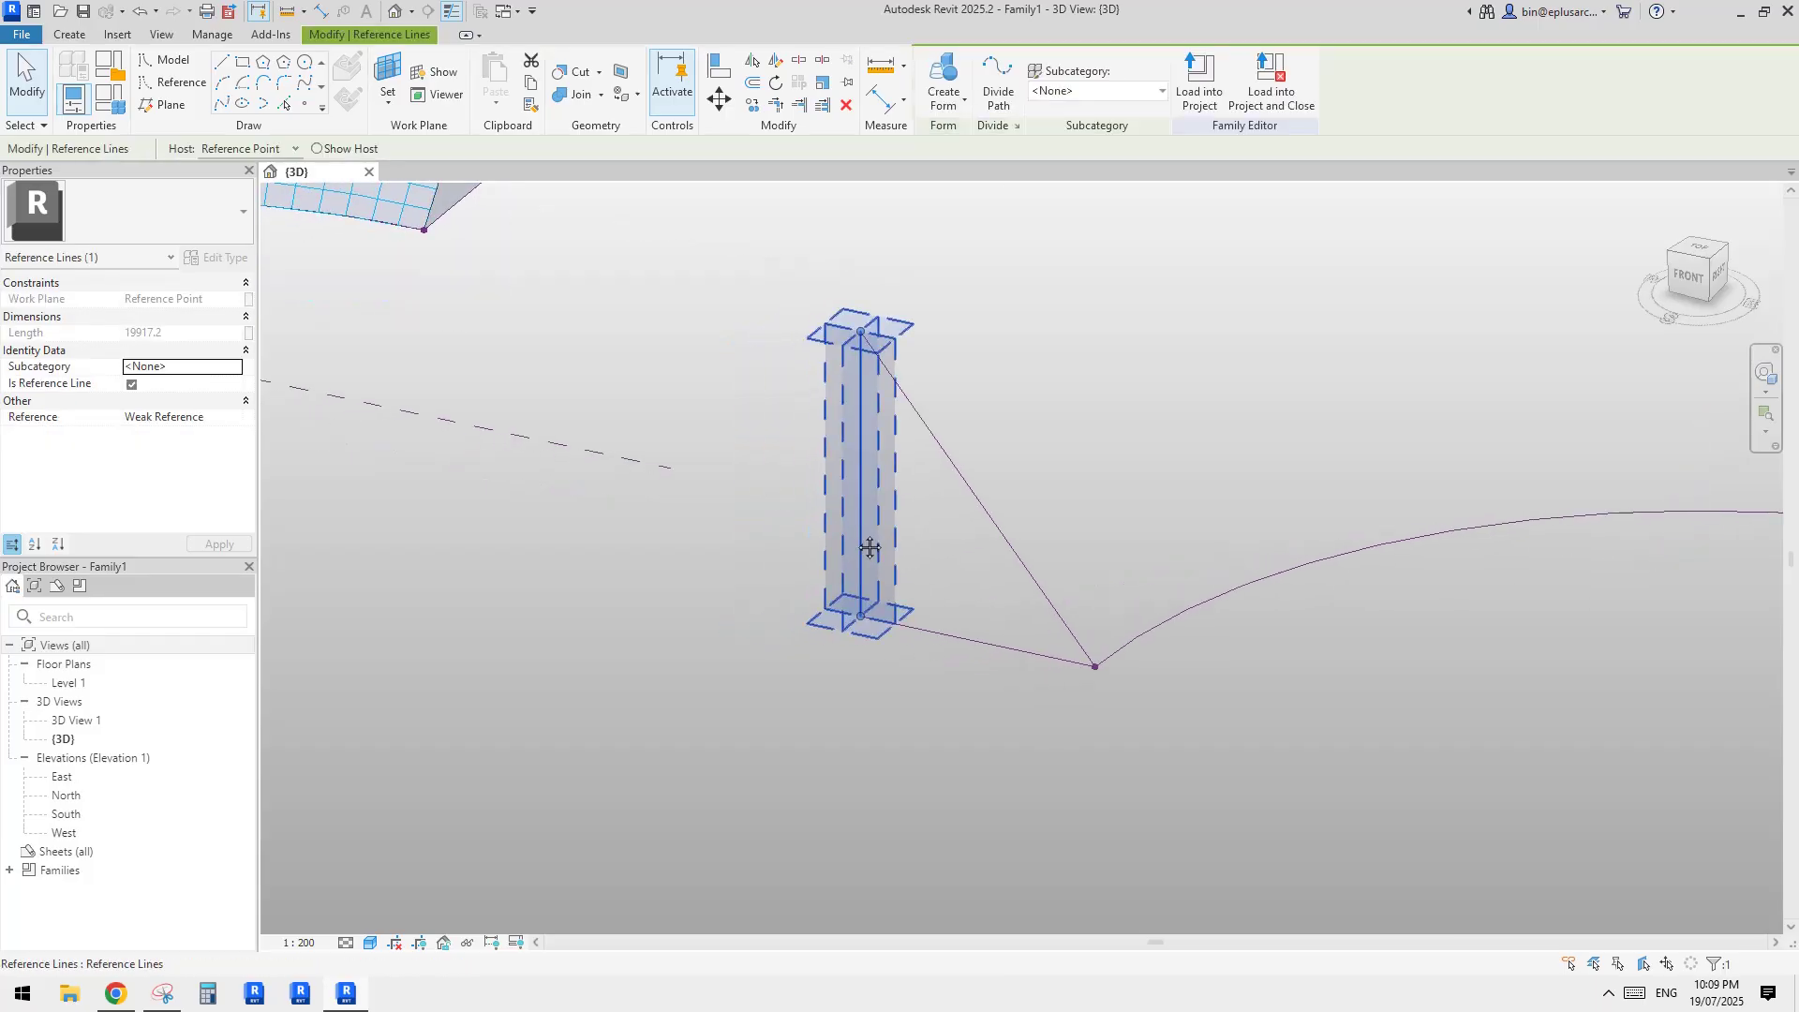
key("d")
key("i")
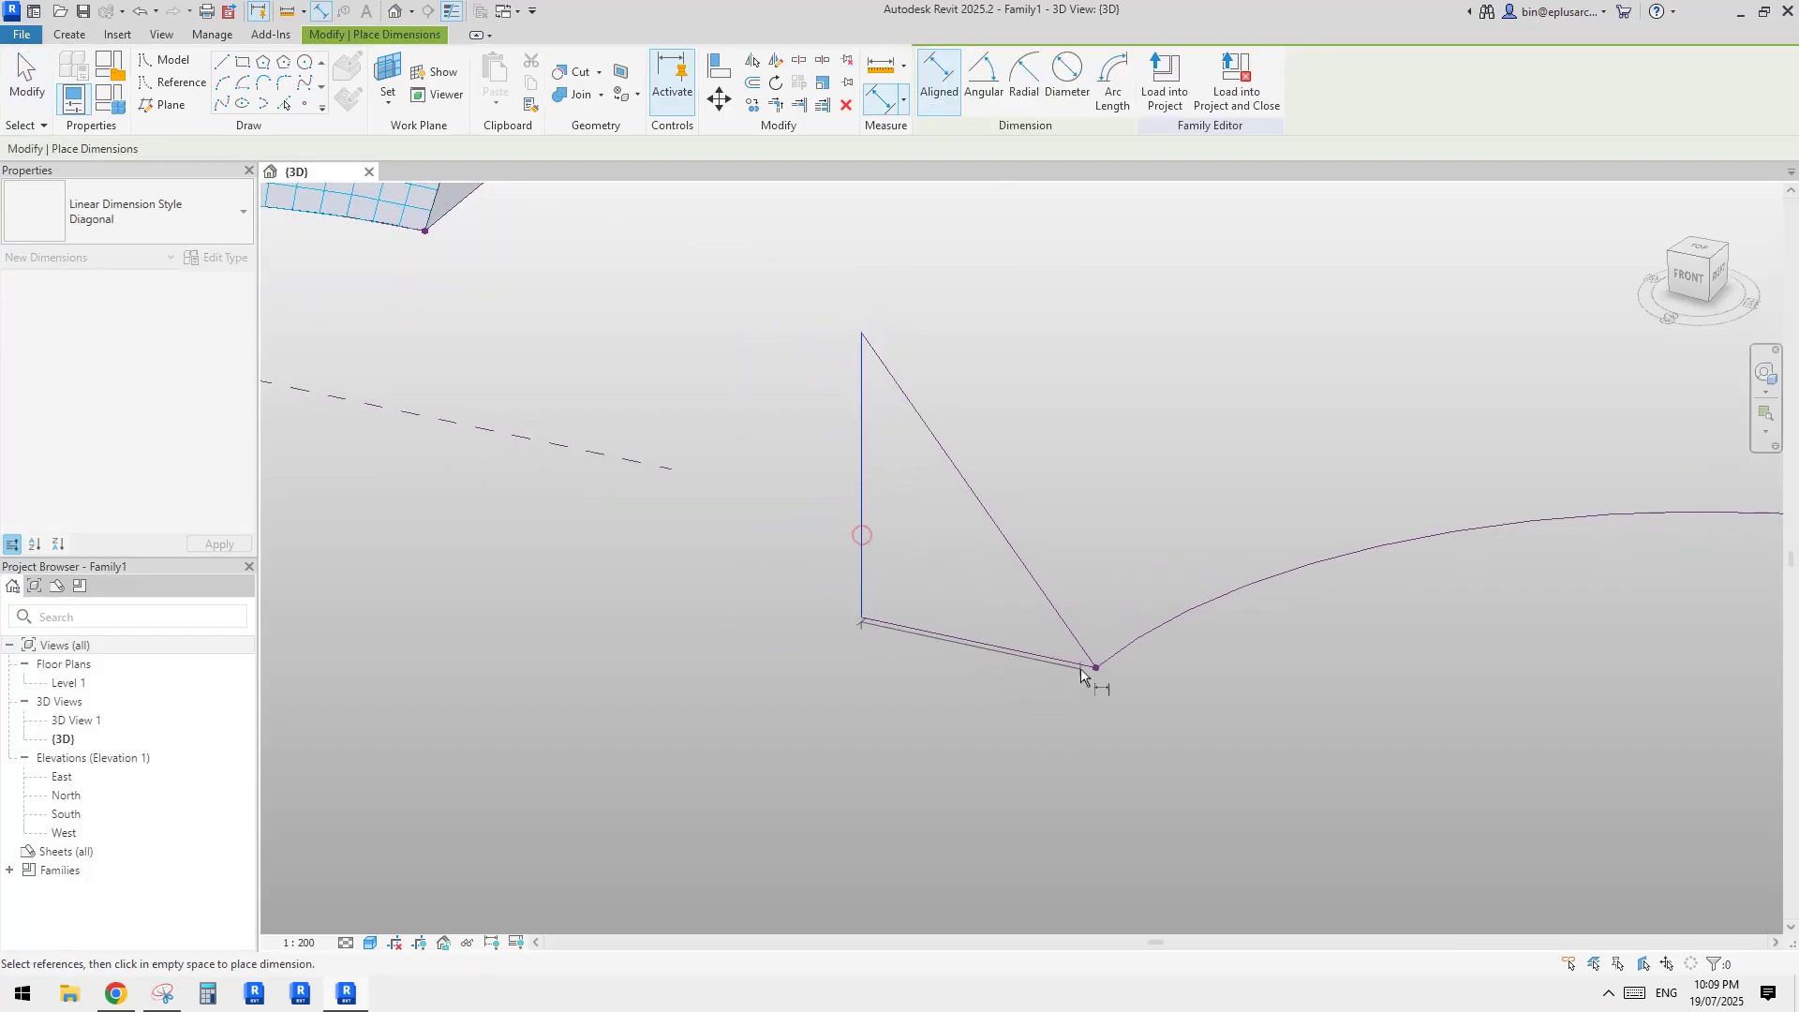
left_click(1095, 667)
left_click(1041, 745)
key("Escape")
left_click(862, 570)
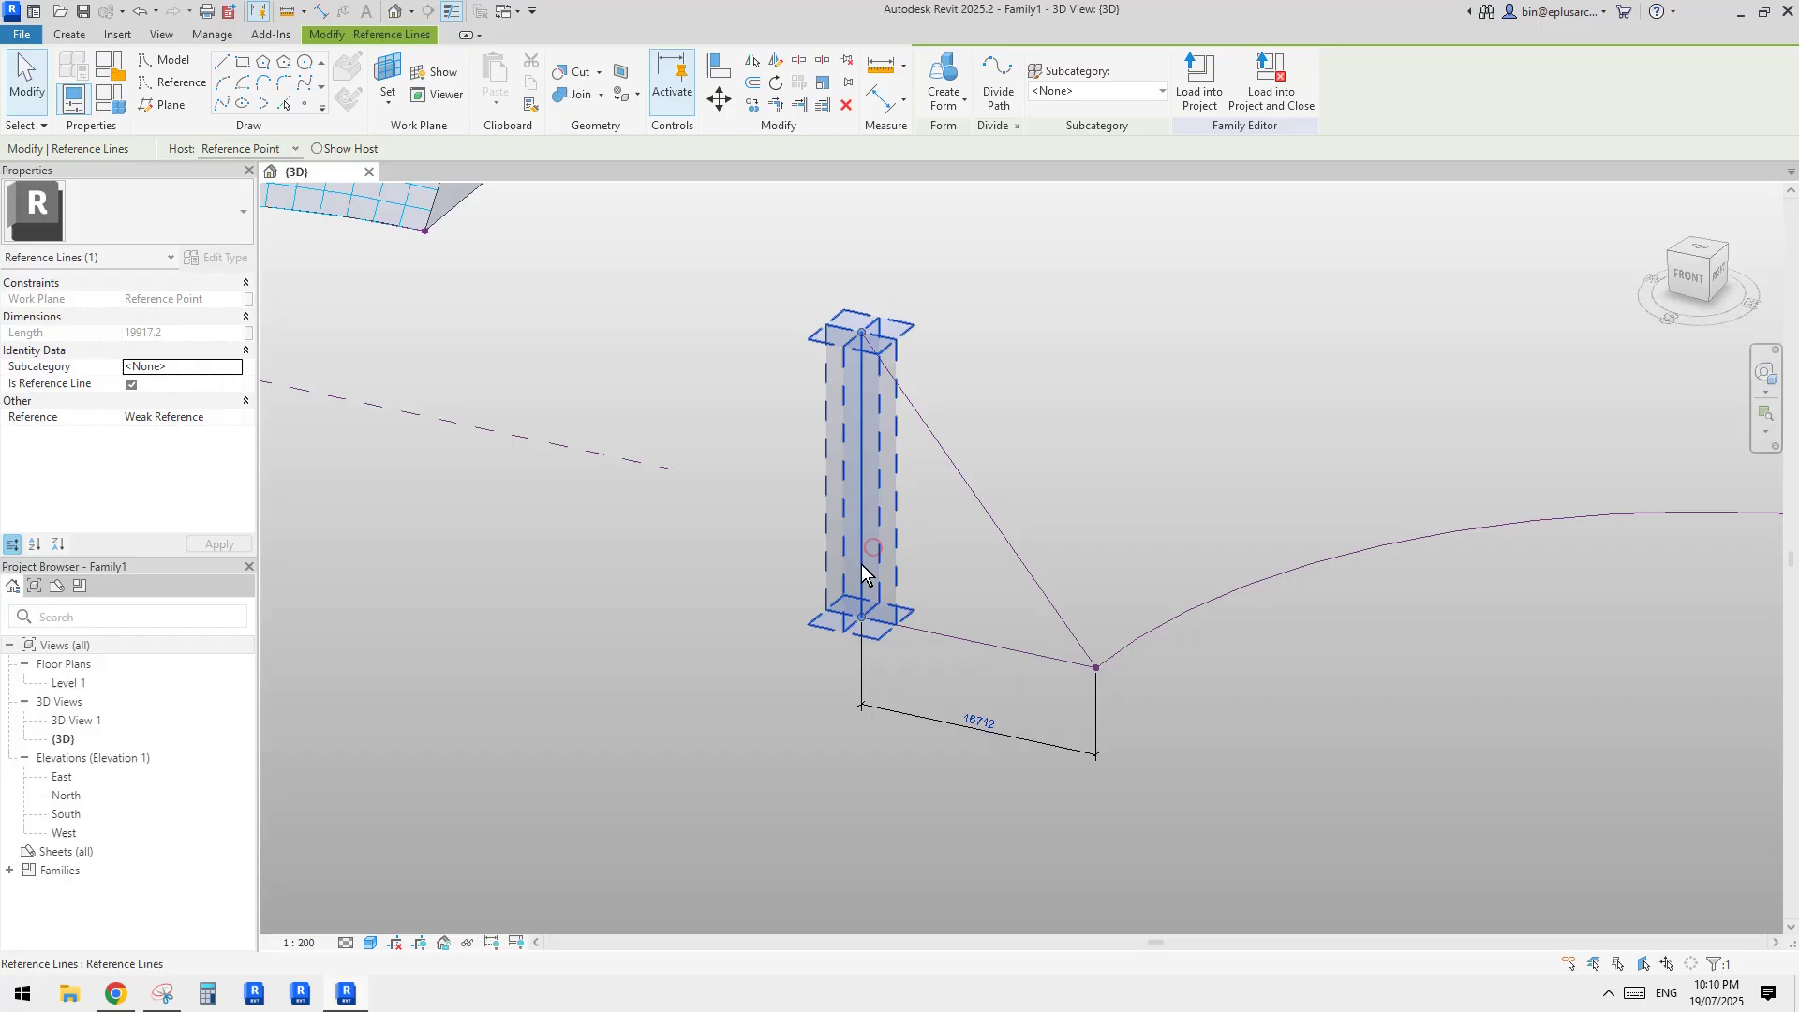
- Set the base length of the larger copied triangle to 18000
left_click(980, 721)
middle_click_drag(1224, 643, 1192, 667)
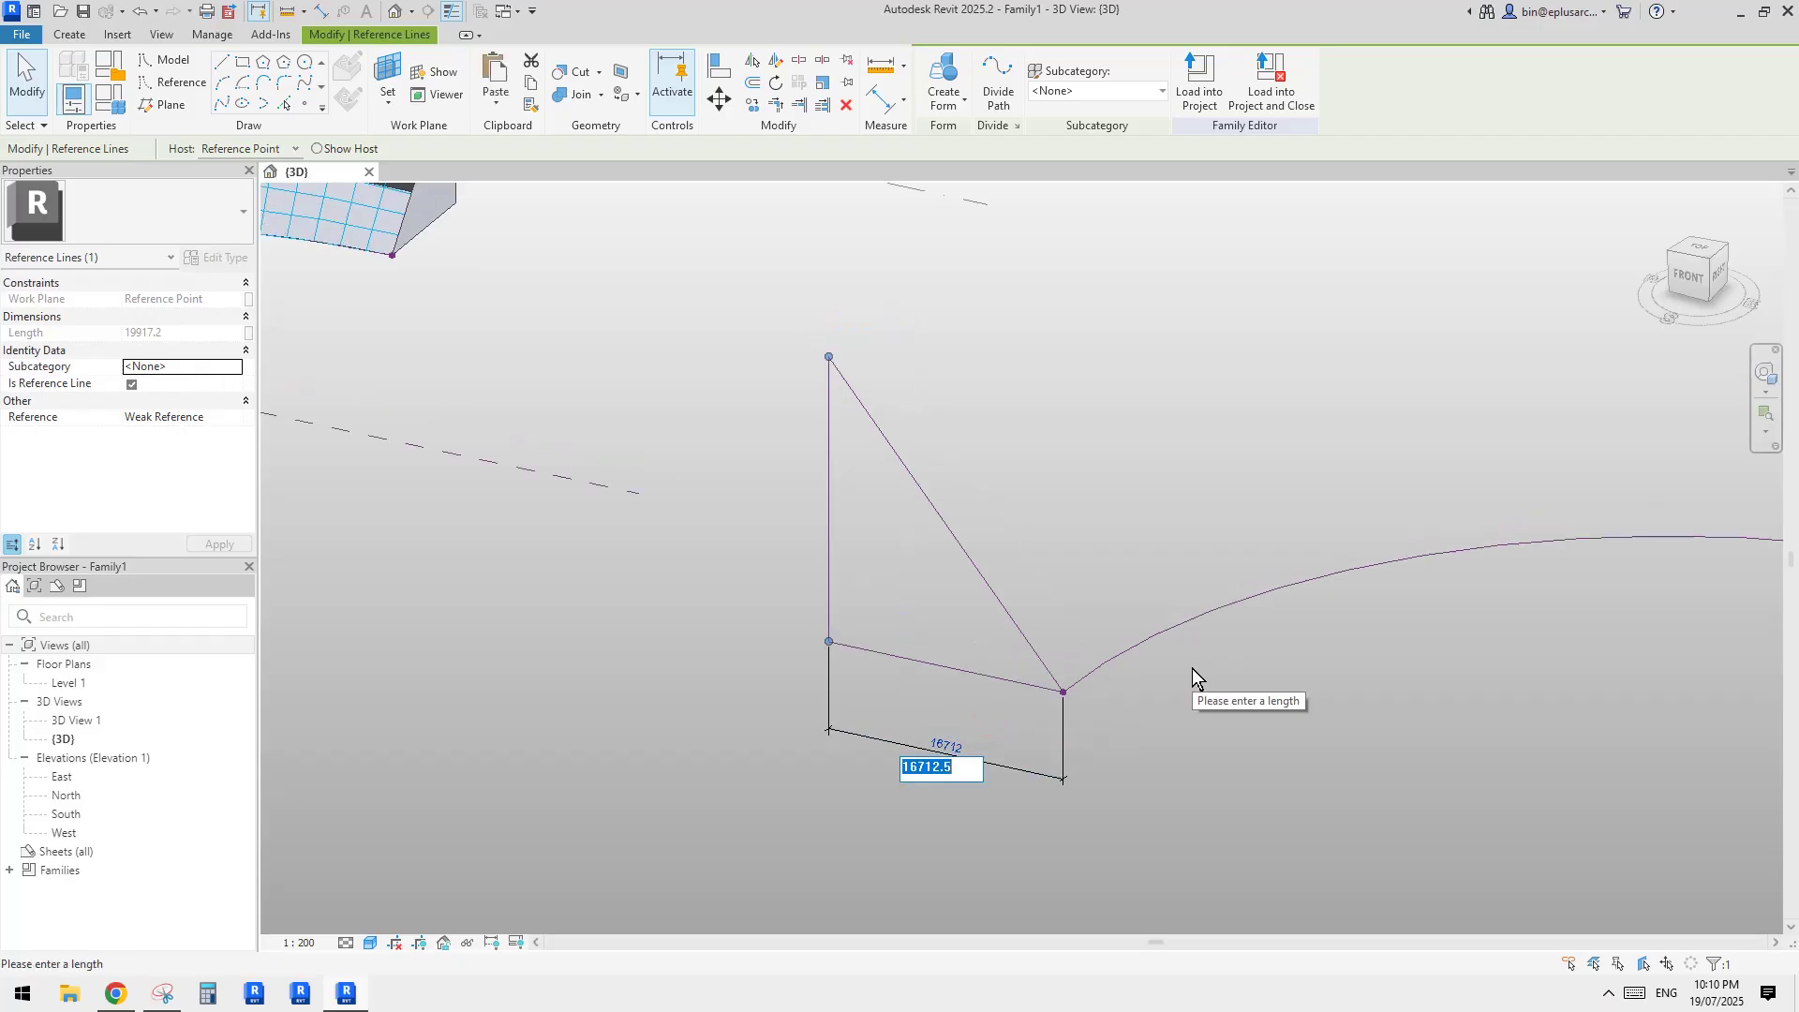
type("18000")
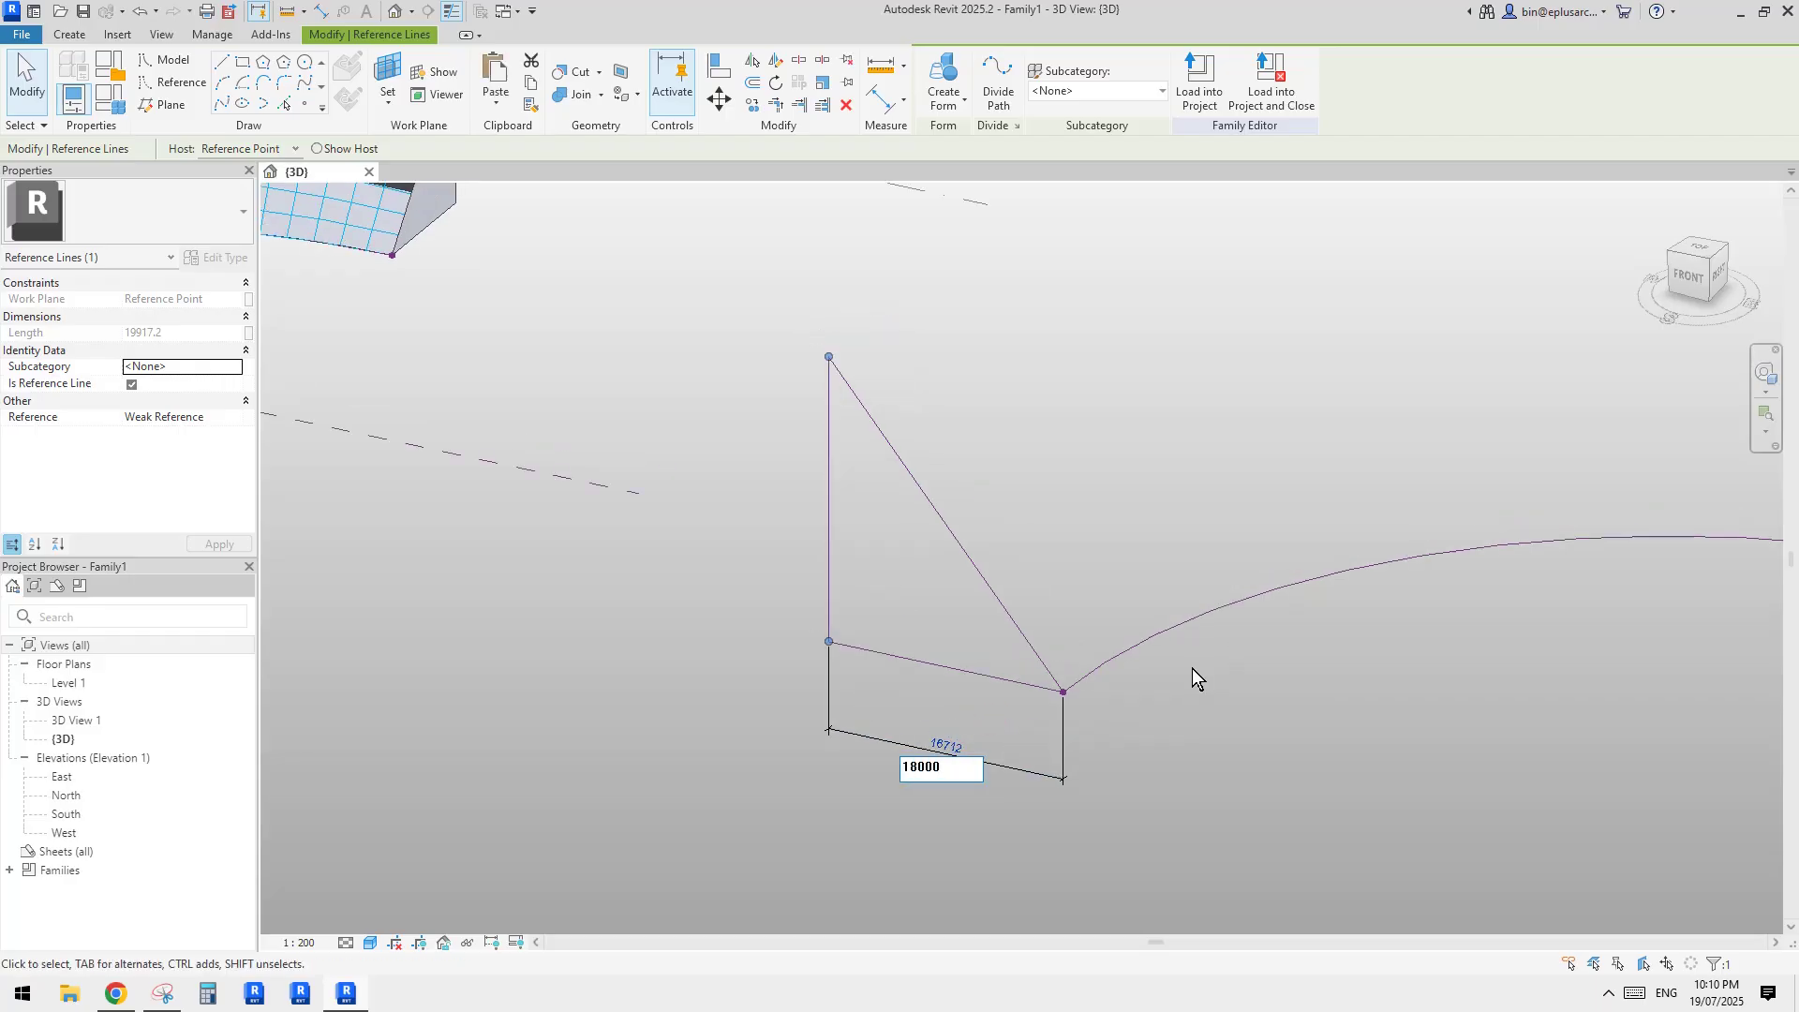
key("Return")
key("Escape")
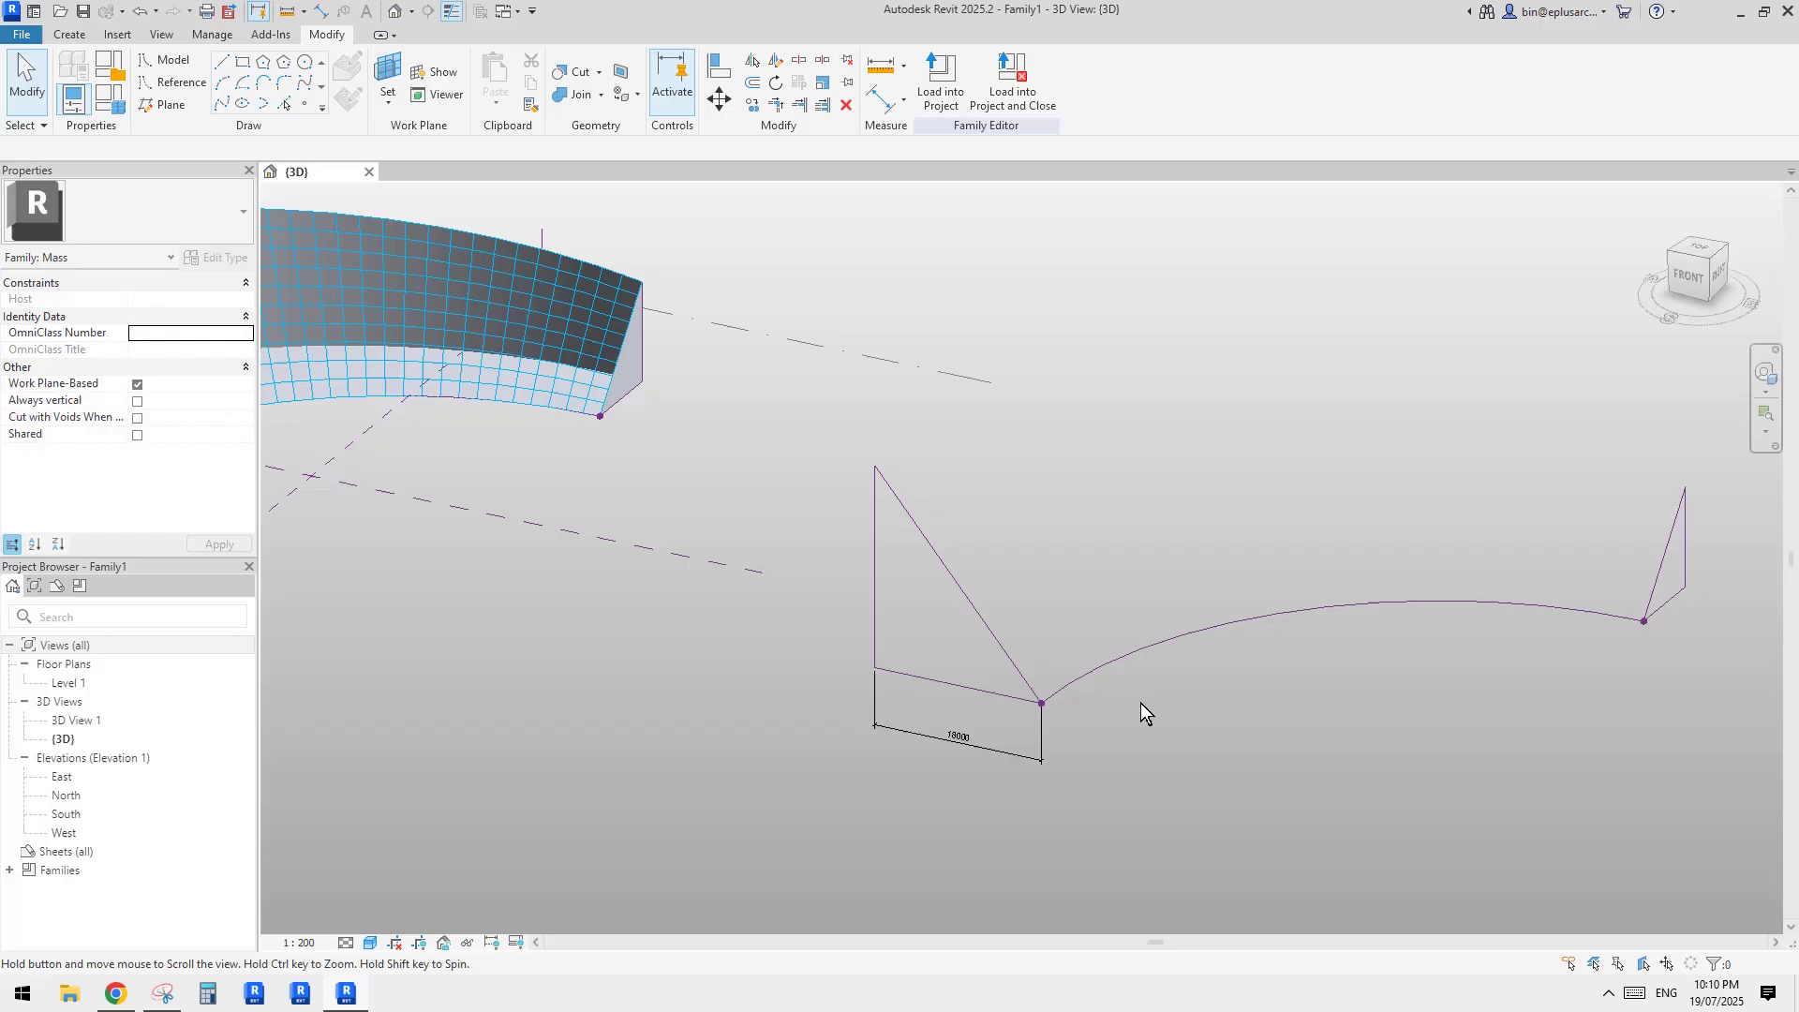
- Dimension the base of the smaller copied triangle from its vertical reference line to the arc's endpoint
middle_click_drag(1140, 703, 789, 671)
scroll(1303, 543, "up", 3)
left_click(1357, 510)
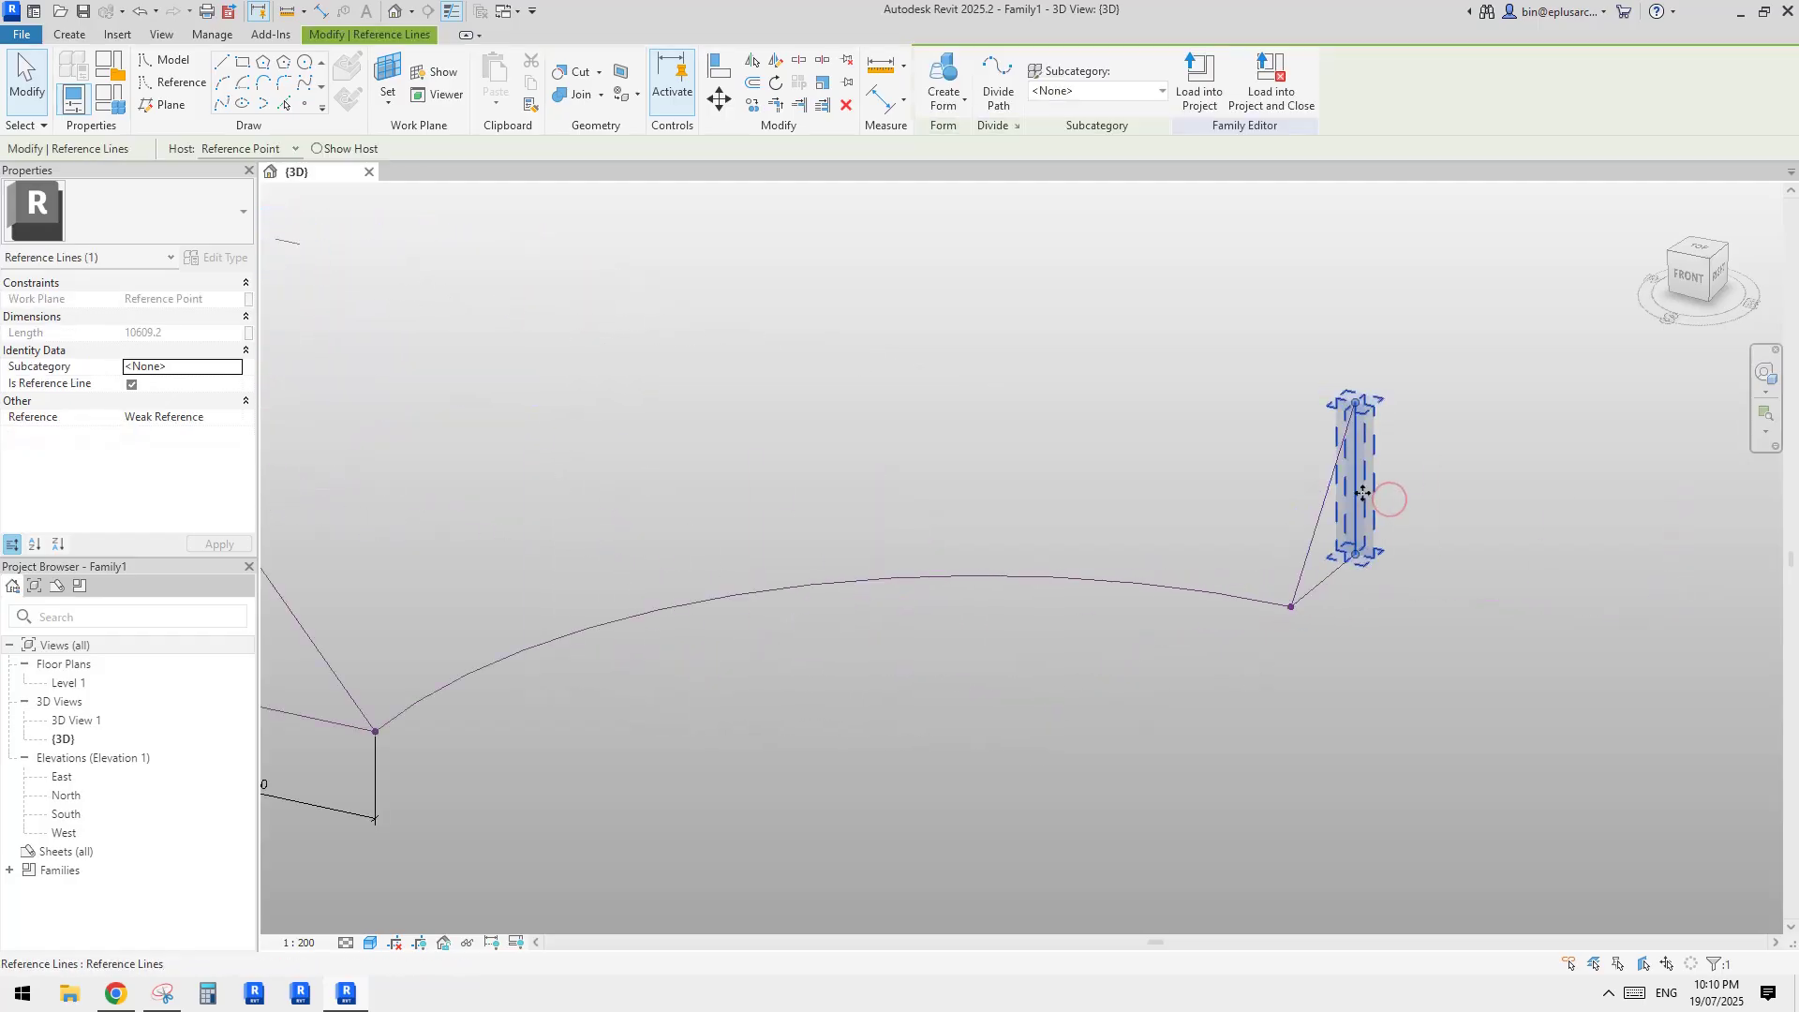
middle_click_drag(1444, 600, 1317, 578, "shift")
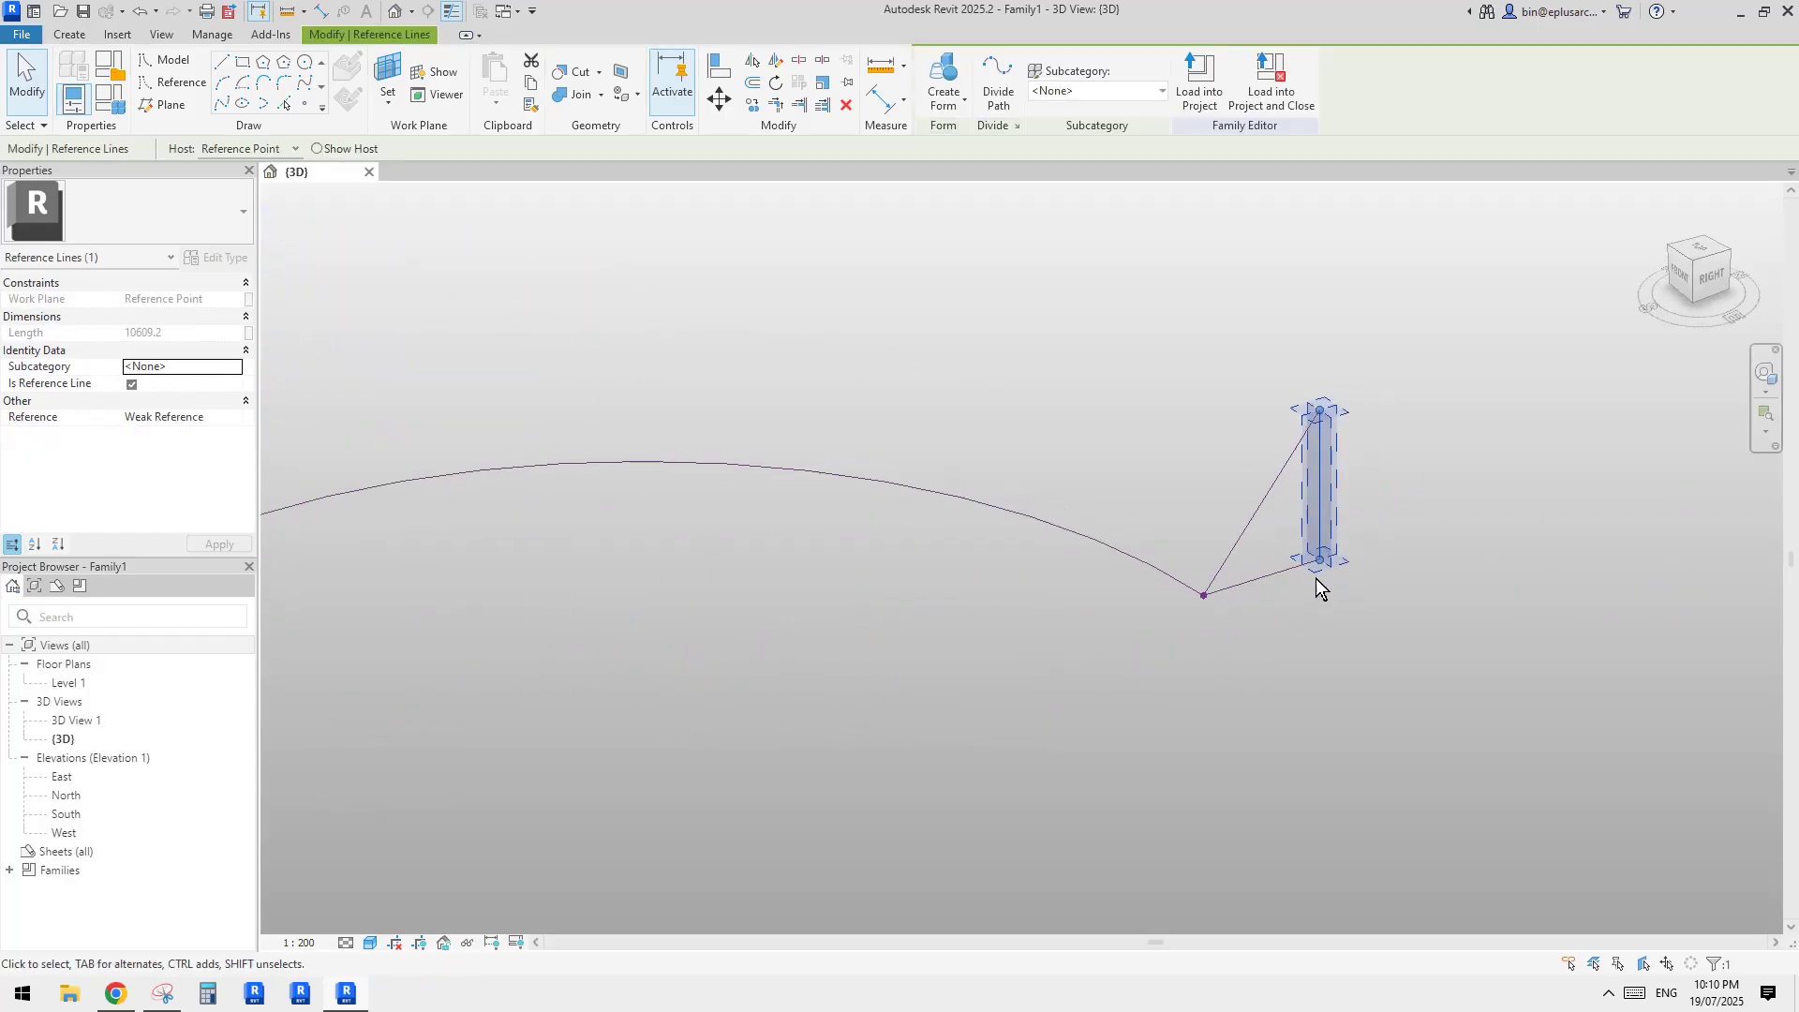
left_click(1251, 553)
scroll(1299, 559, "up", 1)
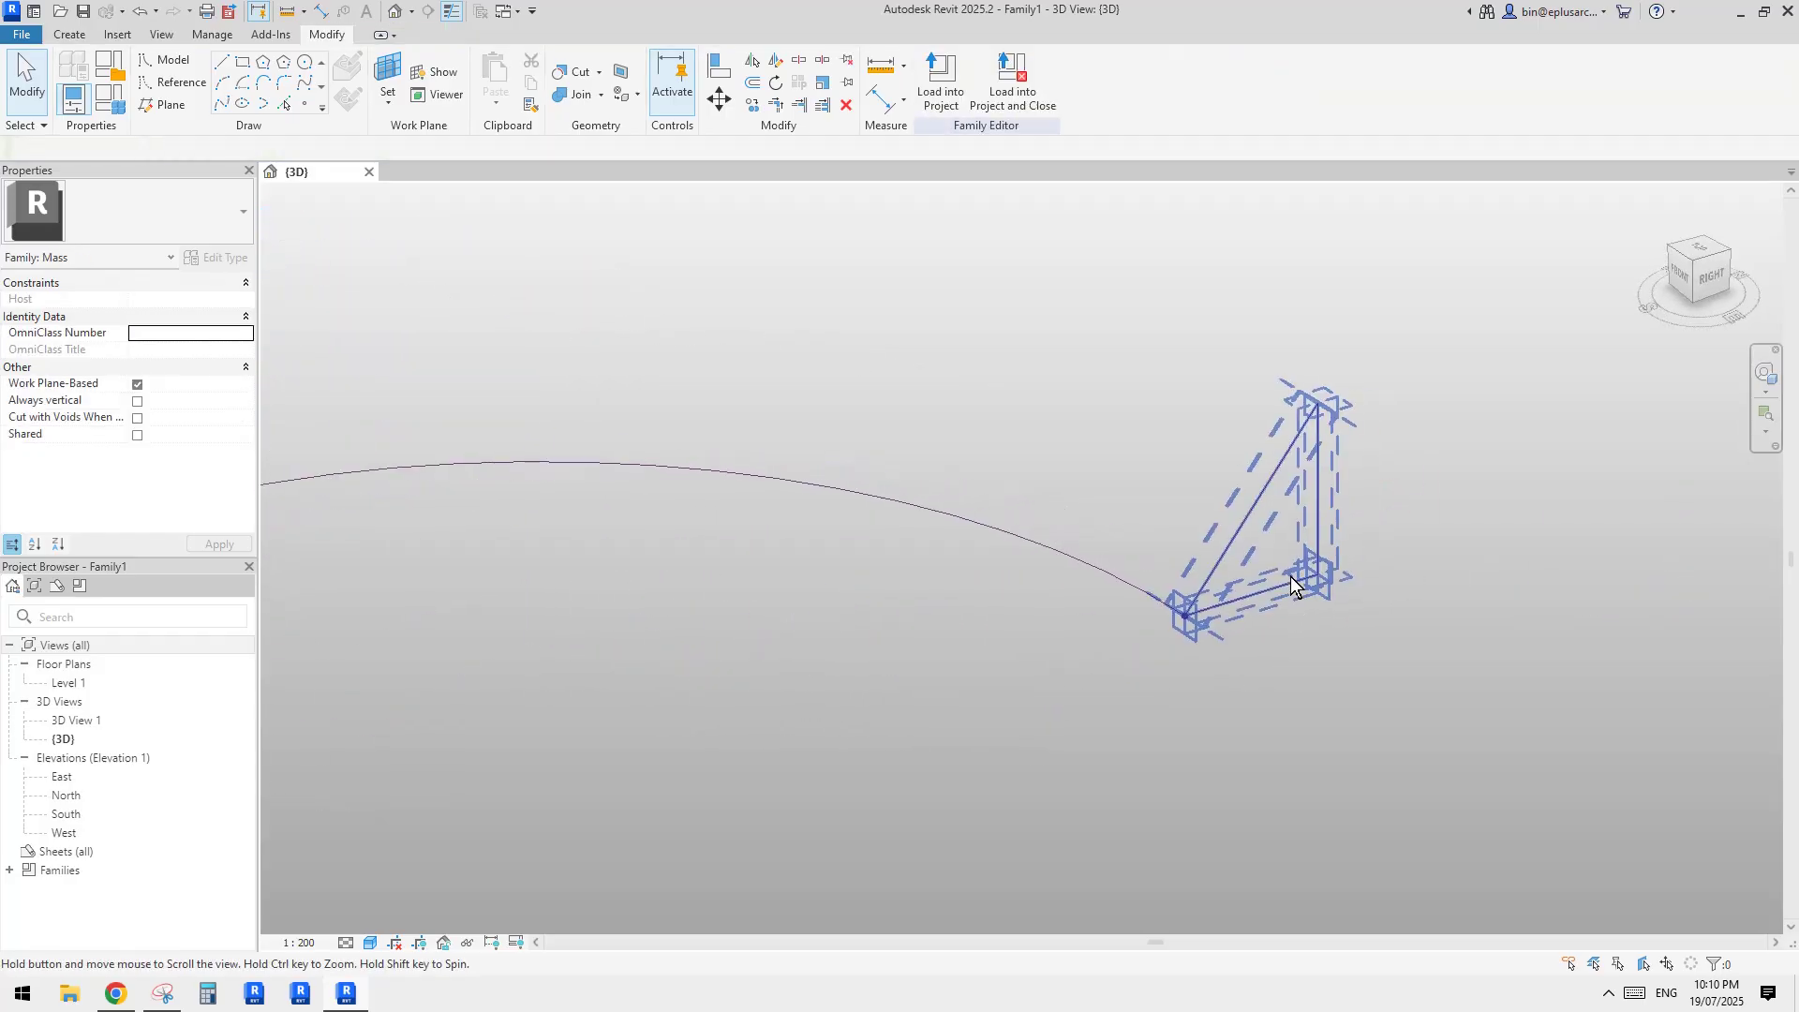
left_click(389, 70)
left_click(1186, 617)
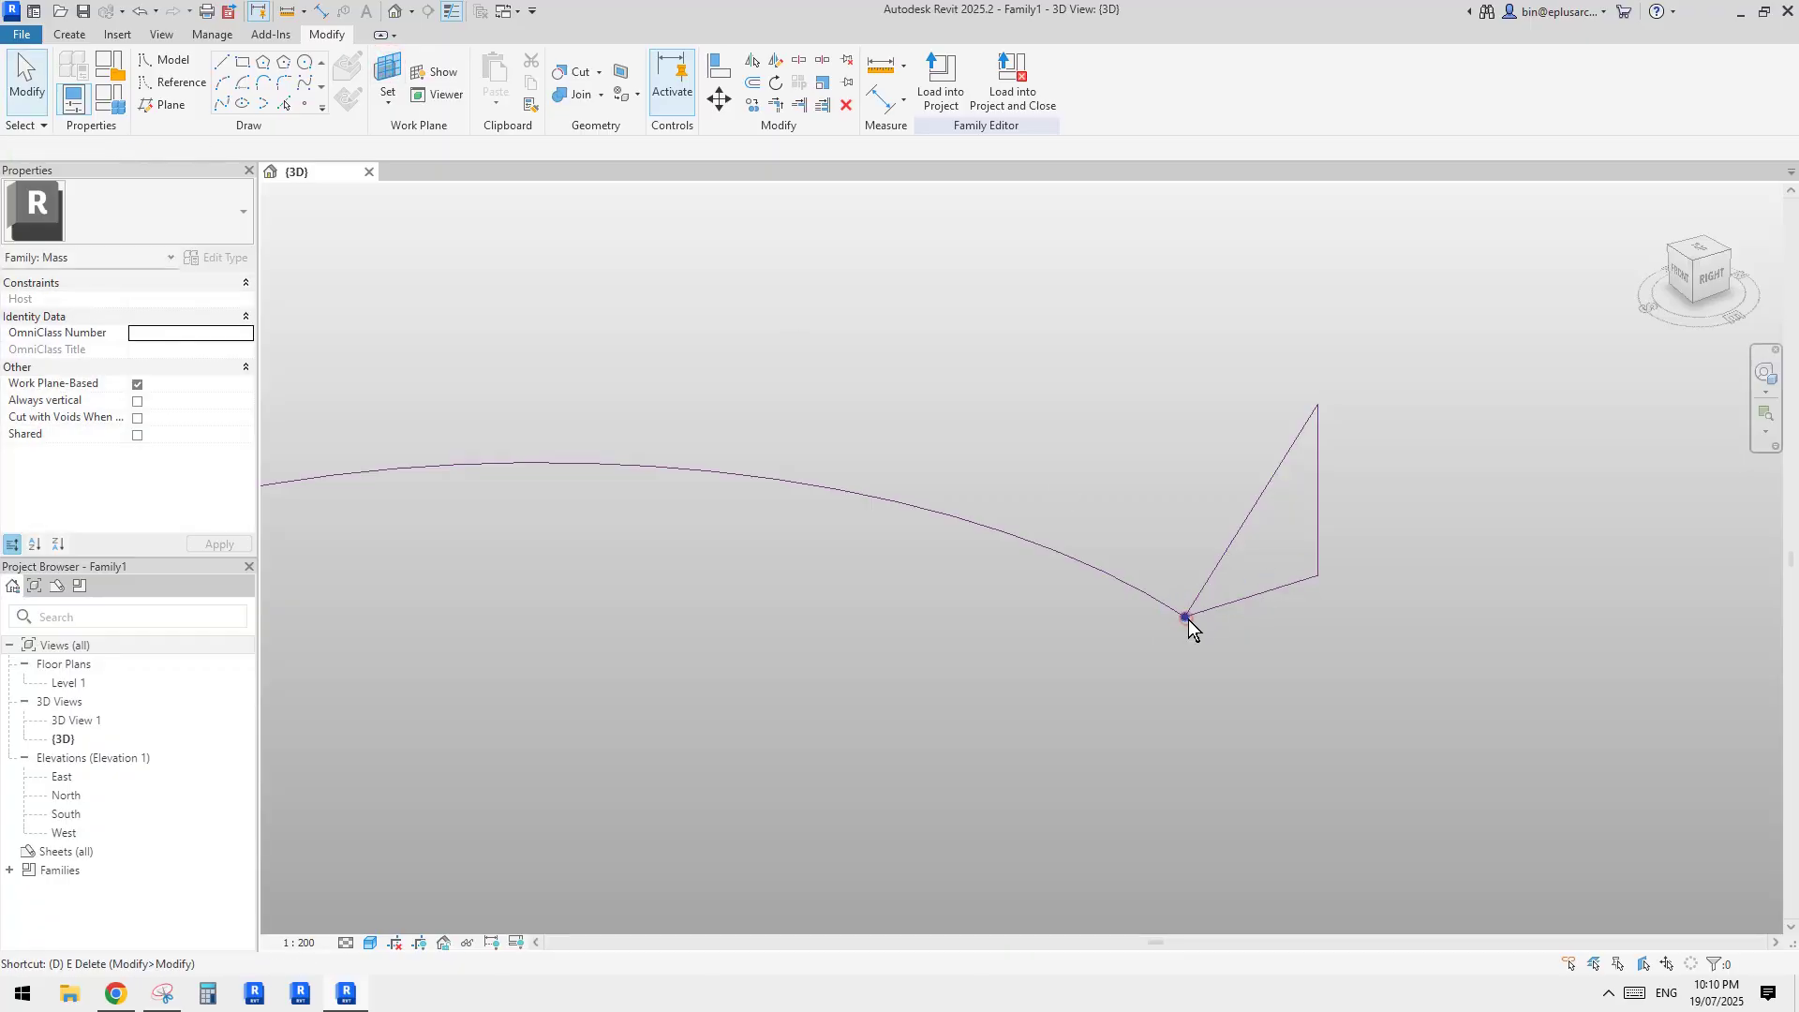
key("d")
key("i")
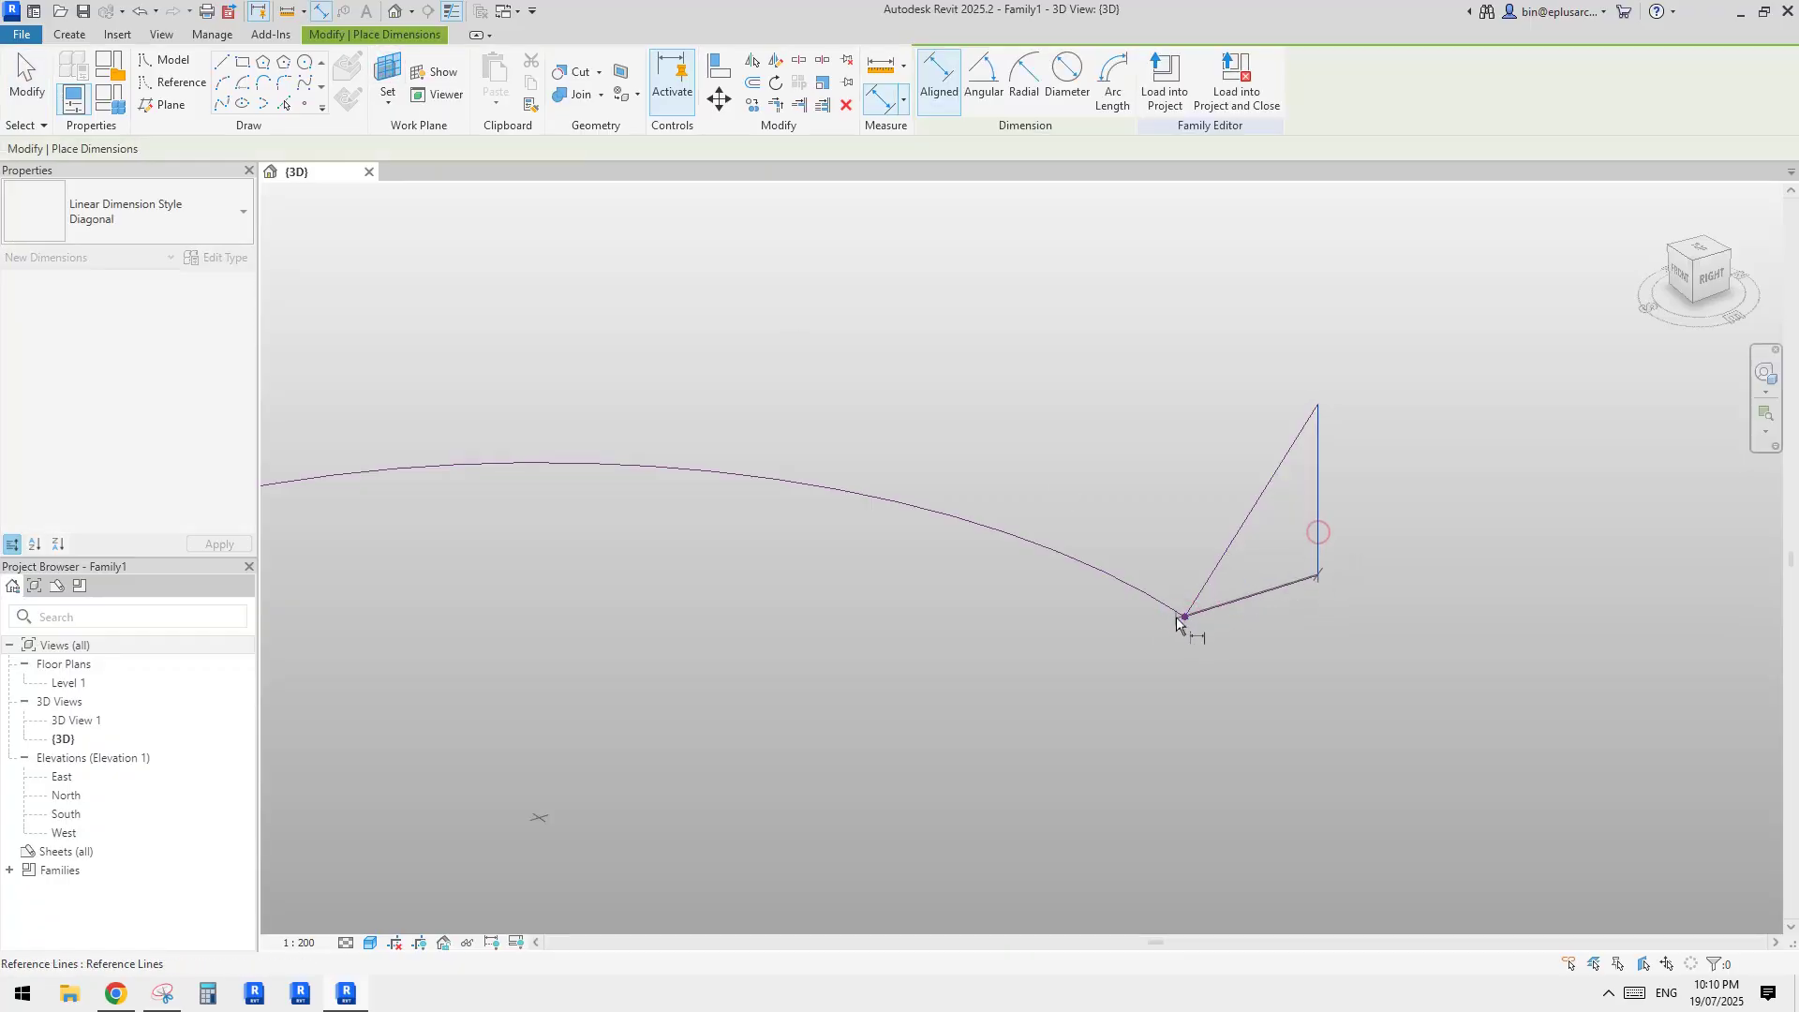
left_click(1185, 616)
left_click(1279, 690)
key("Escape")
- Set the smaller copied triangle's base length to 18000 by moving its vertical reference line
left_click(1347, 524)
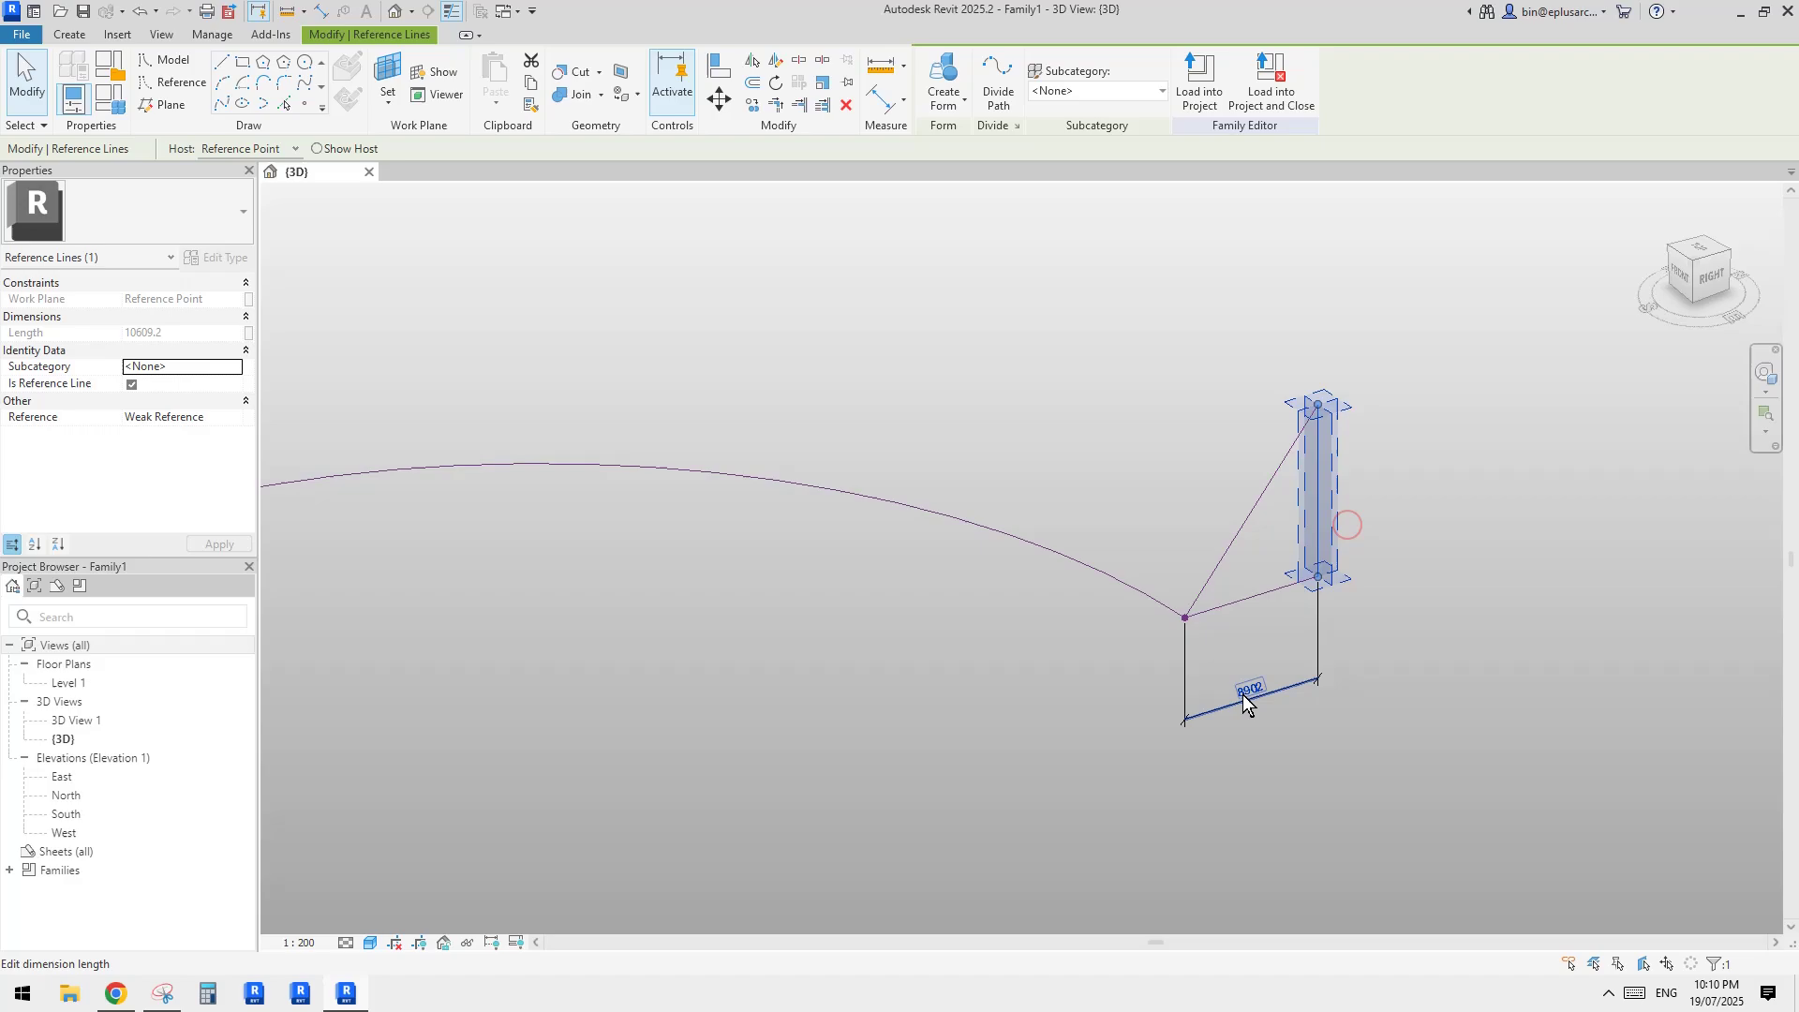
left_click(1249, 691)
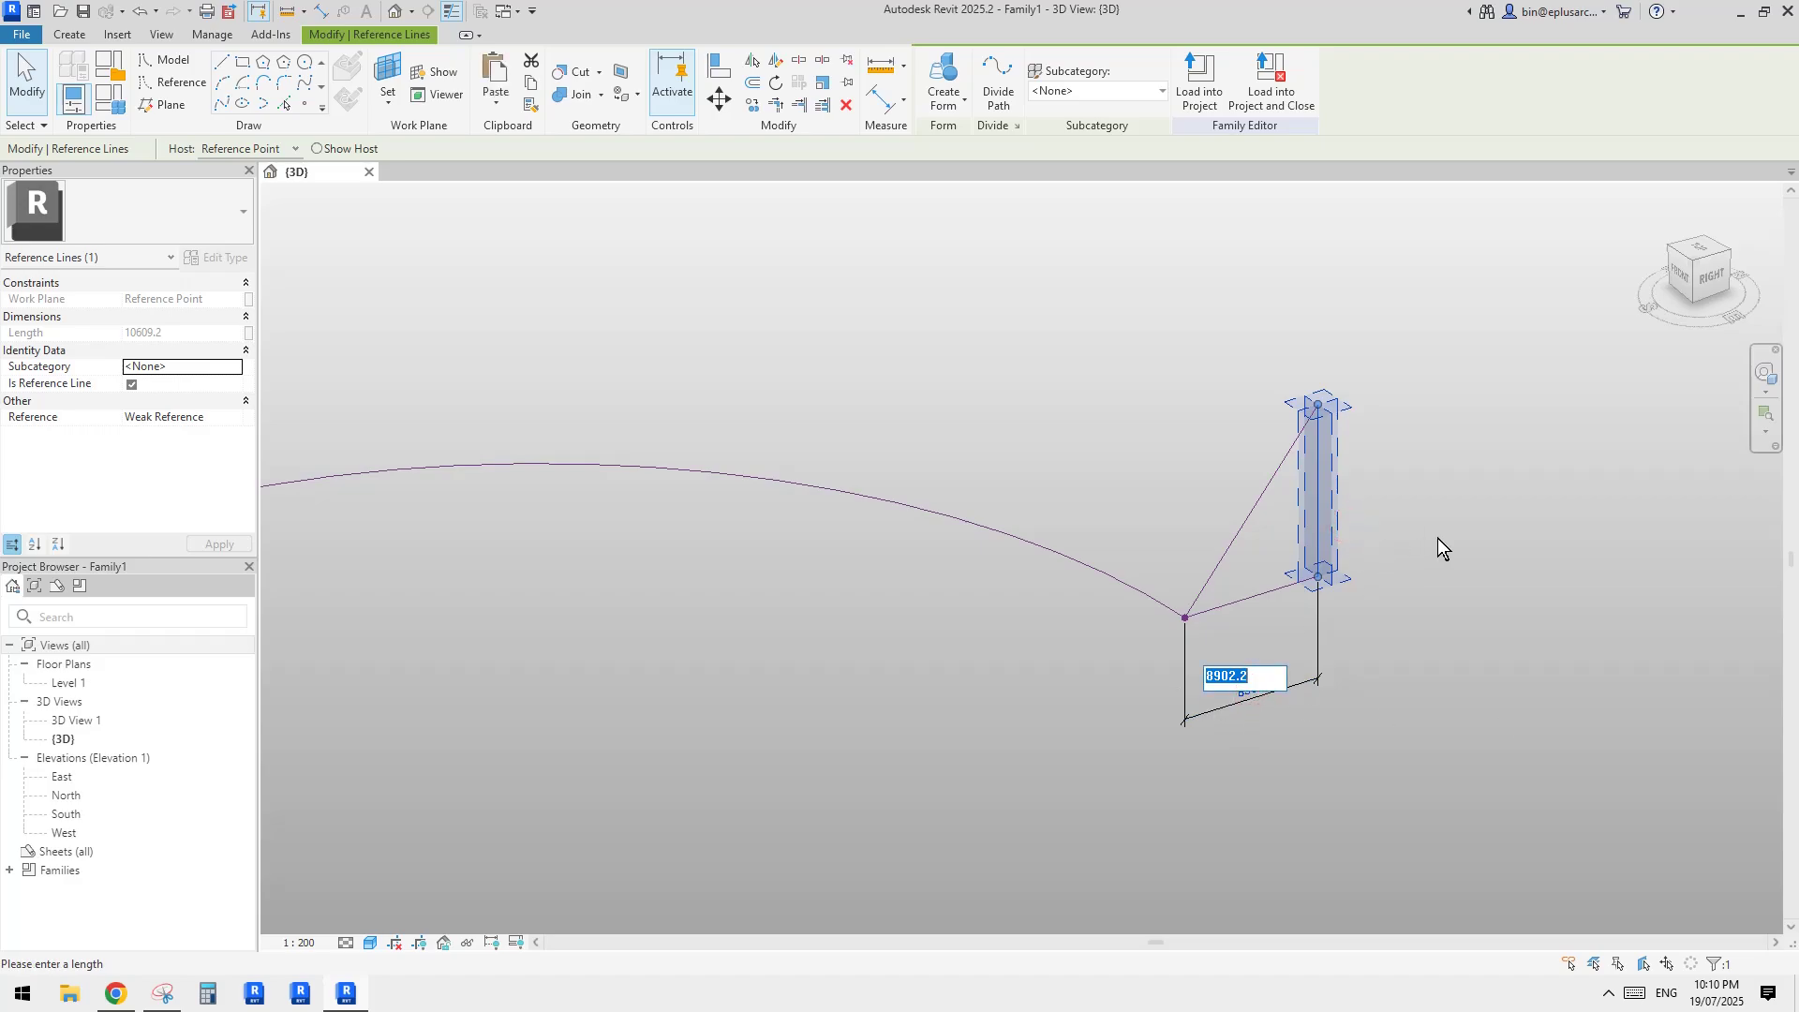
type("18000")
key("Return")
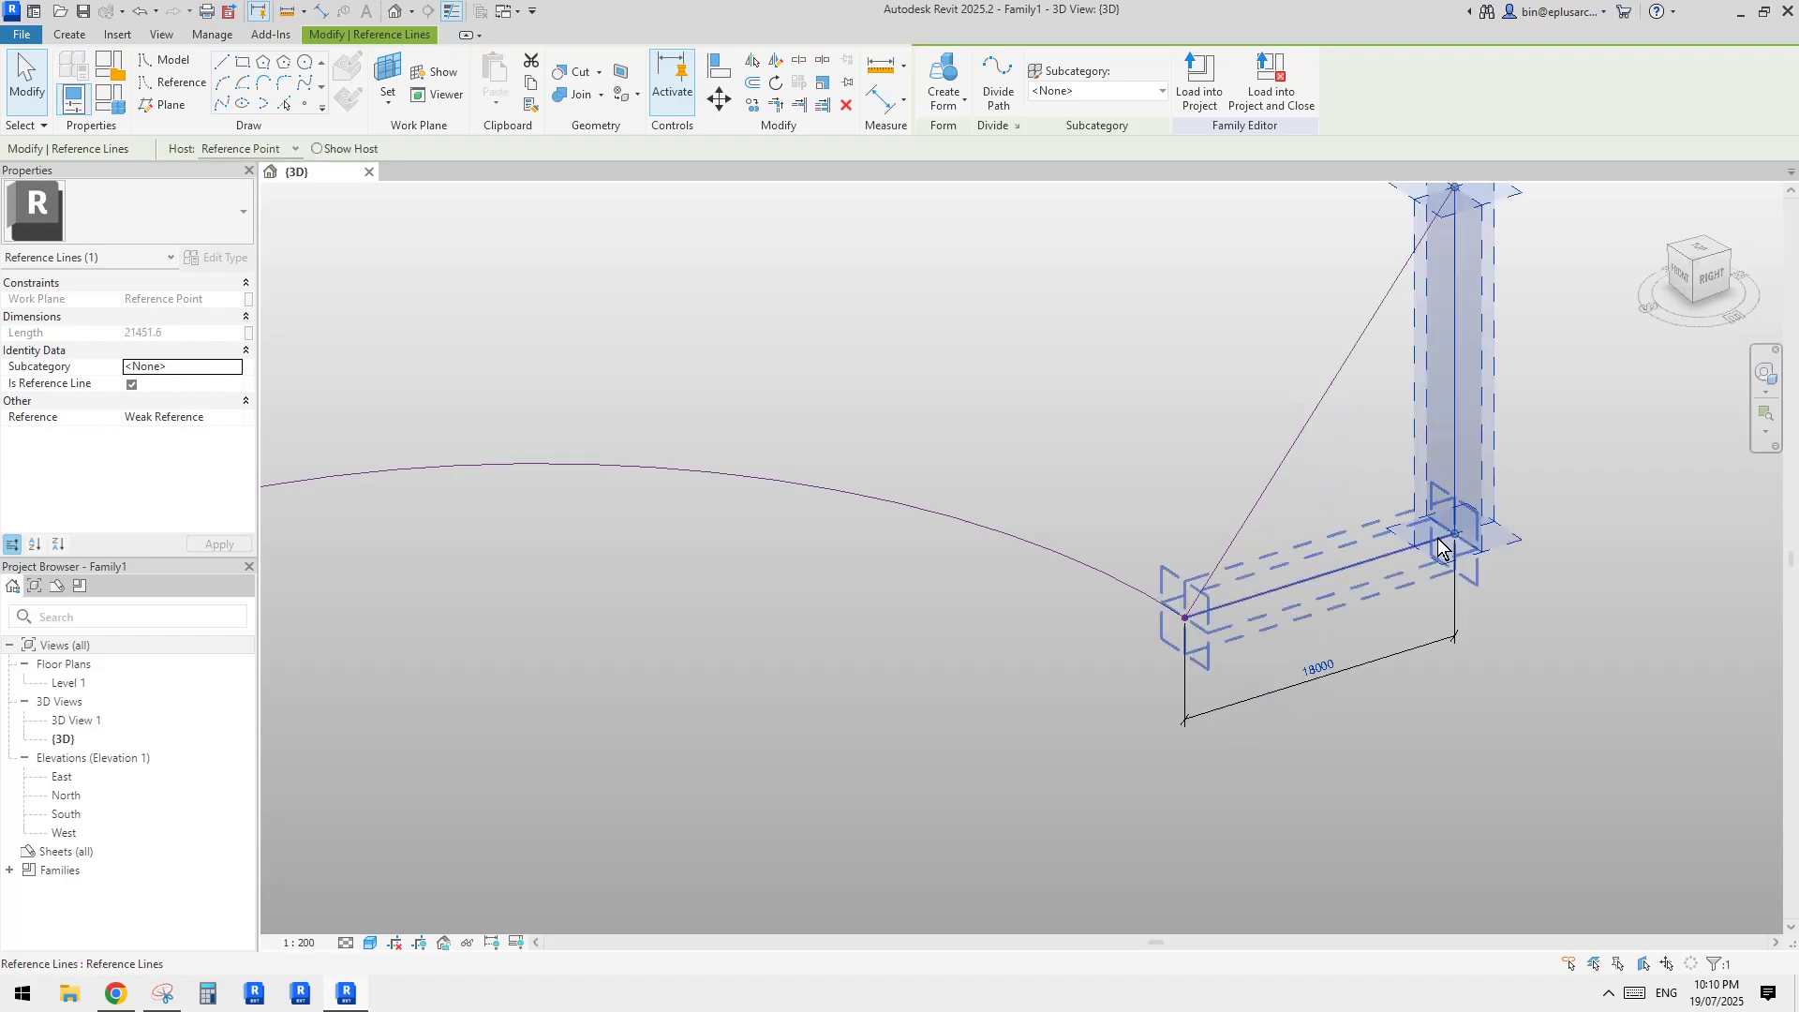
key("Escape")
scroll(1370, 615, "down", 2)
scroll(1380, 663, "down", 1)
middle_click_drag(1379, 666, 1456, 683)
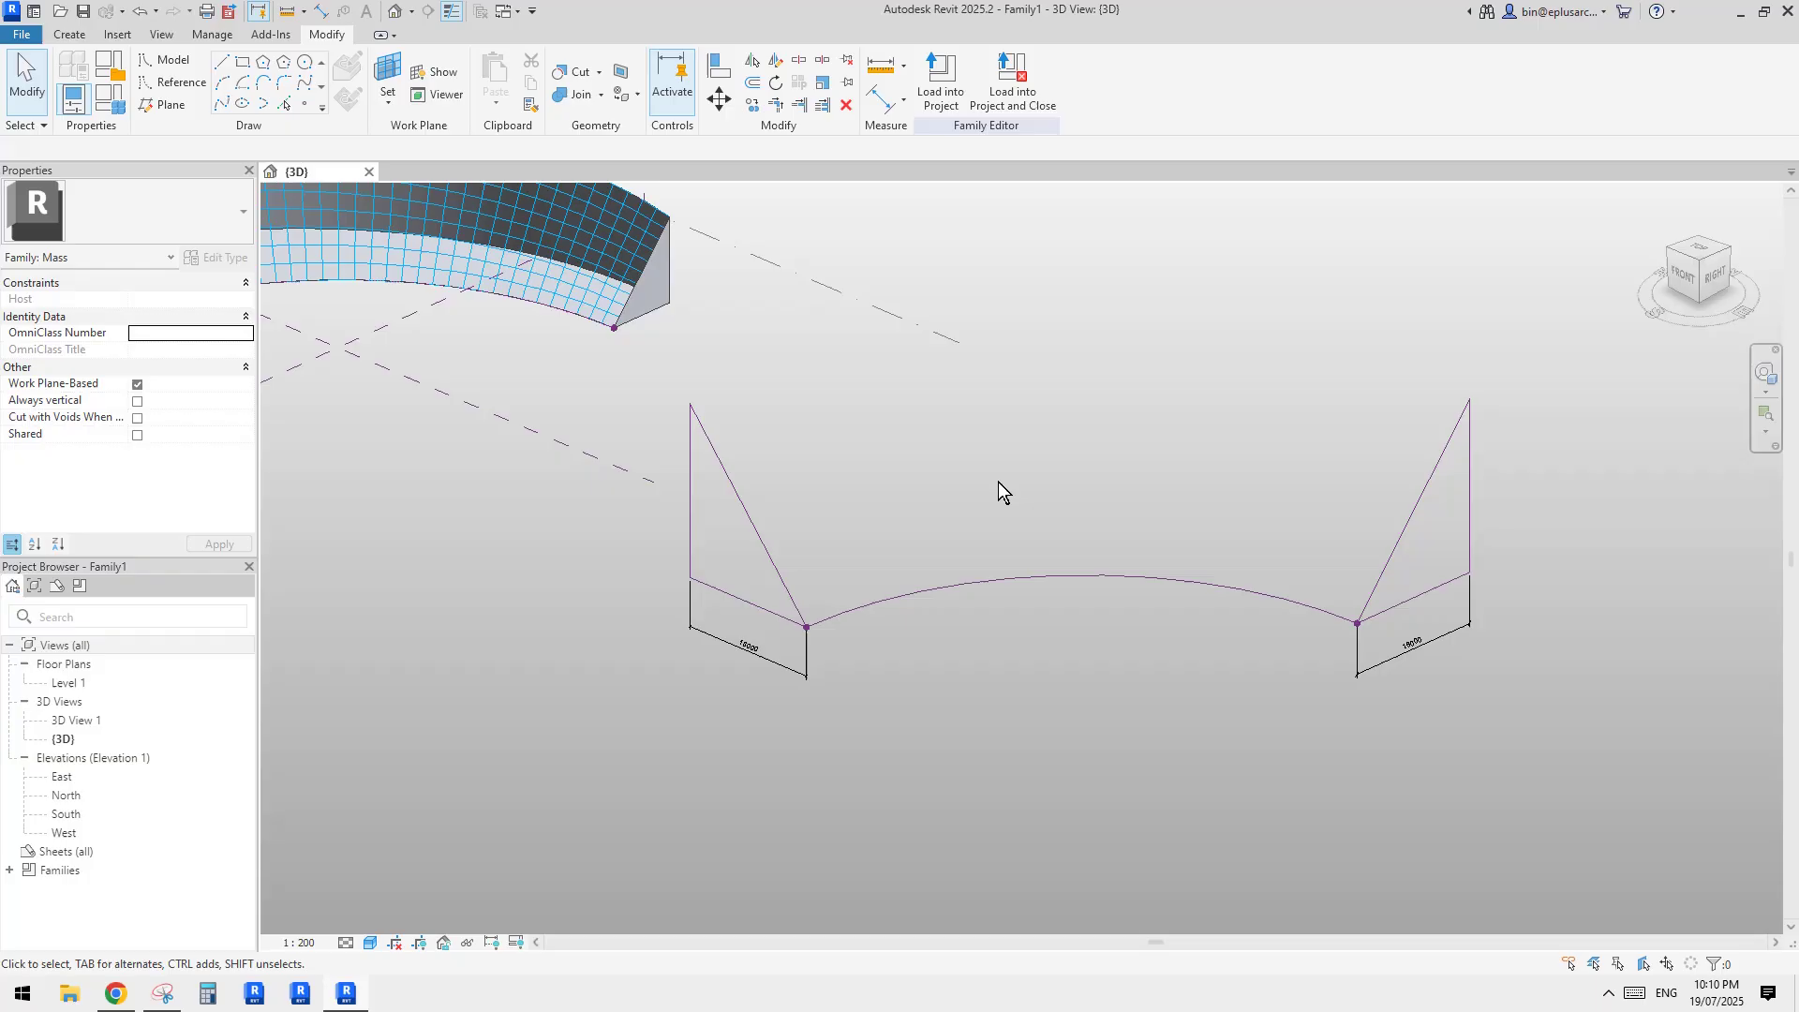
- Compare the two end triangles of the copied arc with the end profiles of the original form
middle_click_drag(1034, 529, 1142, 614)
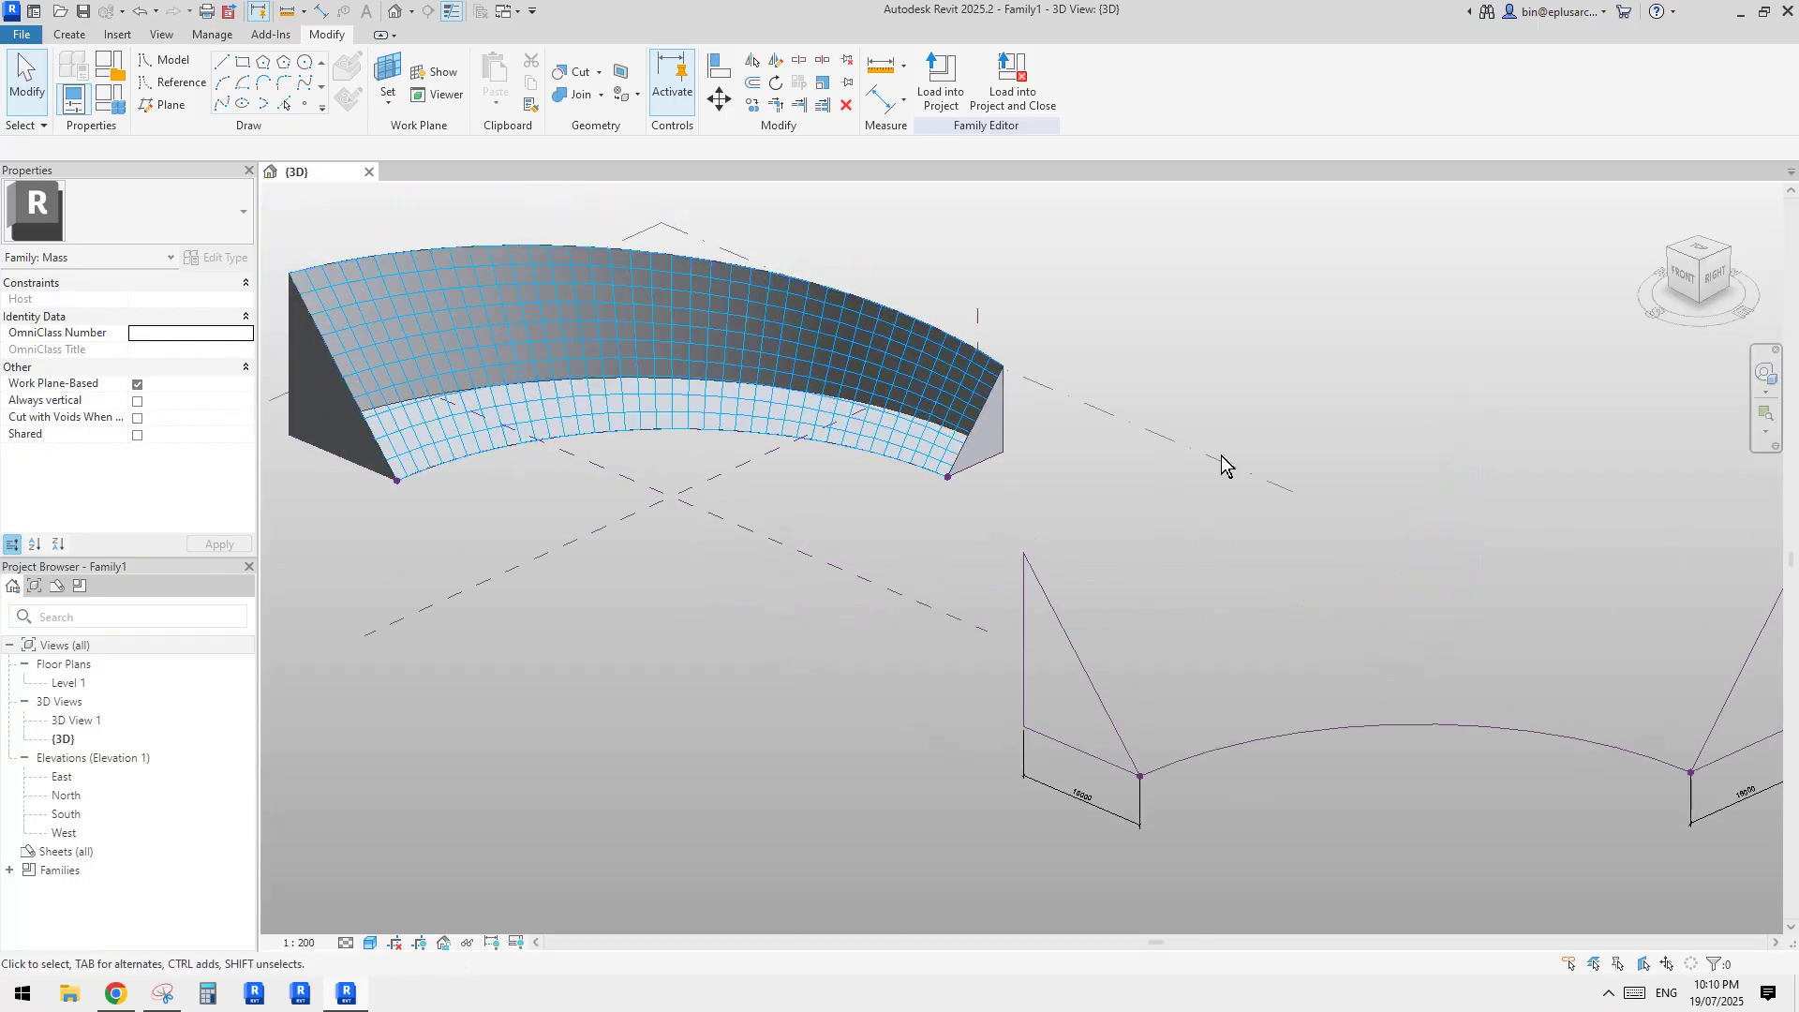
scroll(1307, 551, "down", 1)
middle_click_drag(1307, 551, 1279, 513)
key("Tab")
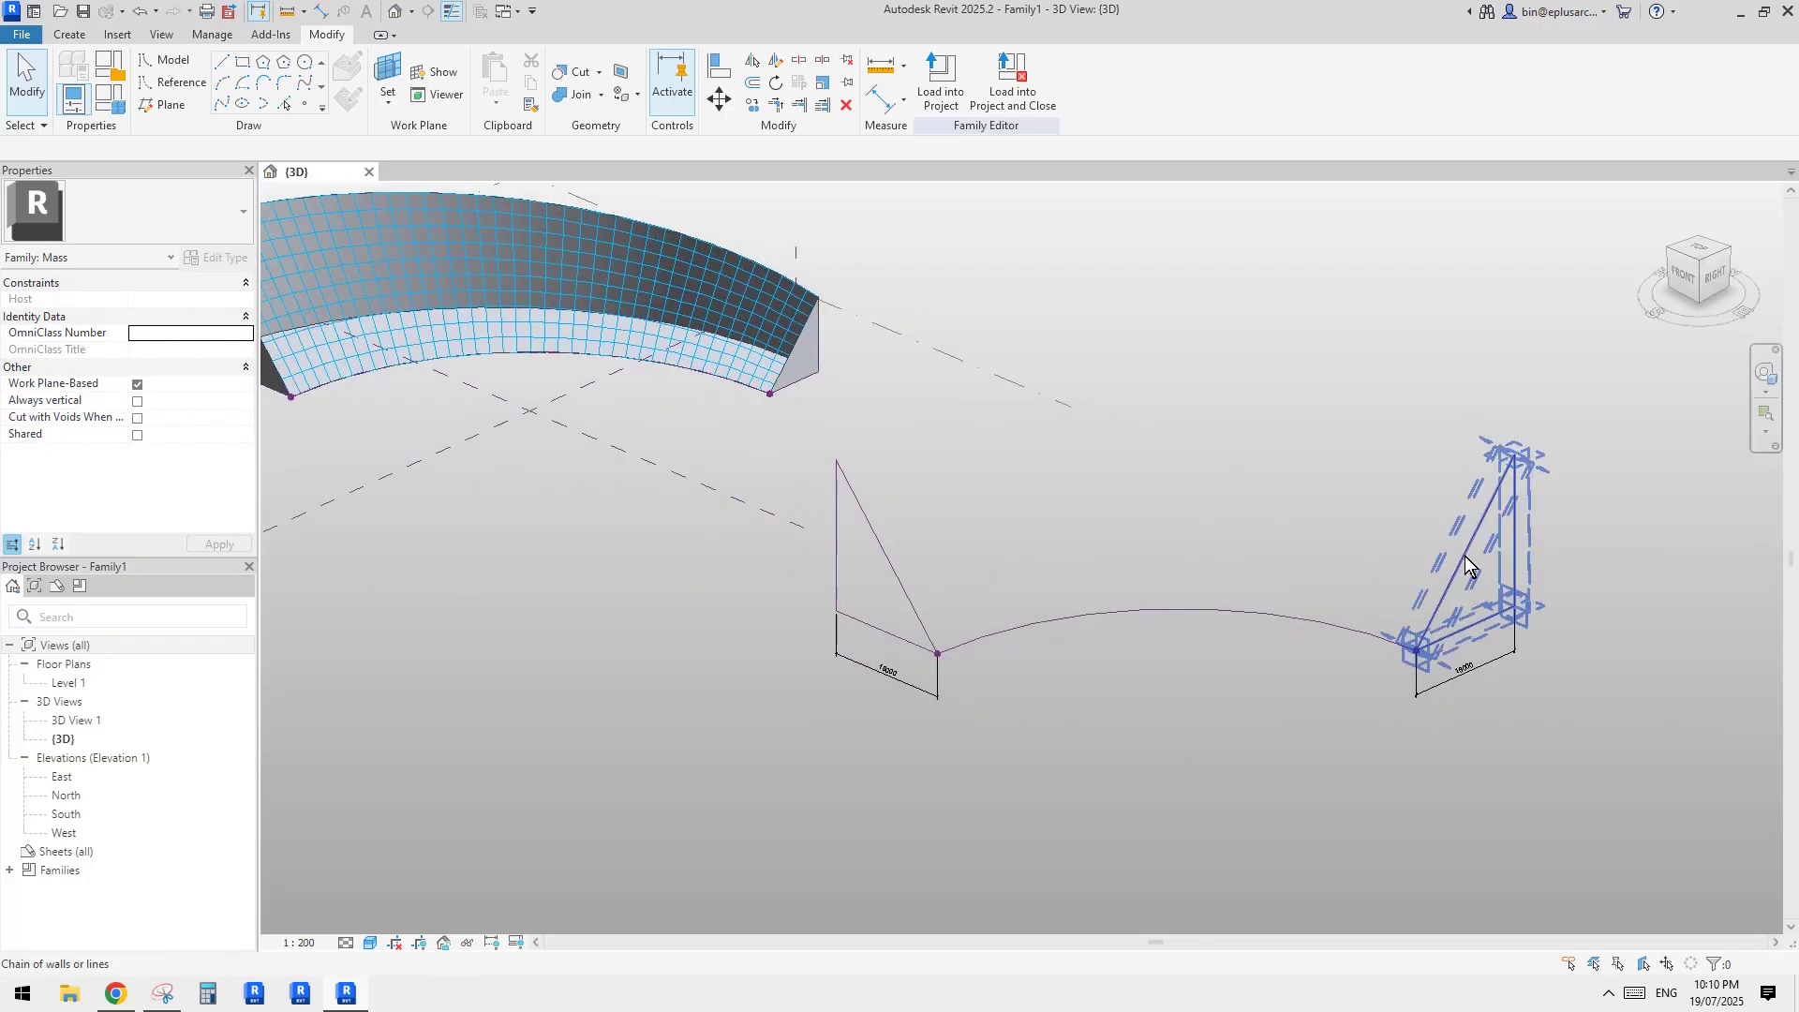
middle_click_drag(1451, 554, 1117, 506, "shift")
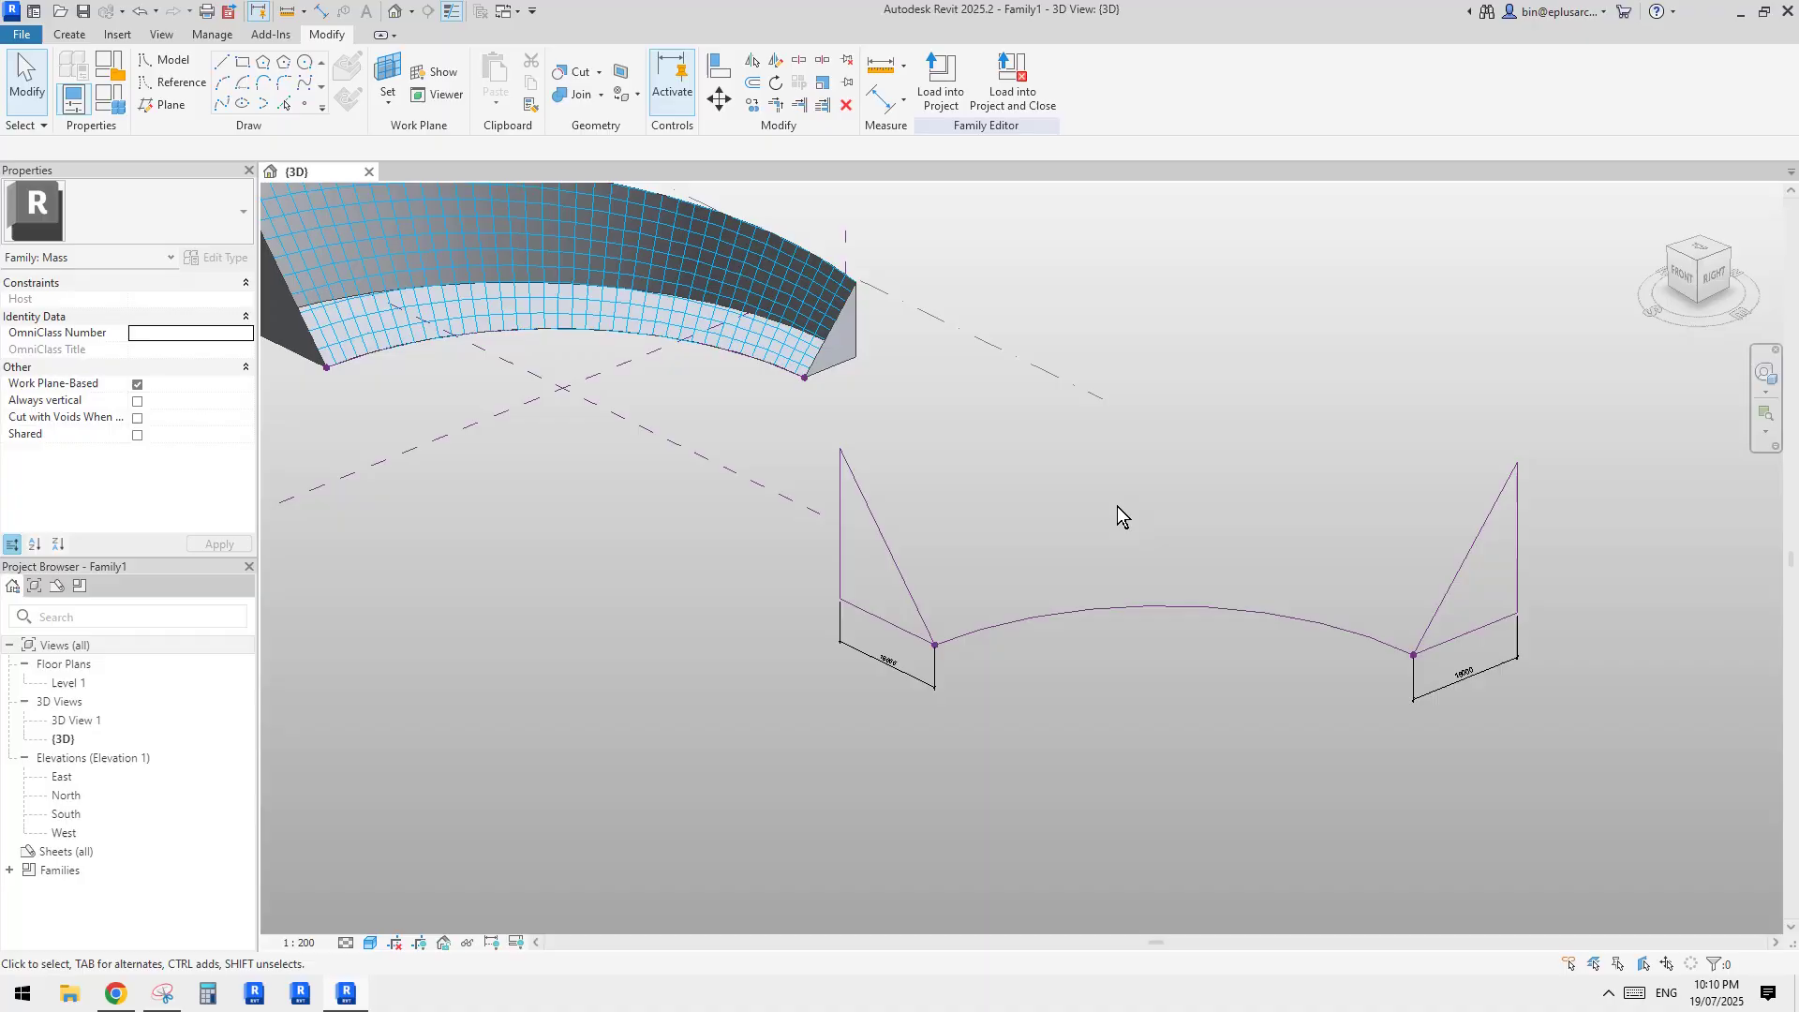
middle_click_drag(1349, 508, 1305, 529)
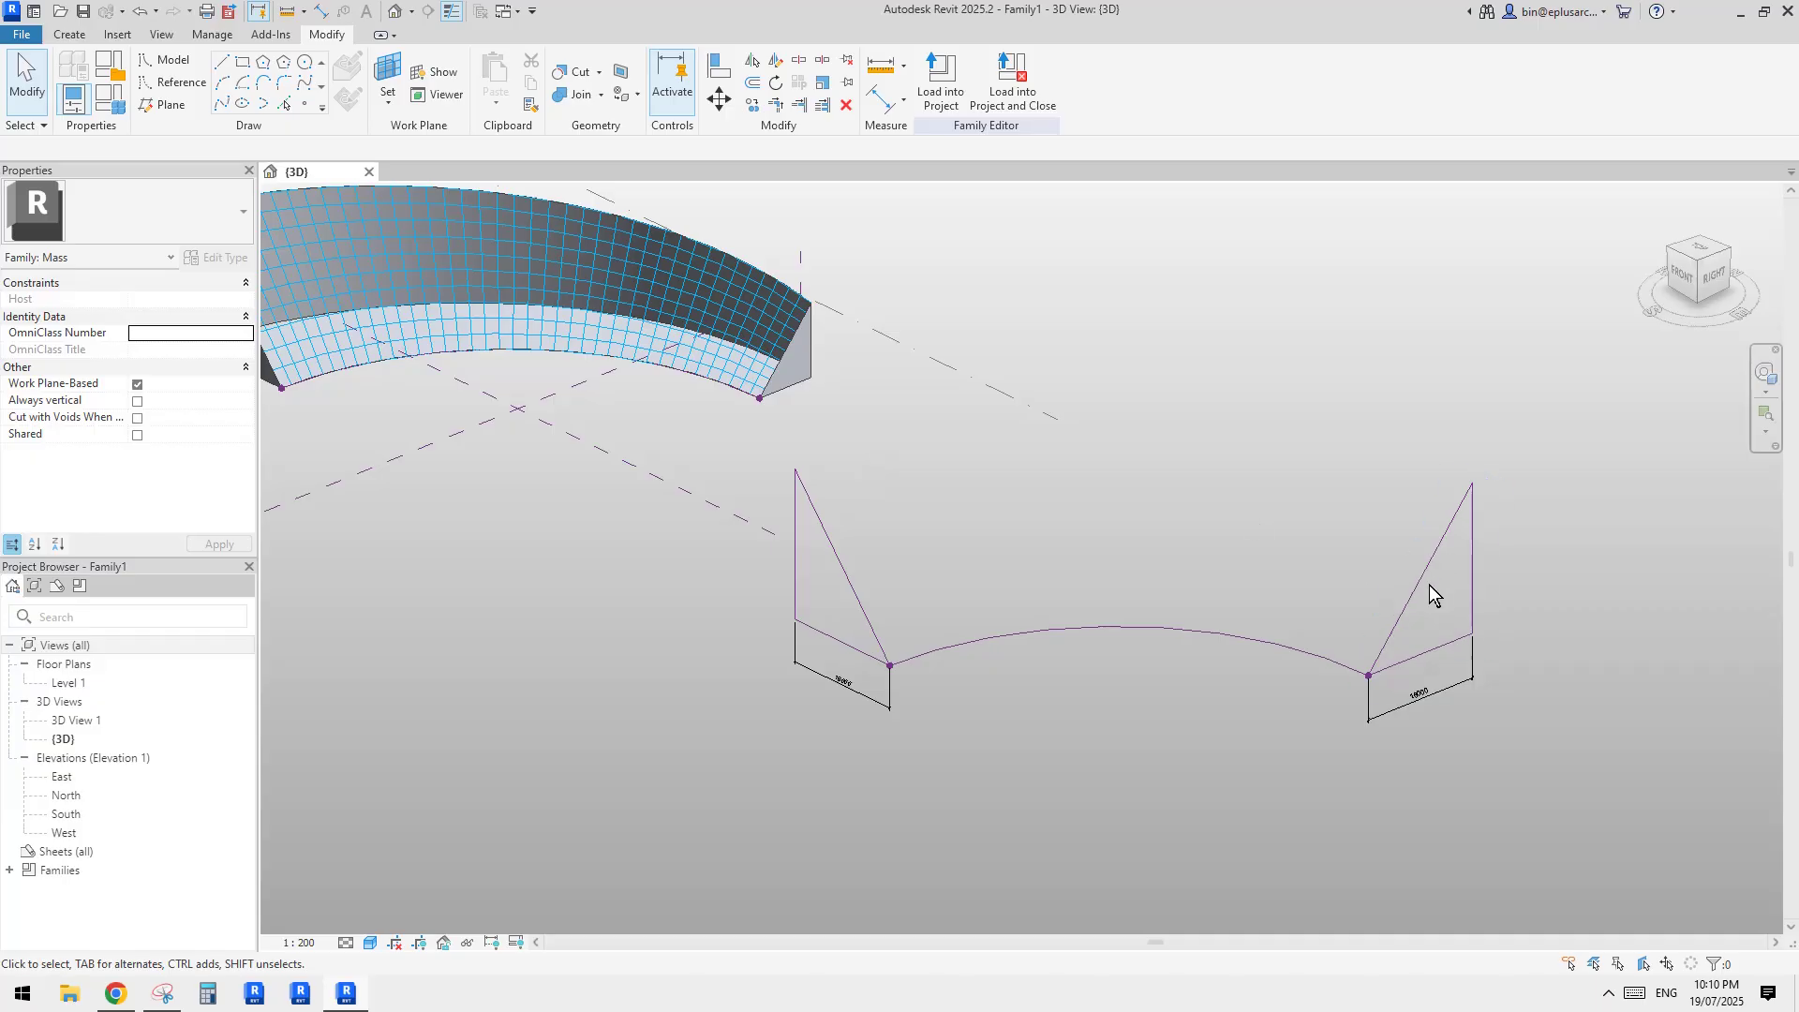
key("Tab")
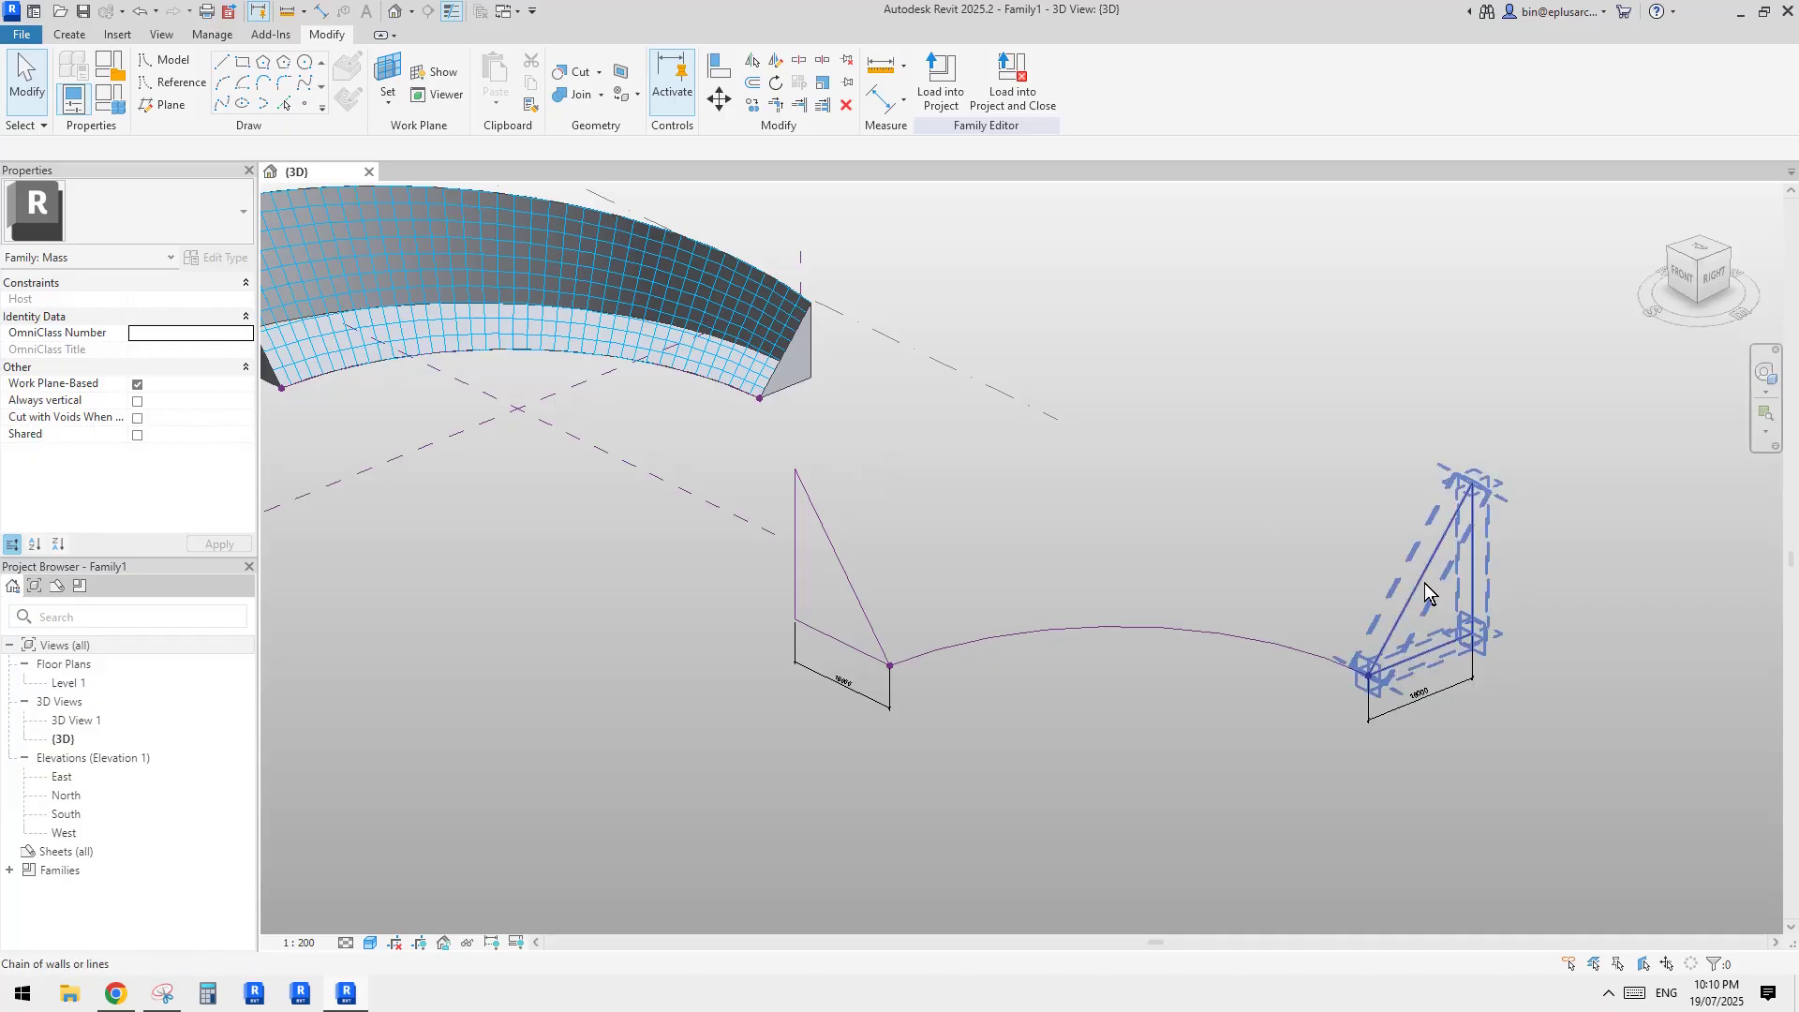
middle_click_drag(1424, 583, 1201, 562, "shift")
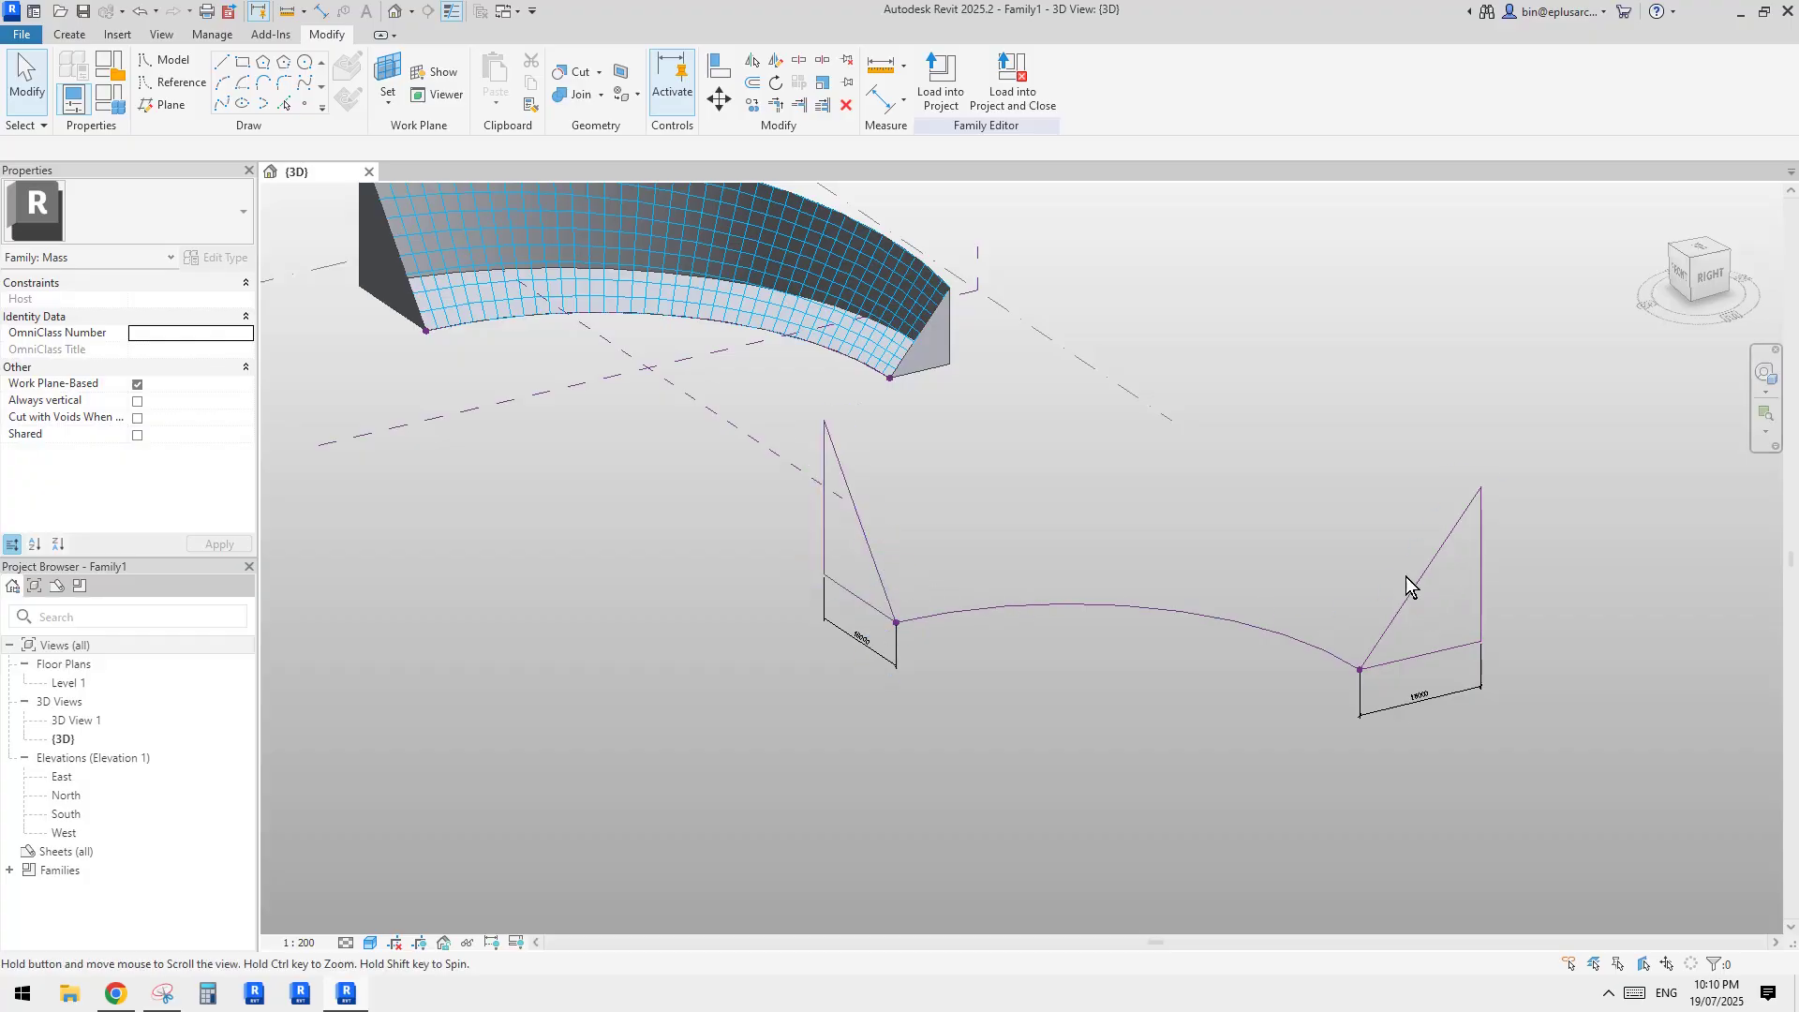
middle_click_drag(1406, 577, 1406, 633, "shift")
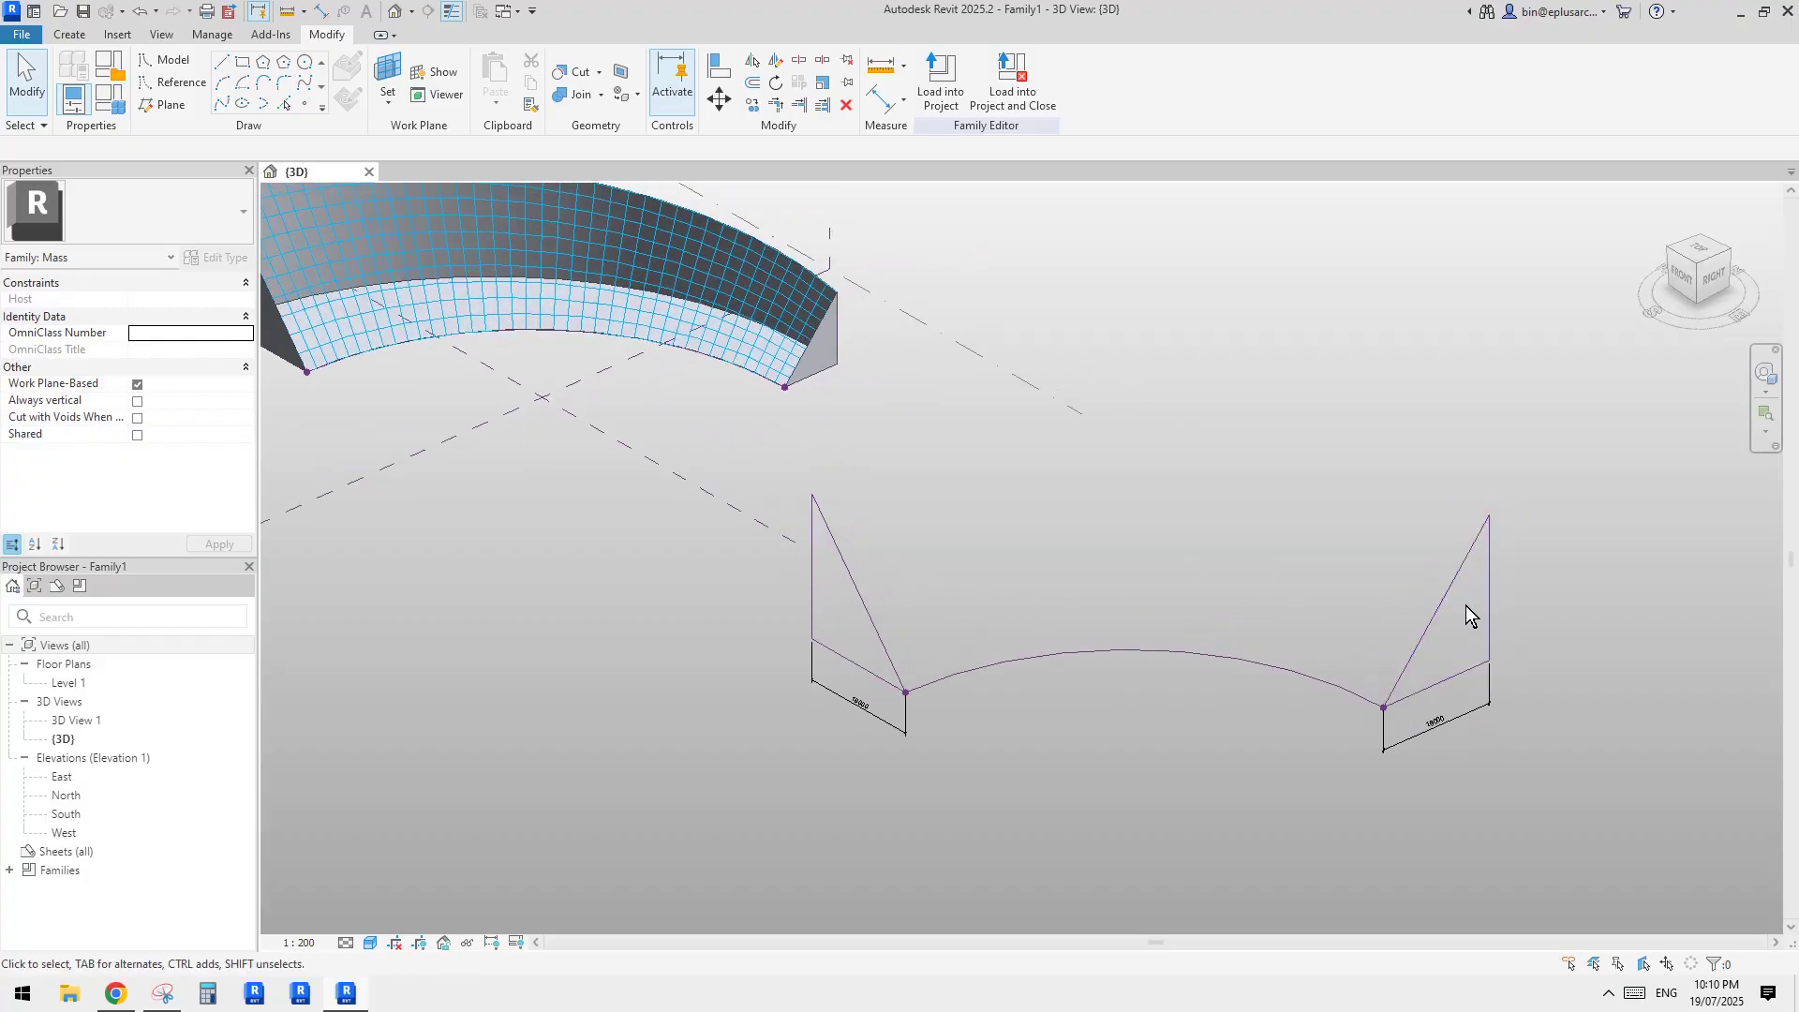
middle_click_drag(1453, 496, 1404, 504)
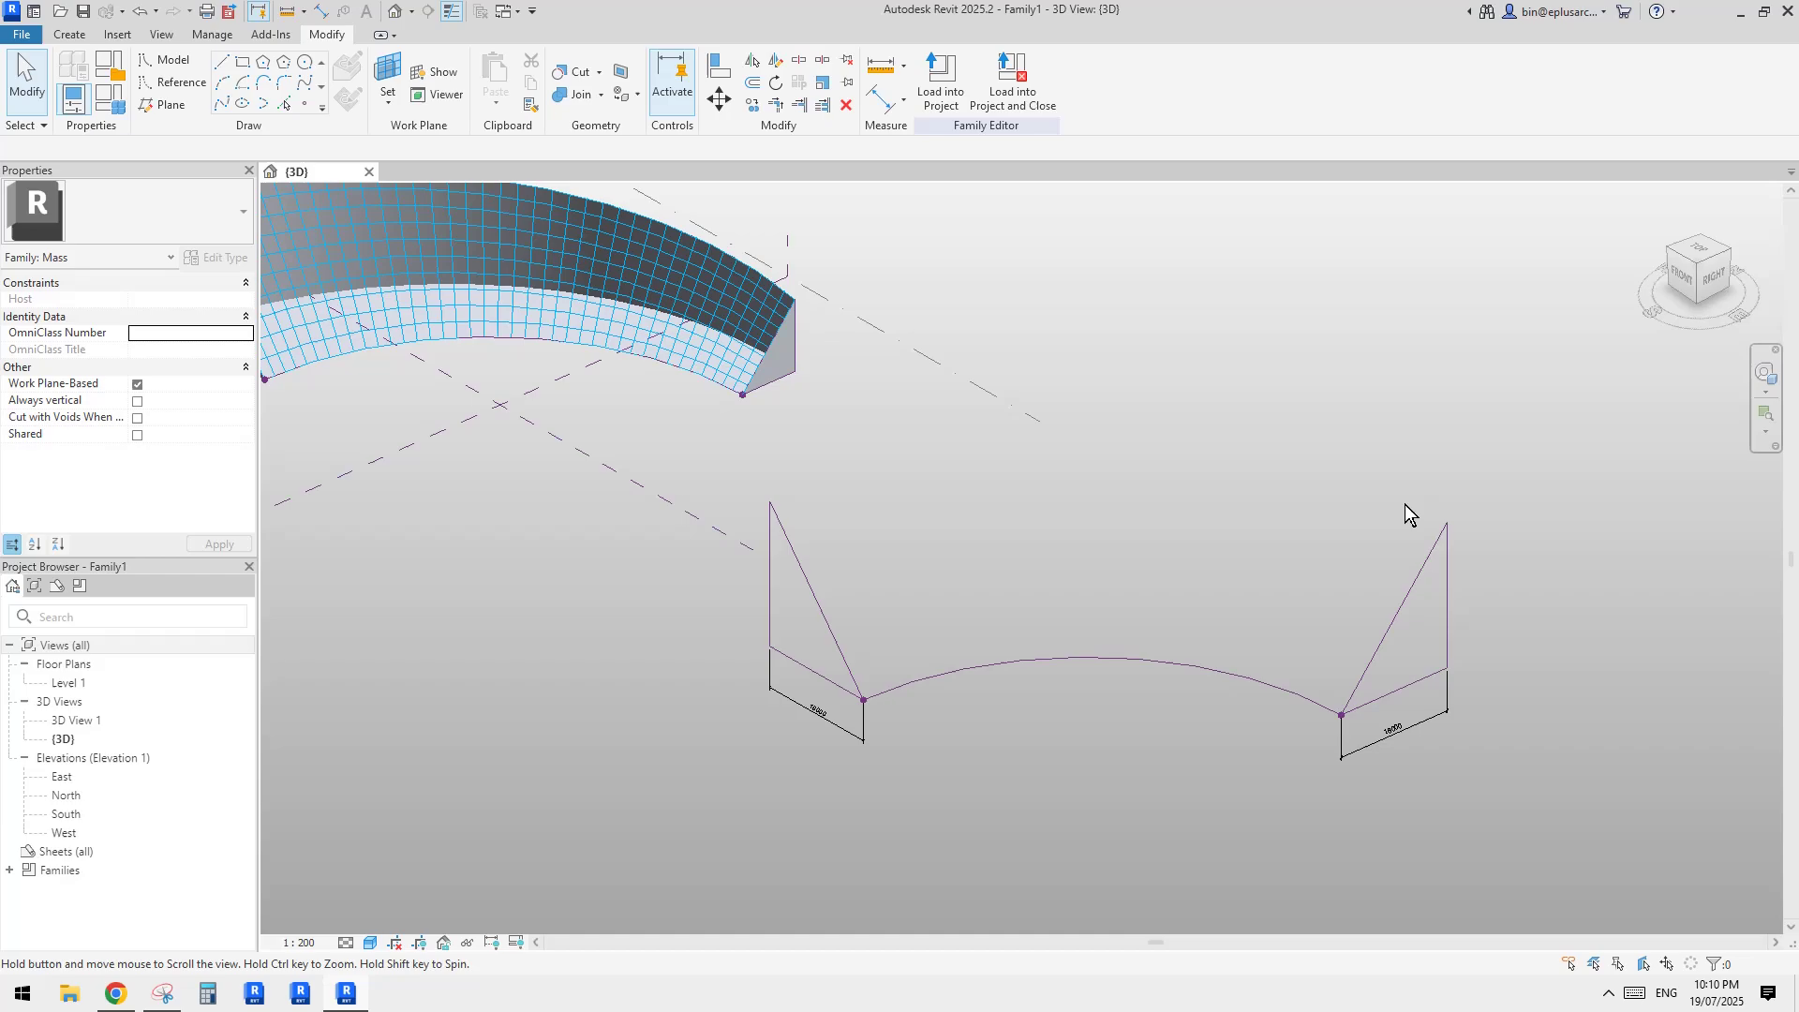
middle_click_drag(1191, 560, 1269, 565)
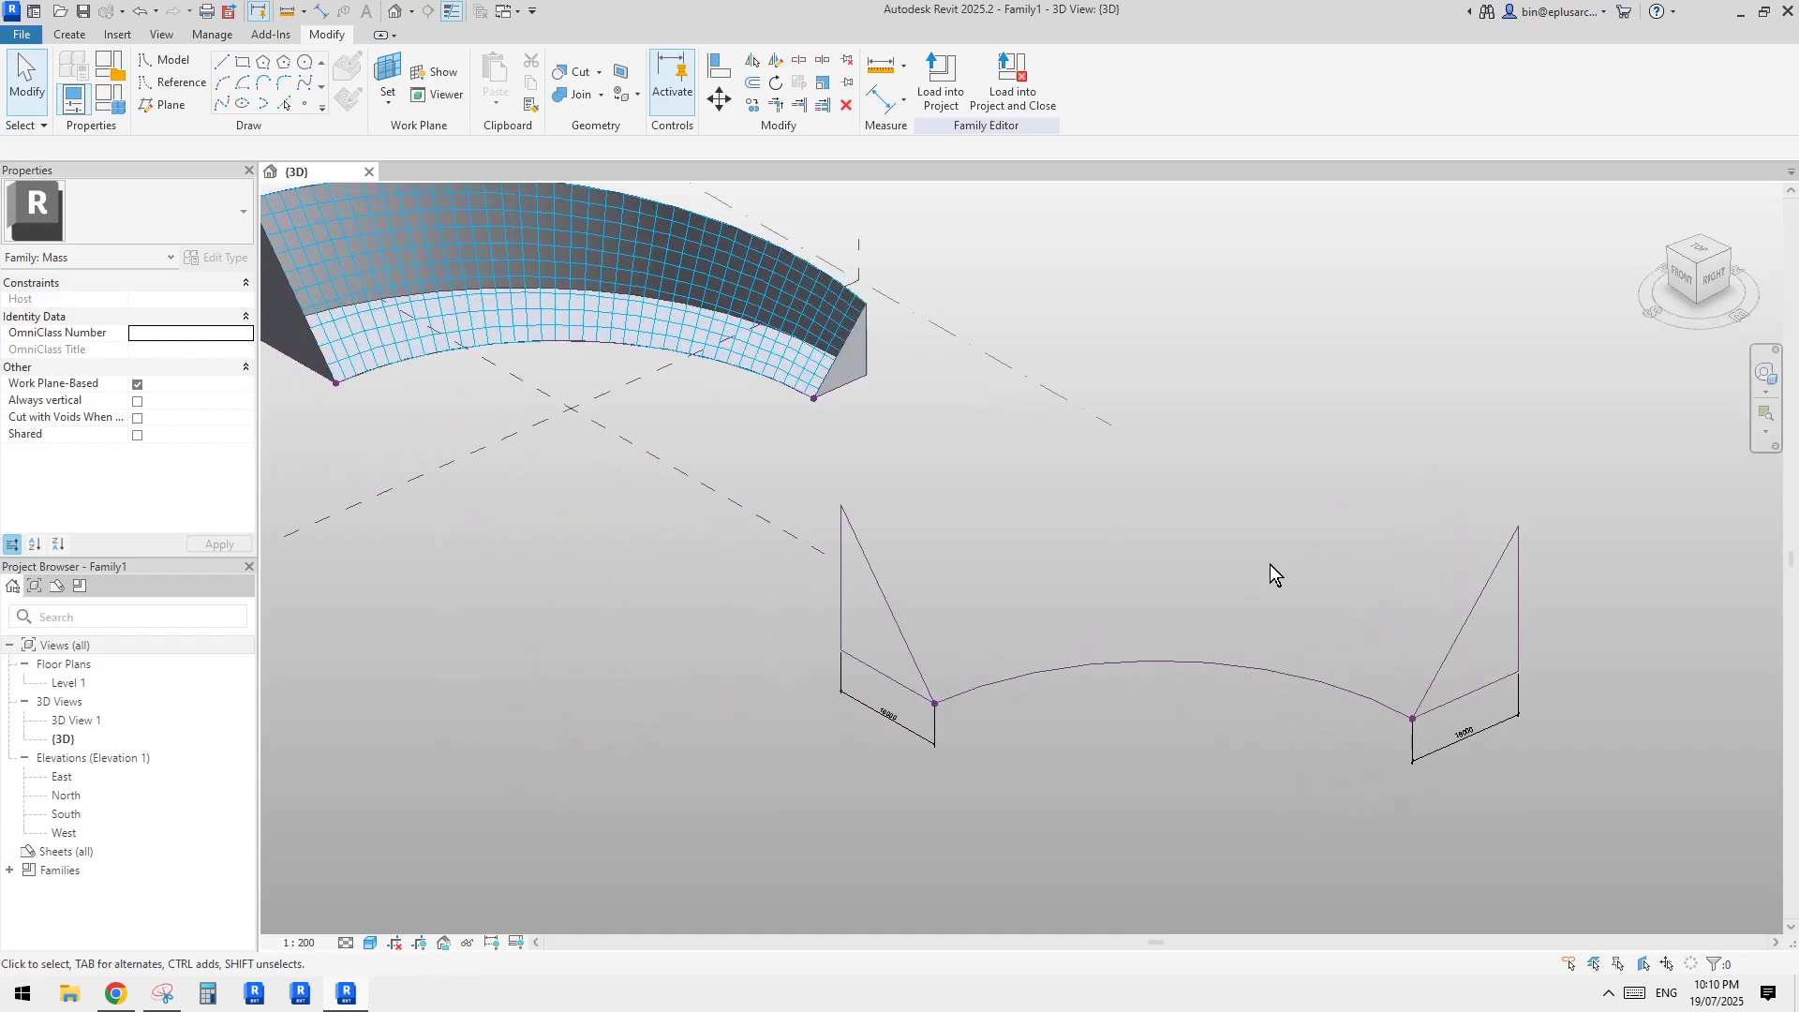
- Measure the base of the original form's smaller end triangle from its vertical line to the arc's endpoint
key("Tab")
left_click(870, 351)
scroll(870, 350, "up", 3)
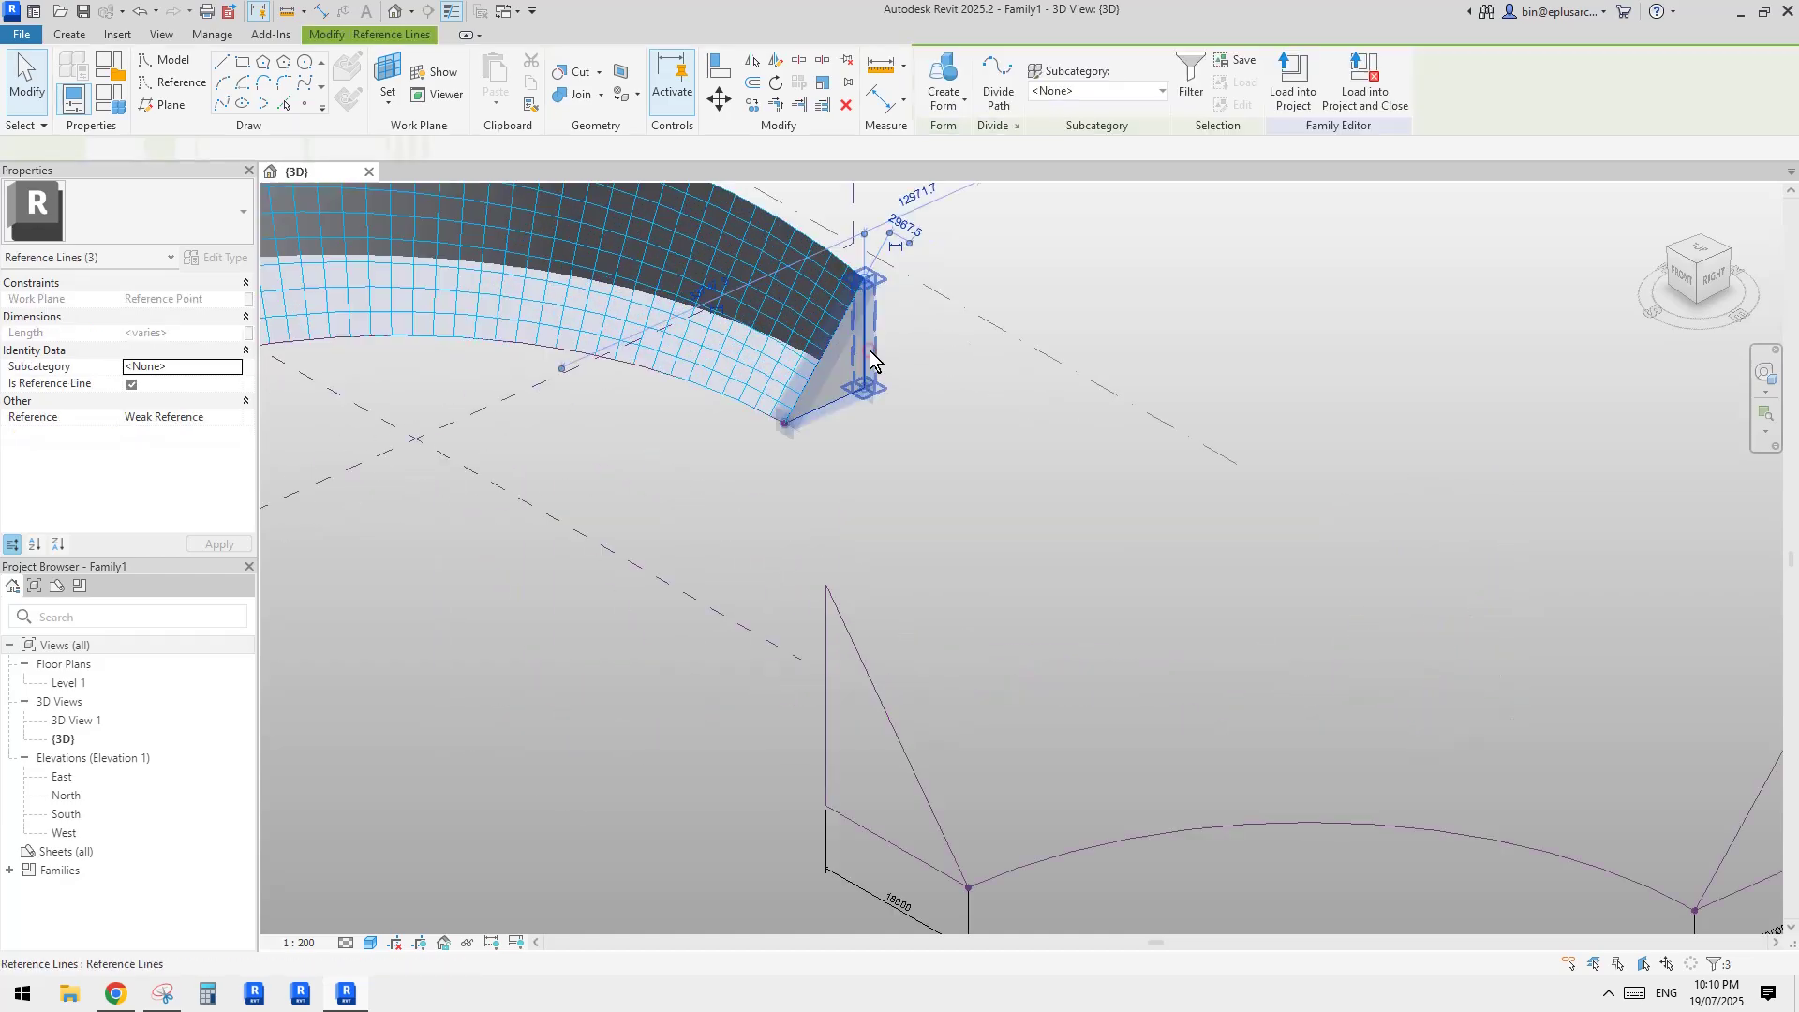
left_click_drag(850, 241, 900, 429)
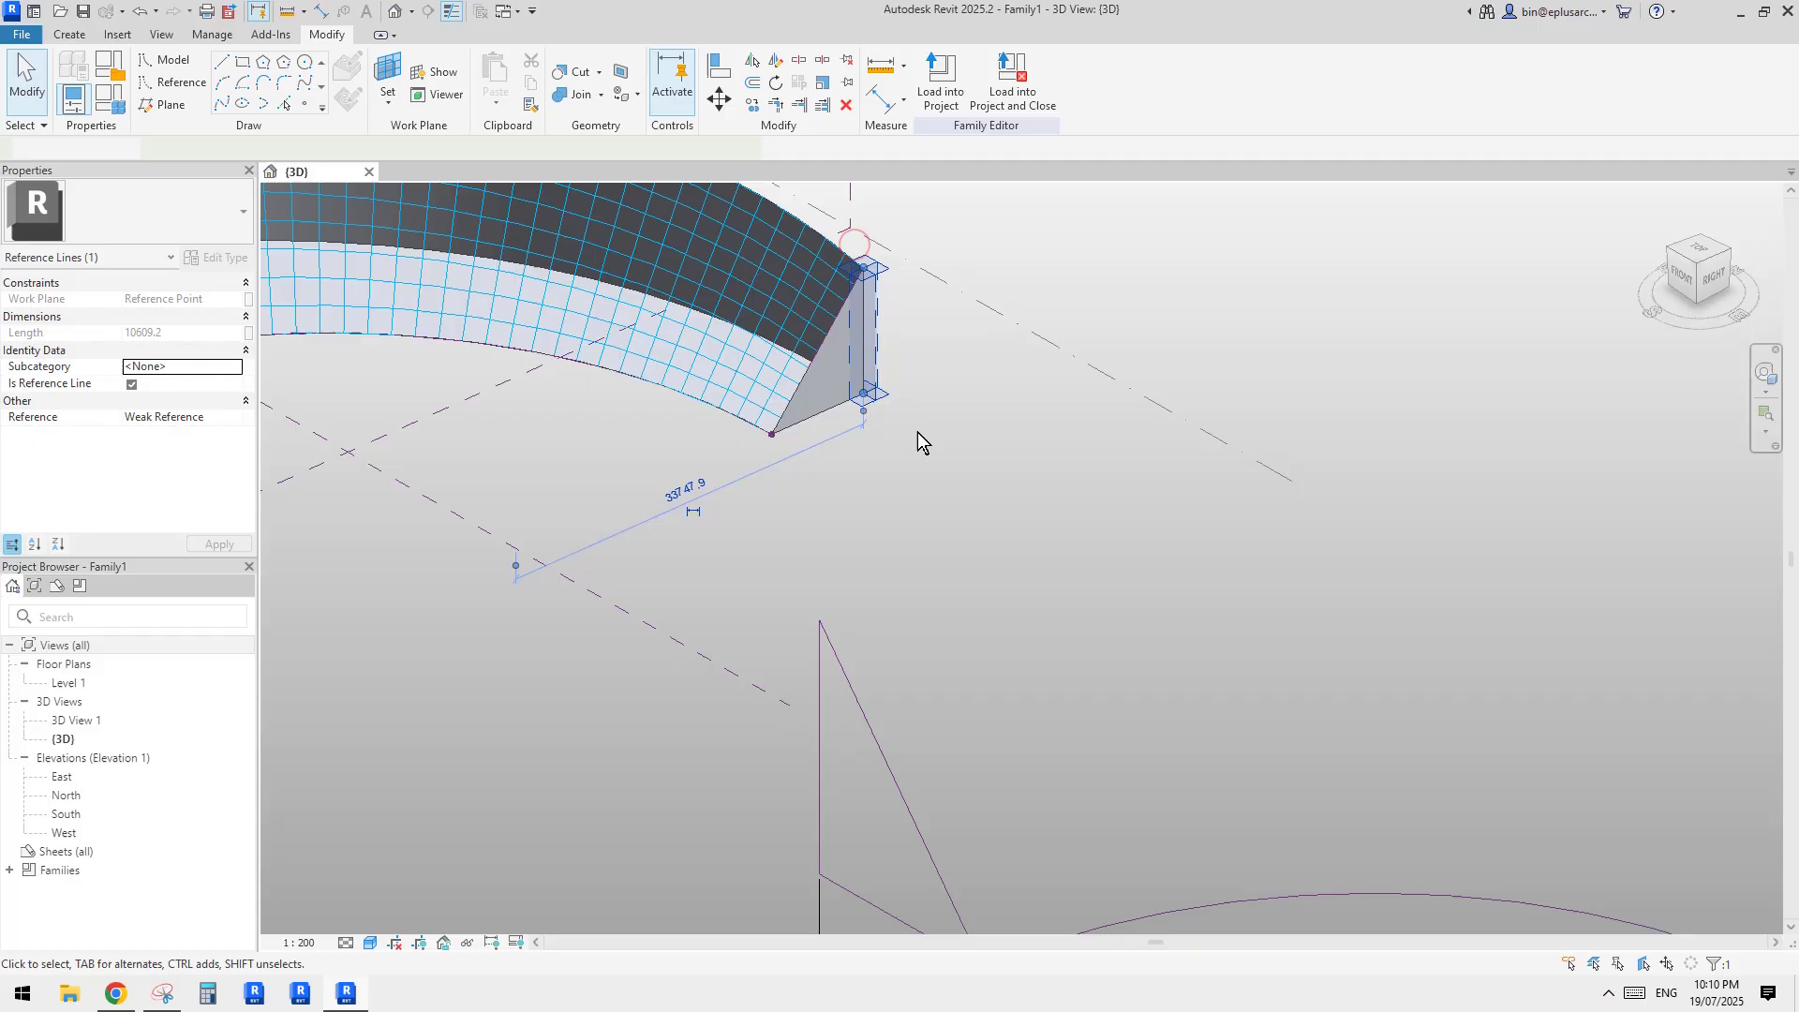
scroll(726, 467, "up", 2)
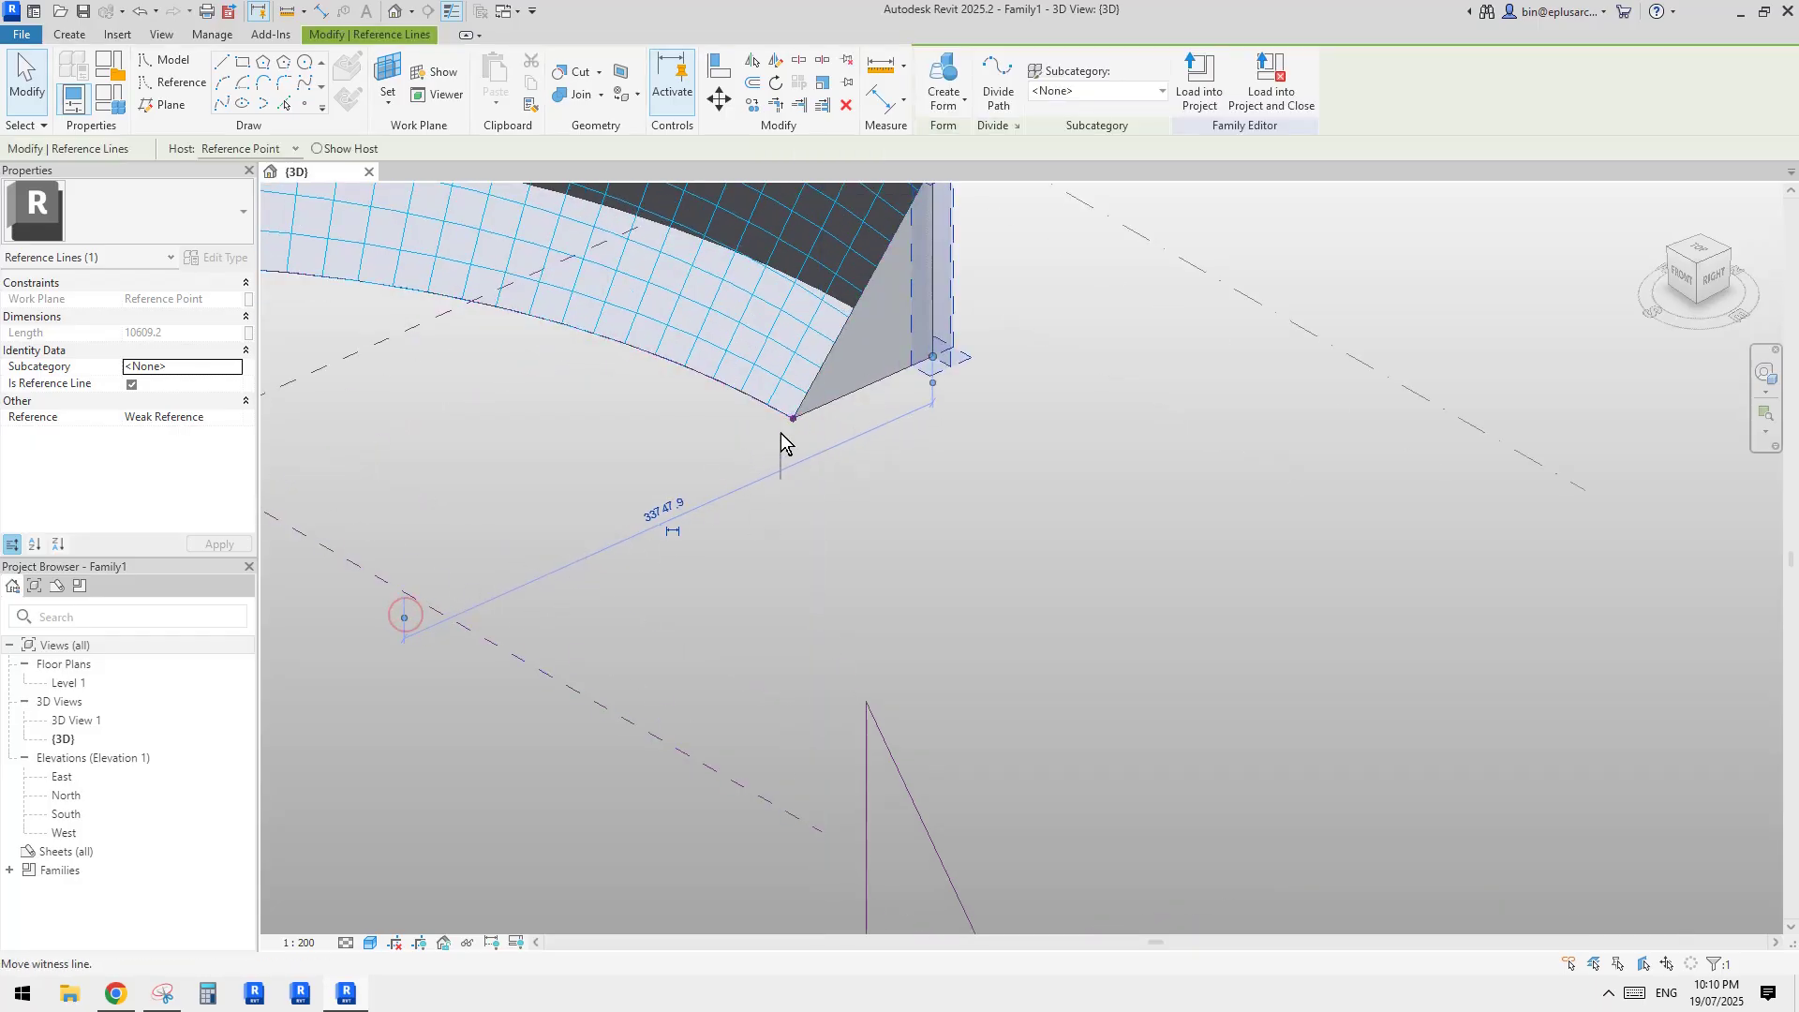
left_click_drag(781, 433, 793, 419)
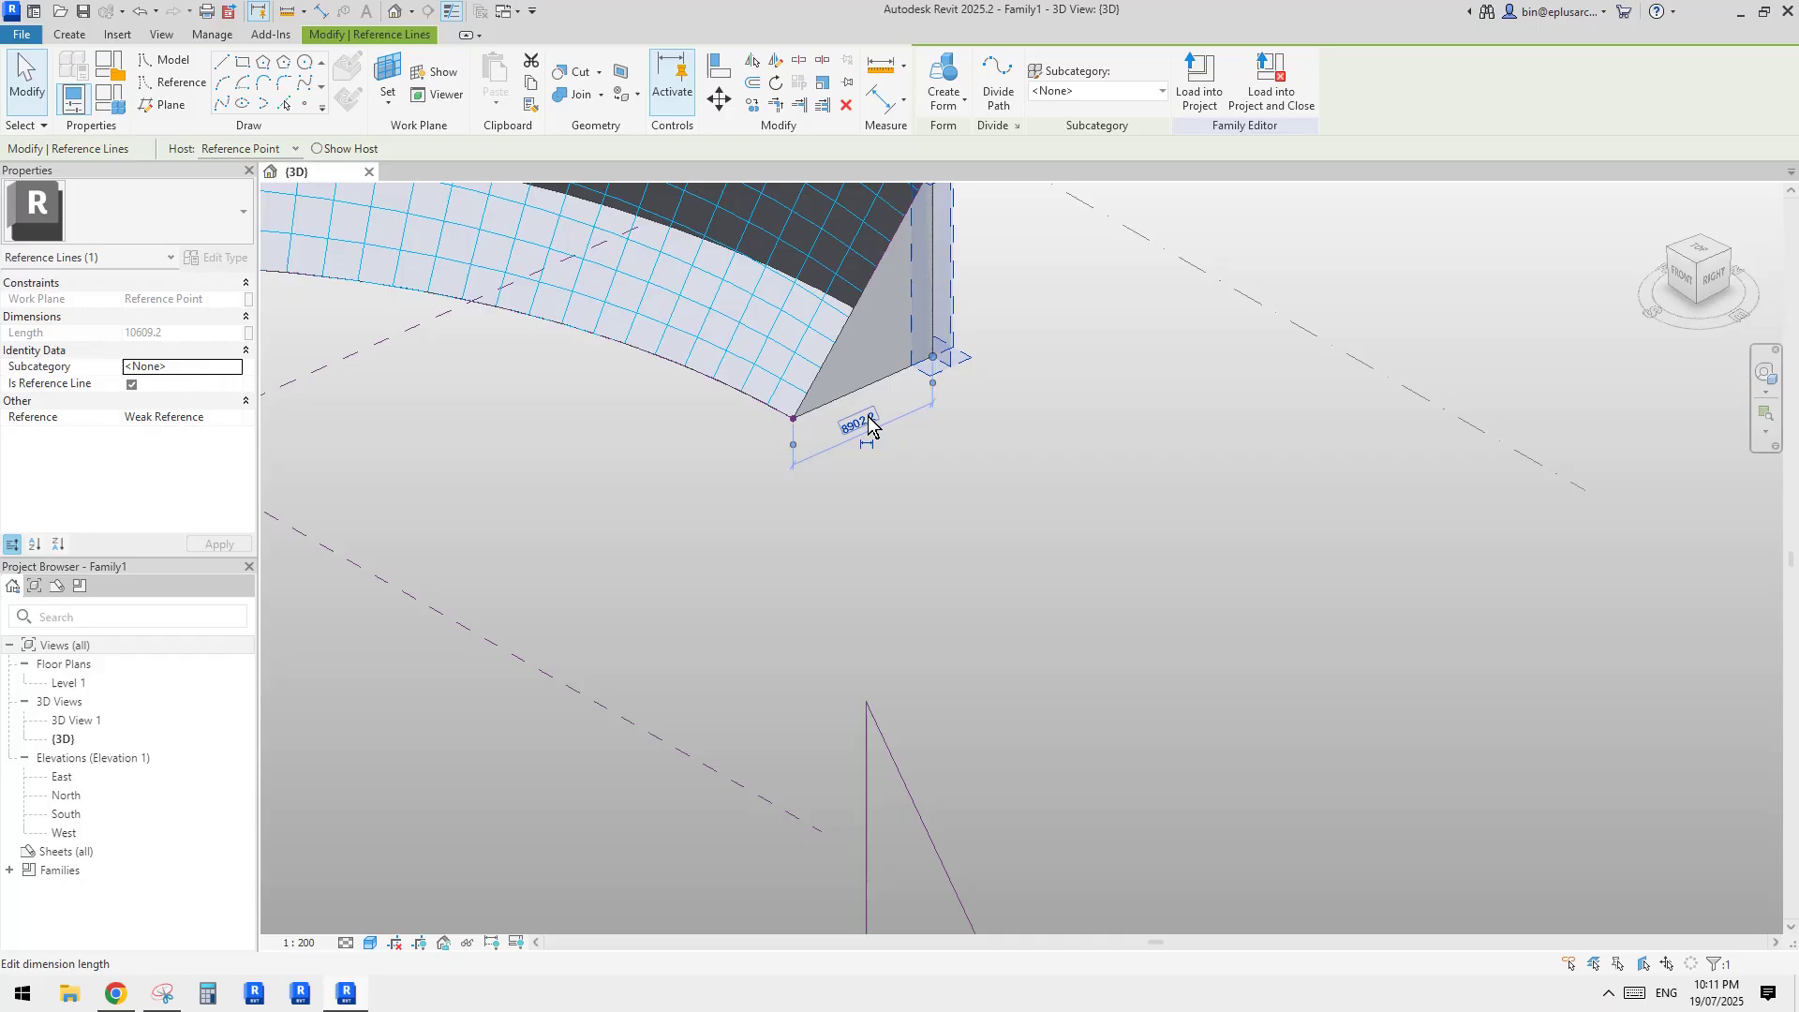
left_click(864, 424)
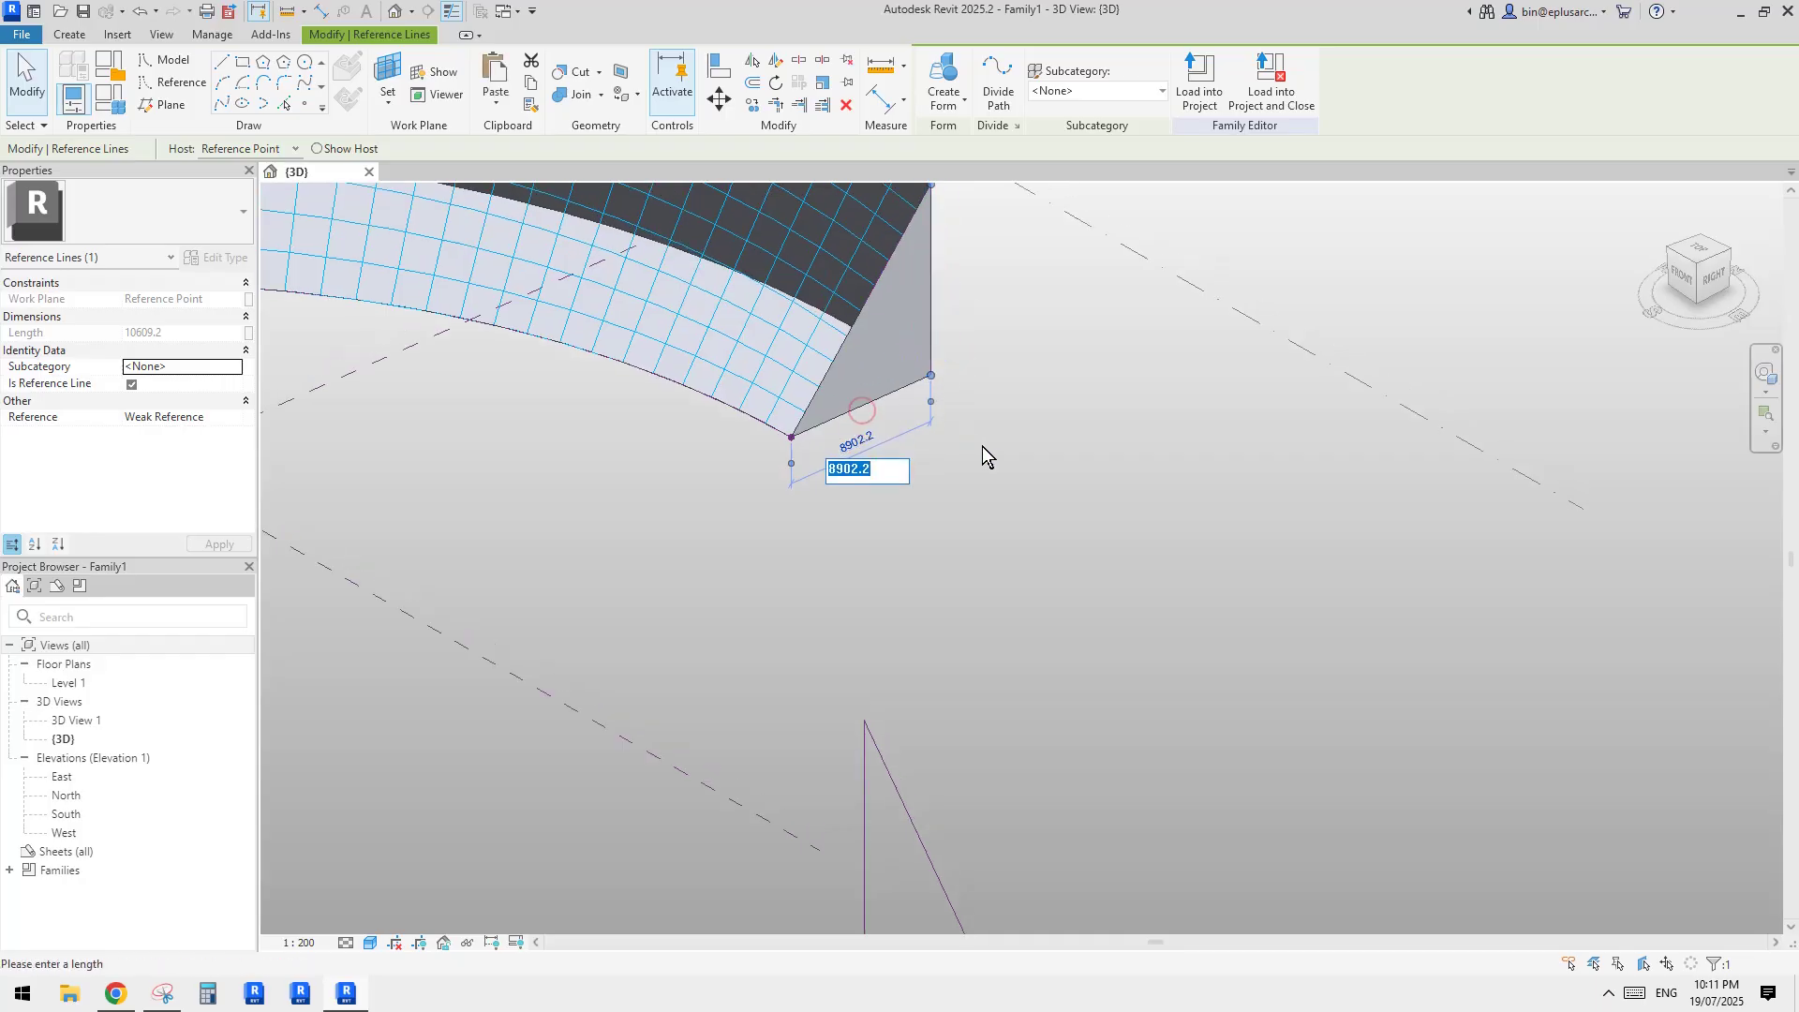
left_click(991, 448)
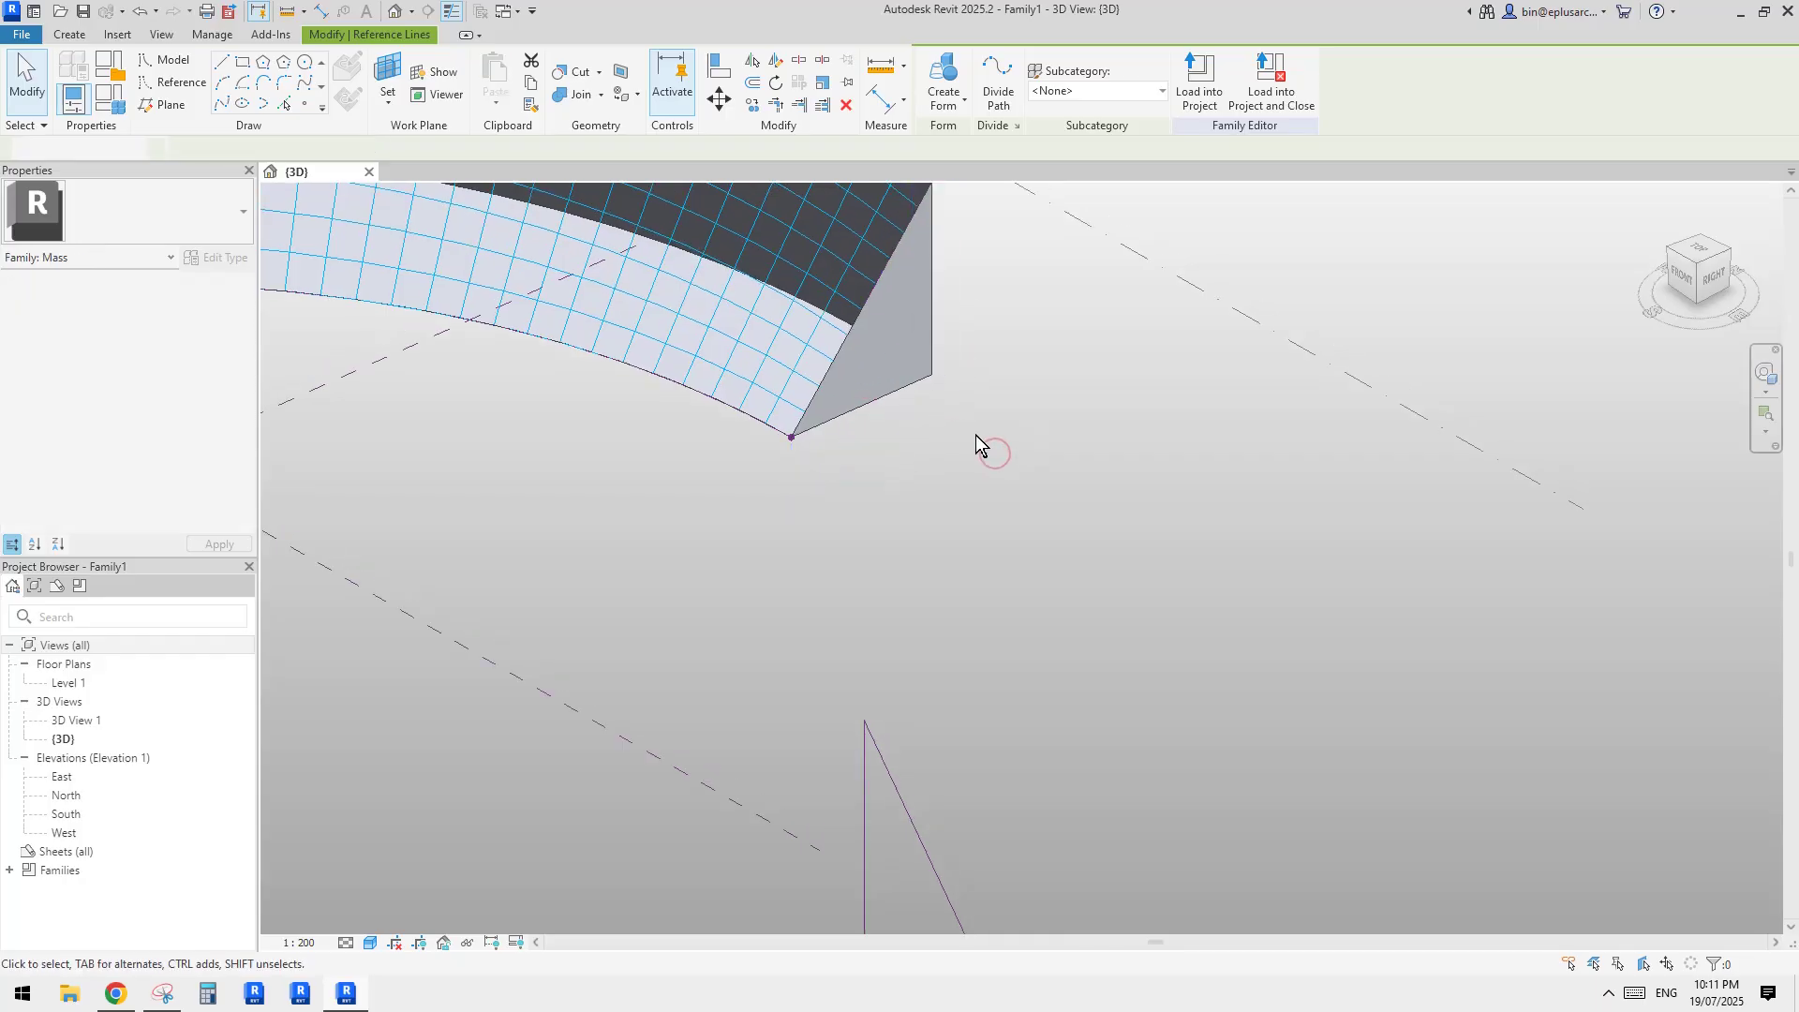
- Copy the vertical reference line of the resized end triangle 9000 along the base to its midpoint
scroll(976, 435, "down", 5)
scroll(1300, 604, "up", 6)
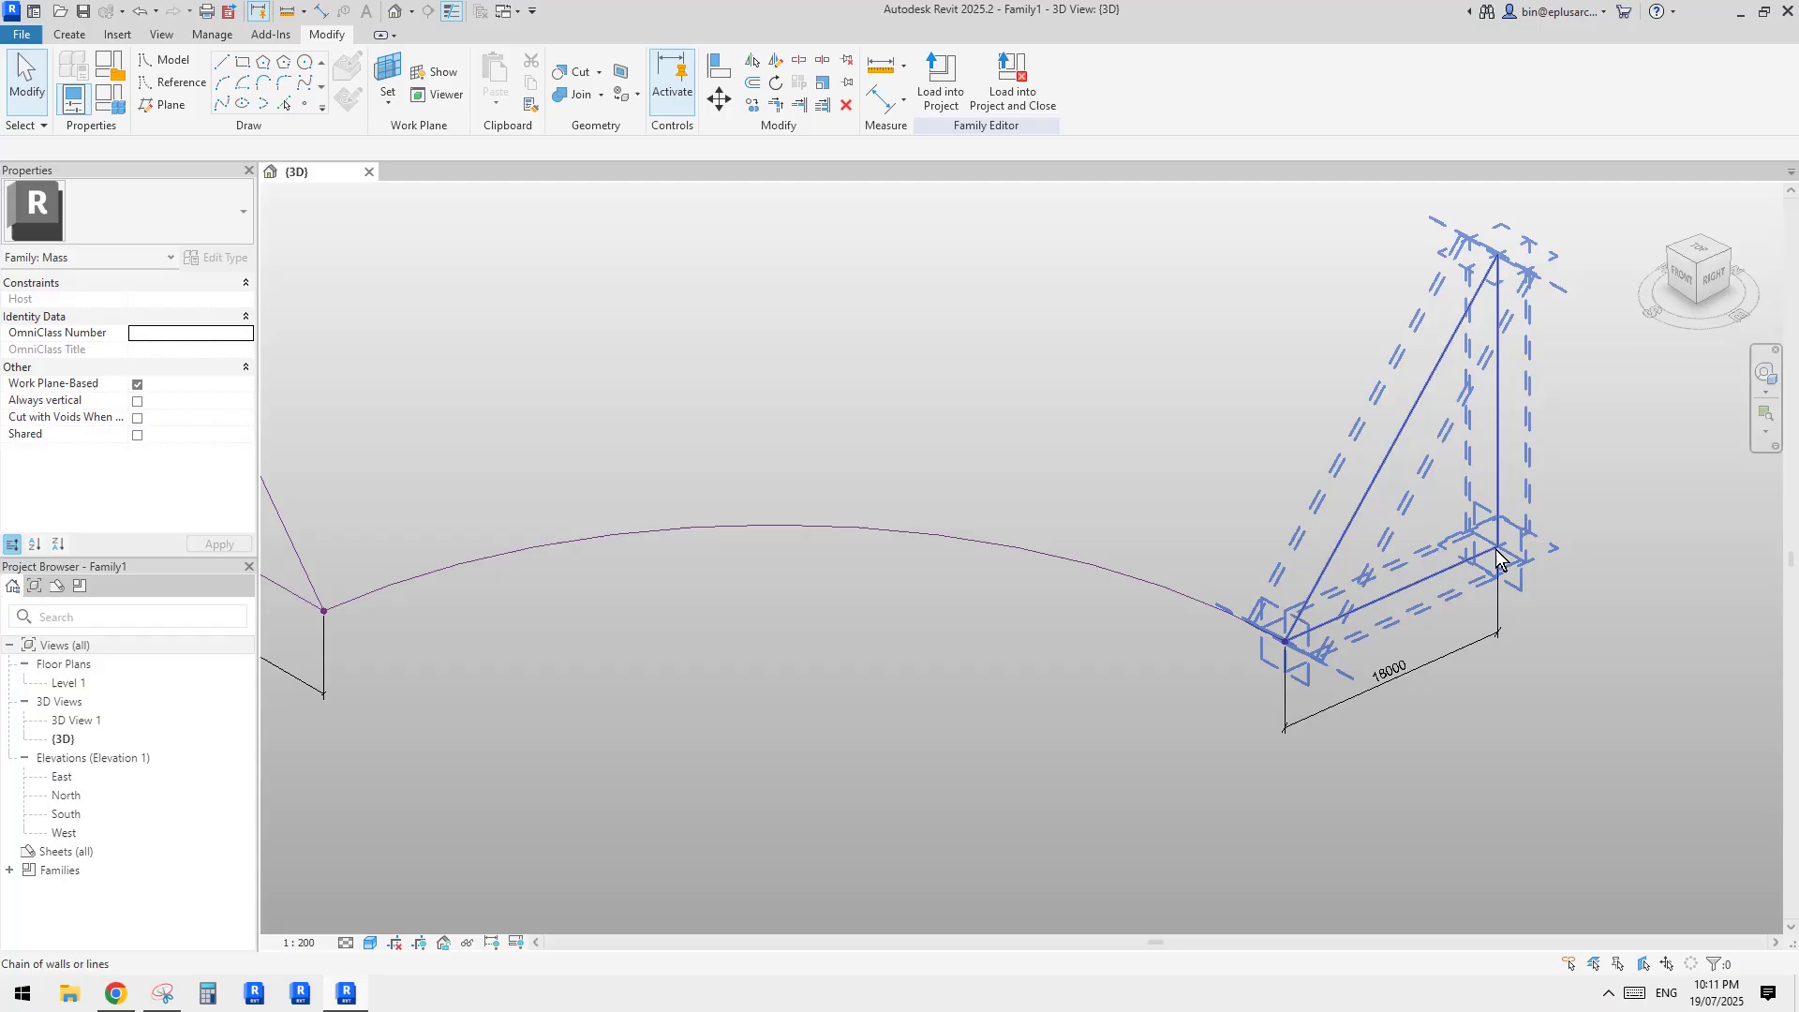
left_click(1496, 549)
left_click(1528, 492)
middle_click_drag(1526, 500, 1517, 510)
left_click(1479, 506)
key("c")
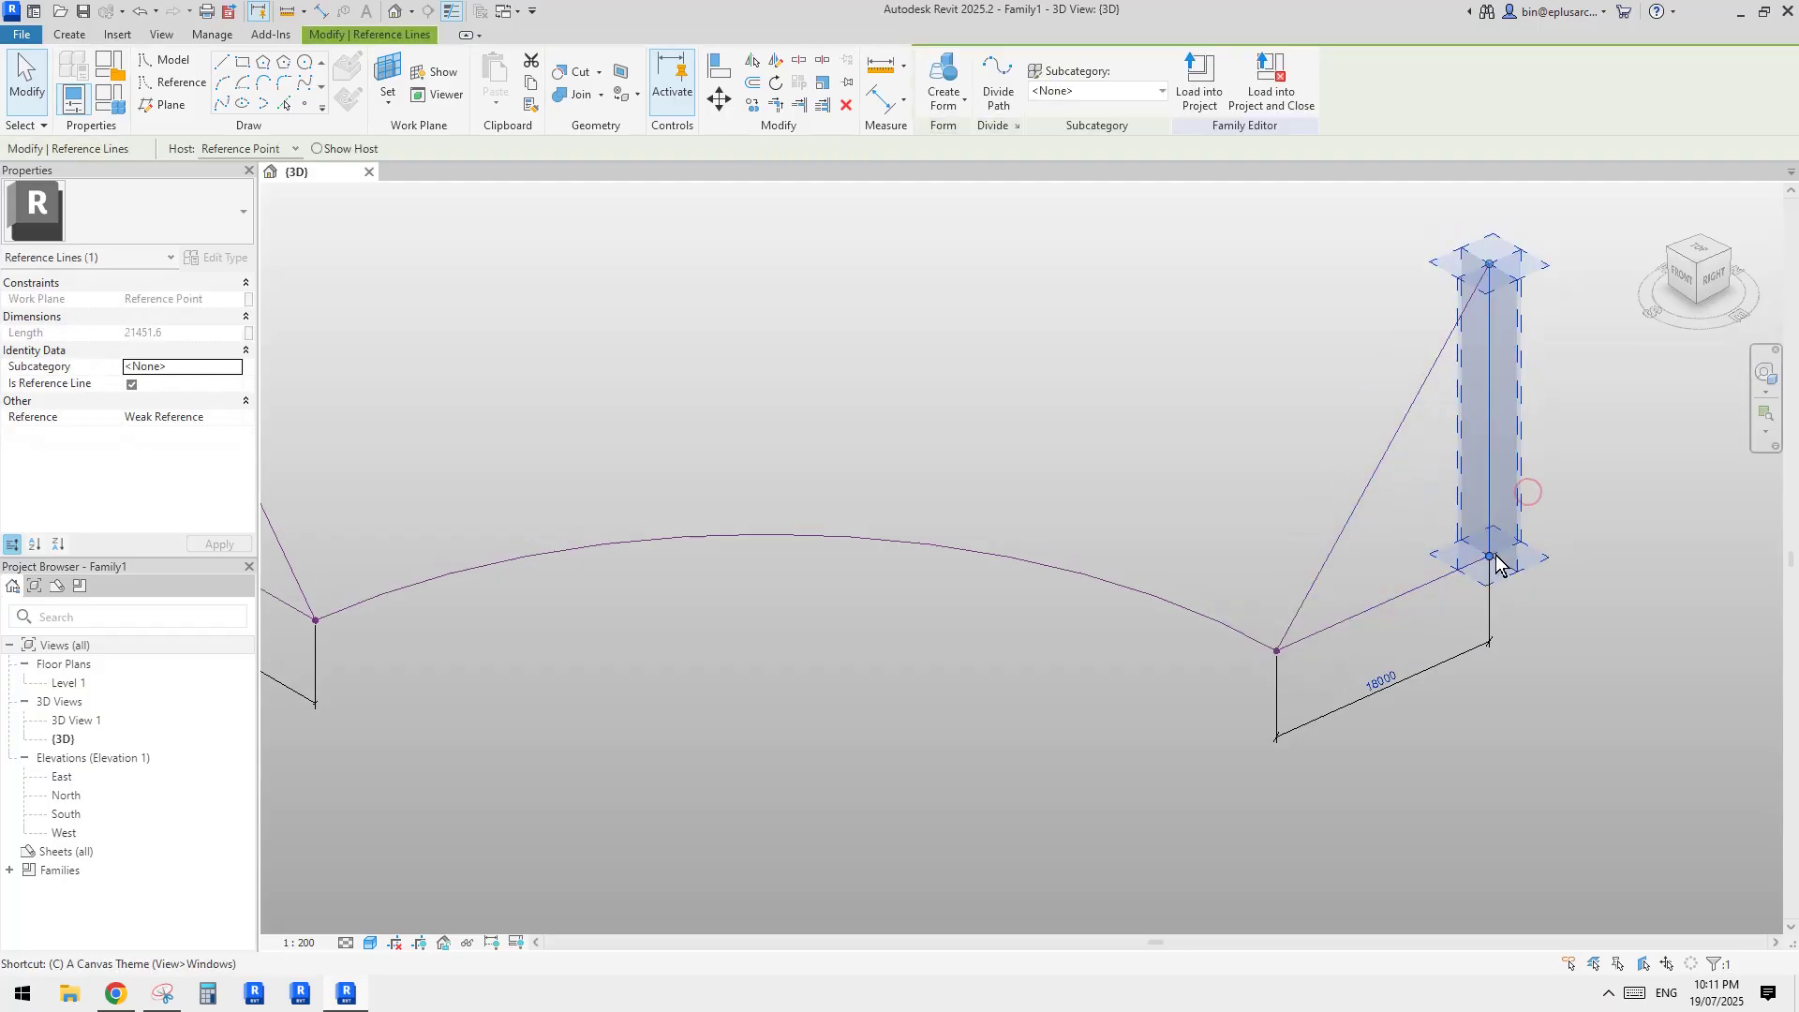
key("m")
key("v")
left_click(1492, 558)
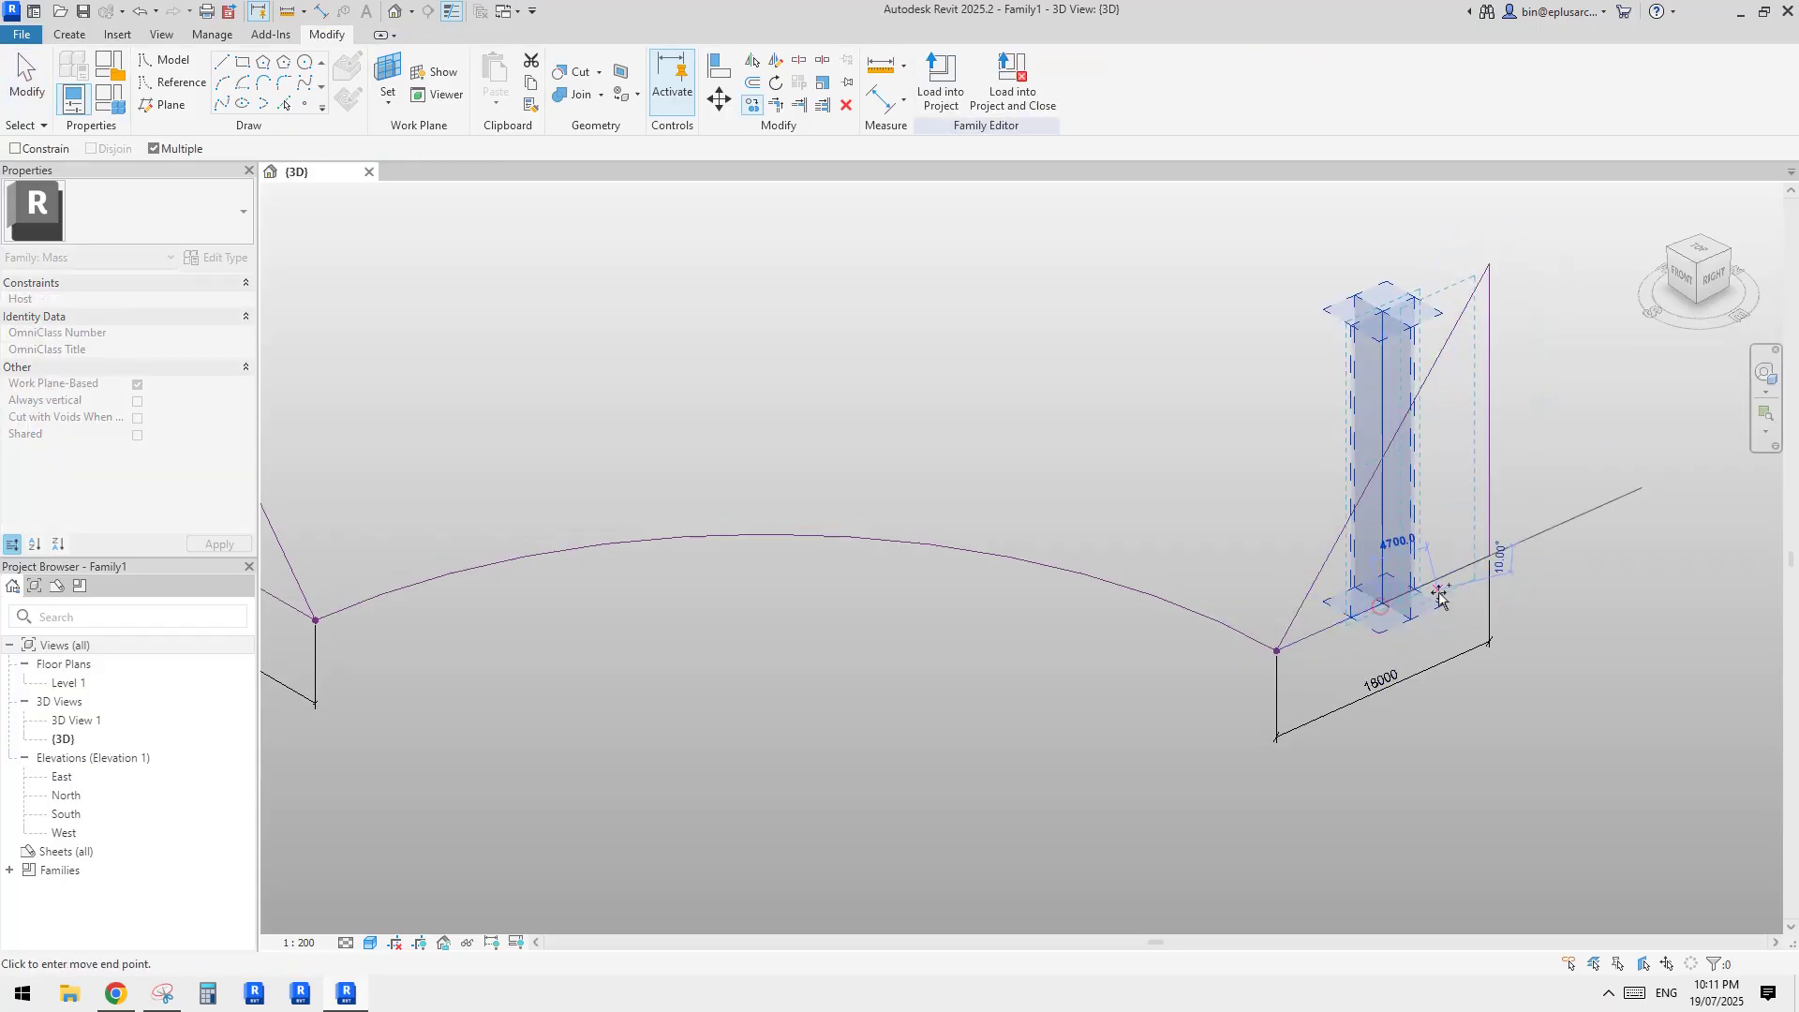
key("Escape")
key("Escape")
- Shorten the copied vertical reference line so its upper end meets the triangle's sloping line
left_click(1386, 486)
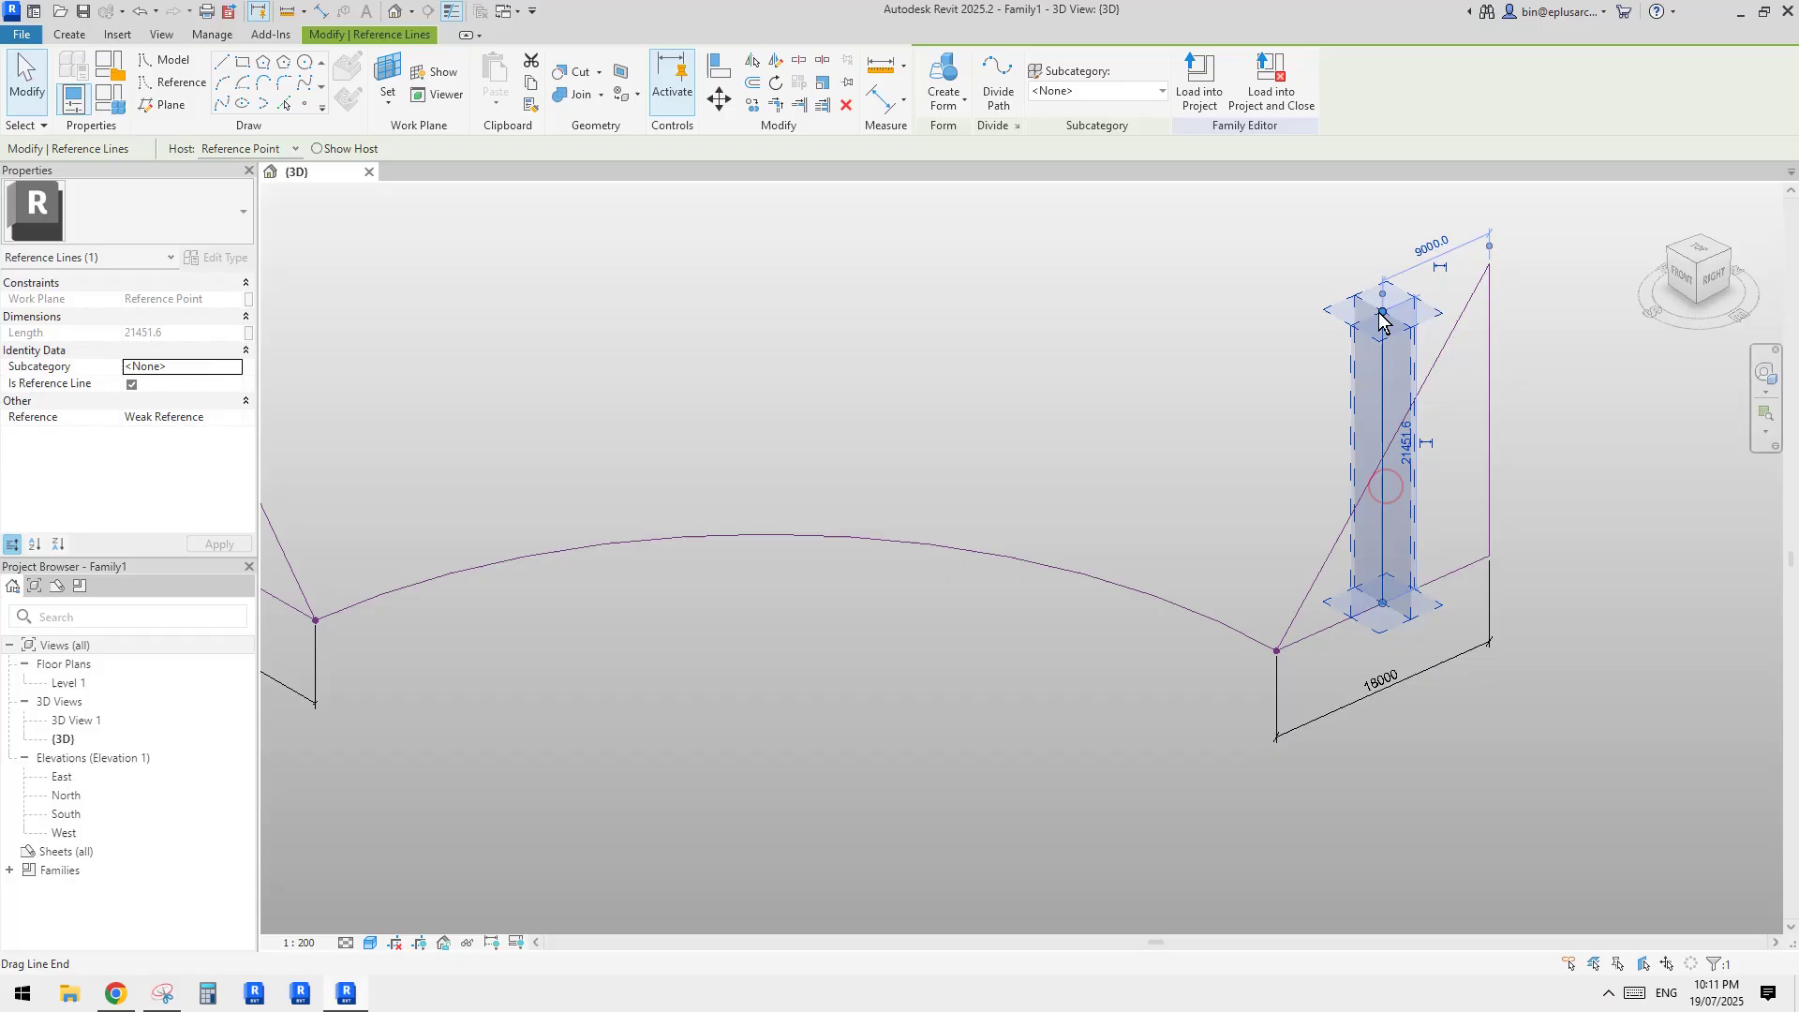
left_click_drag(1381, 409, 1383, 457)
left_click(1441, 452)
scroll(1397, 468, "down", 1)
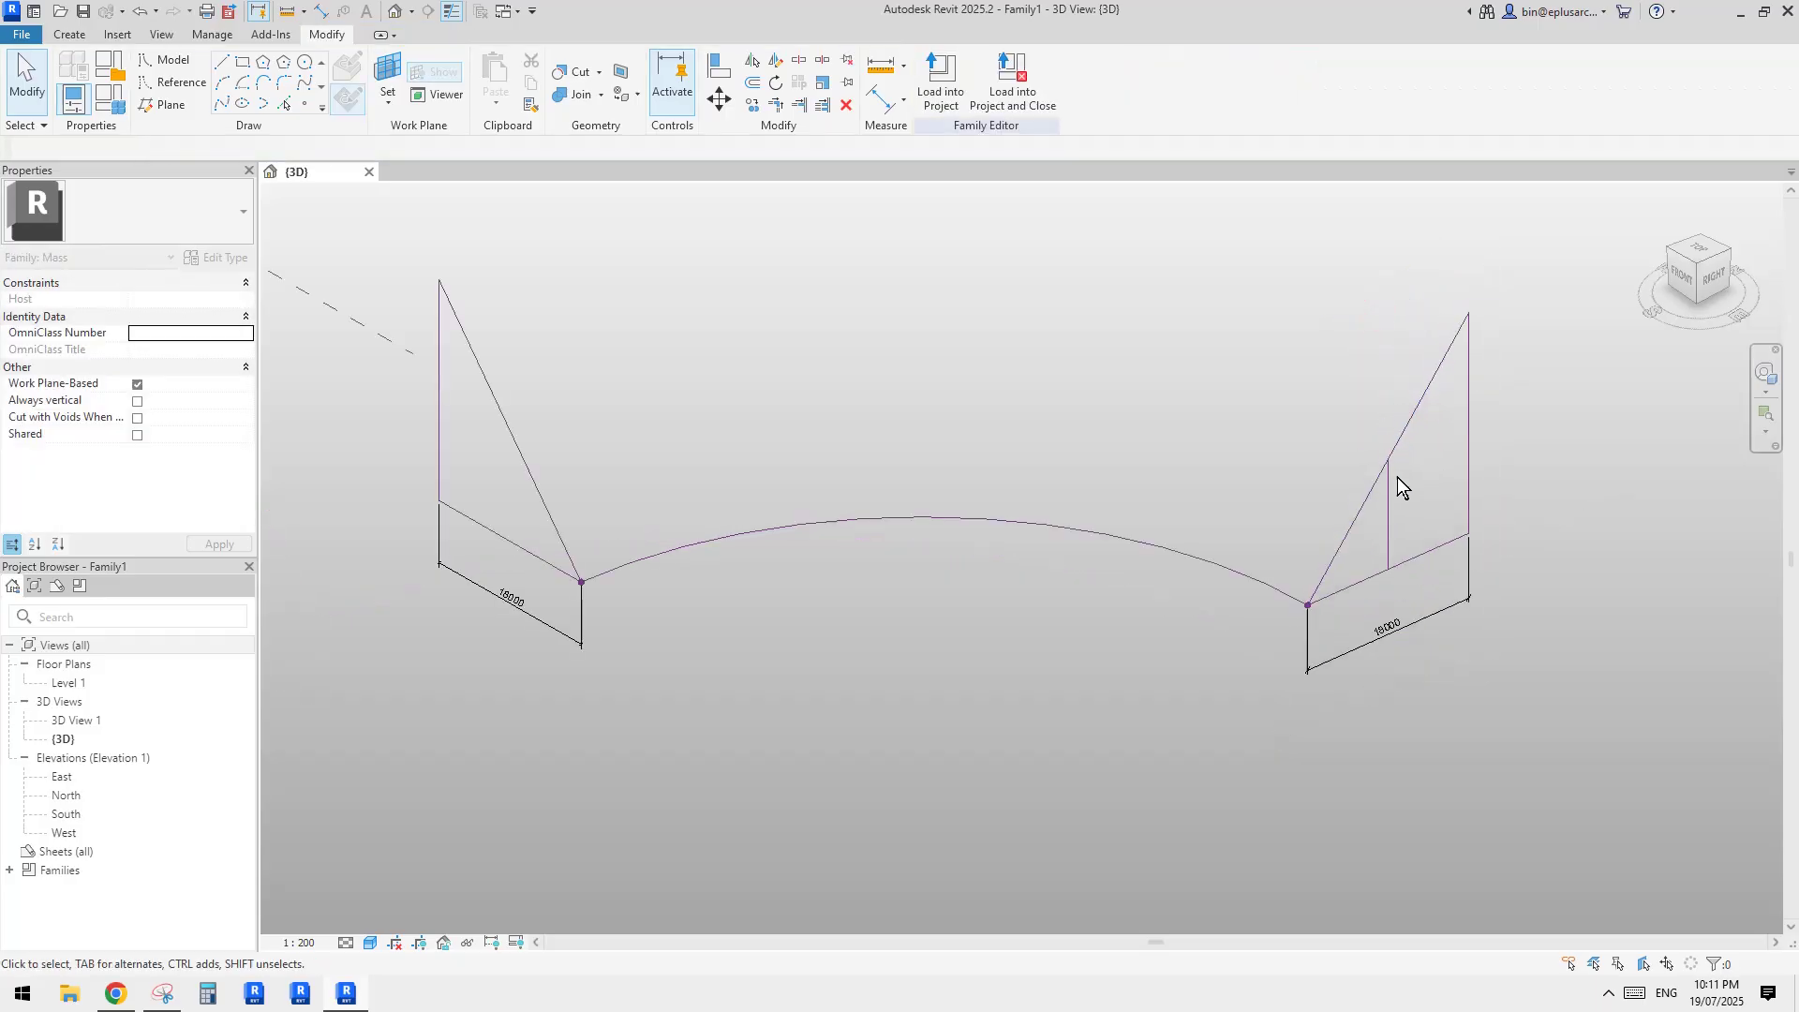
middle_click_drag(1398, 476, 1406, 465)
key("Tab")
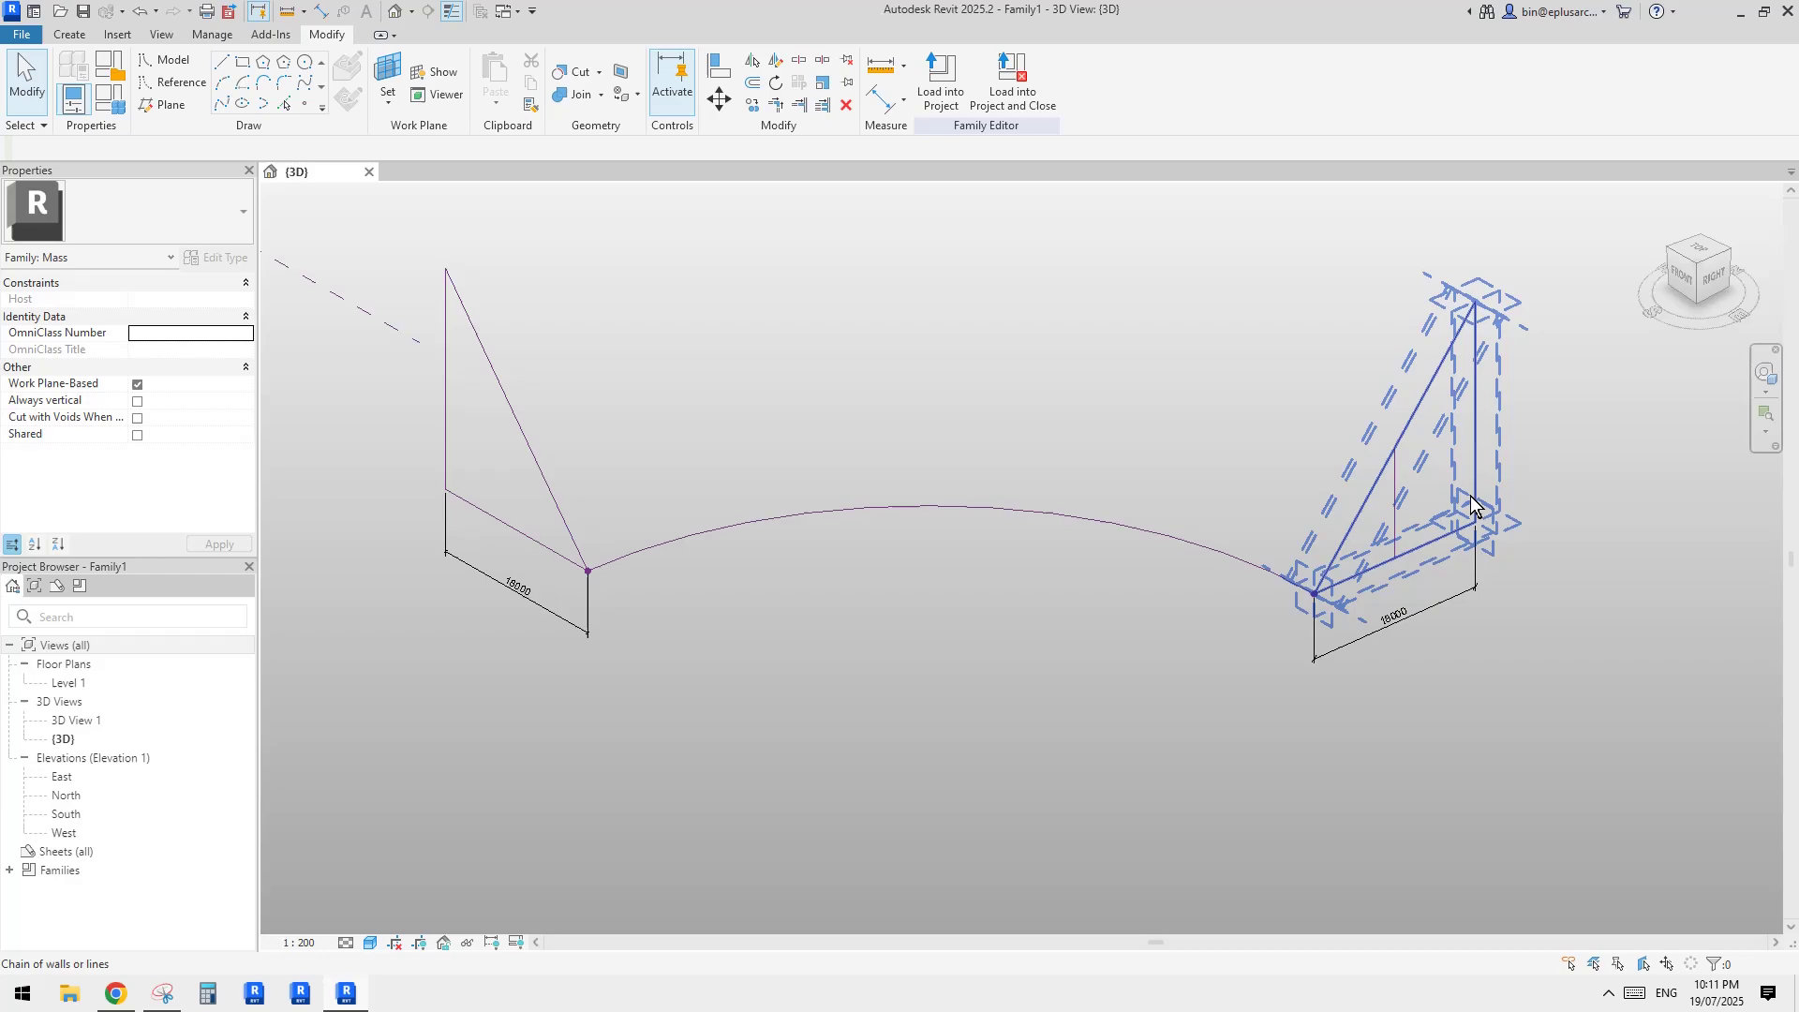
scroll(1405, 451, "down", 1)
middle_click_drag(1405, 451, 1443, 440)
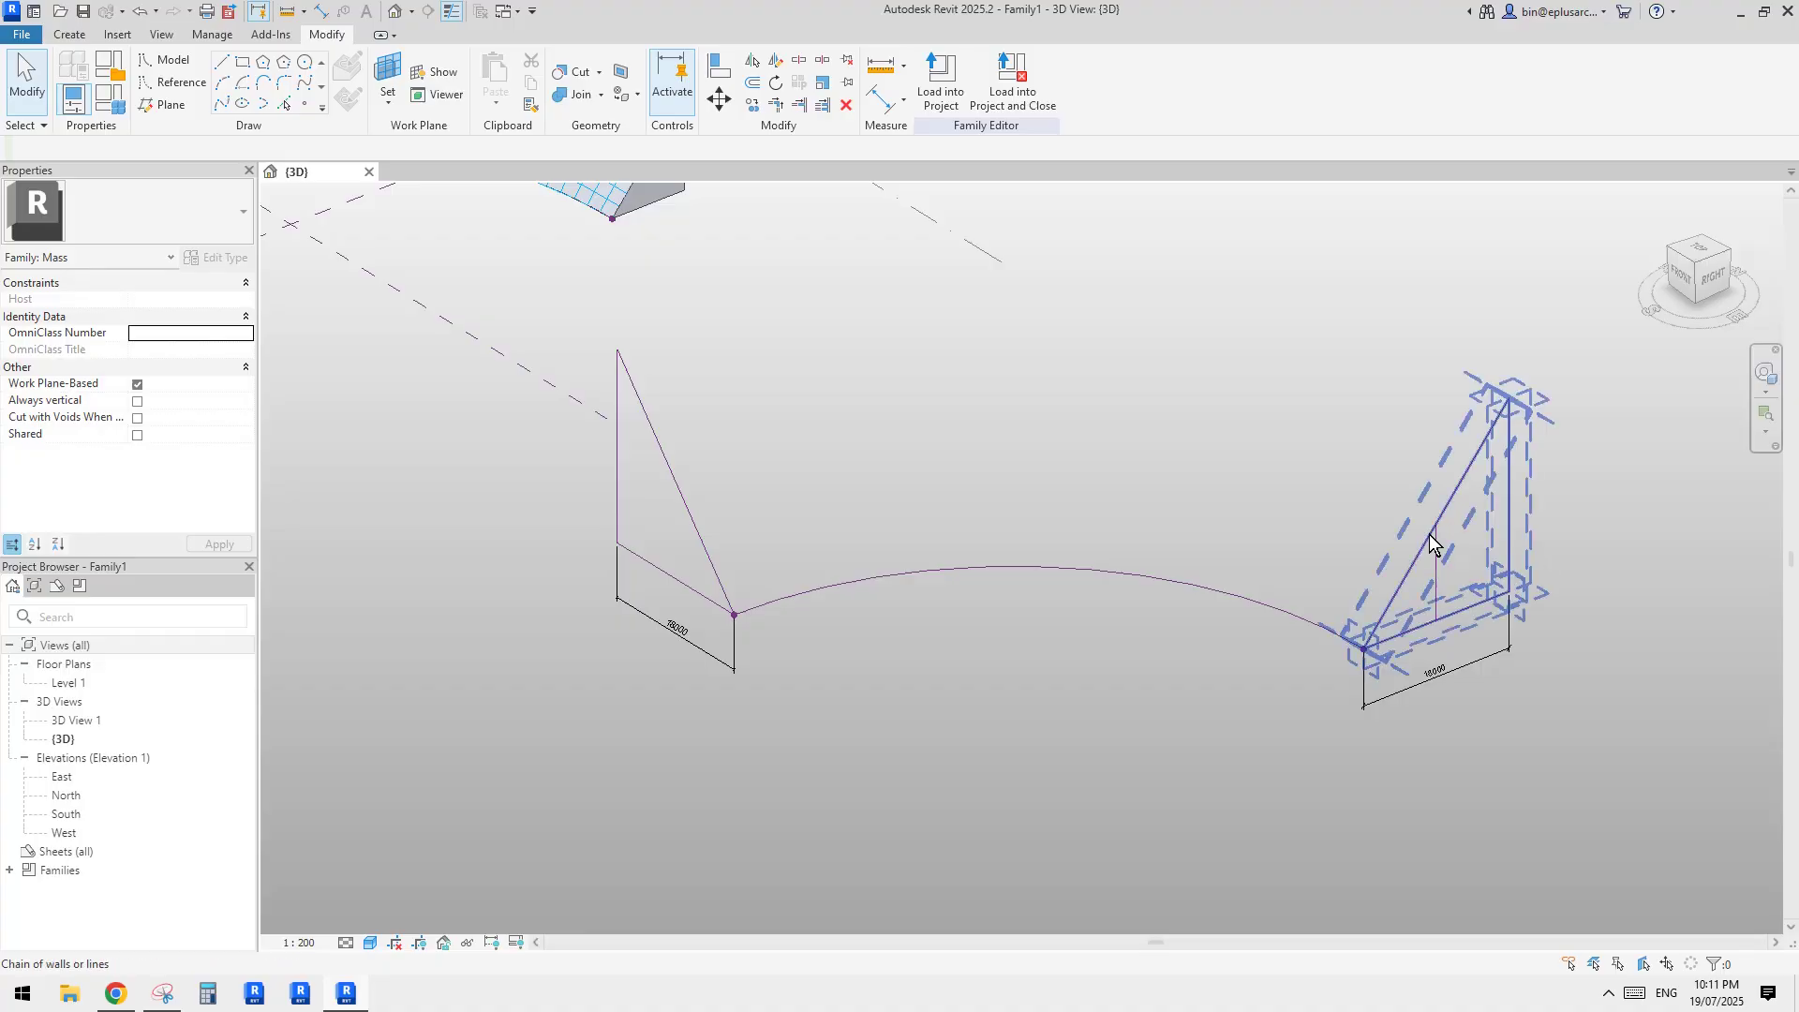
middle_click_drag(1402, 588, 1310, 534)
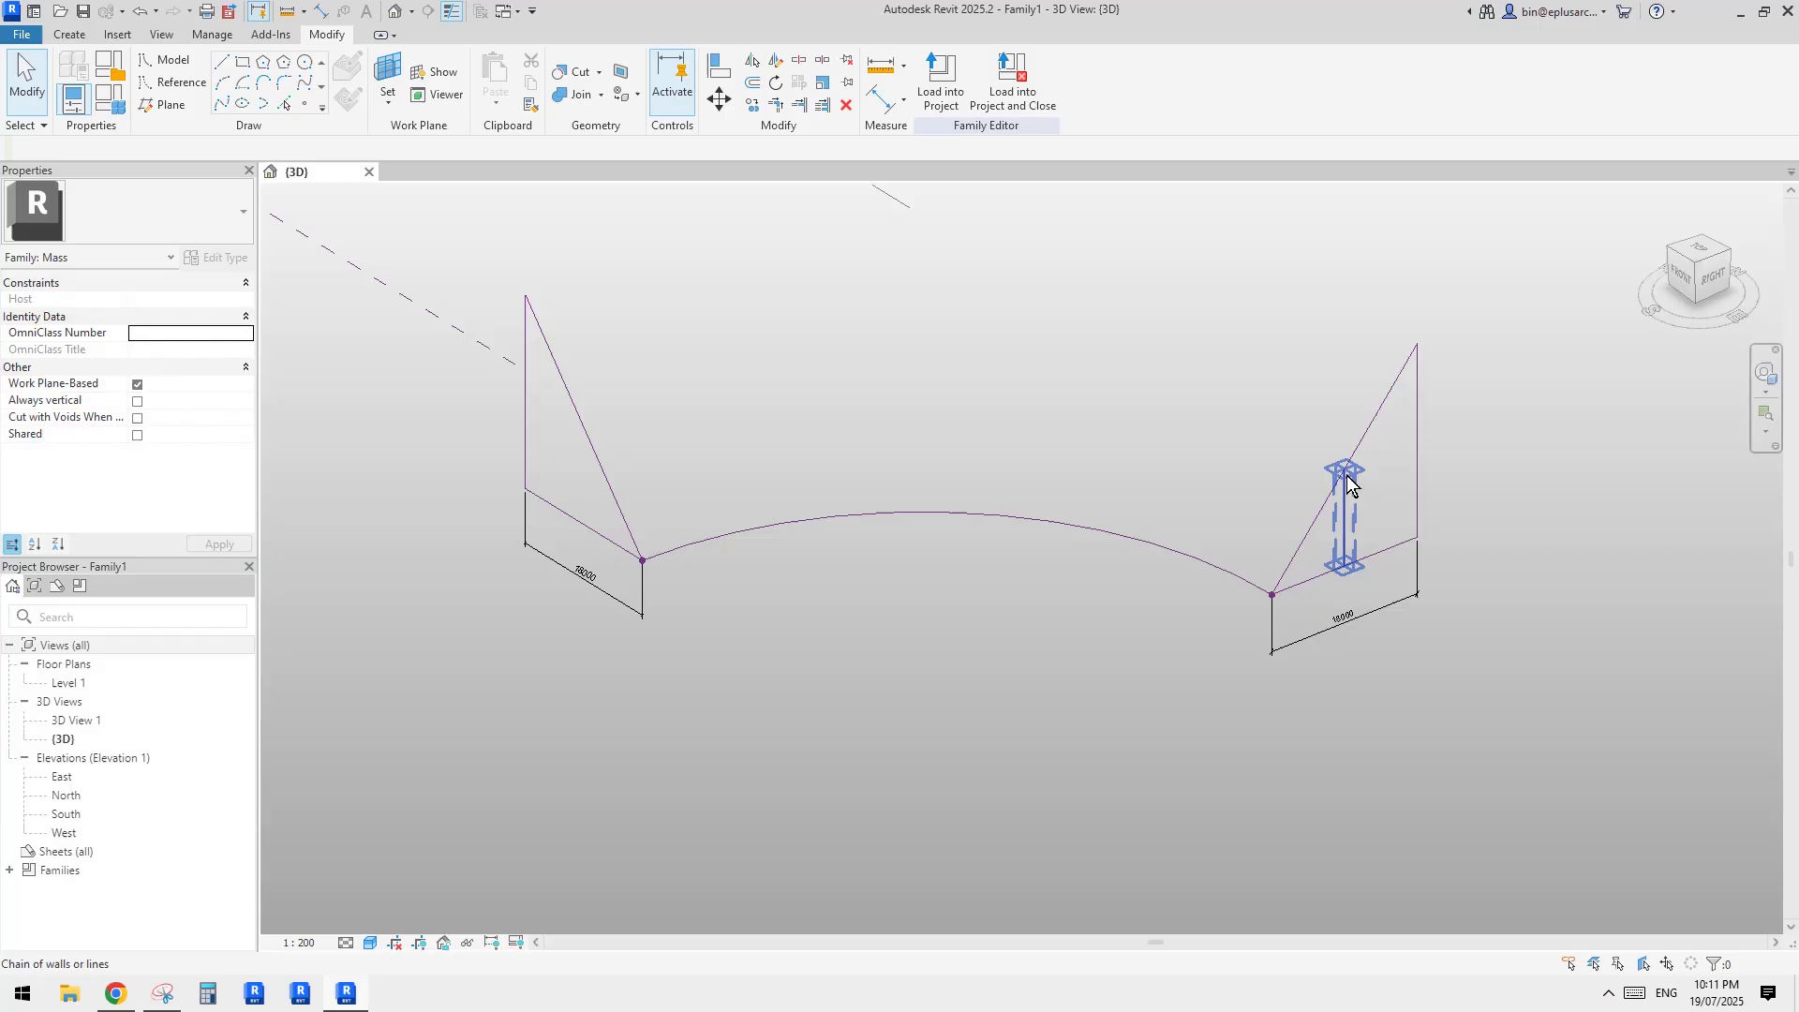
- Split the end triangle's sloping line and base line beside the copied midpoint vertical line
middle_click_drag(1333, 458, 1312, 485)
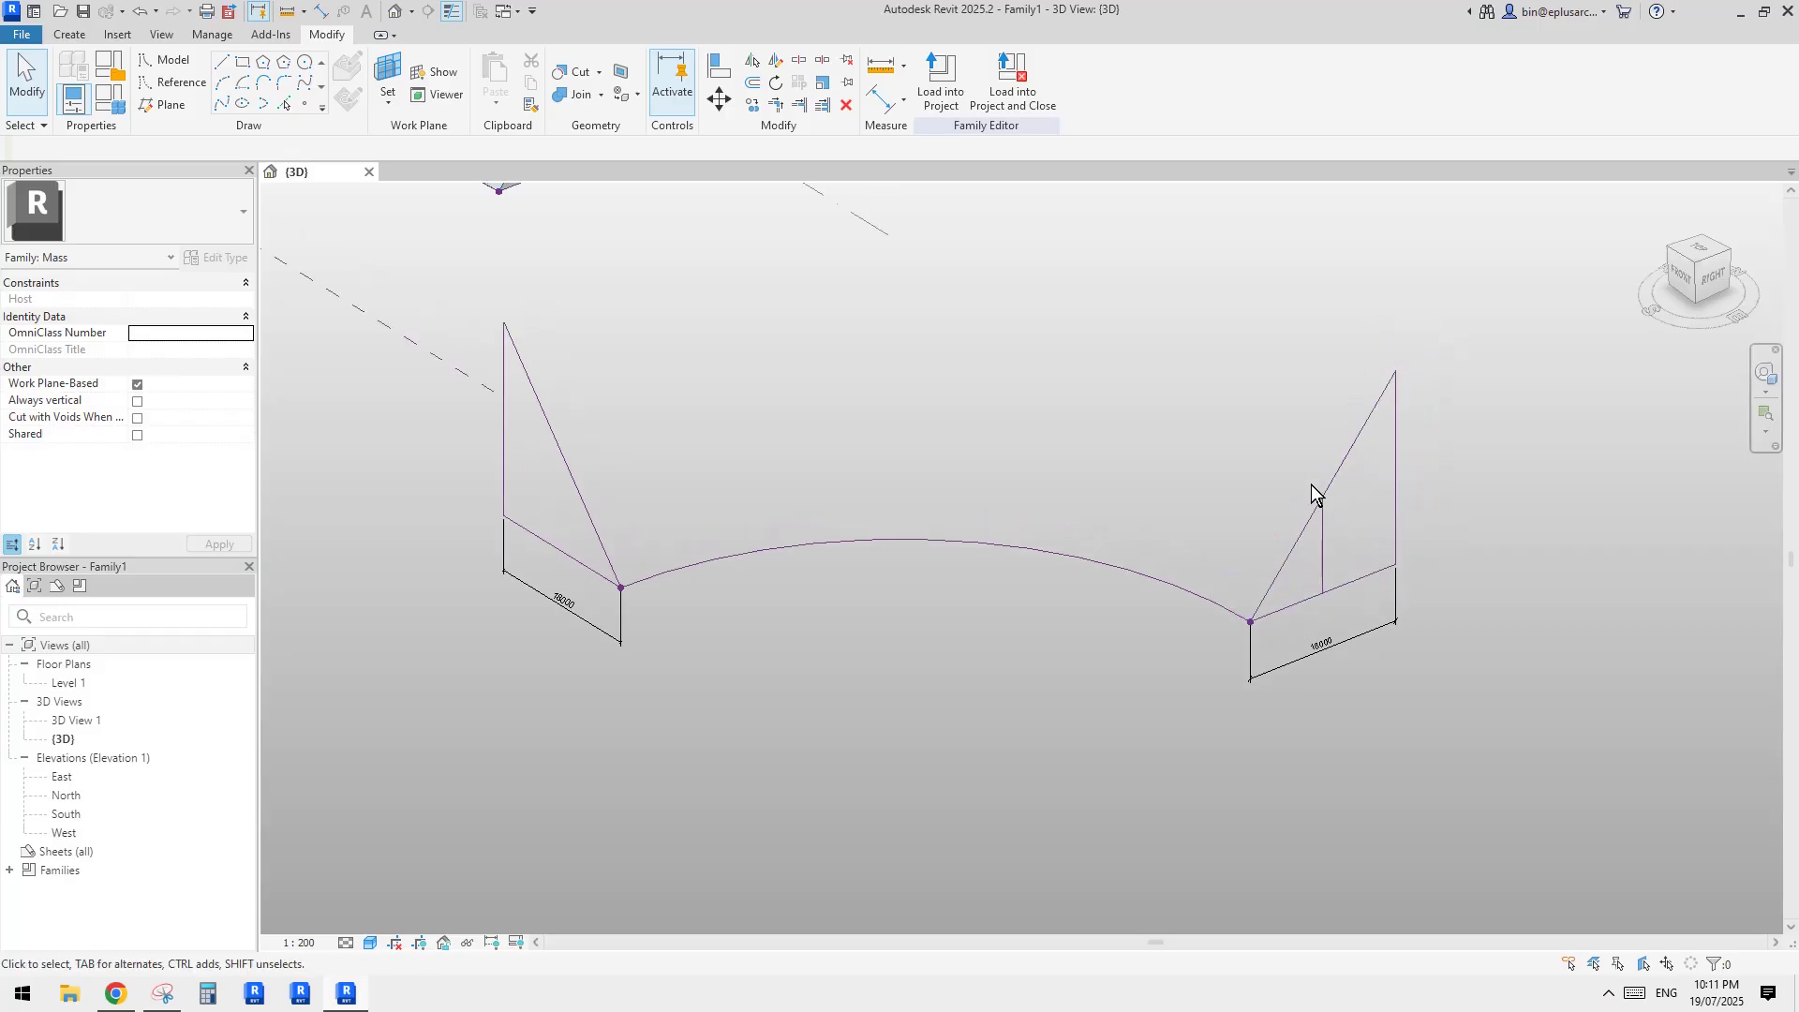
key("s")
key("l")
left_click(1310, 524)
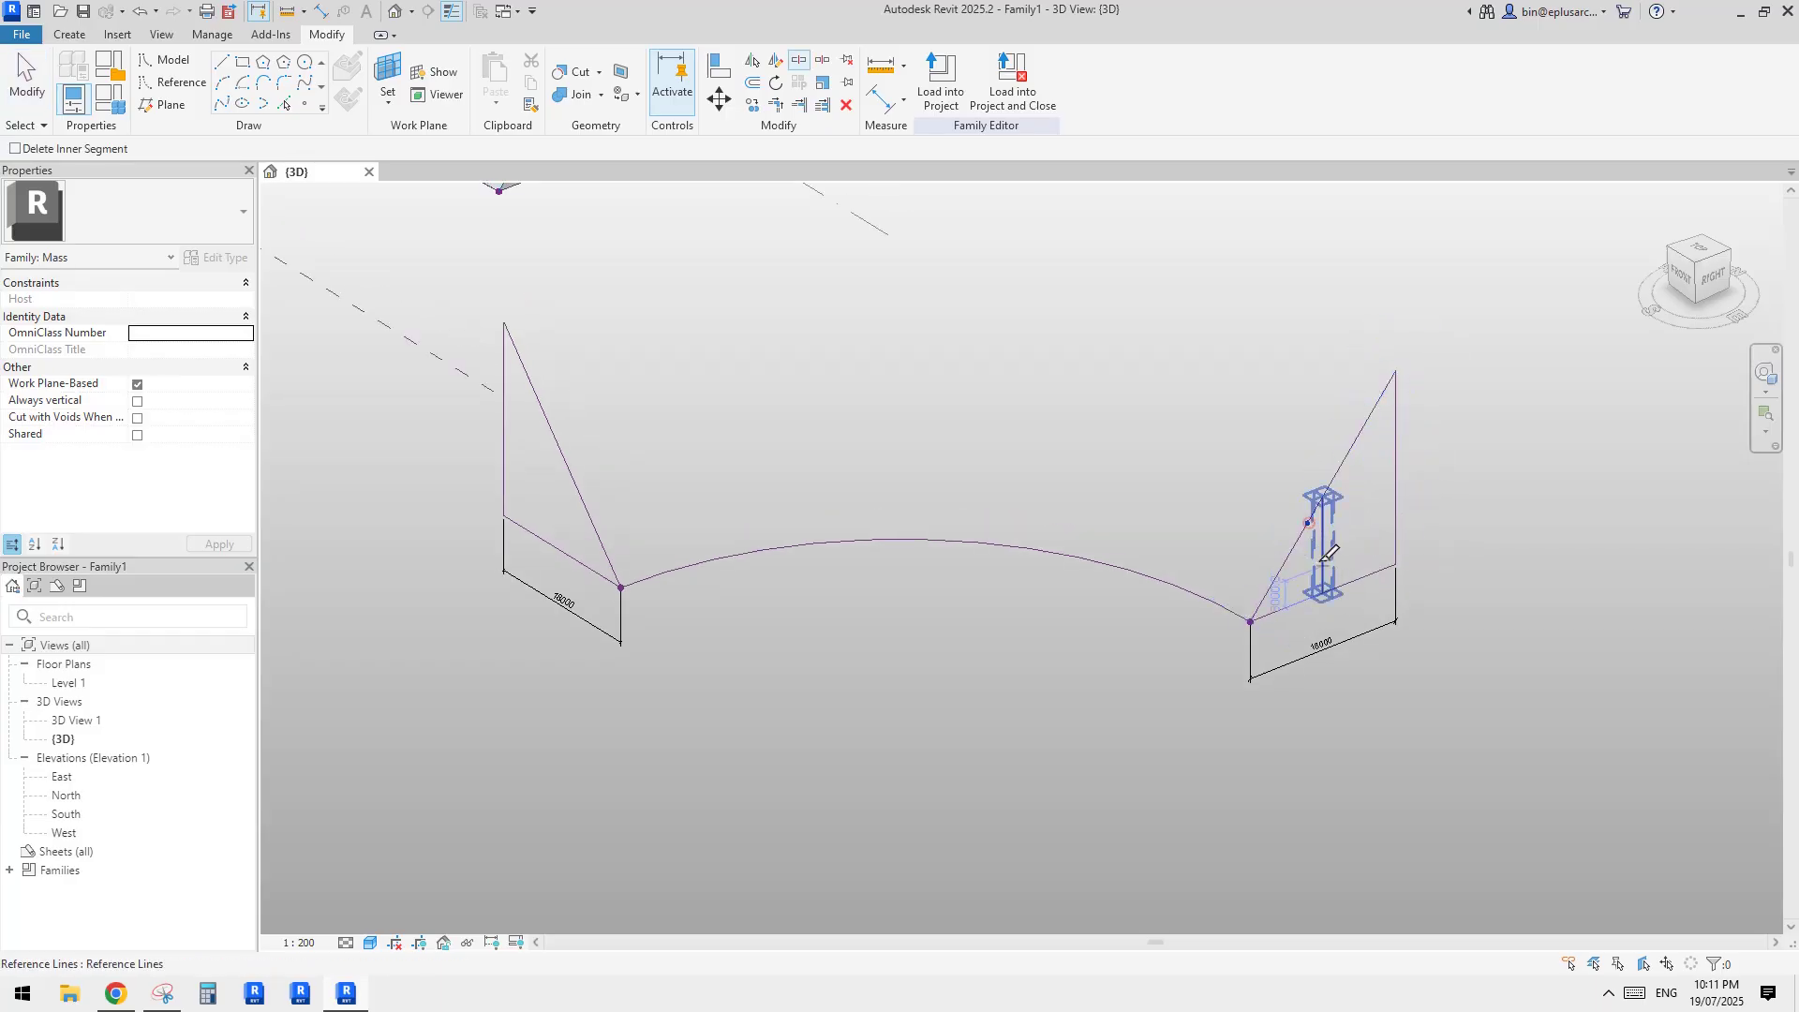
left_click(1310, 596)
- Trim the split sloping line and base line to meet the ends of the midpoint vertical line
scroll(1344, 522, "up", 2)
key("t")
key("r")
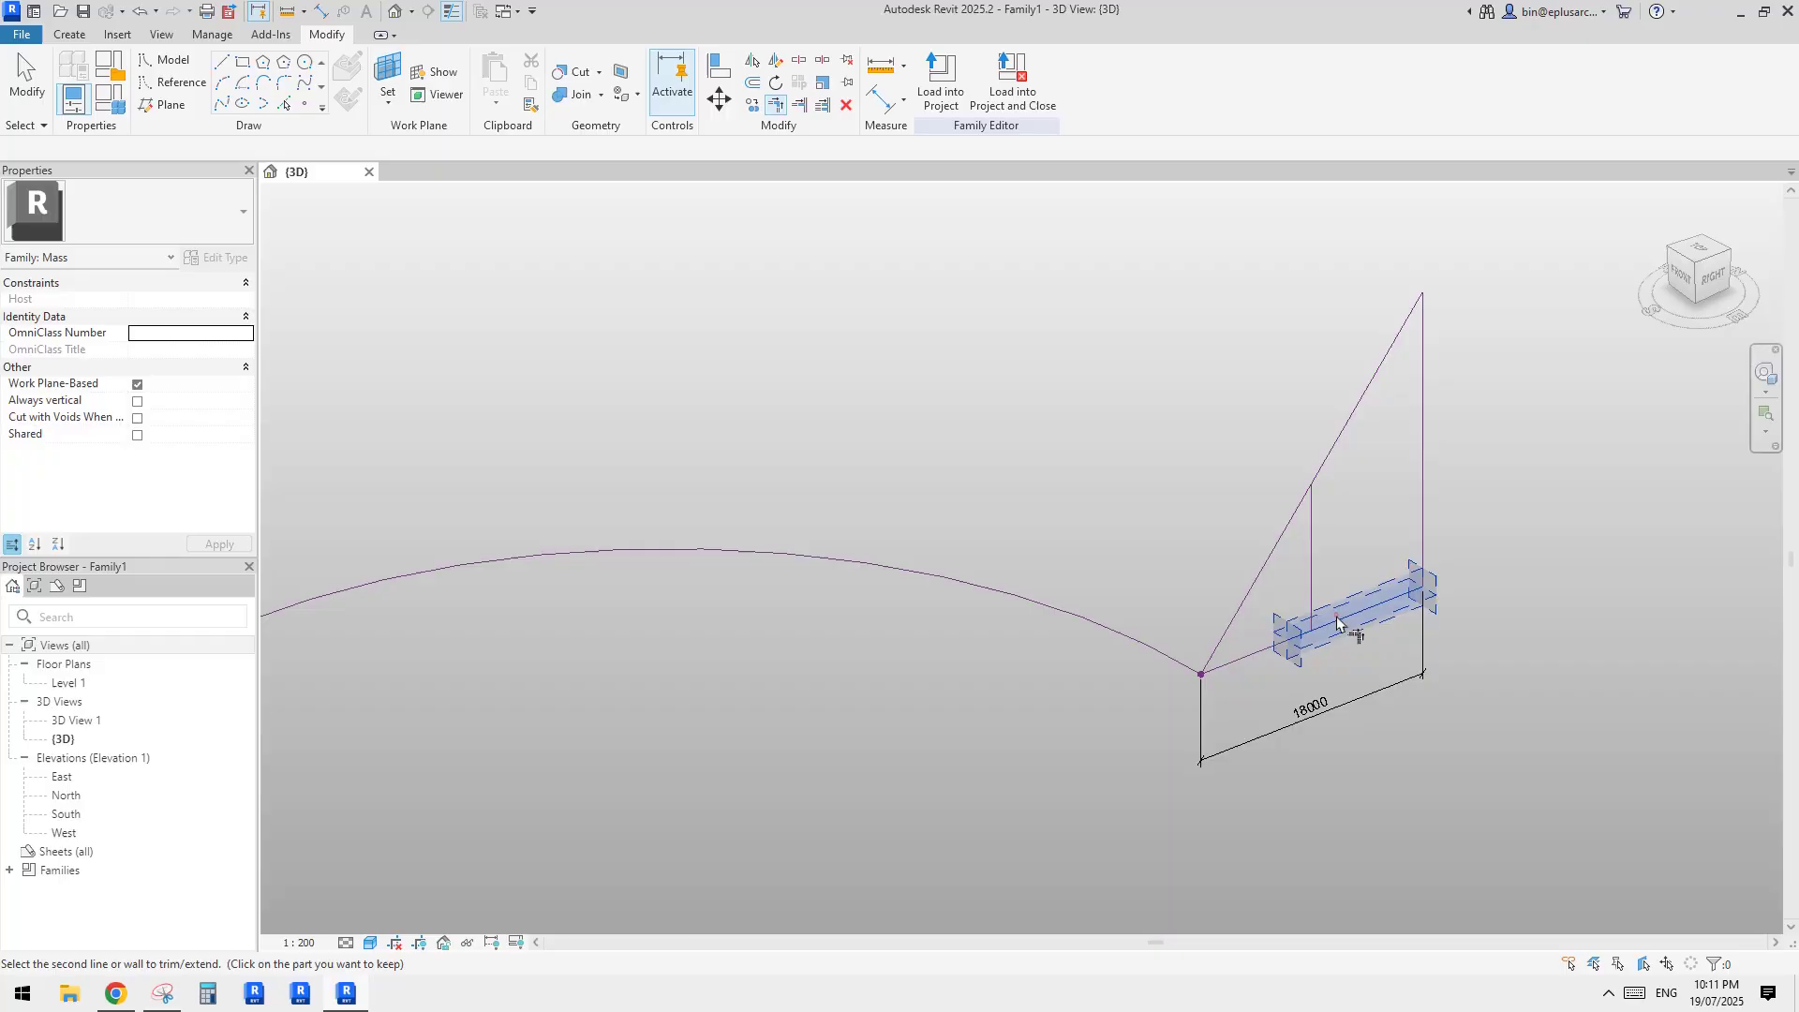
left_click(1312, 541)
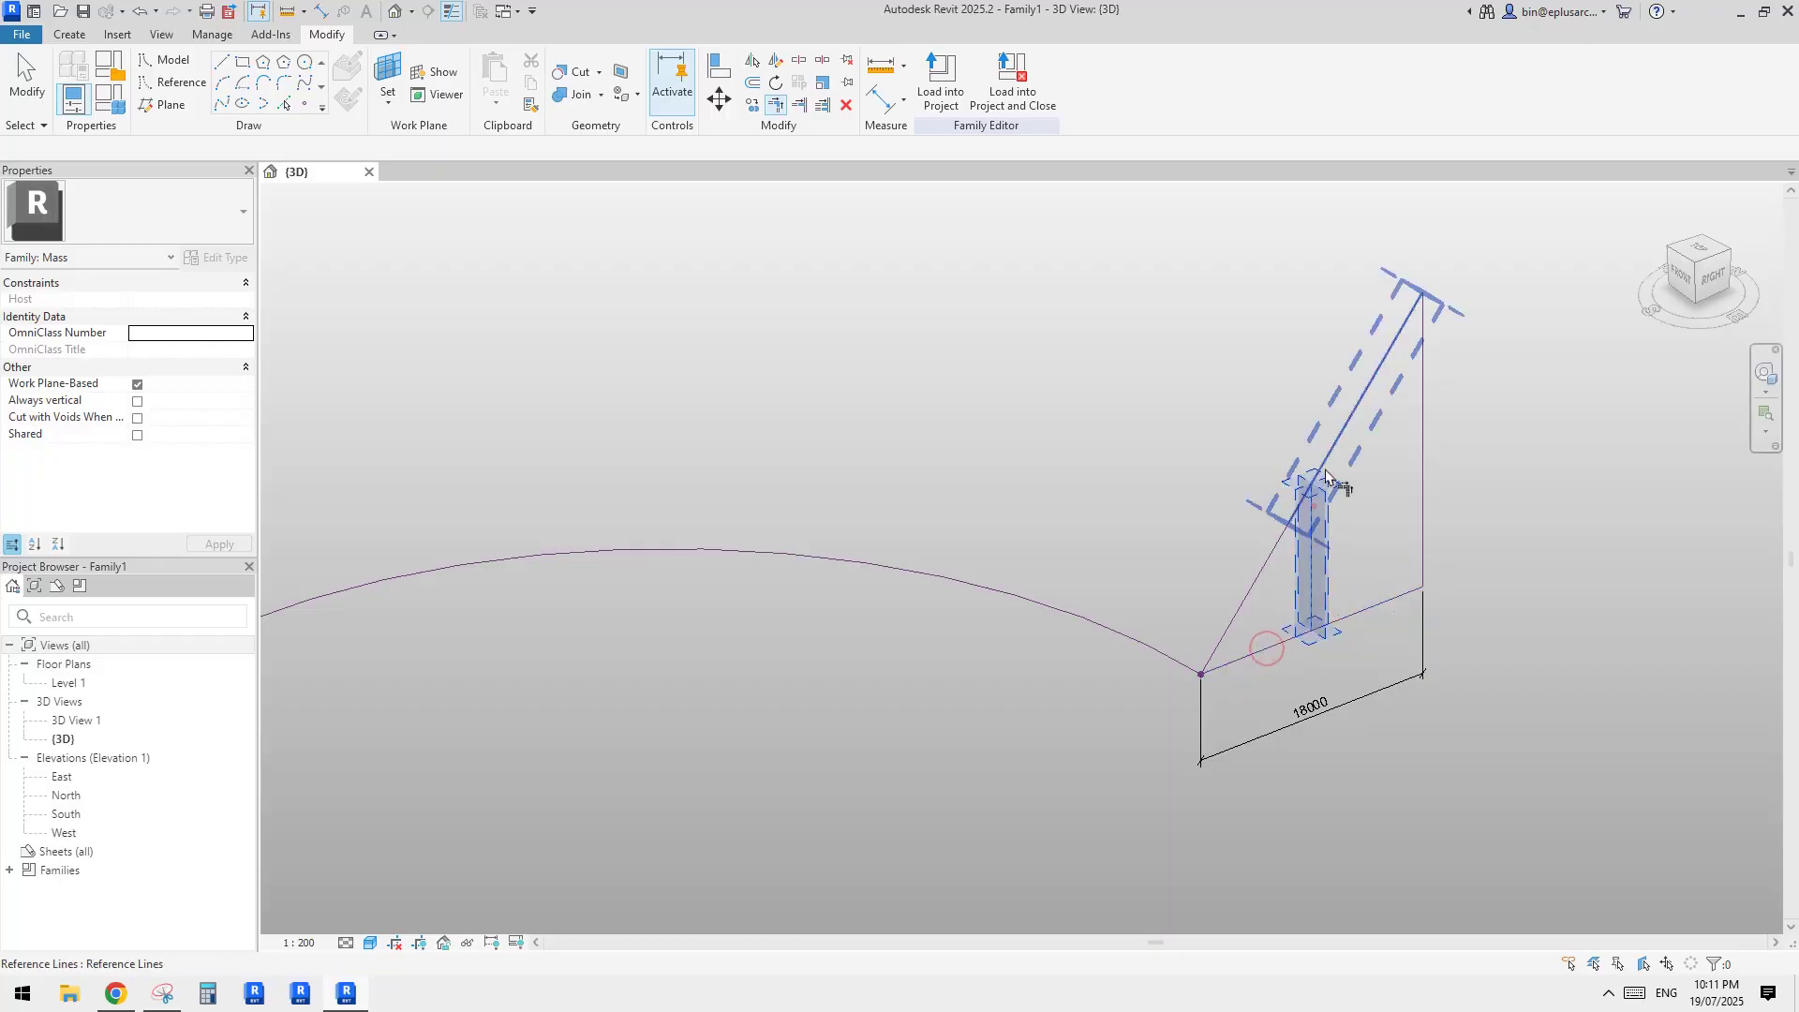
key("Escape")
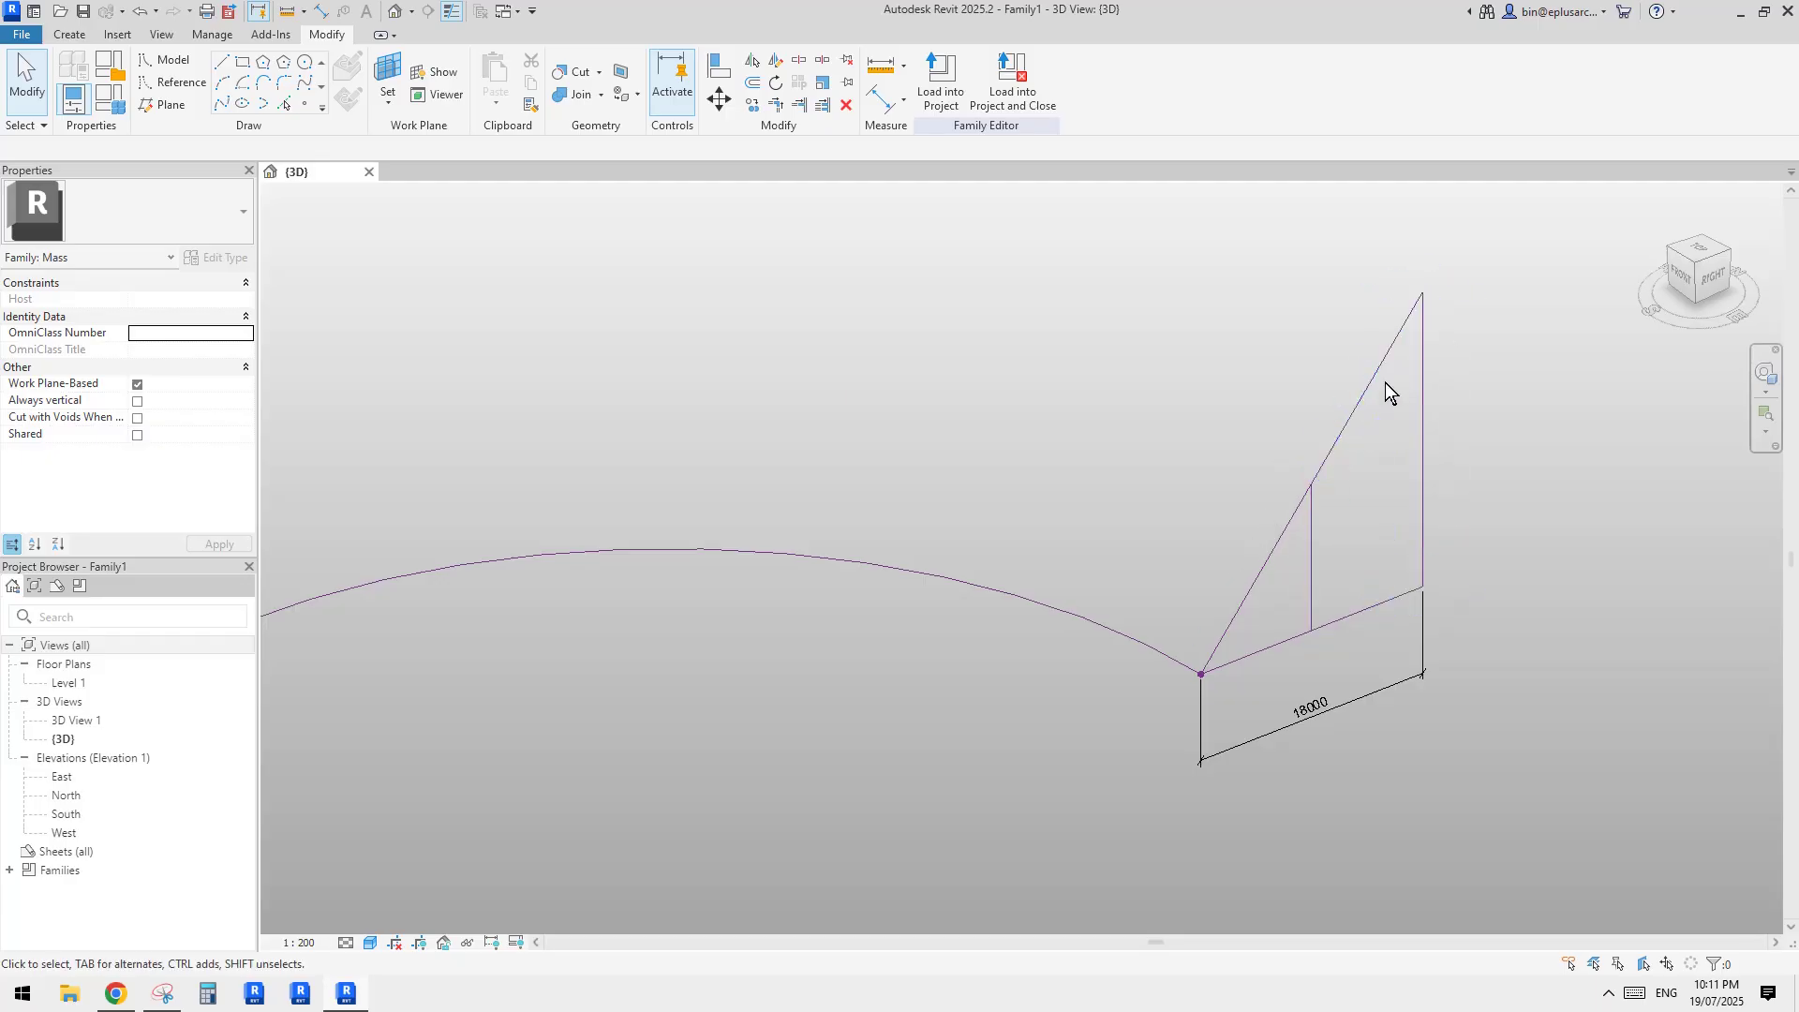
- Try to create a form from the two end profiles and the connecting arc
scroll(1243, 531, "down", 1)
scroll(1302, 530, "up", 1)
scroll(1301, 531, "down", 1)
middle_click_drag(1189, 531, 1443, 565)
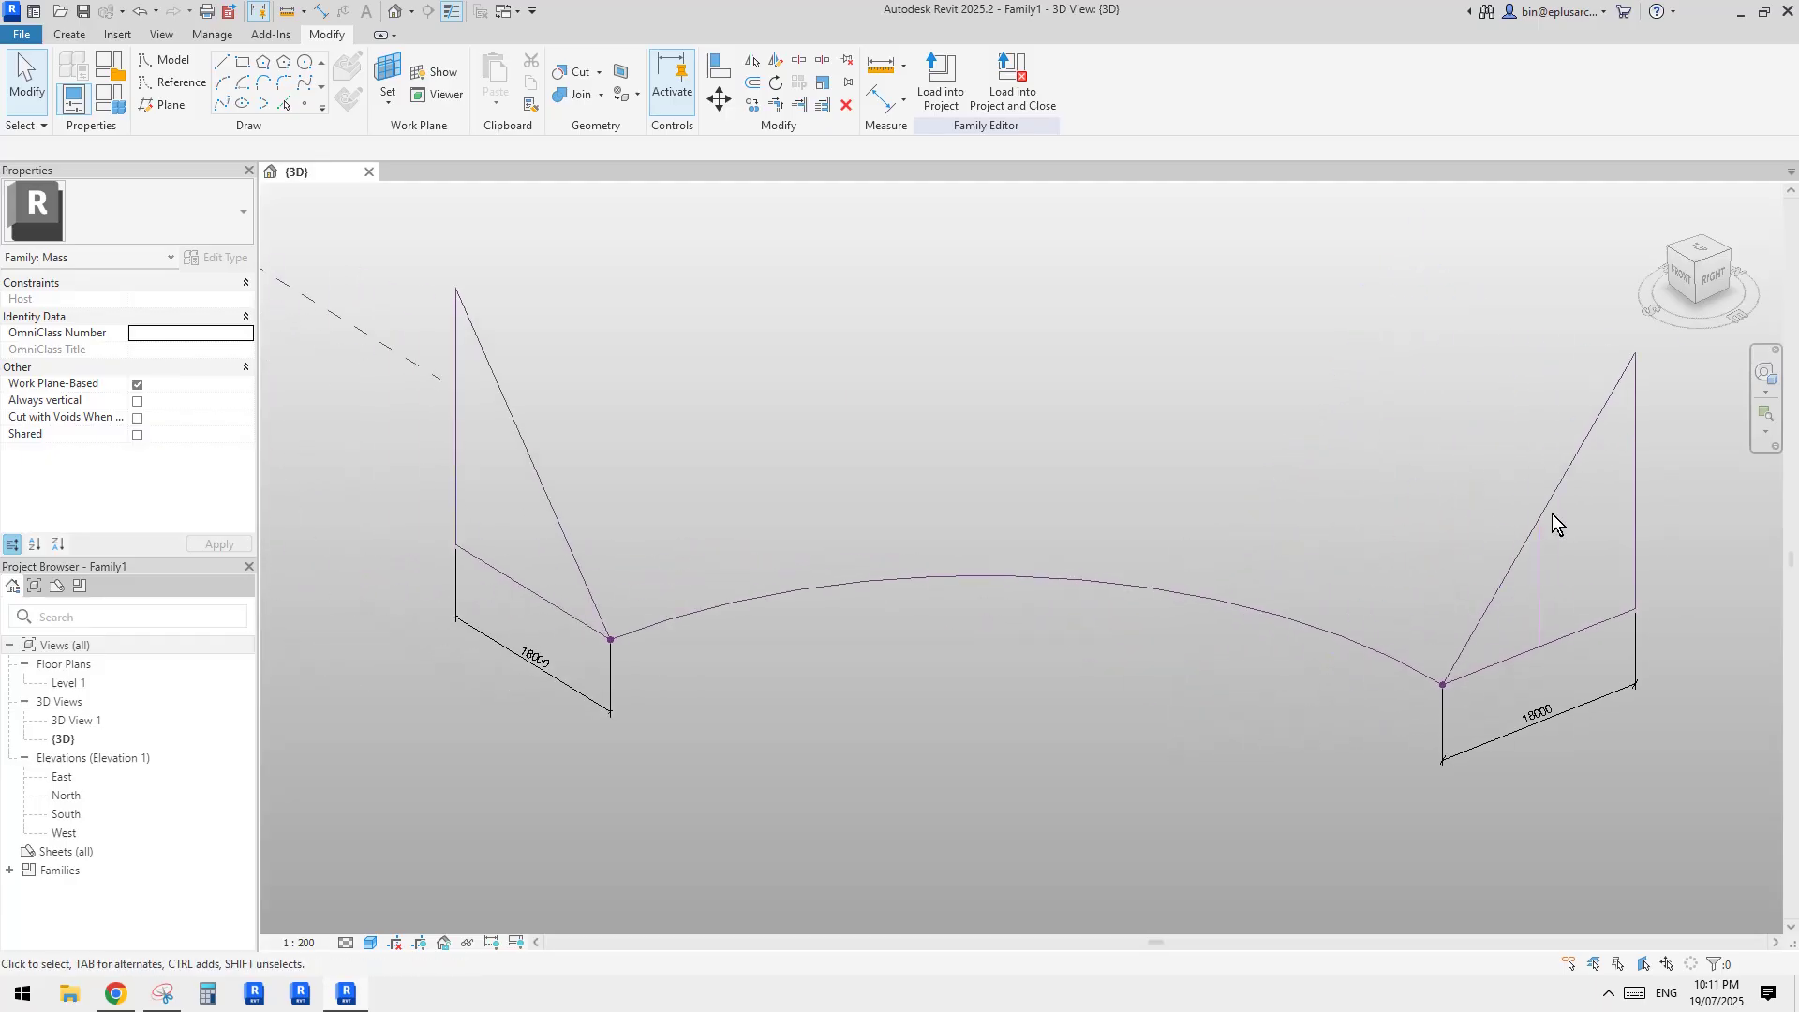
key("Tab")
left_click(1565, 470)
key("Tab")
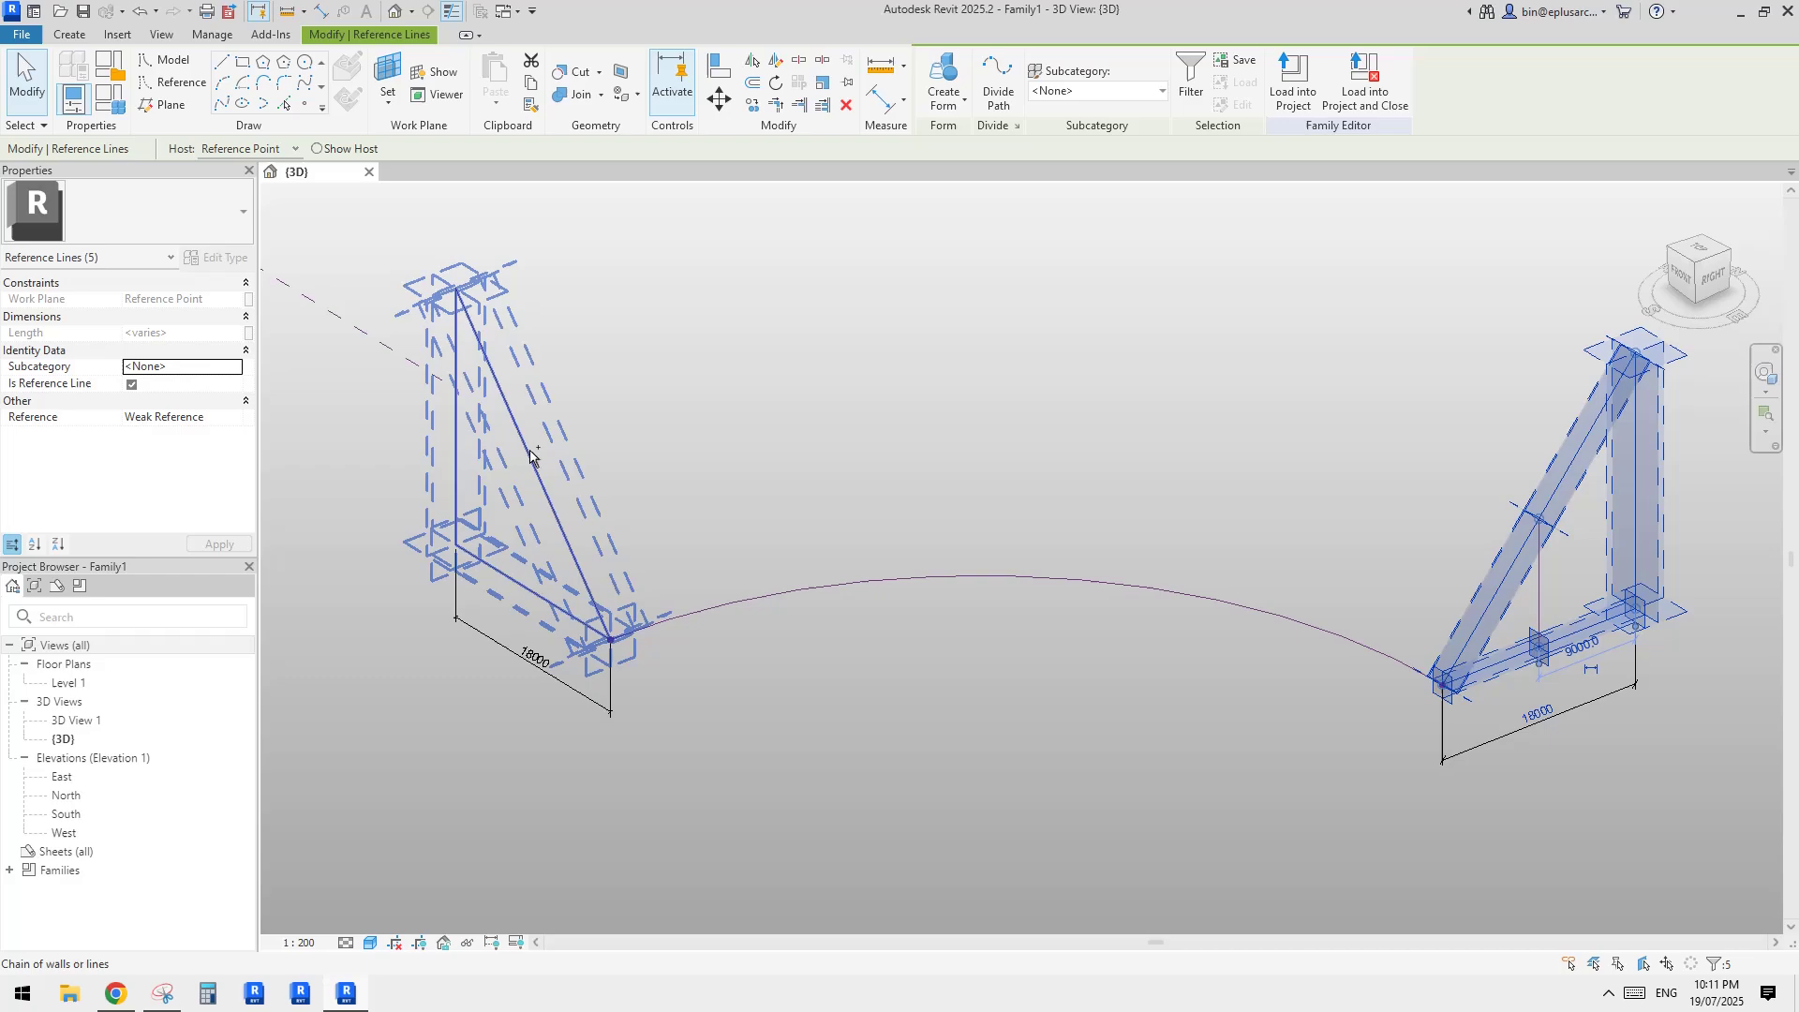
left_click(530, 457, "ctrl")
left_click(837, 588, "ctrl")
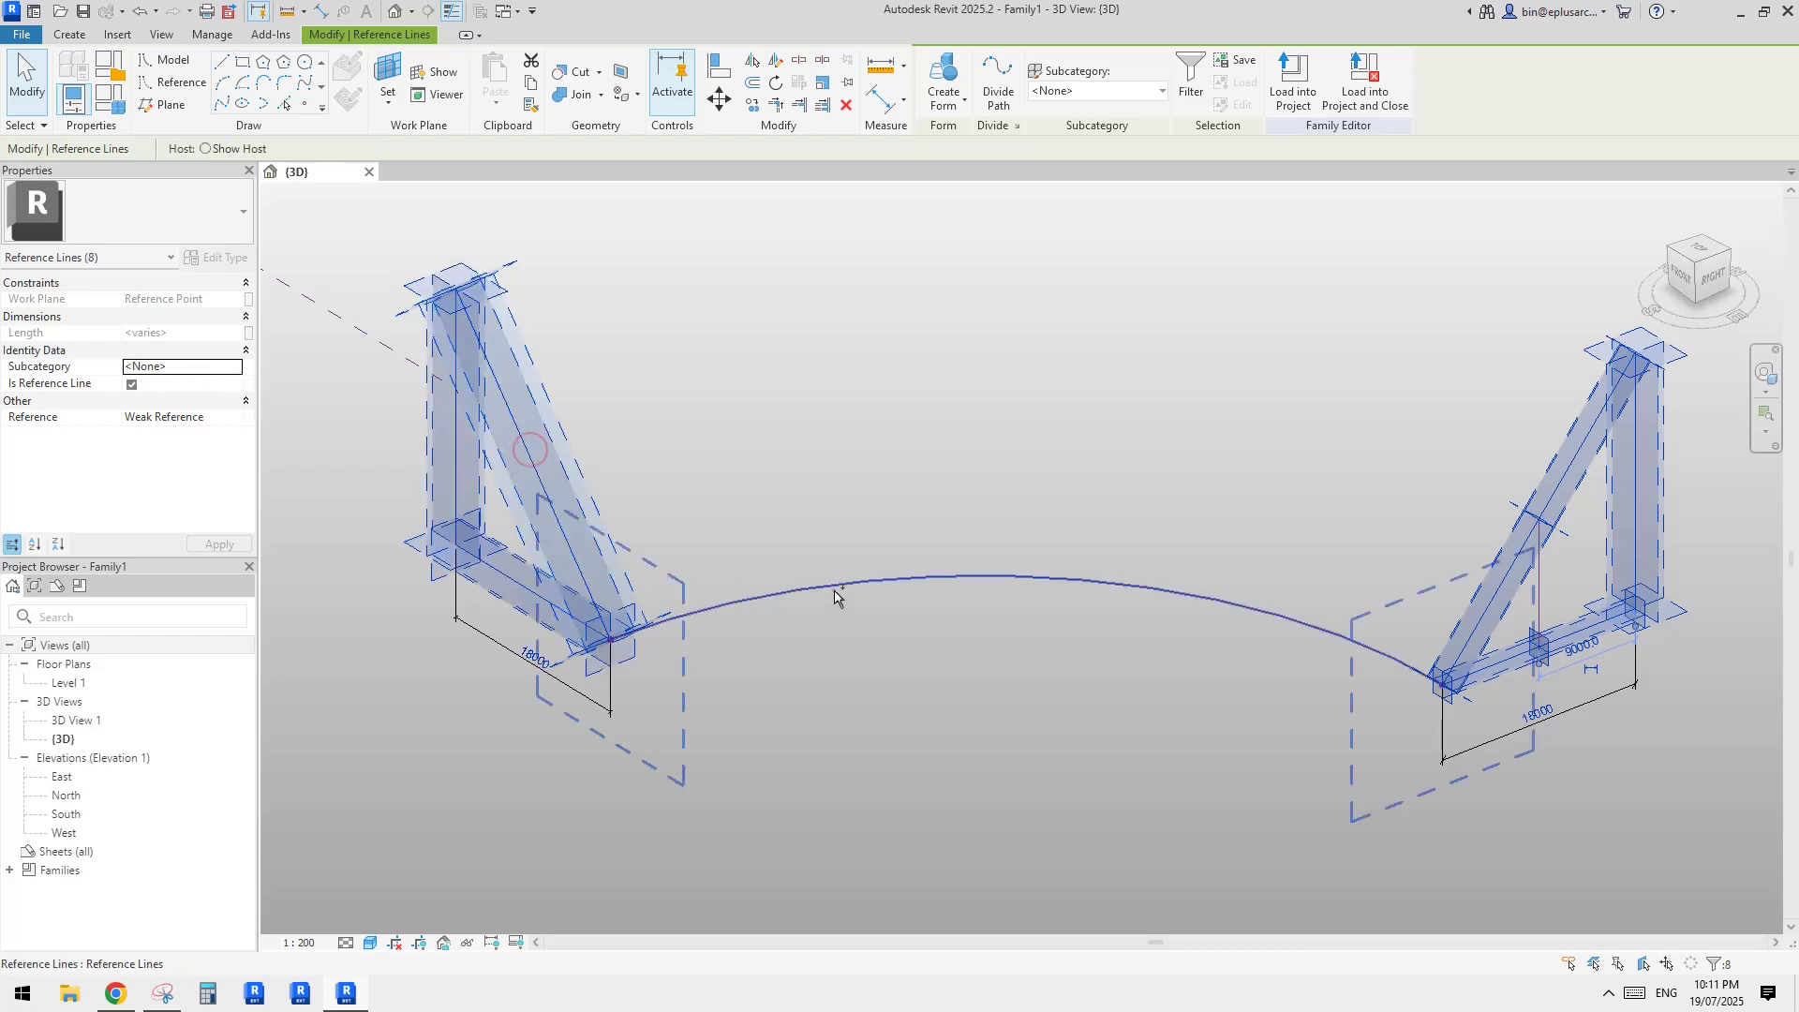
left_click(960, 75)
- Examine the trial form around its subdivided end profile, and undo its creation
middle_click_drag(1239, 520, 1280, 525, "shift")
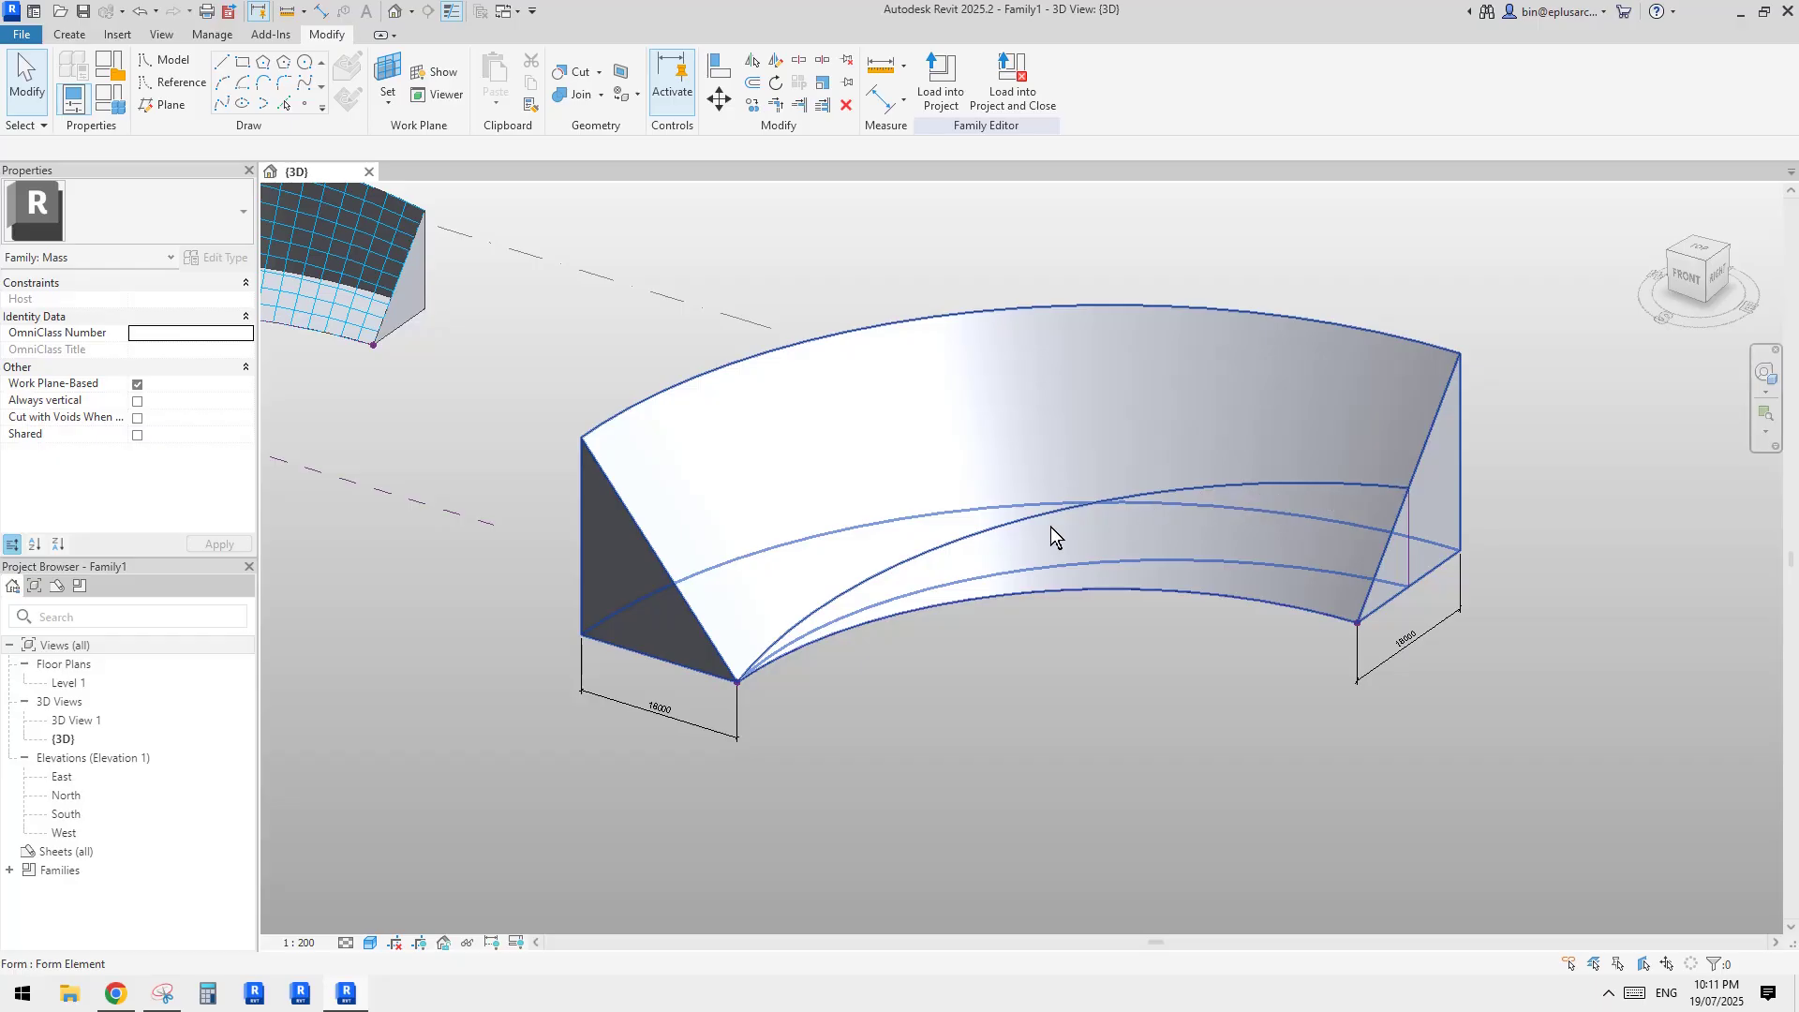
middle_click_drag(1050, 527, 1093, 394, "shift")
left_click(1314, 527)
key("Escape")
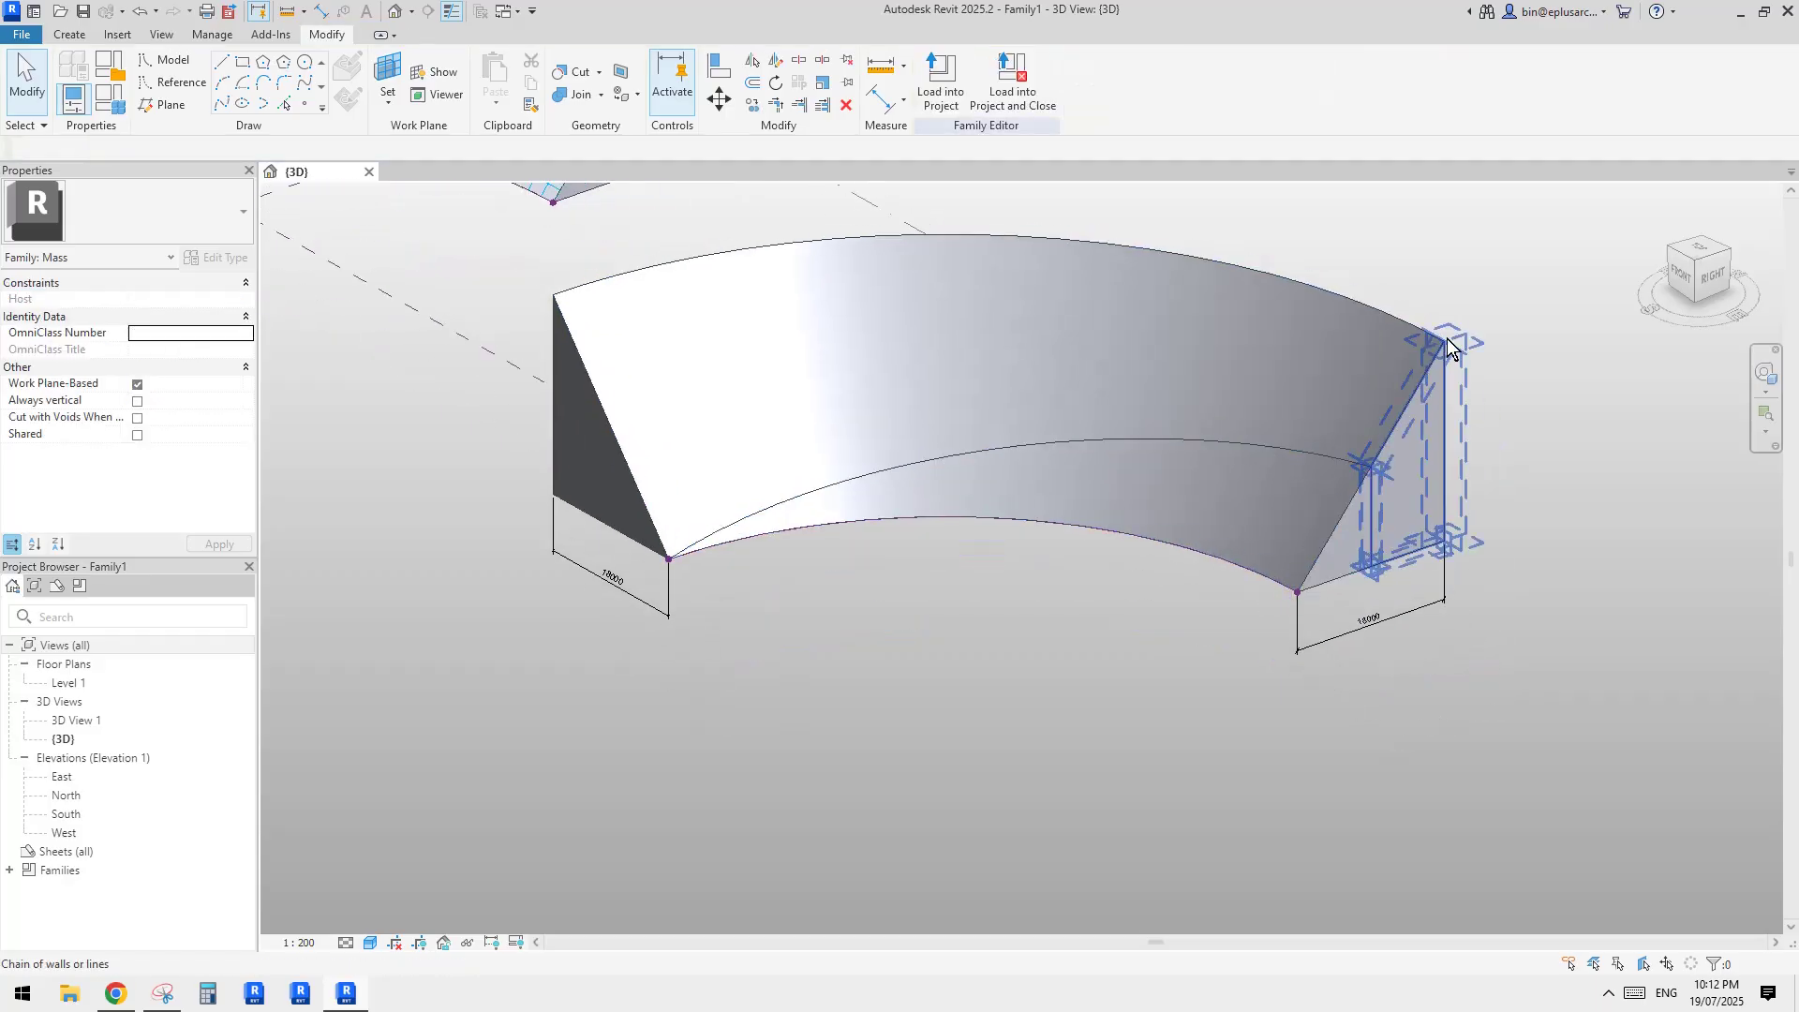
key("Tab")
middle_click_drag(1451, 358, 1450, 386)
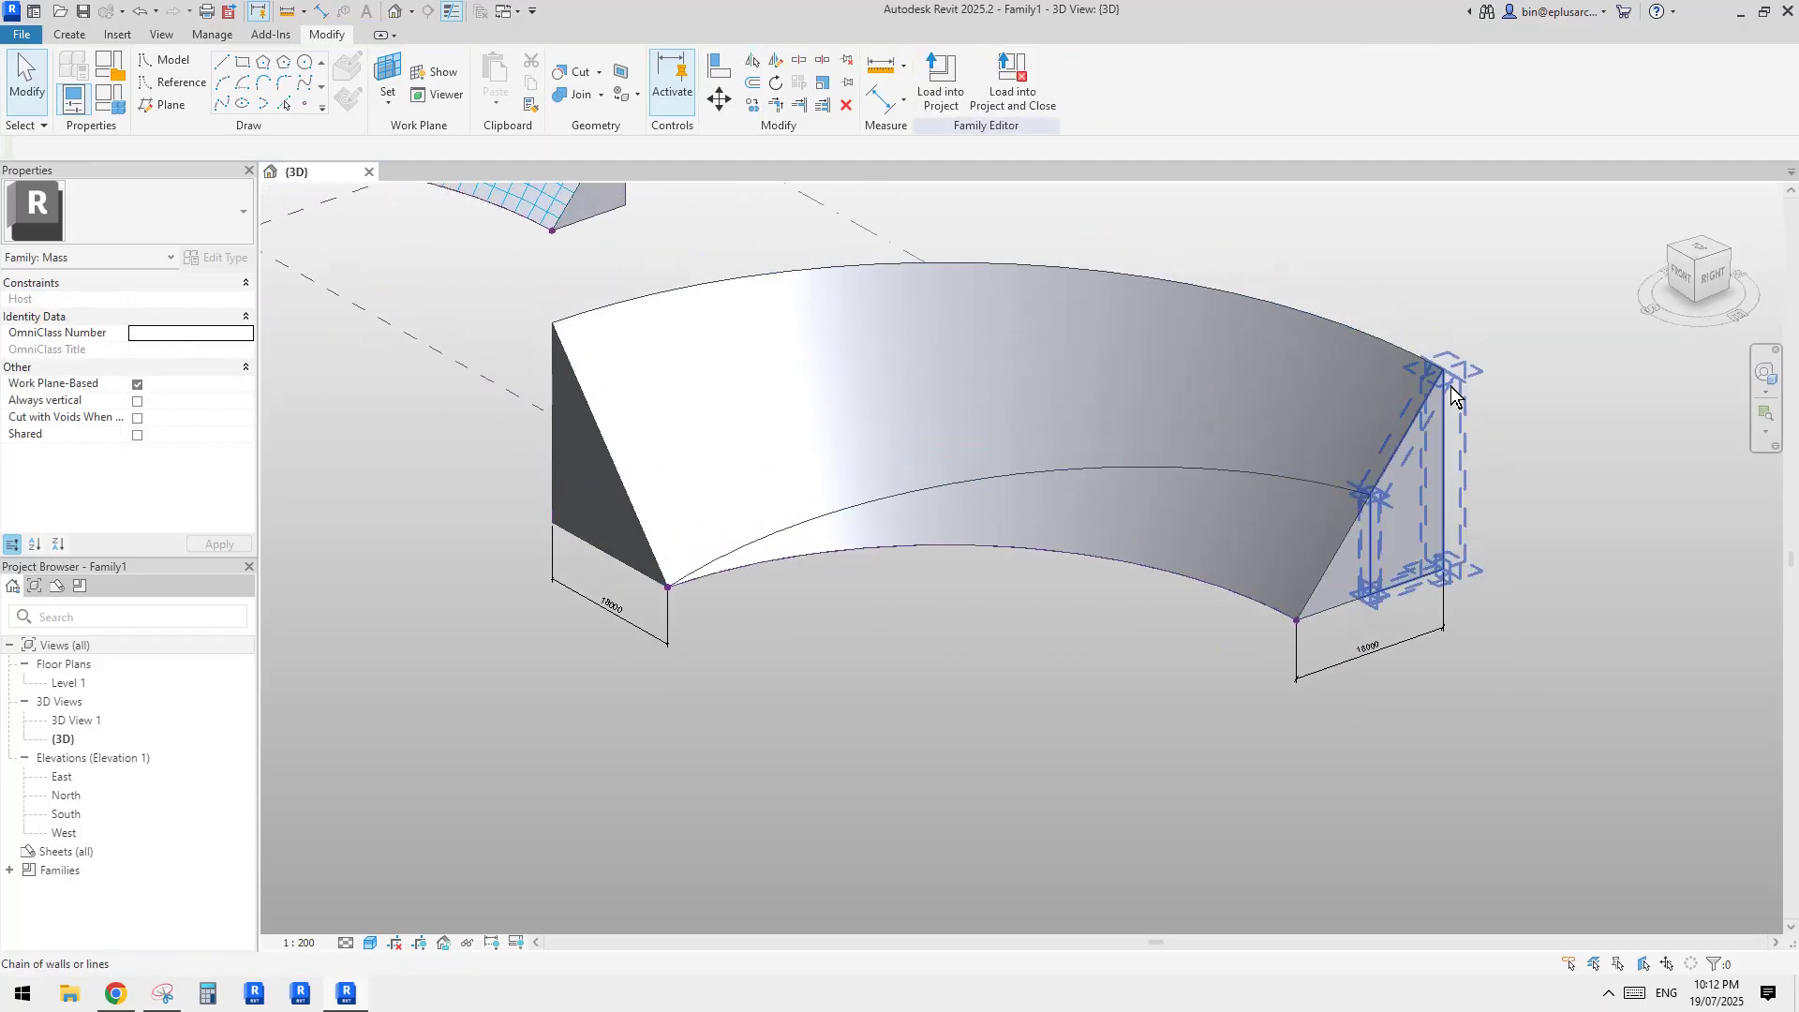
left_click(1408, 581)
middle_click_drag(1408, 449, 1242, 423)
key("ctrl+z")
key("Tab")
key("Tab")
key("Tab")
key("Tab")
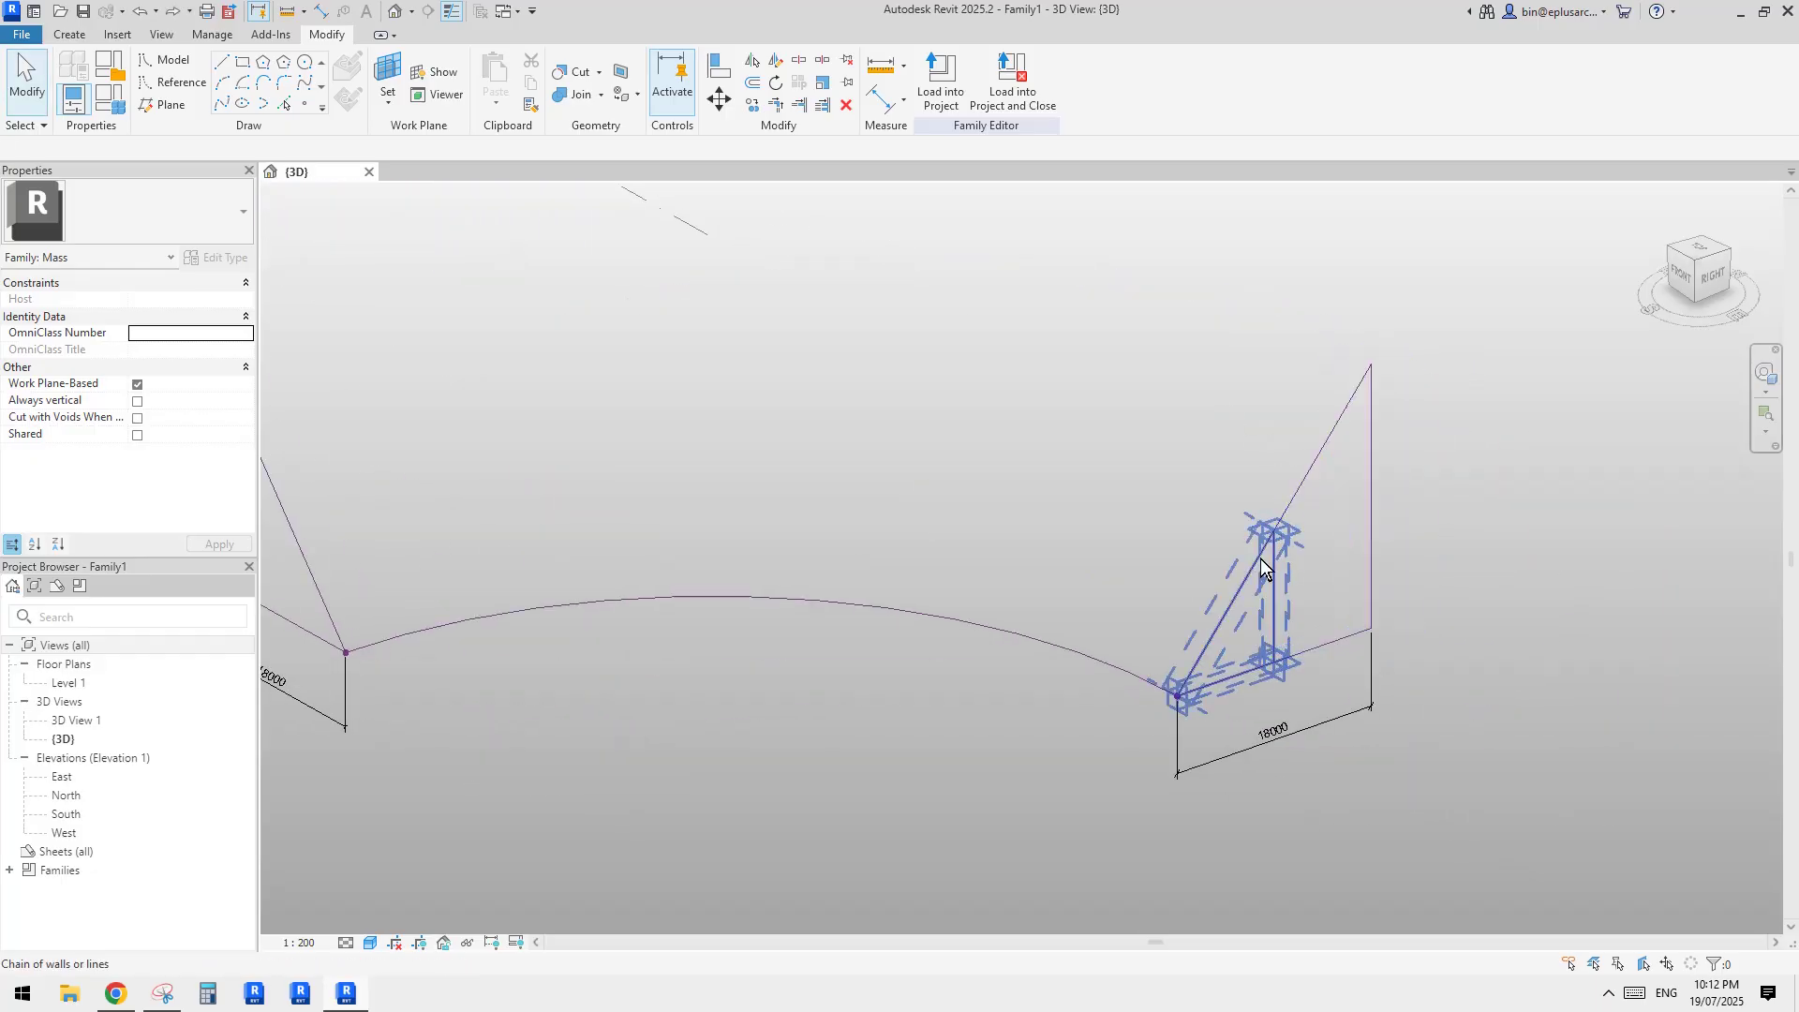
scroll(1249, 581, "down", 1)
middle_click_drag(1249, 584, 1285, 550)
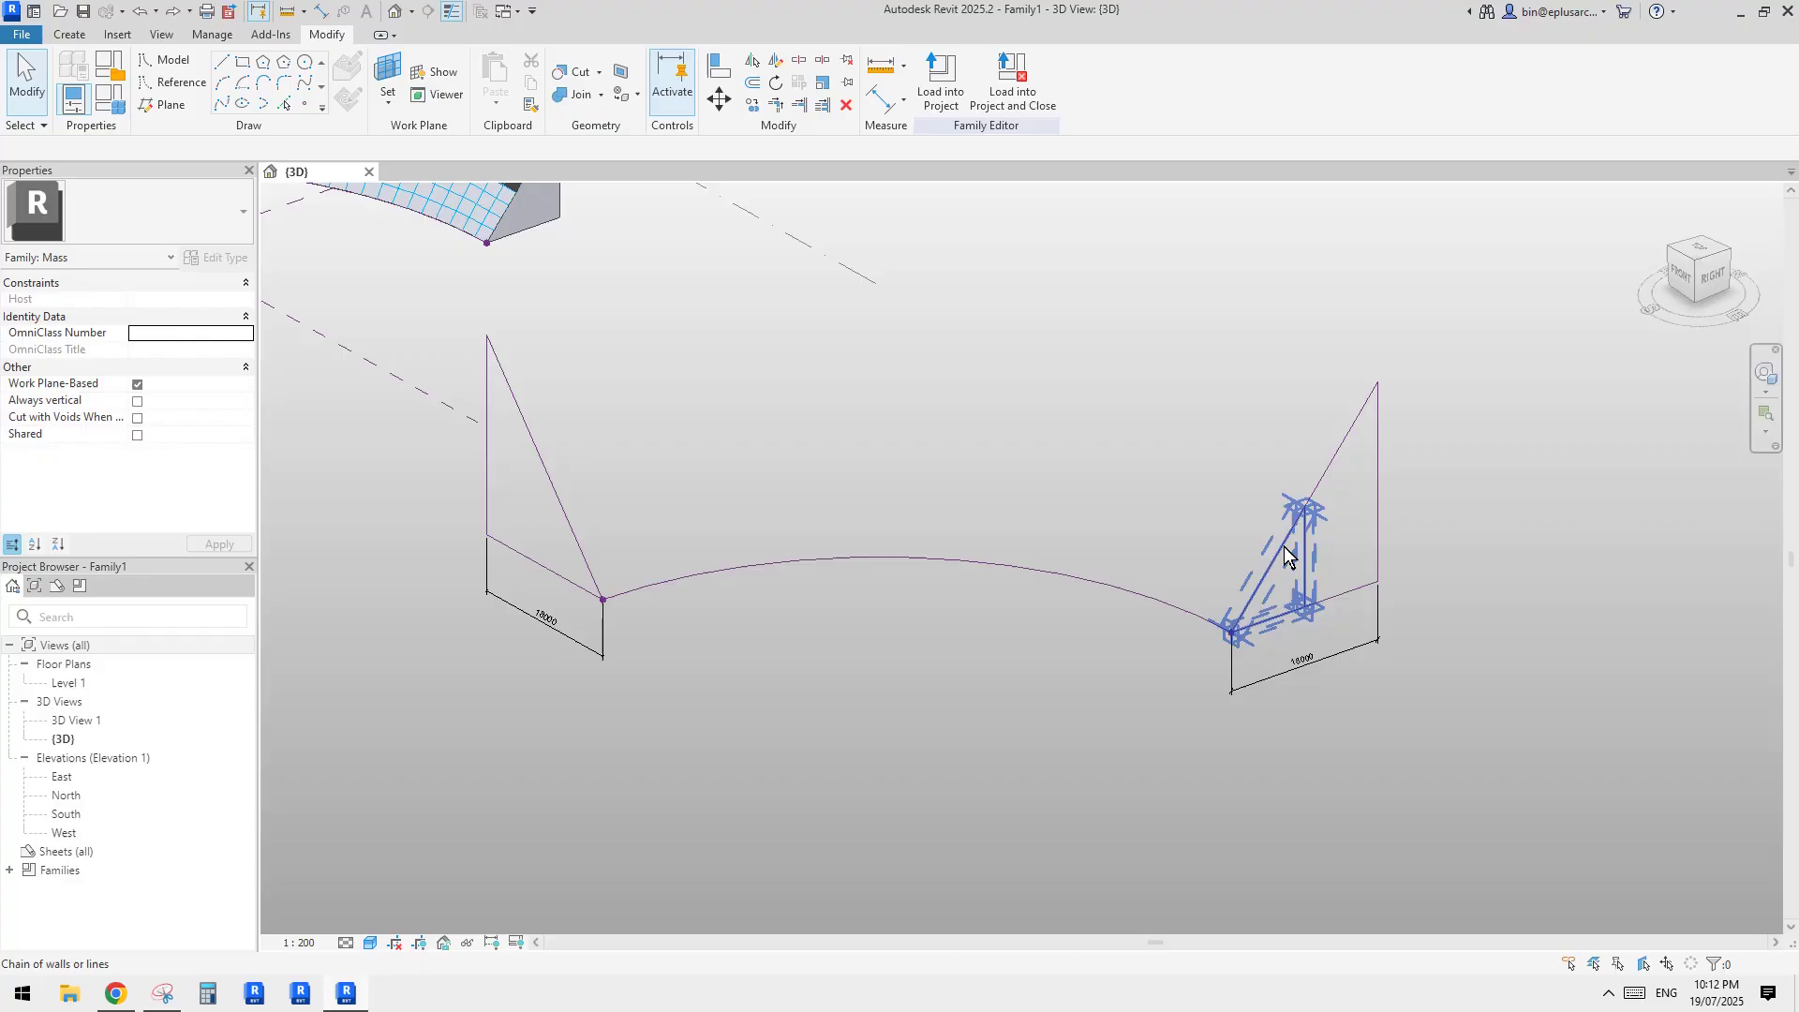
middle_click_drag(1218, 423, 1264, 551)
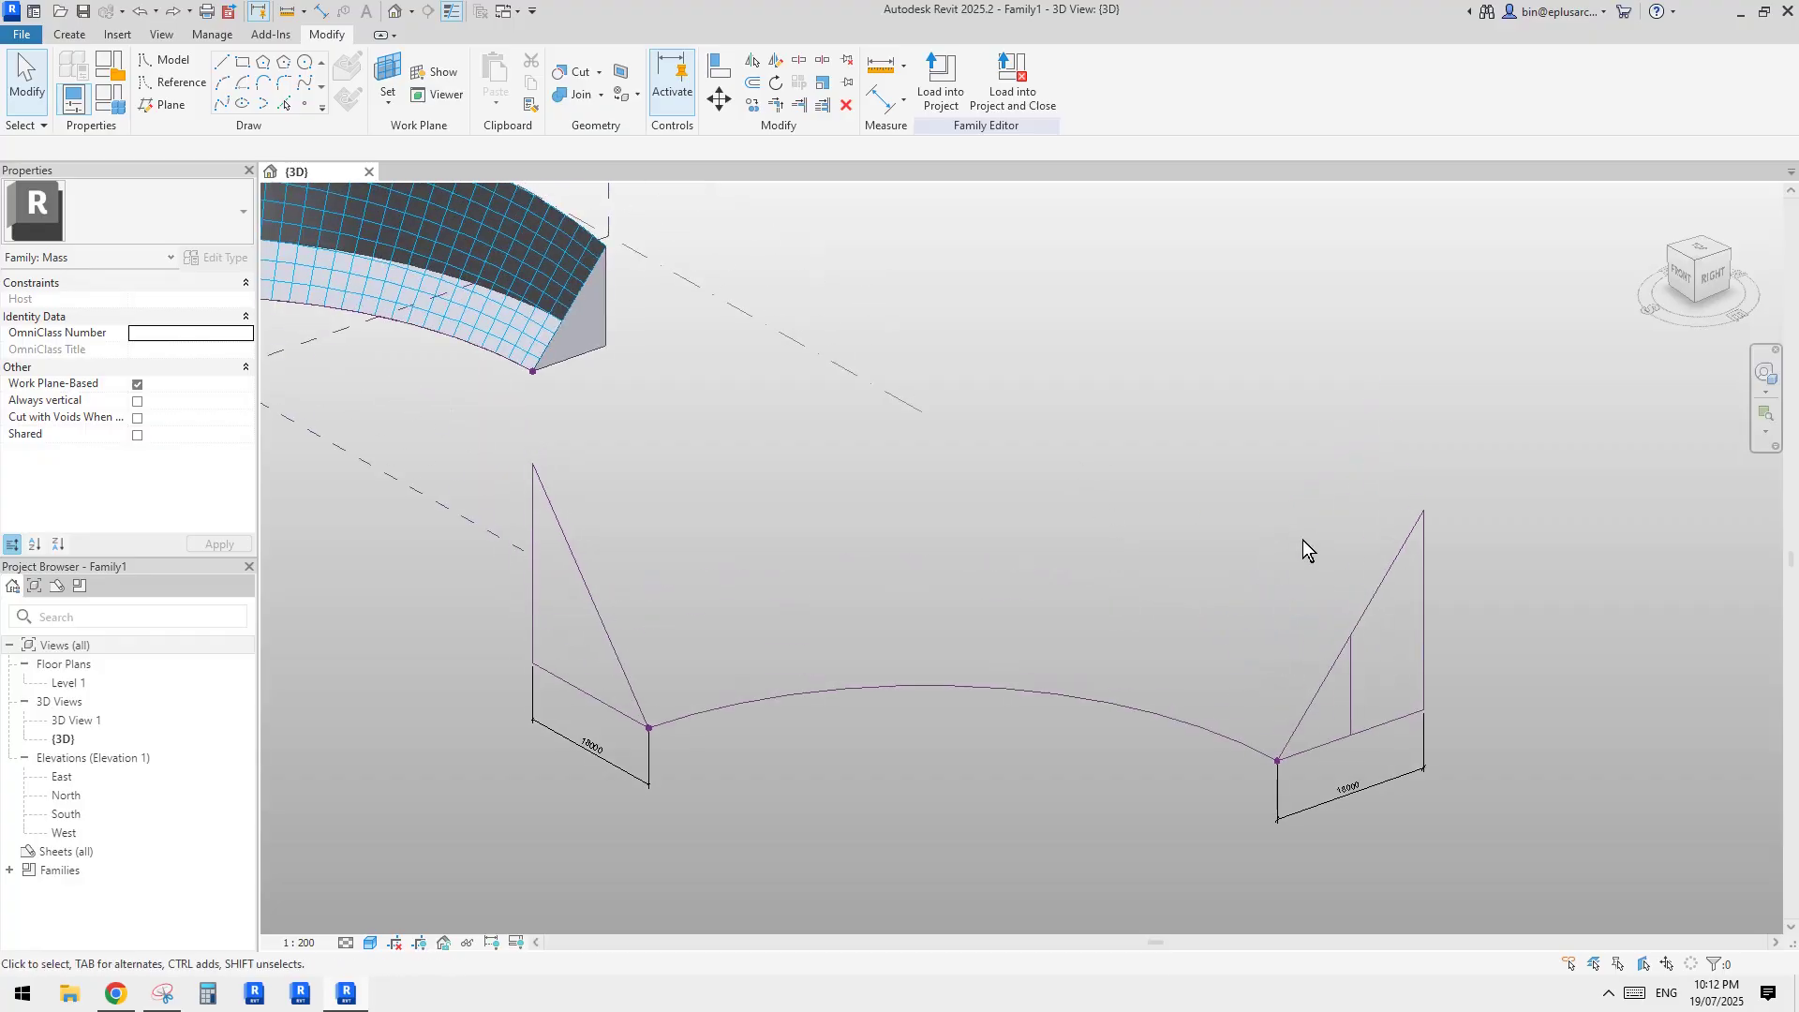
middle_click_drag(1493, 649, 1500, 623)
key("Tab")
key("Tab")
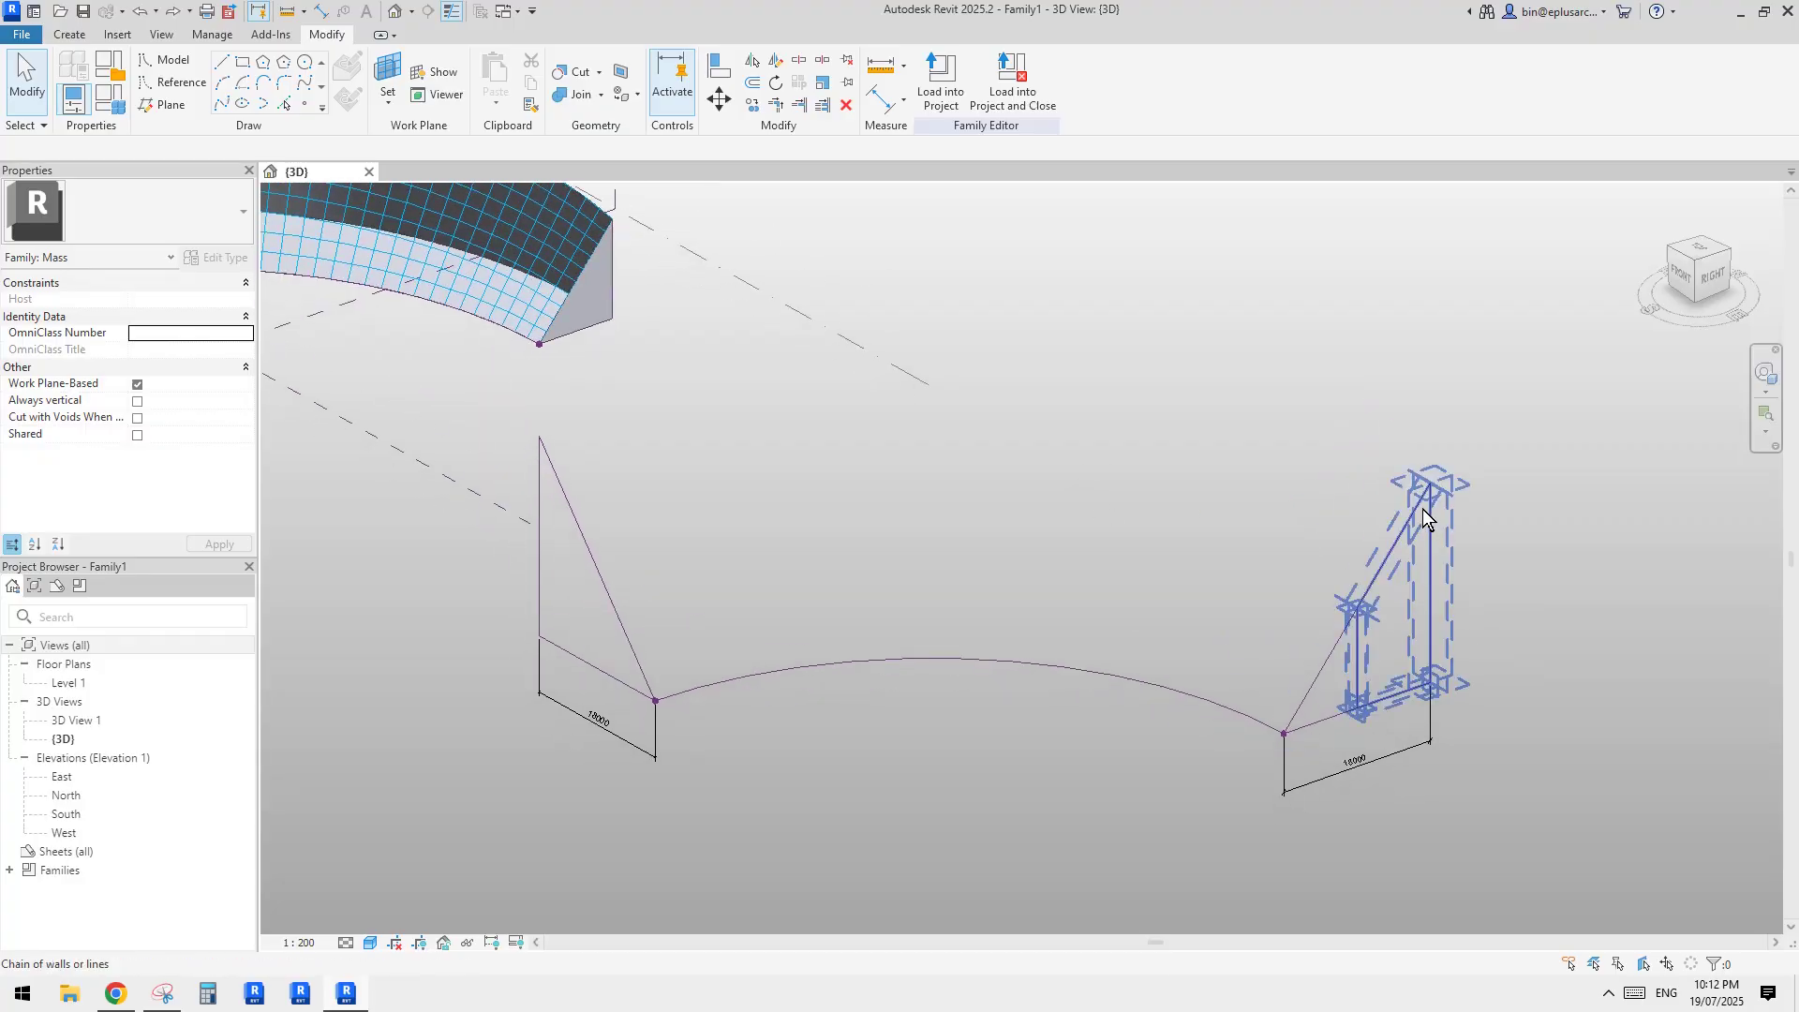
left_click(1422, 509)
middle_click_drag(927, 593, 982, 556)
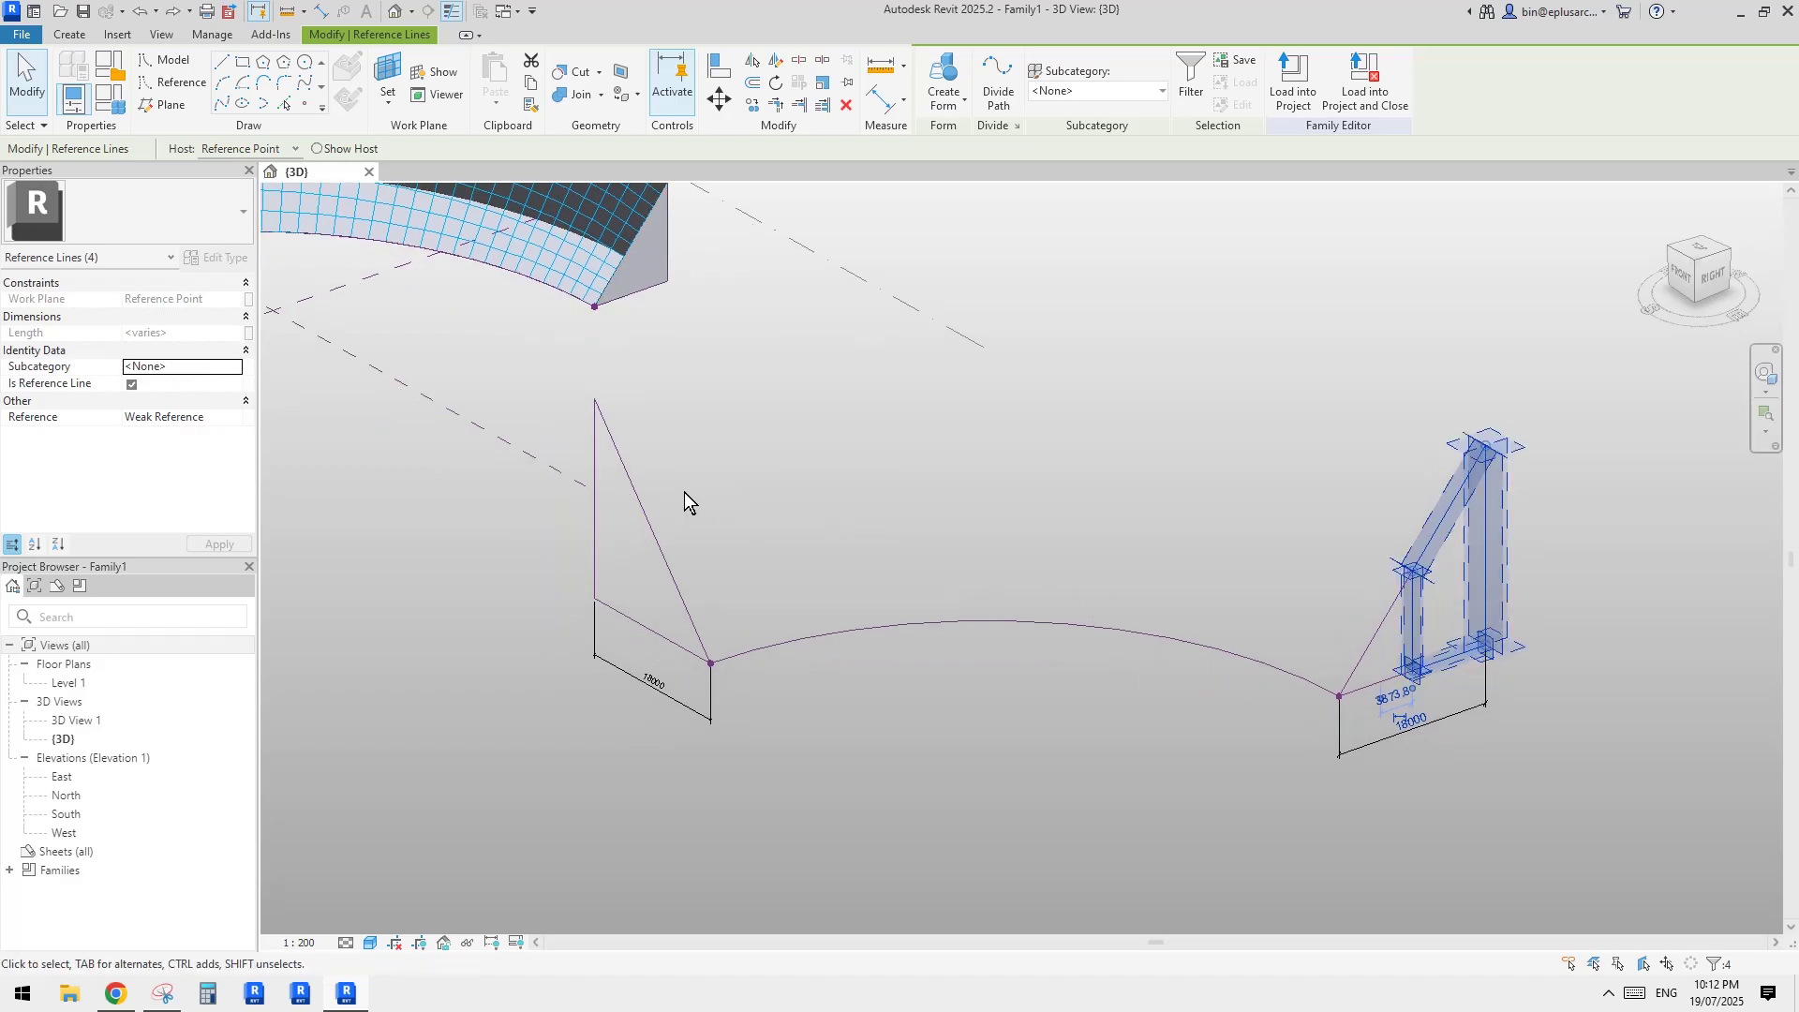
middle_click_drag(909, 544, 983, 539)
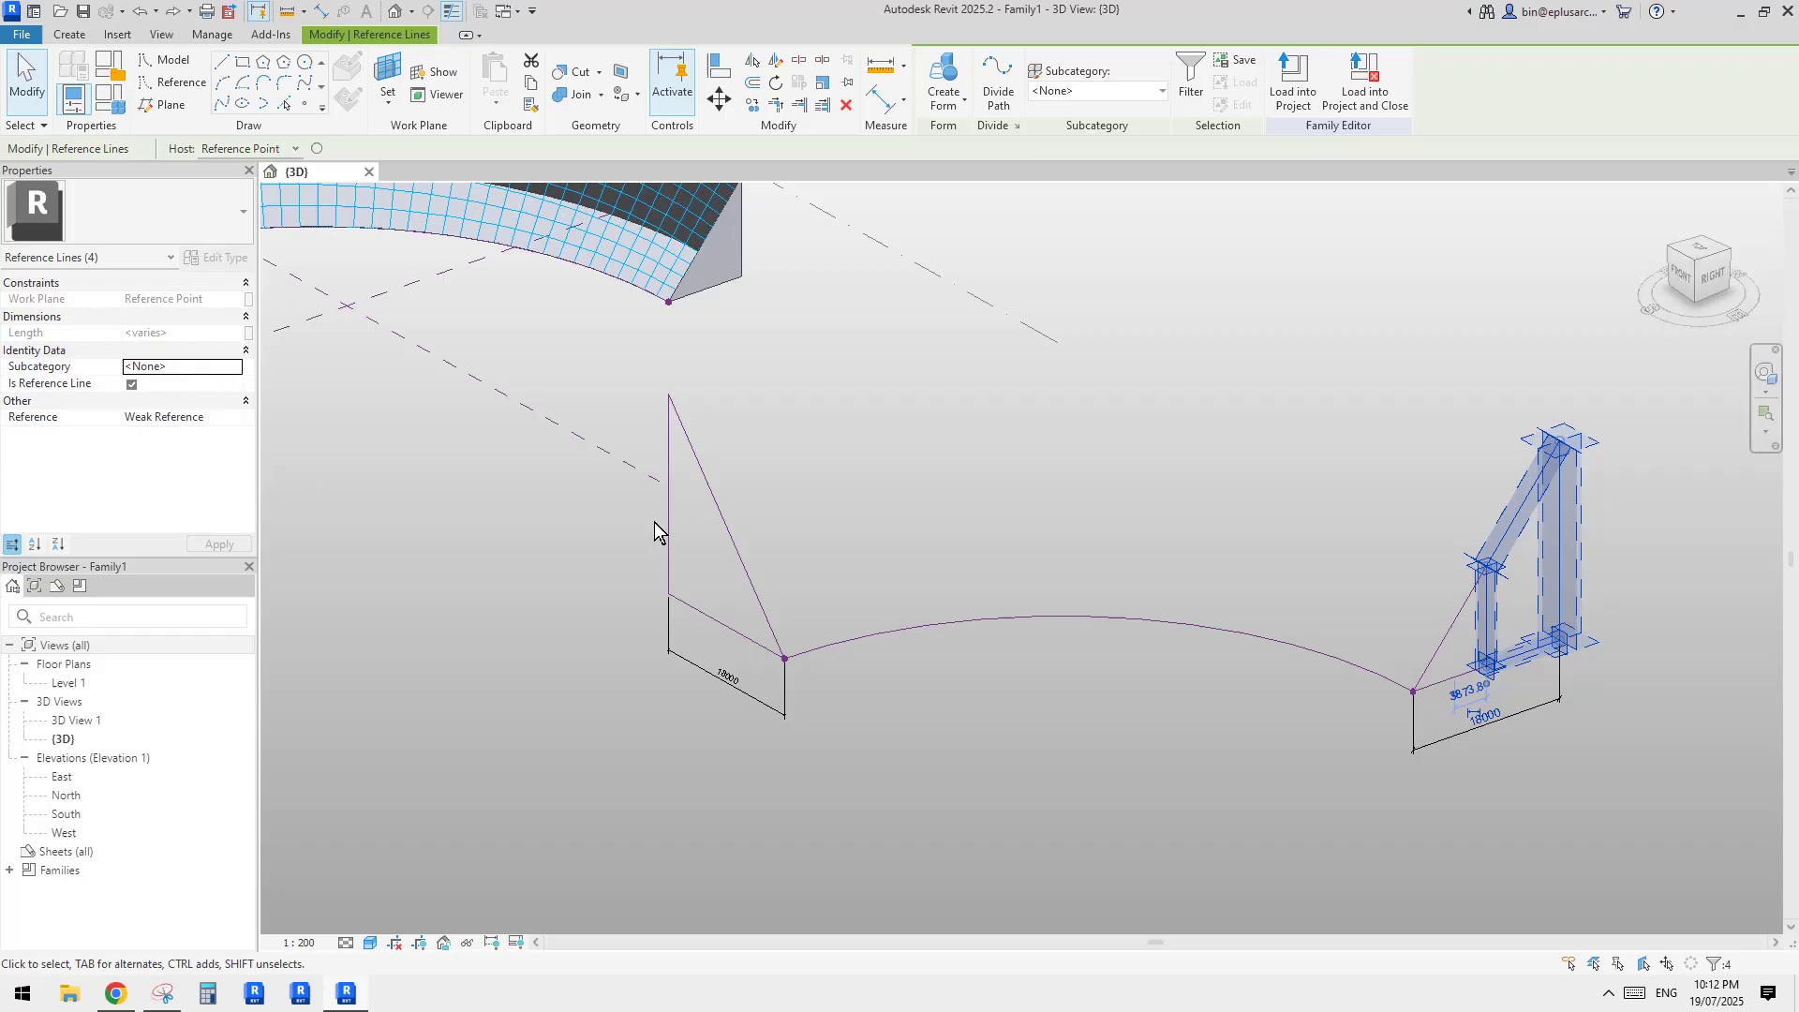
key("Tab")
scroll(691, 531, "down", 2)
middle_click_drag(691, 530, 896, 627)
scroll(1089, 594, "up", 2)
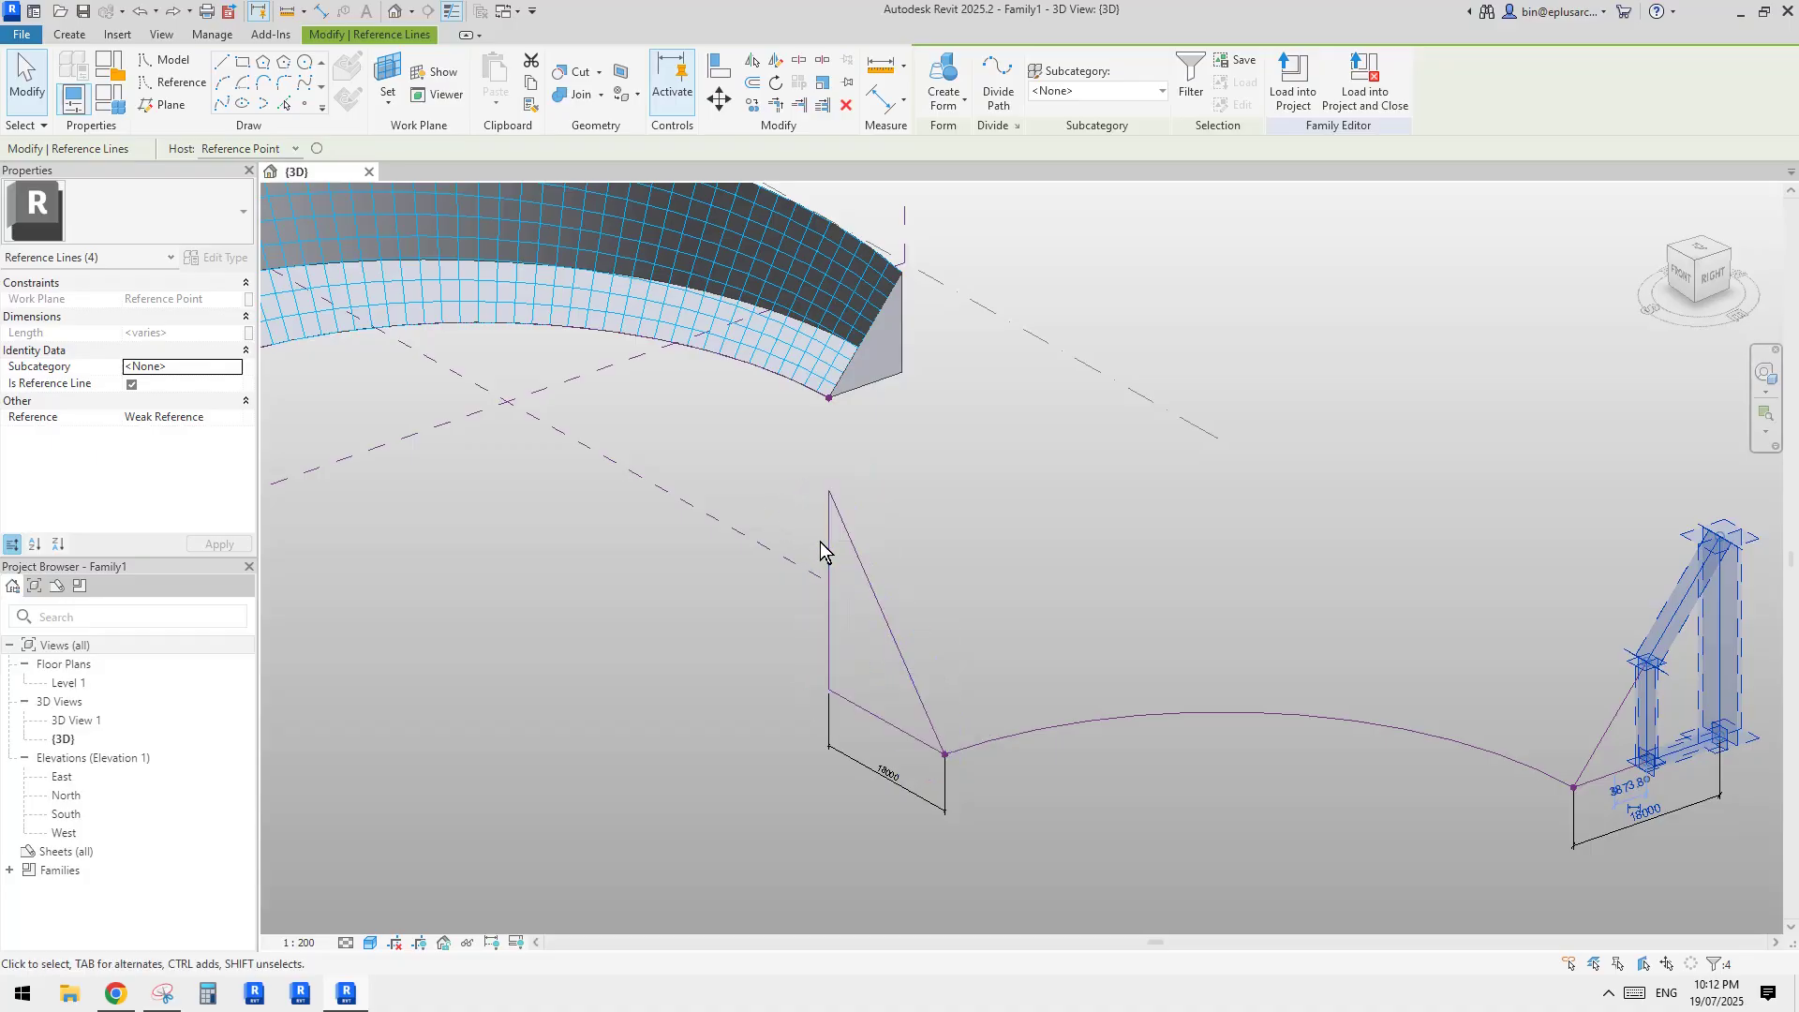
middle_click_drag(821, 542, 835, 545)
key("Escape")
- Copy the vertical reference line of the undivided end triangle 1000 outward, away from the arc
scroll(841, 639, "up", 1)
key("Tab")
key("Tab")
left_click(846, 653)
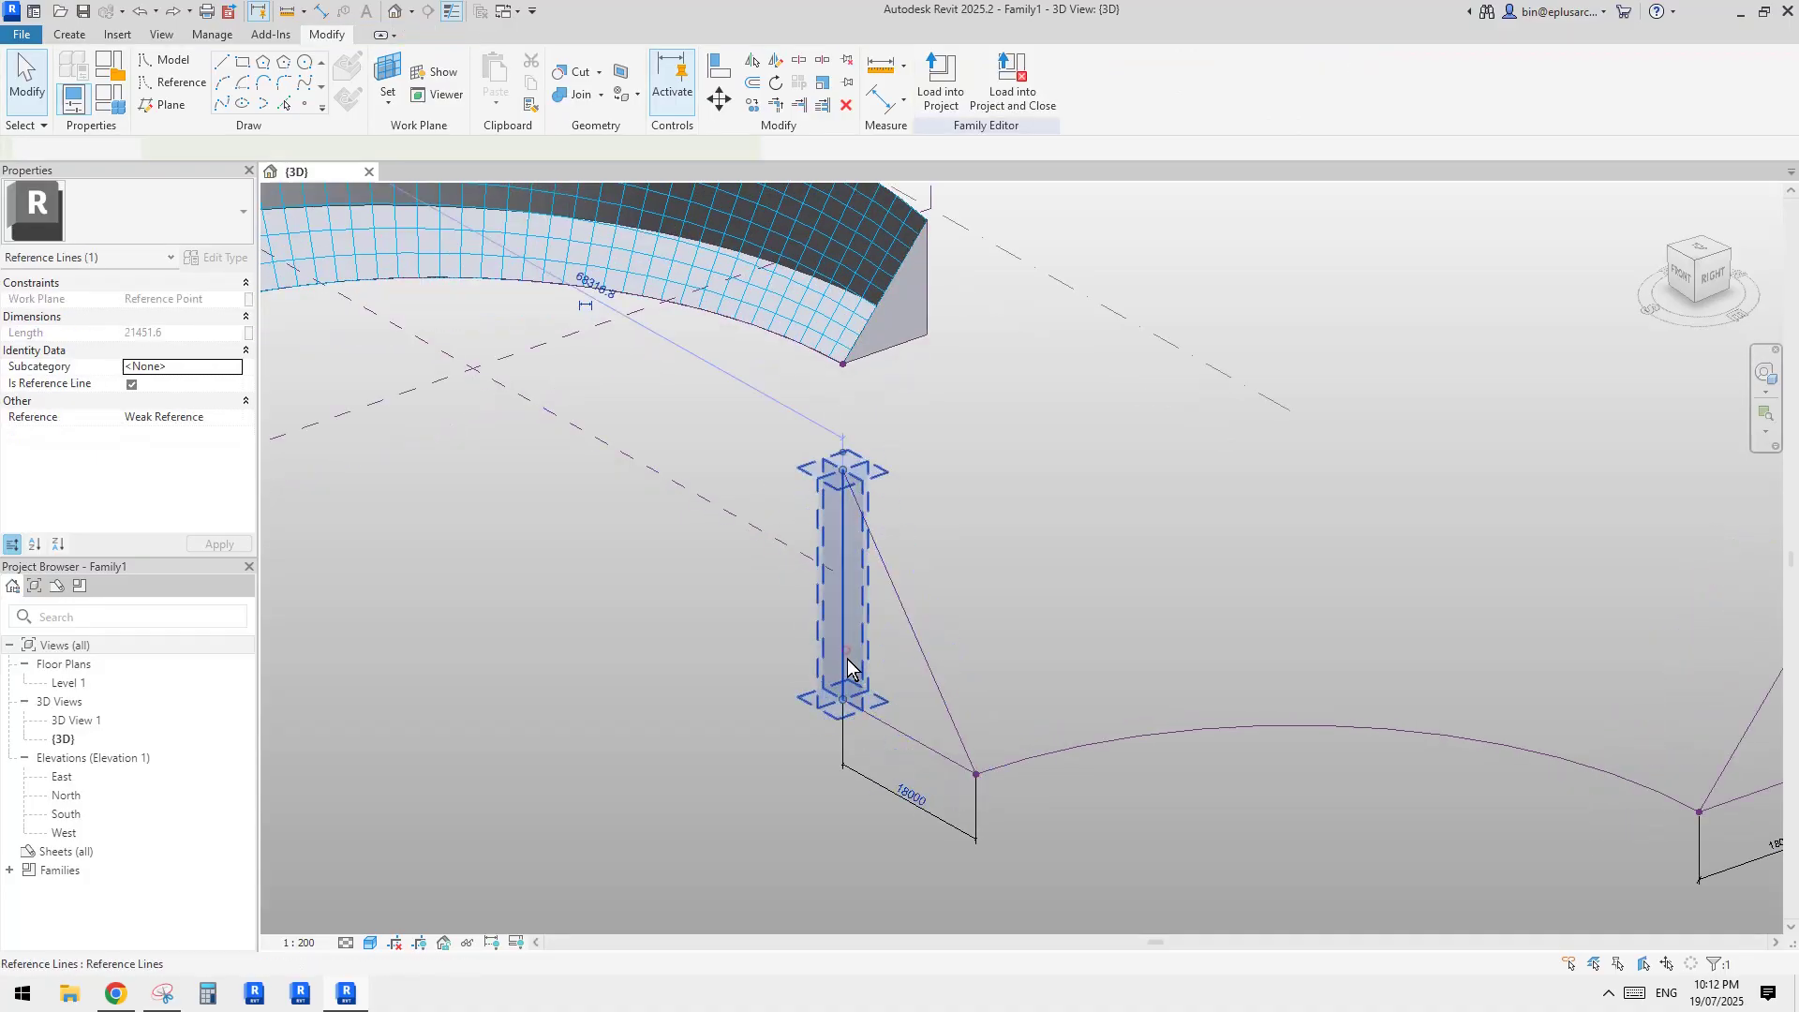
middle_click_drag(849, 661, 908, 690, "shift")
key("c")
key("o")
left_click(843, 693)
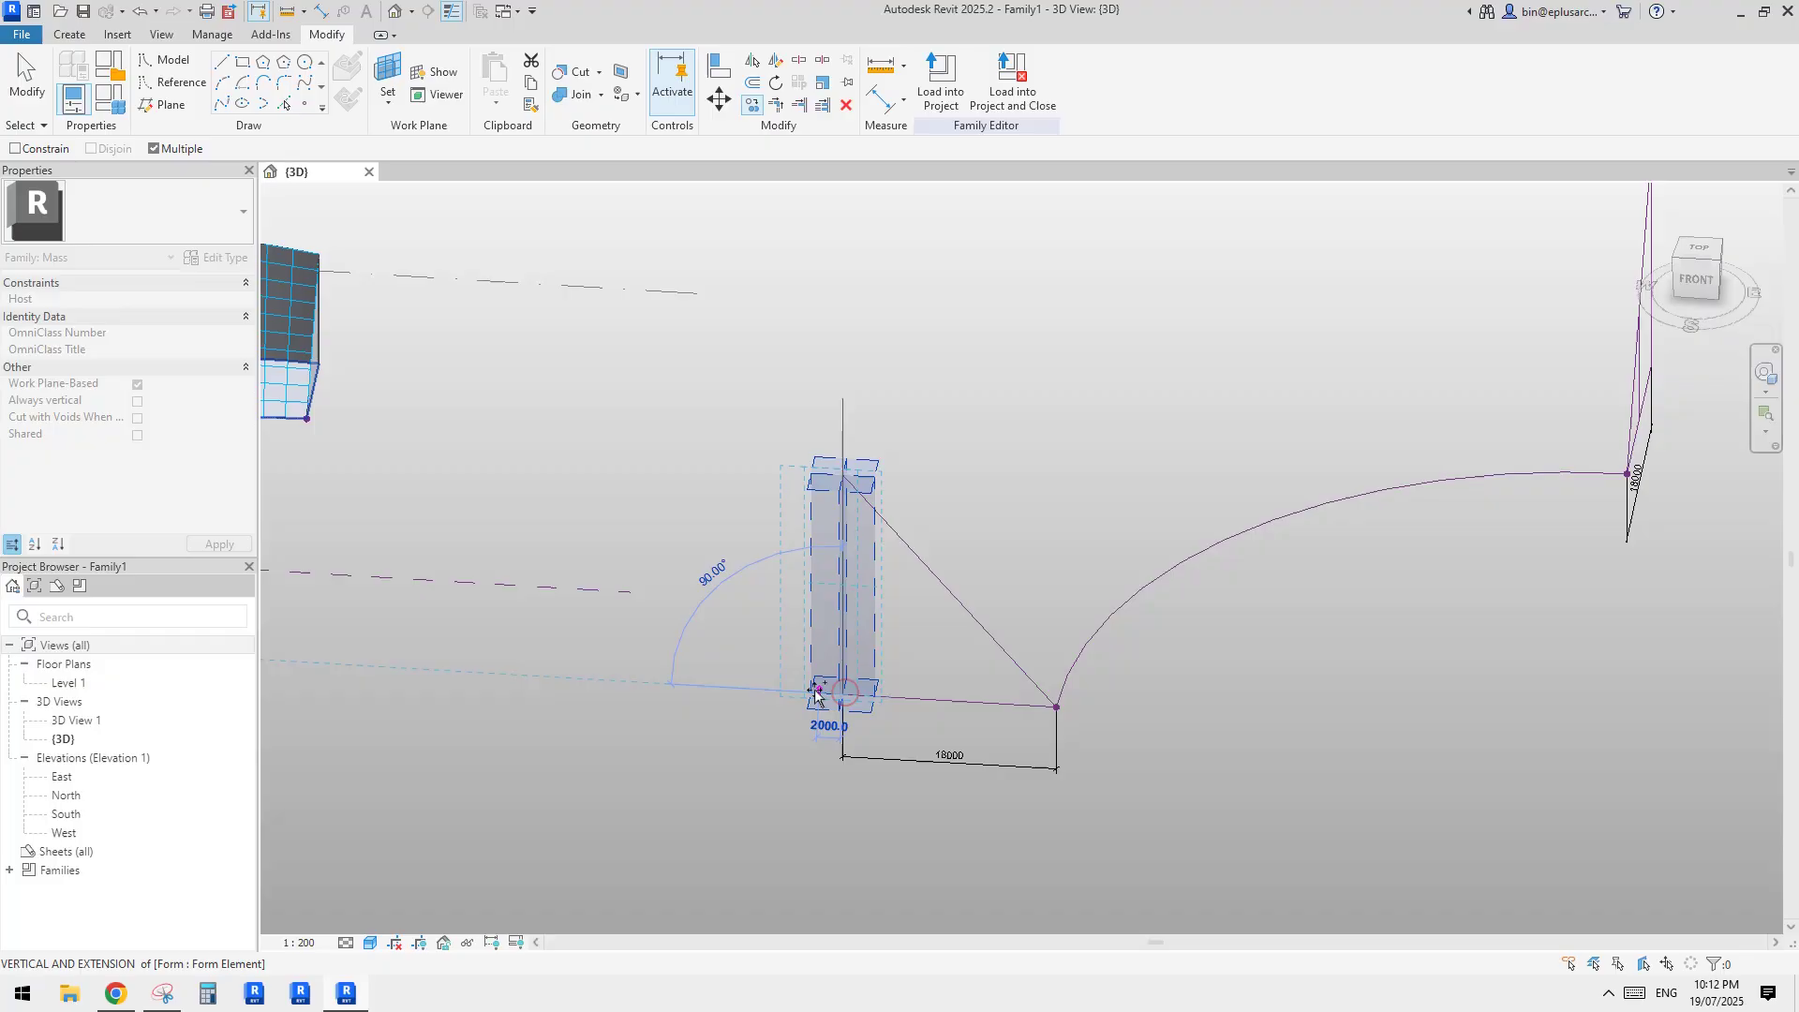
type("18")
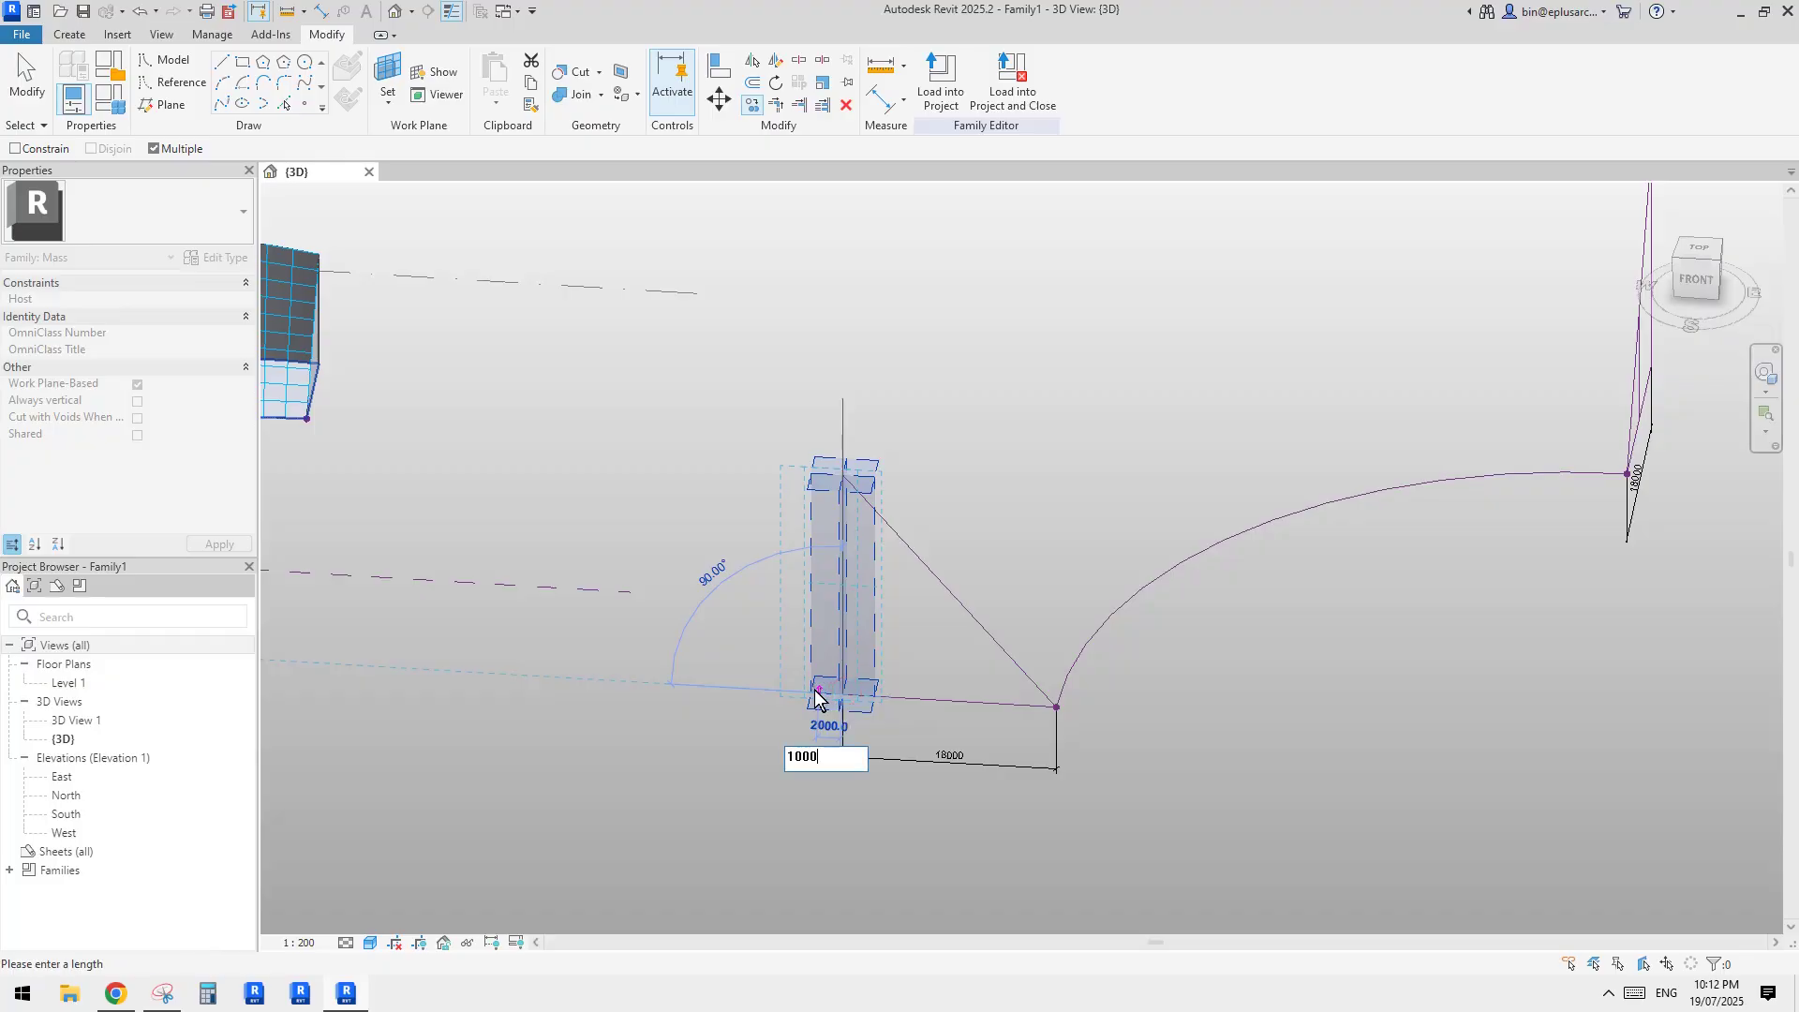
type("000")
key("Return")
scroll(815, 696, "up", 5)
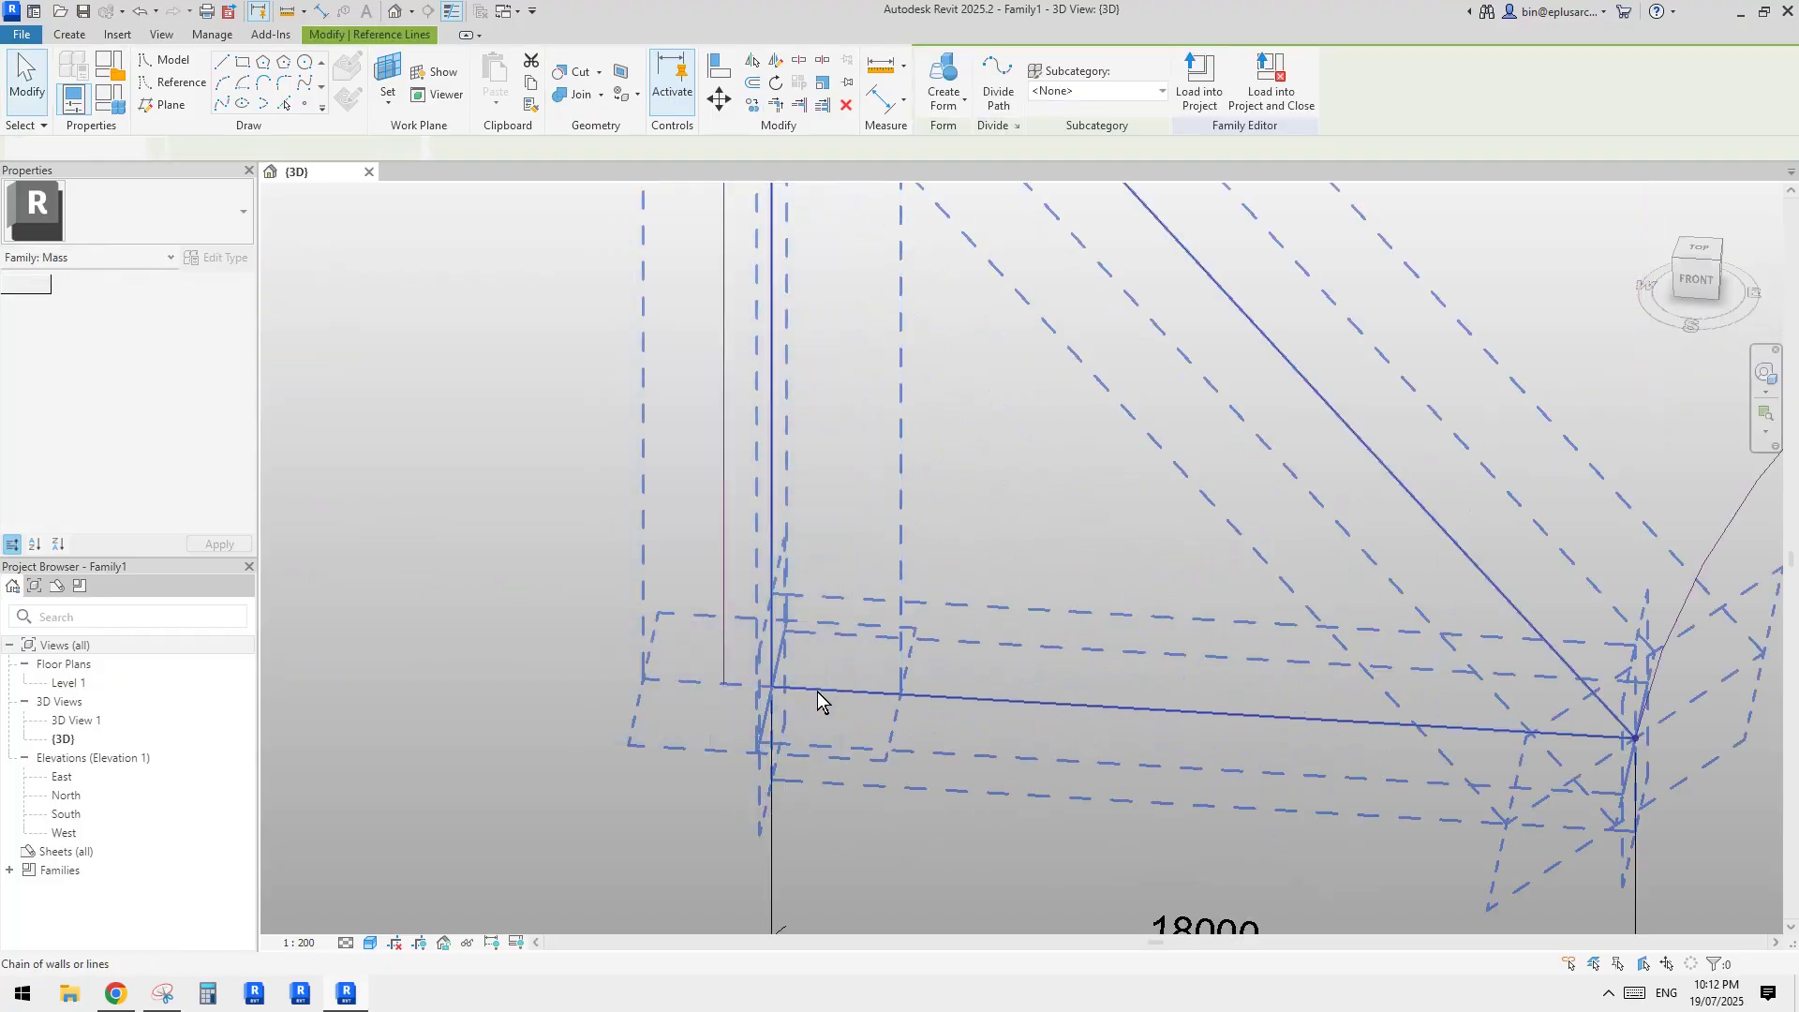
key("Escape")
- Extend that triangle's base line to meet the lower end of the copied vertical line
middle_click_drag(817, 692, 829, 697)
key("t")
key("r")
left_click(811, 694)
left_click(741, 660)
- Split the extended base line and trim it at the triangle's original vertical line
key("s")
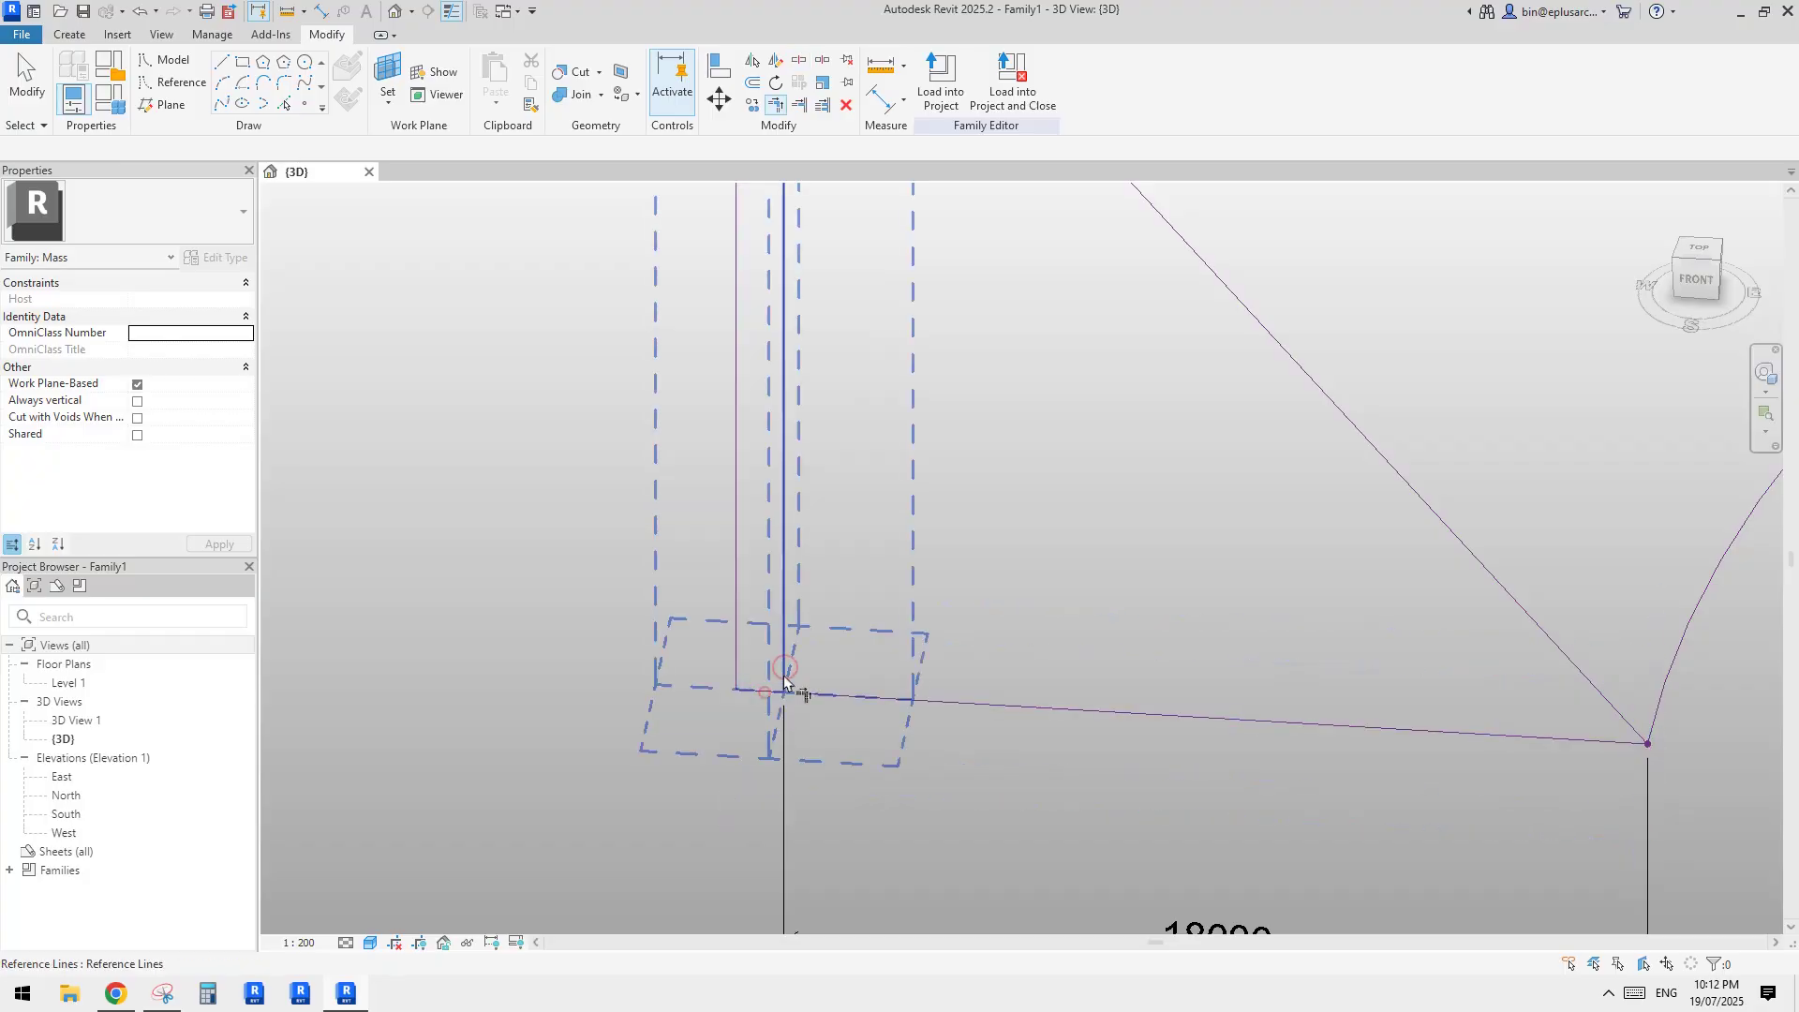
left_click(785, 671)
left_click(815, 691)
key("Escape")
- Extend the sloping line to the copied vertical line and break it at the original vertical line, closing a narrow four-sided profile
scroll(990, 668, "down", 2)
key("Tab")
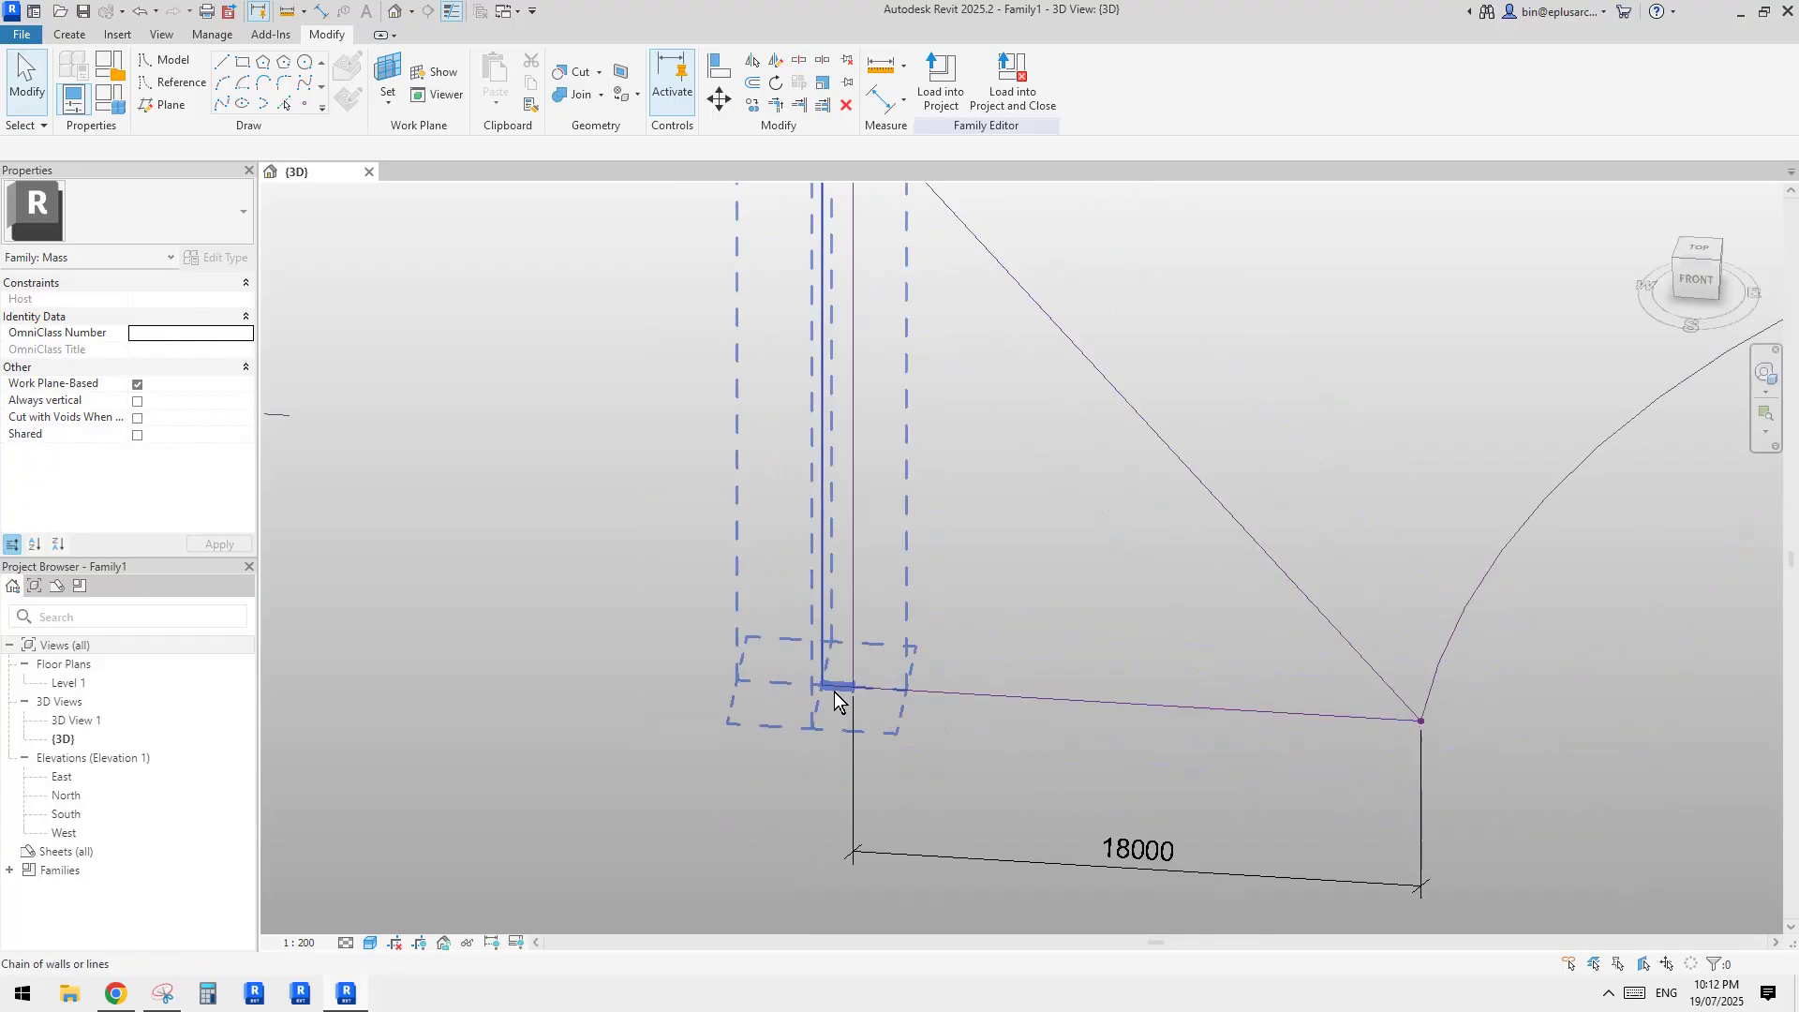
scroll(829, 581, "down", 3)
scroll(842, 482, "up", 2)
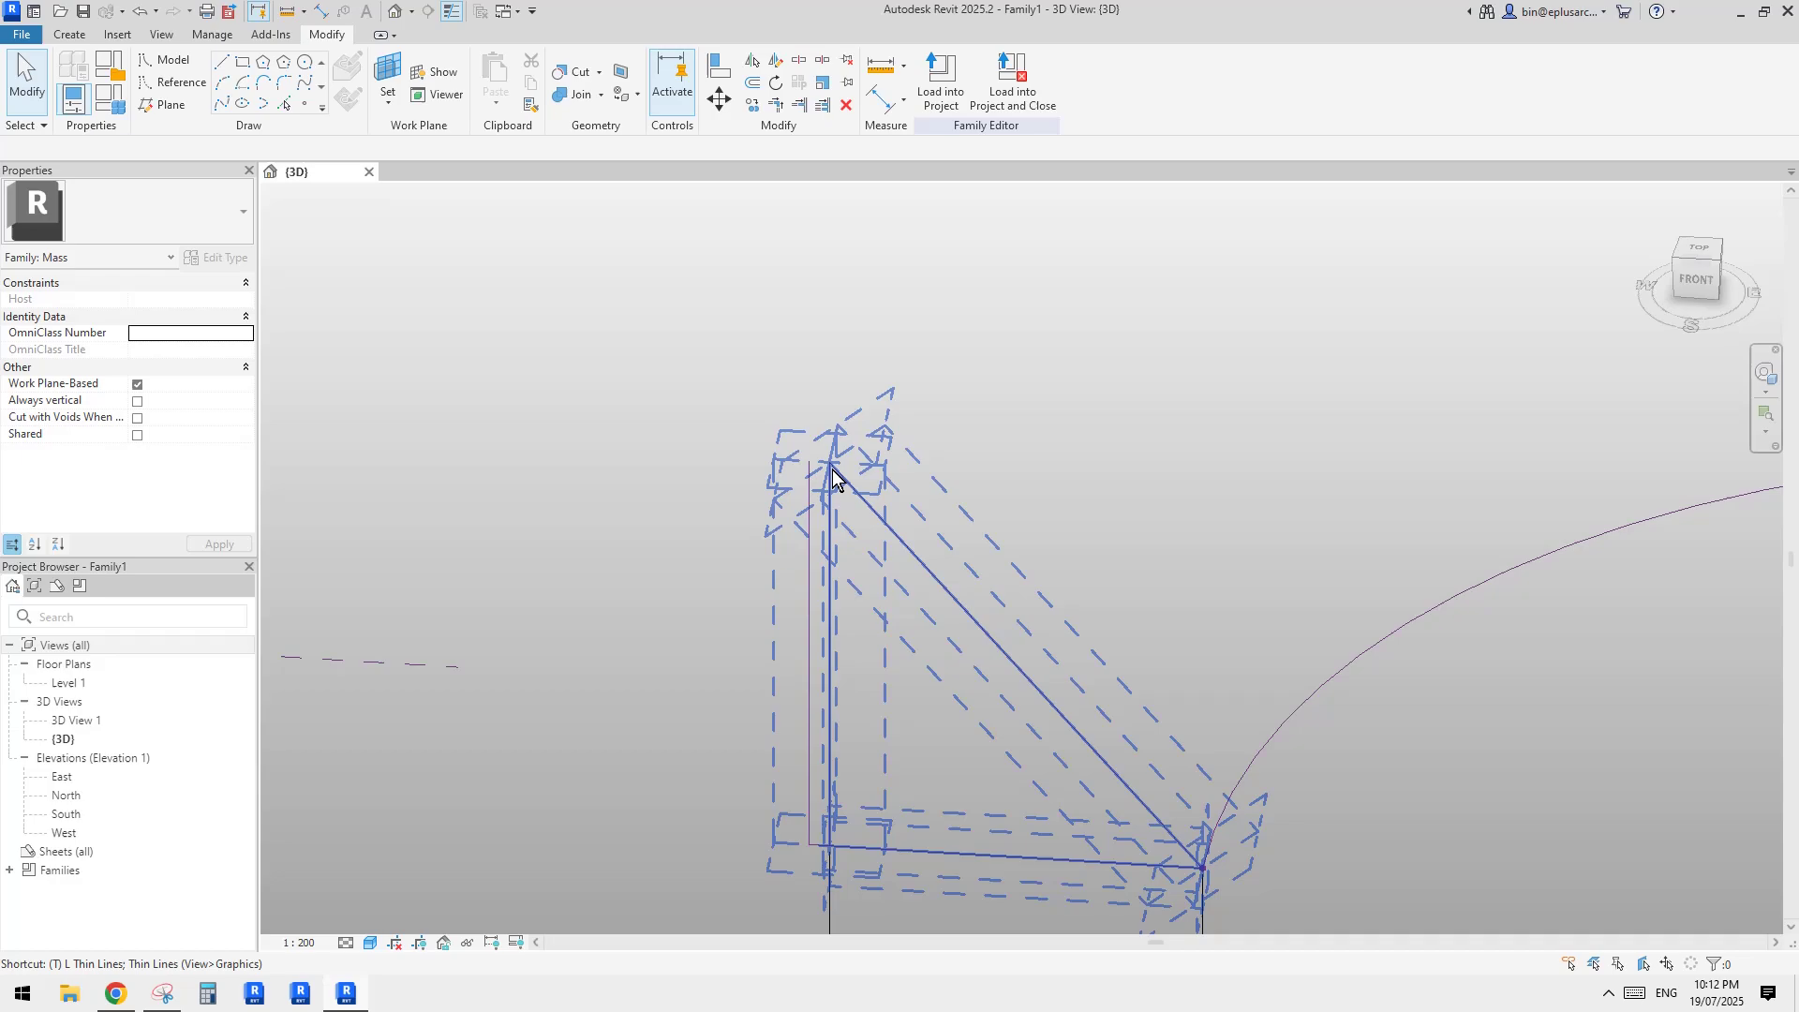
scroll(847, 483, "up", 2)
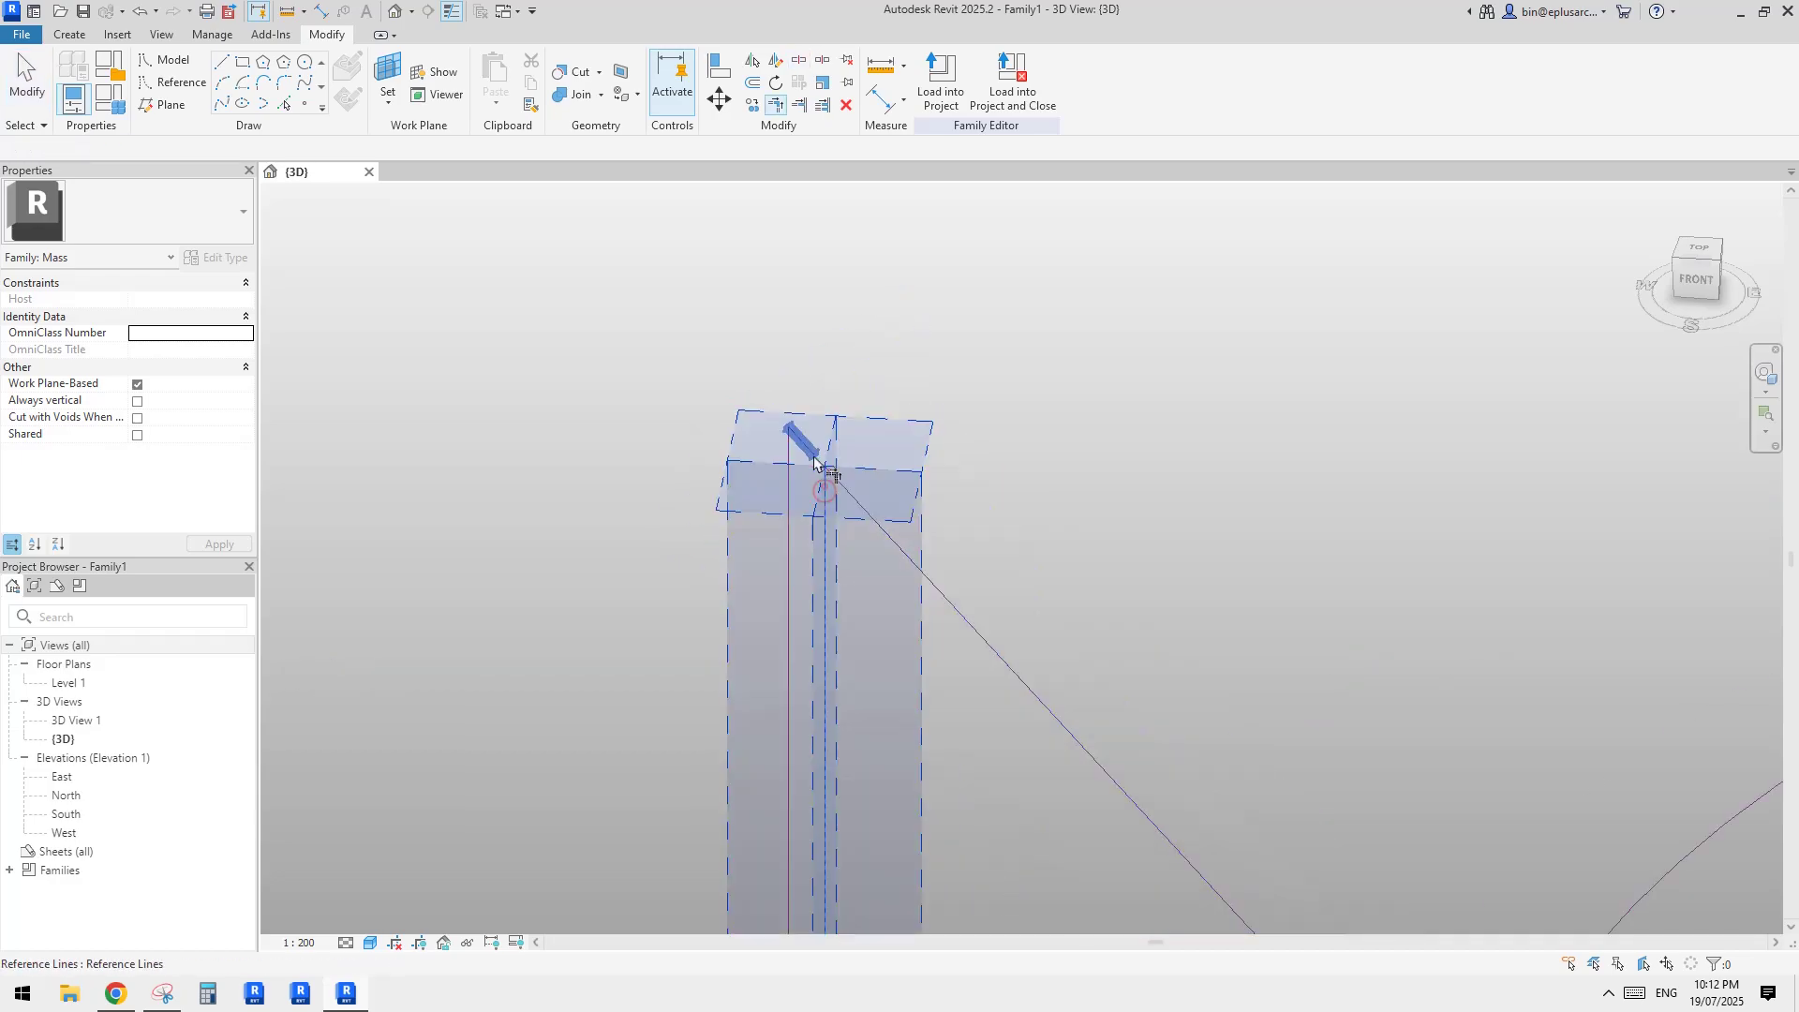
scroll(815, 462, "down", 2)
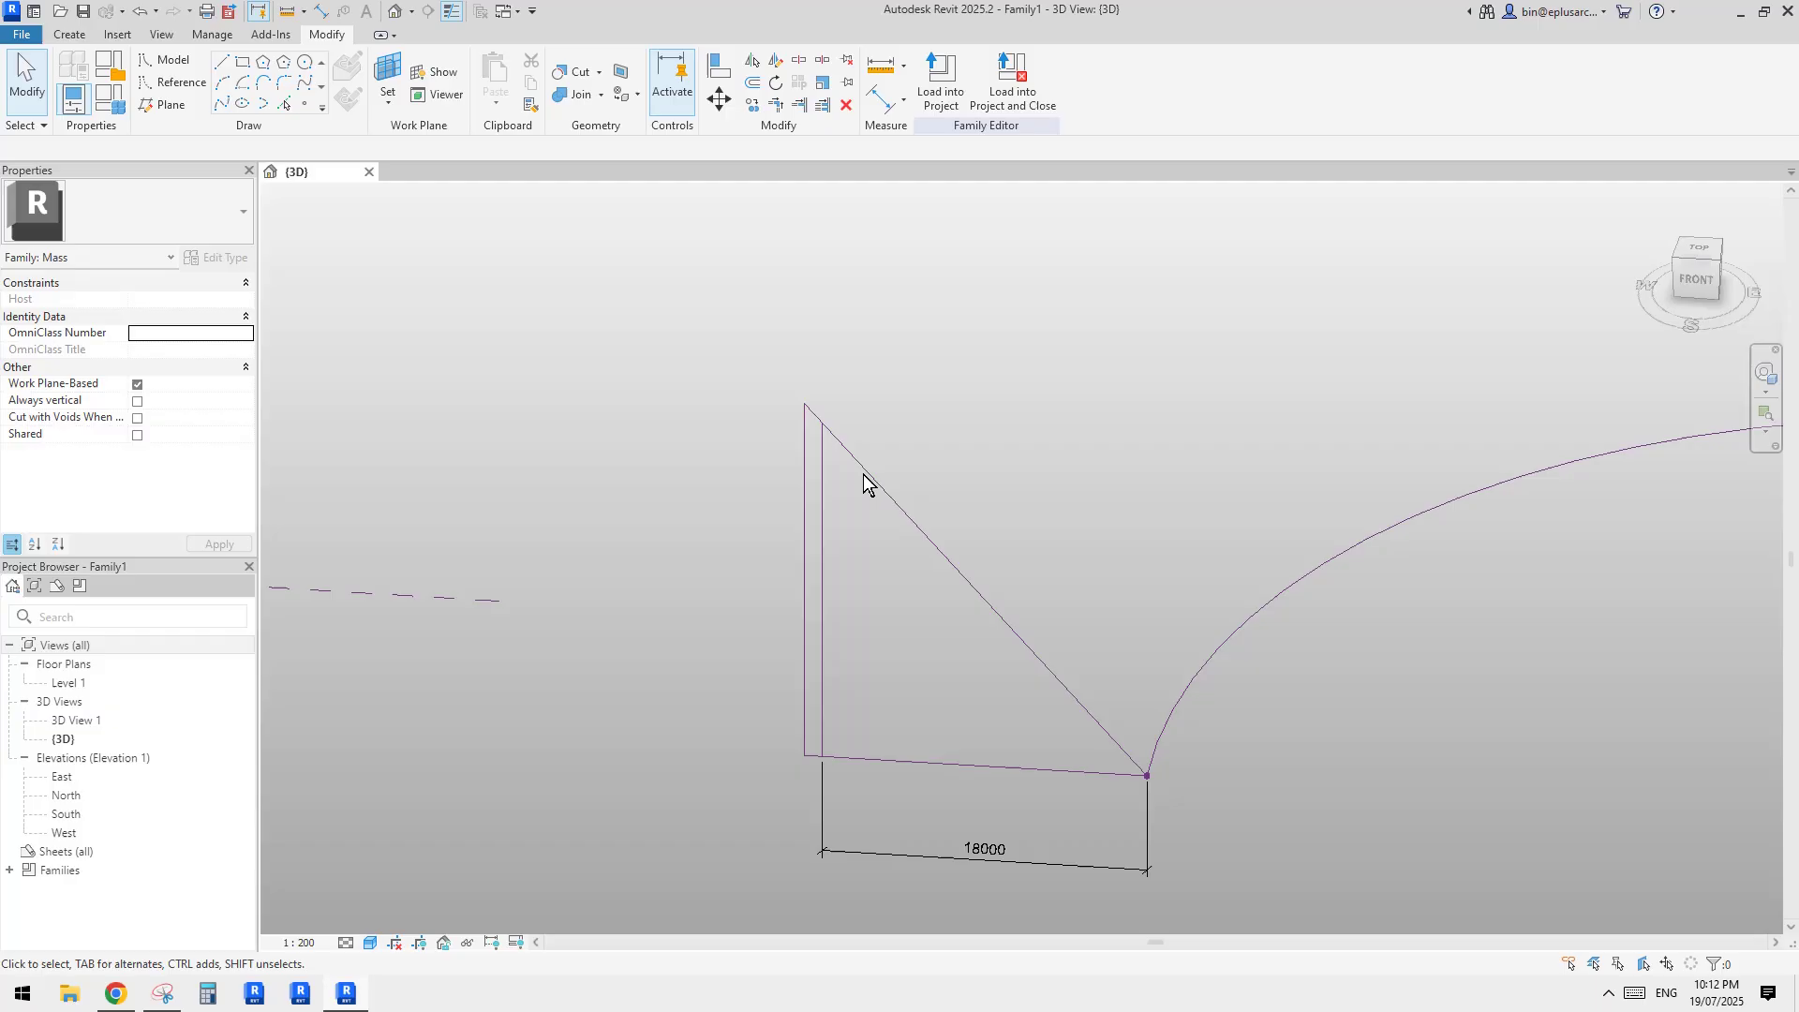
- Create a form from the narrow profile at one end, the outer four-sided profile at the other, and the arc
left_click(806, 462)
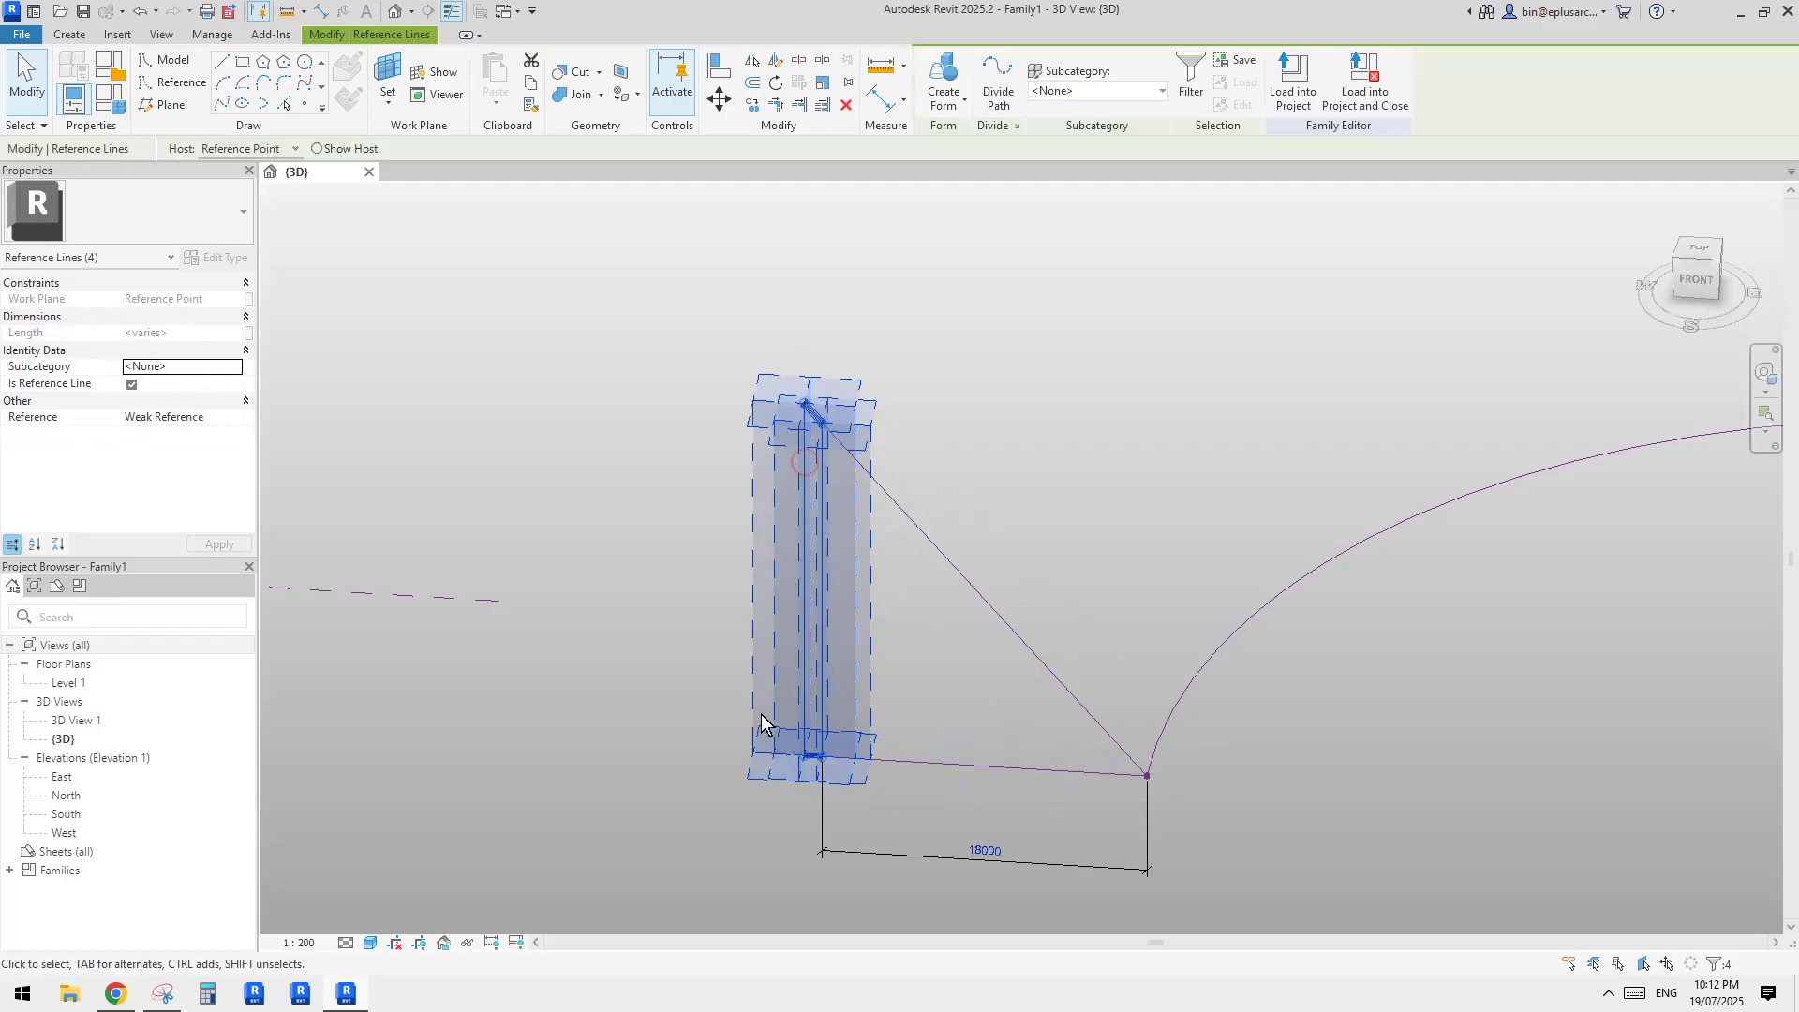
scroll(761, 722, "down", 2)
middle_click_drag(761, 722, 1154, 592, "shift")
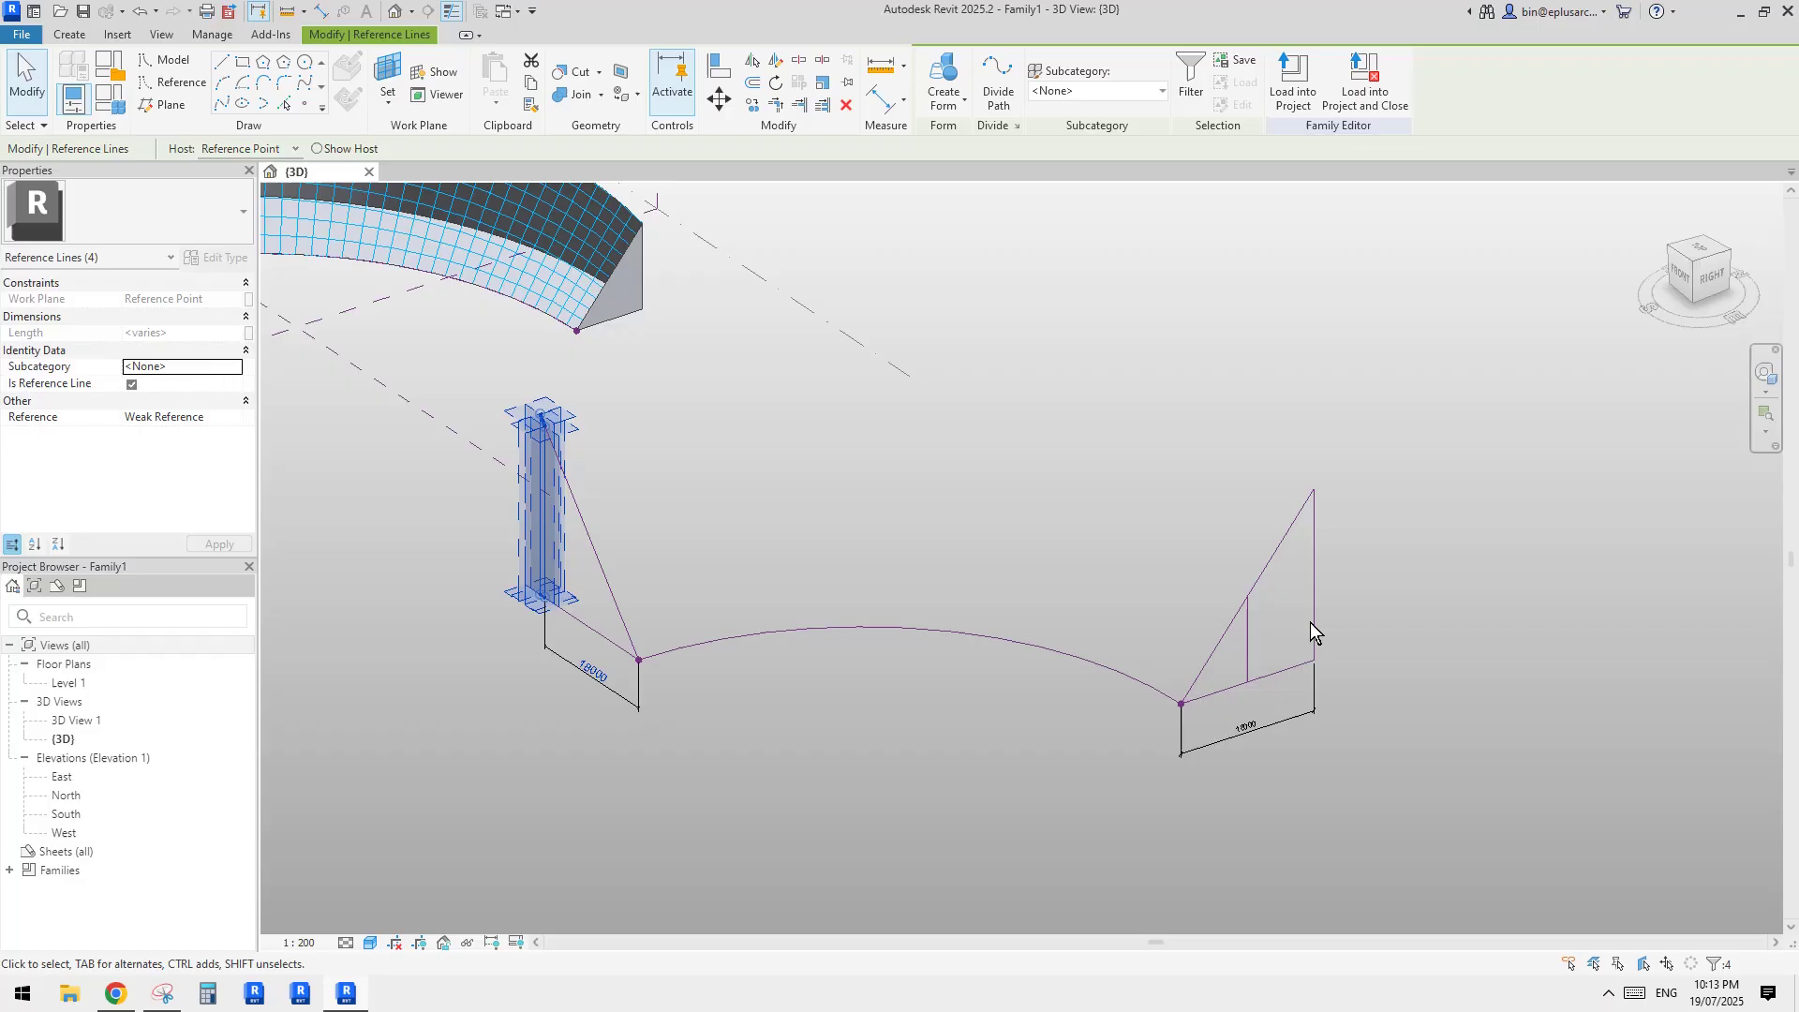
key("Tab")
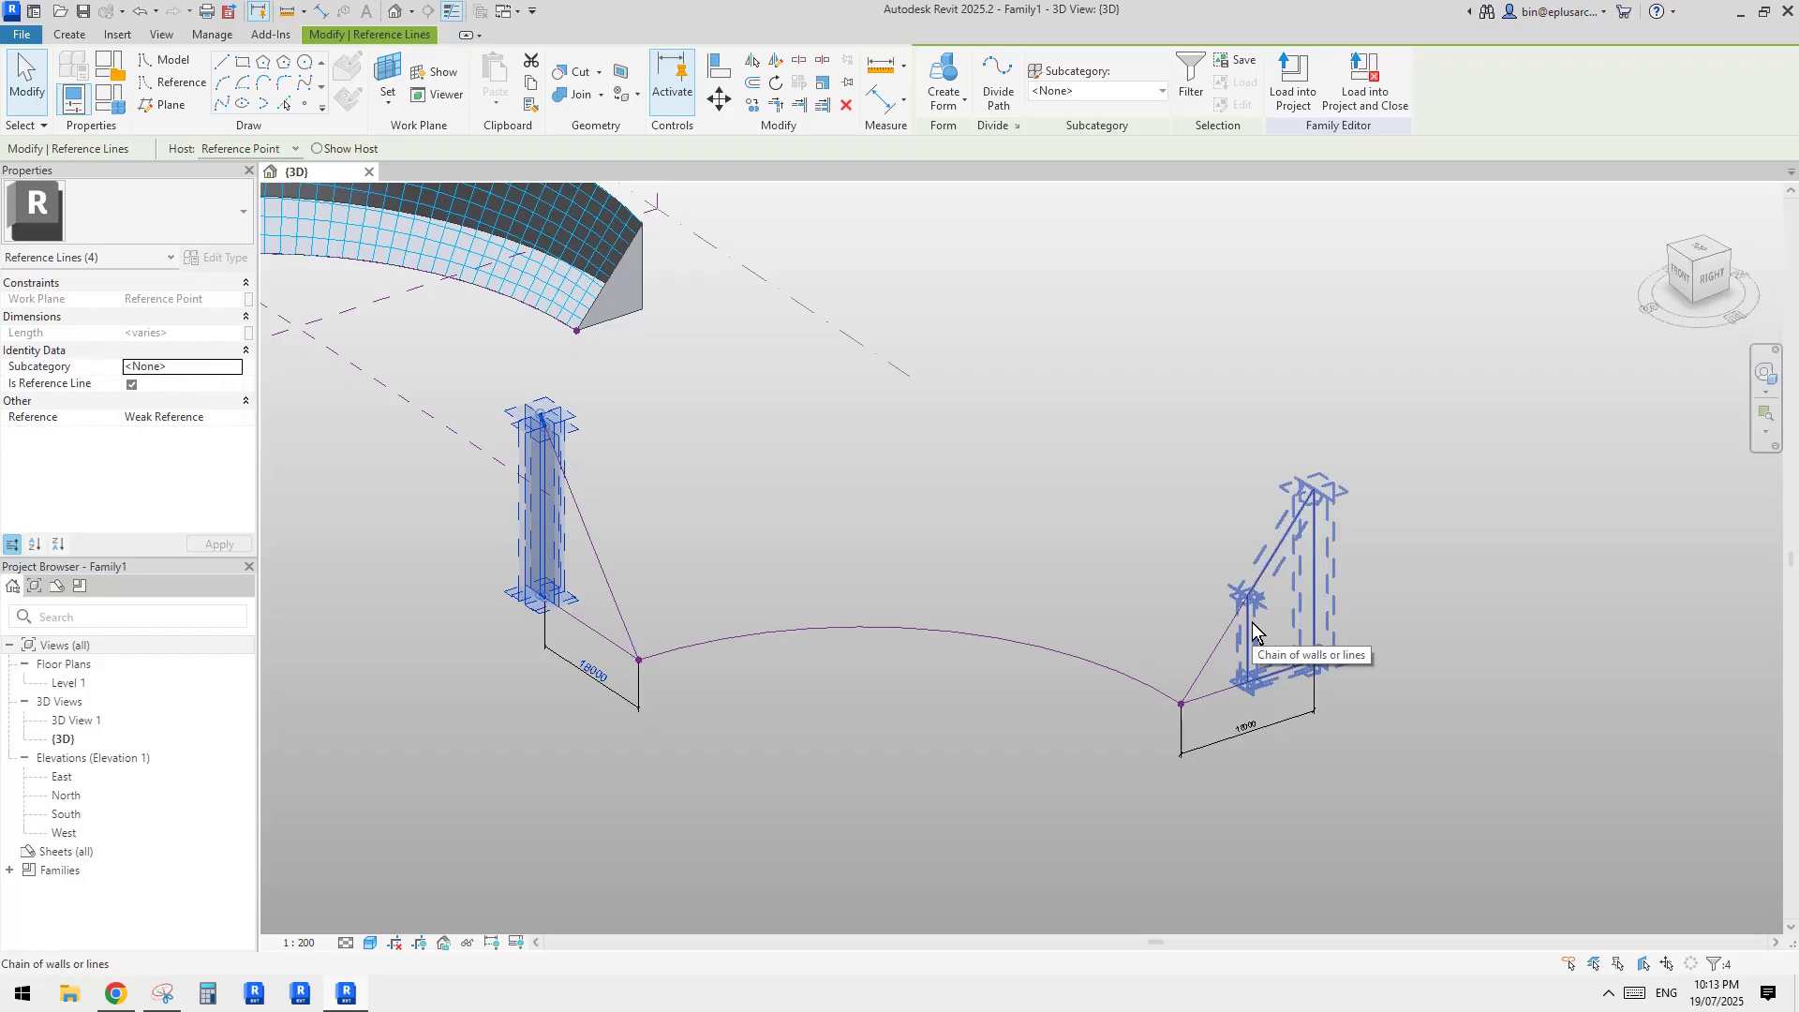
left_click(1253, 628, "ctrl")
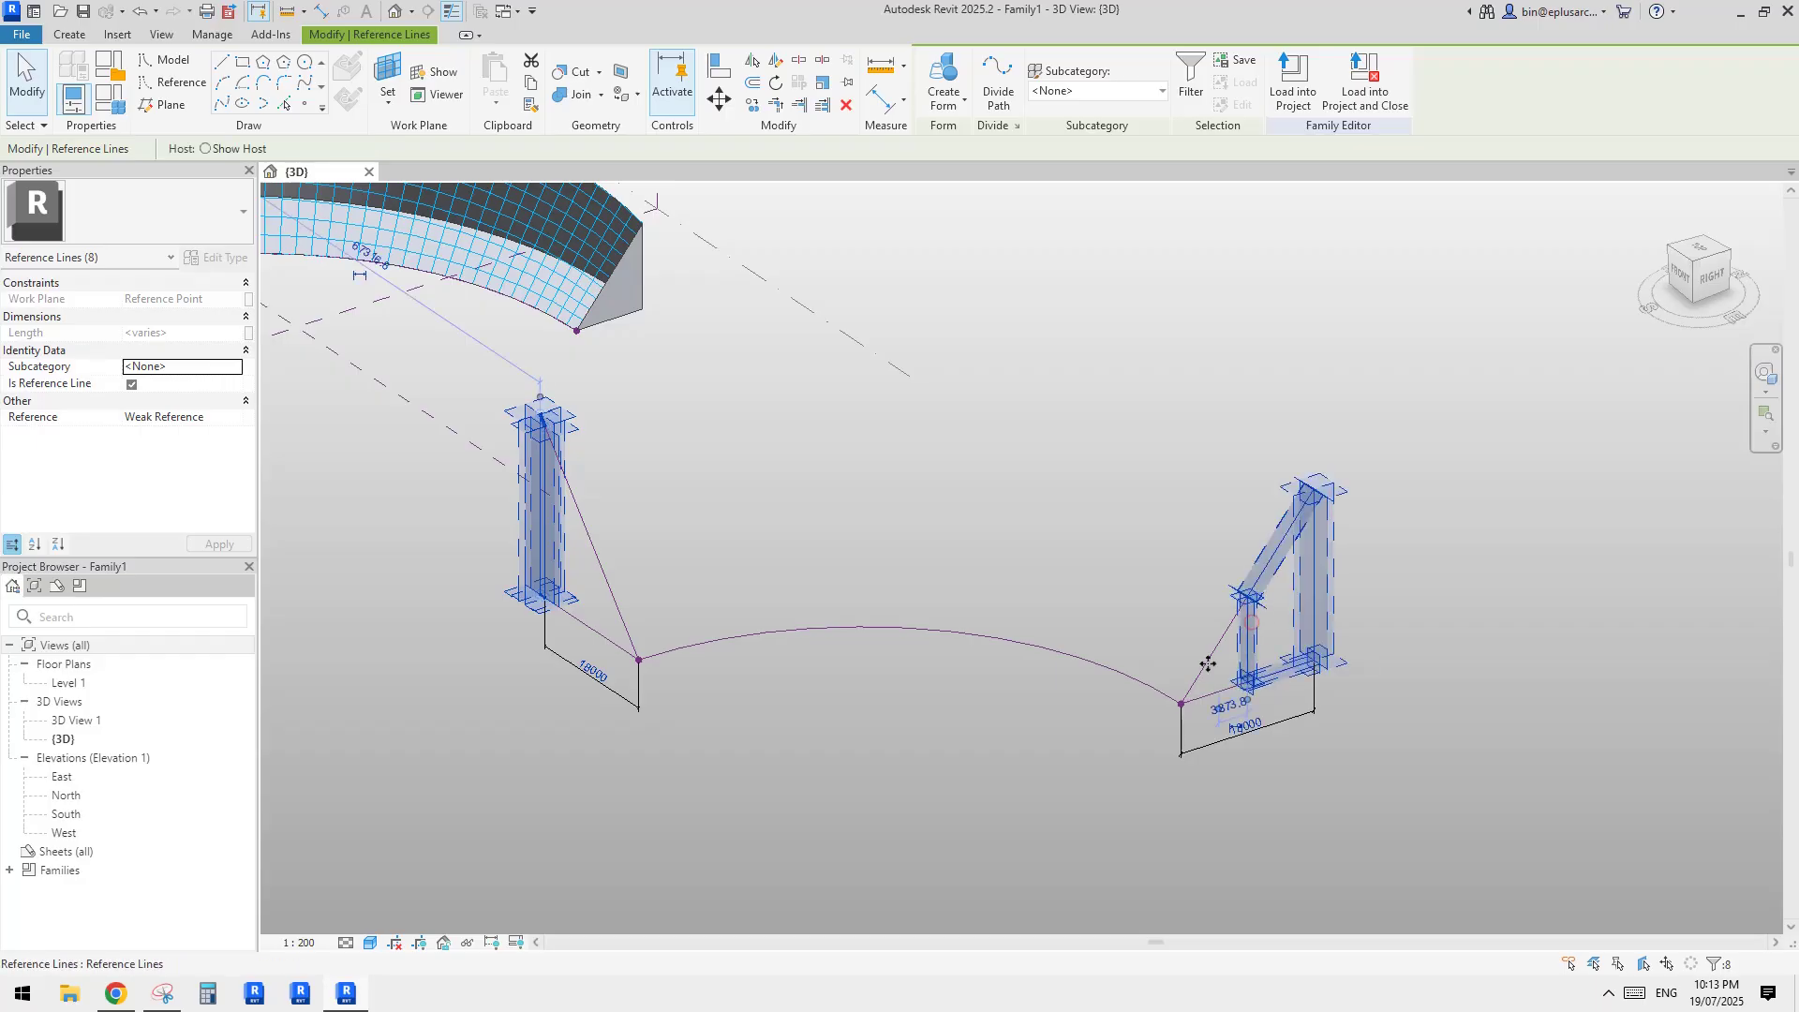
left_click(949, 640, "ctrl")
left_click(945, 77)
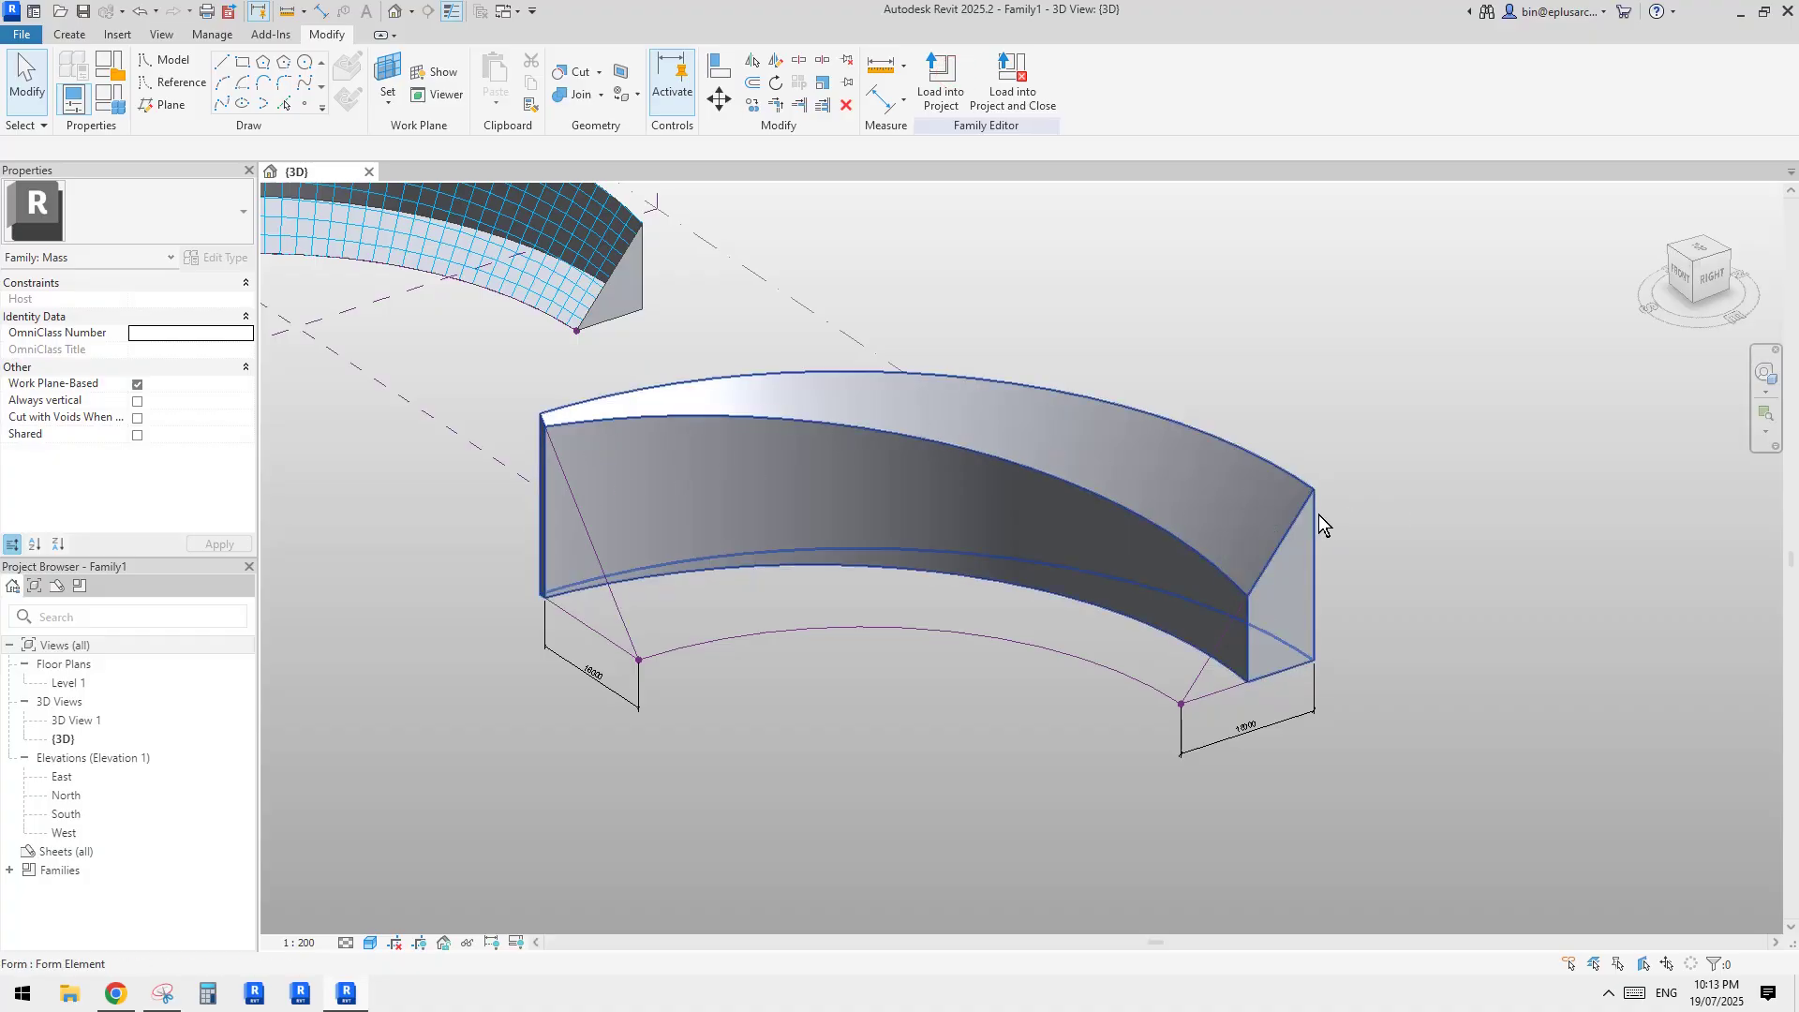
- Examine the new form's sloping top and inner vertical face beside the original tiled form
left_click(1267, 506)
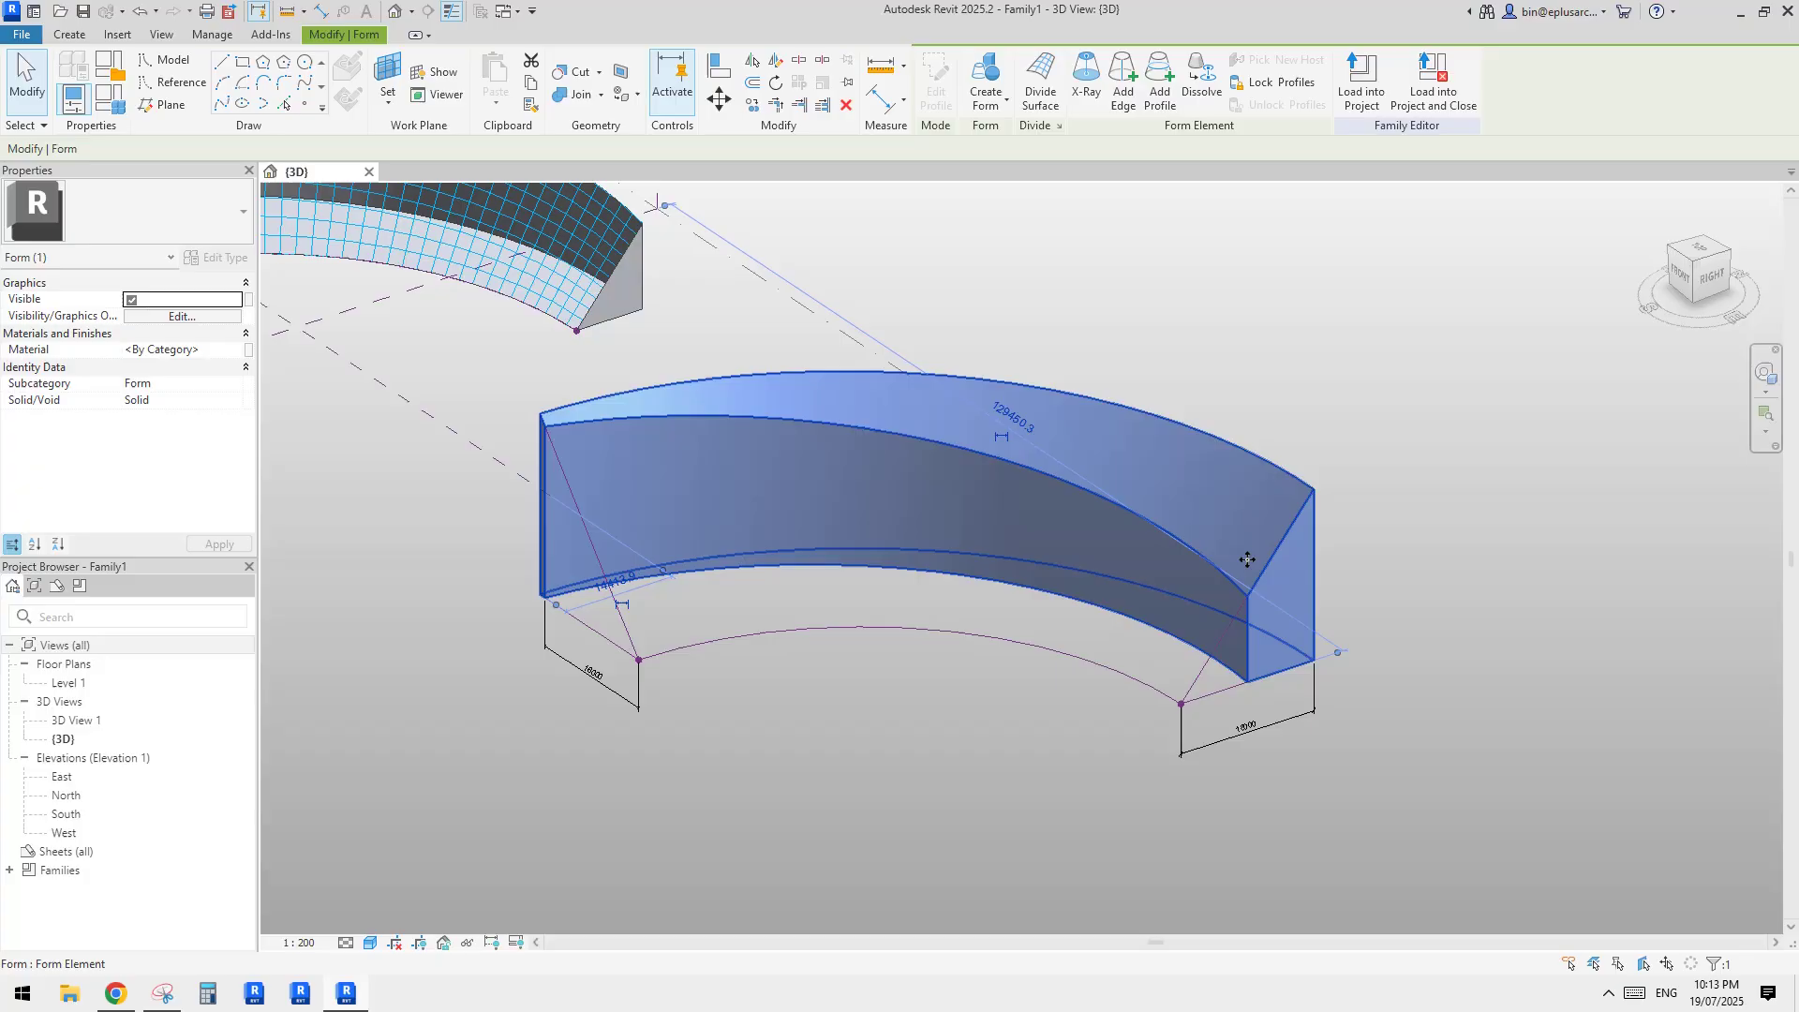
middle_click_drag(1248, 559, 1361, 463)
key("Escape")
scroll(1244, 426, "up", 2)
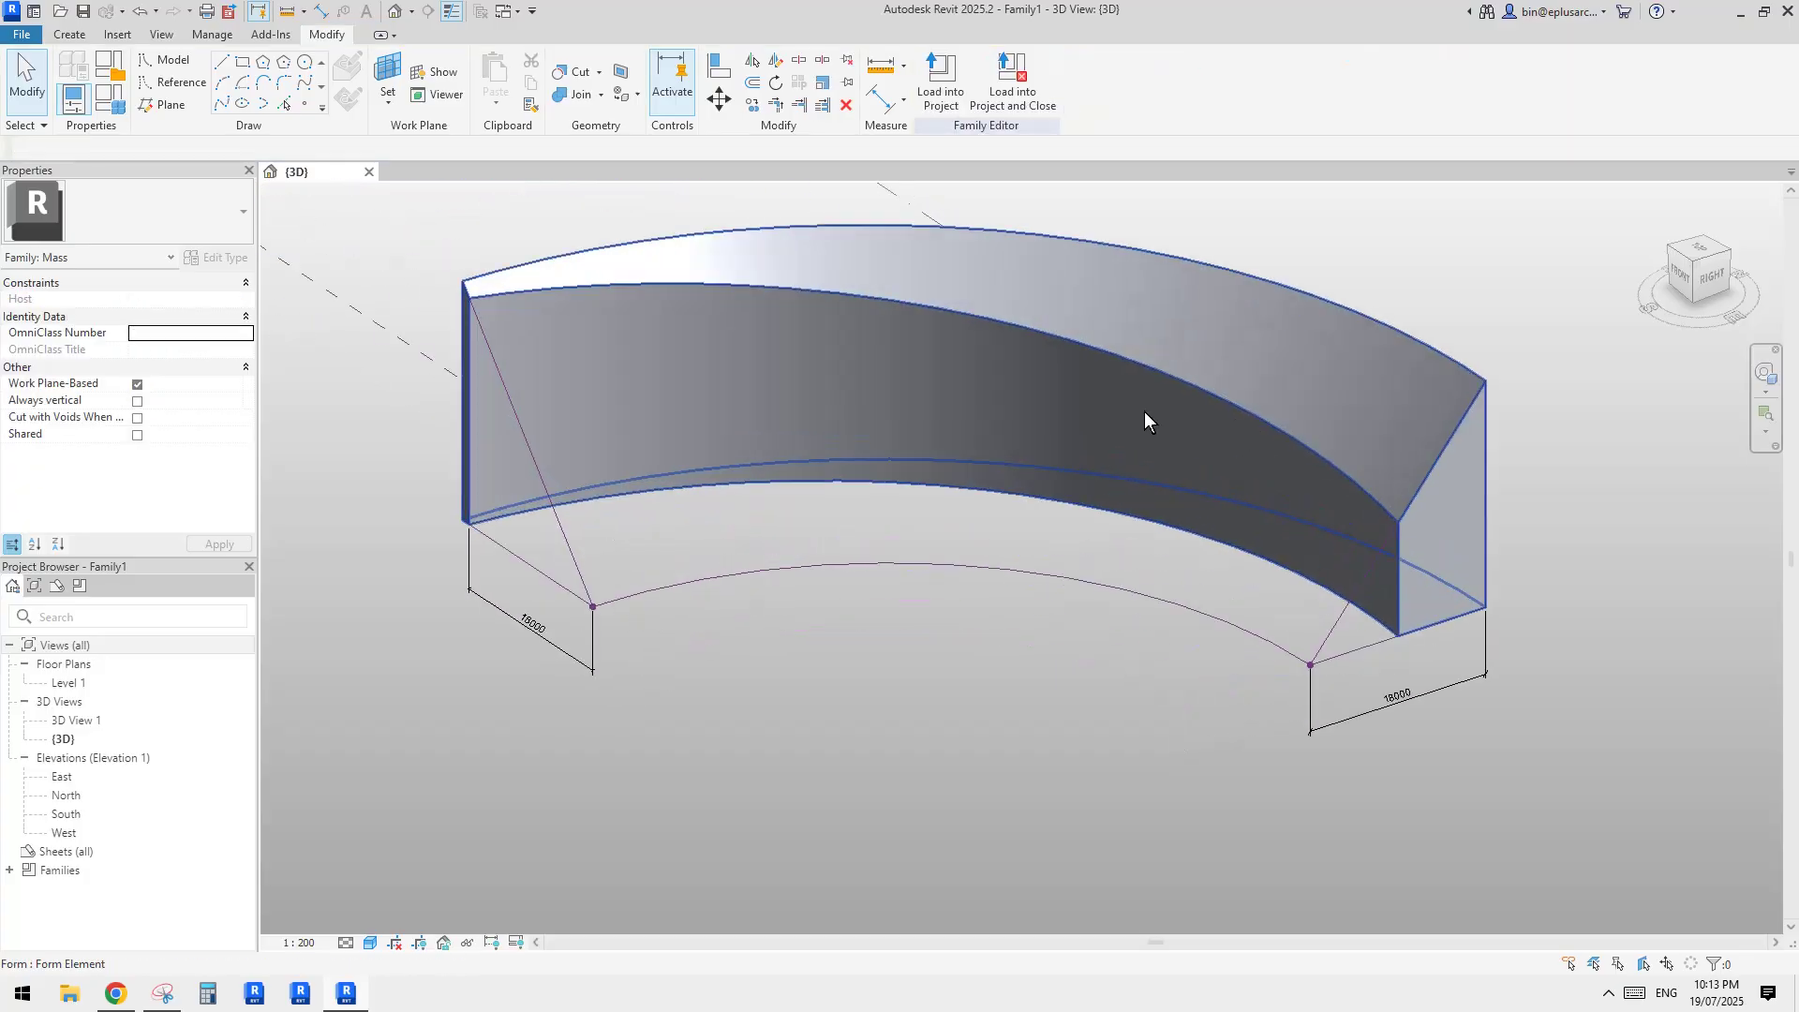
left_click(1144, 405)
middle_click_drag(1143, 405, 1229, 609, "shift")
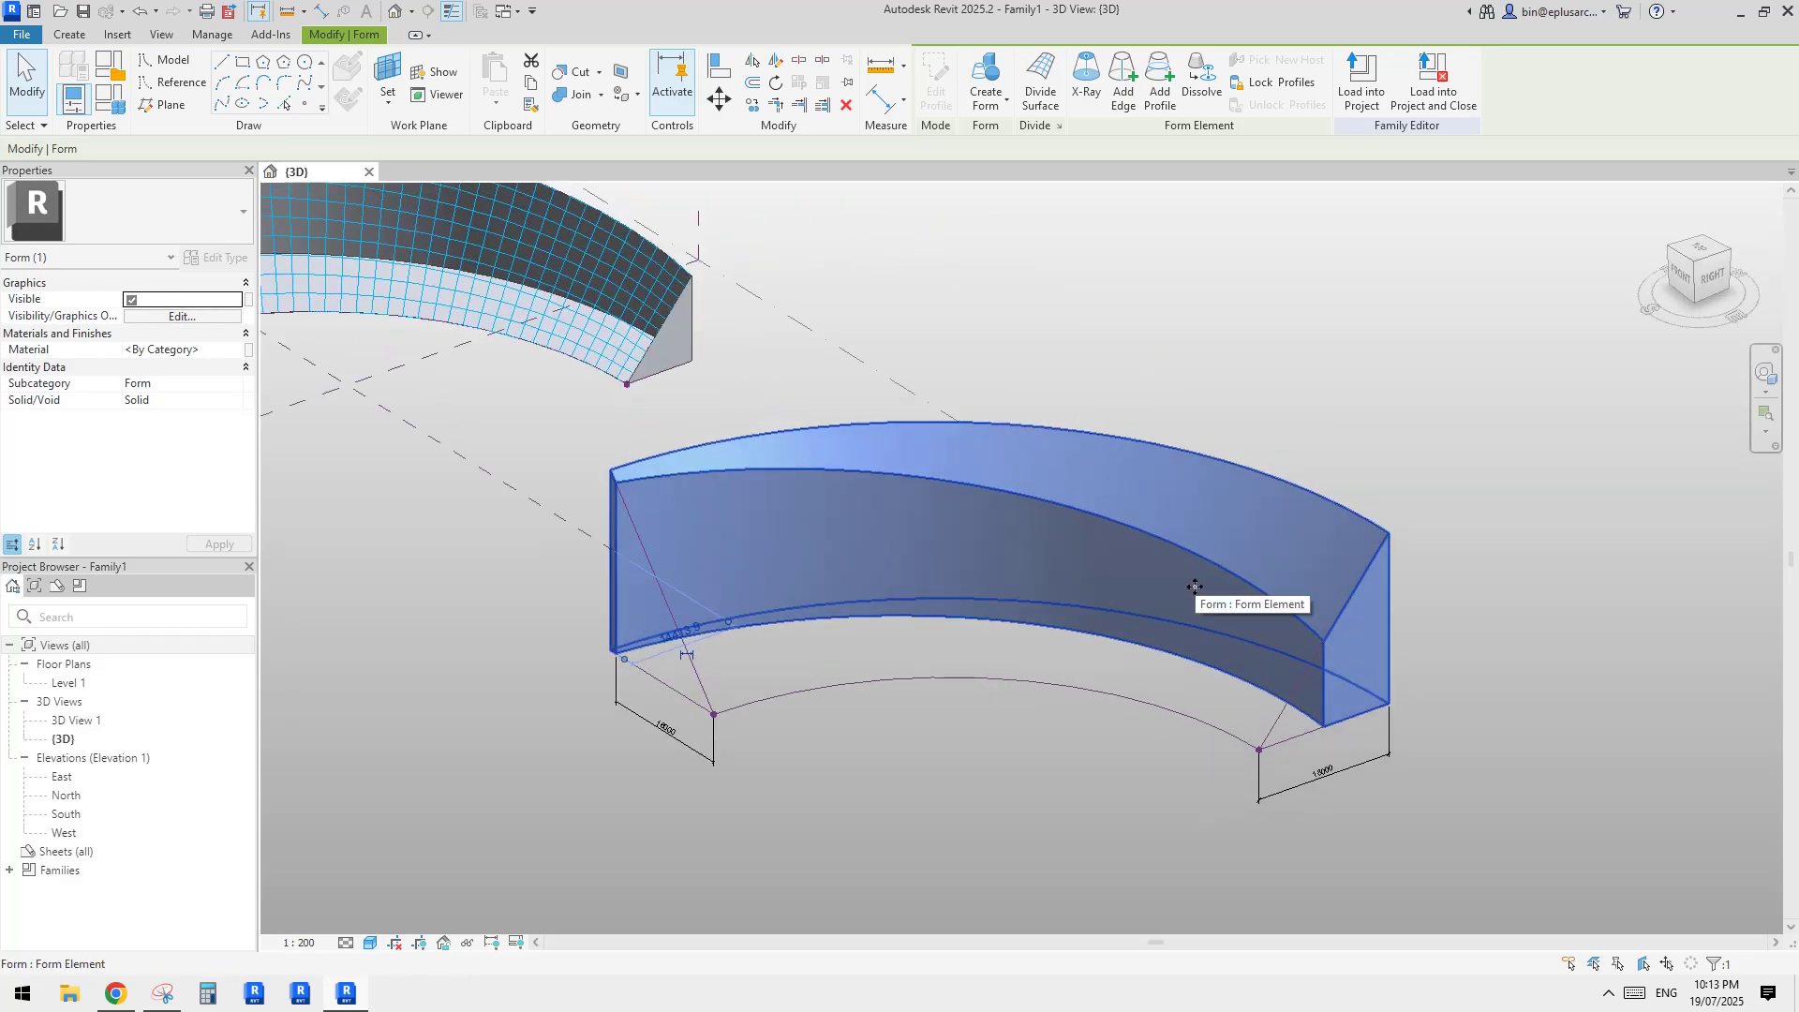
- Compare the shape of the new four-sided form with the original tiled form from several angles
scroll(1036, 578, "down", 1)
middle_click_drag(1037, 579, 1351, 664)
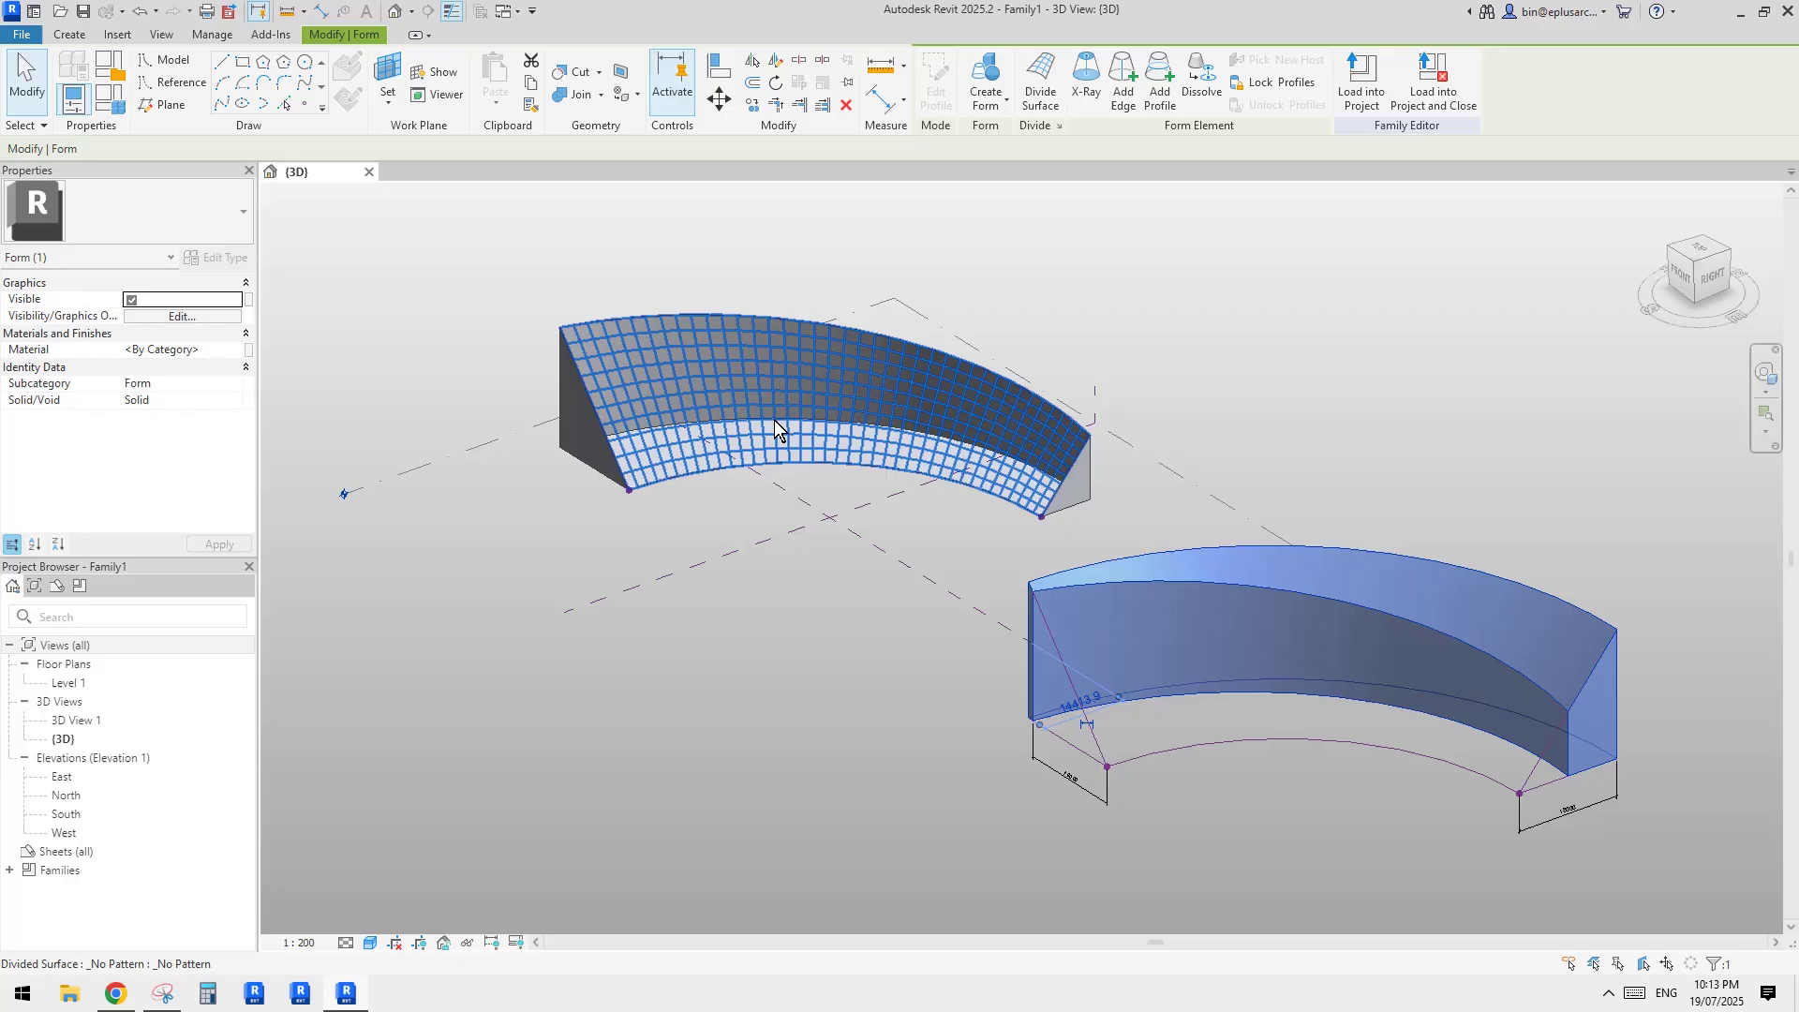
middle_click_drag(797, 425, 1007, 455, "shift")
middle_click_drag(1194, 353, 1012, 593)
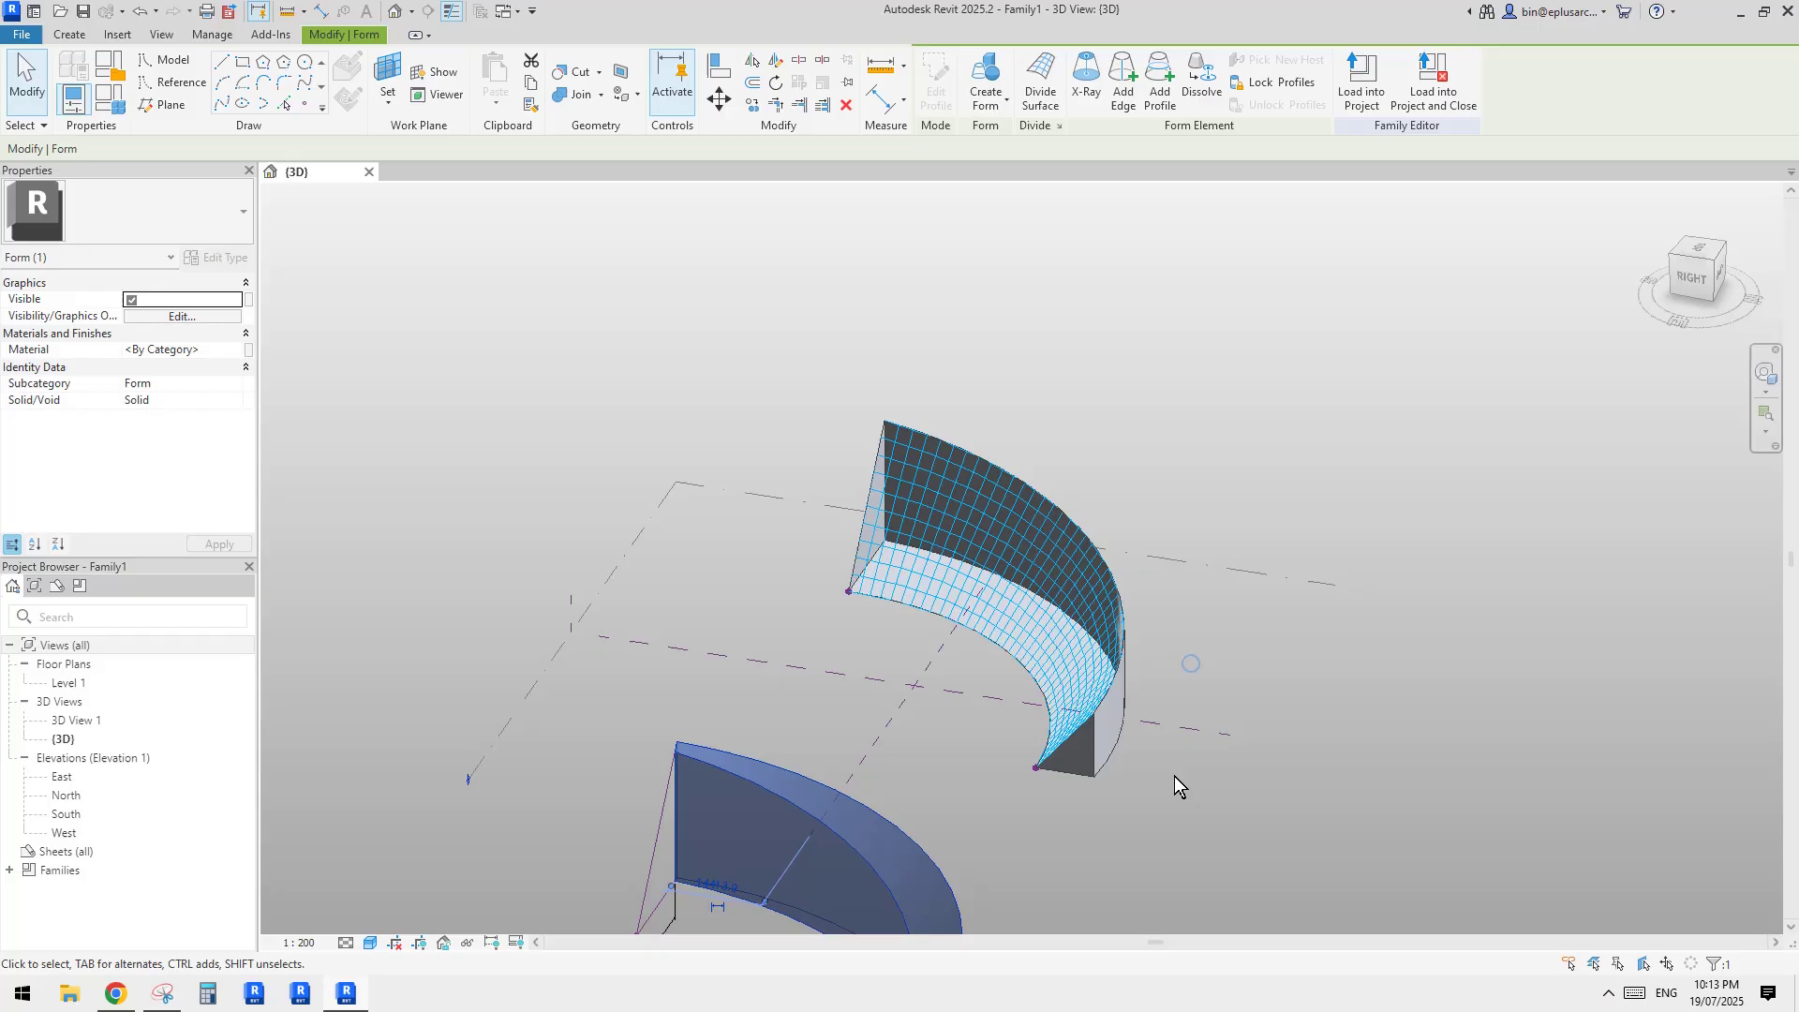
scroll(1143, 357, "down", 5)
middle_click_drag(1080, 418, 1237, 487, "shift")
scroll(1129, 503, "up", 7)
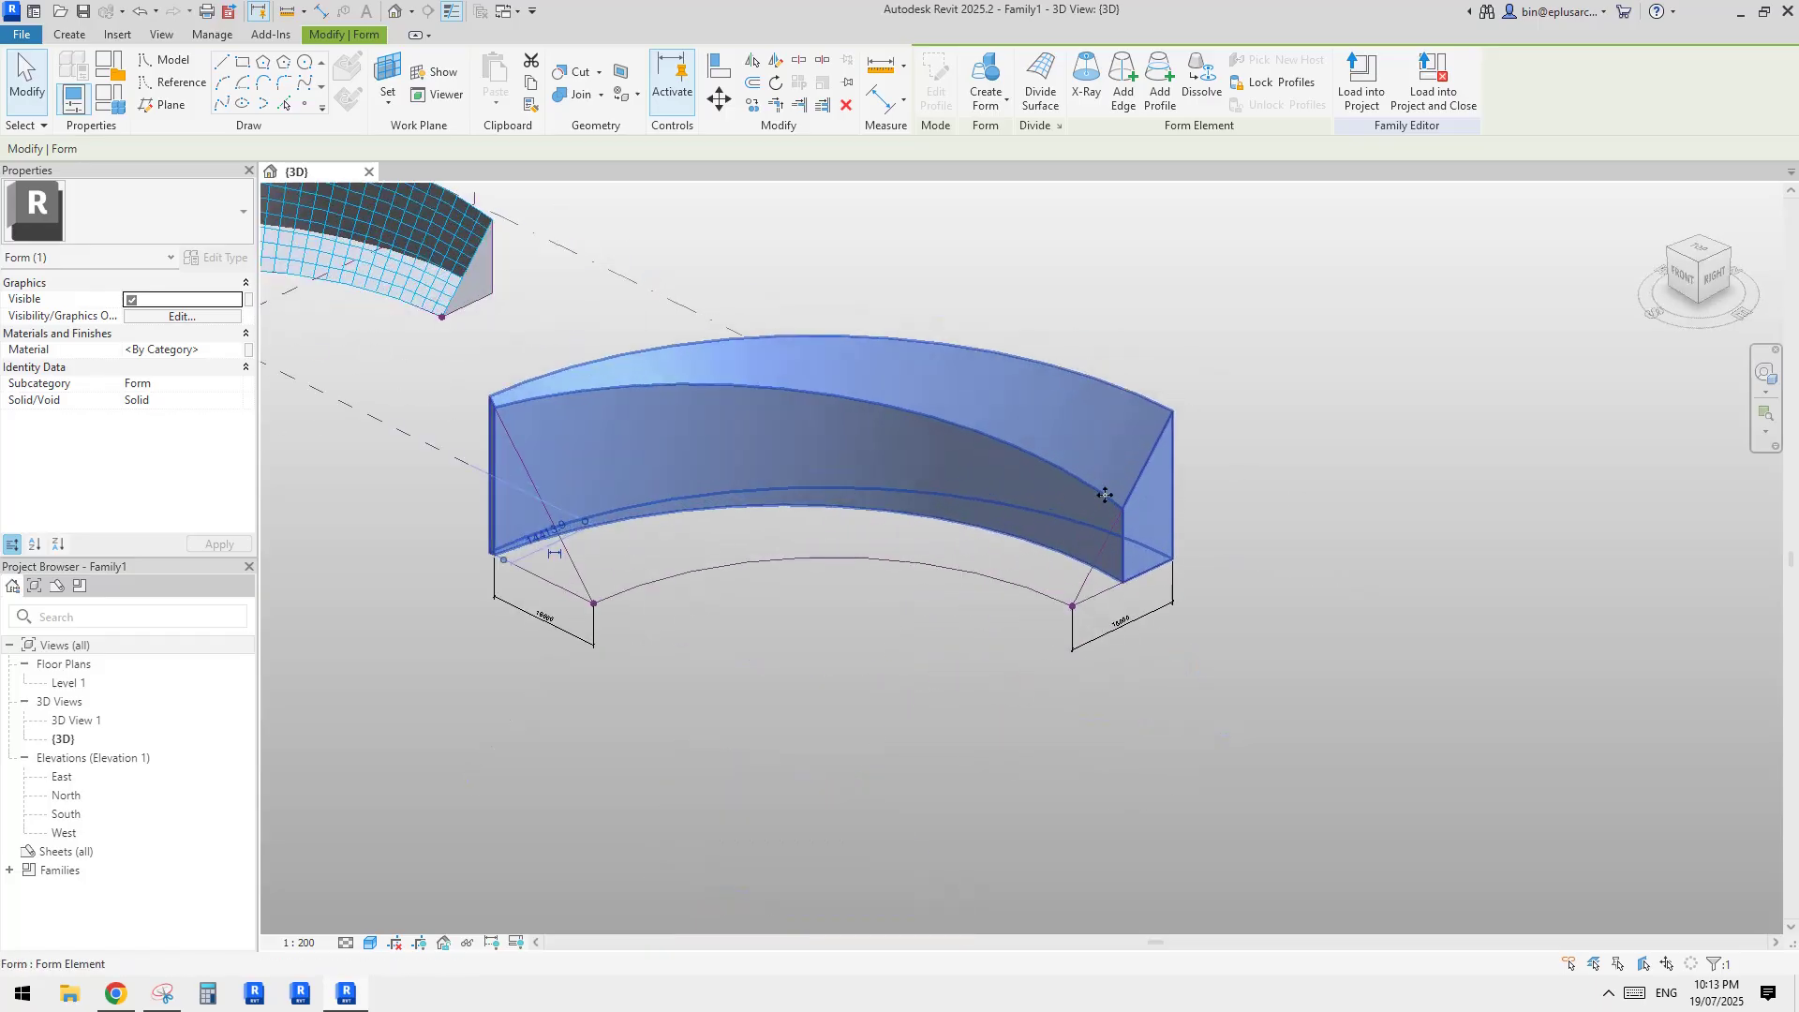
middle_click_drag(1121, 507, 1354, 538)
key("Escape")
scroll(1138, 520, "down", 4)
scroll(1312, 525, "up", 2)
middle_click_drag(971, 532, 879, 504)
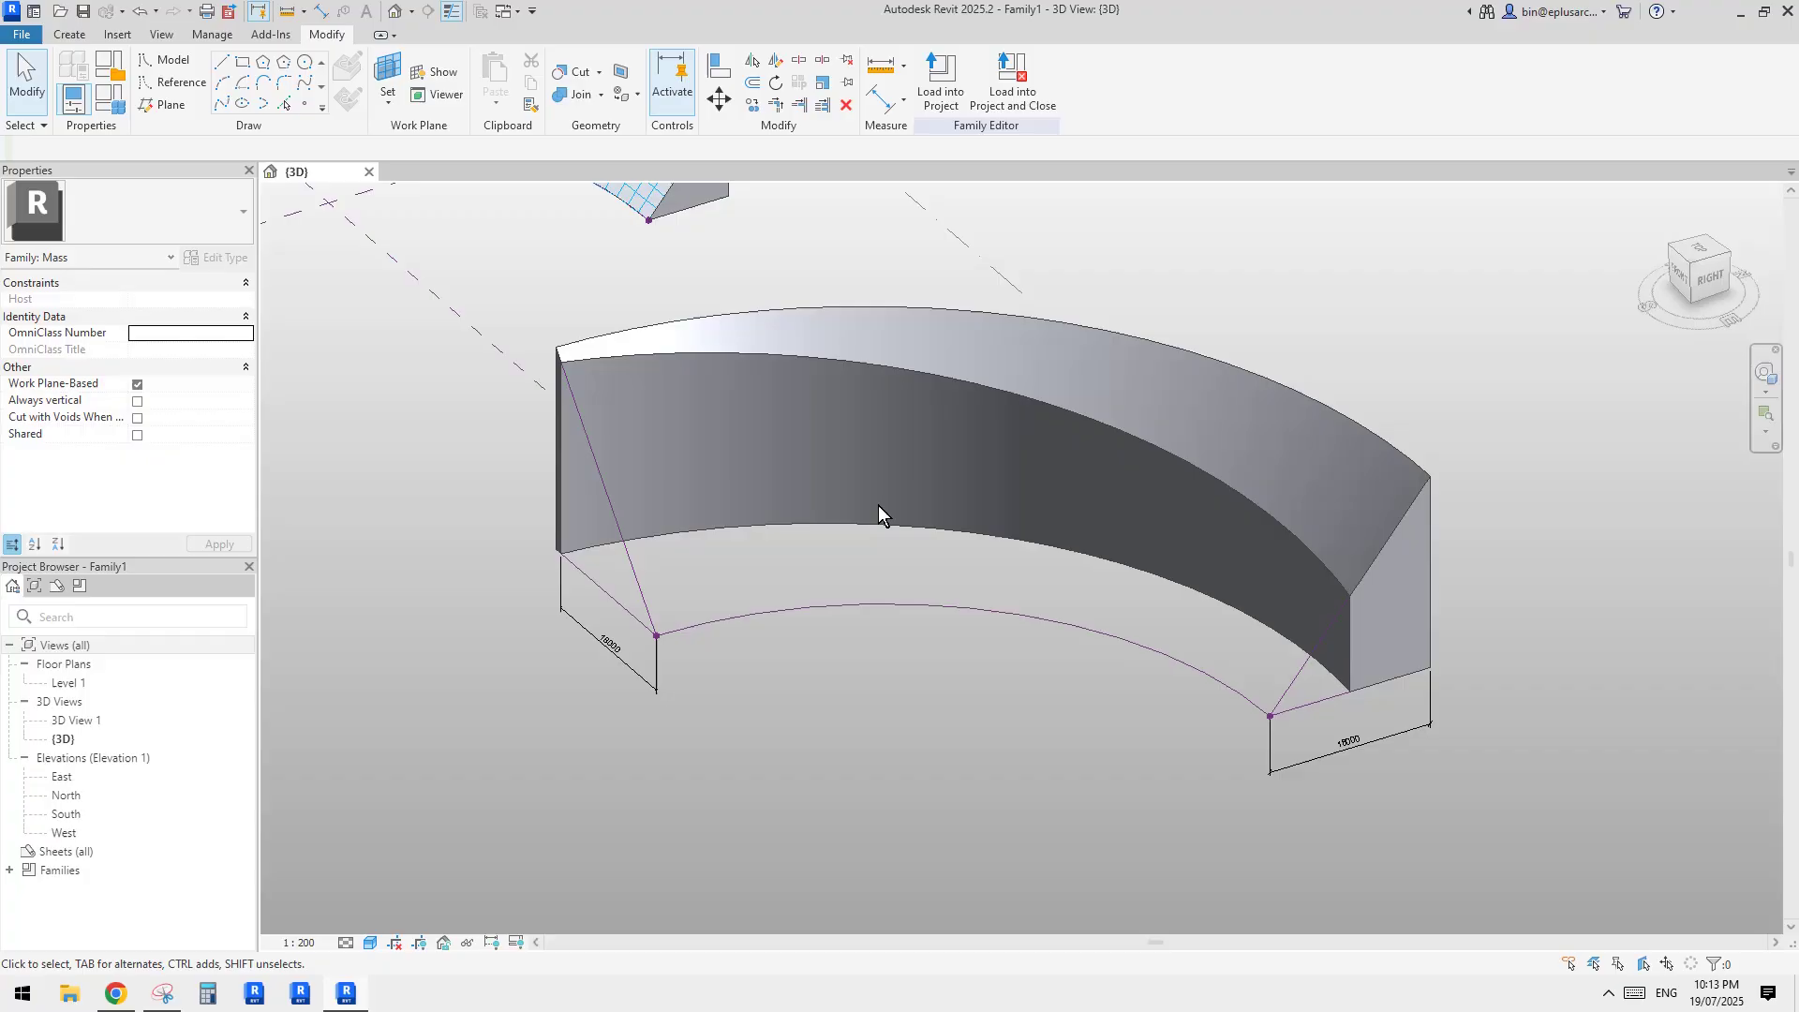
- Check which reference lines chain together in the triangular profiles at both ends of the arc
key("Tab")
left_click(621, 568)
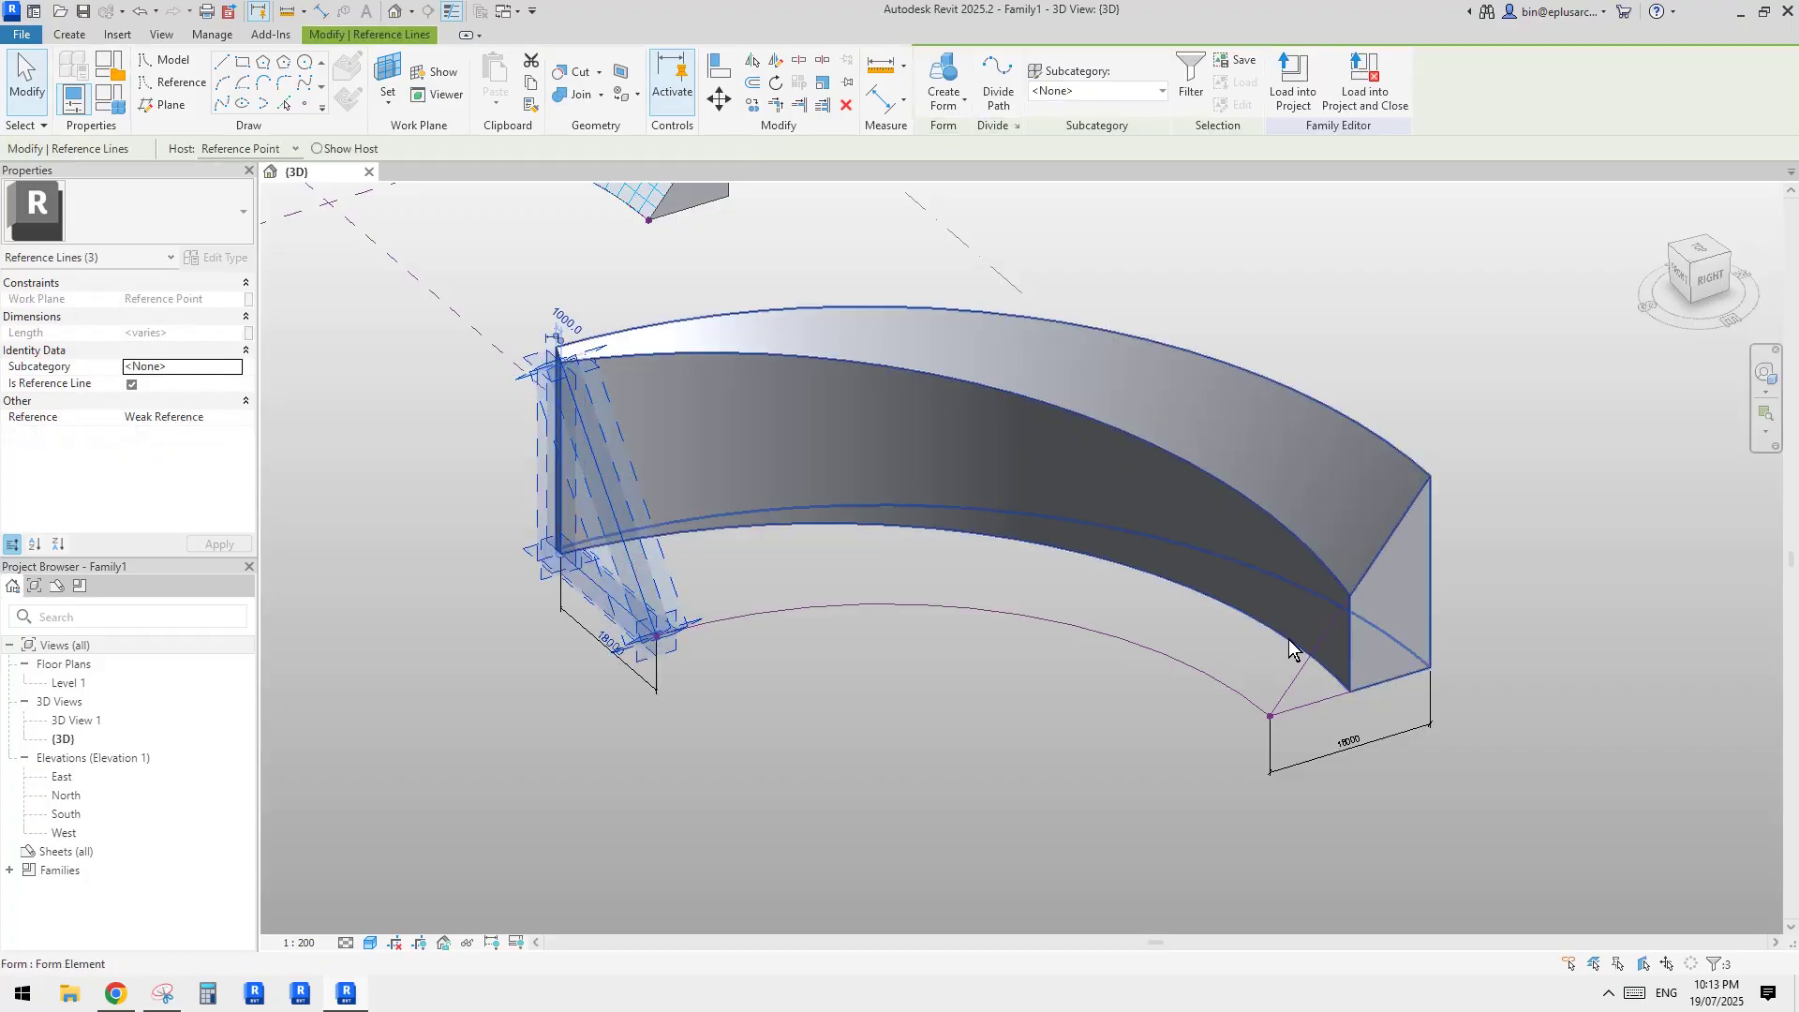
middle_click_drag(986, 590, 976, 575)
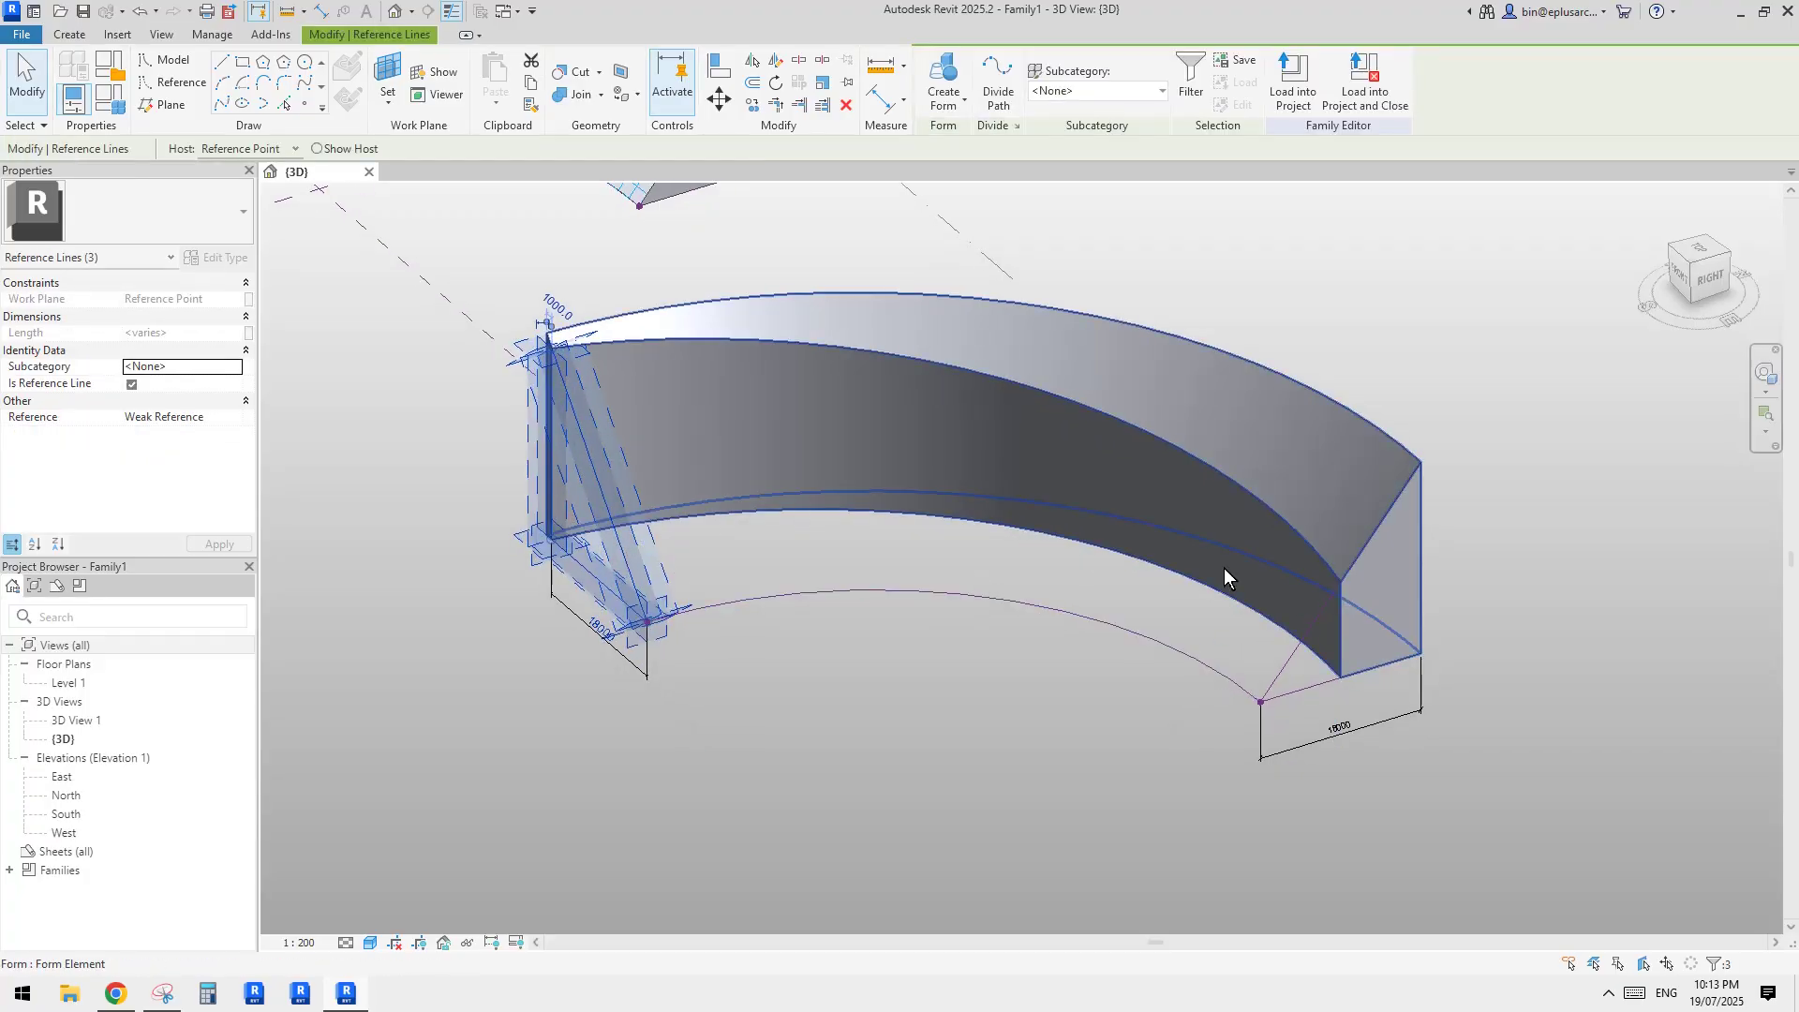
scroll(1302, 587, "up", 2)
key("Escape")
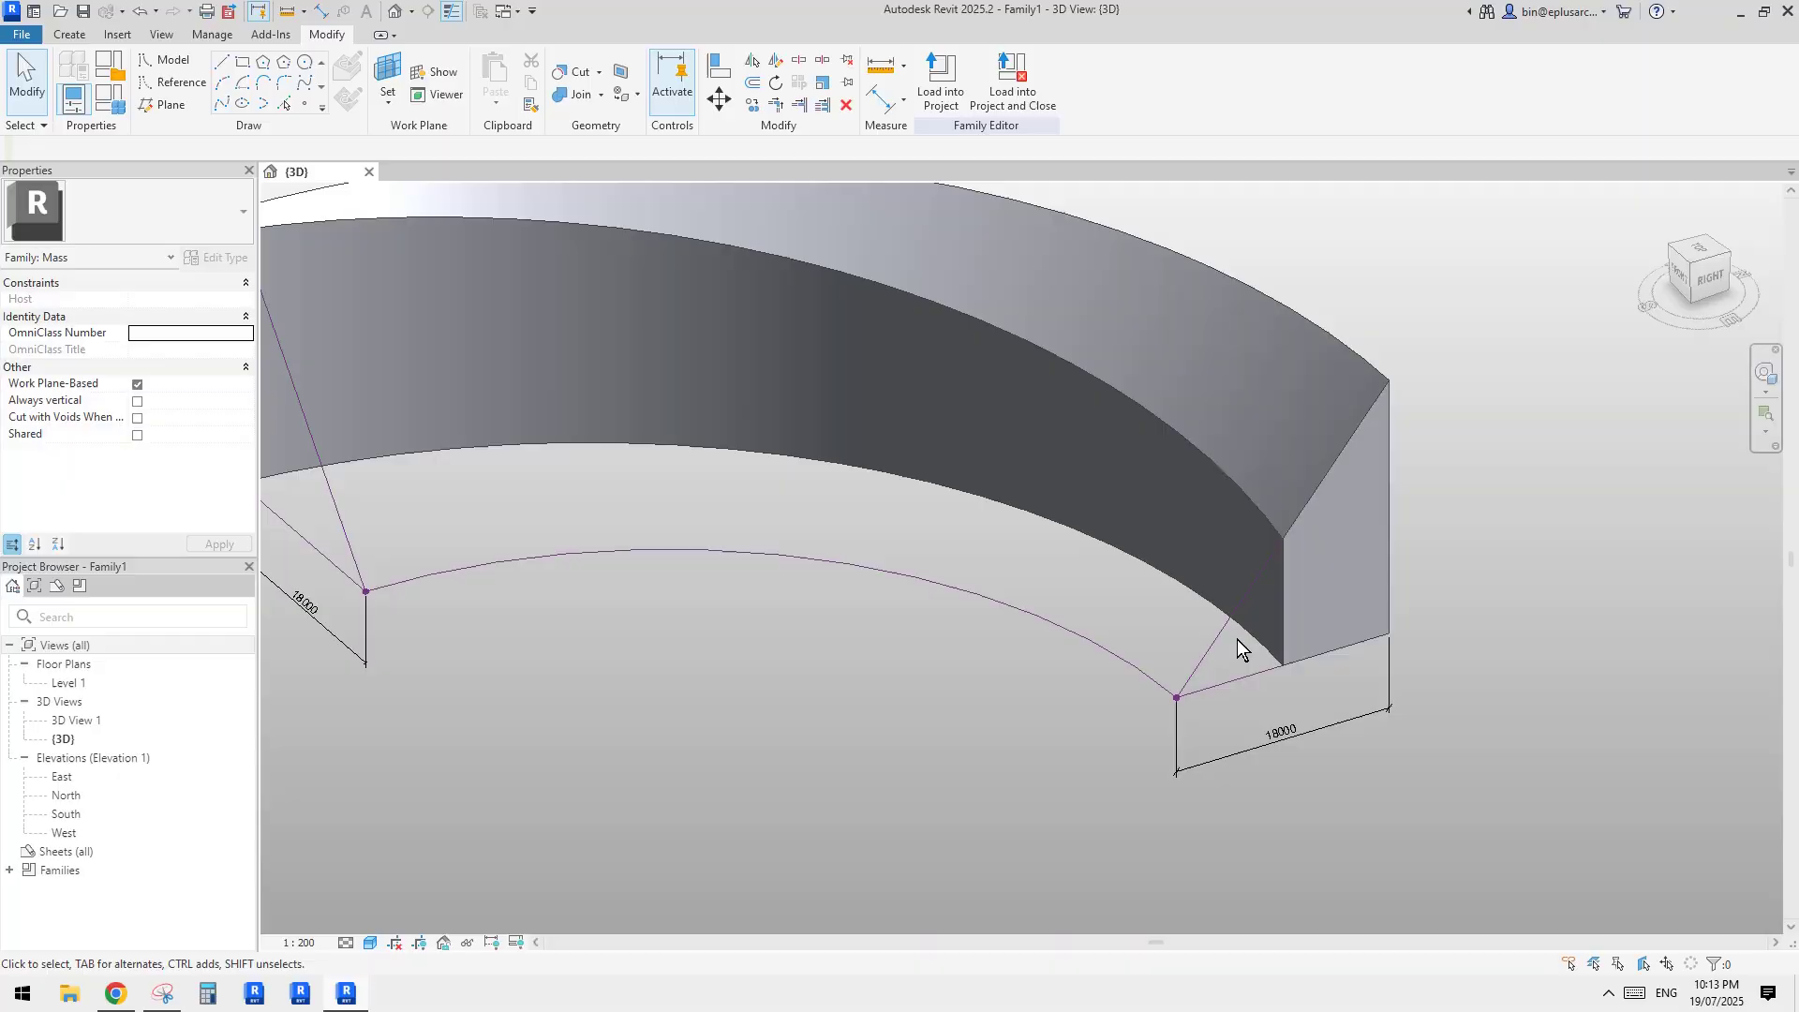
middle_click_drag(1258, 605, 1255, 616)
middle_click_drag(1293, 554, 1261, 606, "shift")
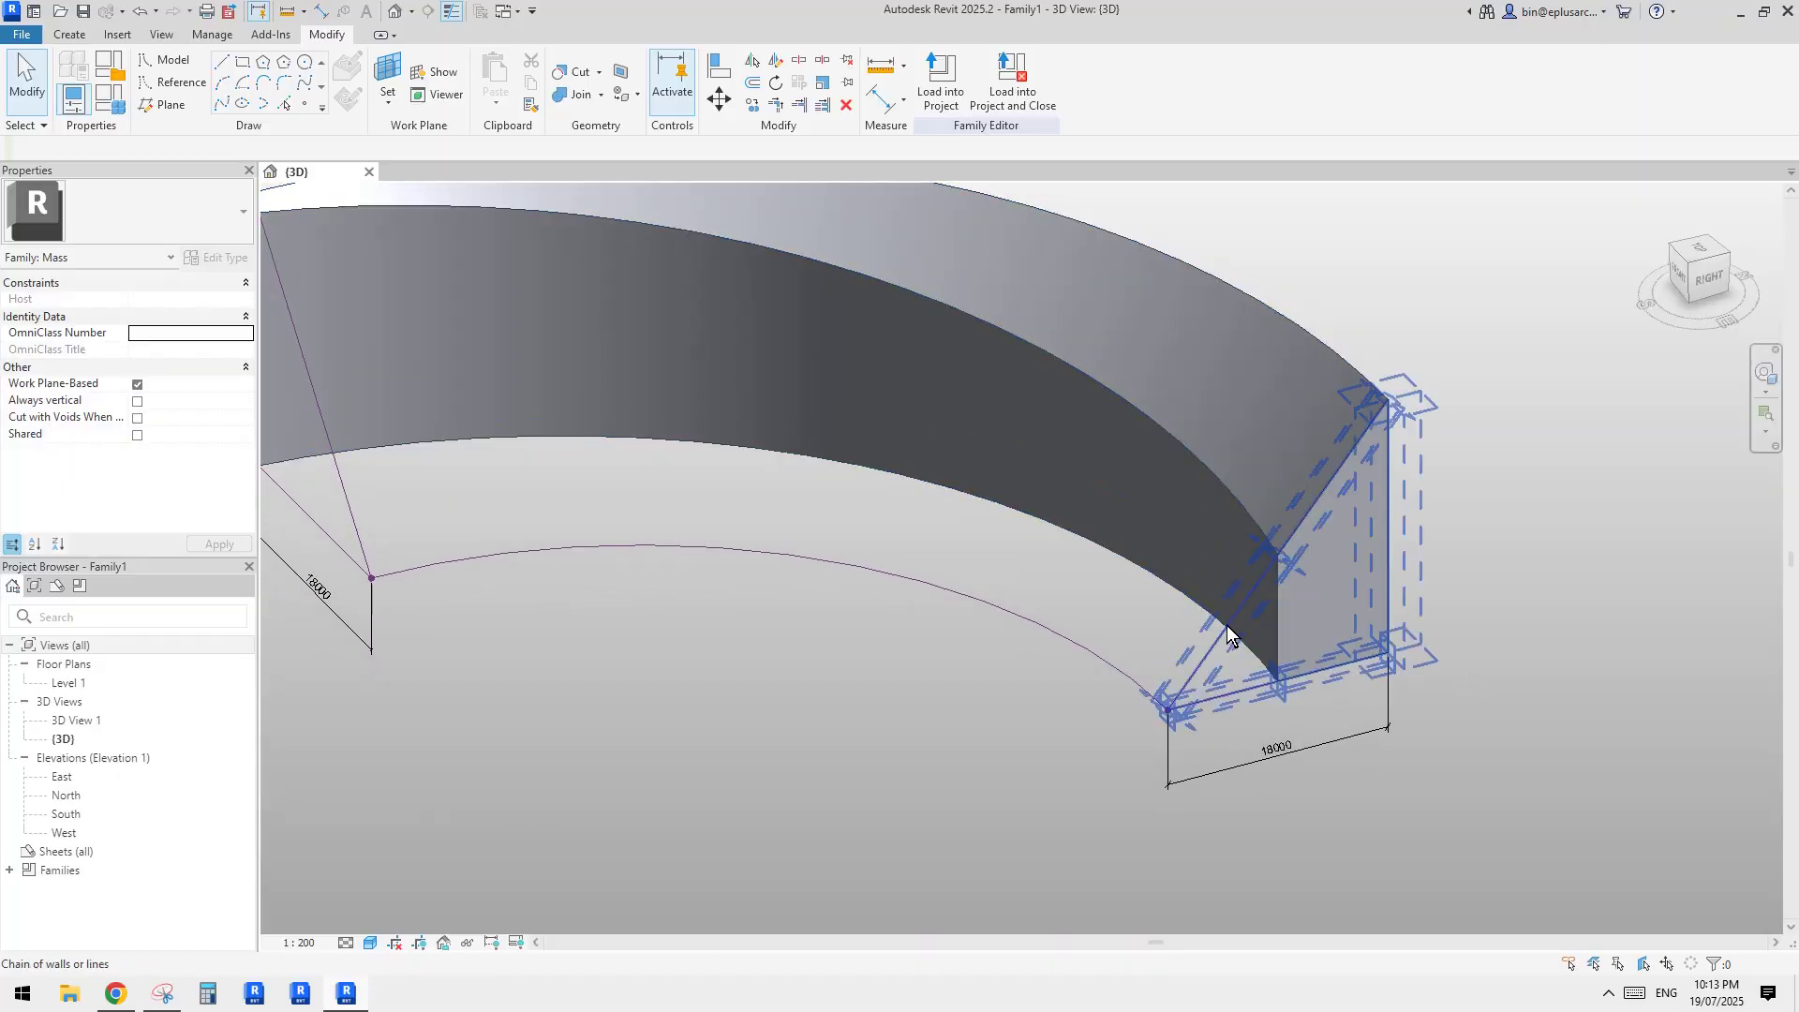
key("Tab")
key("Tab")
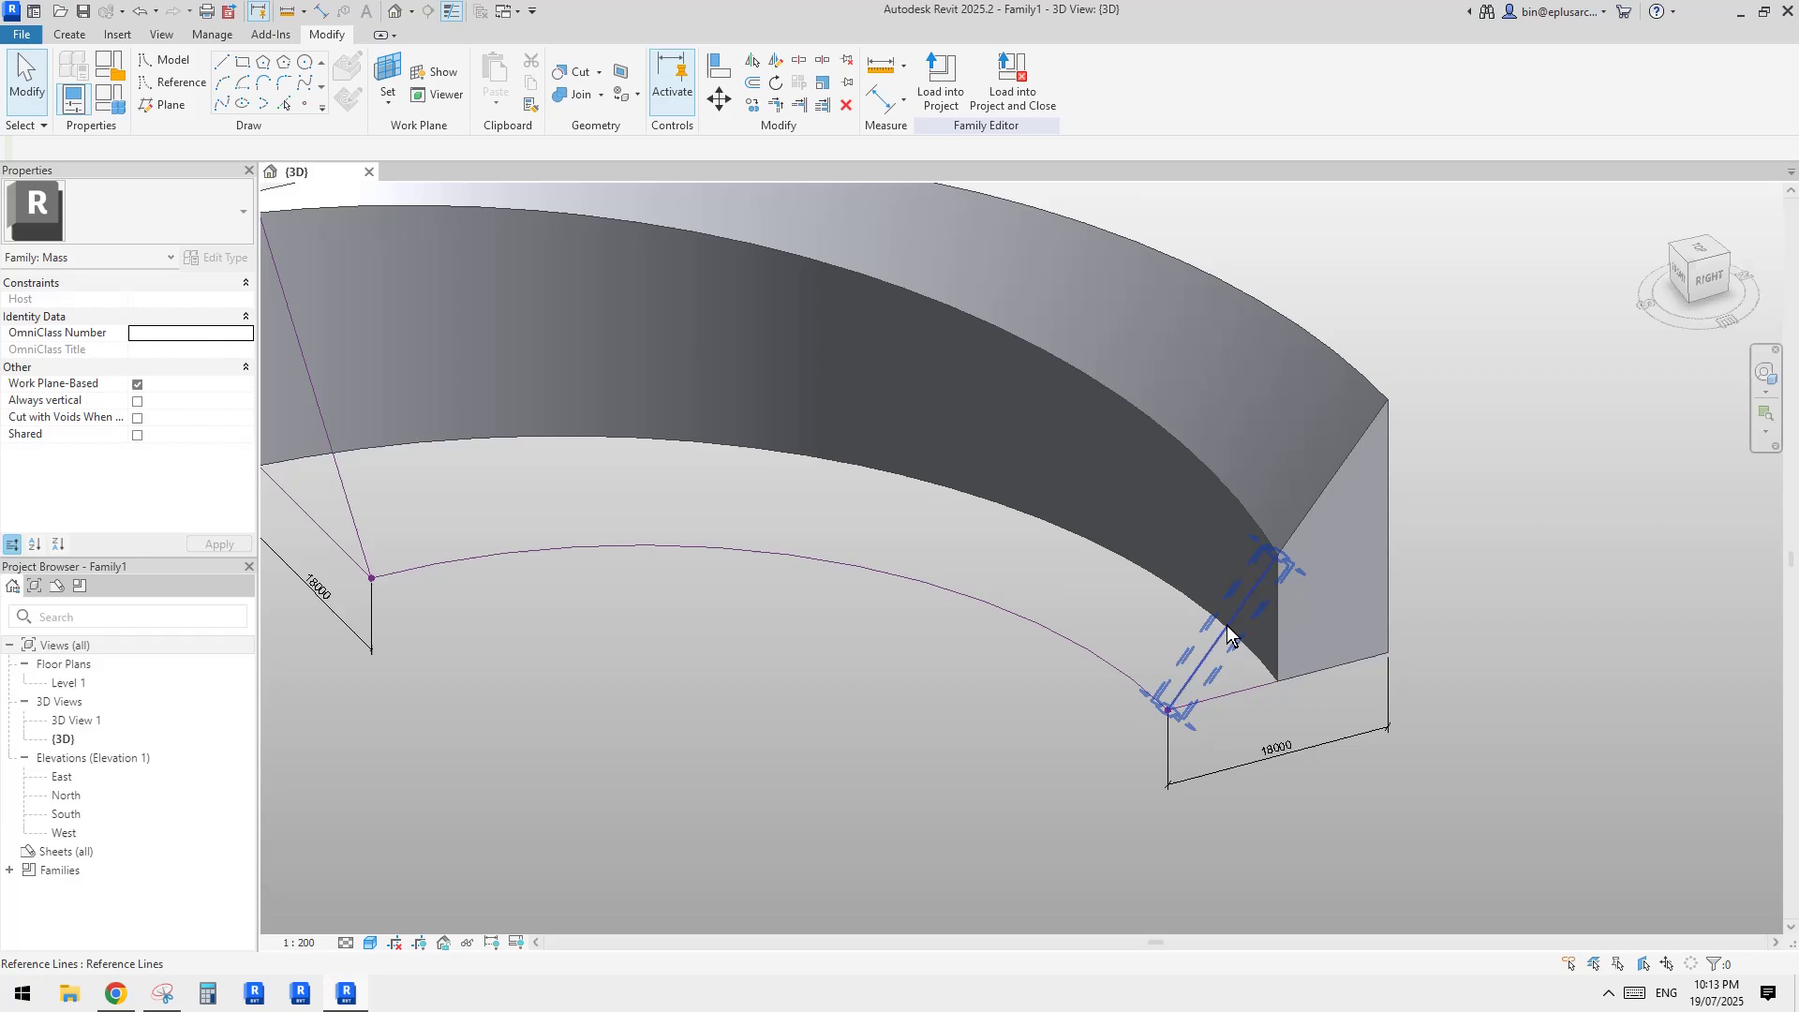
scroll(1229, 635, "down", 2)
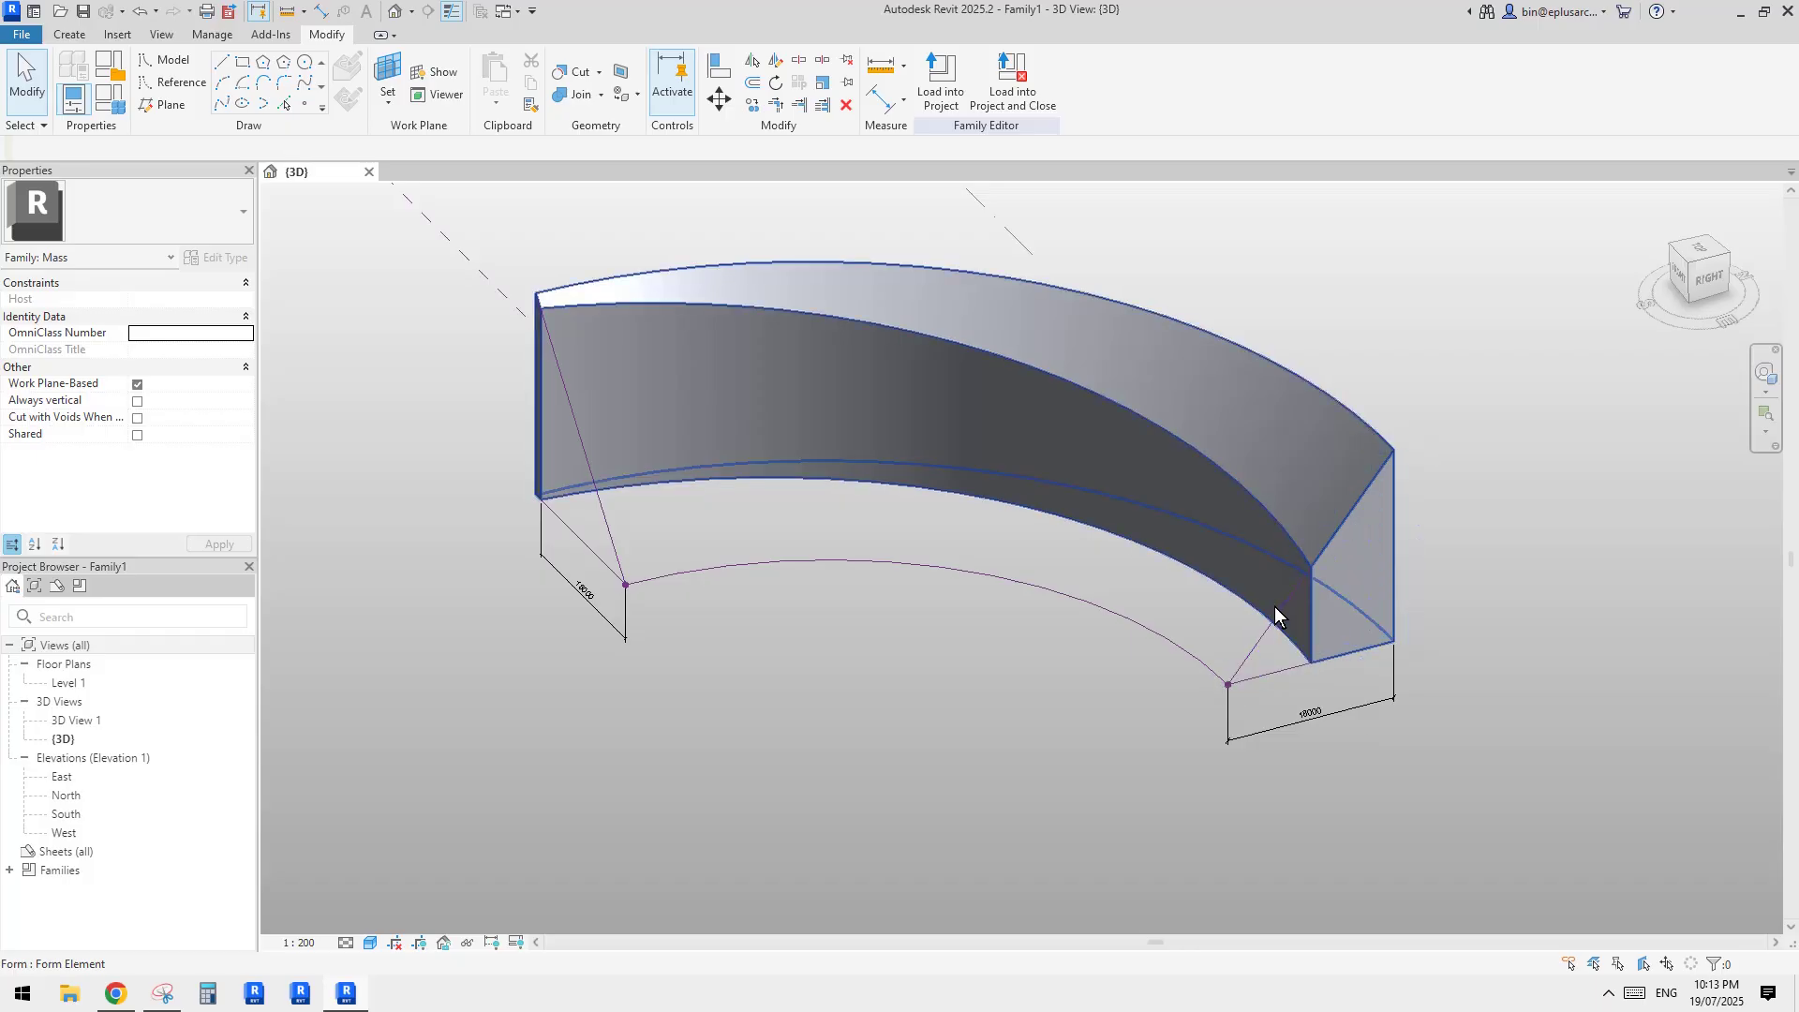
scroll(1274, 606, "up", 2)
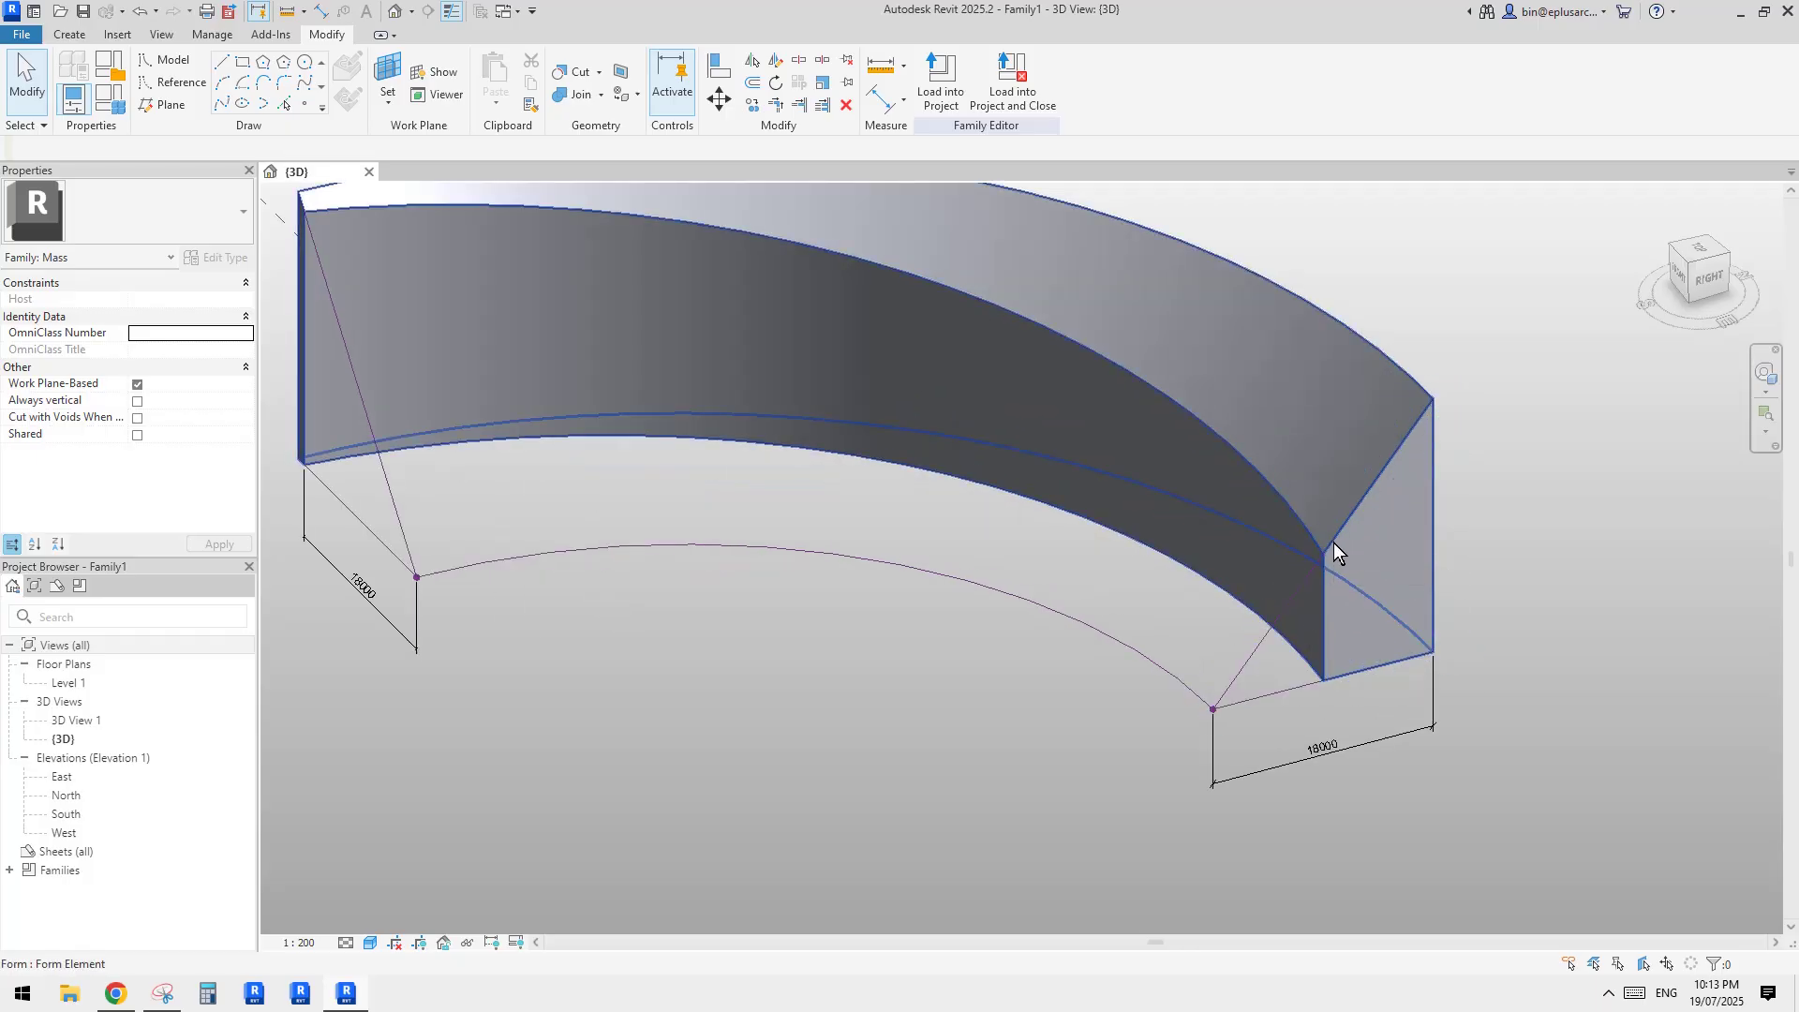
key("Tab")
key("Tab")
key("Tab")
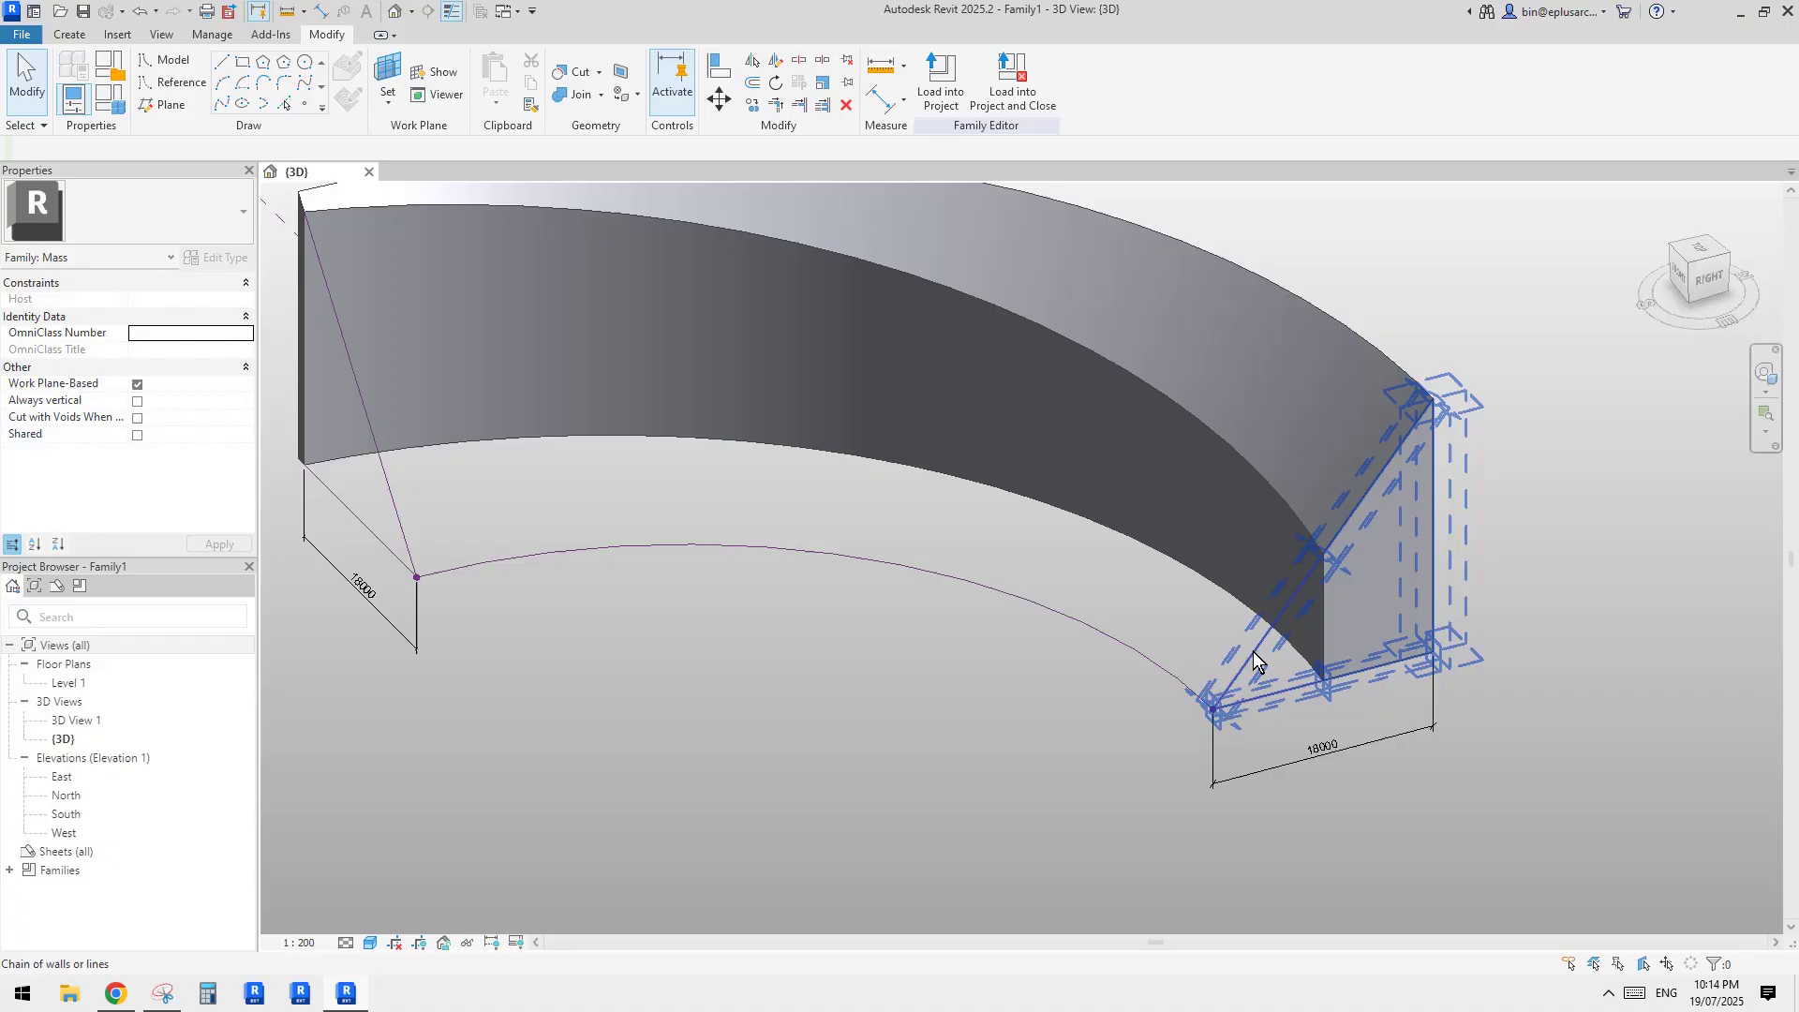
- Stretch the sloping and base reference lines at the wide end to the outer vertical line, closing a full triangular profile
middle_click_drag(1361, 559, 1357, 563)
key("Tab")
key("Tab")
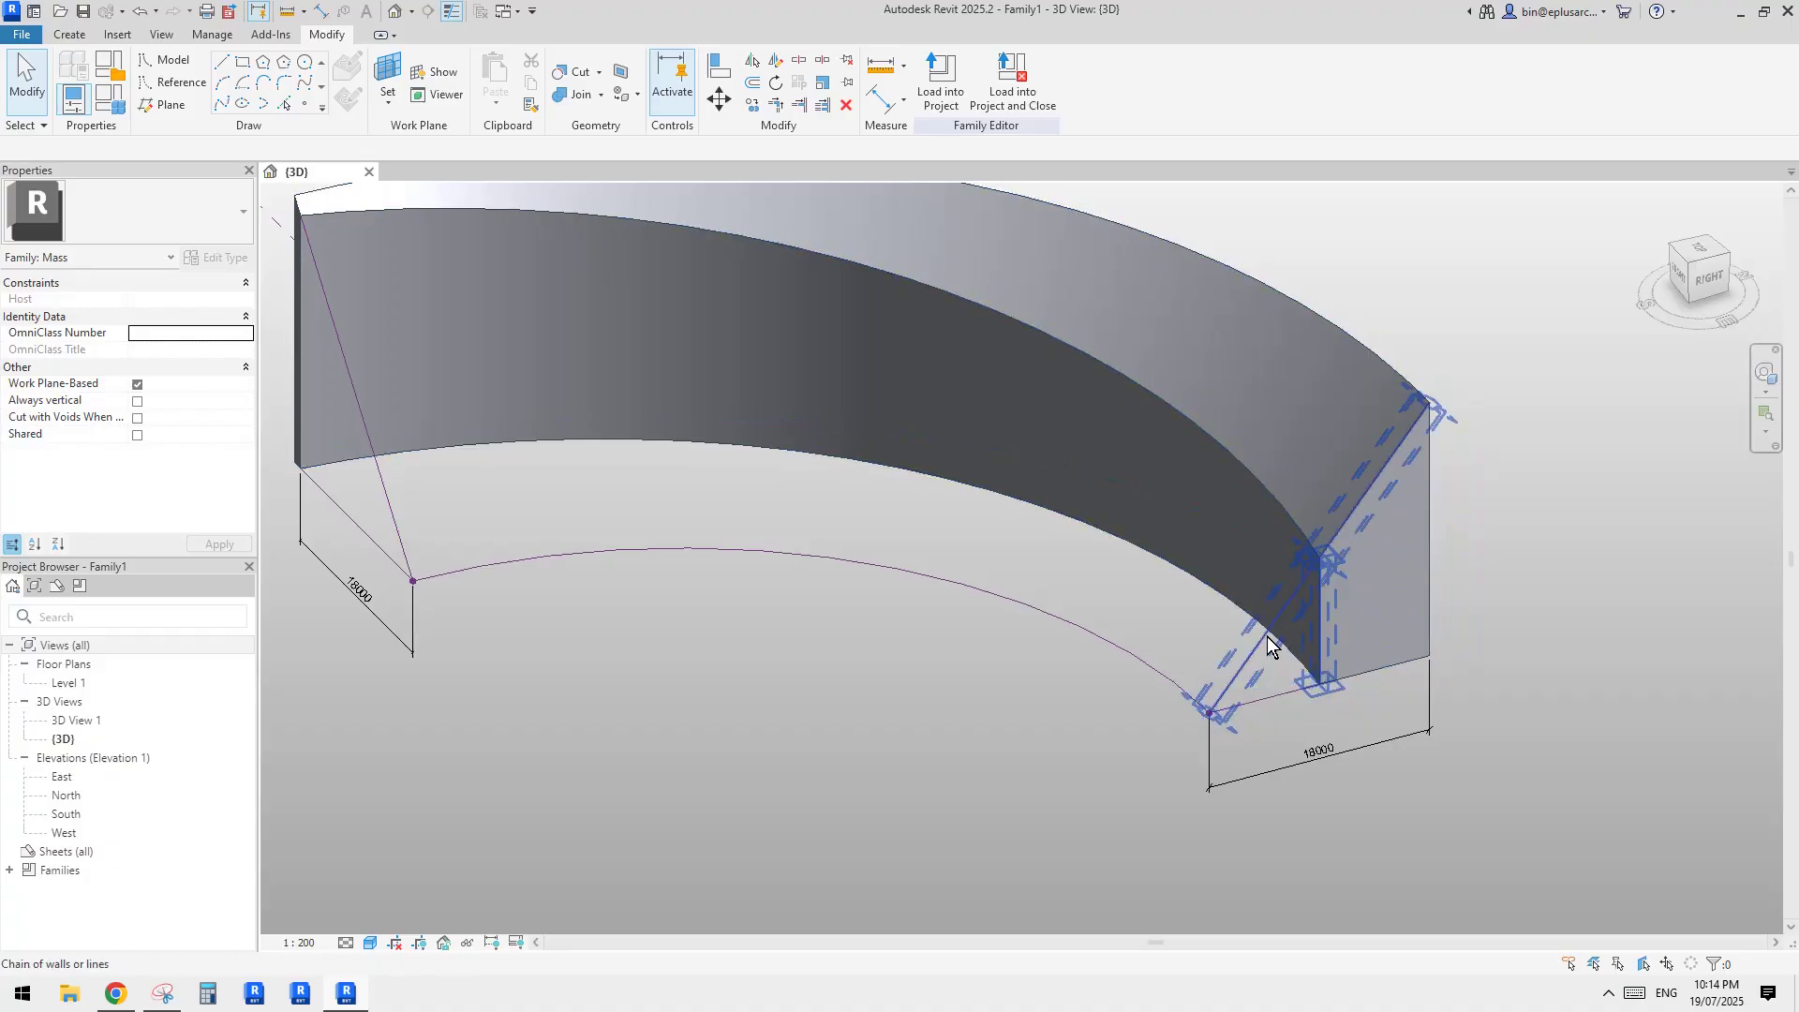
key("Tab")
left_click(1267, 637)
left_click_drag(1320, 556, 1429, 404)
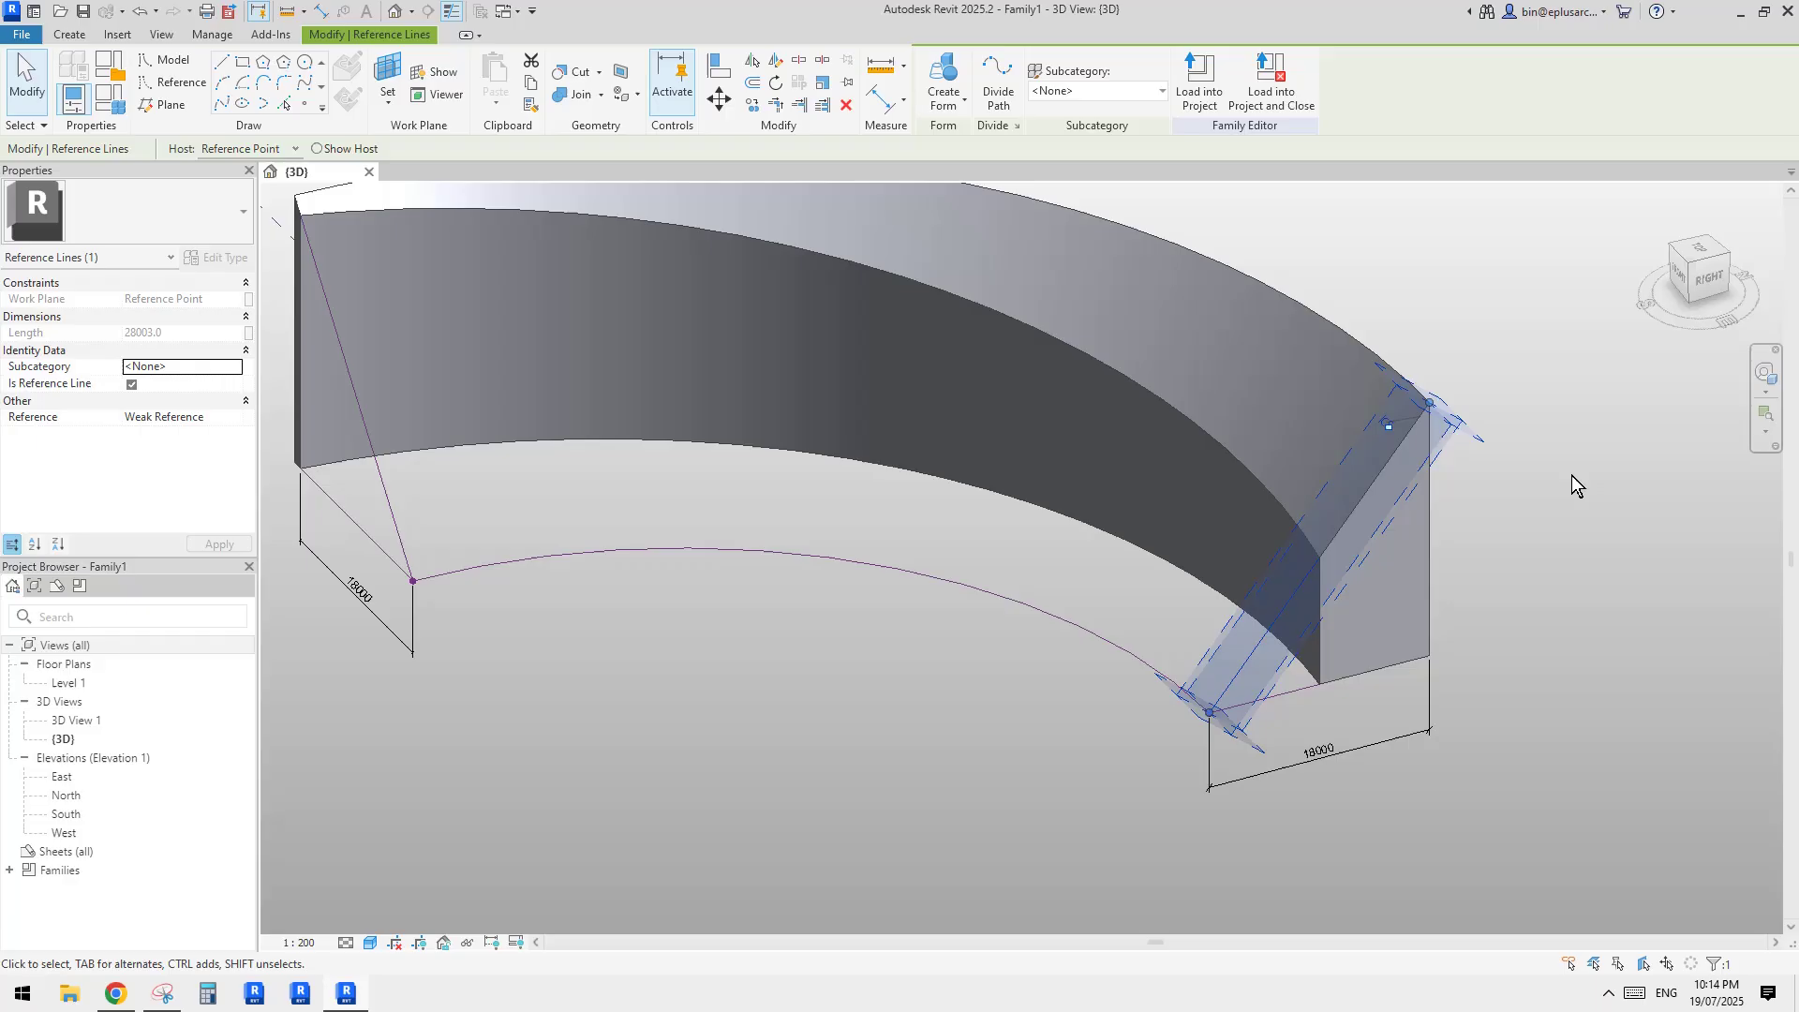
key("Escape")
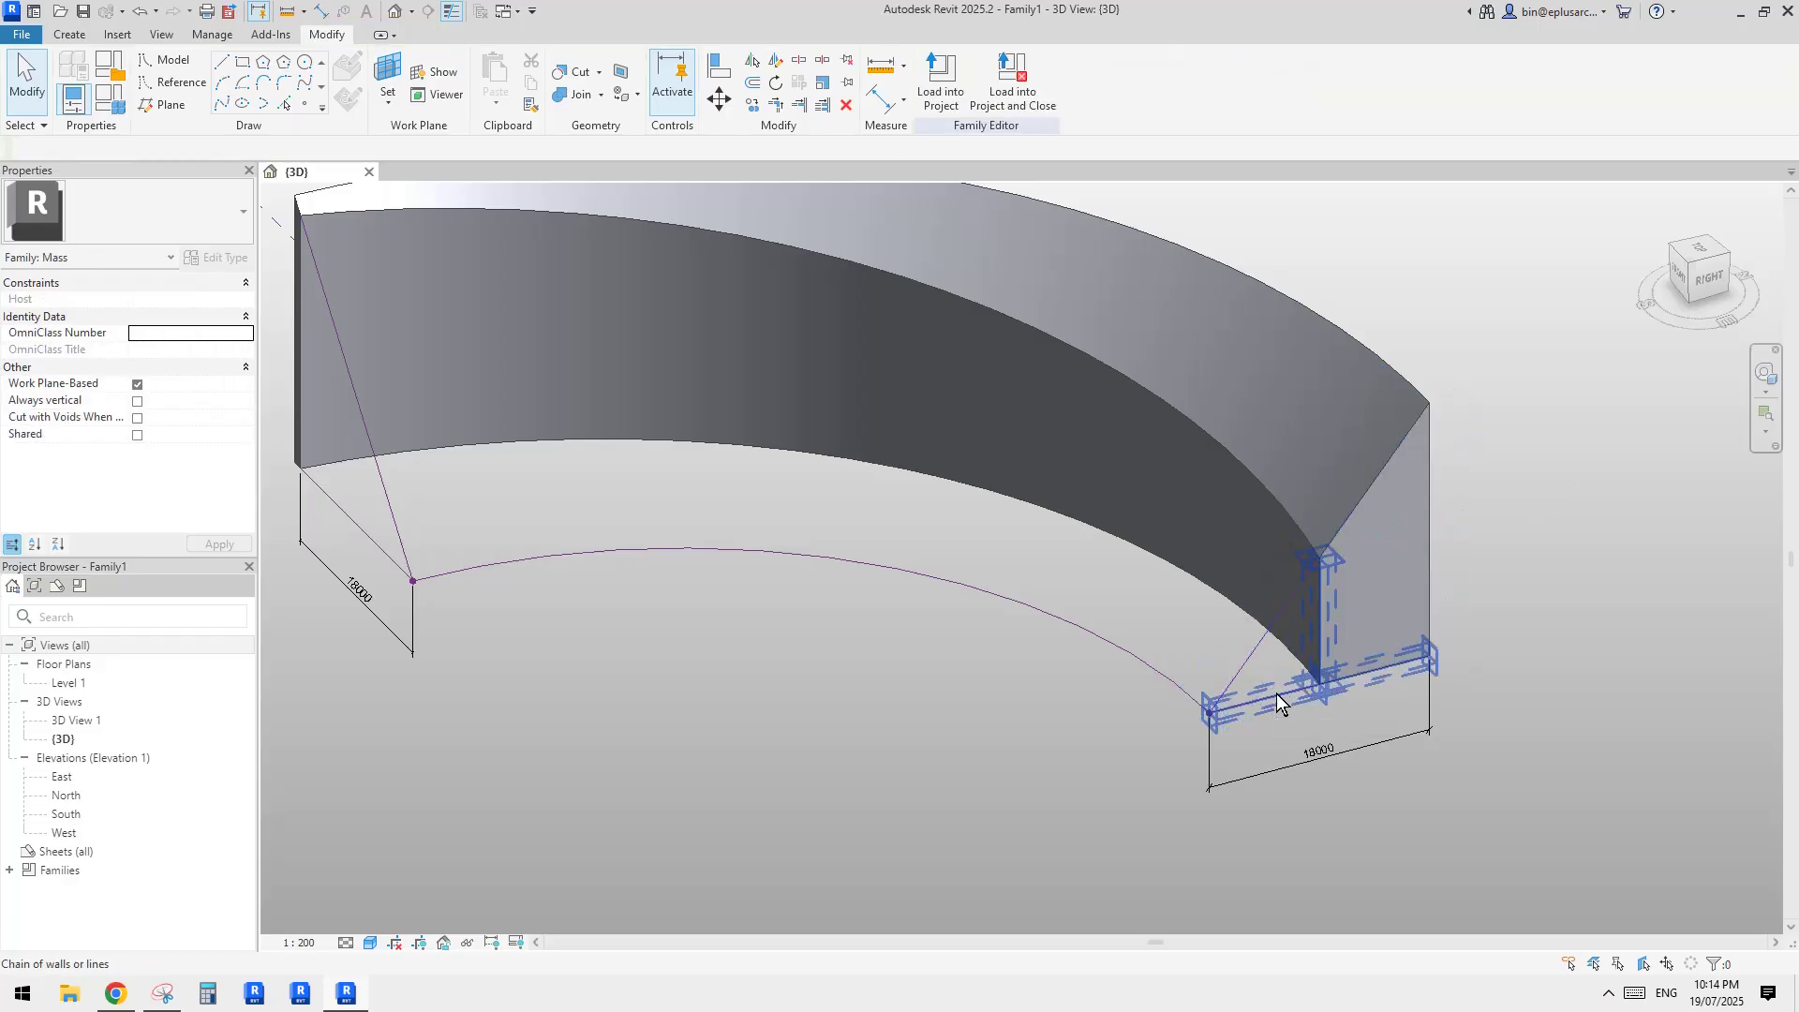
left_click(1276, 694)
left_click_drag(1317, 683, 1429, 656)
left_click(1478, 643)
- Create a form from the triangular profiles at both ends and the arc path between them
scroll(1334, 622, "down", 1)
middle_click_drag(1322, 652, 1471, 646)
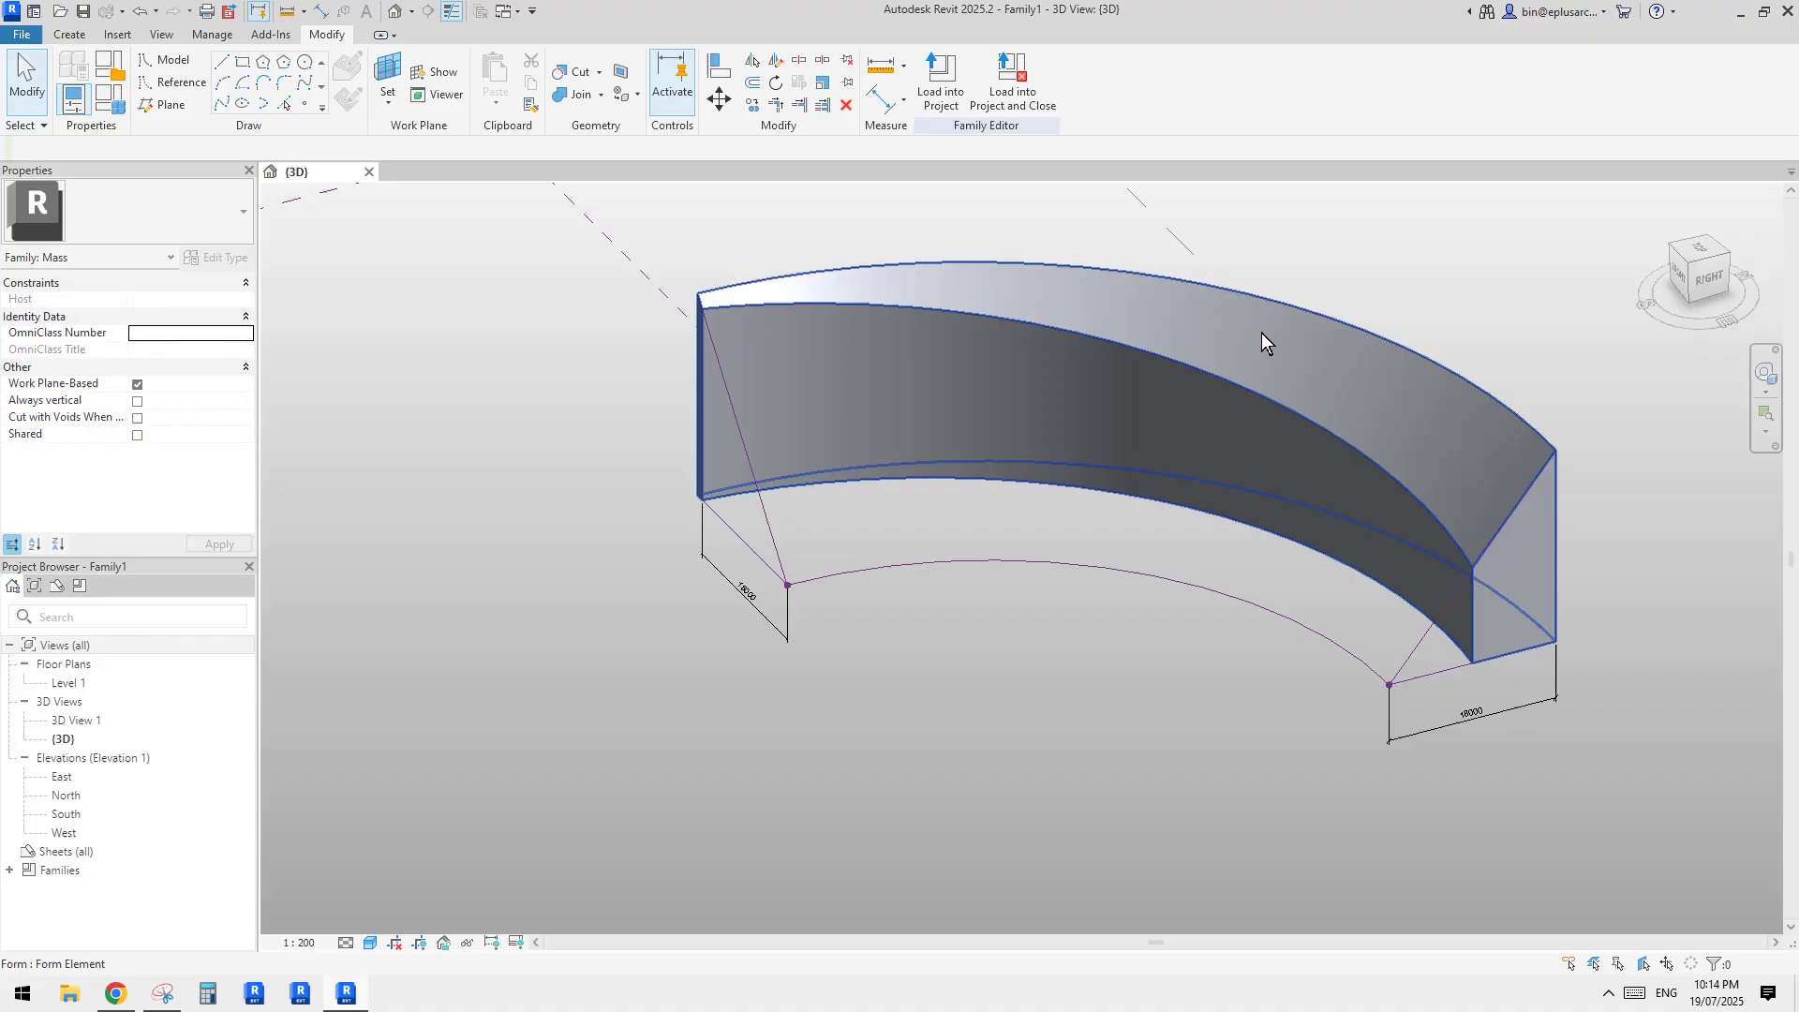
scroll(1333, 623, "down", 1)
middle_click_drag(1330, 625, 1383, 630, "shift")
middle_click_drag(1529, 448, 1527, 463)
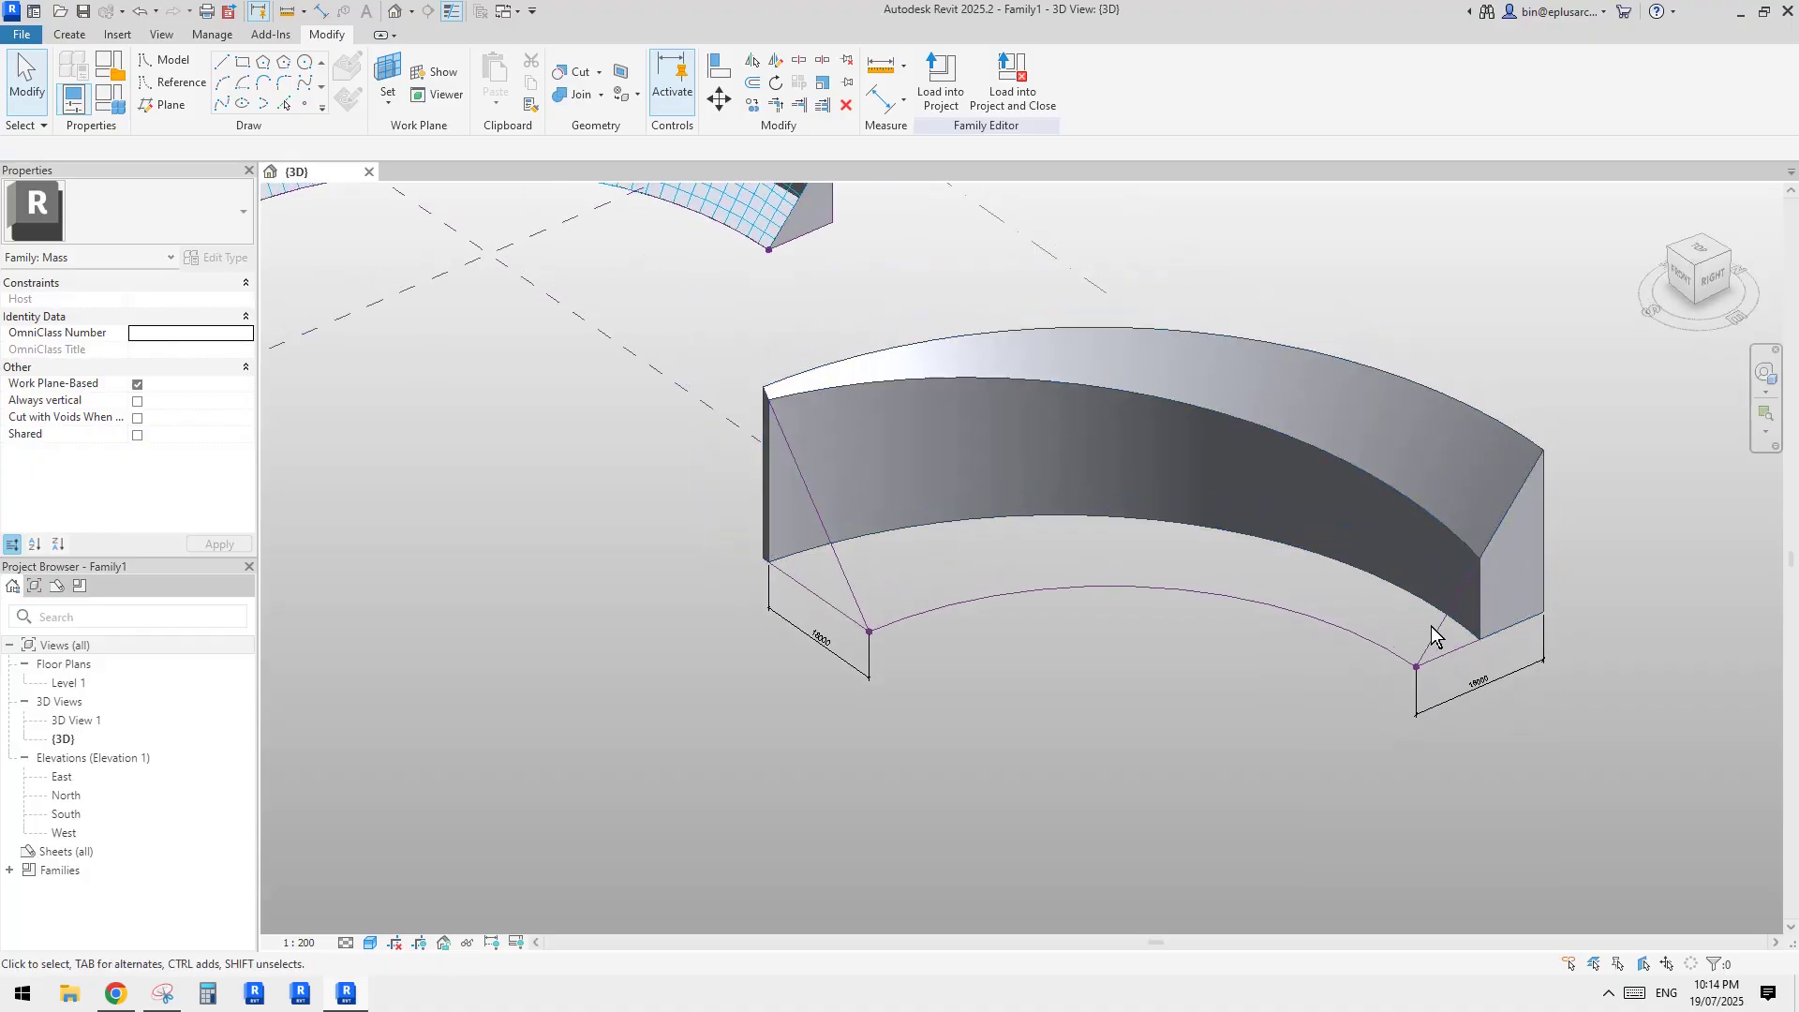
key("Tab")
left_click(1434, 642)
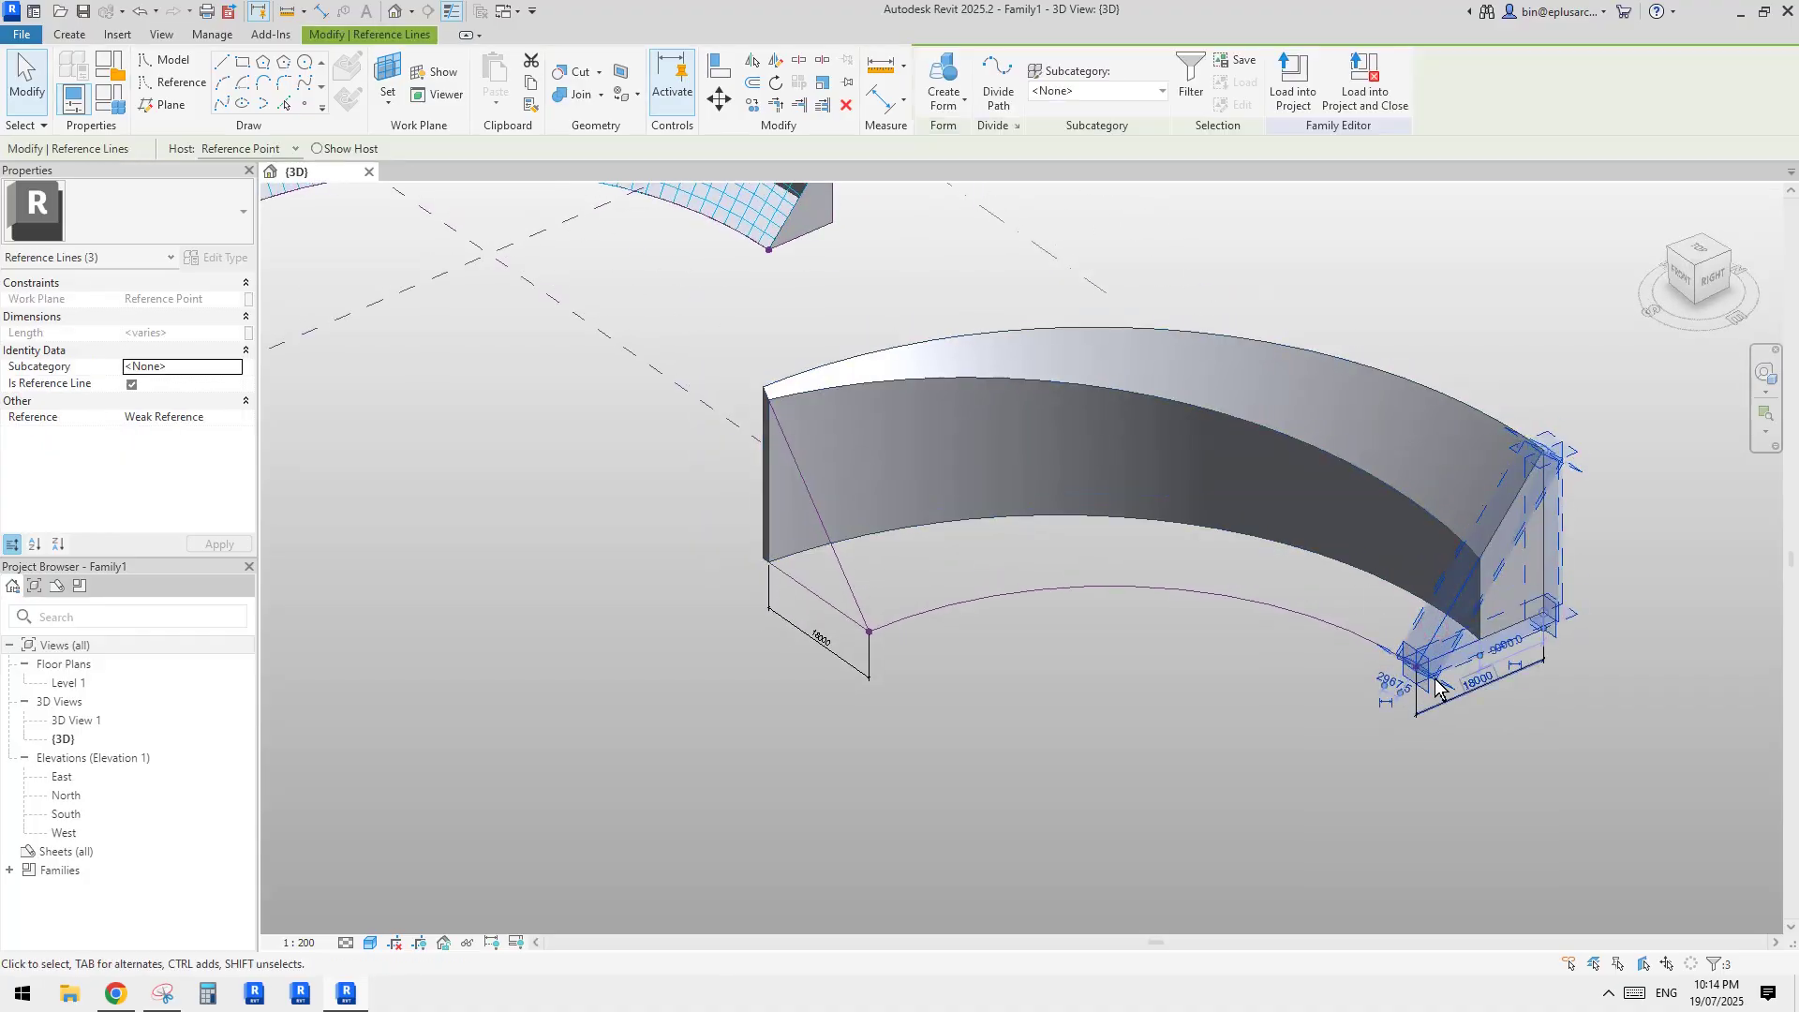
left_click(848, 567, "ctrl")
left_click(1087, 587, "ctrl")
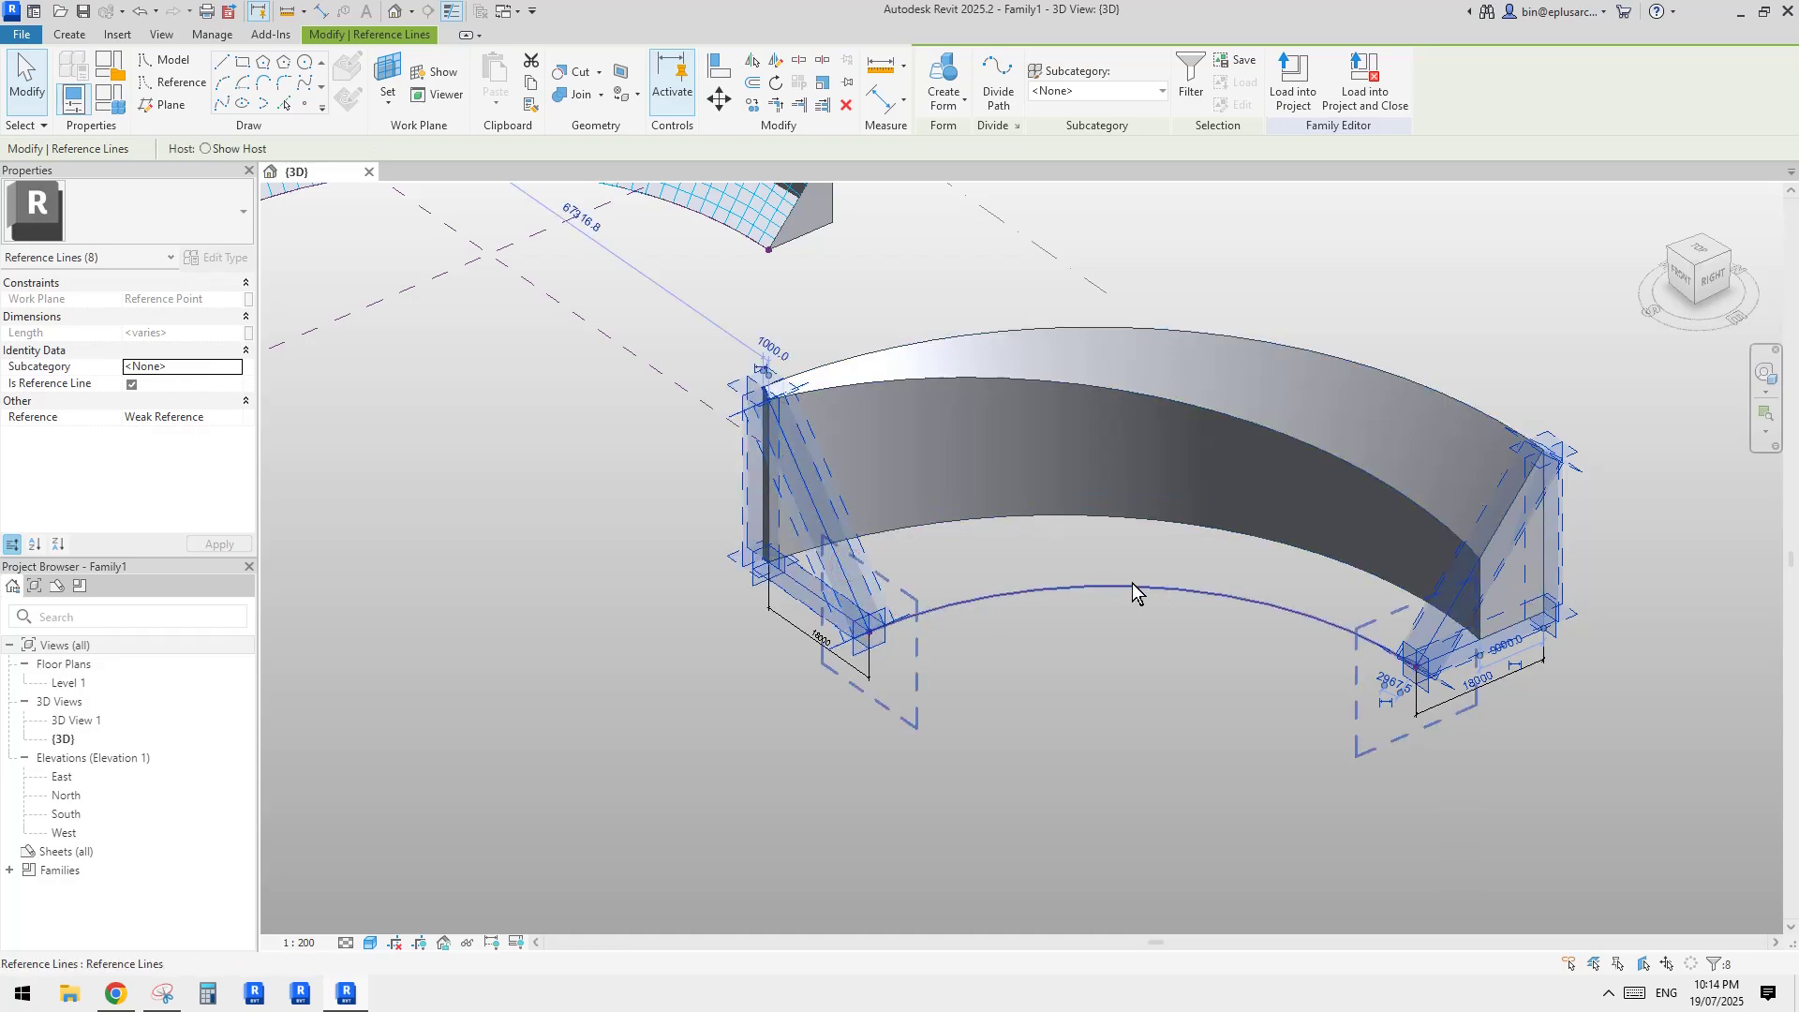
left_click(1145, 585, "ctrl")
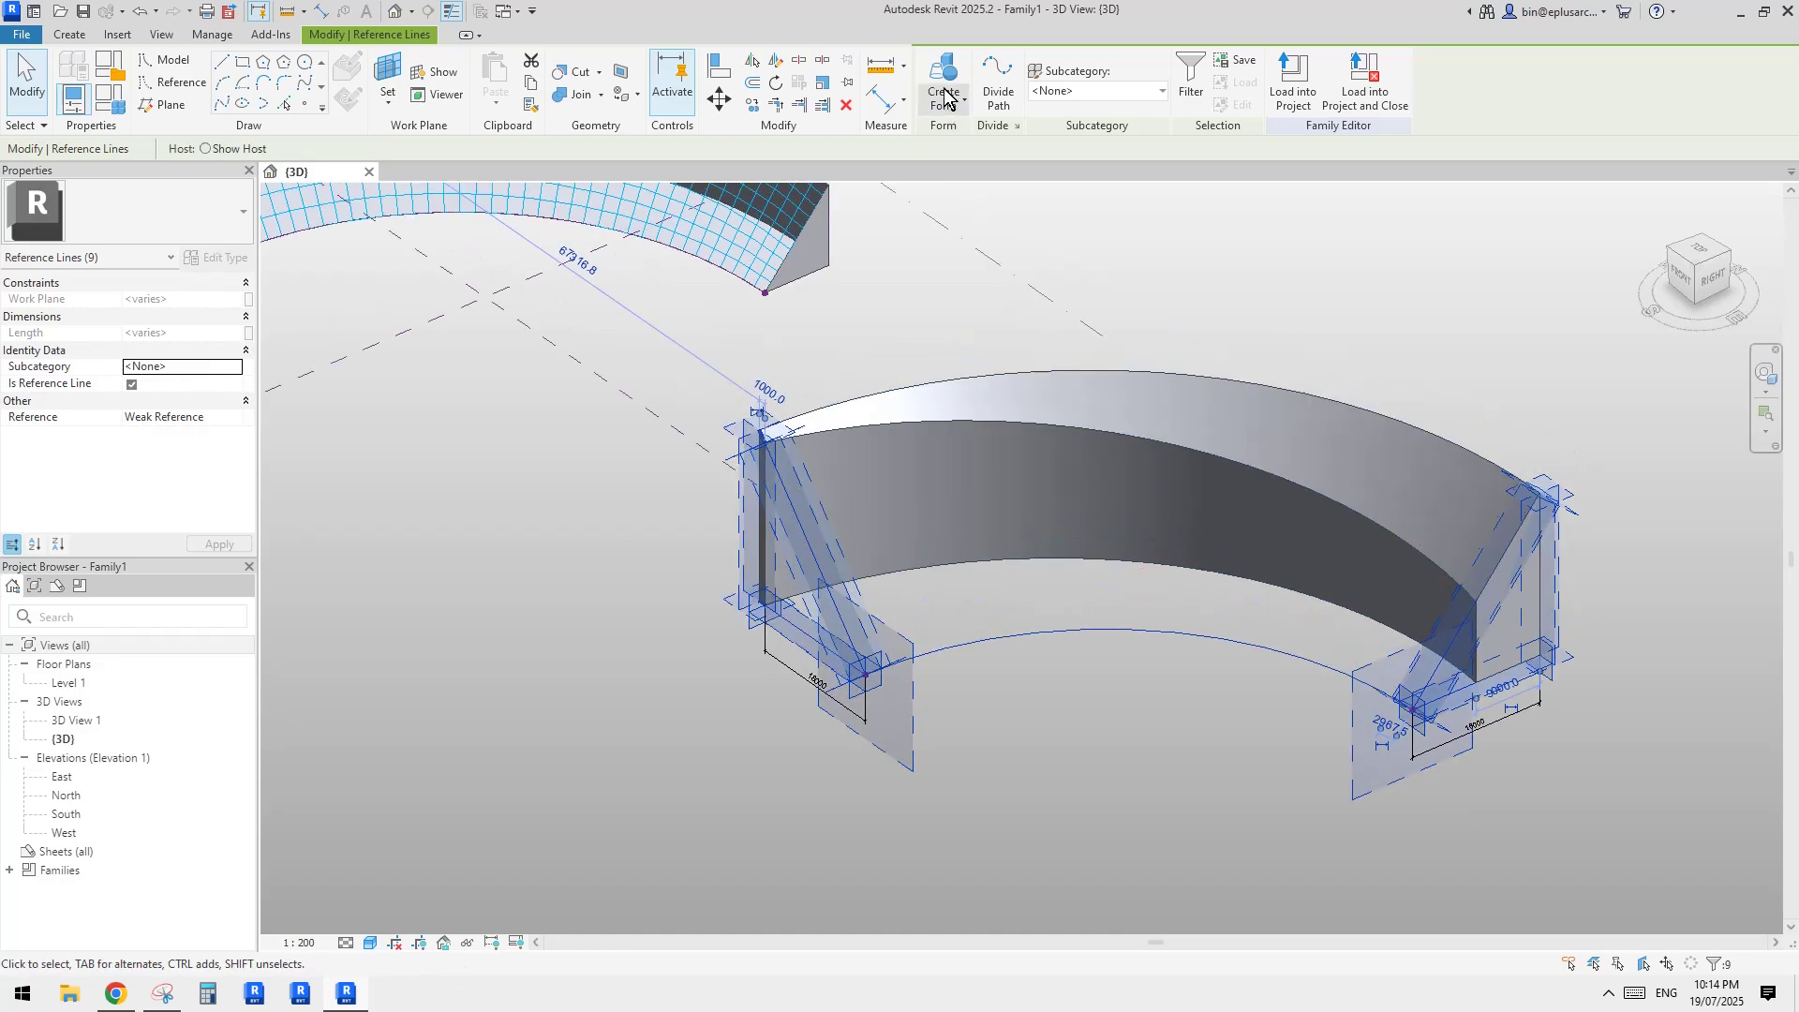
left_click(944, 75)
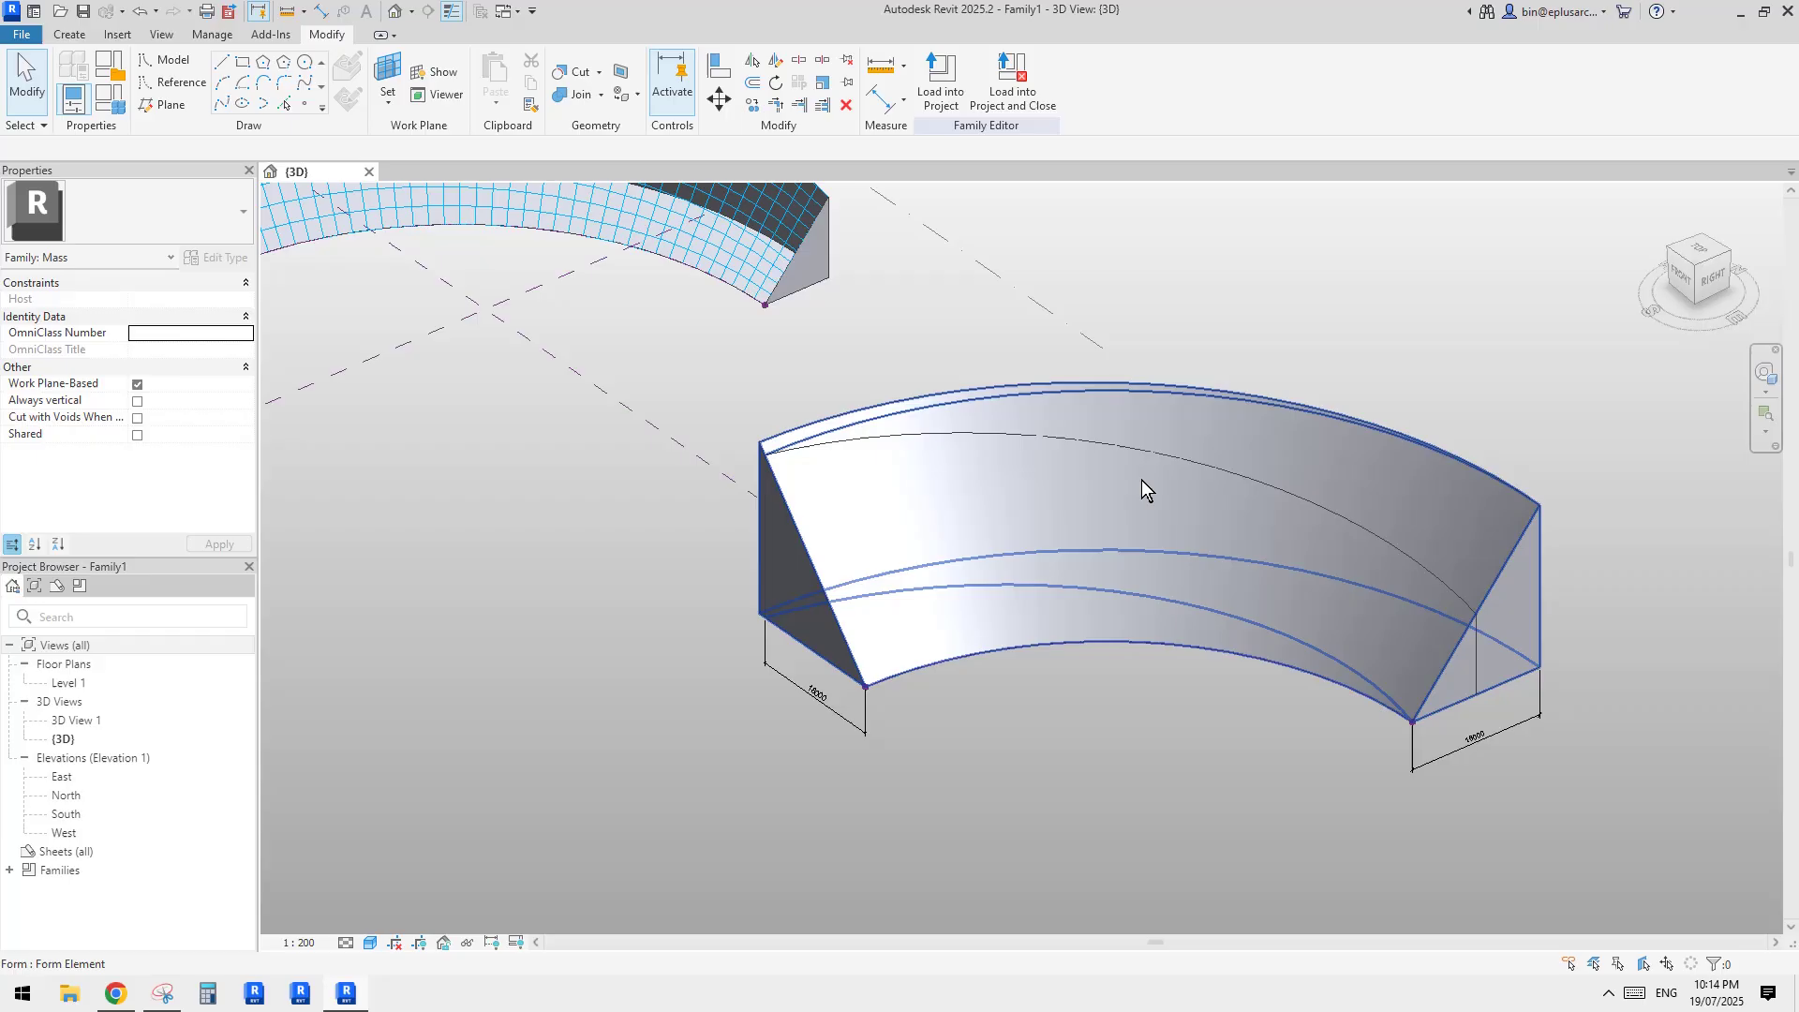
left_click(862, 412)
key("Escape")
- Change the four-sided form from solid to void so that it cuts the overlapping triangular form
left_click(1504, 554)
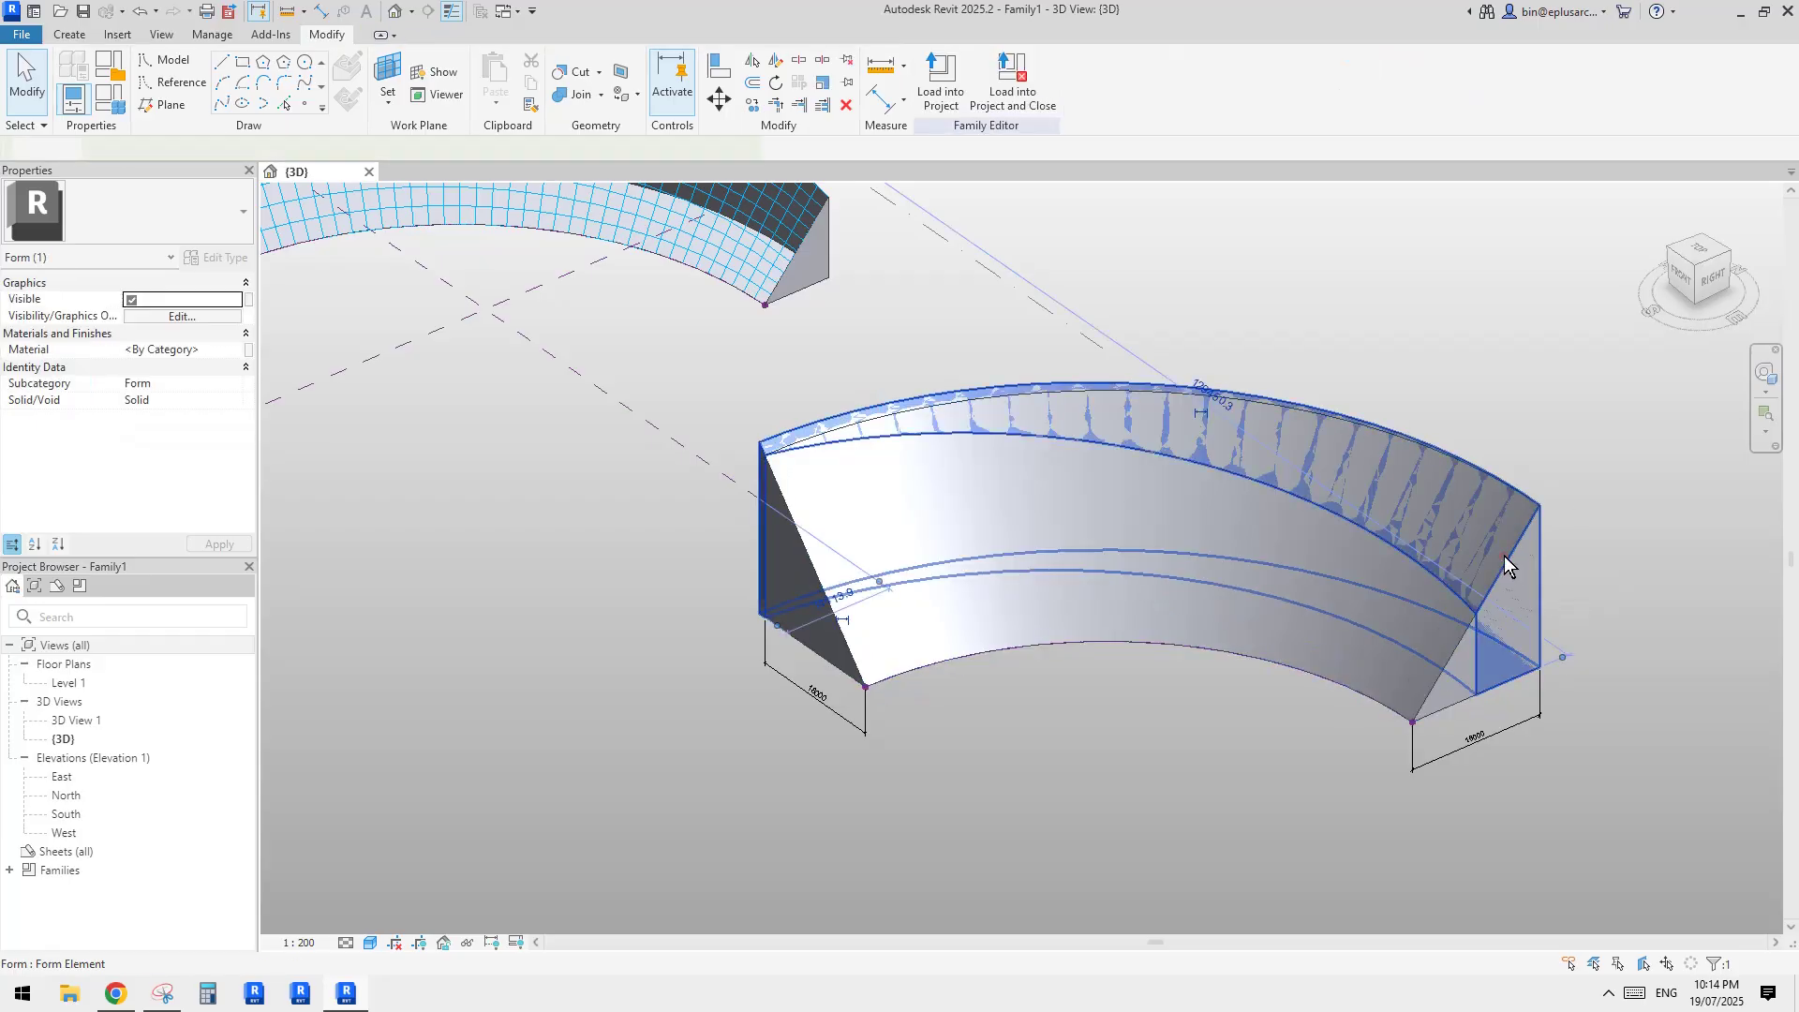
left_click(236, 400)
left_click(139, 431)
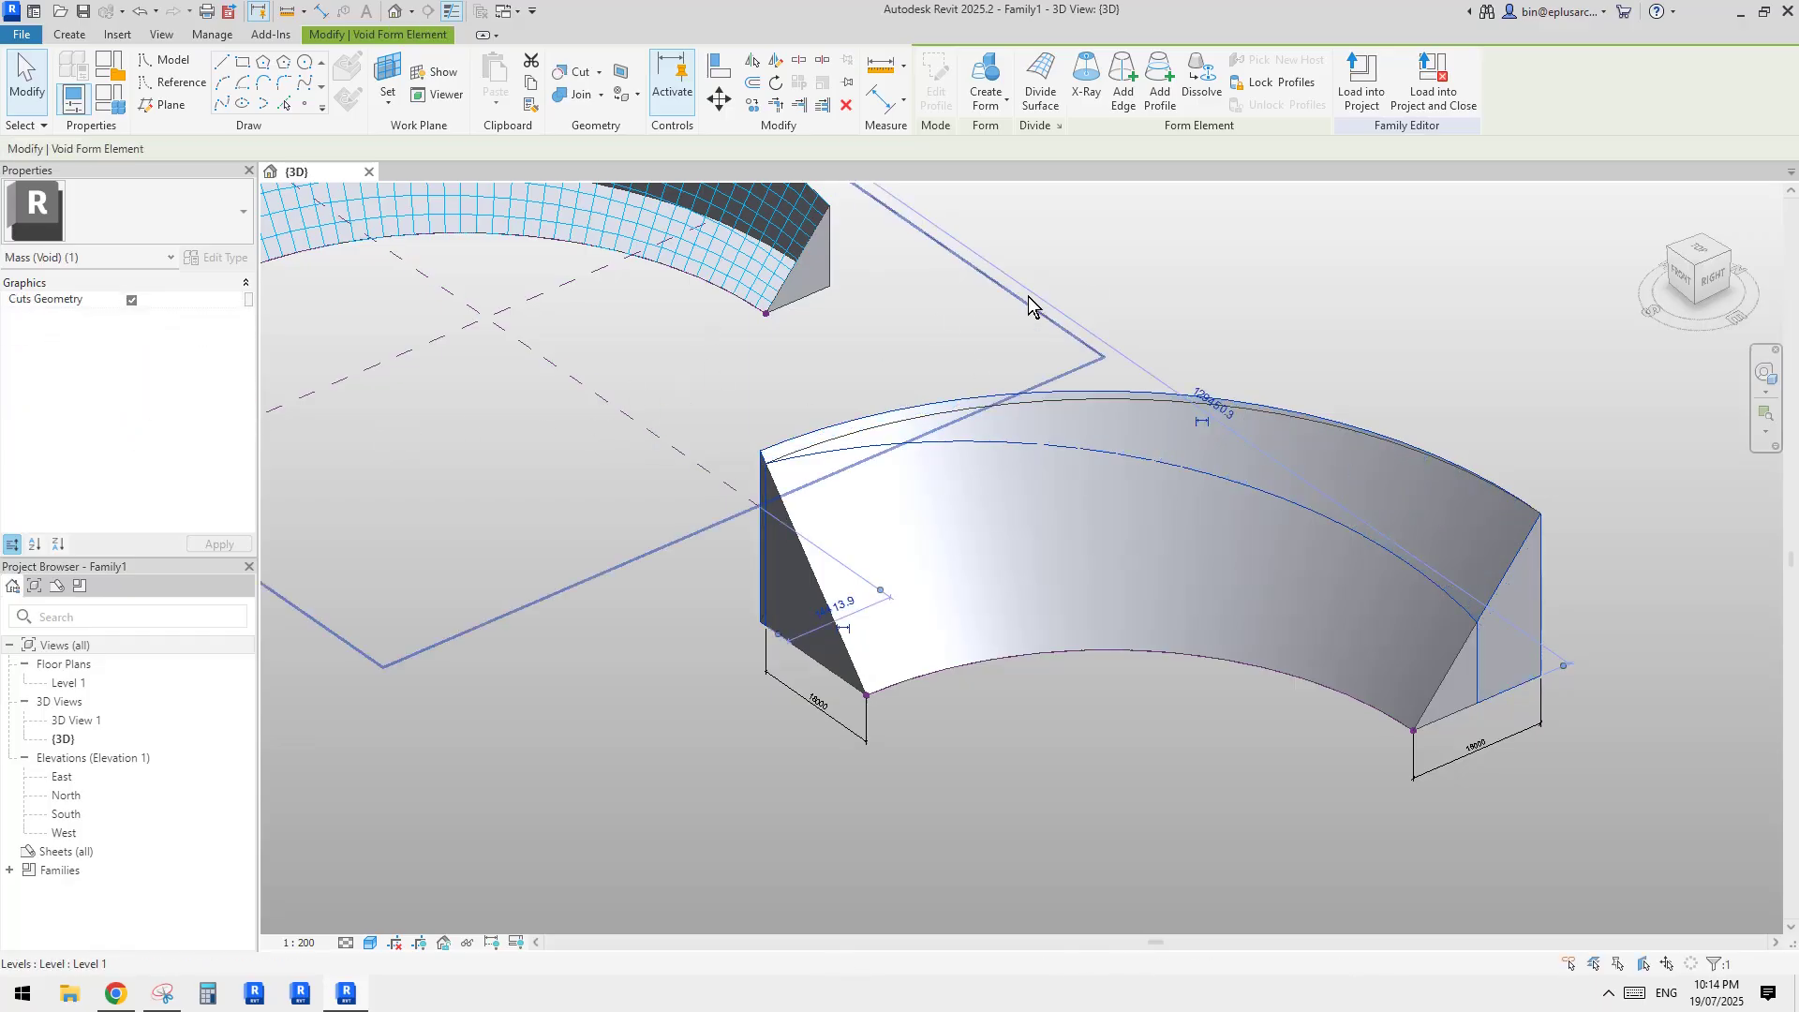
middle_click_drag(1411, 334, 1404, 368)
left_click(1444, 347)
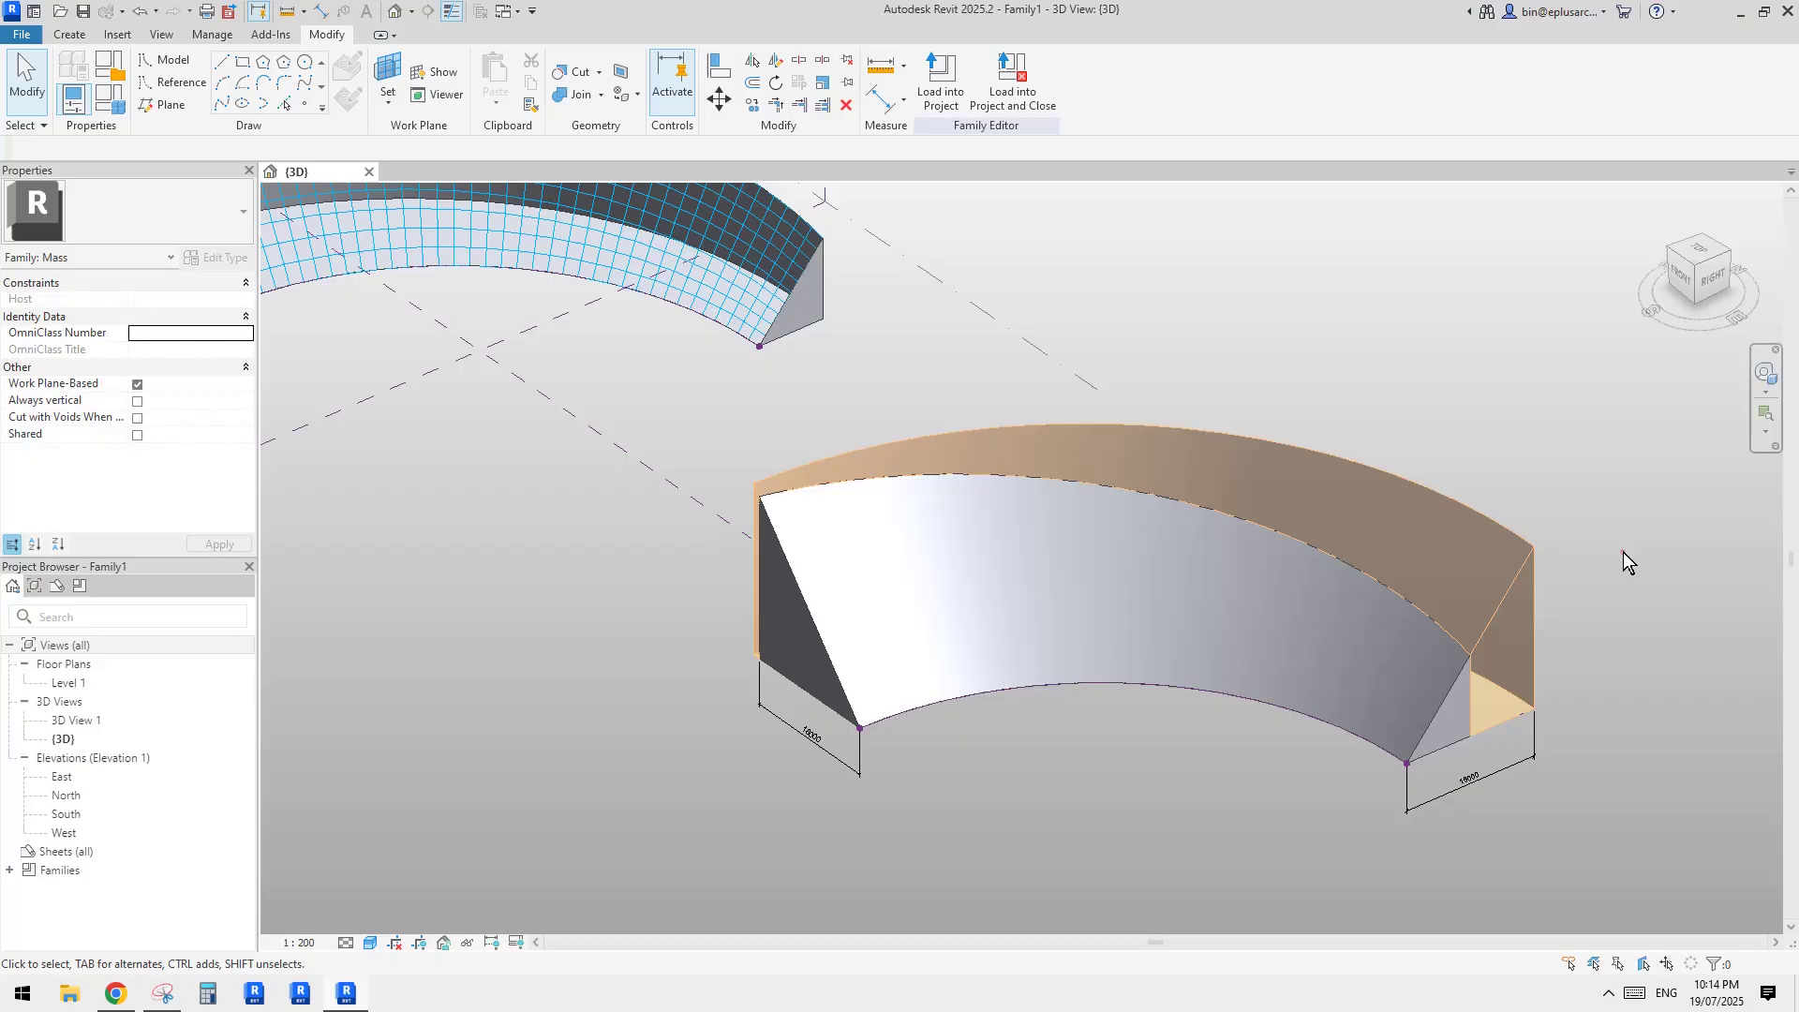
middle_click_drag(1554, 589, 1378, 543, "shift")
middle_click_drag(1269, 525, 1466, 526, "shift")
left_click(1391, 447)
left_click(1650, 517)
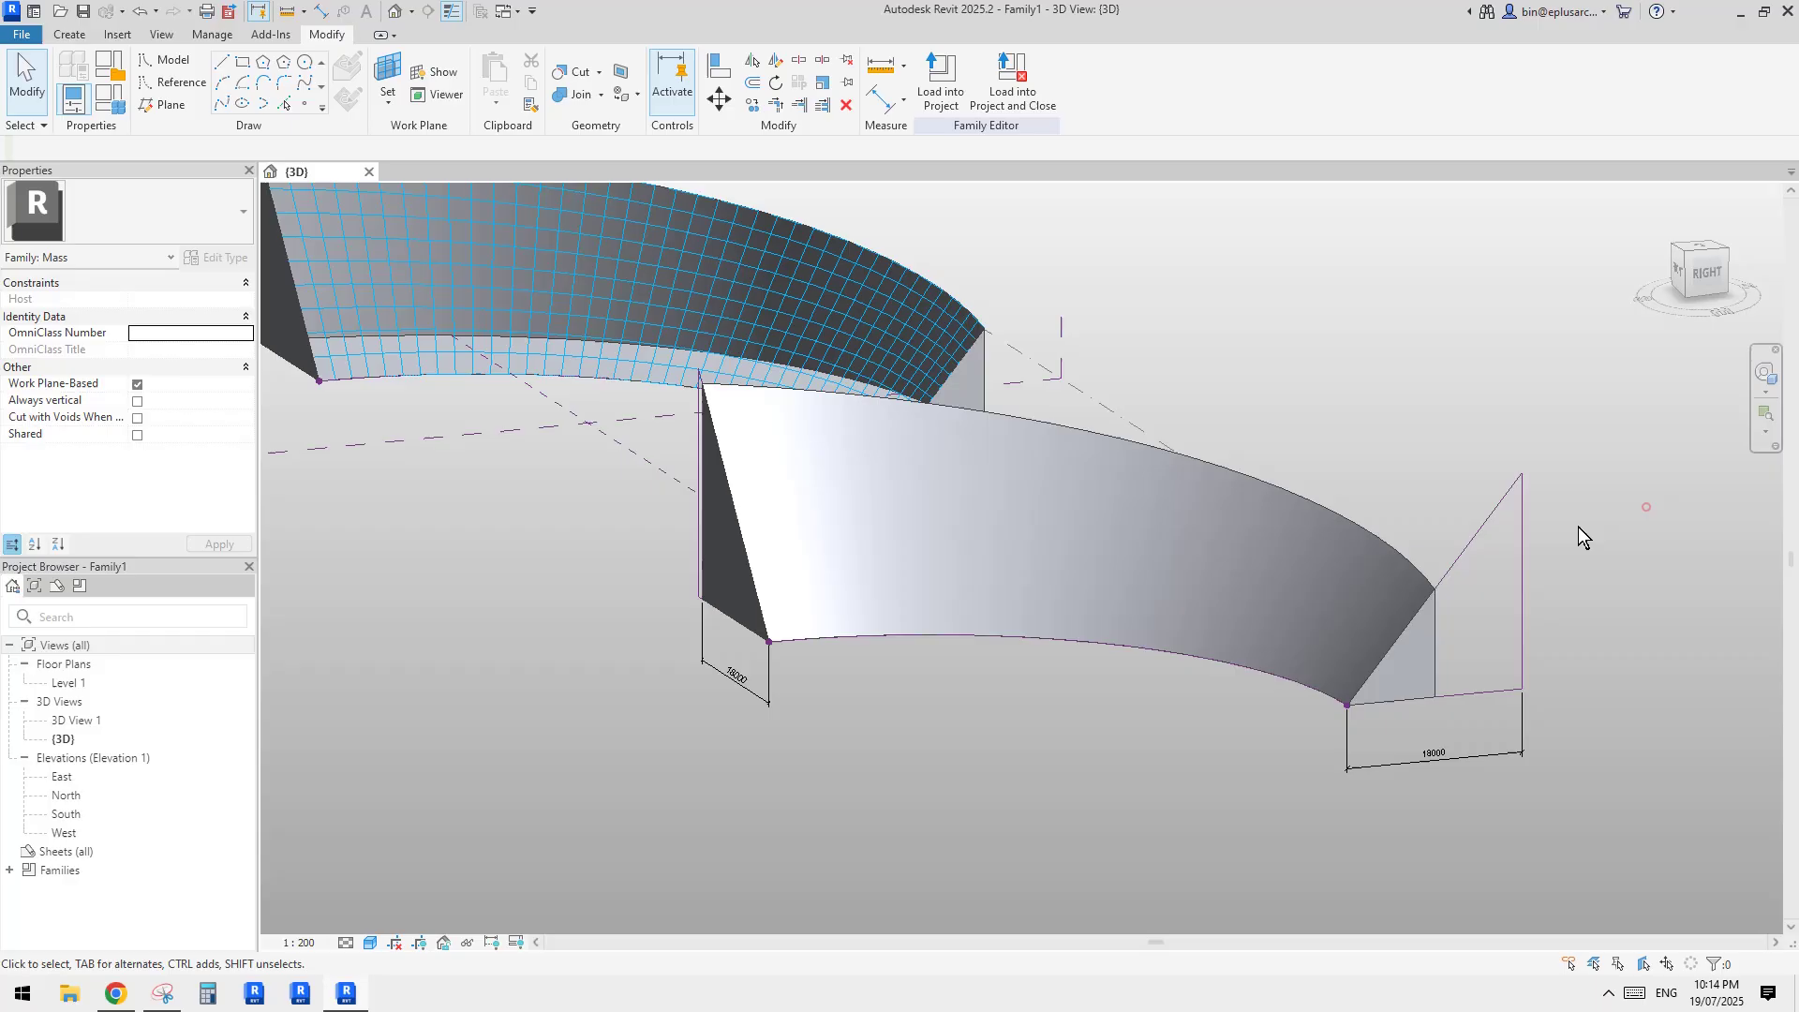
middle_click_drag(1578, 526, 1584, 562, "shift")
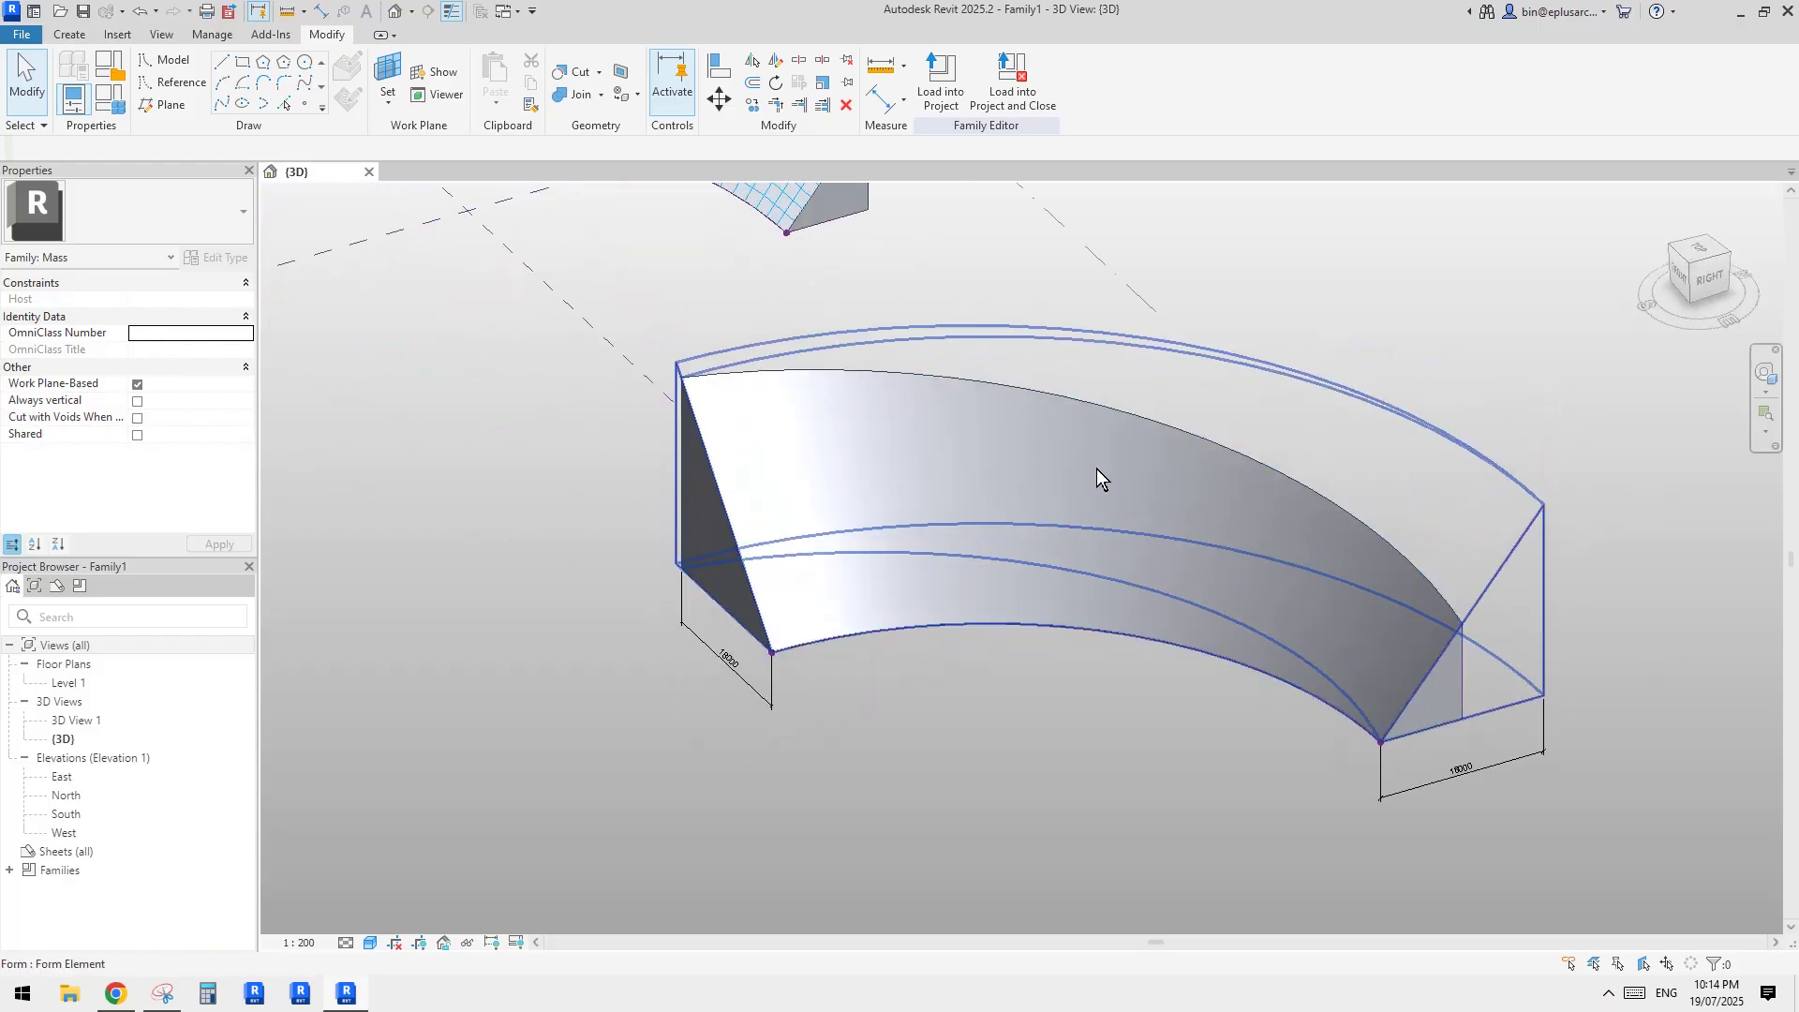
- Divide the sloping face of the cut triangular form into a surface grid
middle_click_drag(1097, 469, 1140, 477)
key("Tab")
key("Tab")
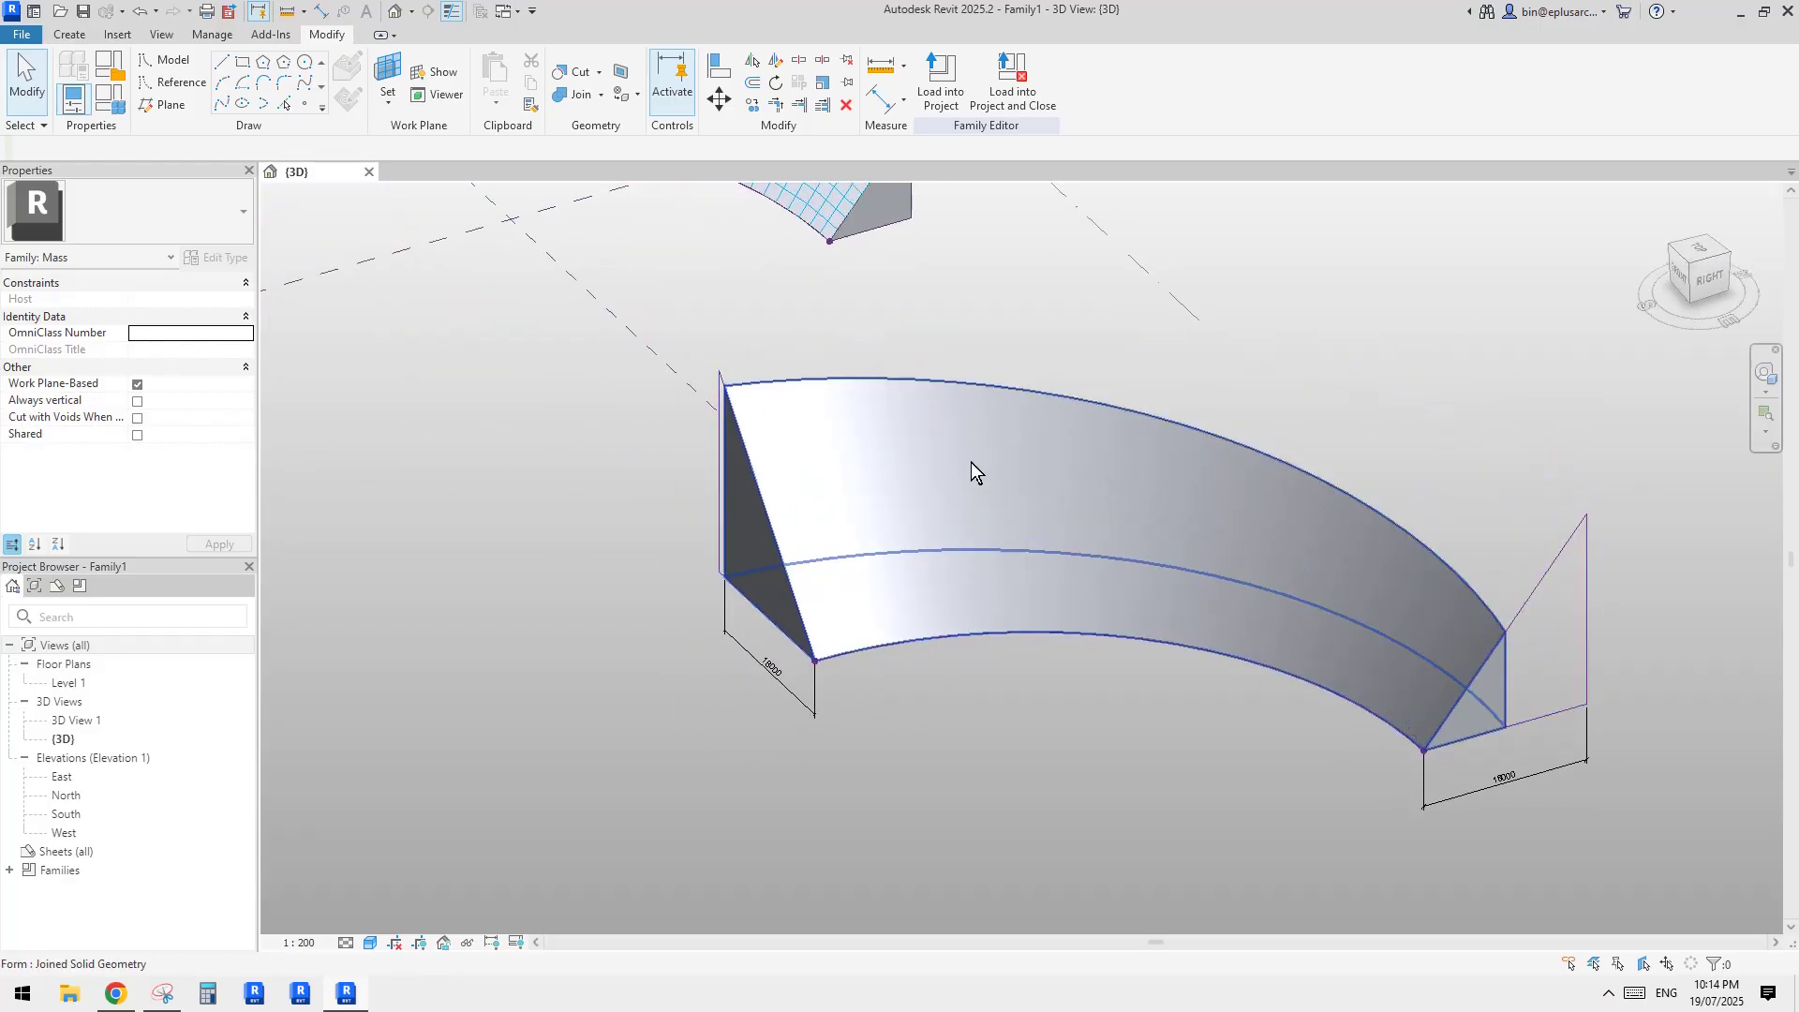
left_click(971, 463)
left_click(971, 463)
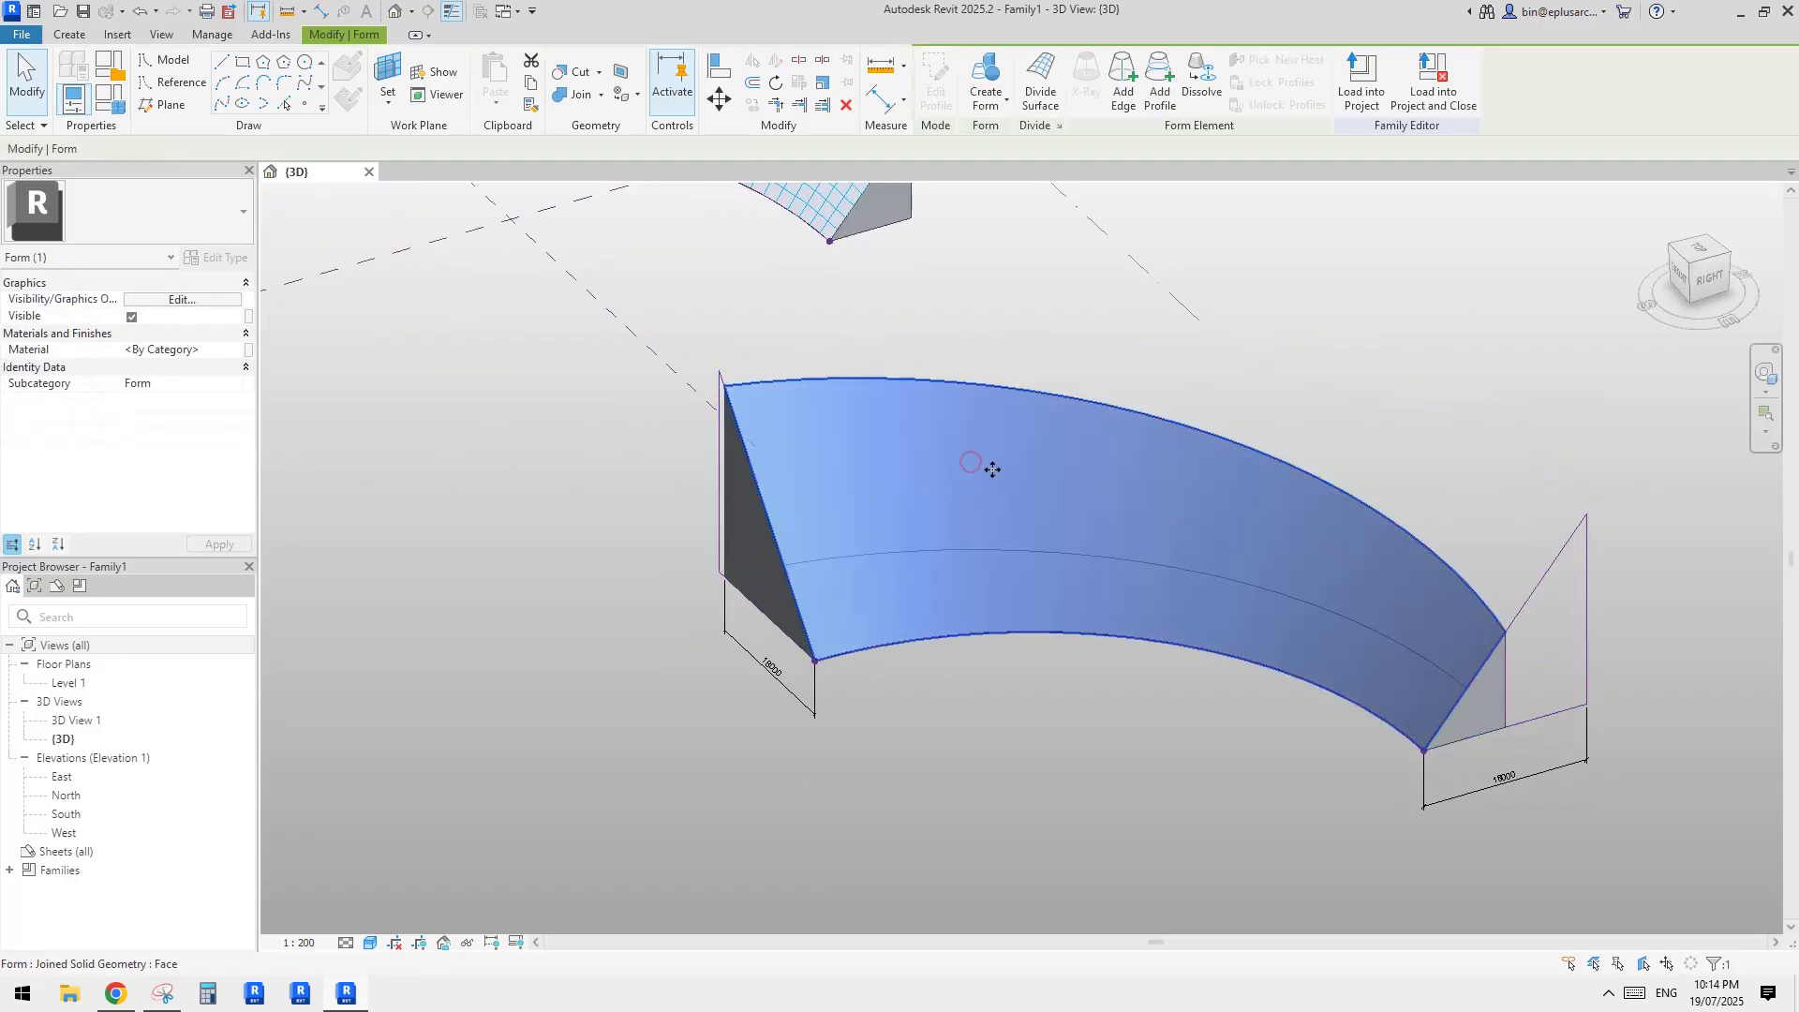
left_click(1042, 79)
- Set the divided surface's U and V grids to Maximum Spacing with a distance of 2000 each
scroll(1022, 437, "down", 2)
middle_click_drag(1228, 582, 1580, 749)
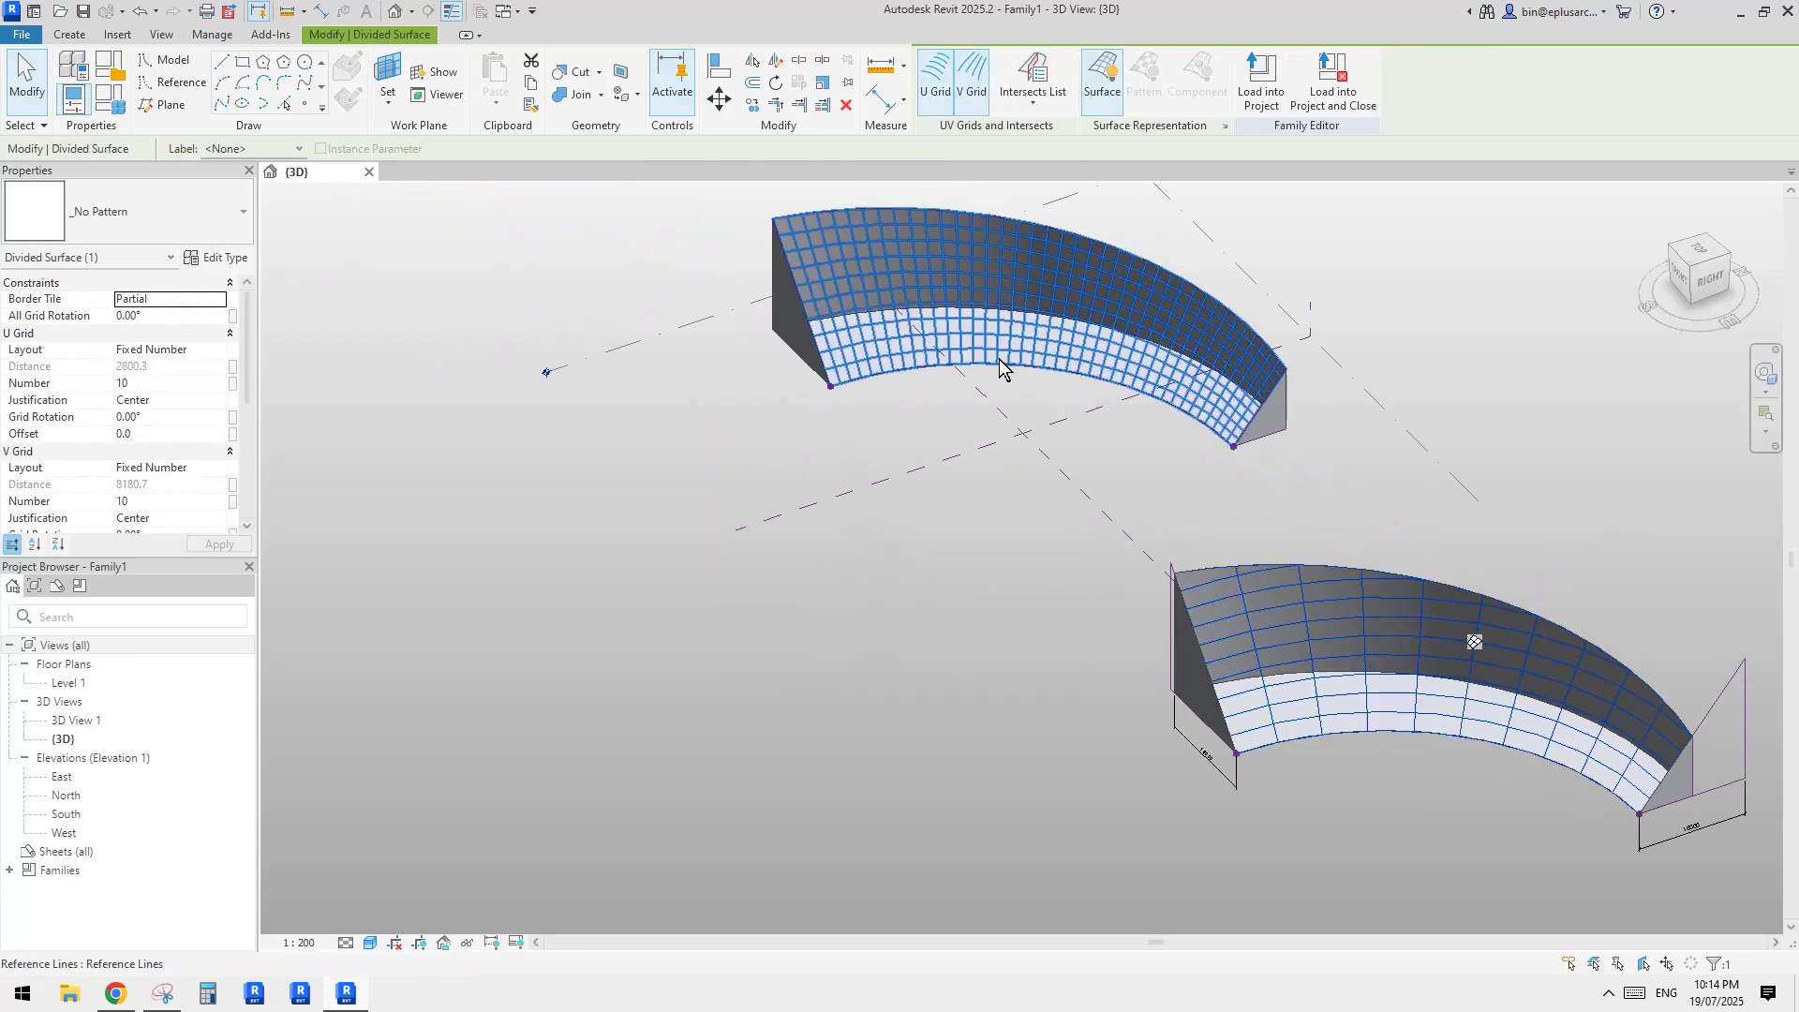
middle_click_drag(1077, 361, 1044, 363)
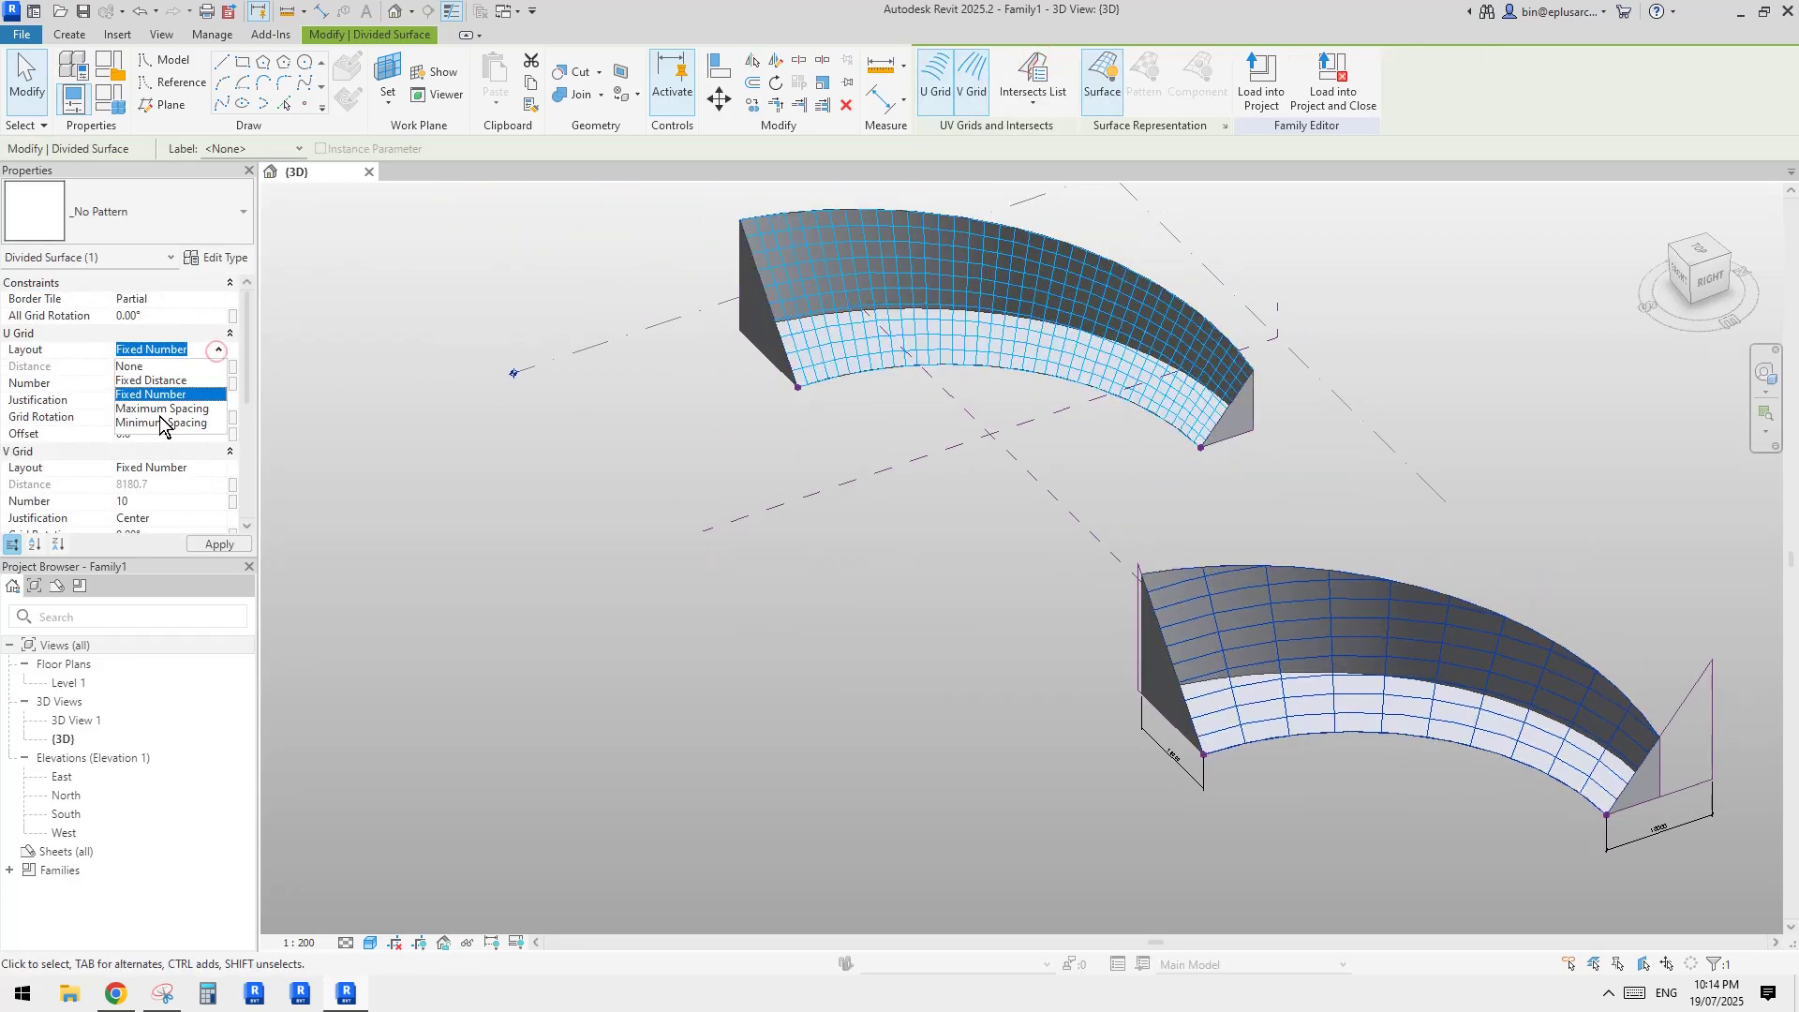
left_click(169, 409)
left_click(215, 469)
left_click(178, 525)
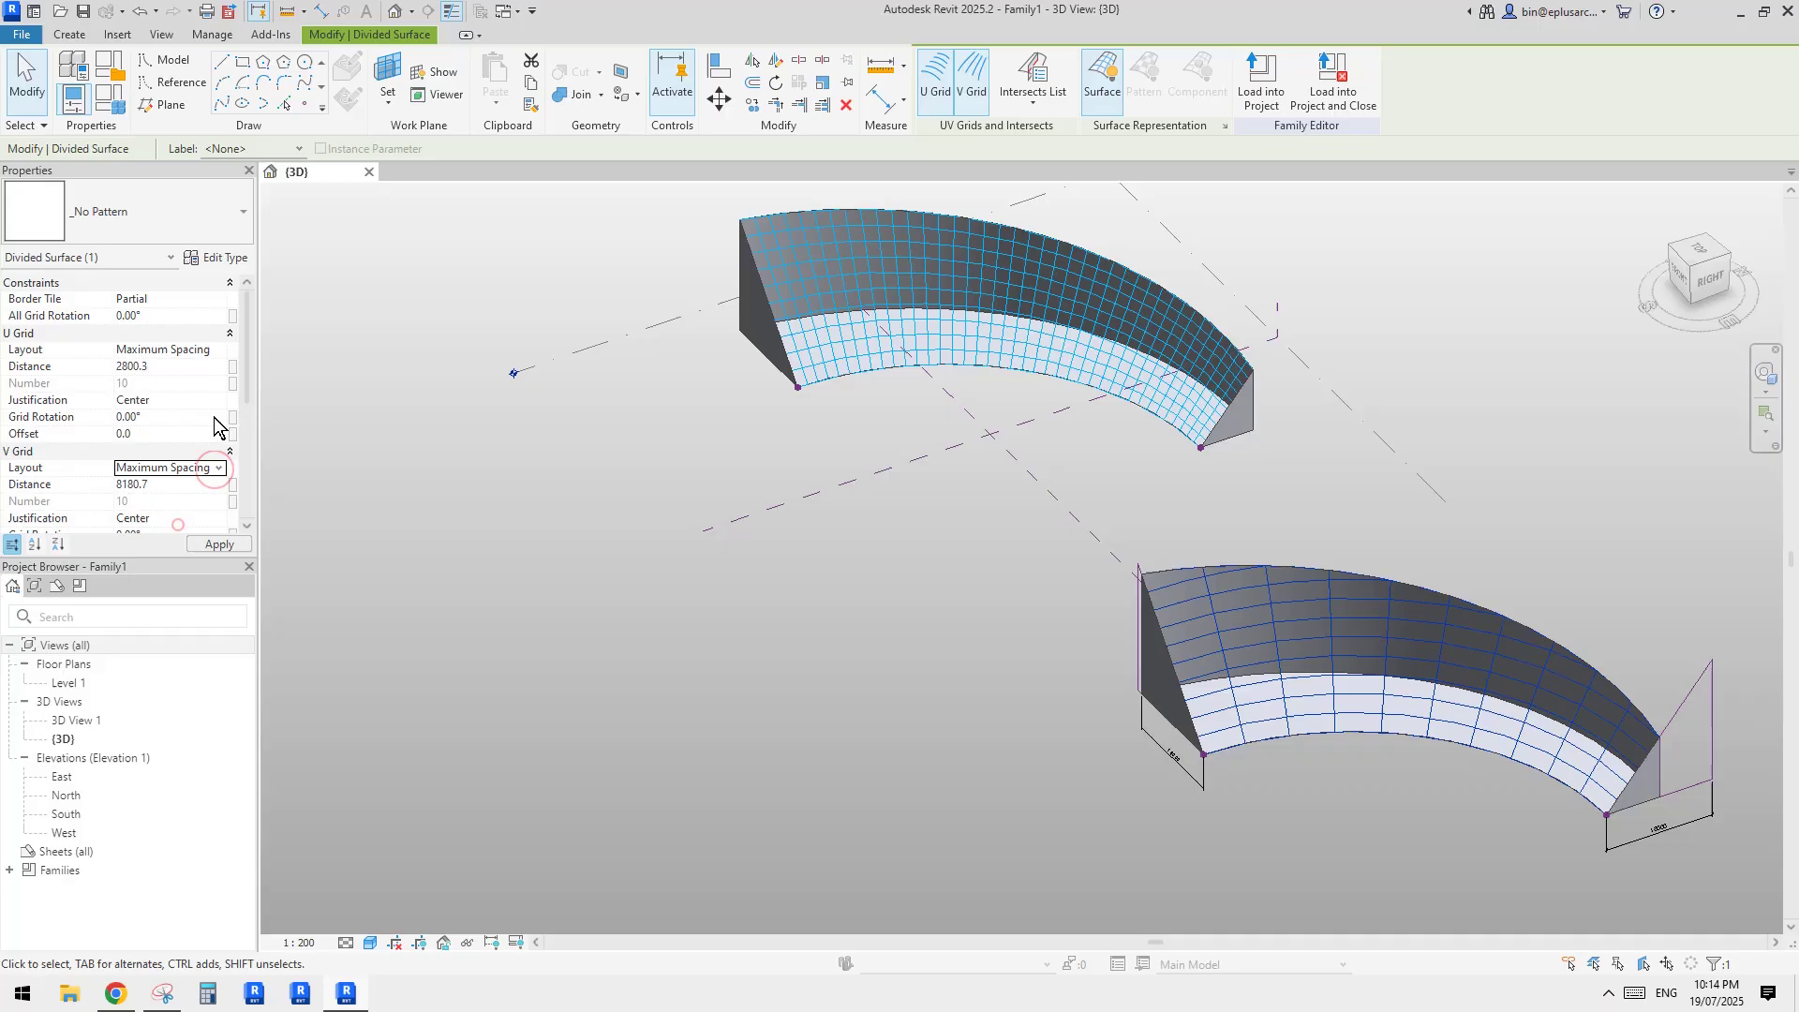
left_click(176, 374)
type("2000")
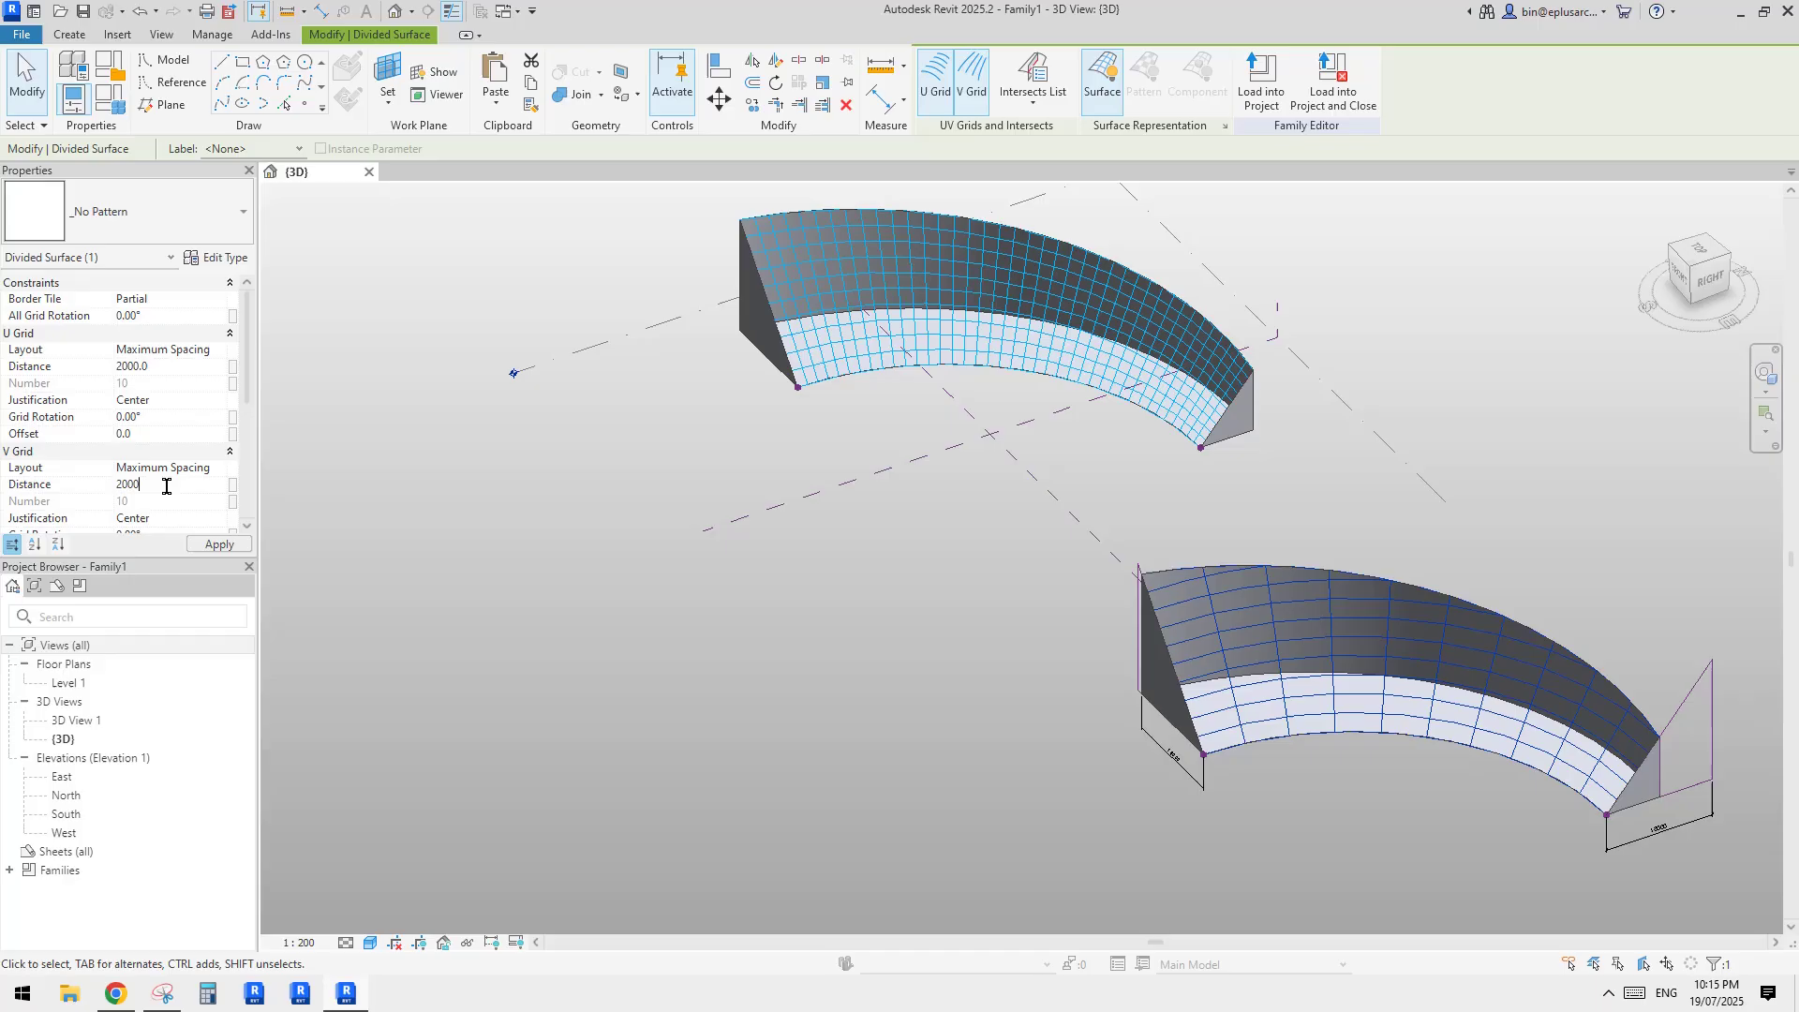
middle_click_drag(1442, 642, 1165, 513)
key("Escape")
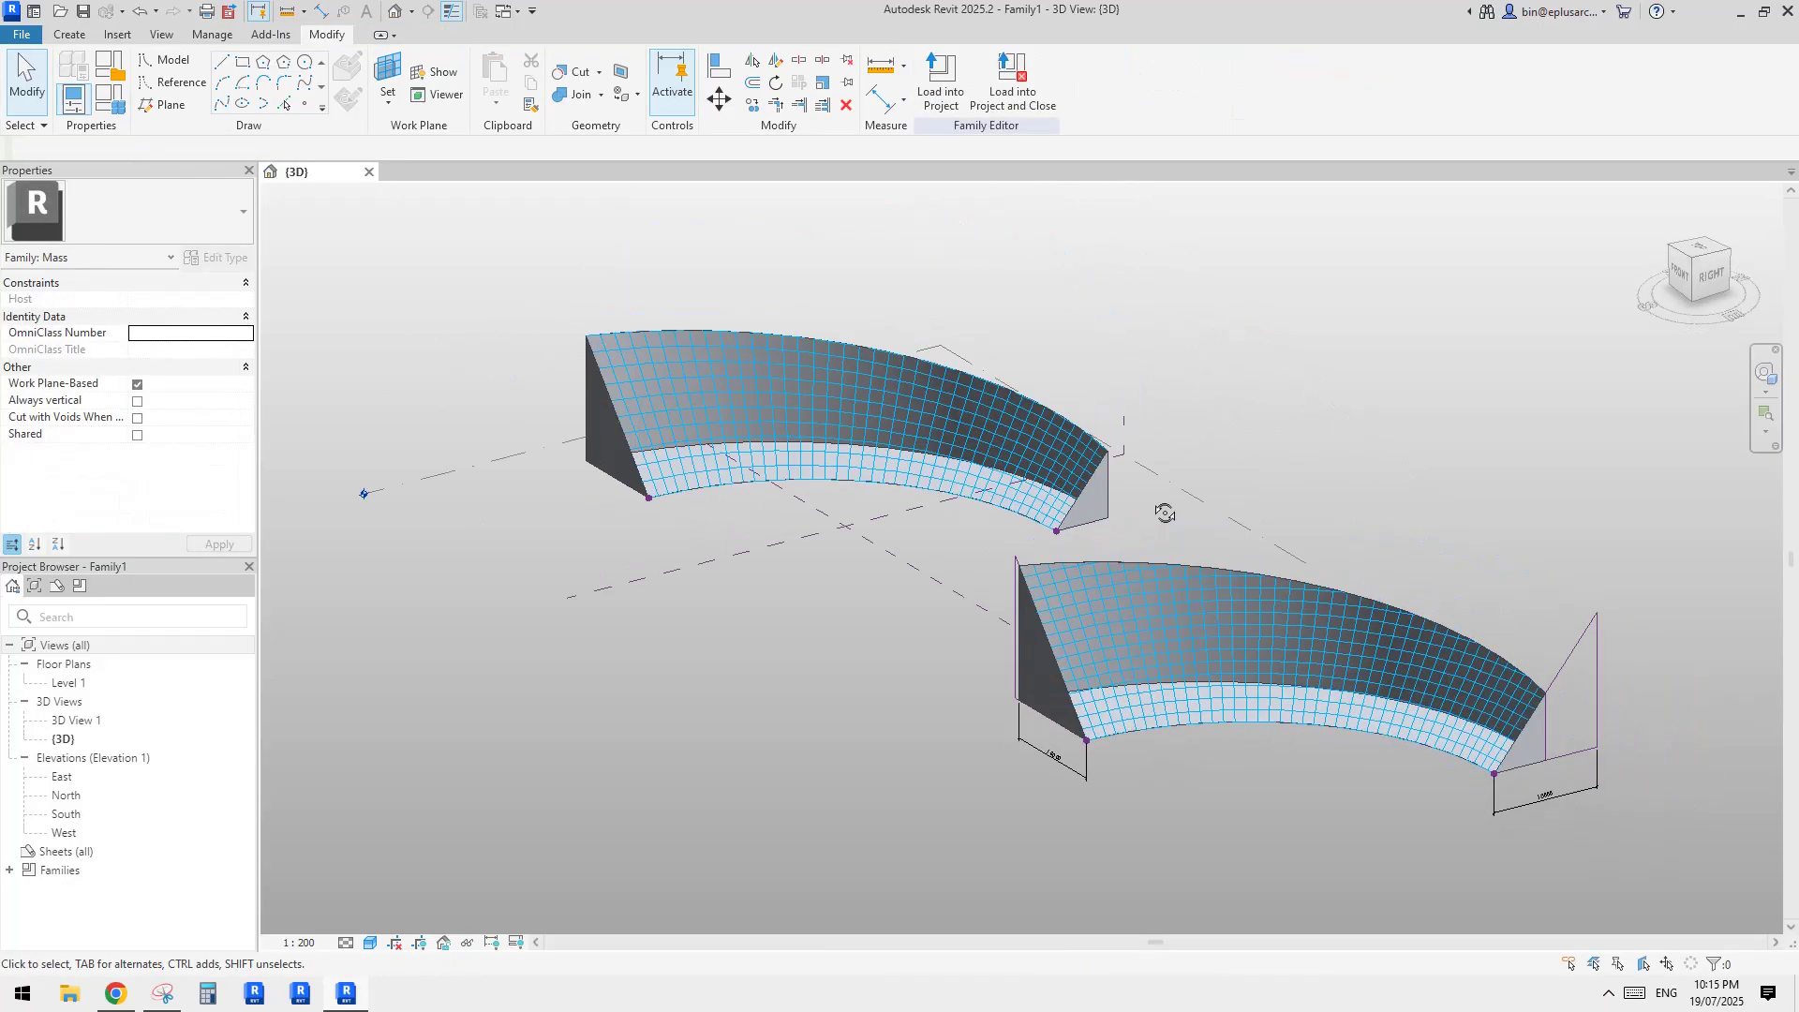
- Compare the grid on the void-cut roof with the grid on the original tiled form
middle_click_drag(958, 497, 1034, 555, "shift")
scroll(937, 542, "up", 1)
middle_click_drag(841, 363, 629, 373, "shift")
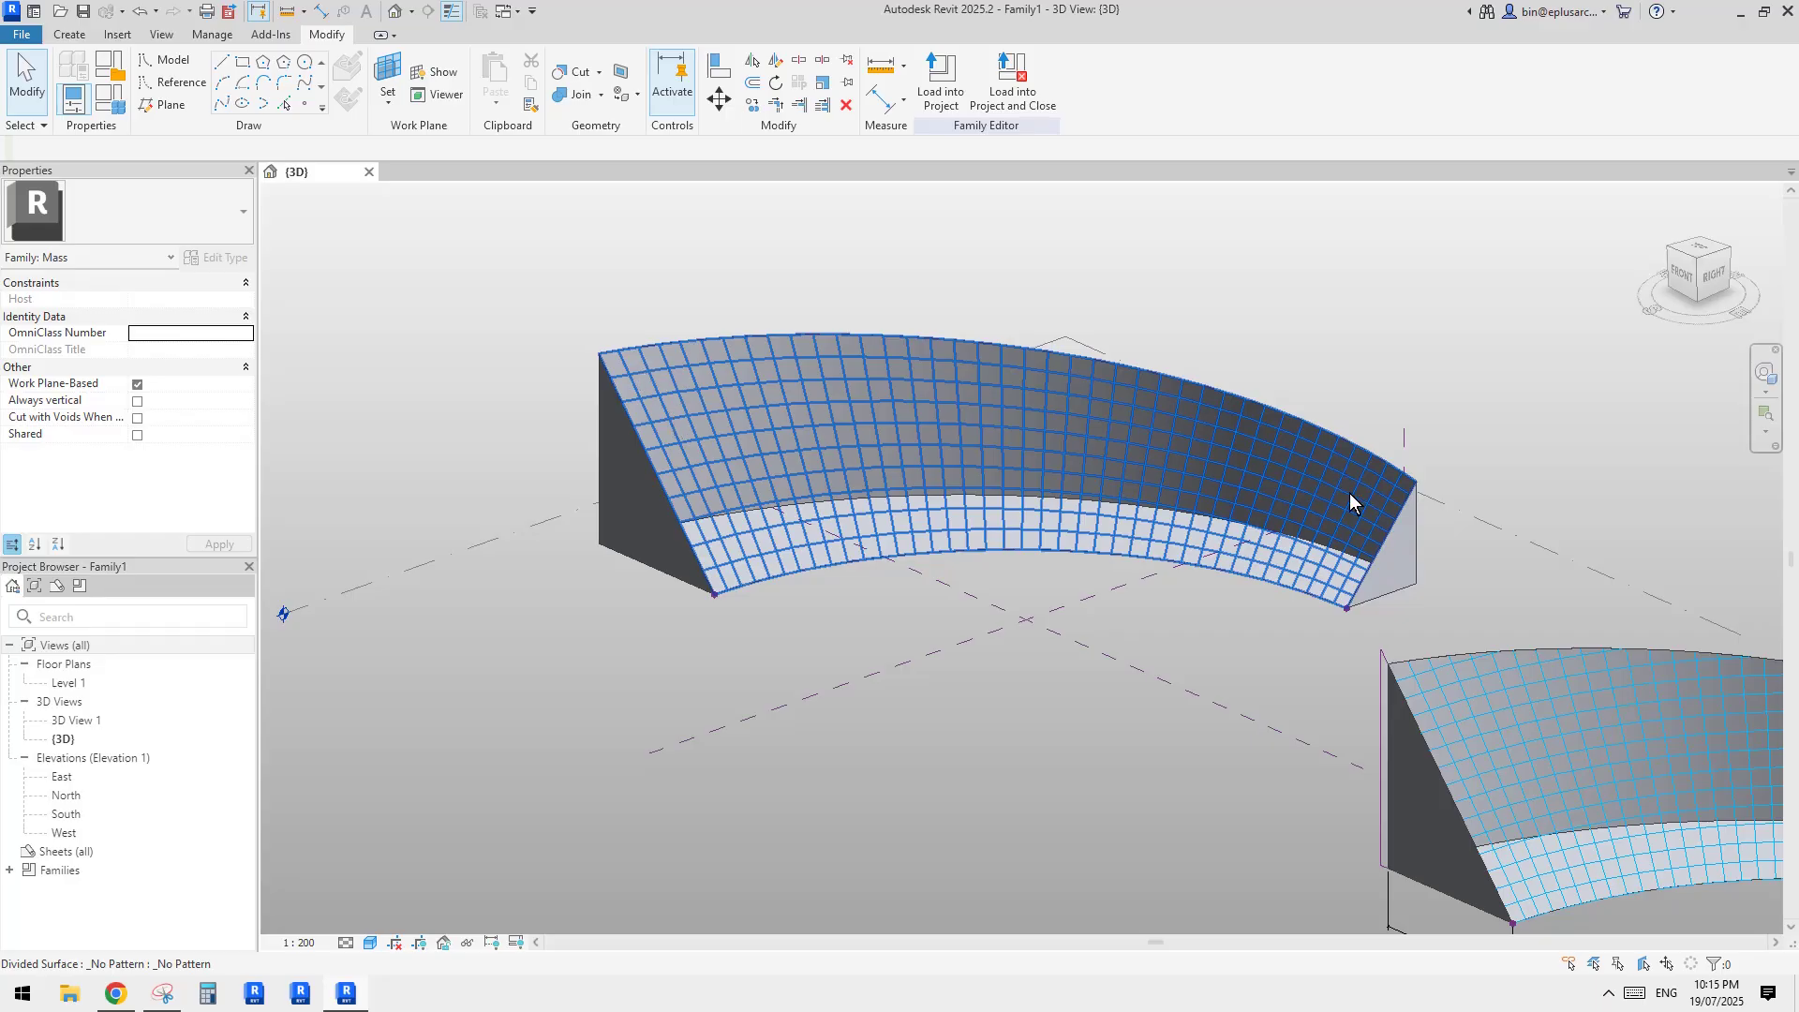
middle_click_drag(1344, 515, 846, 424)
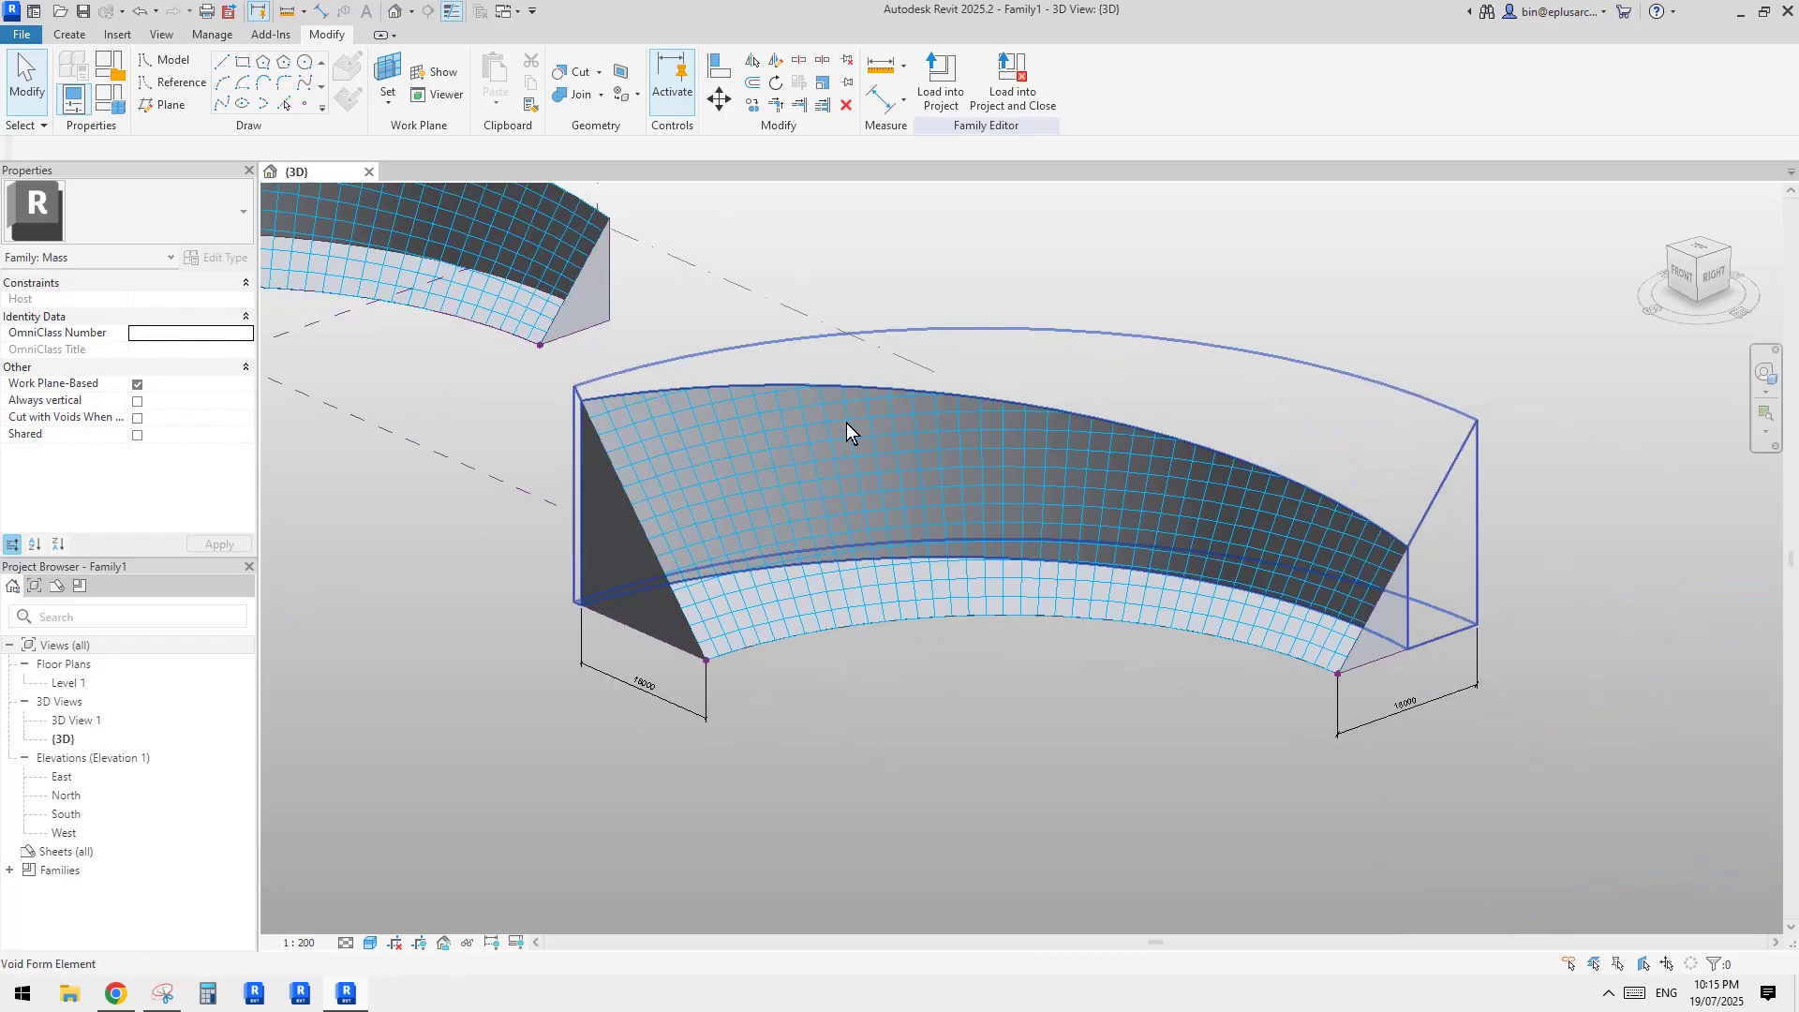
- Examine the void-cut roof's gridded slope, end profiles and void outline
scroll(843, 557, "up", 3)
scroll(502, 525, "down", 3)
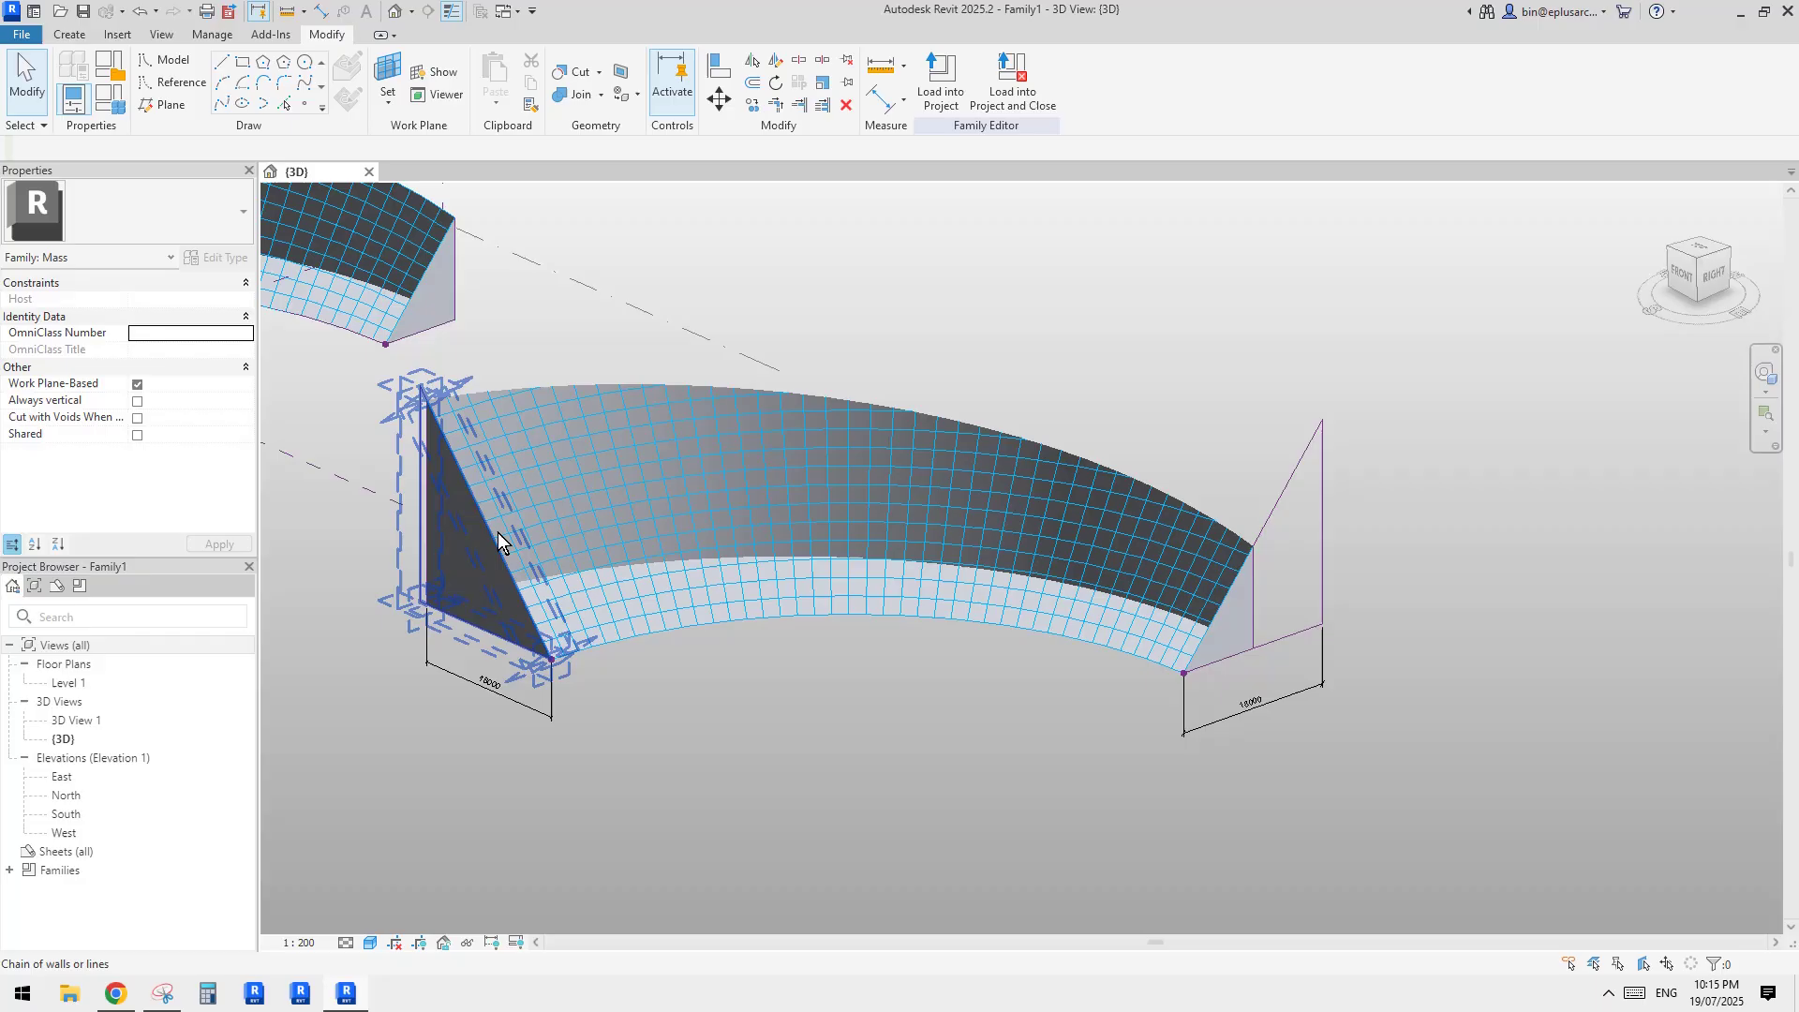
middle_click_drag(1036, 560, 1364, 604)
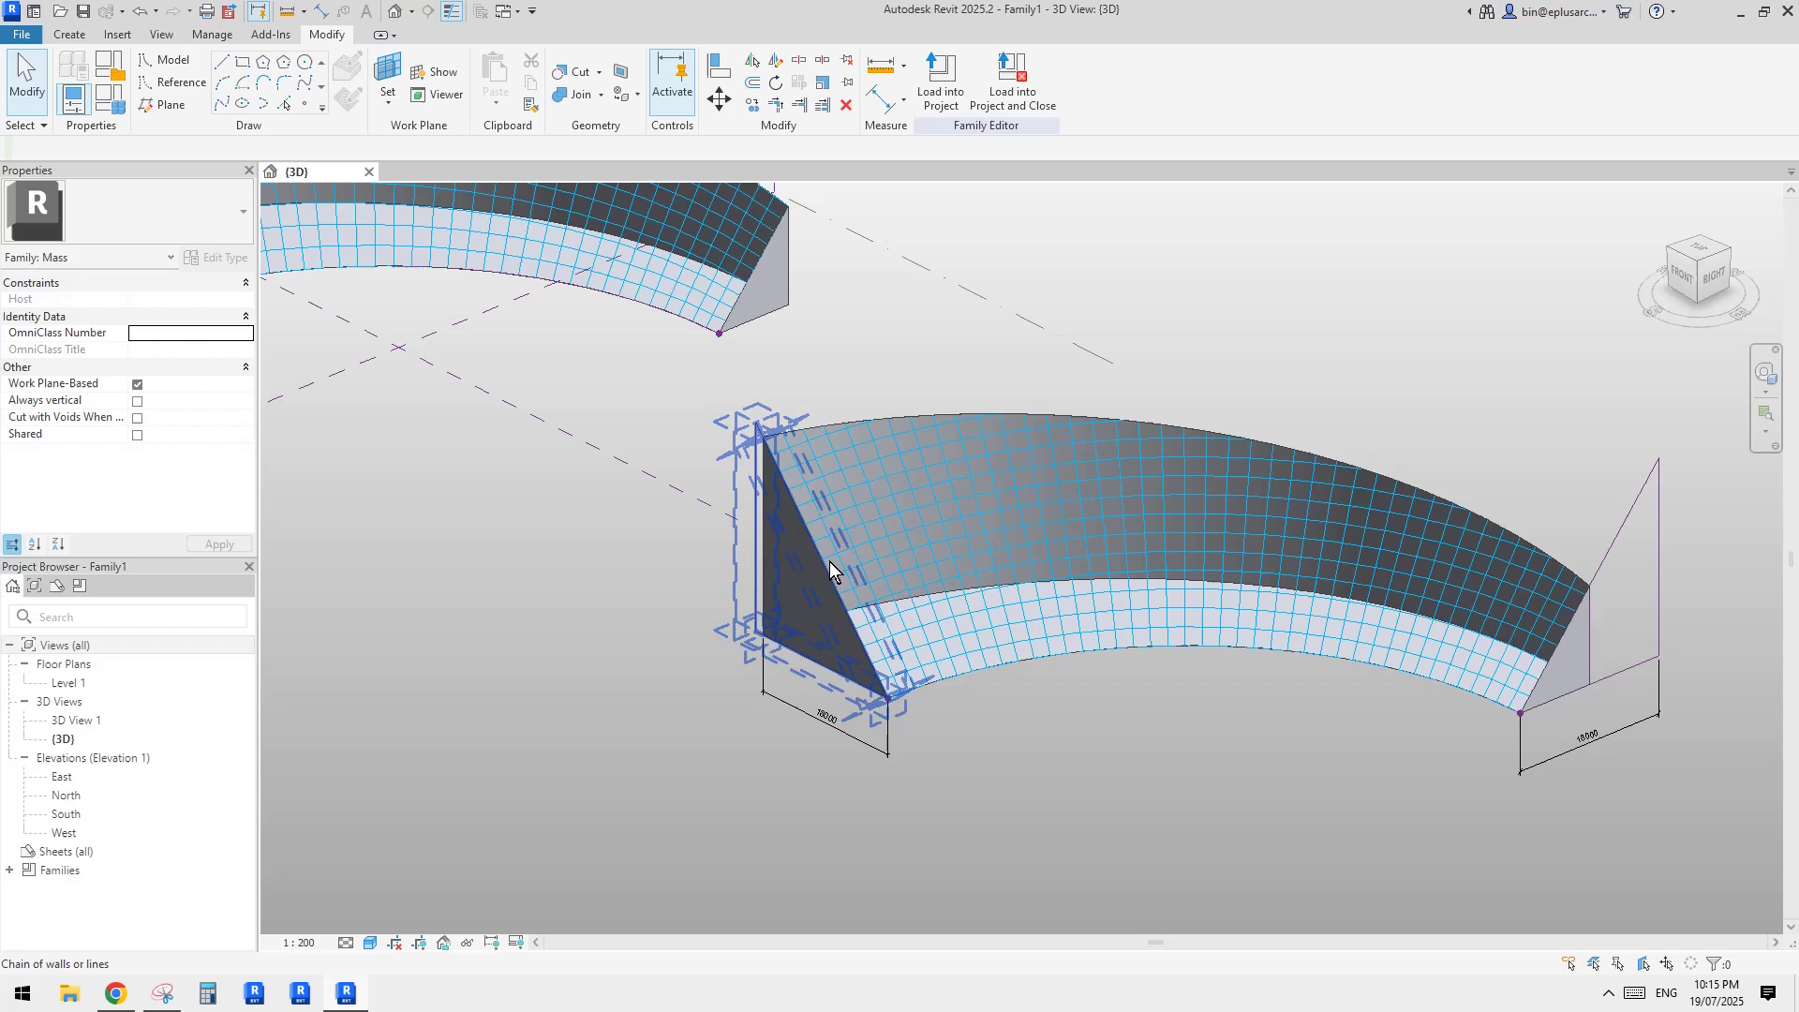
middle_click_drag(1695, 592, 1683, 609)
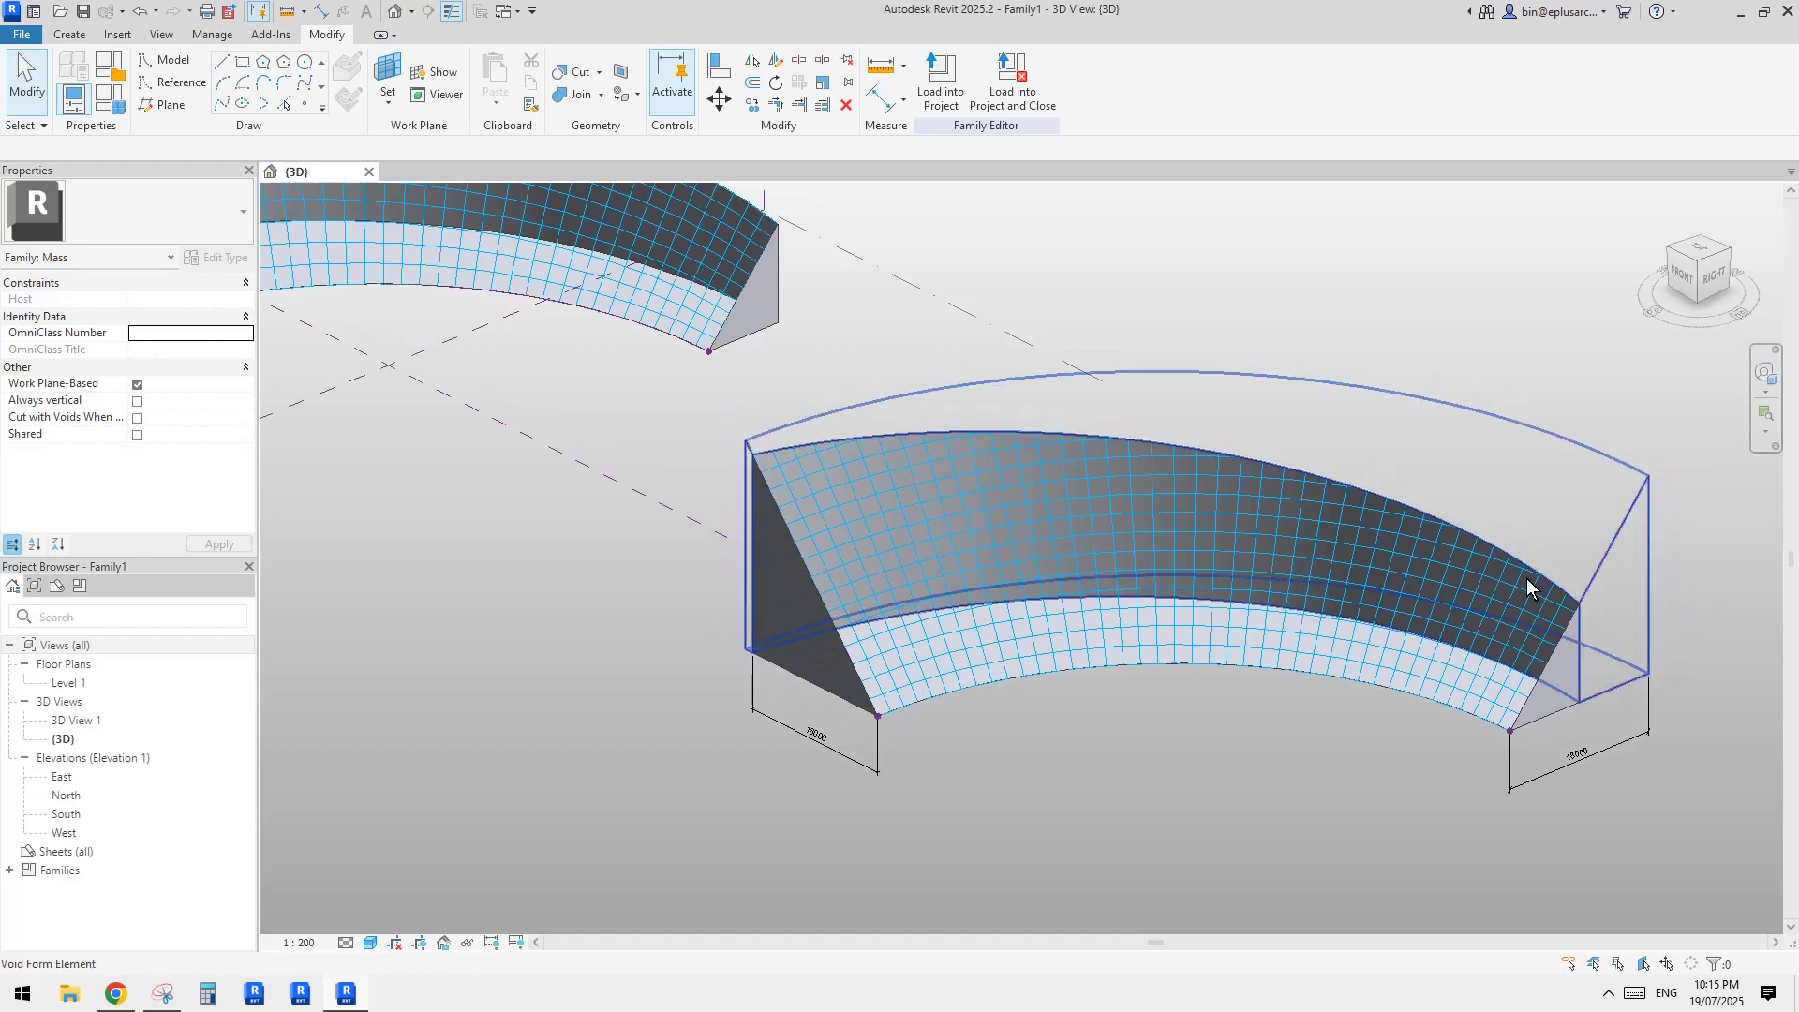
scroll(1526, 578, "down", 4)
middle_click_drag(1425, 622, 1277, 520, "shift")
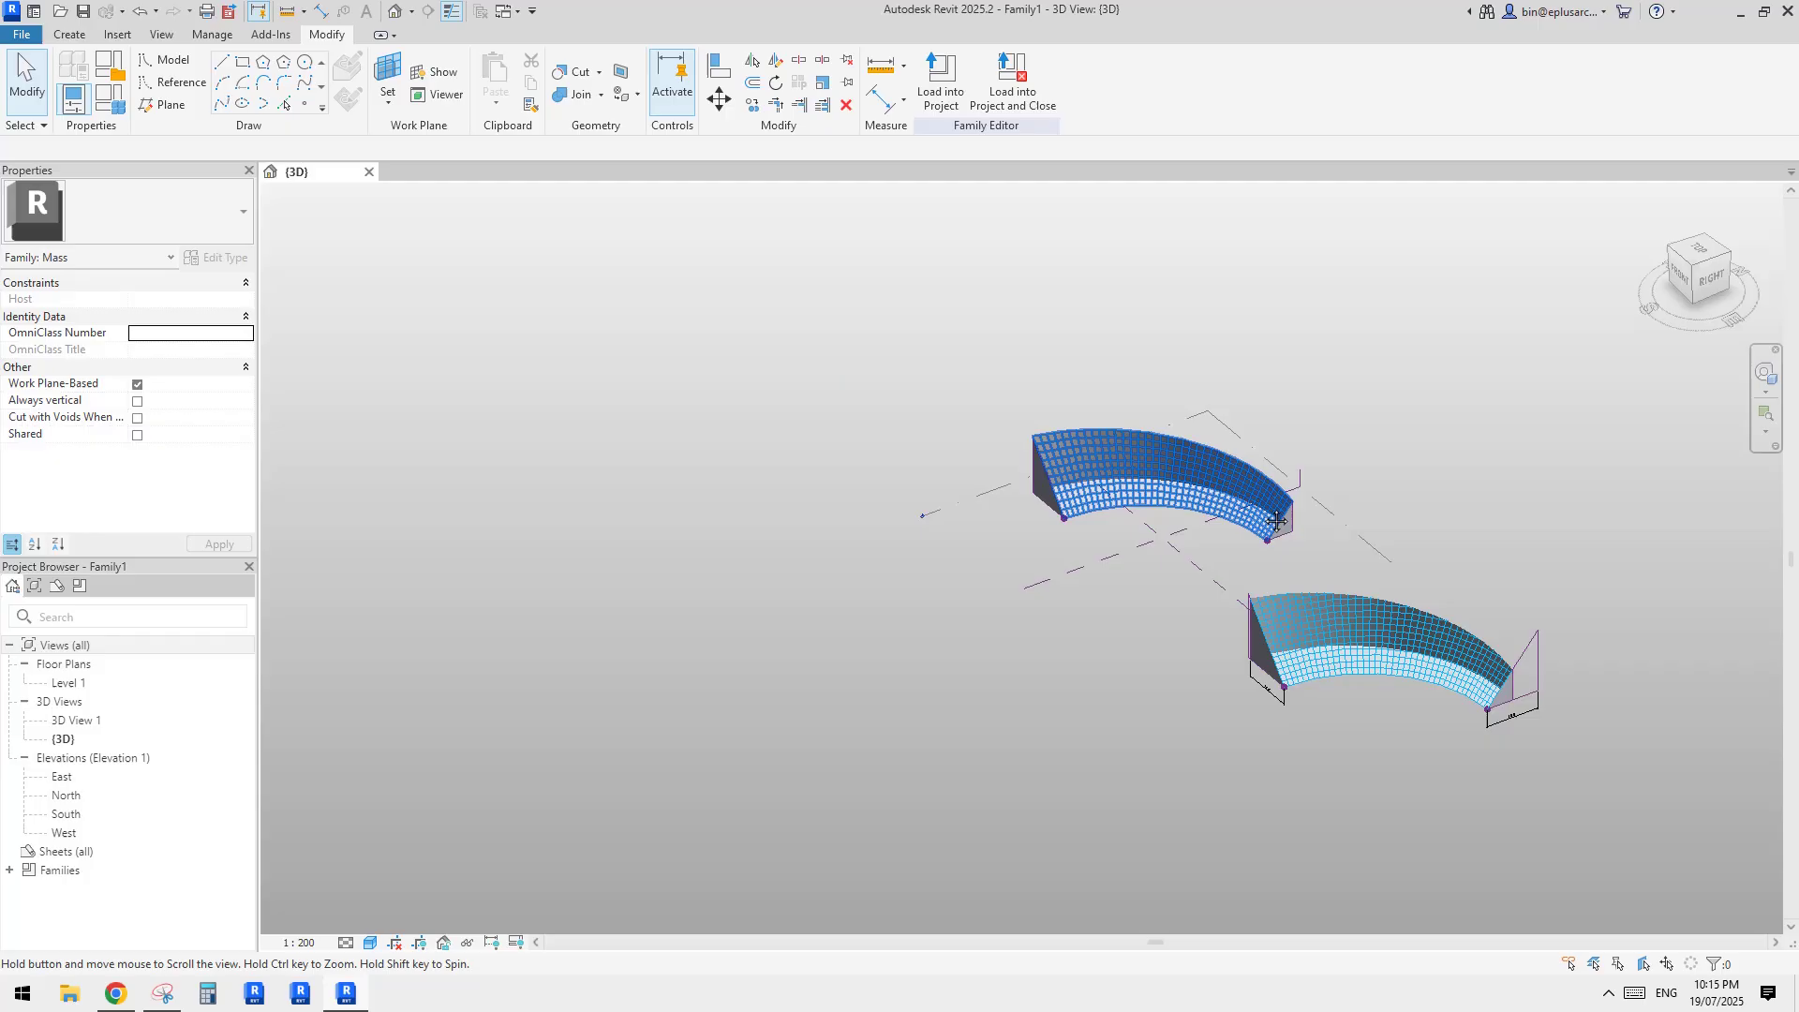
- Copy the original gridded roof form together with its end profile lines to clear space beside the existing forms
scroll(1245, 497, "up", 2)
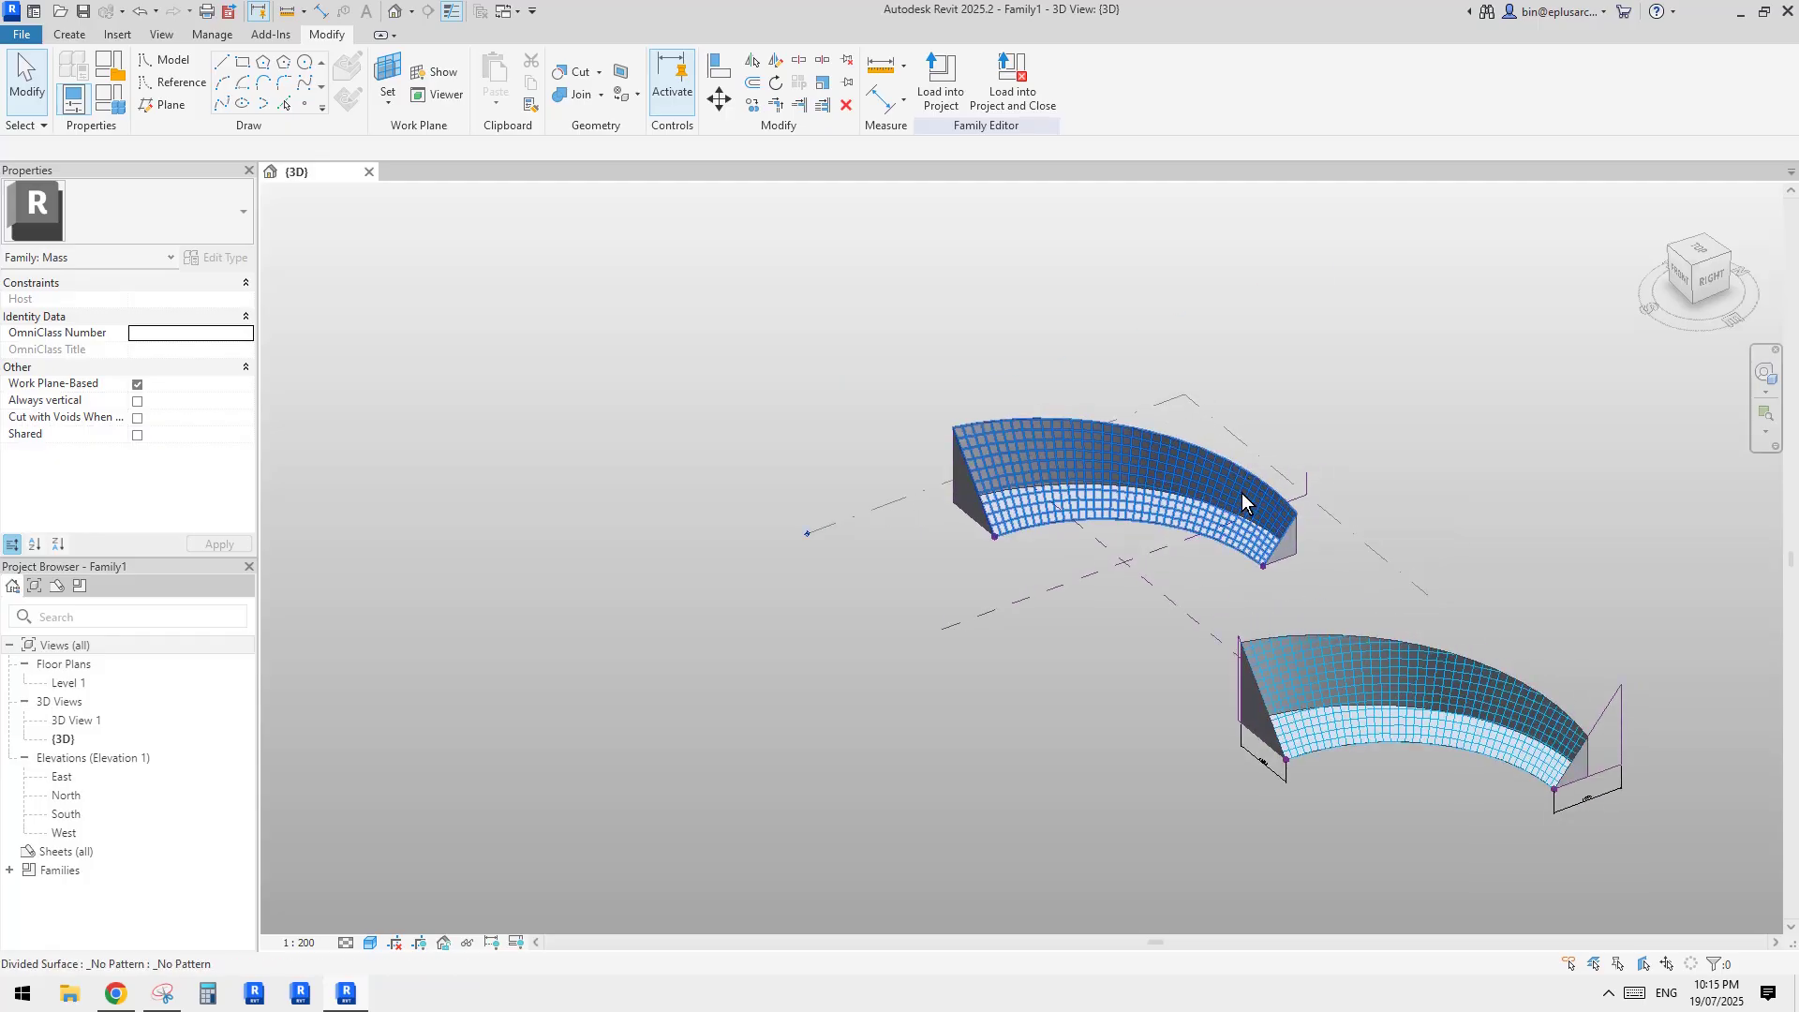
left_click_drag(904, 372, 1335, 616)
middle_click_drag(1355, 609, 1188, 596)
key("c")
key("o")
left_click(1002, 521)
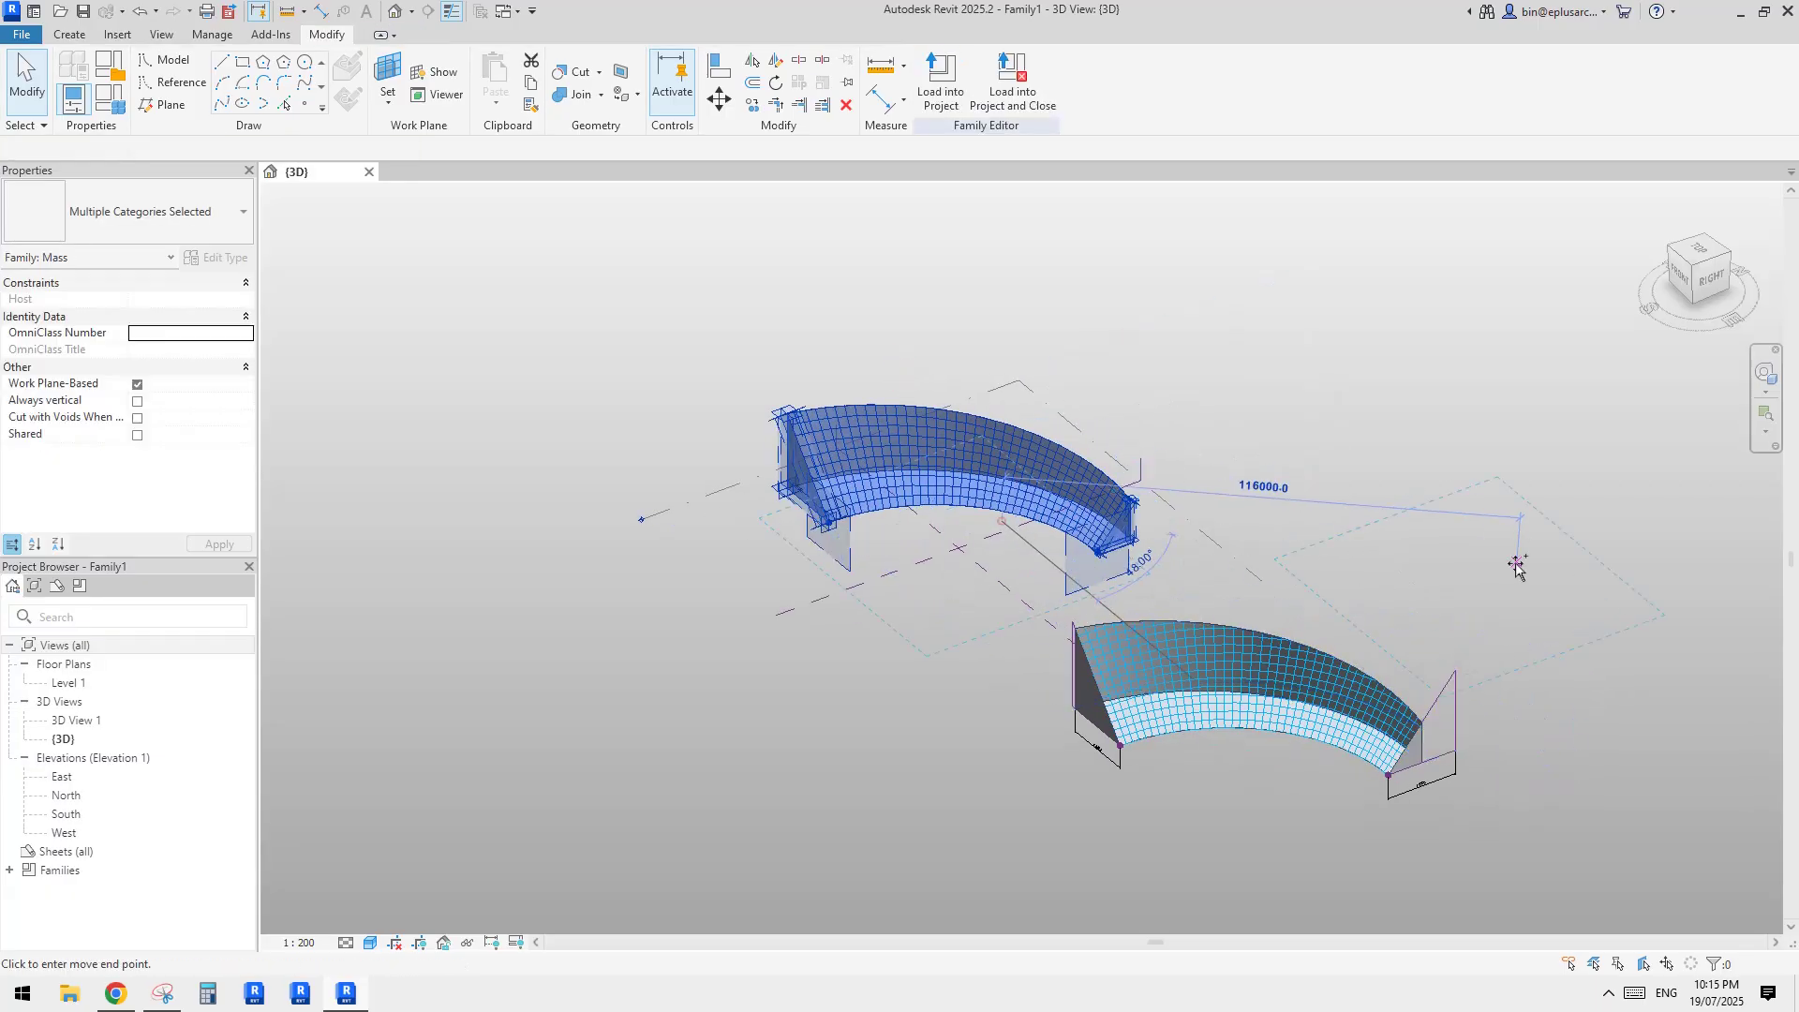
left_click(1275, 511)
scroll(1256, 459, "up", 2)
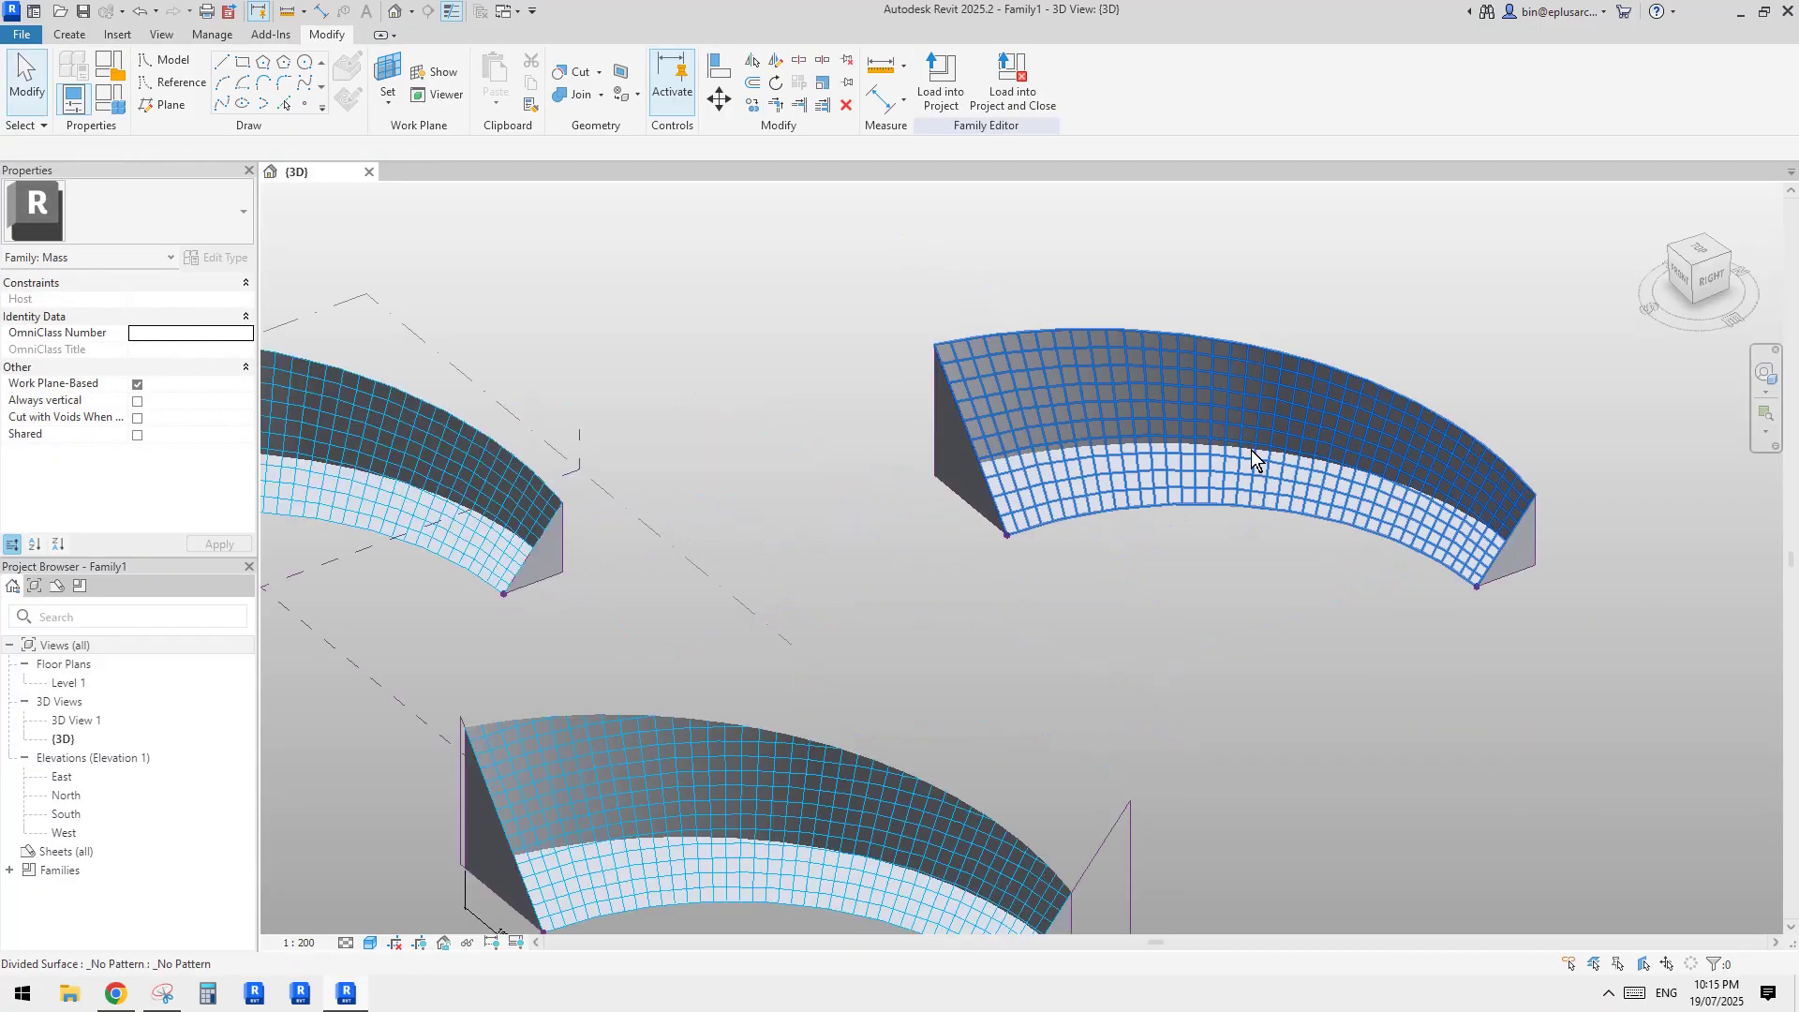
left_click(1252, 459)
mouse_move(1252, 459)
middle_mouse_down()
mouse_move(1207, 475)
mouse_move(1231, 473)
middle_mouse_up()
key("Escape")
- Set the distance between the outer vertical reference line and the inner corner to 18000 at the copied form's first end
middle_click_drag(867, 450, 975, 450, "shift")
left_click_drag(591, 309, 677, 524)
middle_click_drag(676, 525, 829, 548)
scroll(1071, 500, "up", 2)
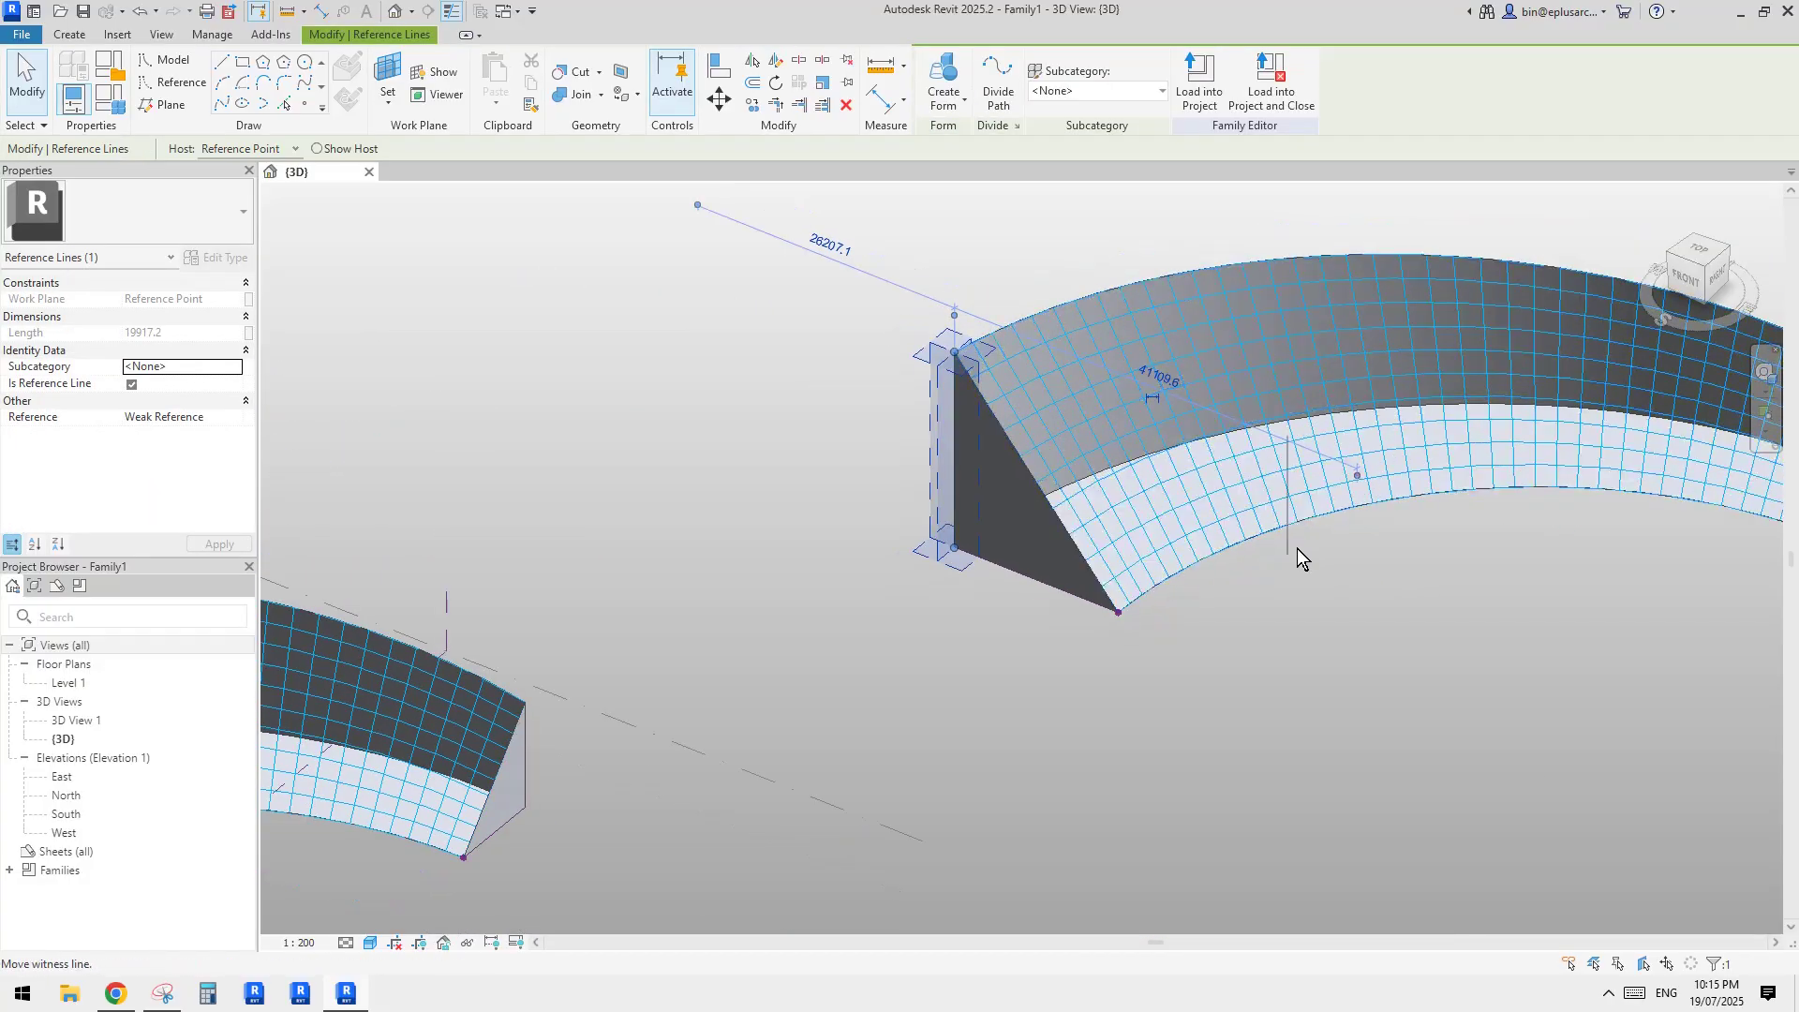
left_click(1039, 330)
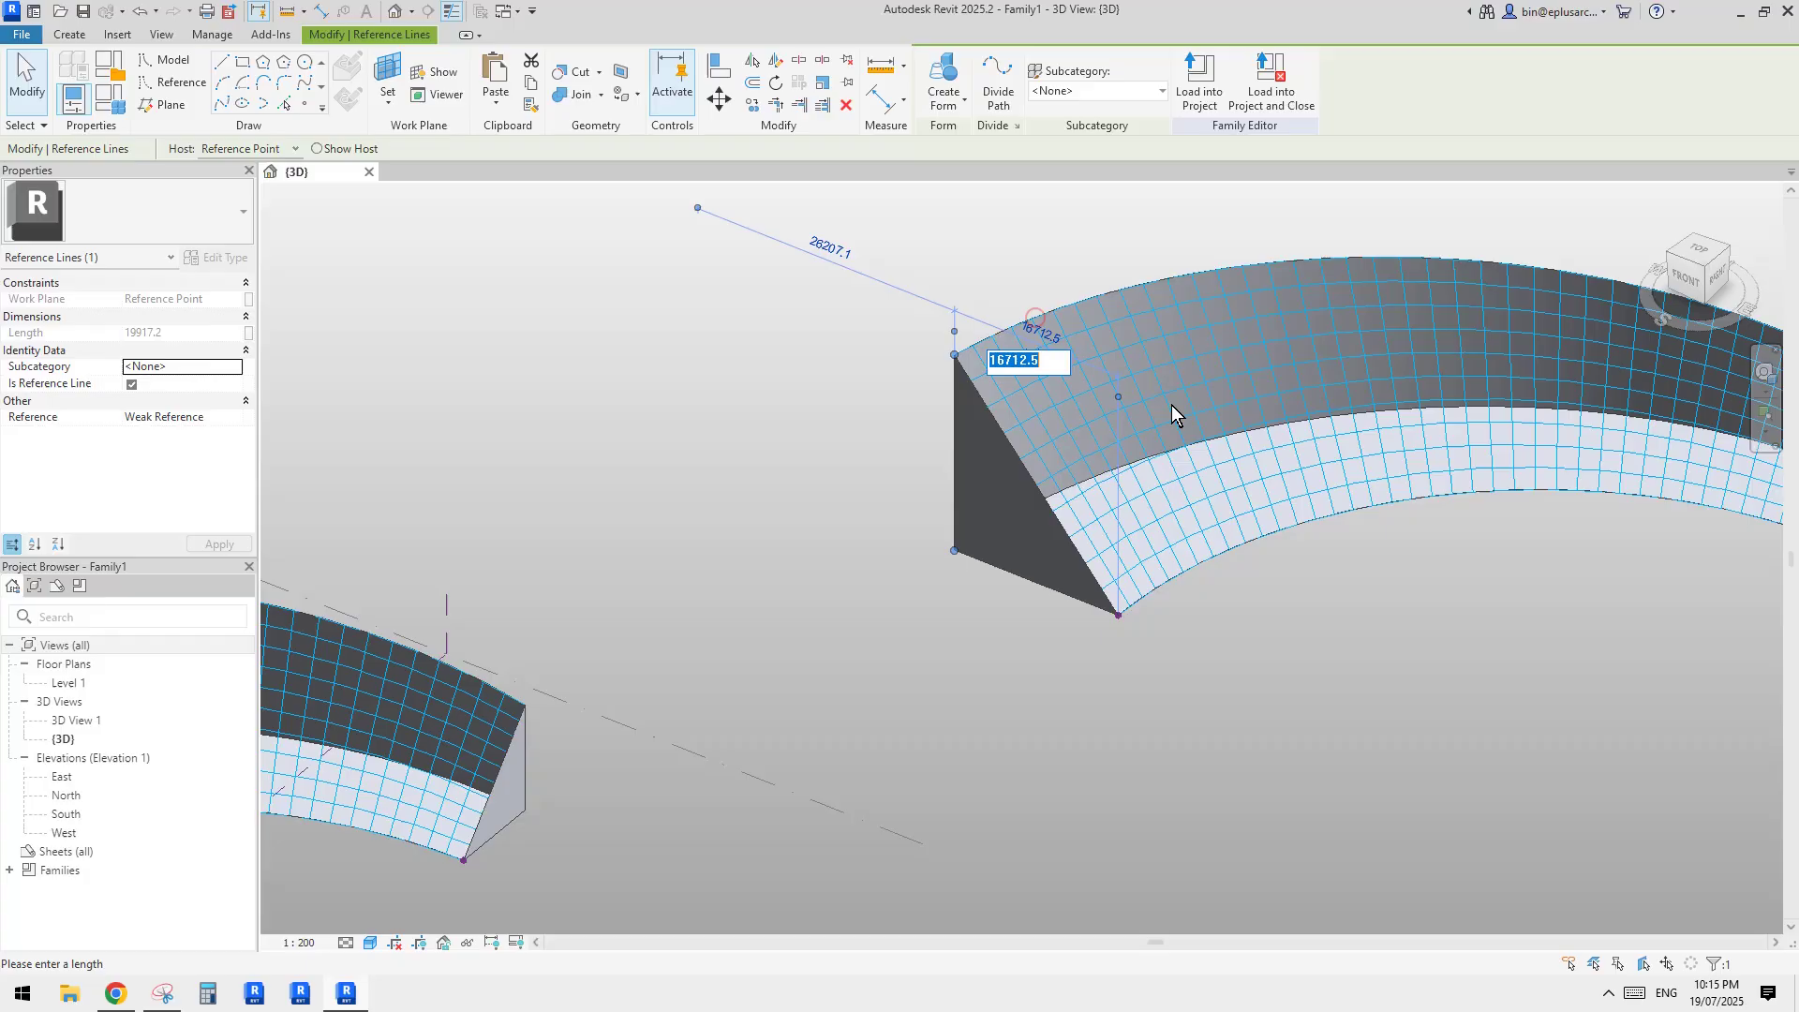
type("18000")
key("Return")
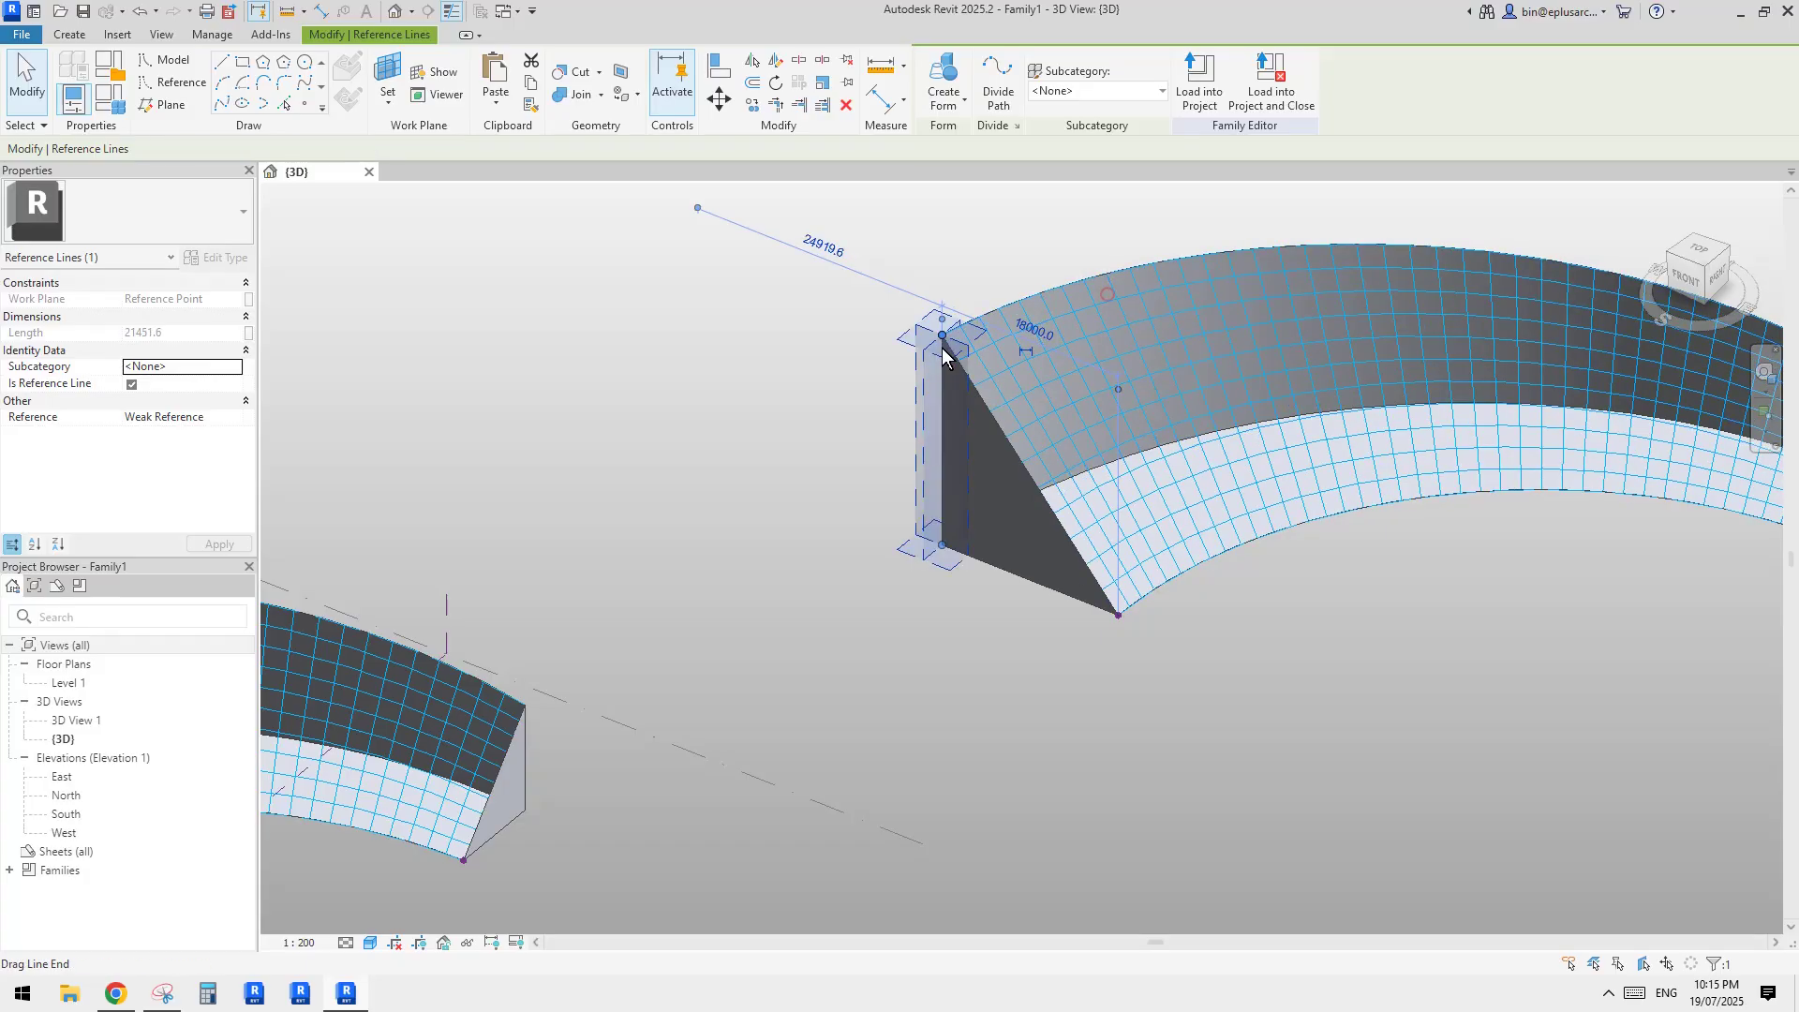
- Set the work plane at the reference point on the inner corner of the copied form's opposite end
middle_click_drag(1624, 572, 1122, 538)
scroll(1344, 487, "up", 1)
left_click_drag(1257, 290, 1346, 598)
middle_click_drag(1346, 598, 1229, 628, "shift")
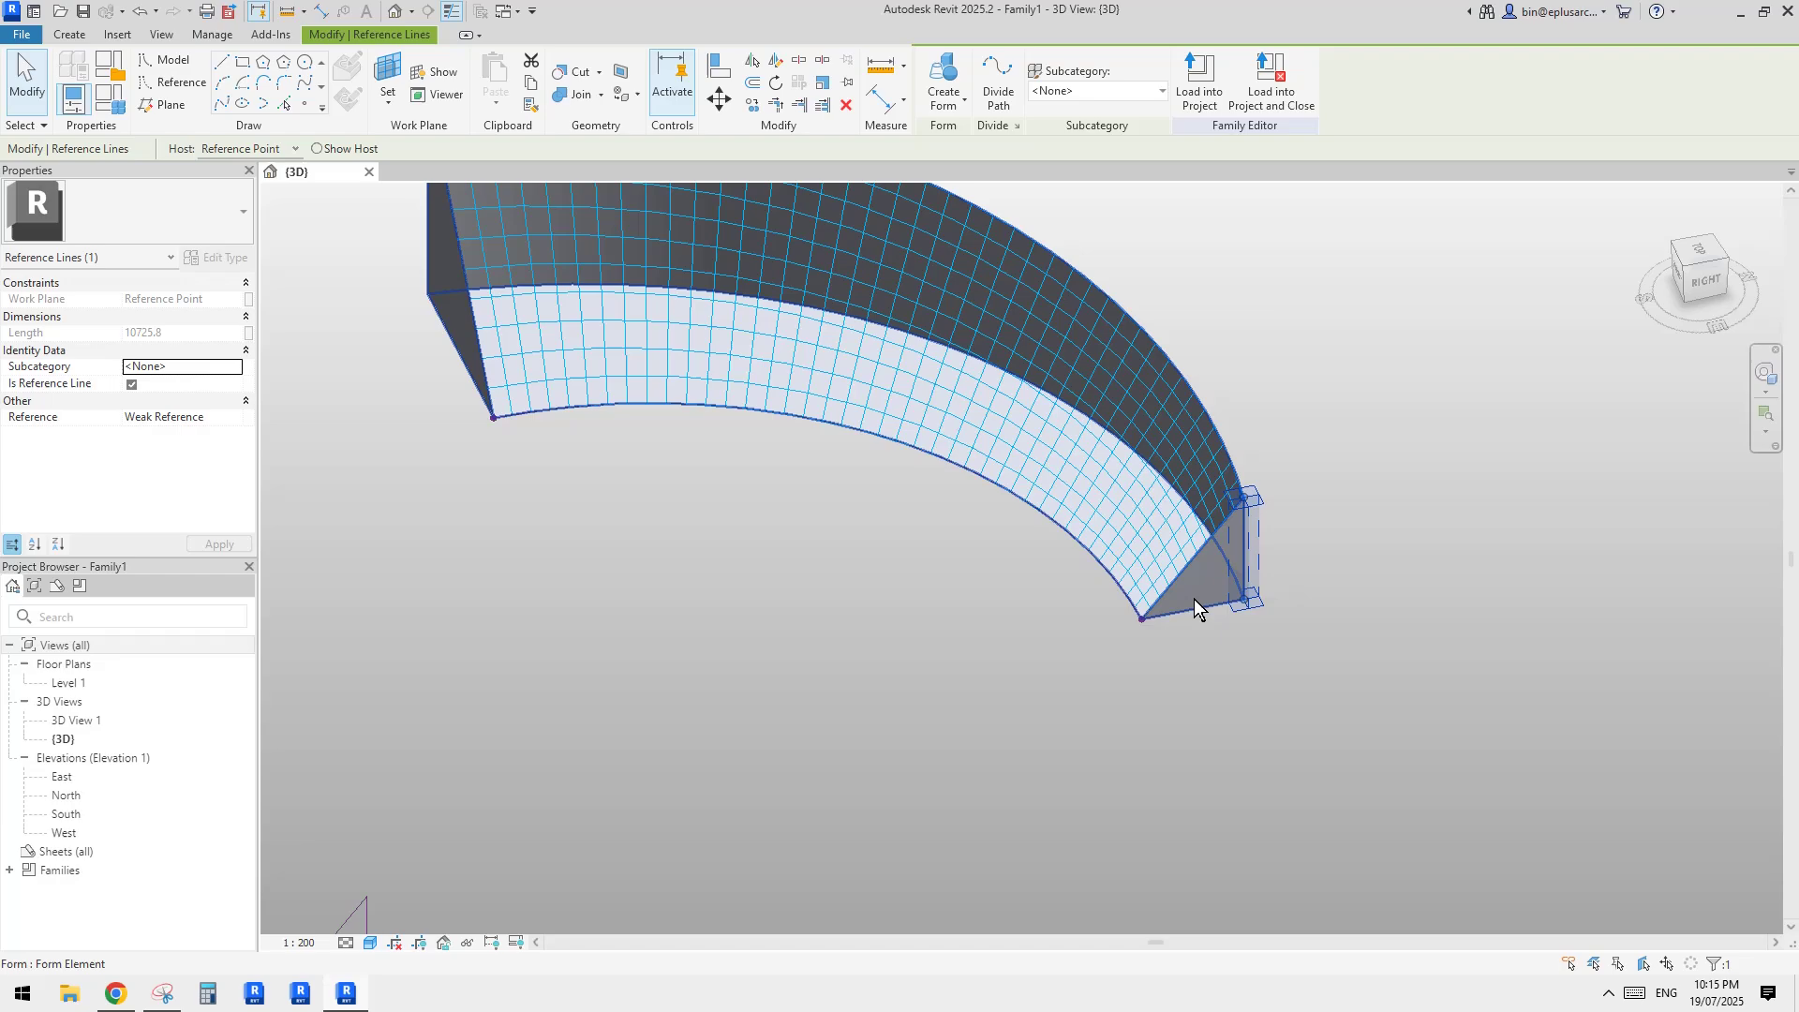
scroll(1204, 600, "up", 2)
middle_click_drag(1217, 611, 1224, 628)
left_click(387, 73)
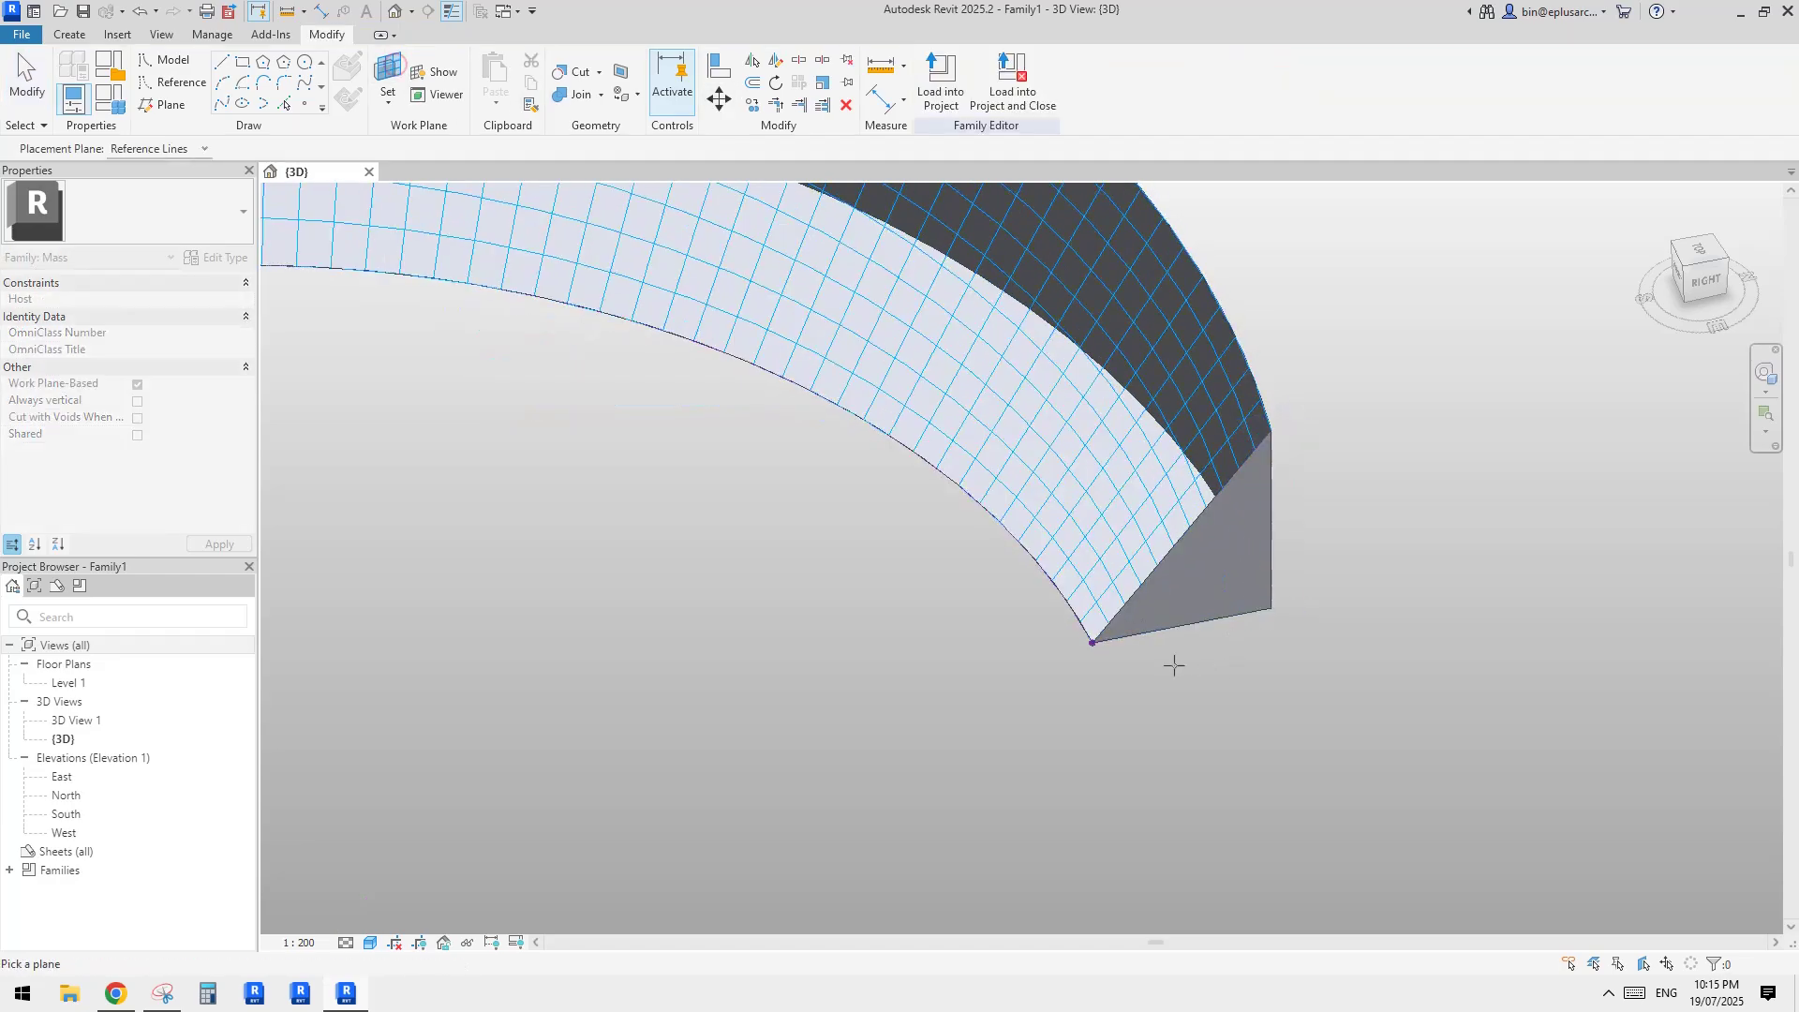
left_click(1093, 643)
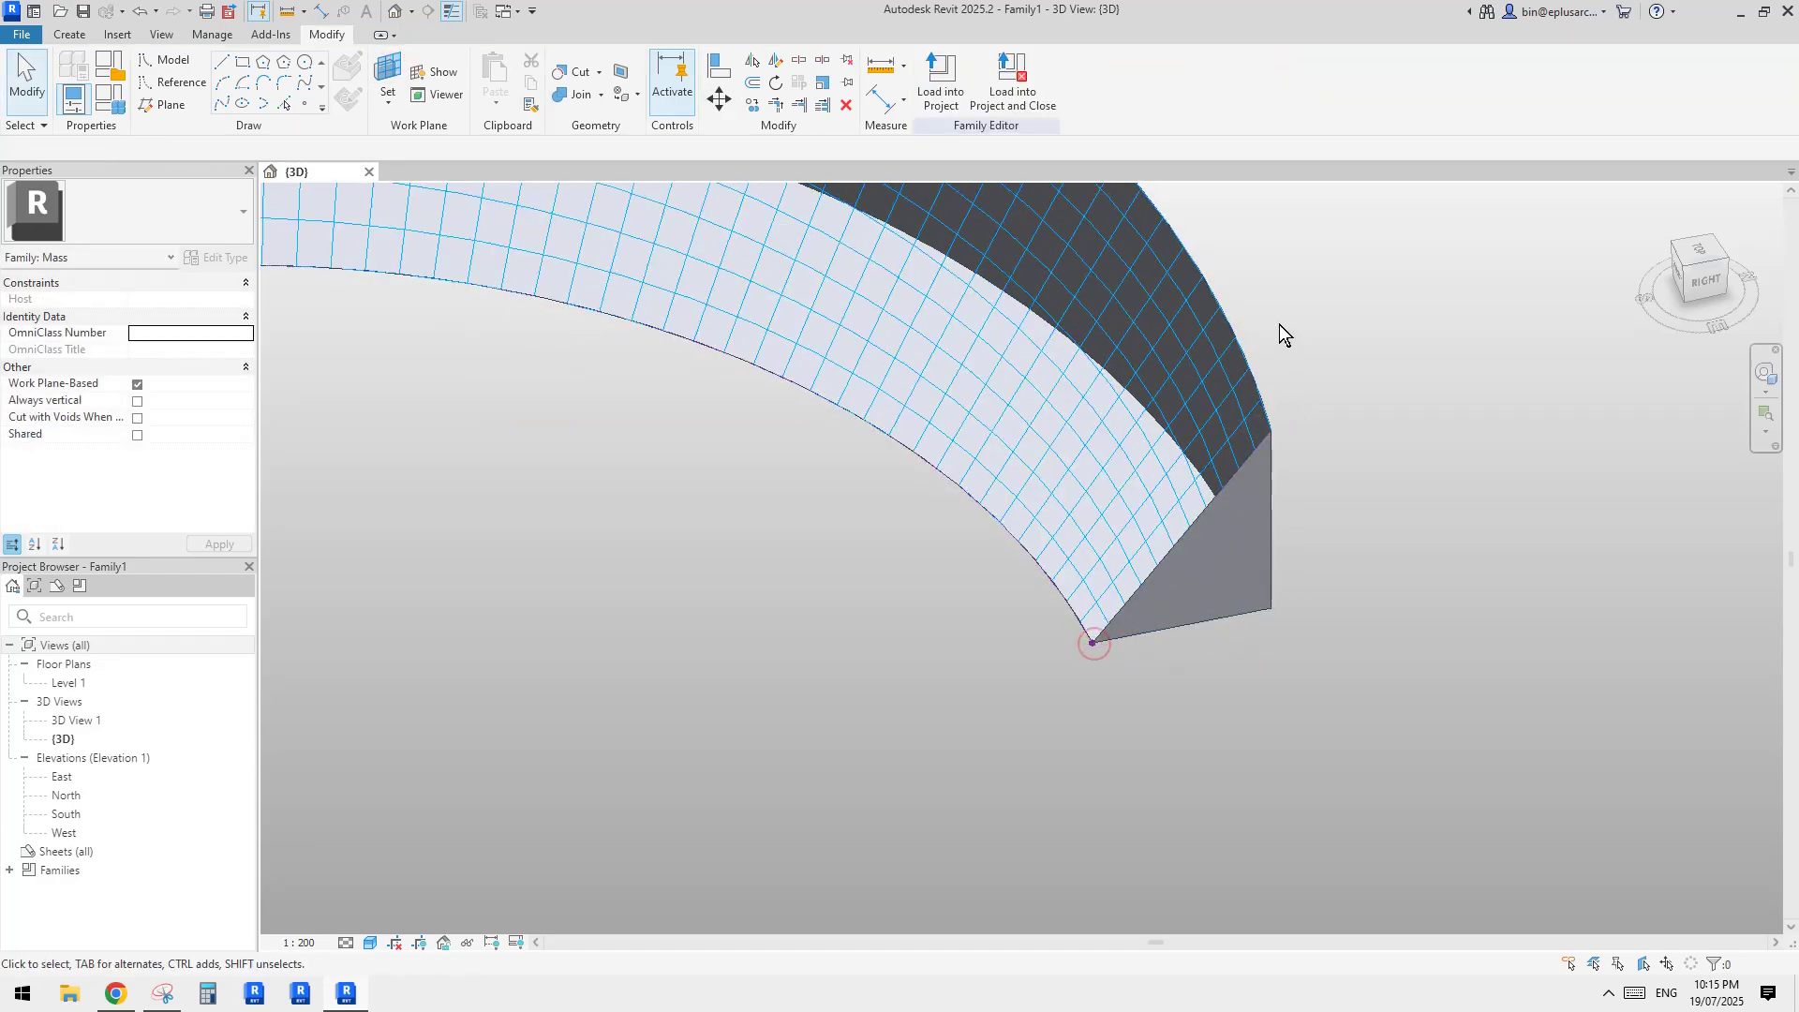
- Add an aligned dimension between the outer vertical line and the inner corner point of that end profile
left_click_drag(1249, 286, 1344, 664)
key("d")
key("i")
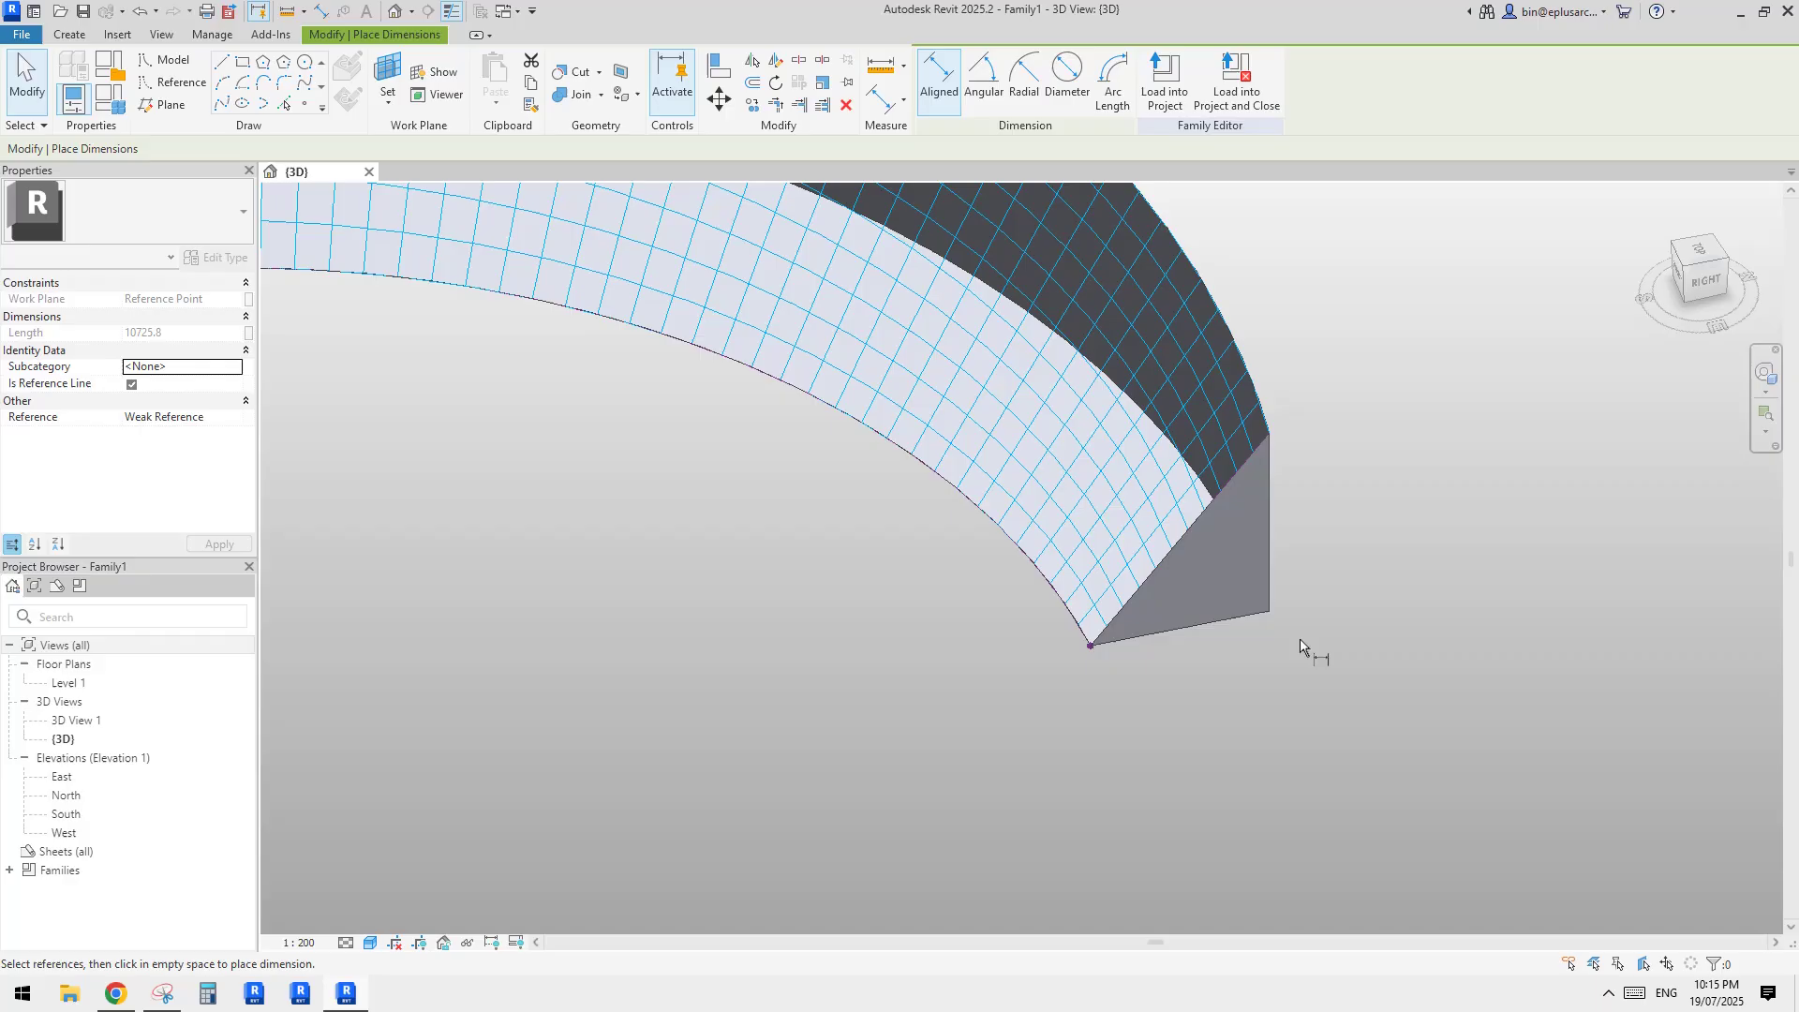
left_click(1273, 541)
left_click(1092, 647)
left_click(1138, 722)
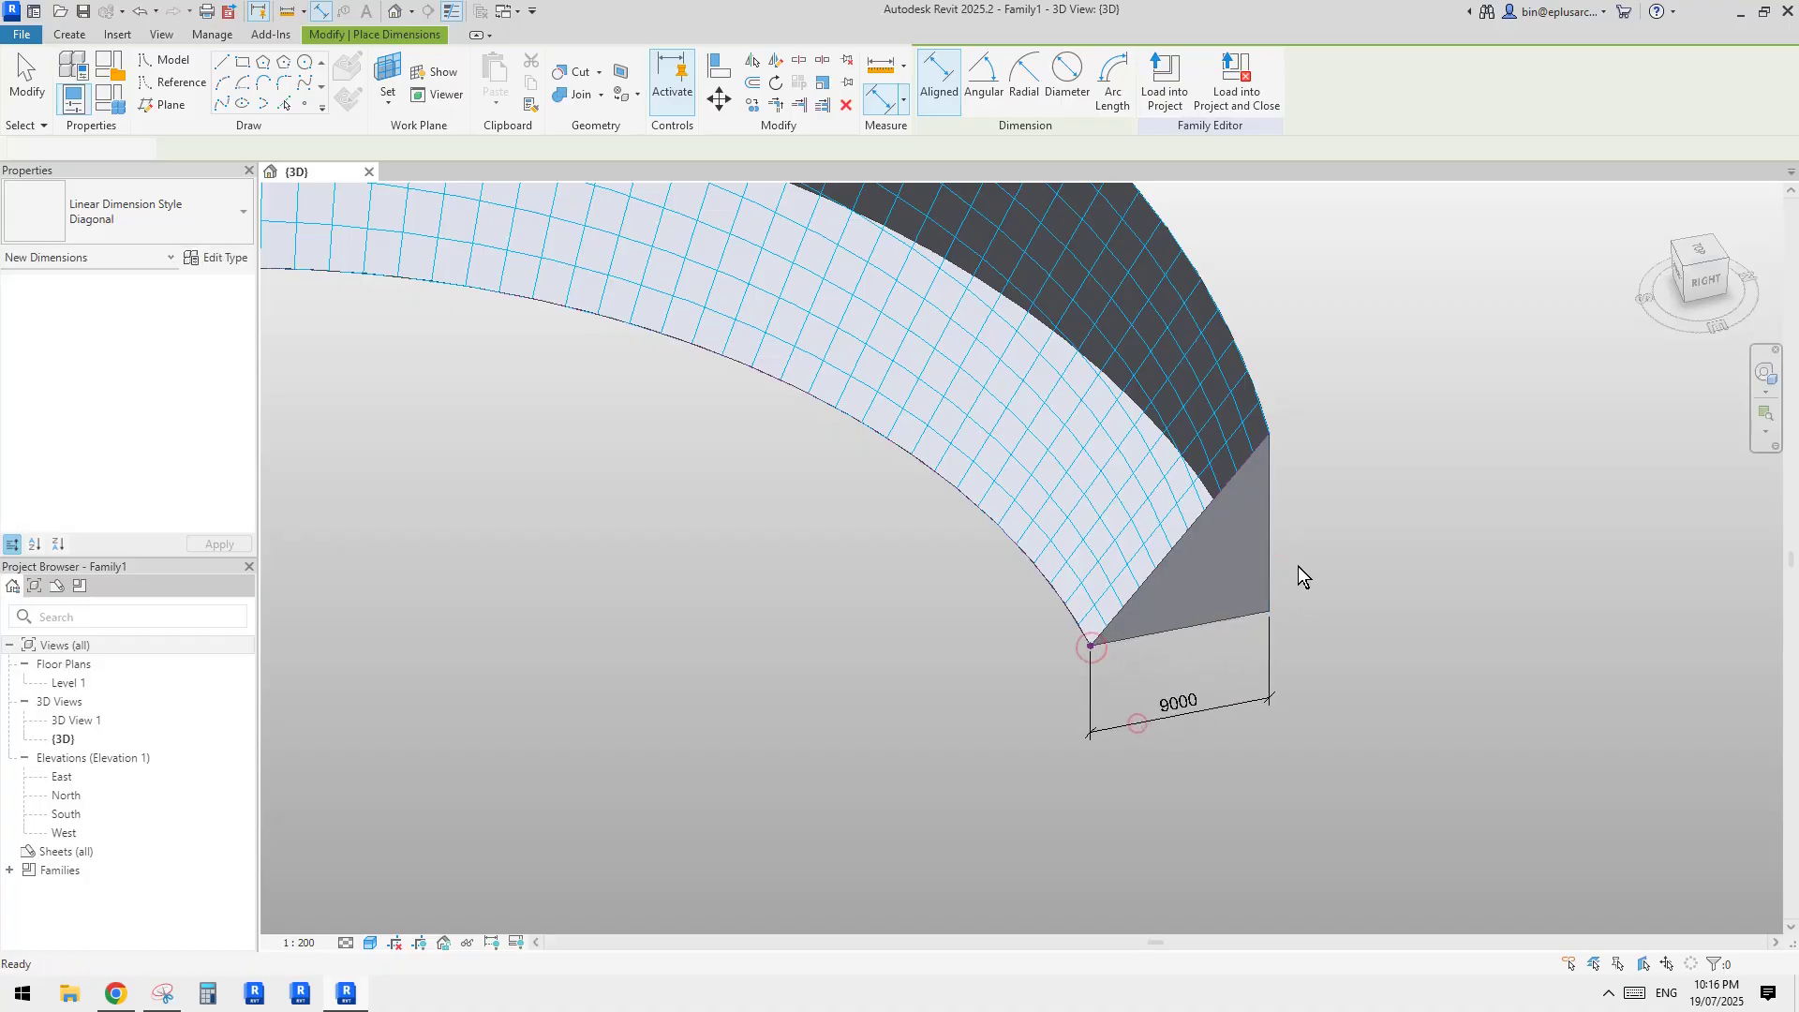
key("Escape")
key("Escape")
- Try to make the 9000 dimension editable by selecting the outer vertical reference line at that end
key("Tab")
left_click(1273, 538)
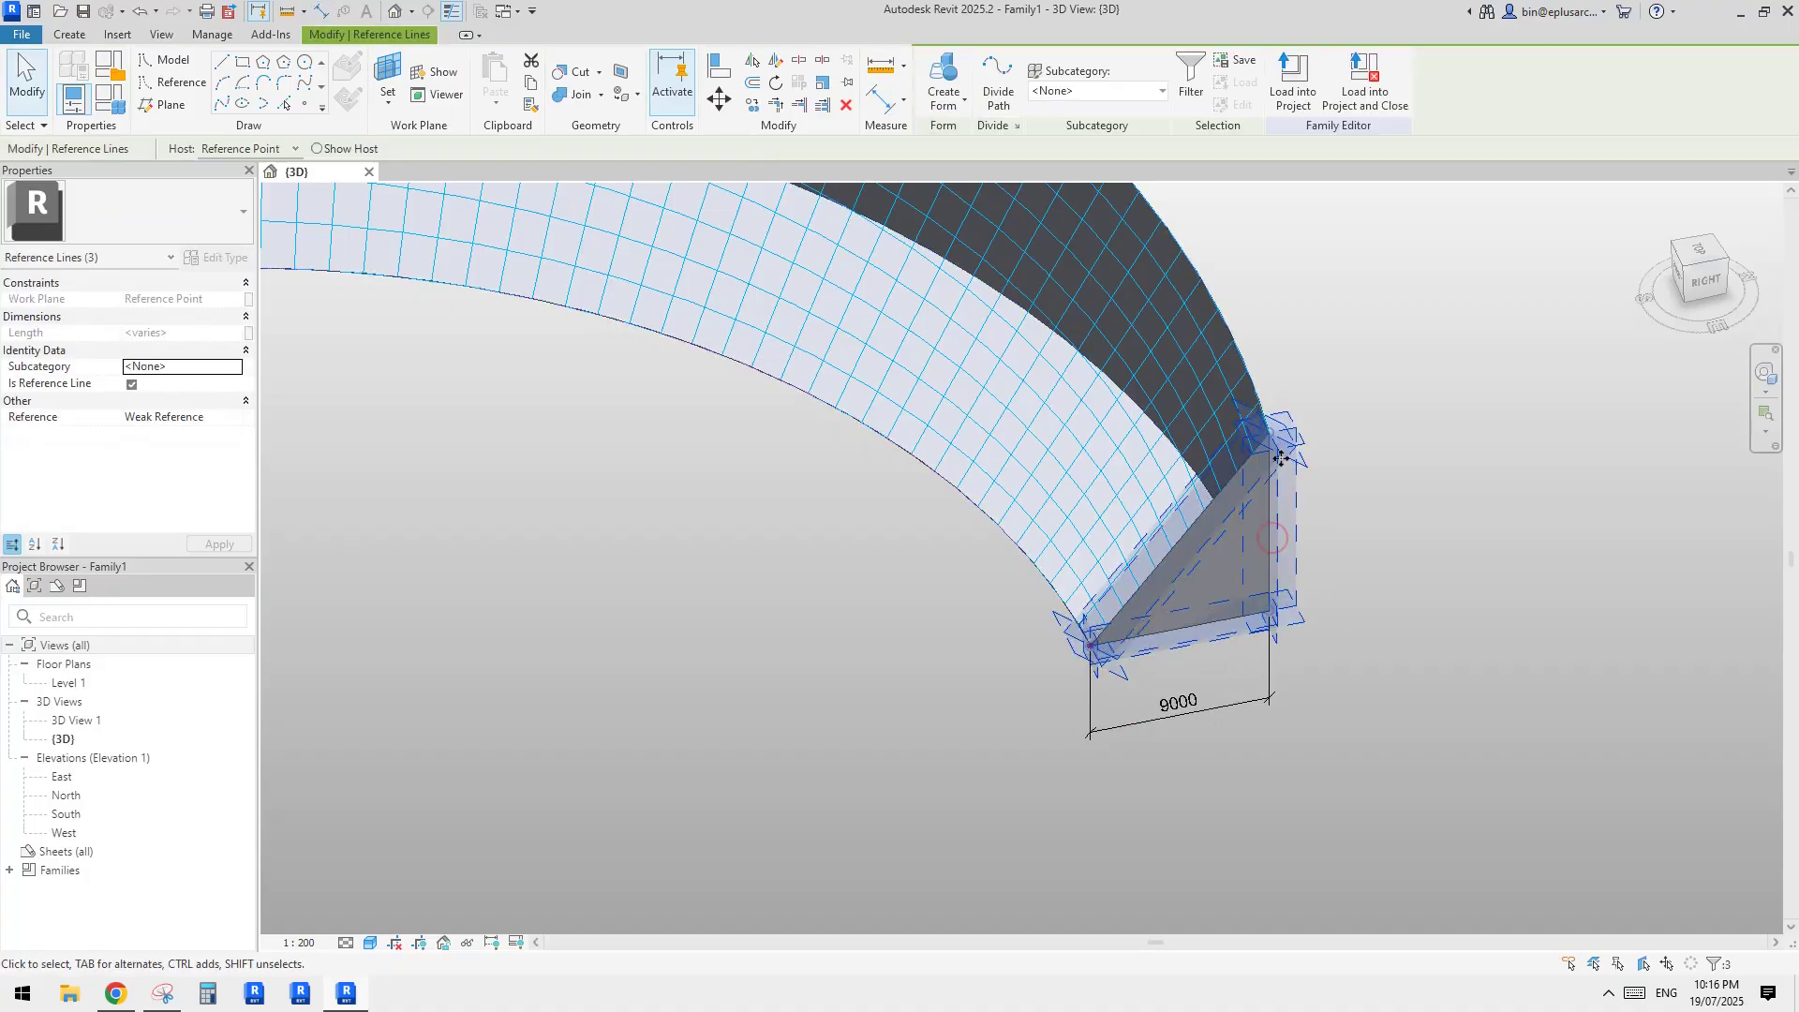
left_click_drag(1260, 335, 1315, 664)
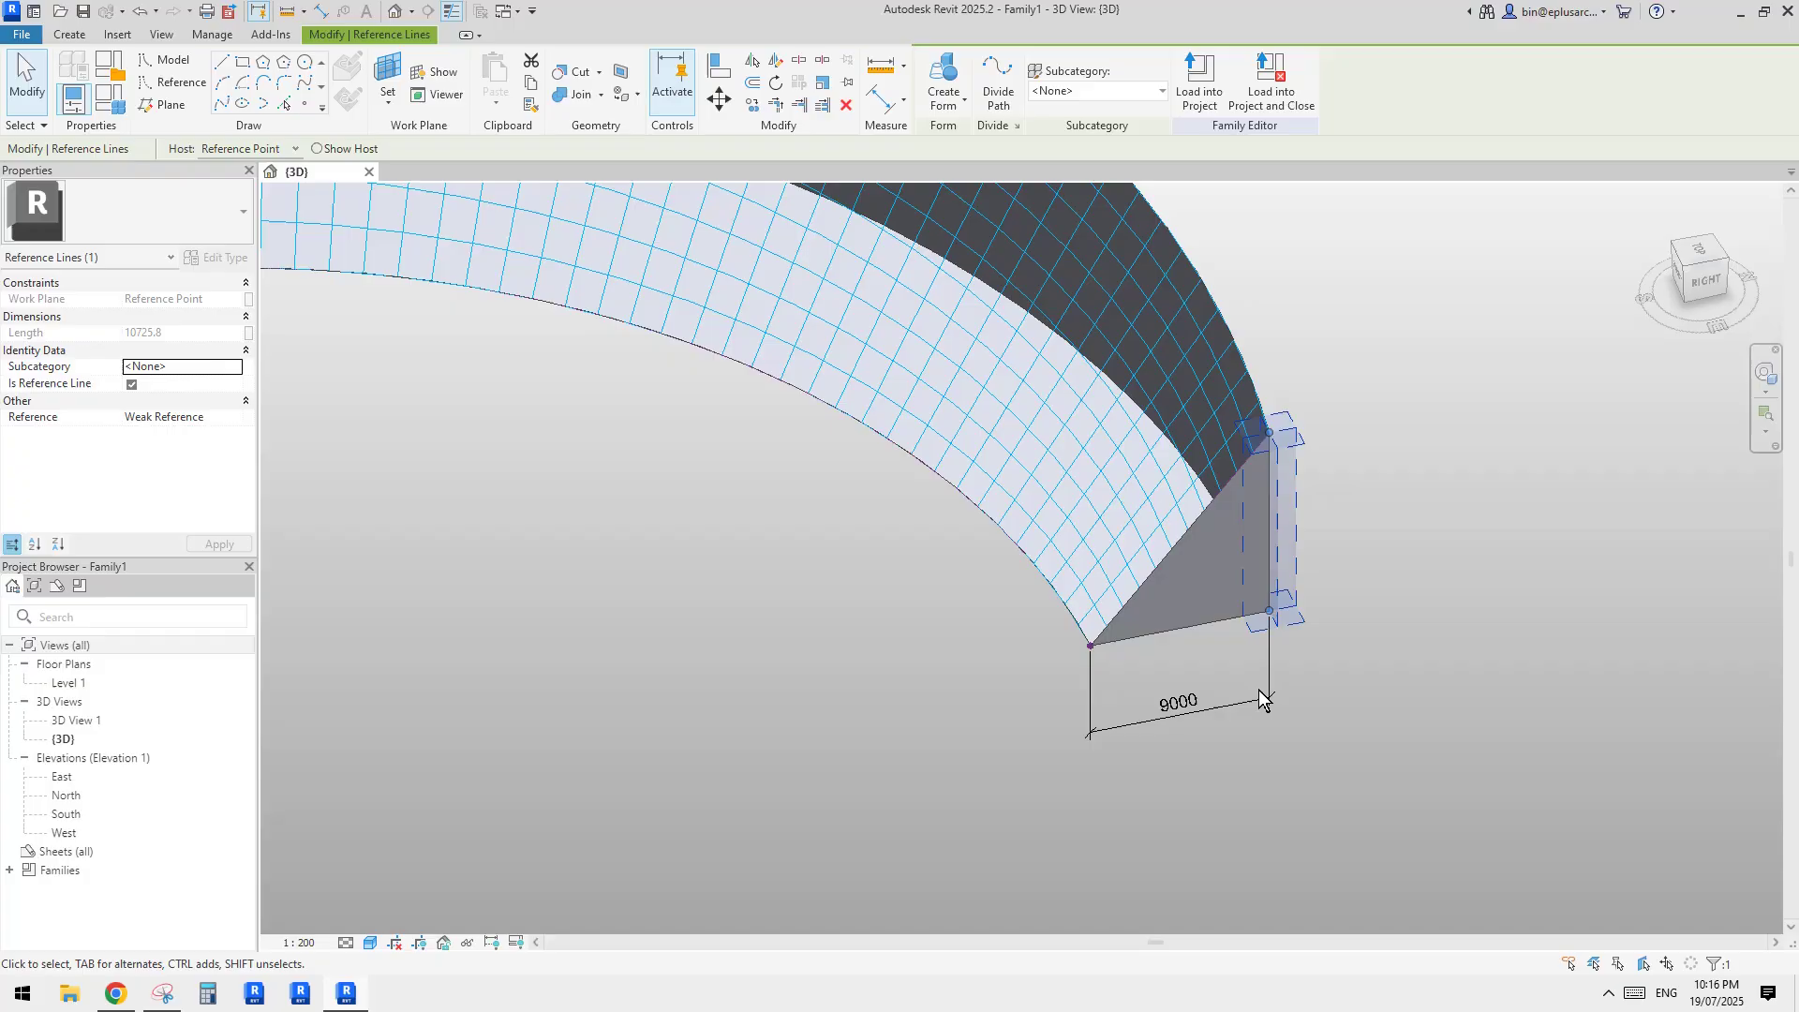
left_click(1275, 665)
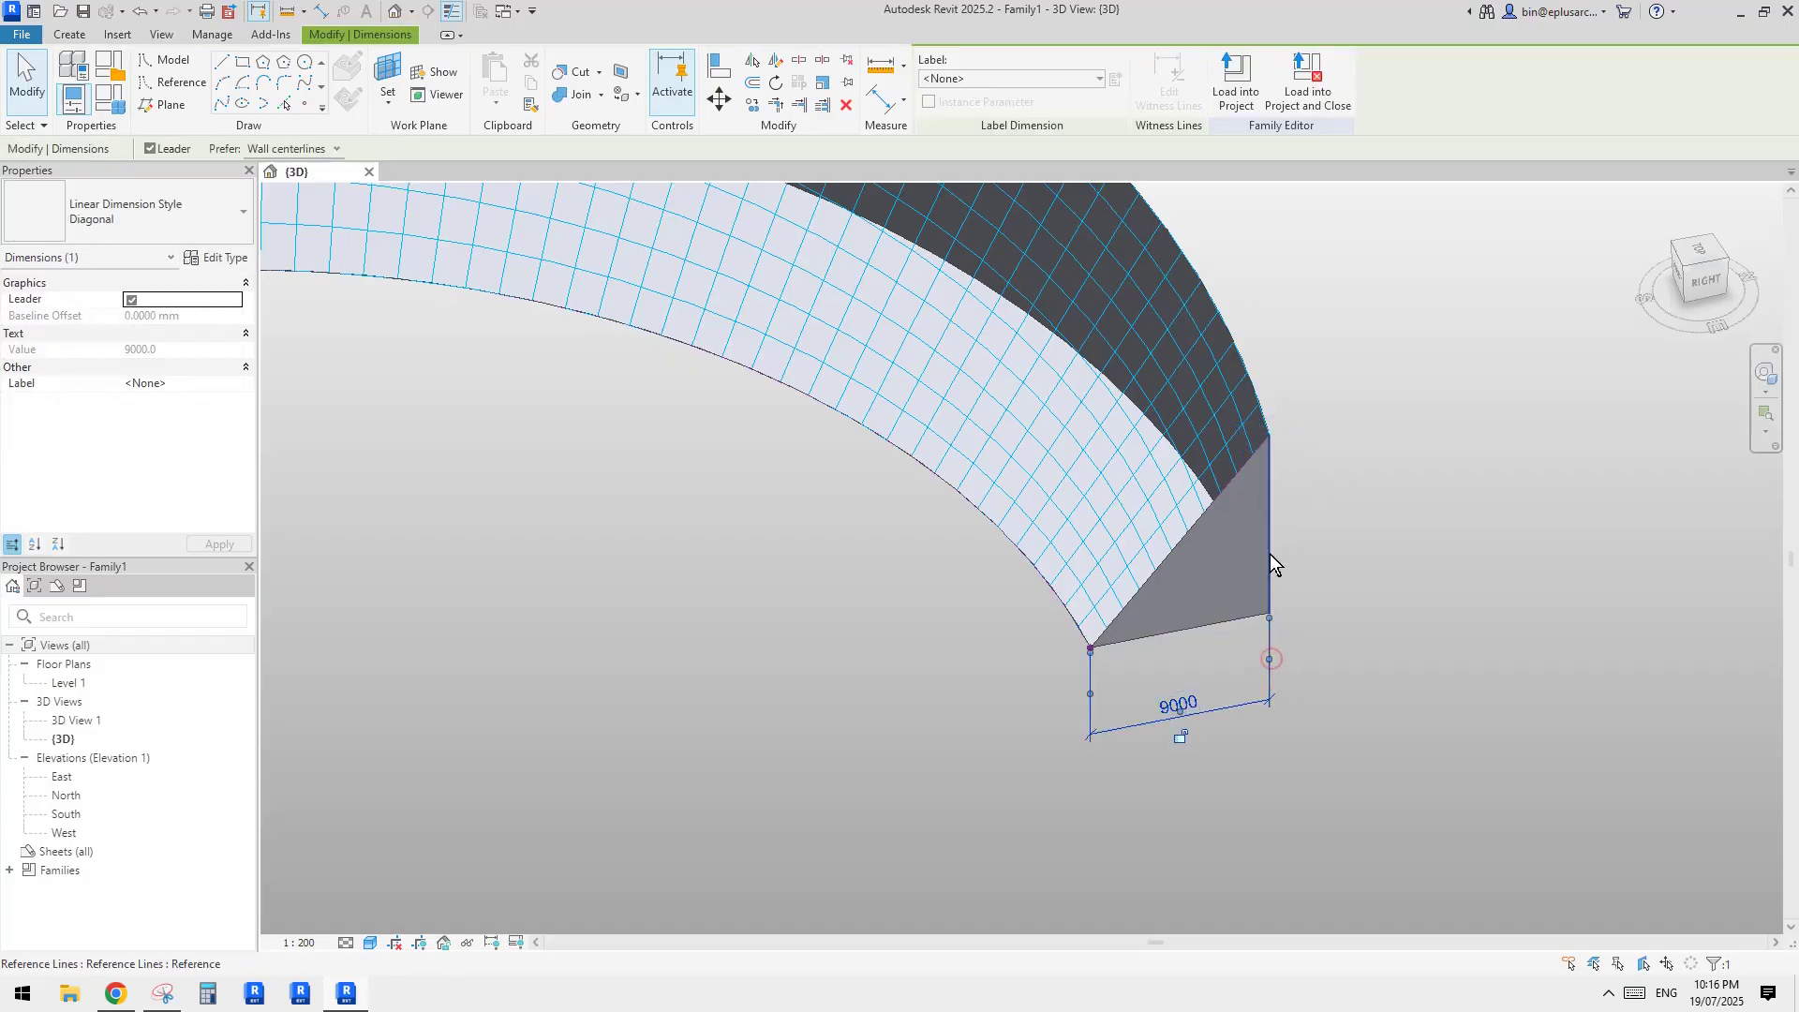
left_click_drag(1255, 307, 1301, 637)
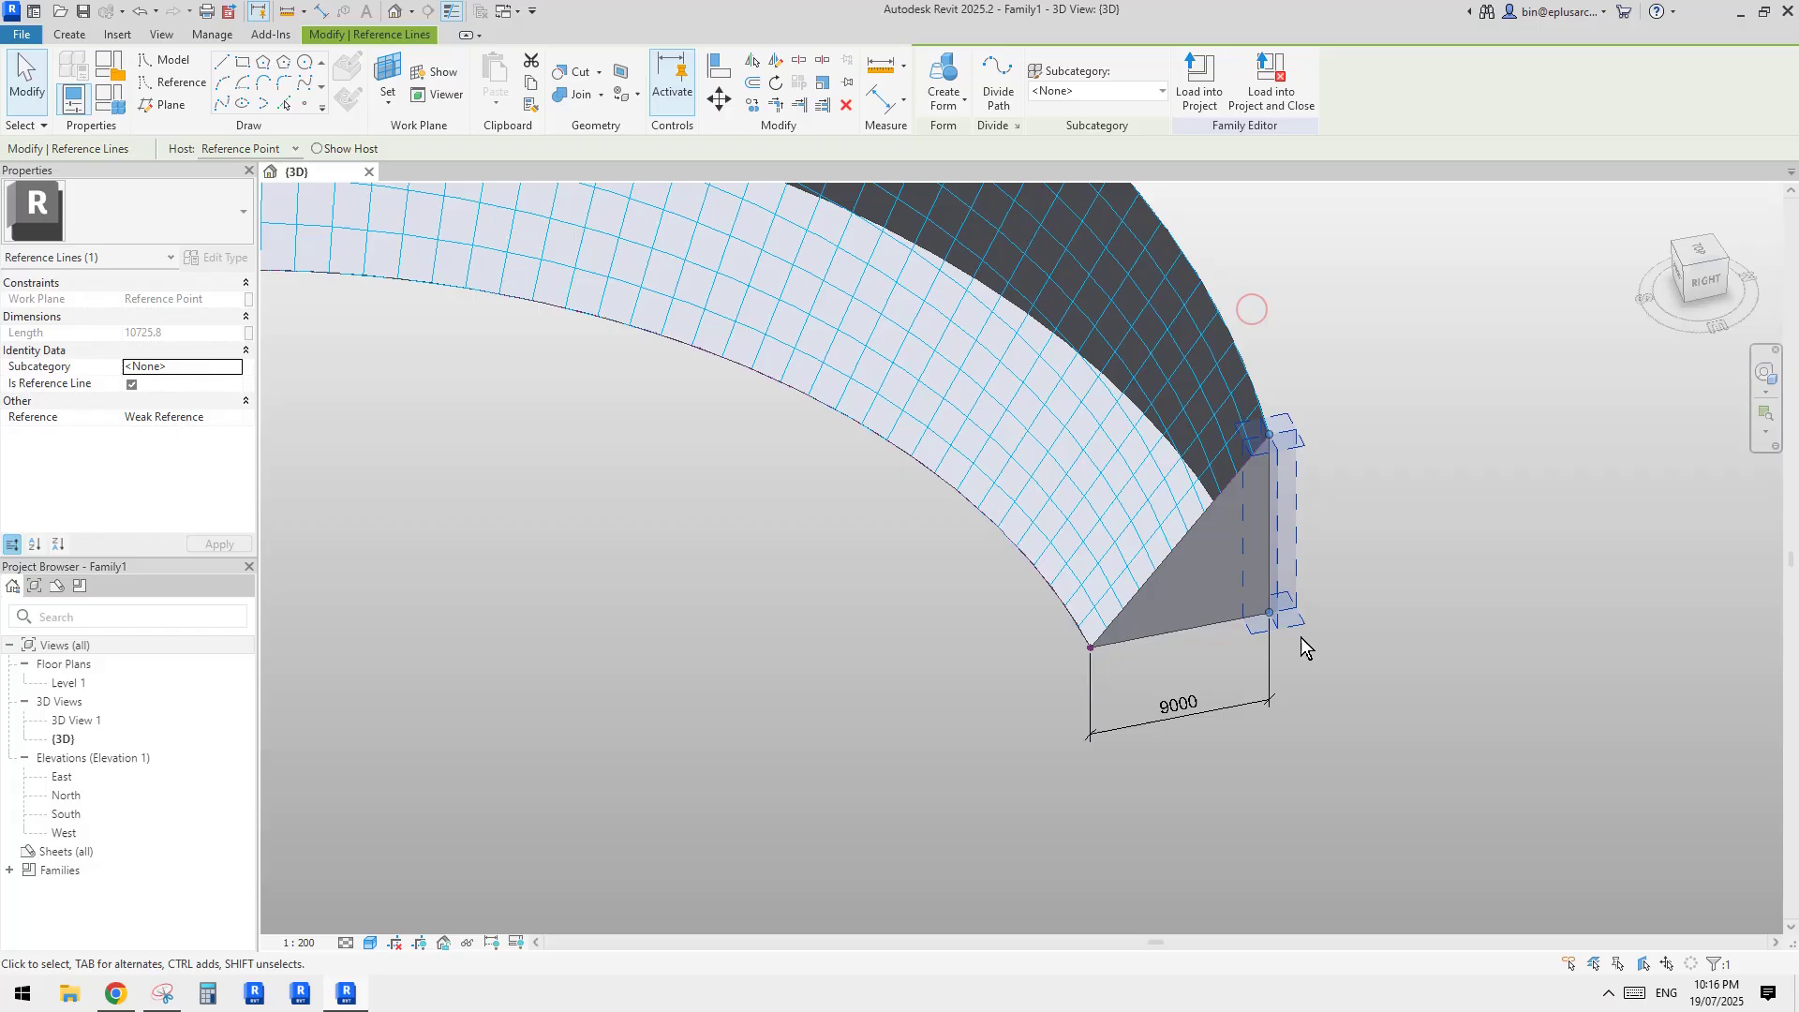
left_click(1303, 622)
left_click(1269, 656)
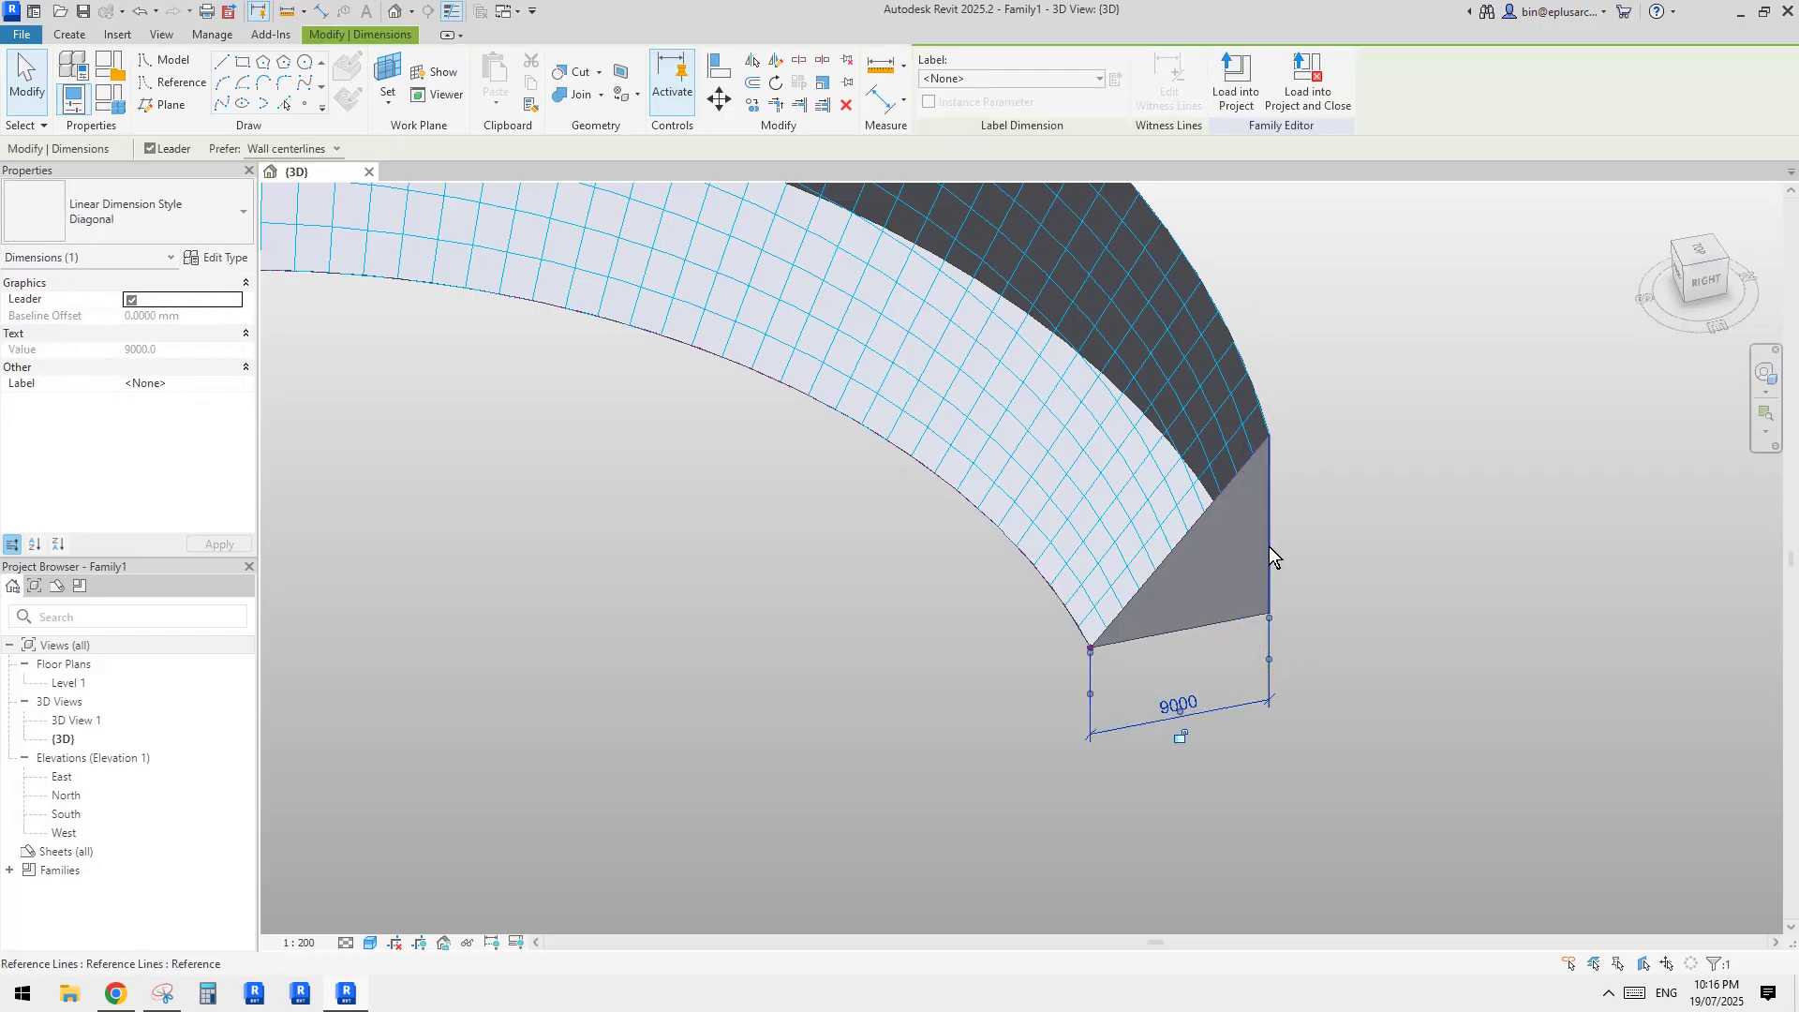
key("Escape")
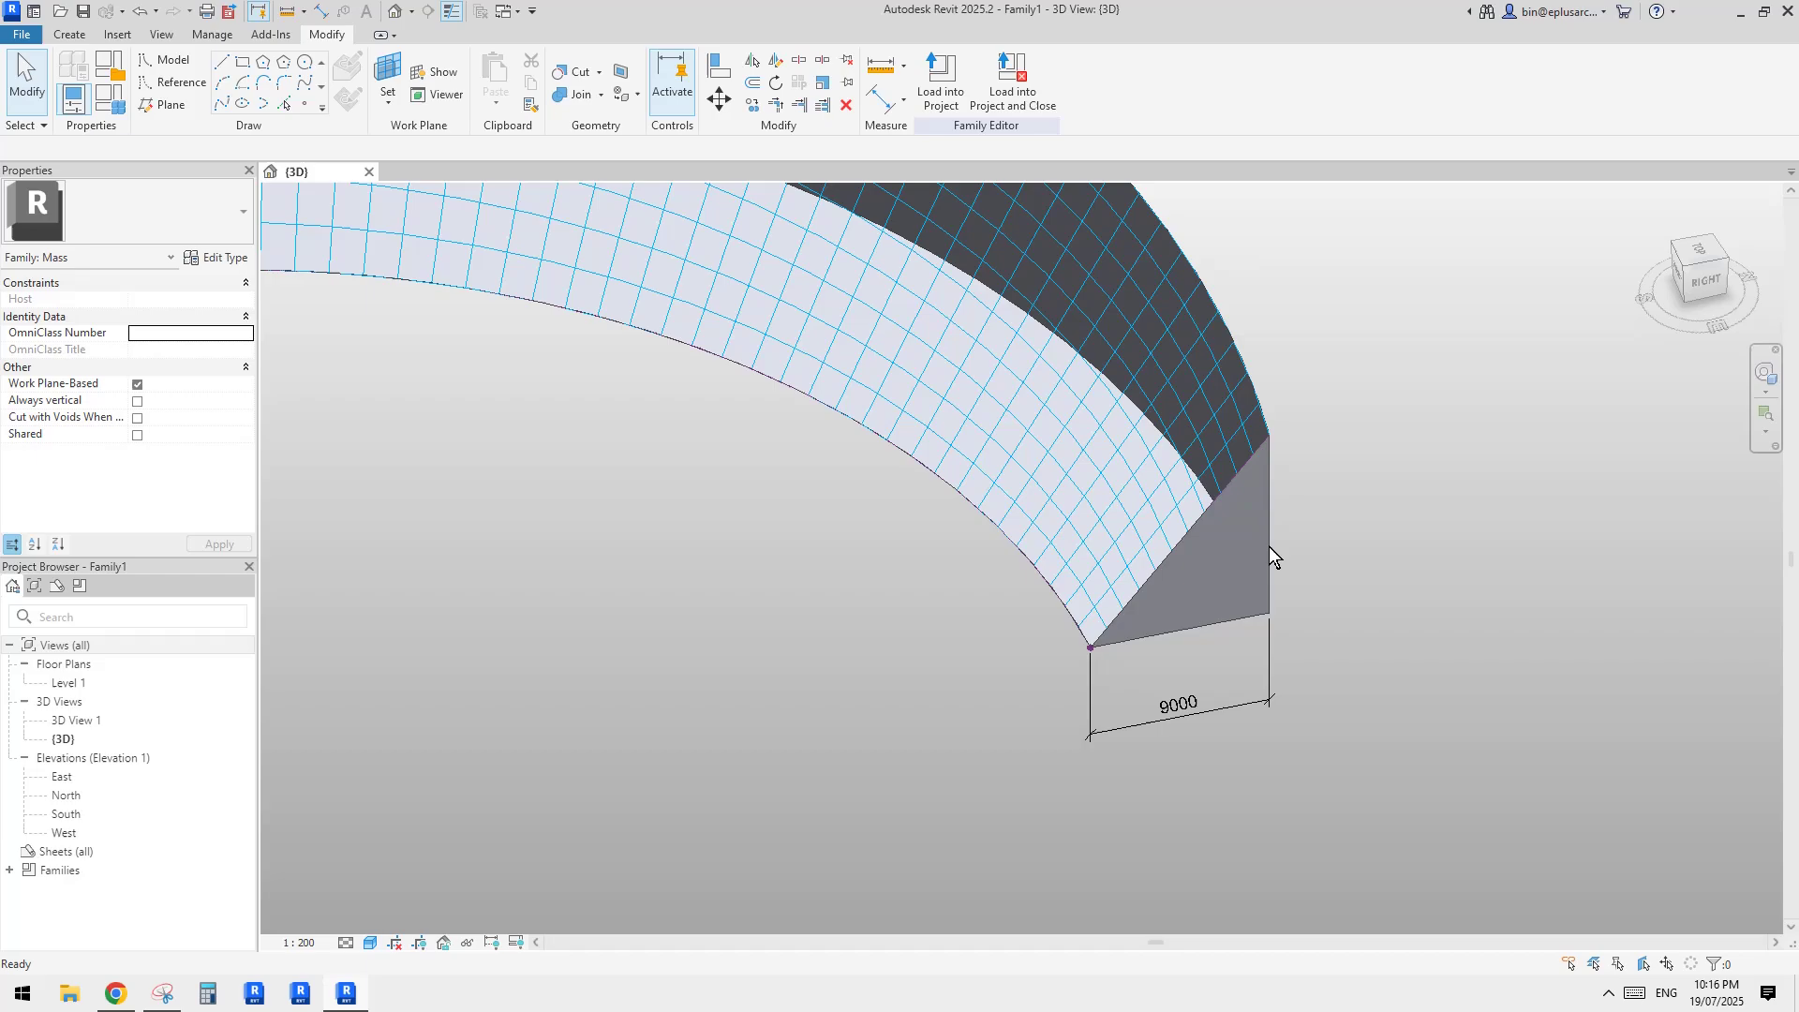
- Scale the triangular end profile's three reference lines from its inner corner so the base becomes 18000 long
mouse_move(1270, 547)
middle_mouse_down("shift")
mouse_move(1294, 619)
mouse_move(1326, 619)
mouse_move(1286, 566)
middle_mouse_up("shift")
left_click(1285, 579)
key("Escape")
key("Tab")
key("Tab")
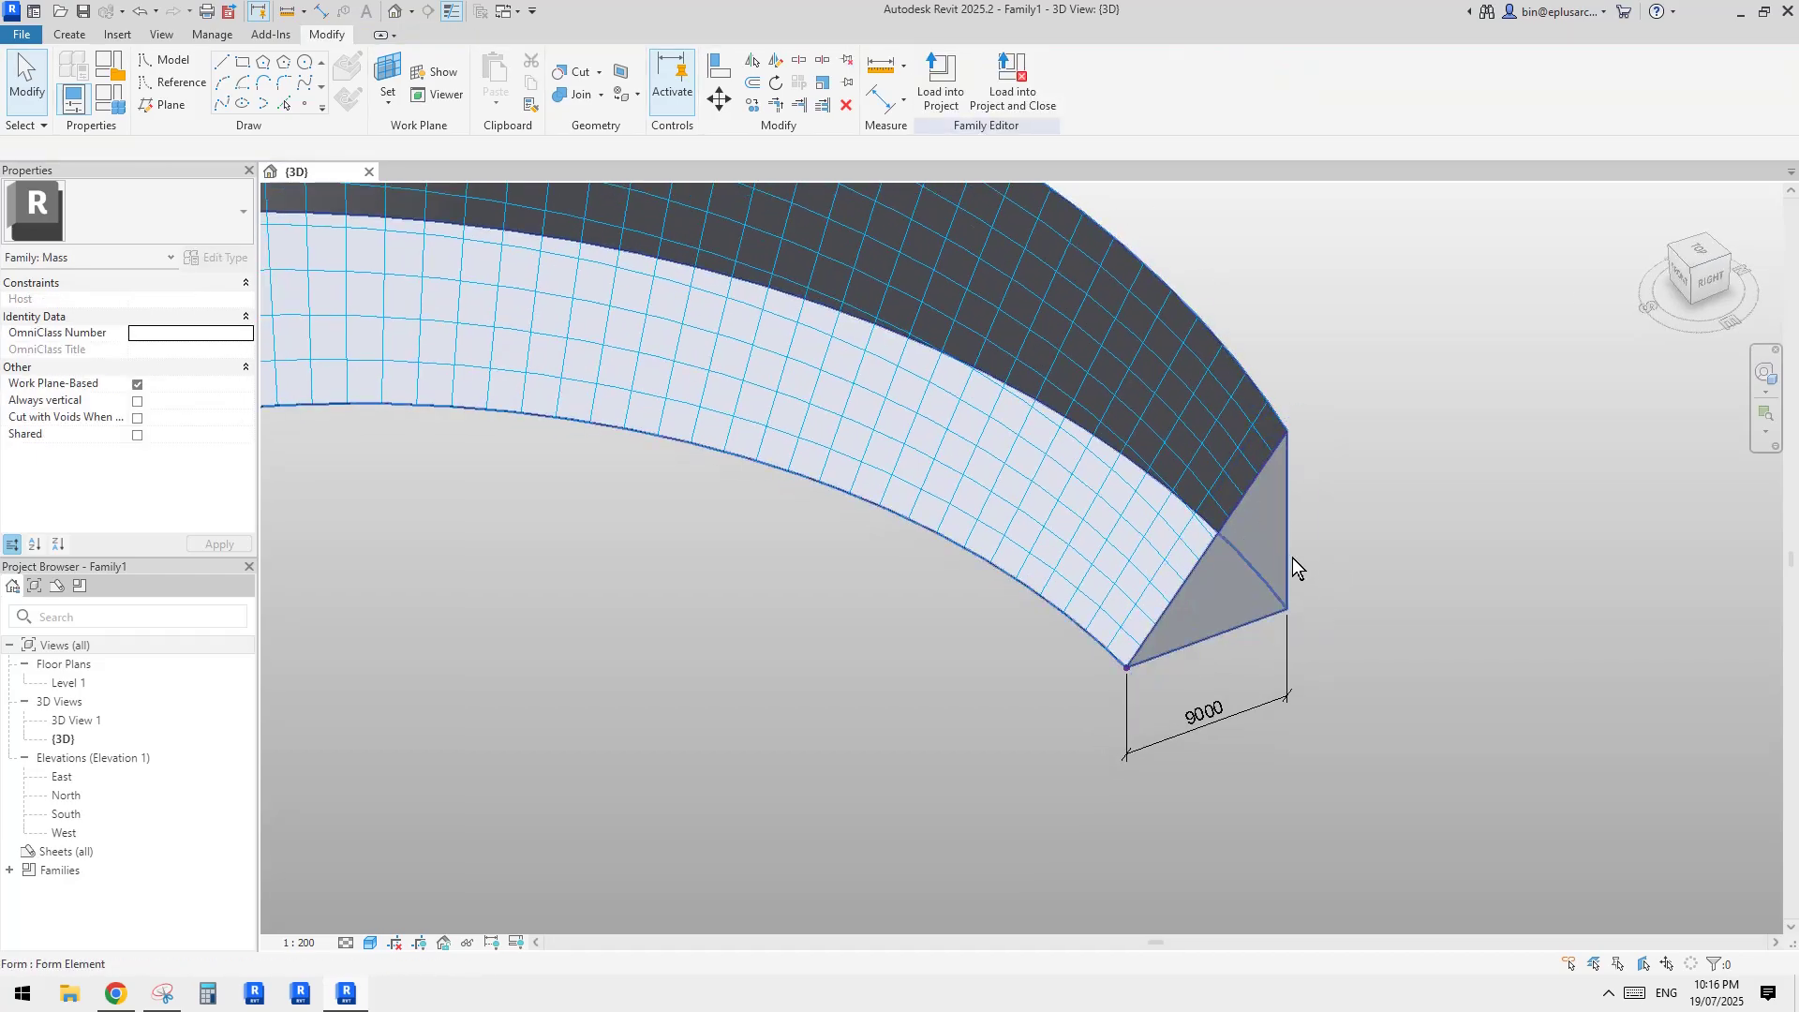
left_click(1291, 561)
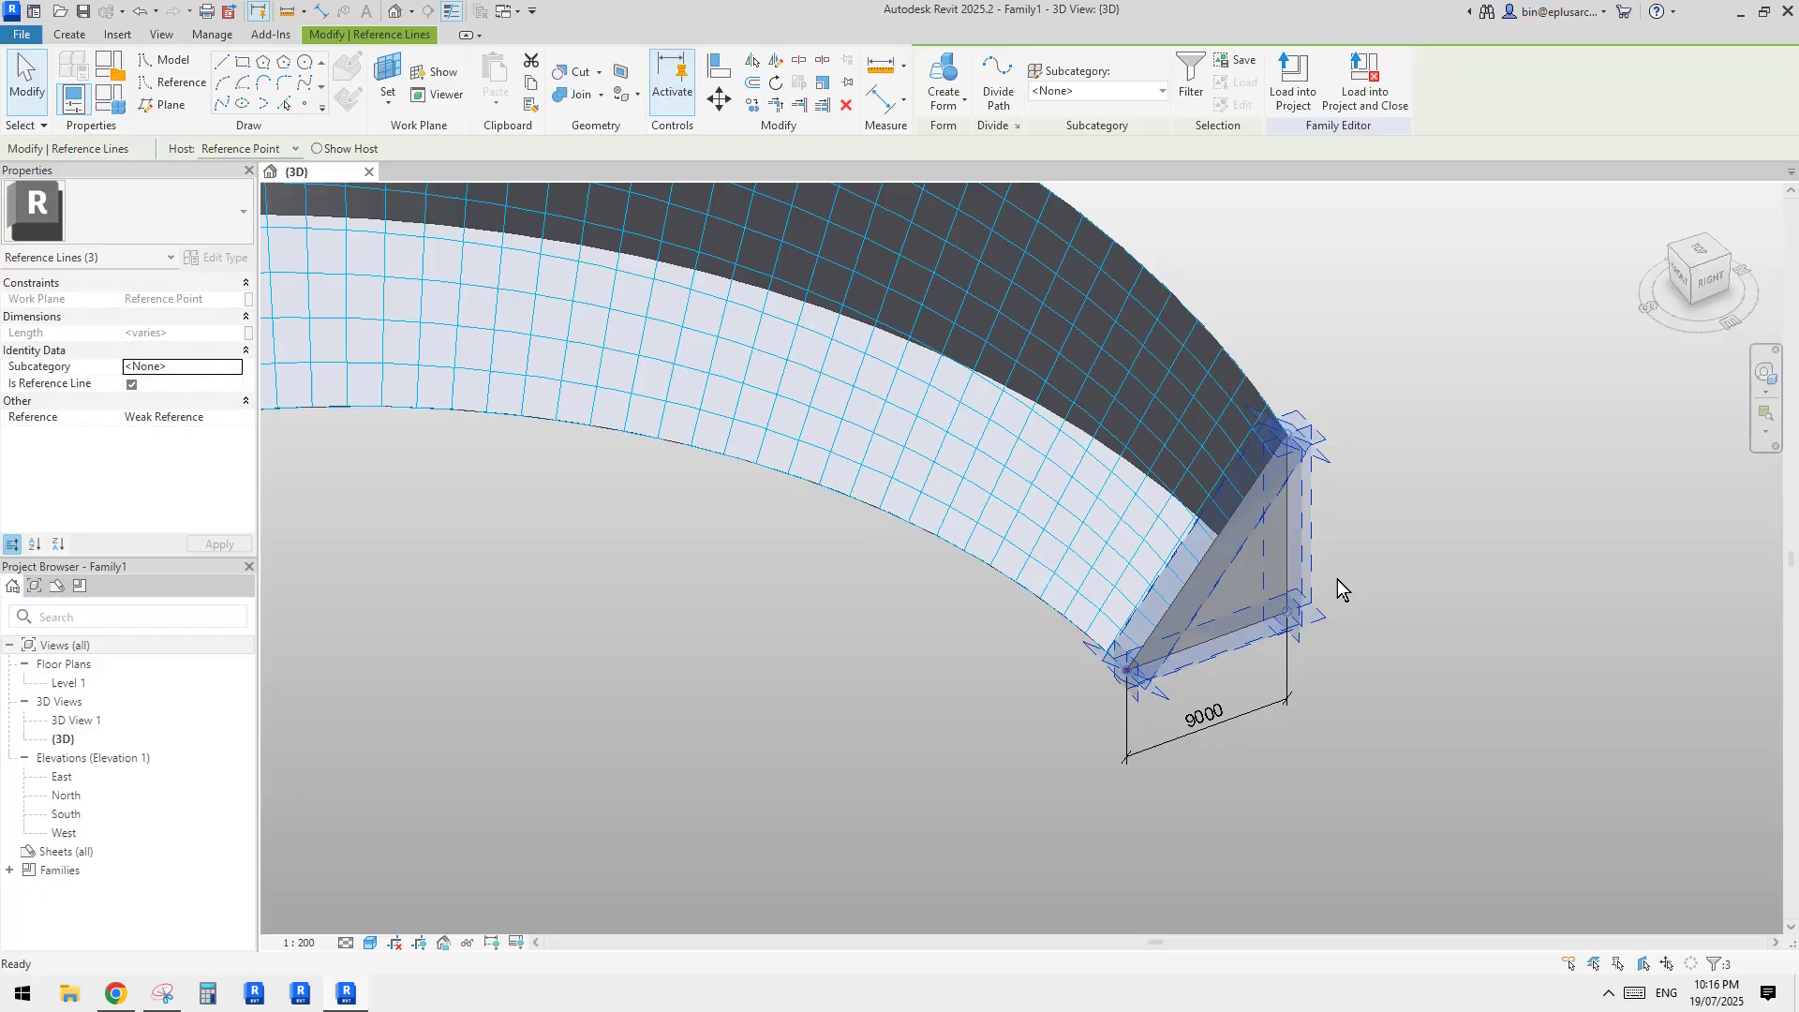
key("r")
key("e")
left_click(1261, 664)
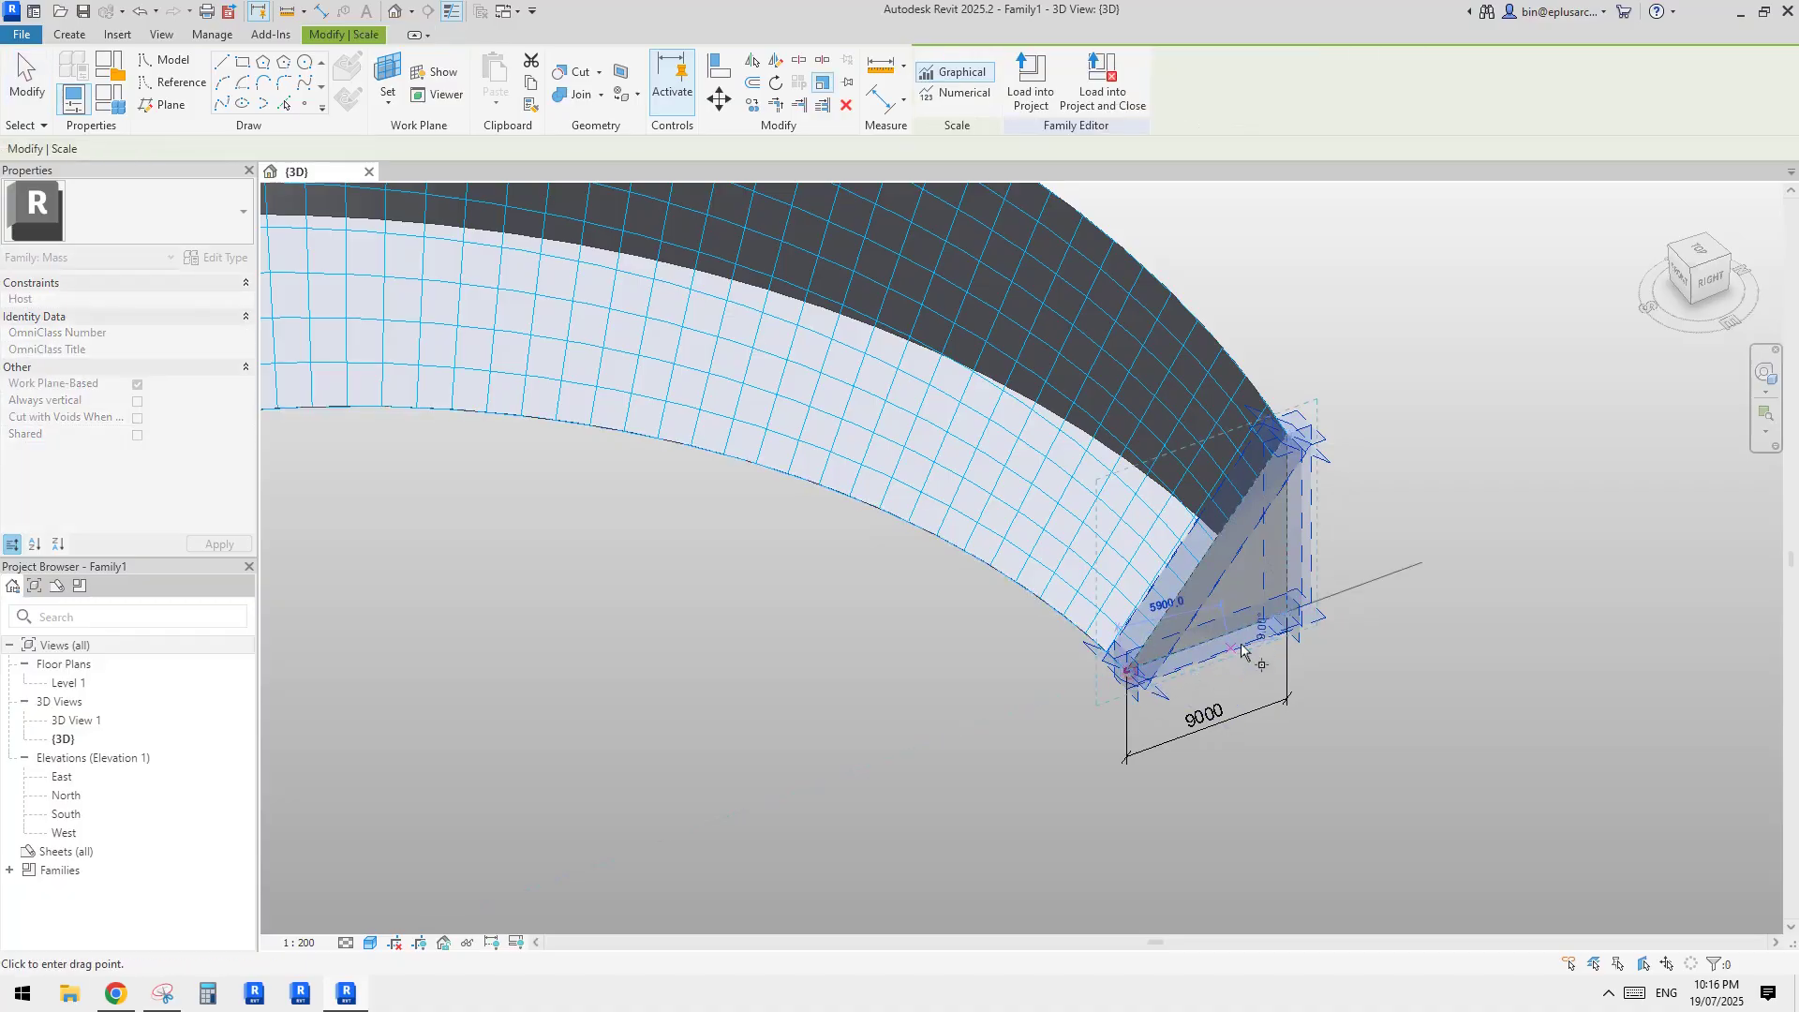
left_click(1288, 613)
type("18000")
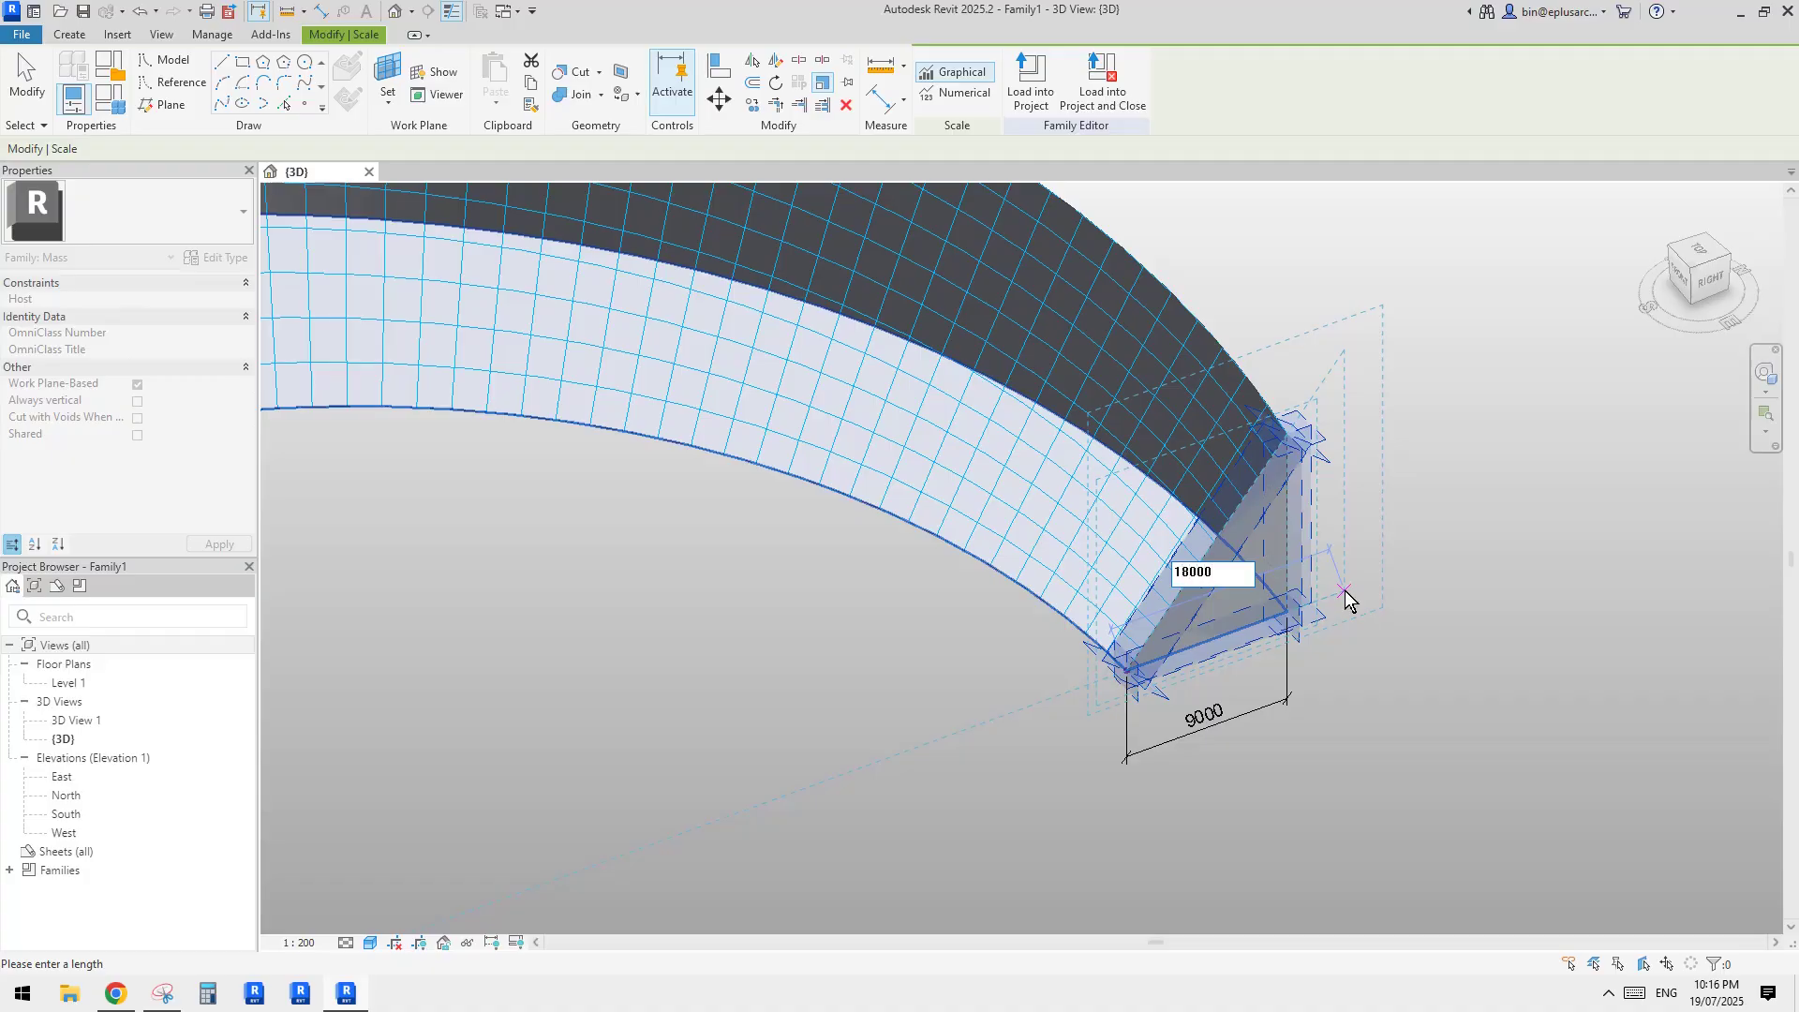
key("Return")
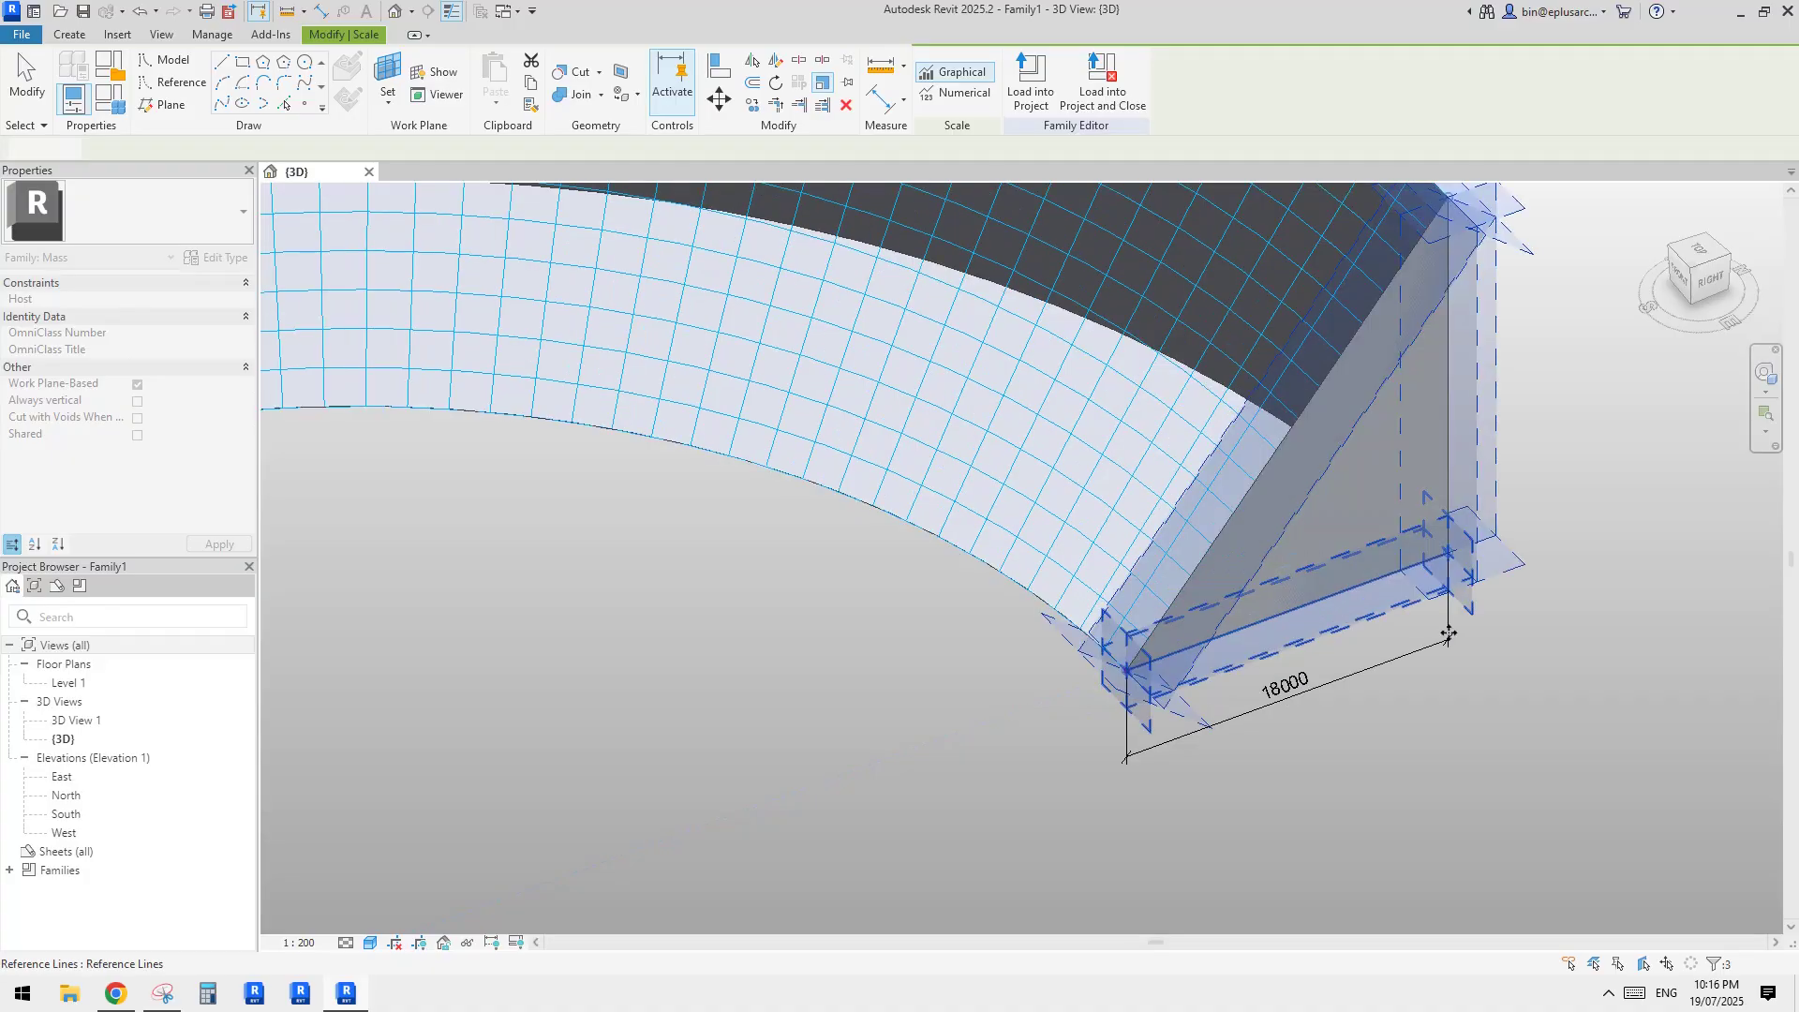
- Delete the width dimension at the base of the scaled end profile
scroll(1397, 655, "down", 1)
left_click(1391, 677)
scroll(1387, 683, "down", 3)
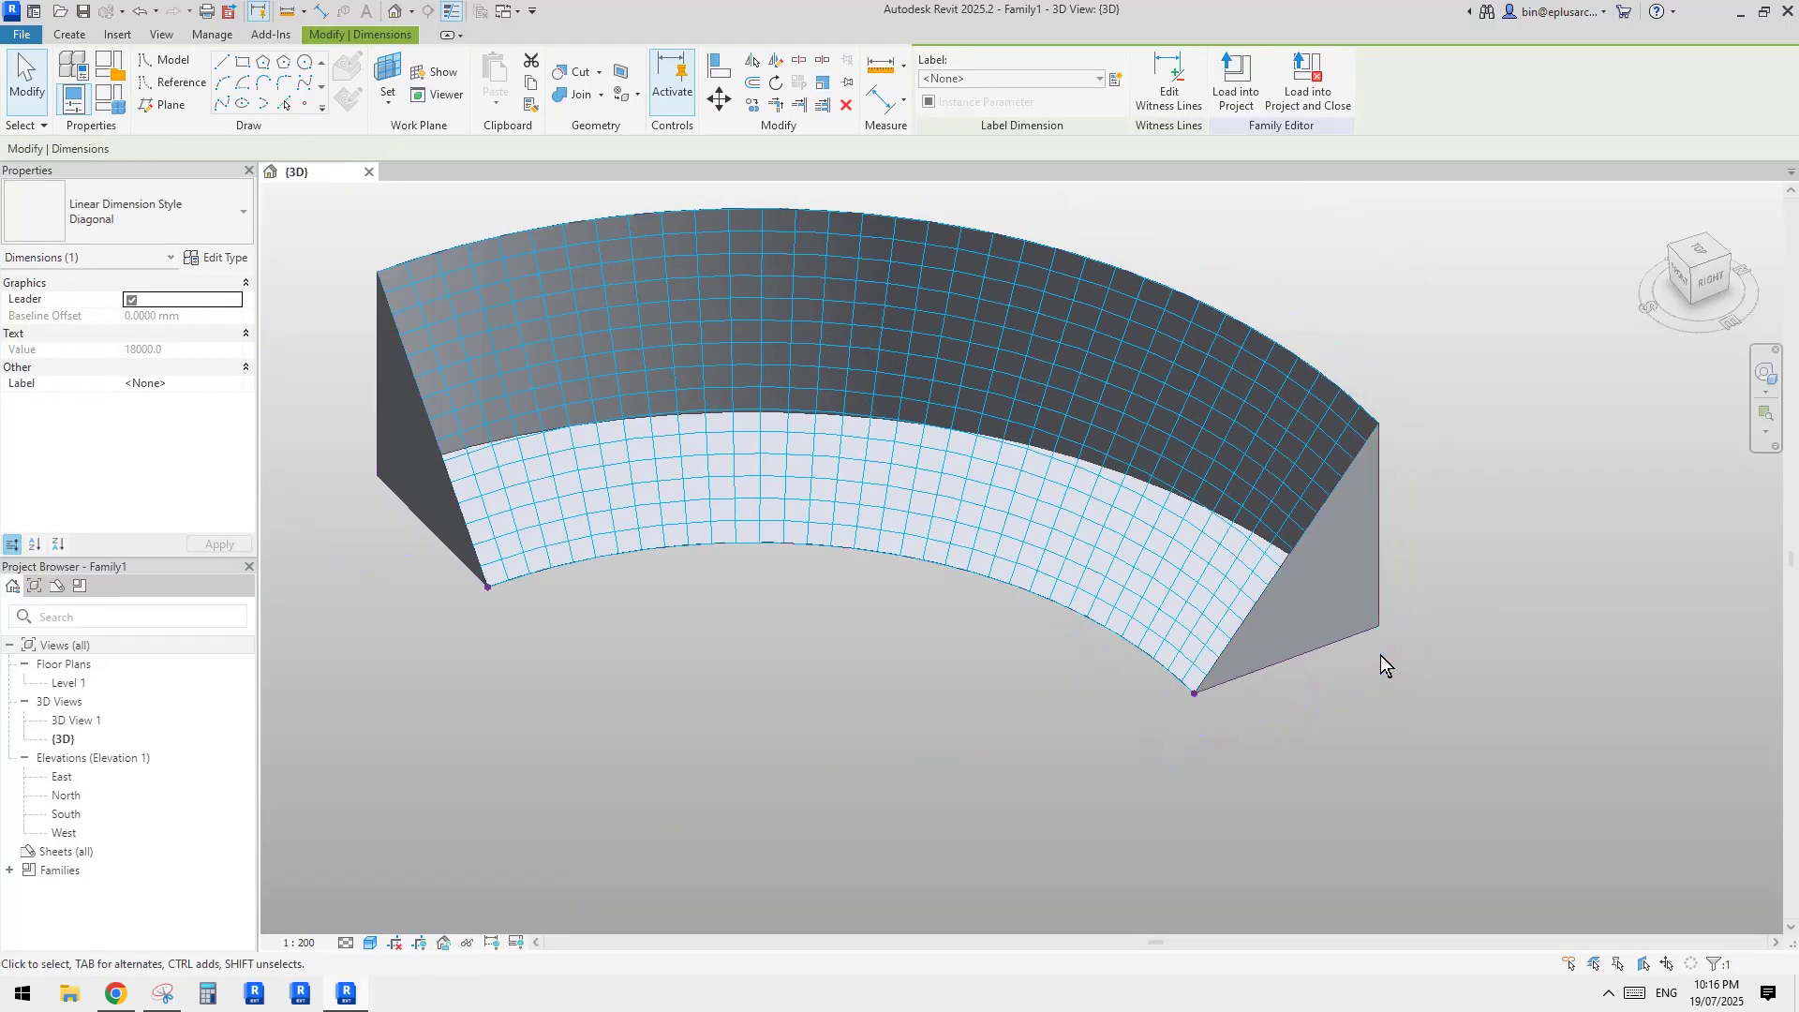
key("Escape")
- Switch to the top view and examine the enlarged copied form's plan outline
scroll(1381, 655, "down", 5)
scroll(1337, 605, "up", 5)
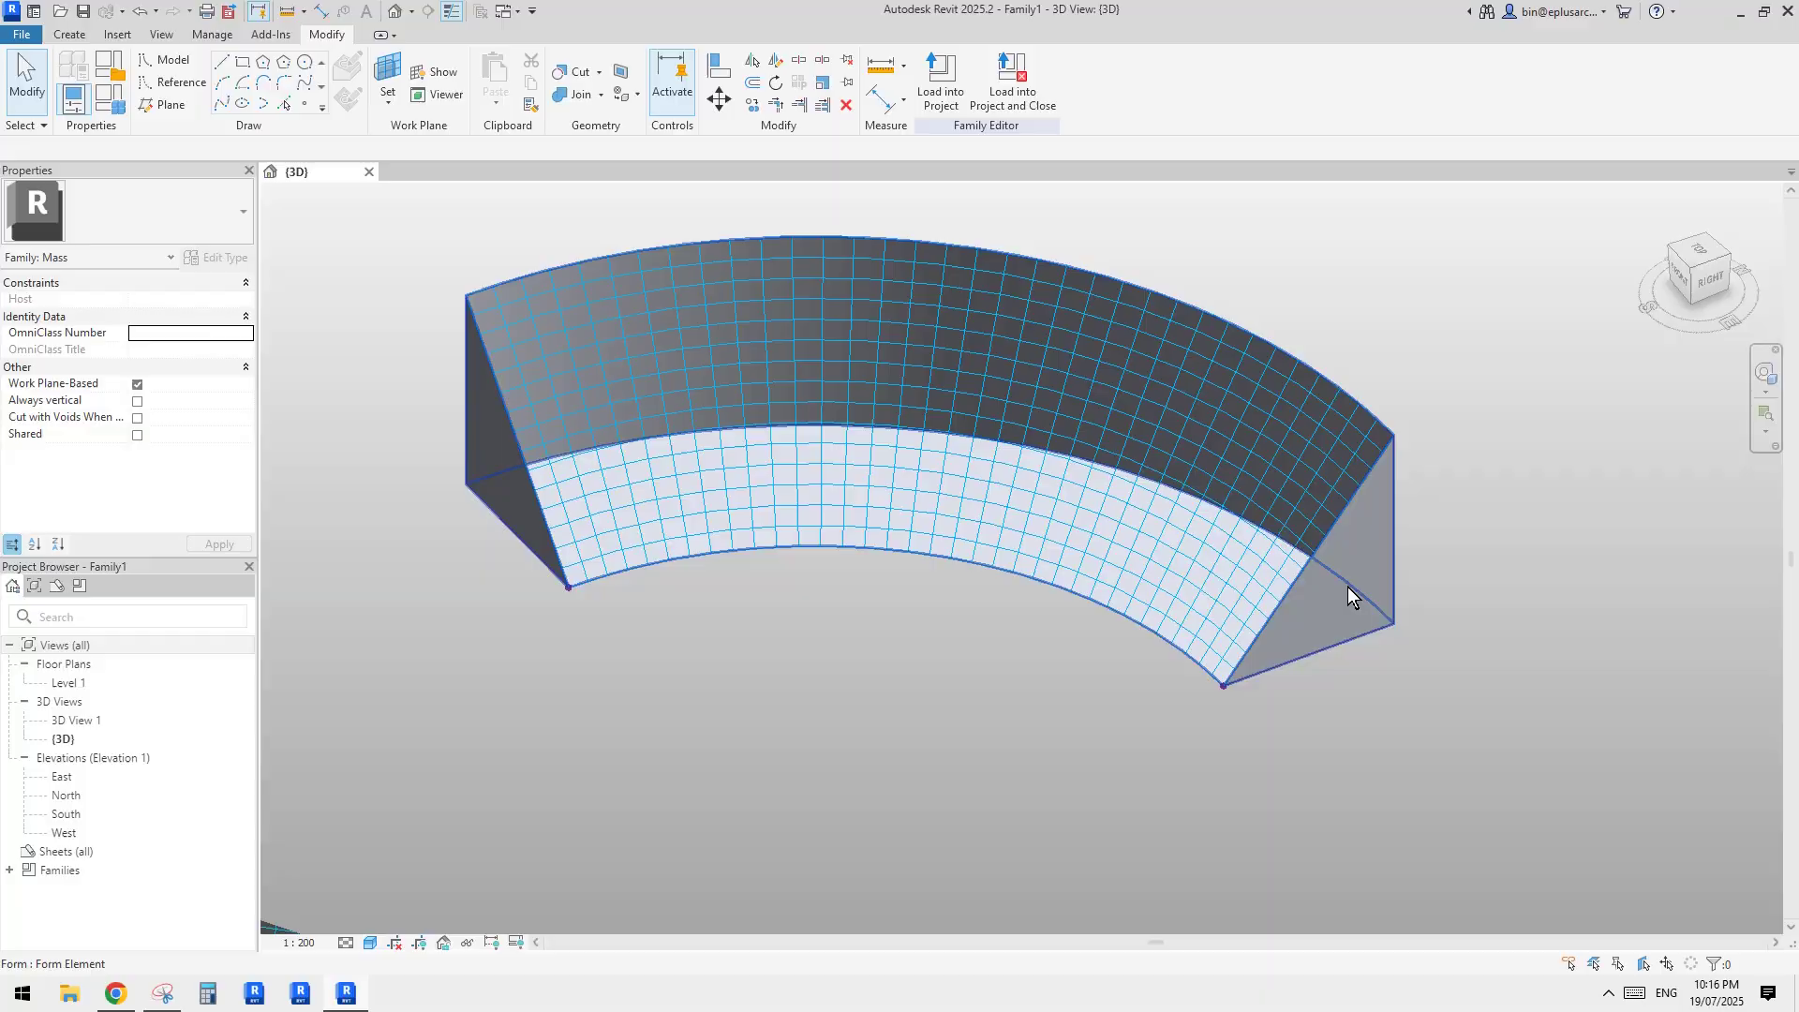
scroll(1334, 600, "down", 2)
middle_click_drag(1333, 607, 1294, 609, "shift")
left_click(1667, 267)
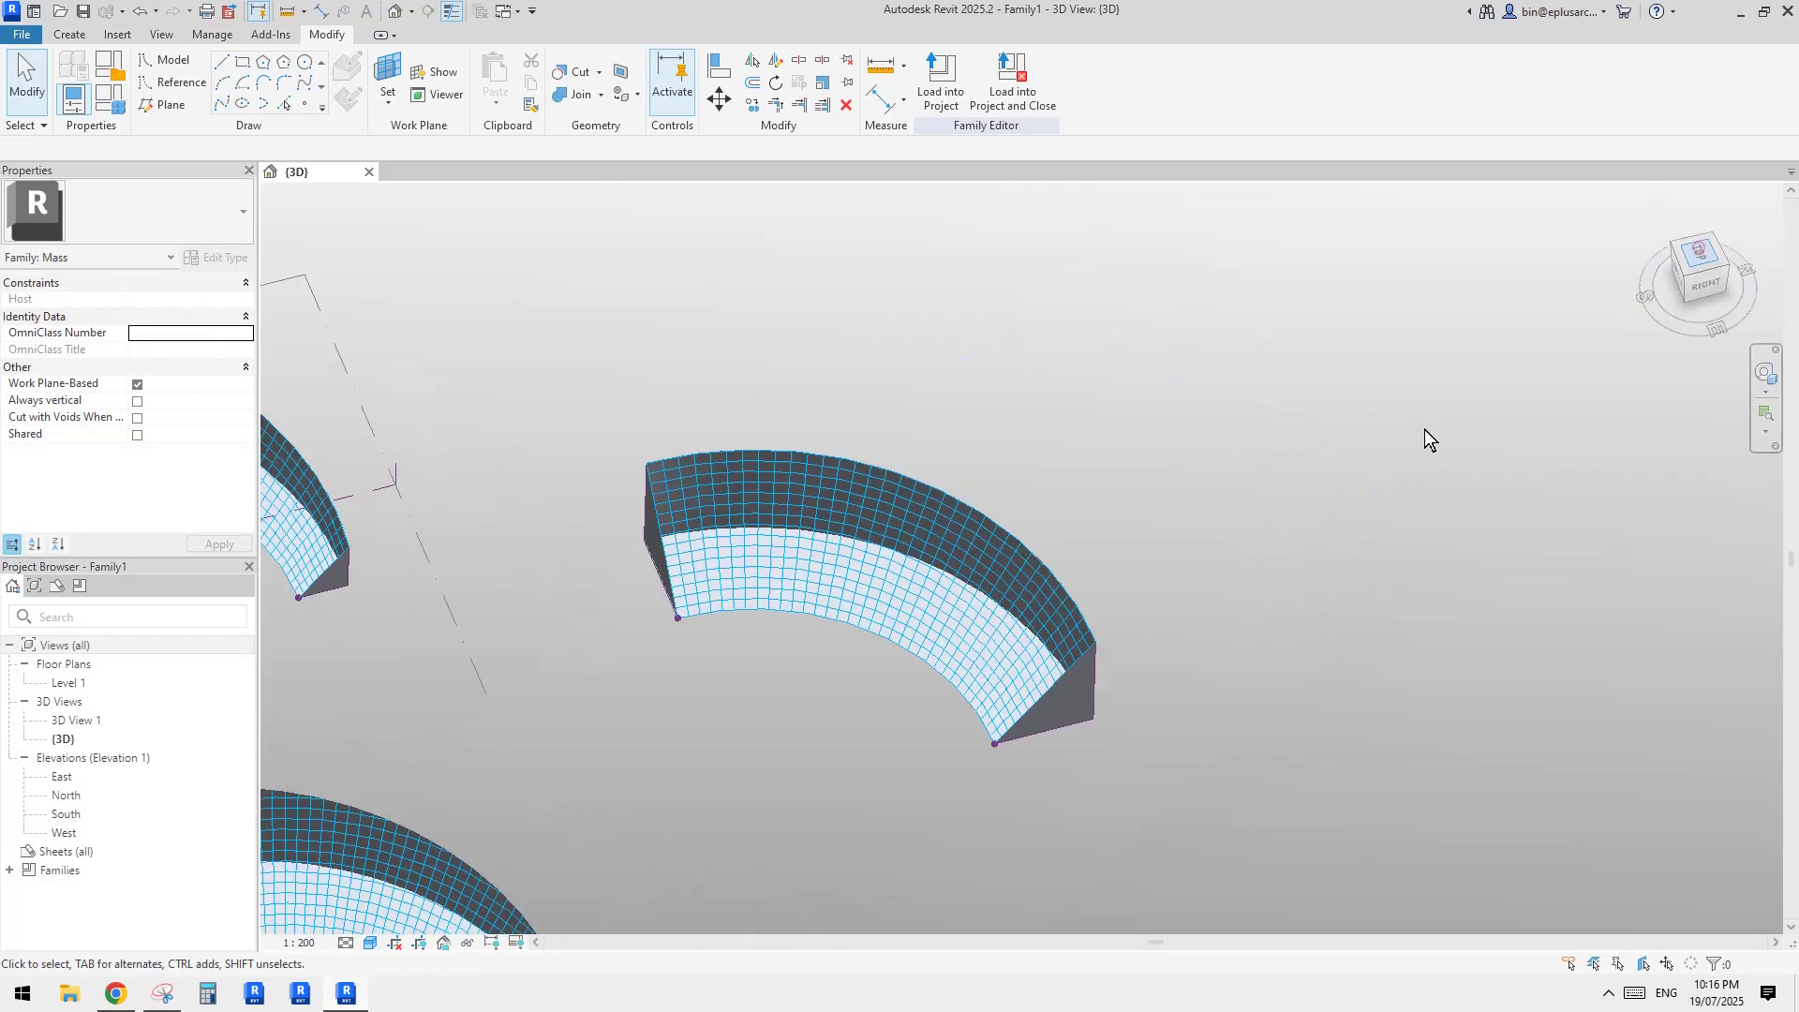
scroll(1256, 581, "up", 5)
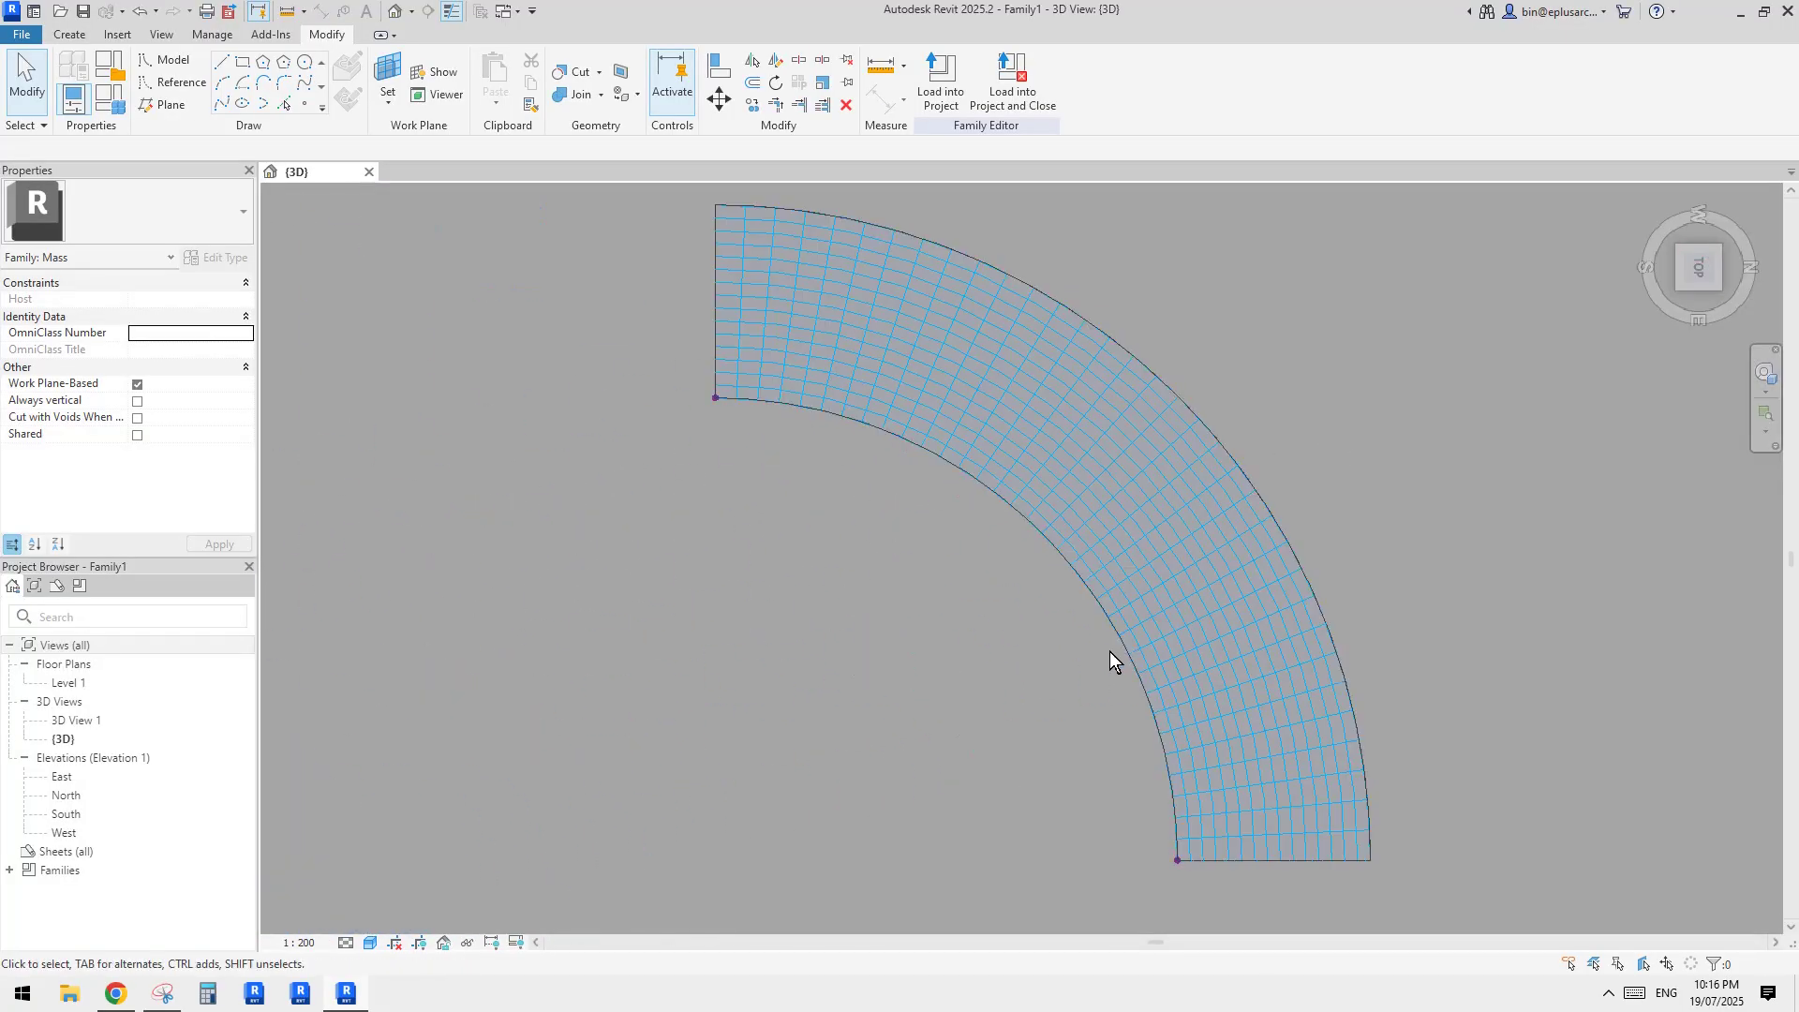
scroll(1113, 663, "down", 5)
middle_click_drag(1225, 635, 1197, 615)
scroll(1095, 585, "up", 2)
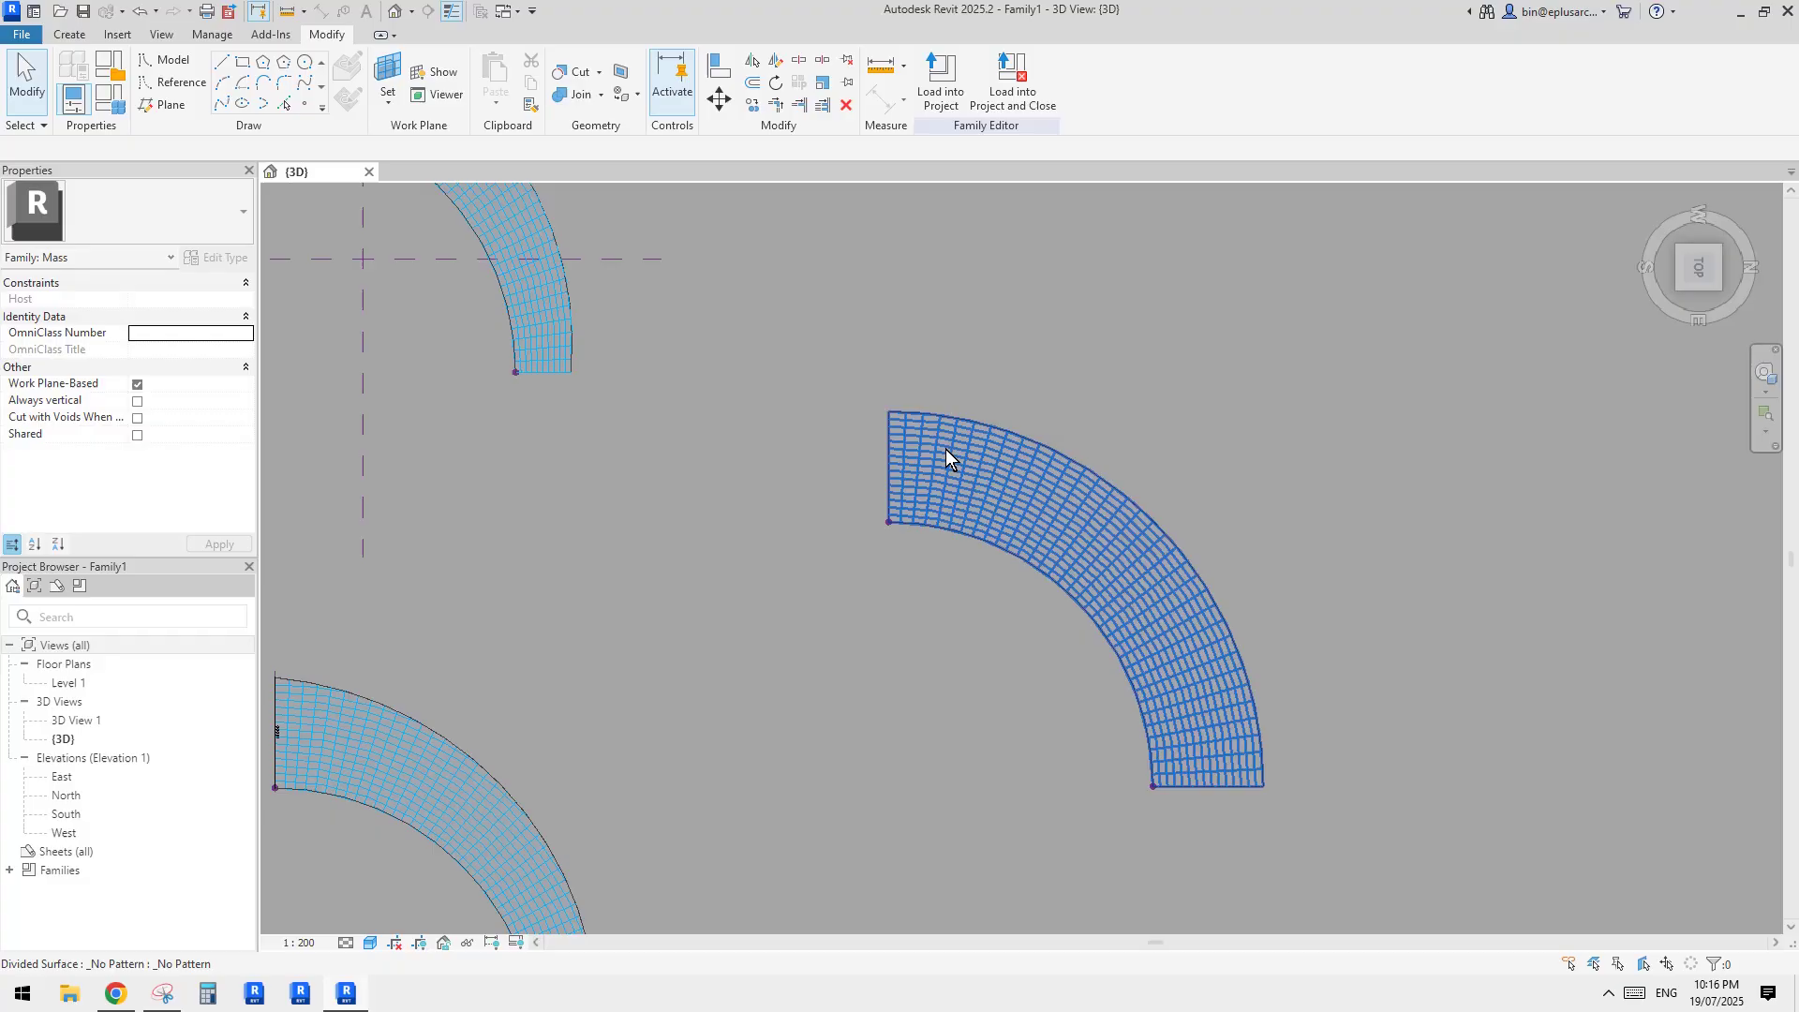
middle_click_drag(1013, 490, 1008, 487)
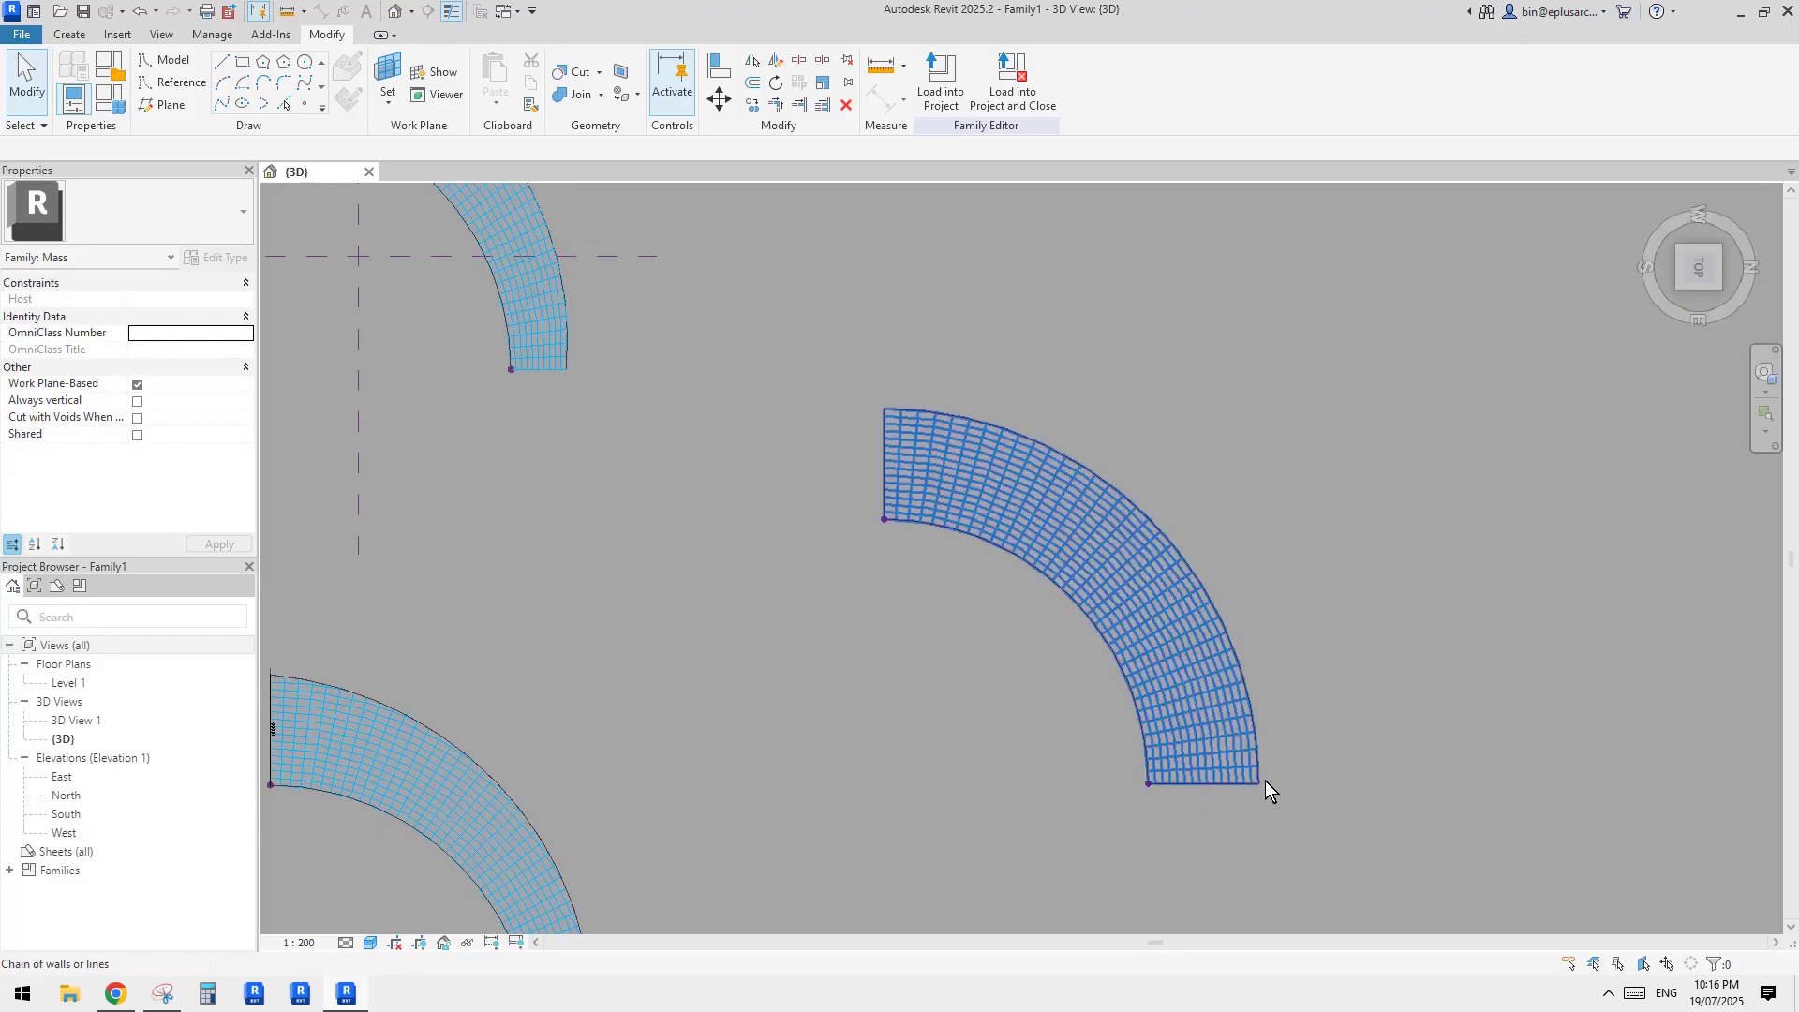
middle_click_drag(932, 332, 932, 336)
- Draw a three-point reference arc on Level 1 along the enlarged form's outer edge, radius about 61134, between its outer corners
left_click(173, 83)
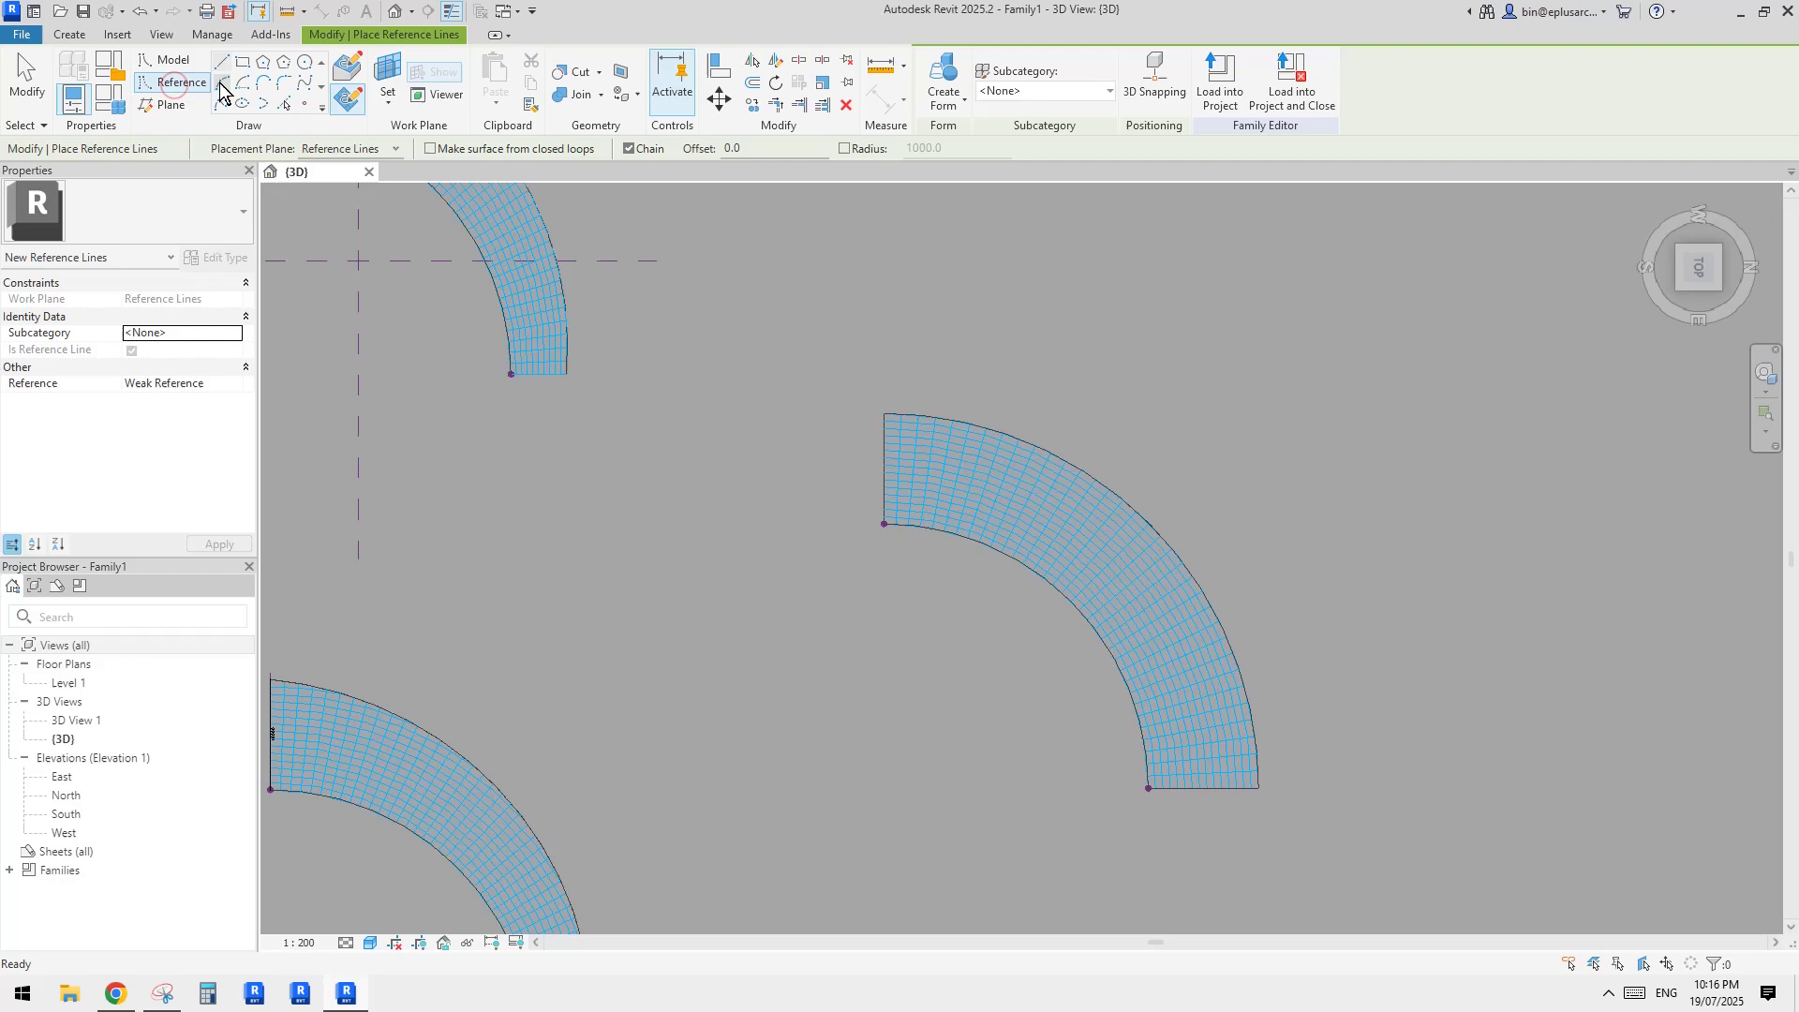
left_click(222, 85)
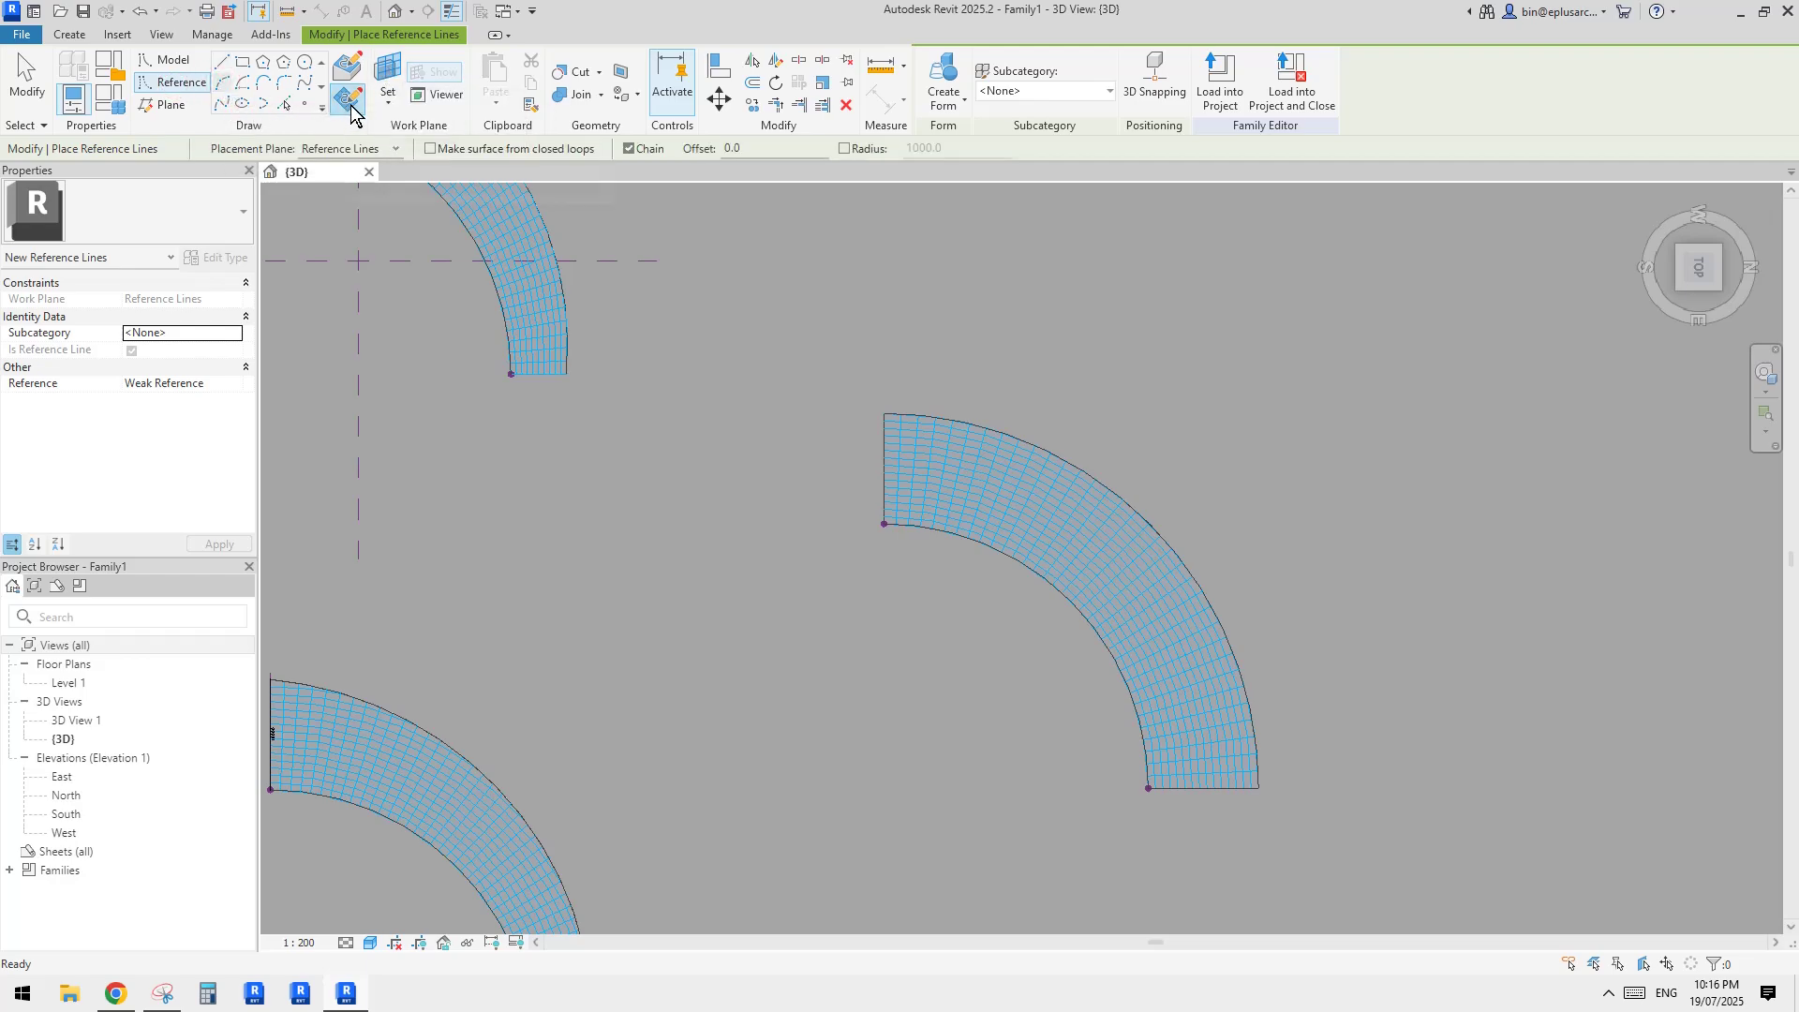
left_click(381, 148)
left_click(345, 170)
middle_click_drag(1193, 500, 1129, 467)
left_click(819, 379)
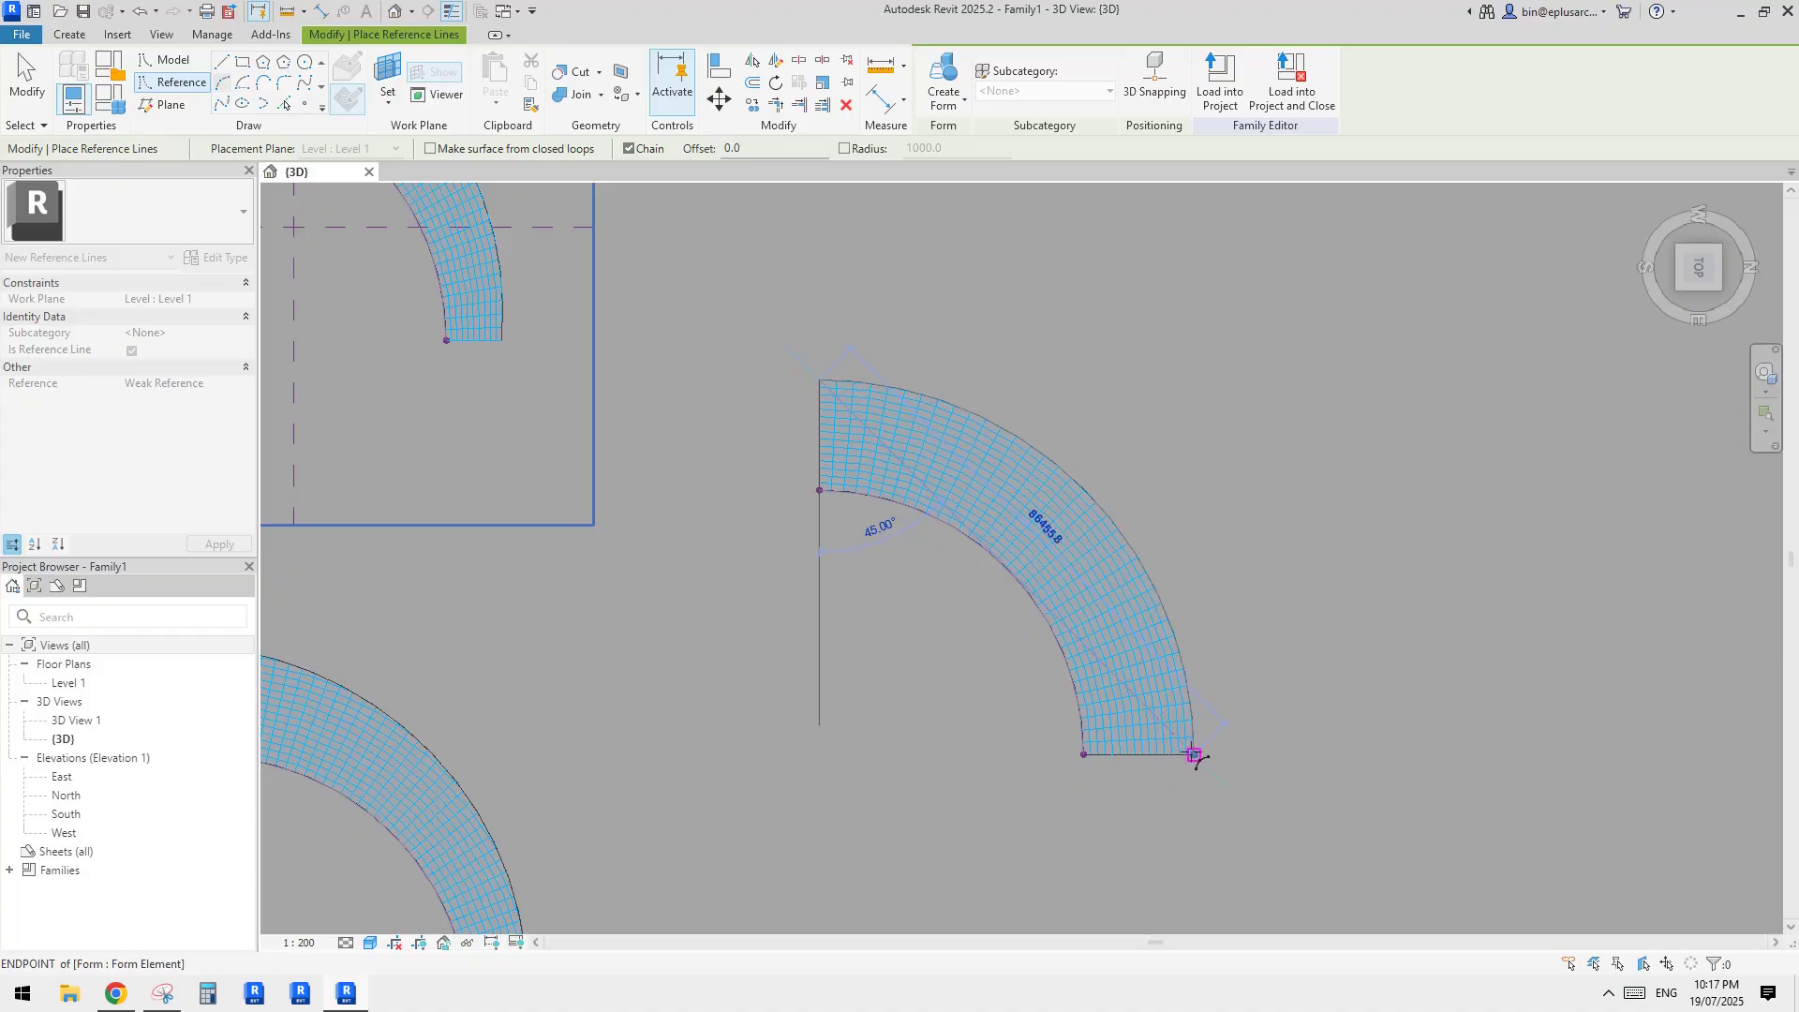
left_click(1191, 750)
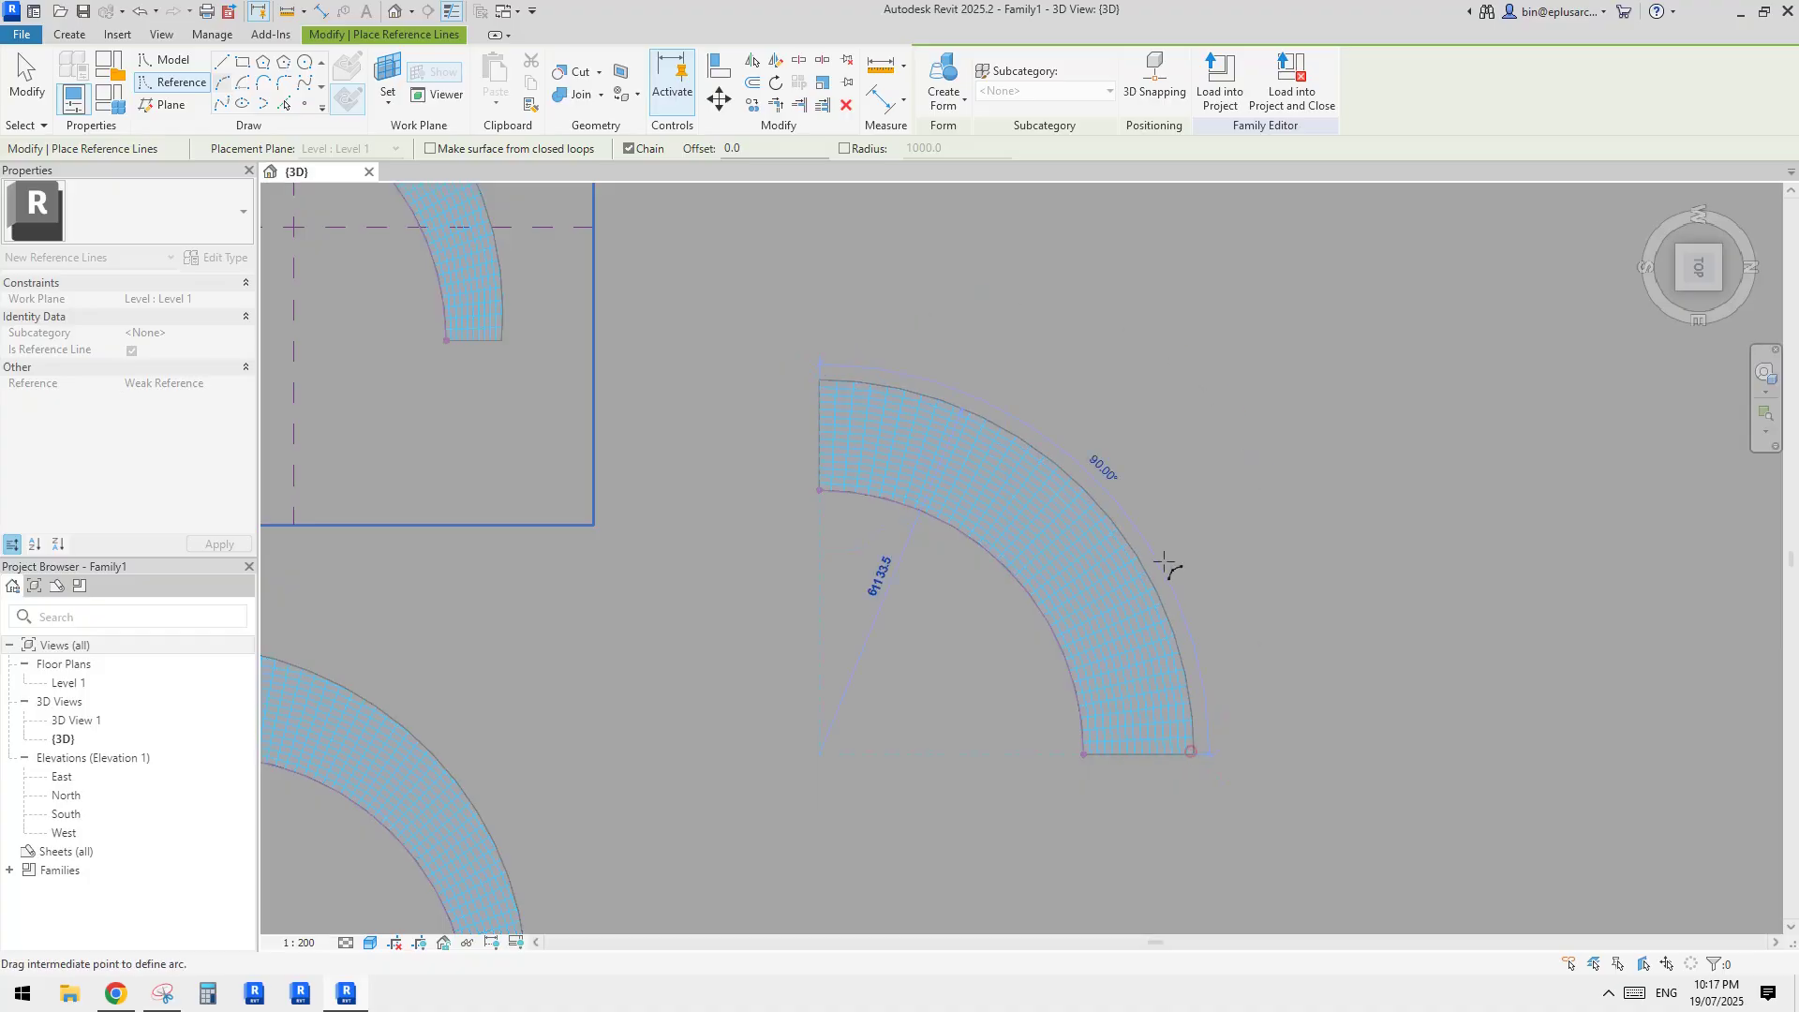
left_click(1085, 488)
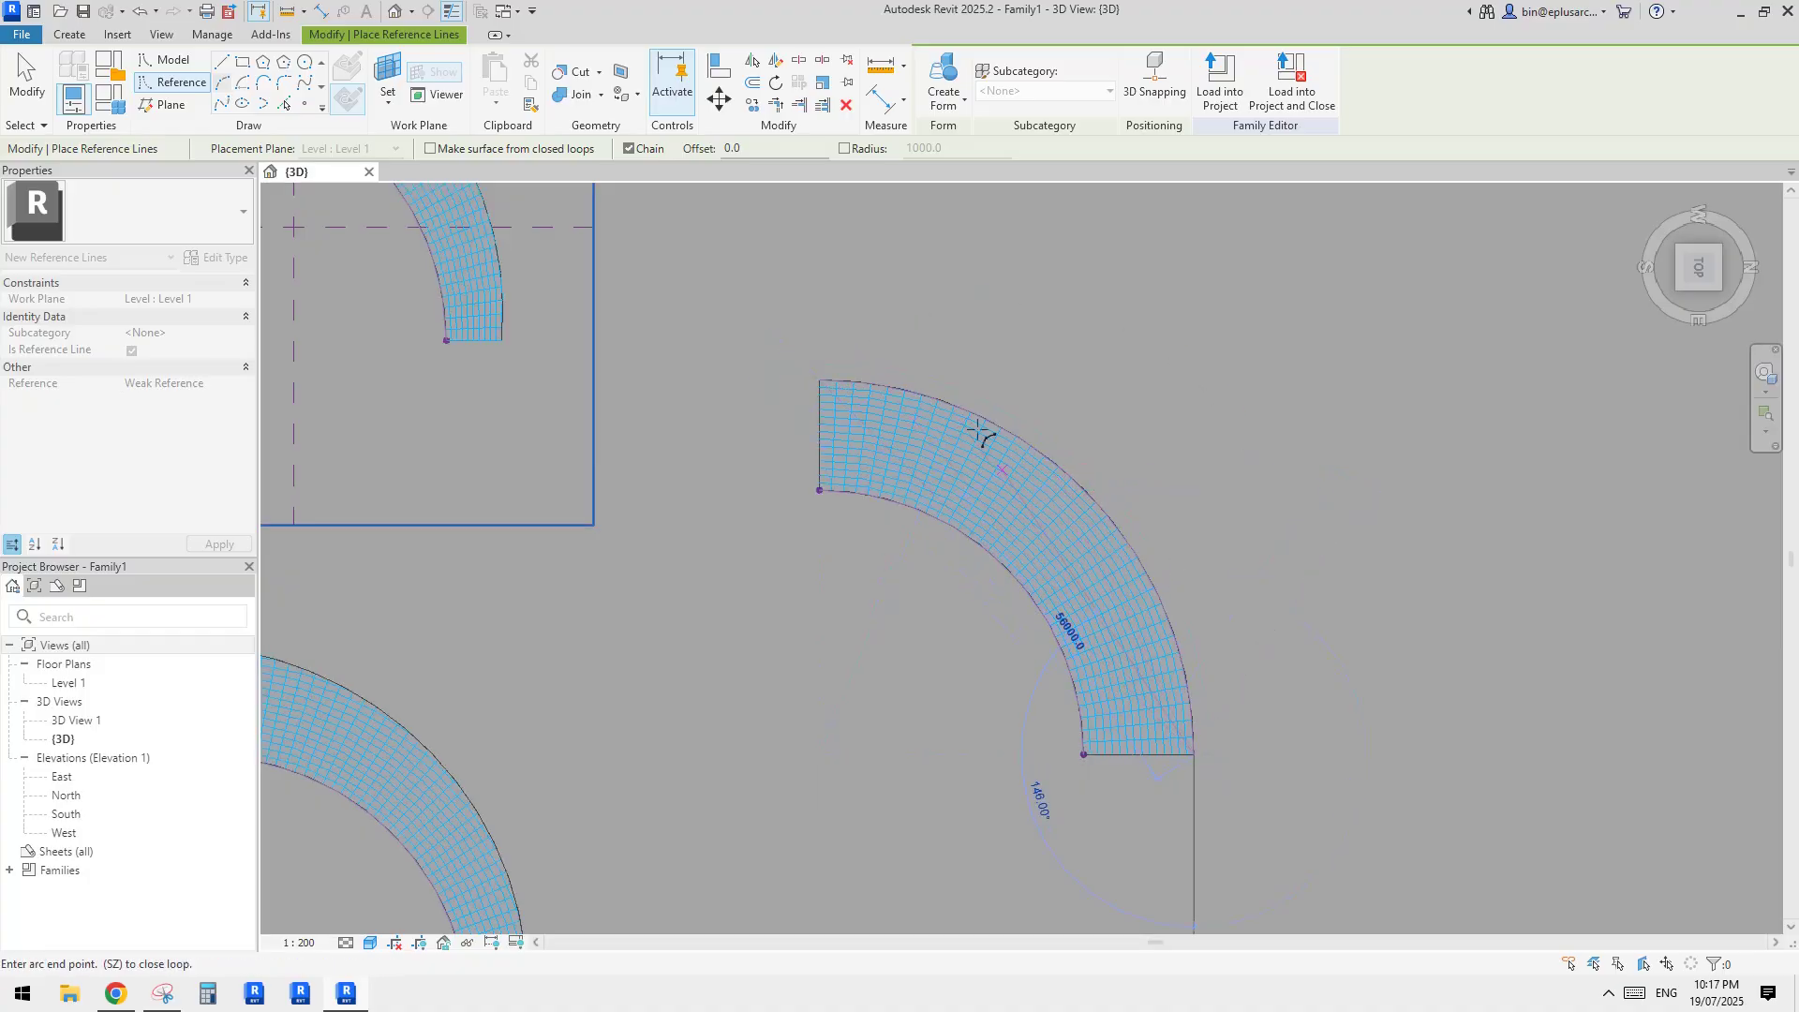
key("Escape")
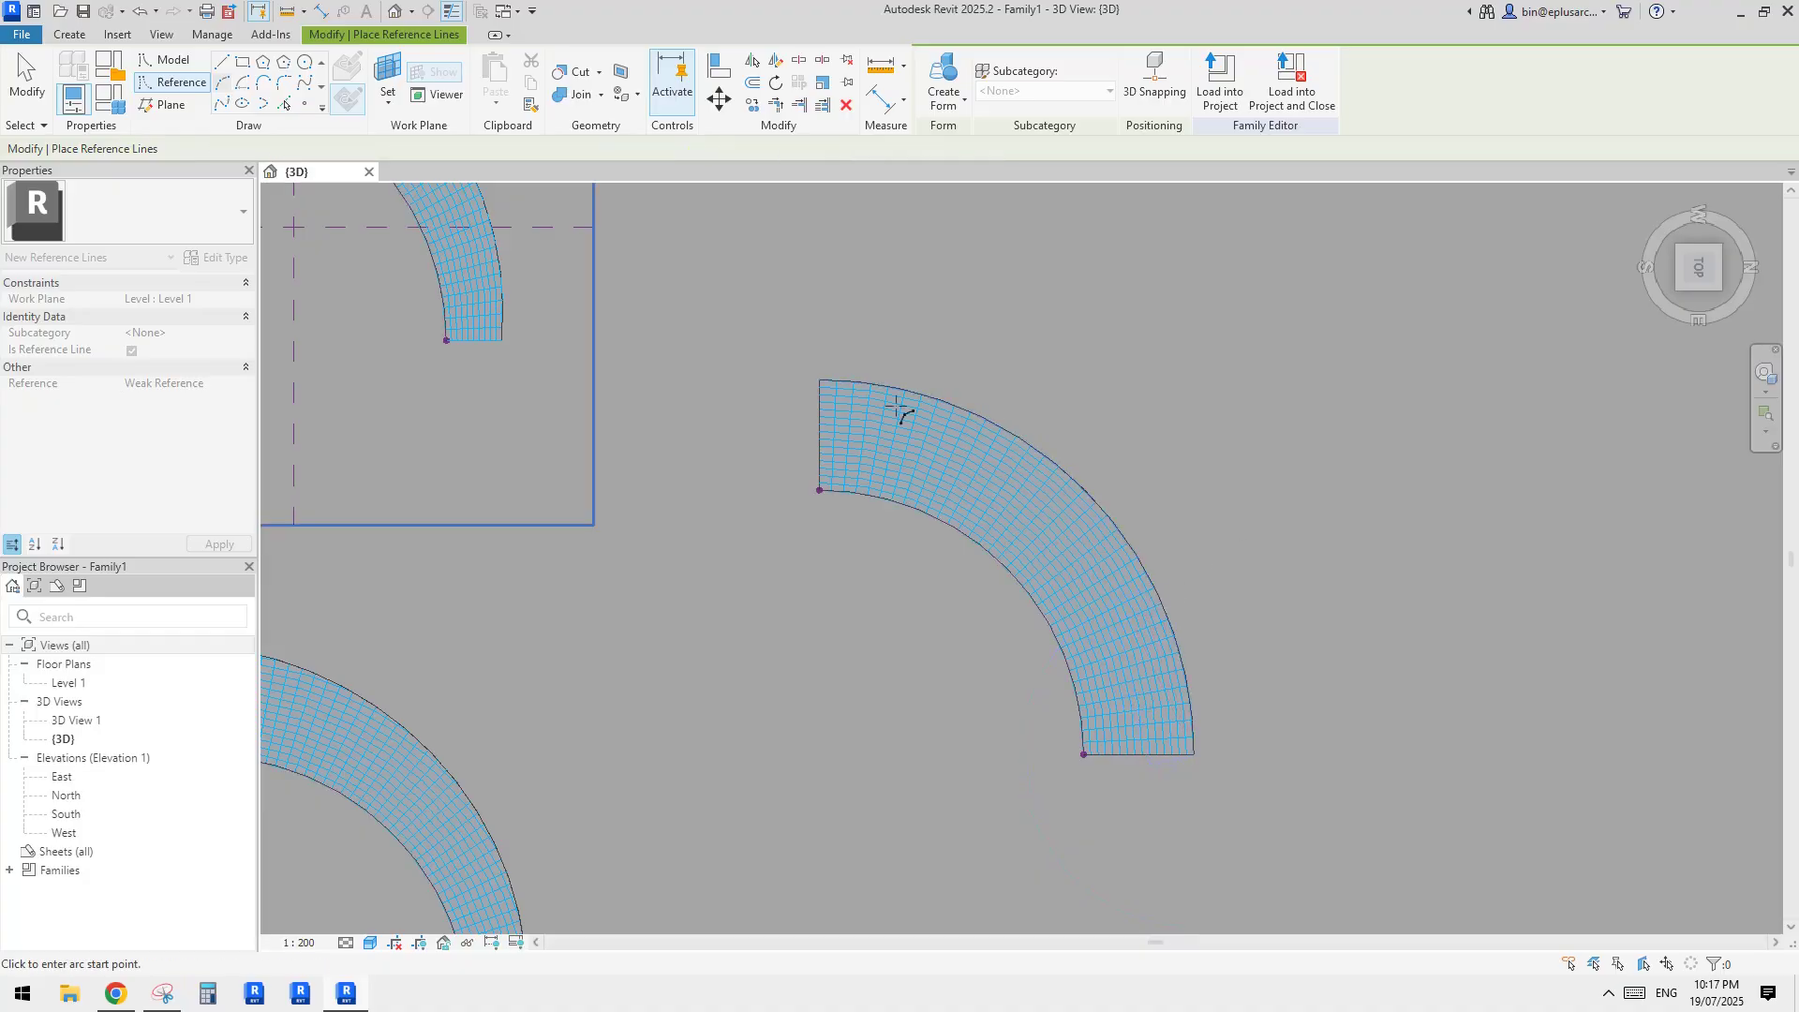
- Draw a second three-point reference arc from the upper outer corner to the midpoint of the form's opposite end edge
left_click(821, 382)
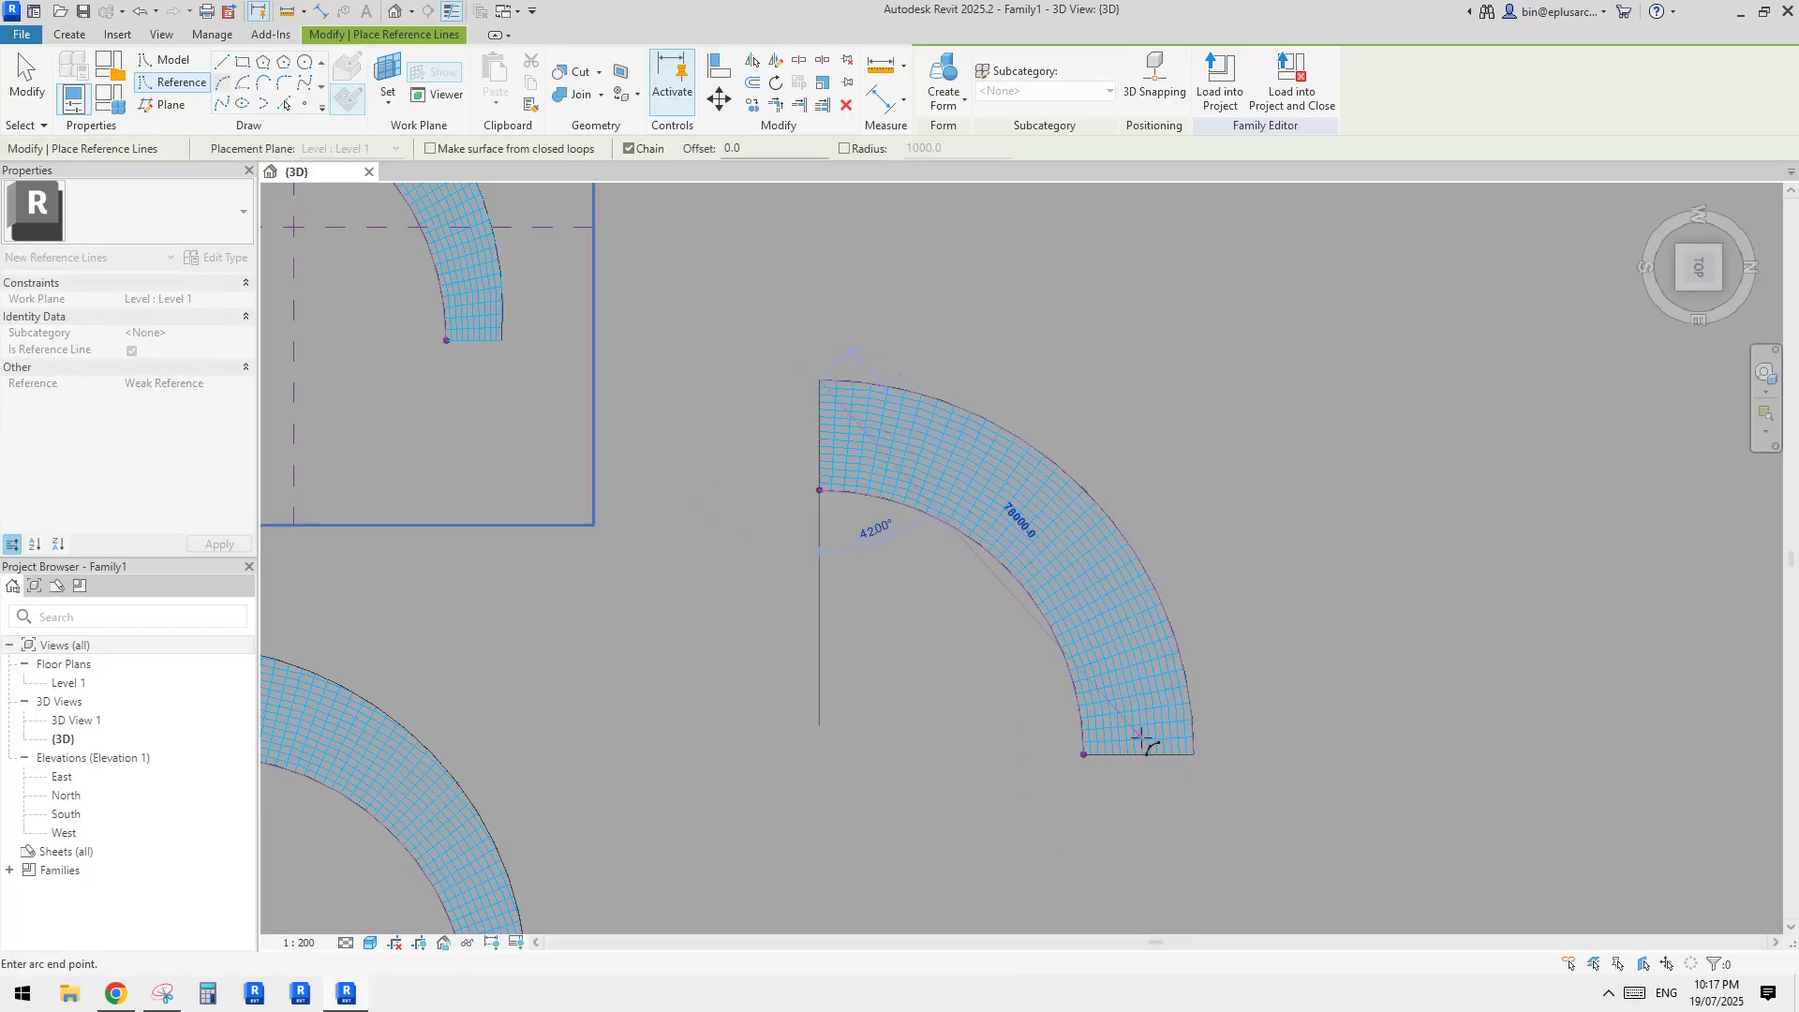
left_click(1139, 755)
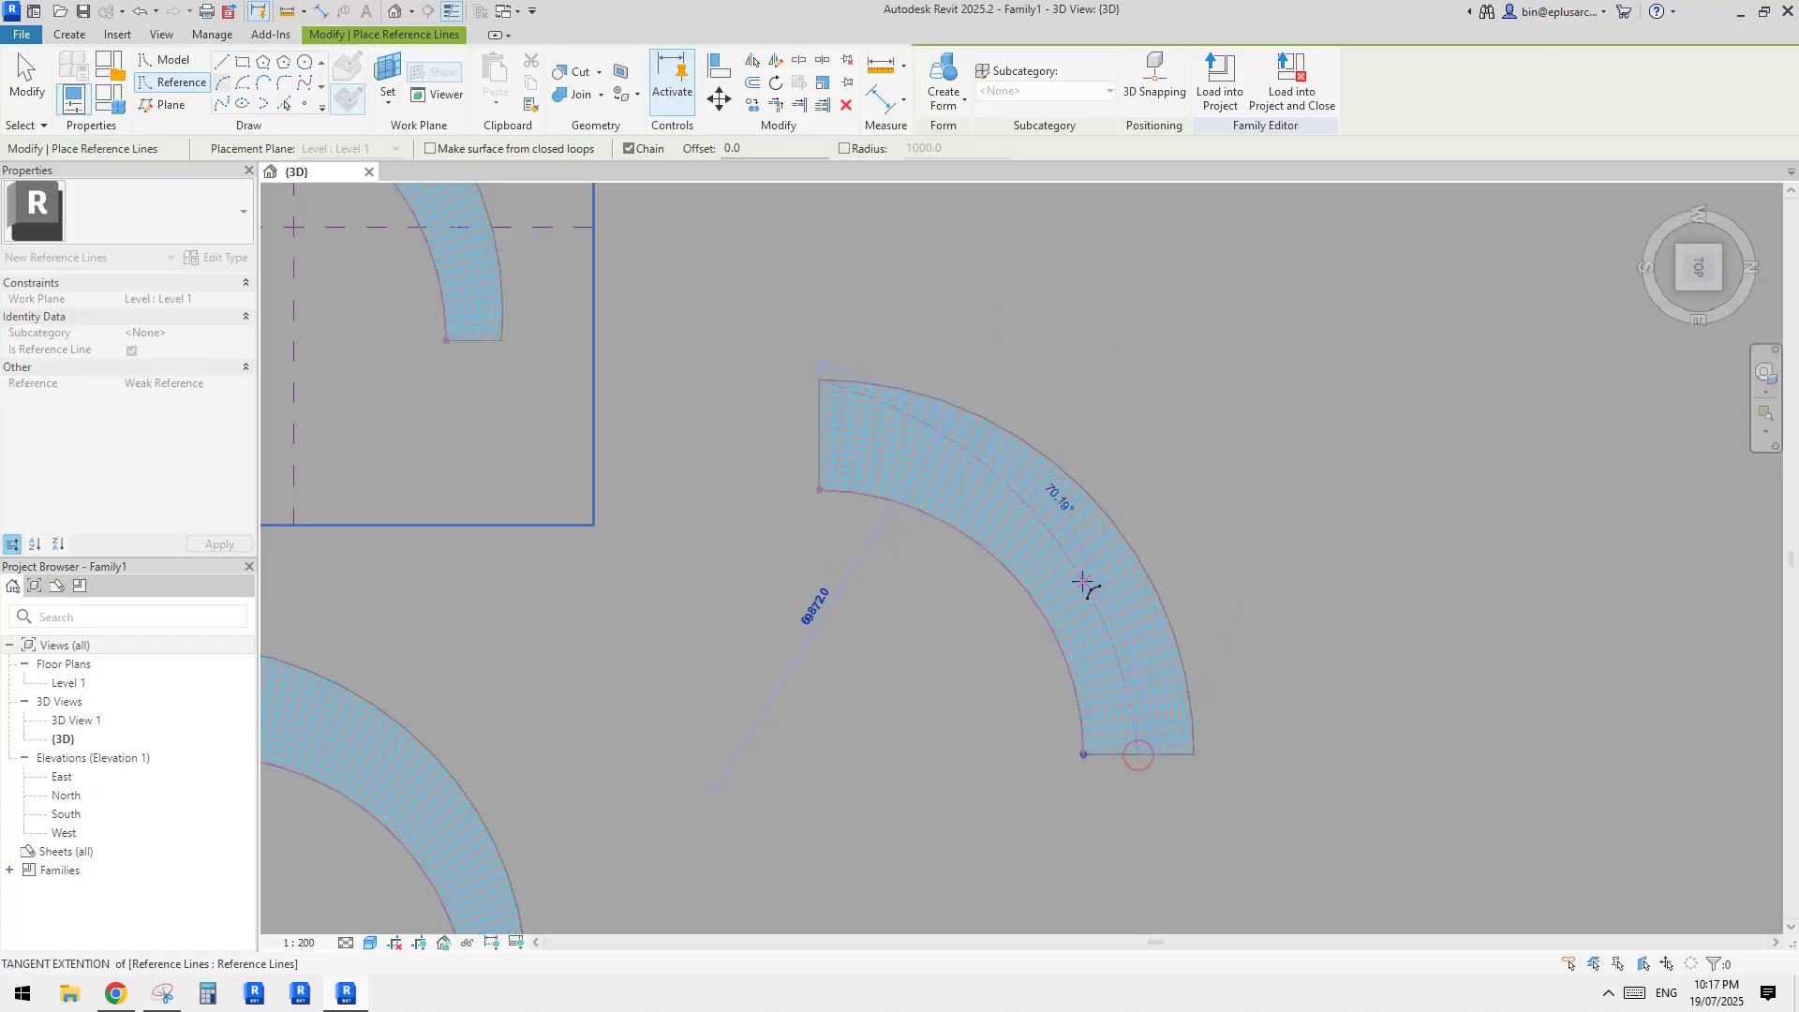
scroll(1065, 553, "up", 2)
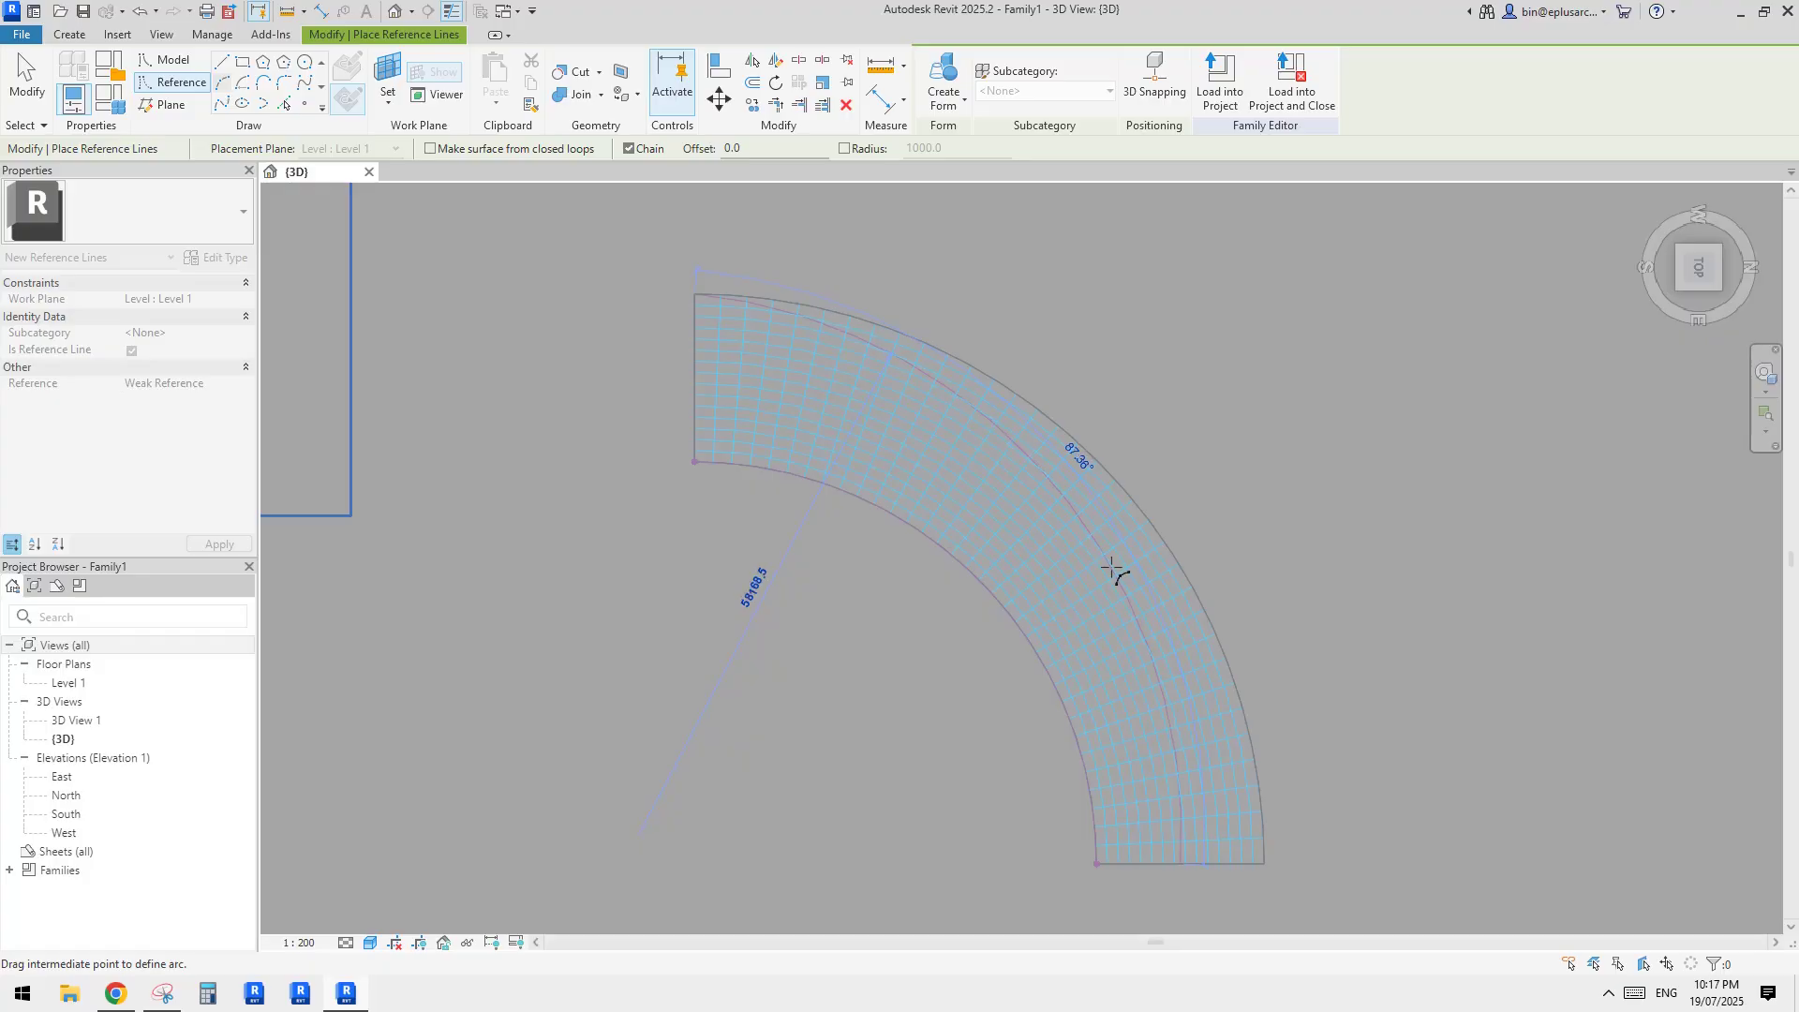
left_click(1170, 574)
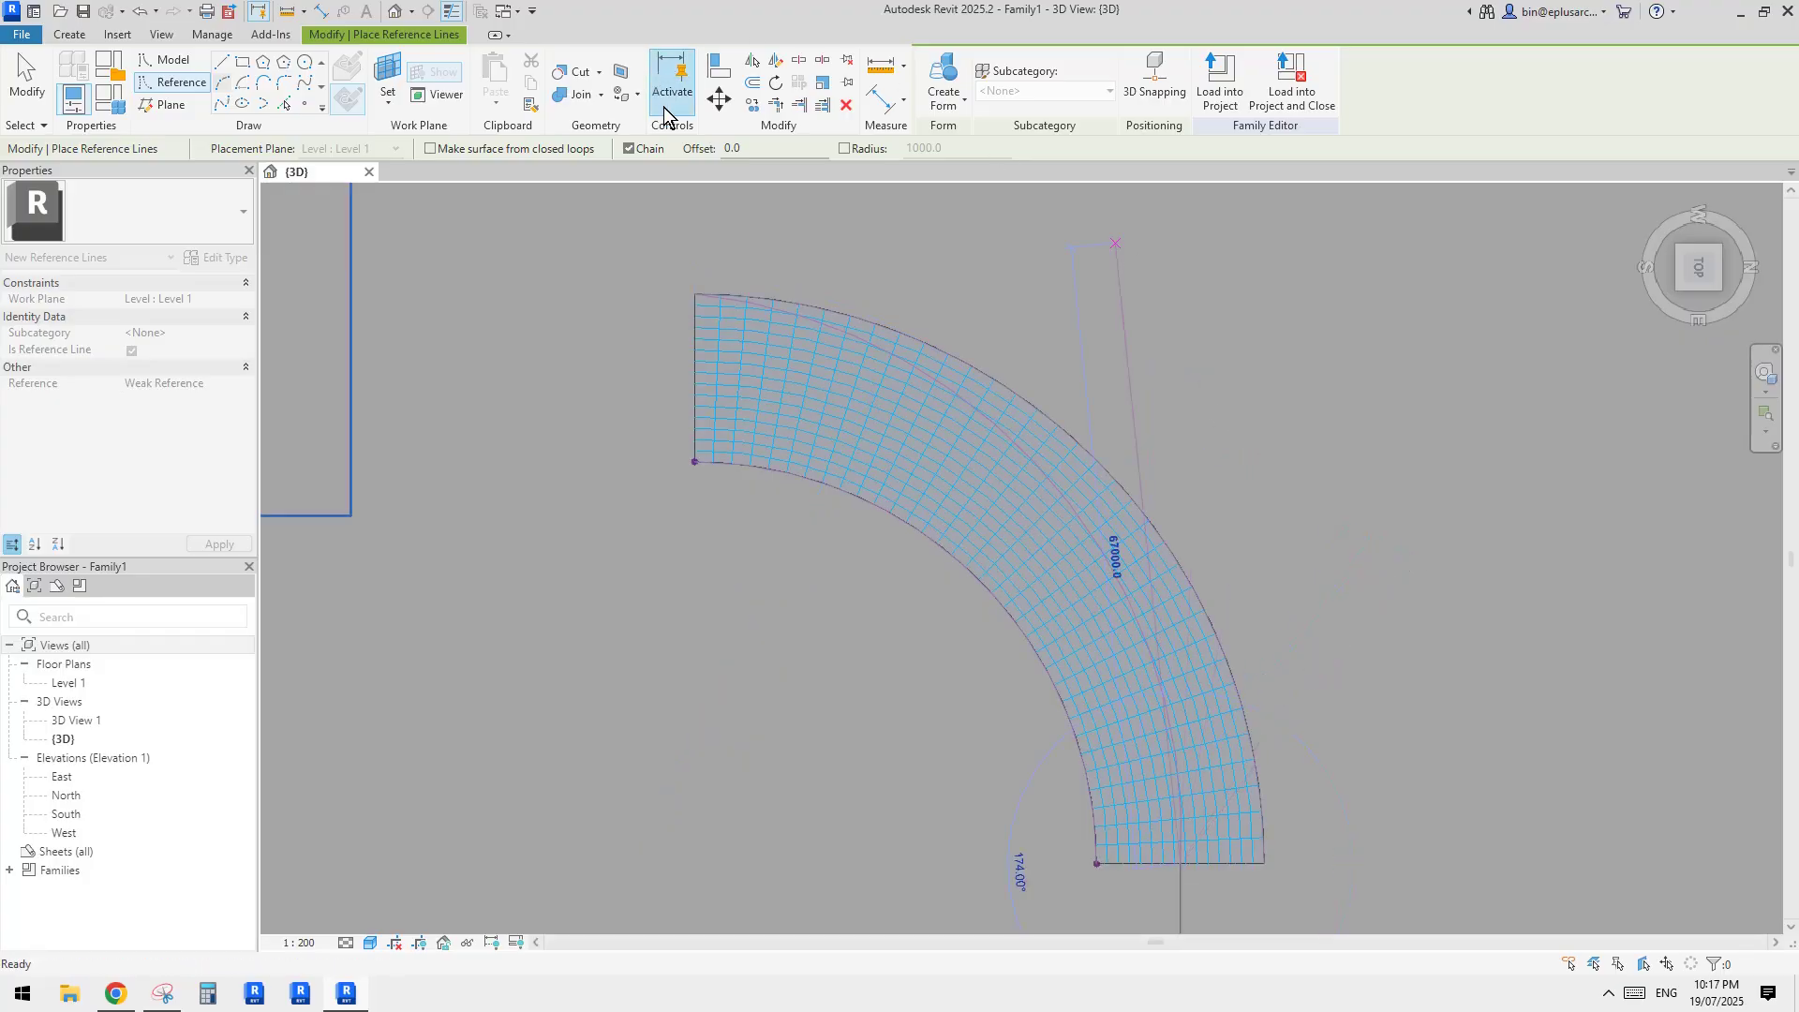
key("Escape")
- Close the gap between the two arcs with a 9000 reference line along the form's end edge
left_click(221, 61)
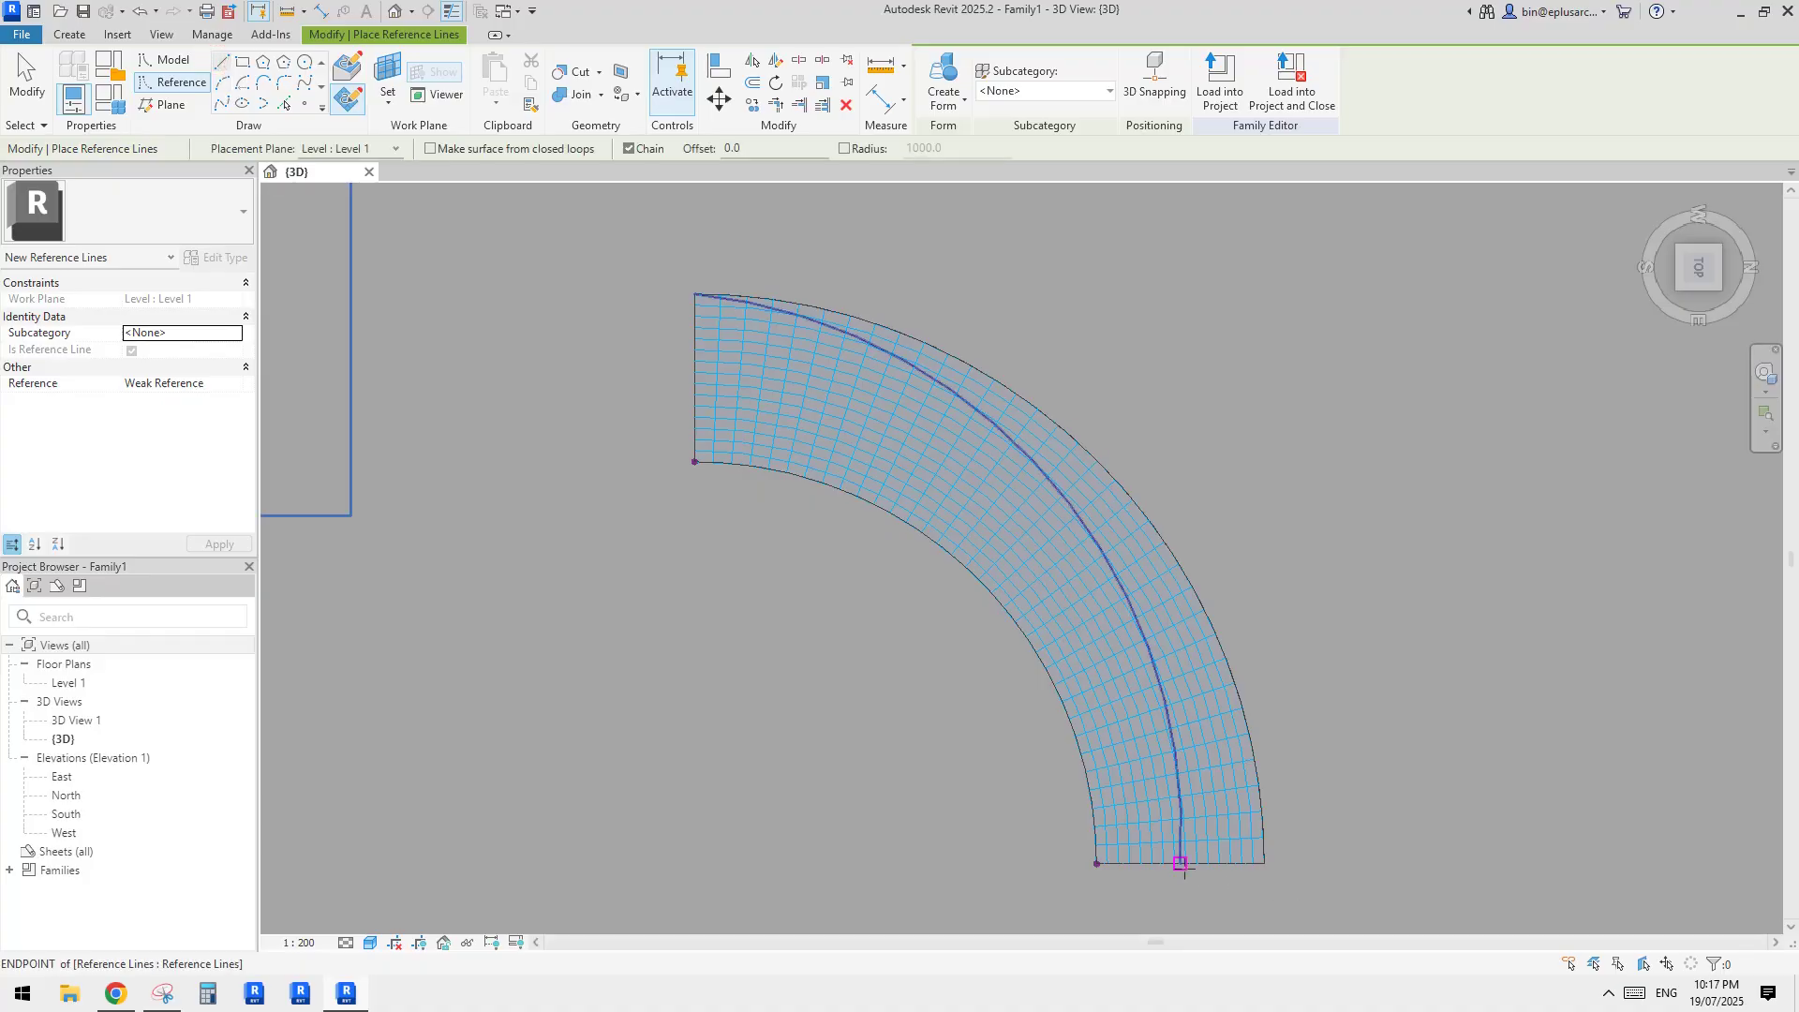
left_click(1179, 863)
left_click(1256, 864)
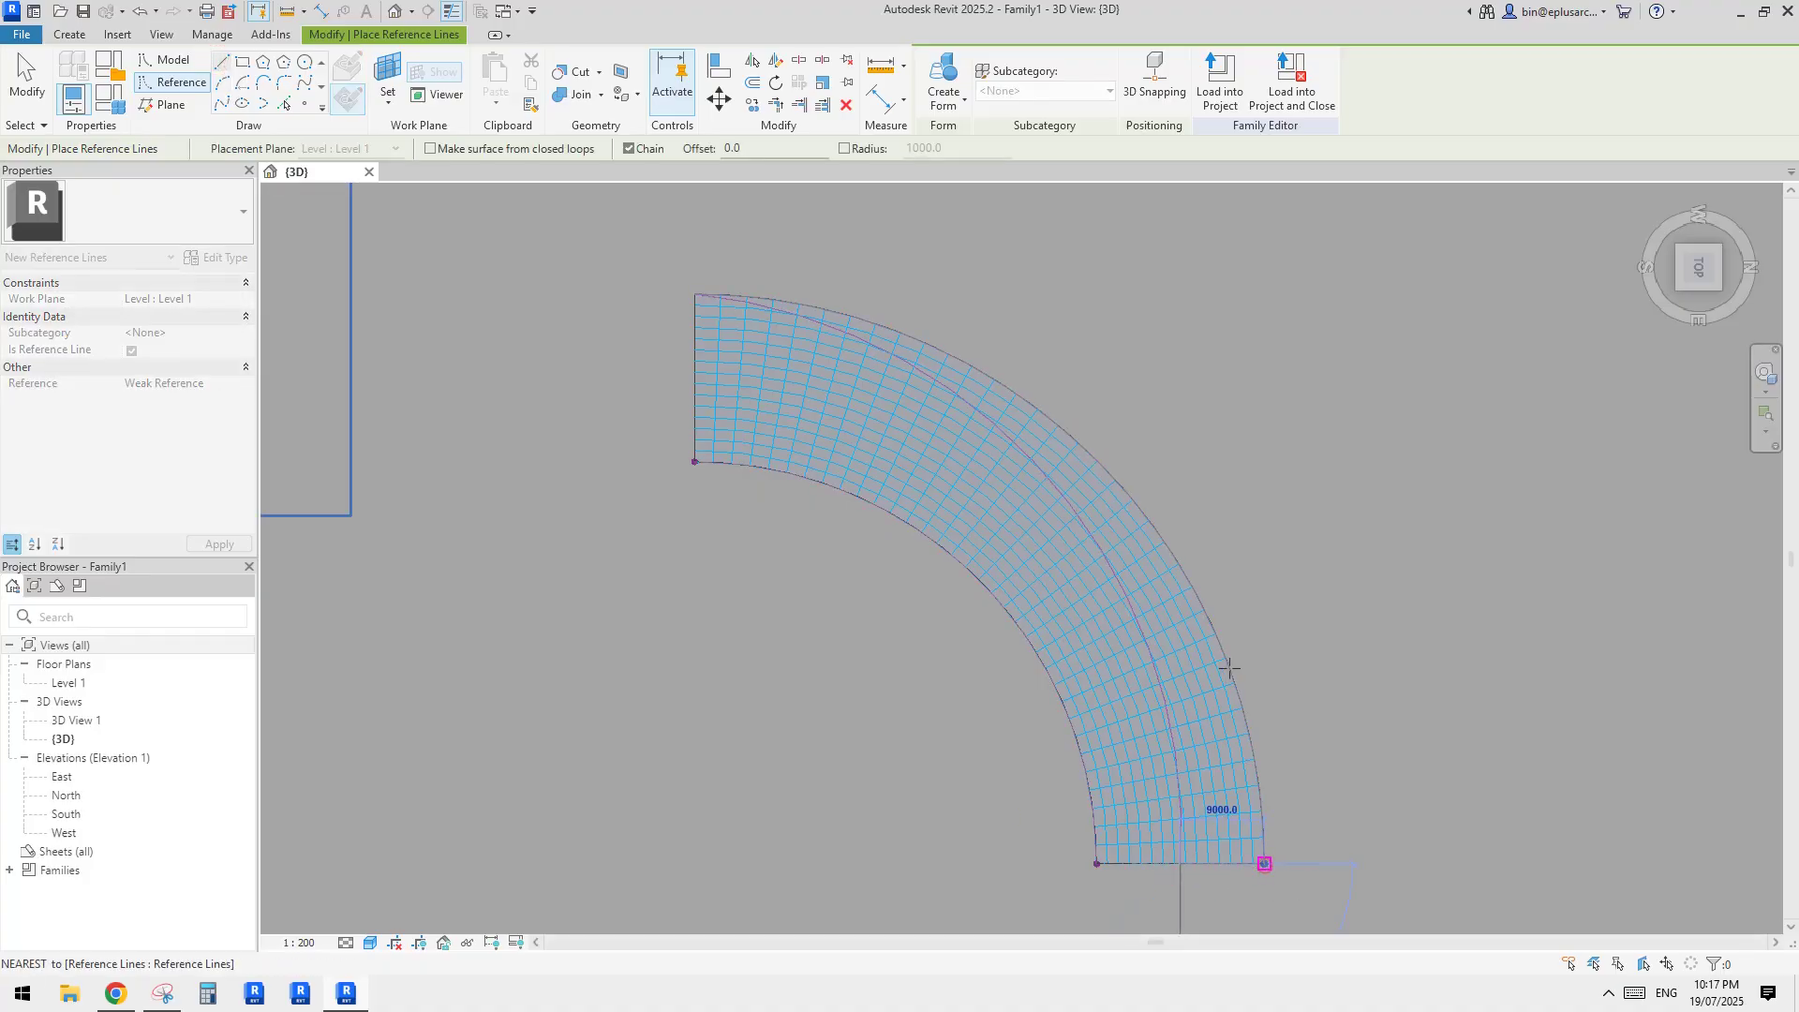
key("Escape")
key("Escape")
- Create a void form from the closed loop of two reference arcs and the short end line
left_click(1239, 718)
middle_click_drag(1239, 718, 1269, 496, "shift")
left_click(944, 84)
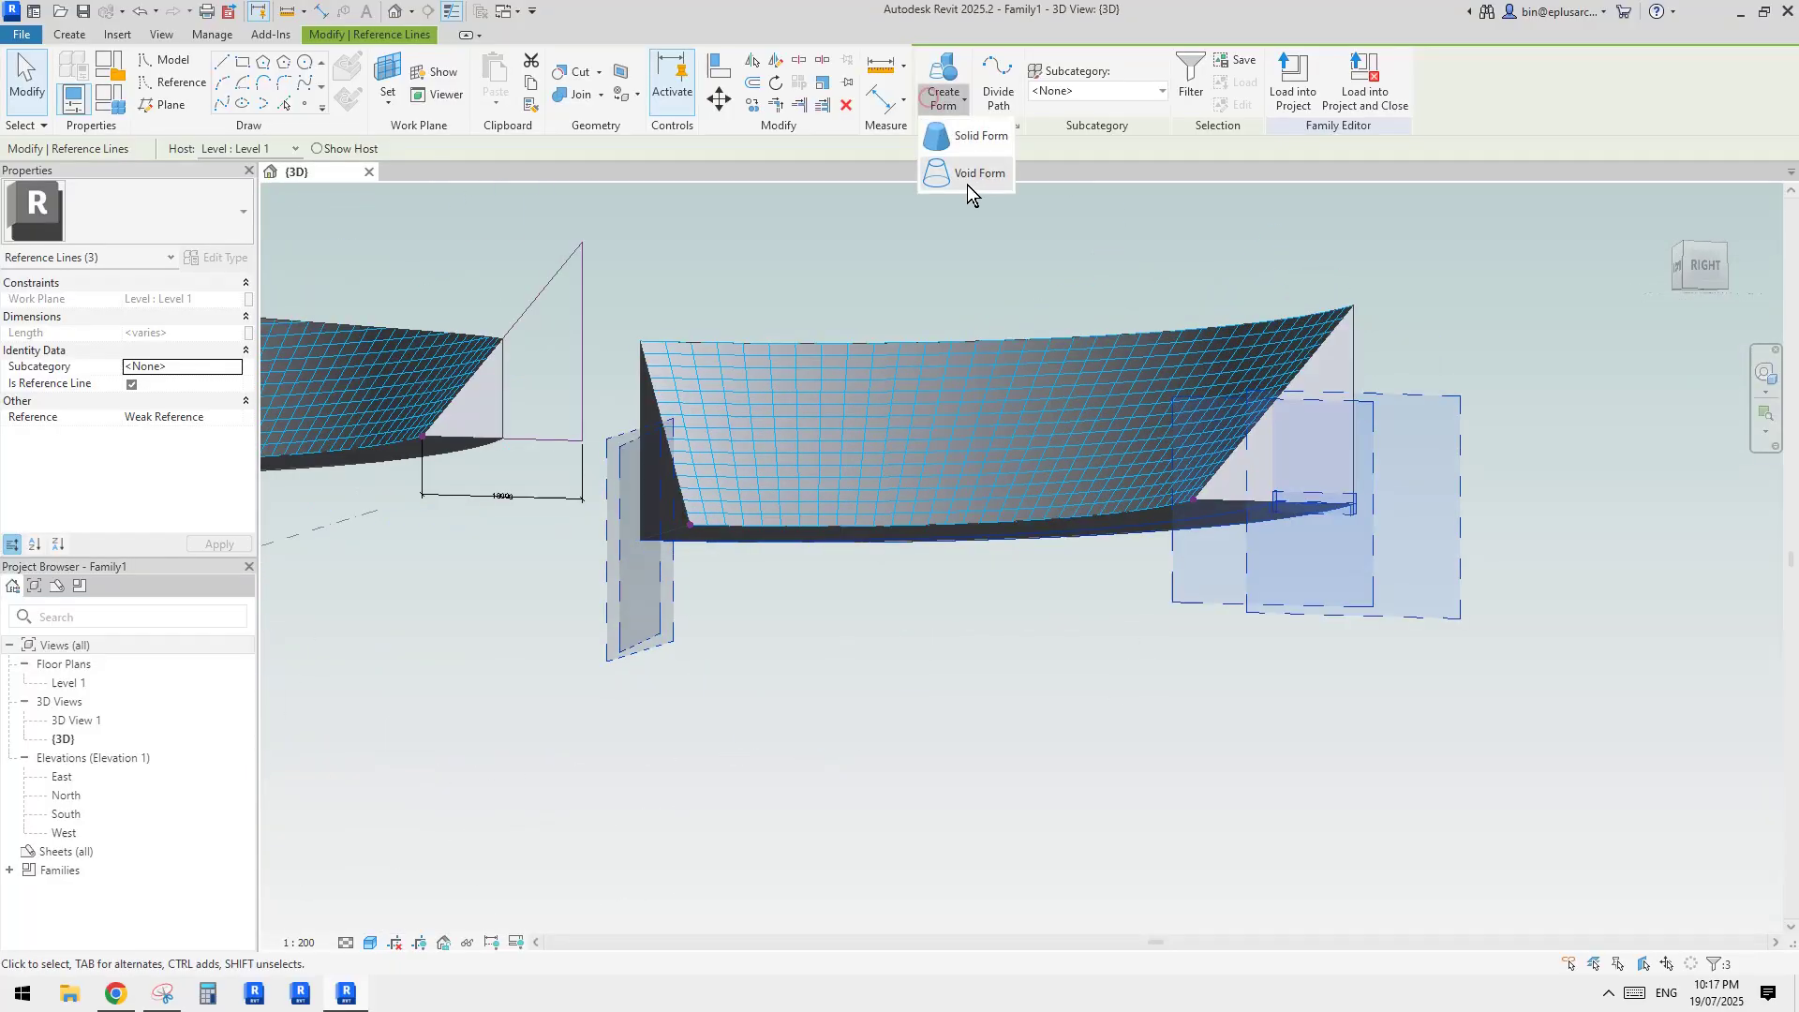
left_click(965, 176)
middle_click_drag(1454, 323, 1306, 522, "shift")
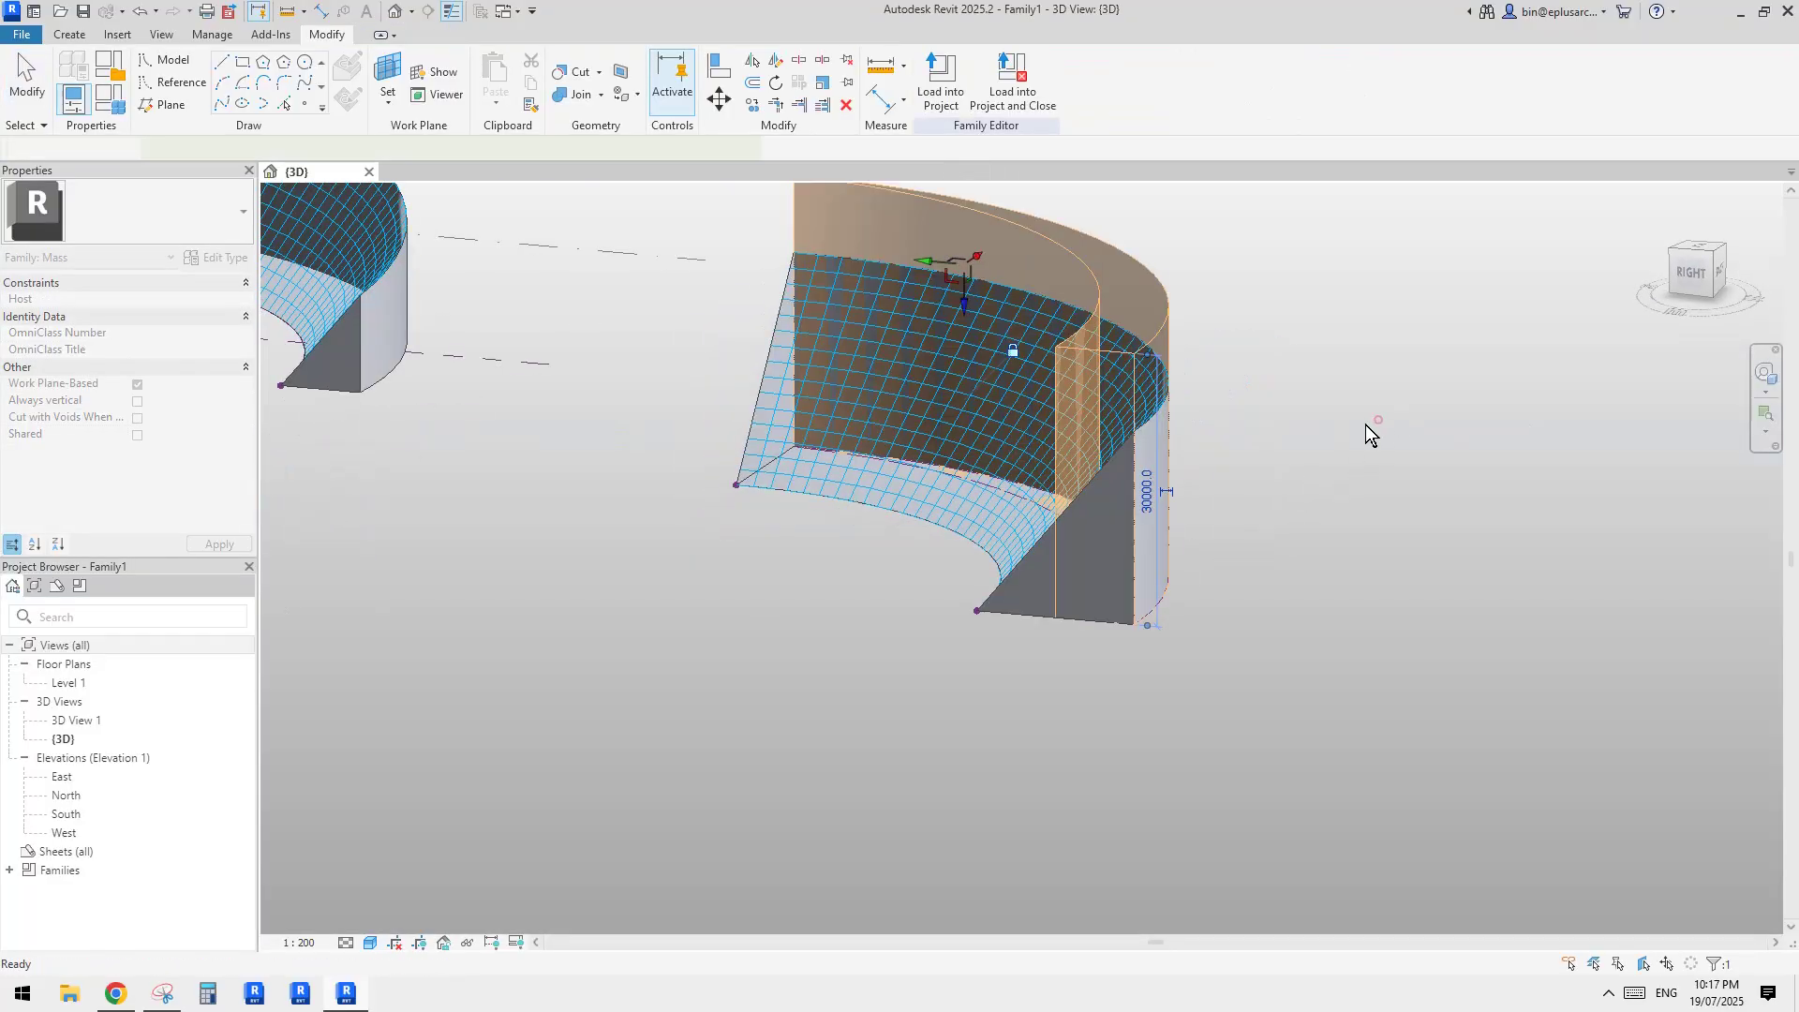
left_click(1378, 419)
- Delete the divided surface on the enlarged form's sloping face
middle_click_drag(1253, 456, 1430, 384)
left_click(1430, 384)
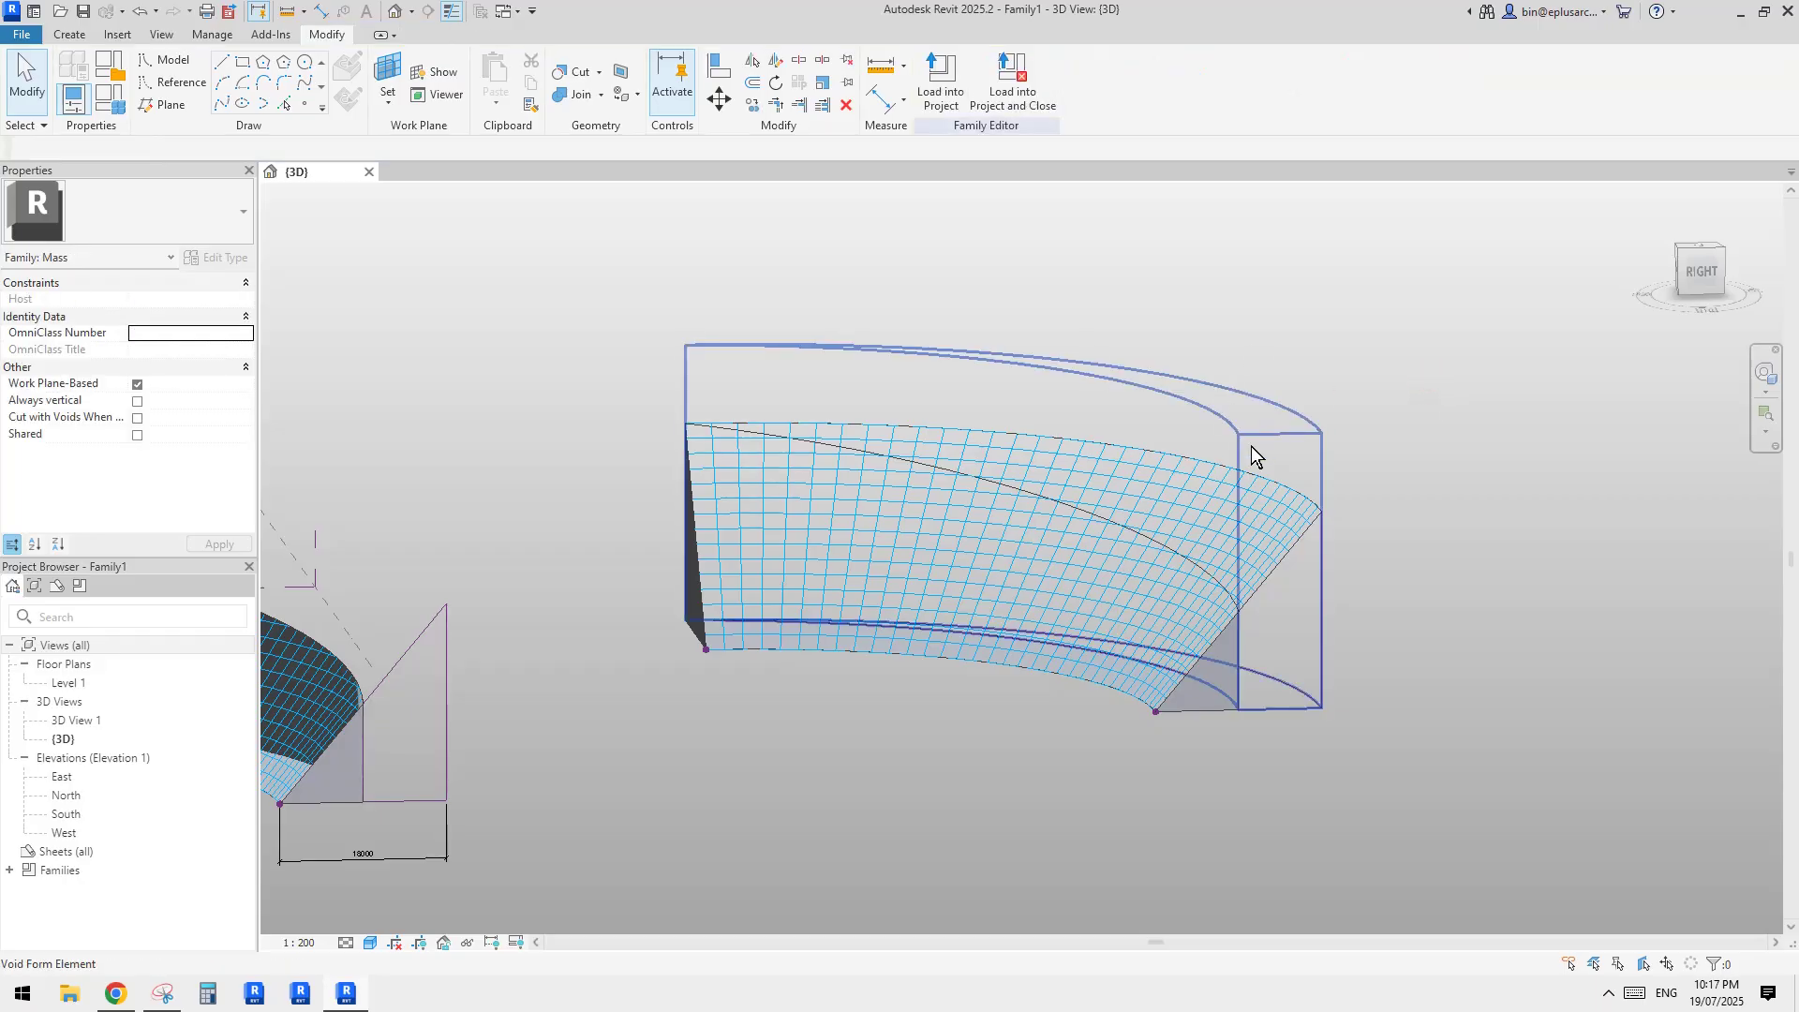
left_click(1273, 423)
middle_click_drag(1273, 423, 1500, 671, "shift")
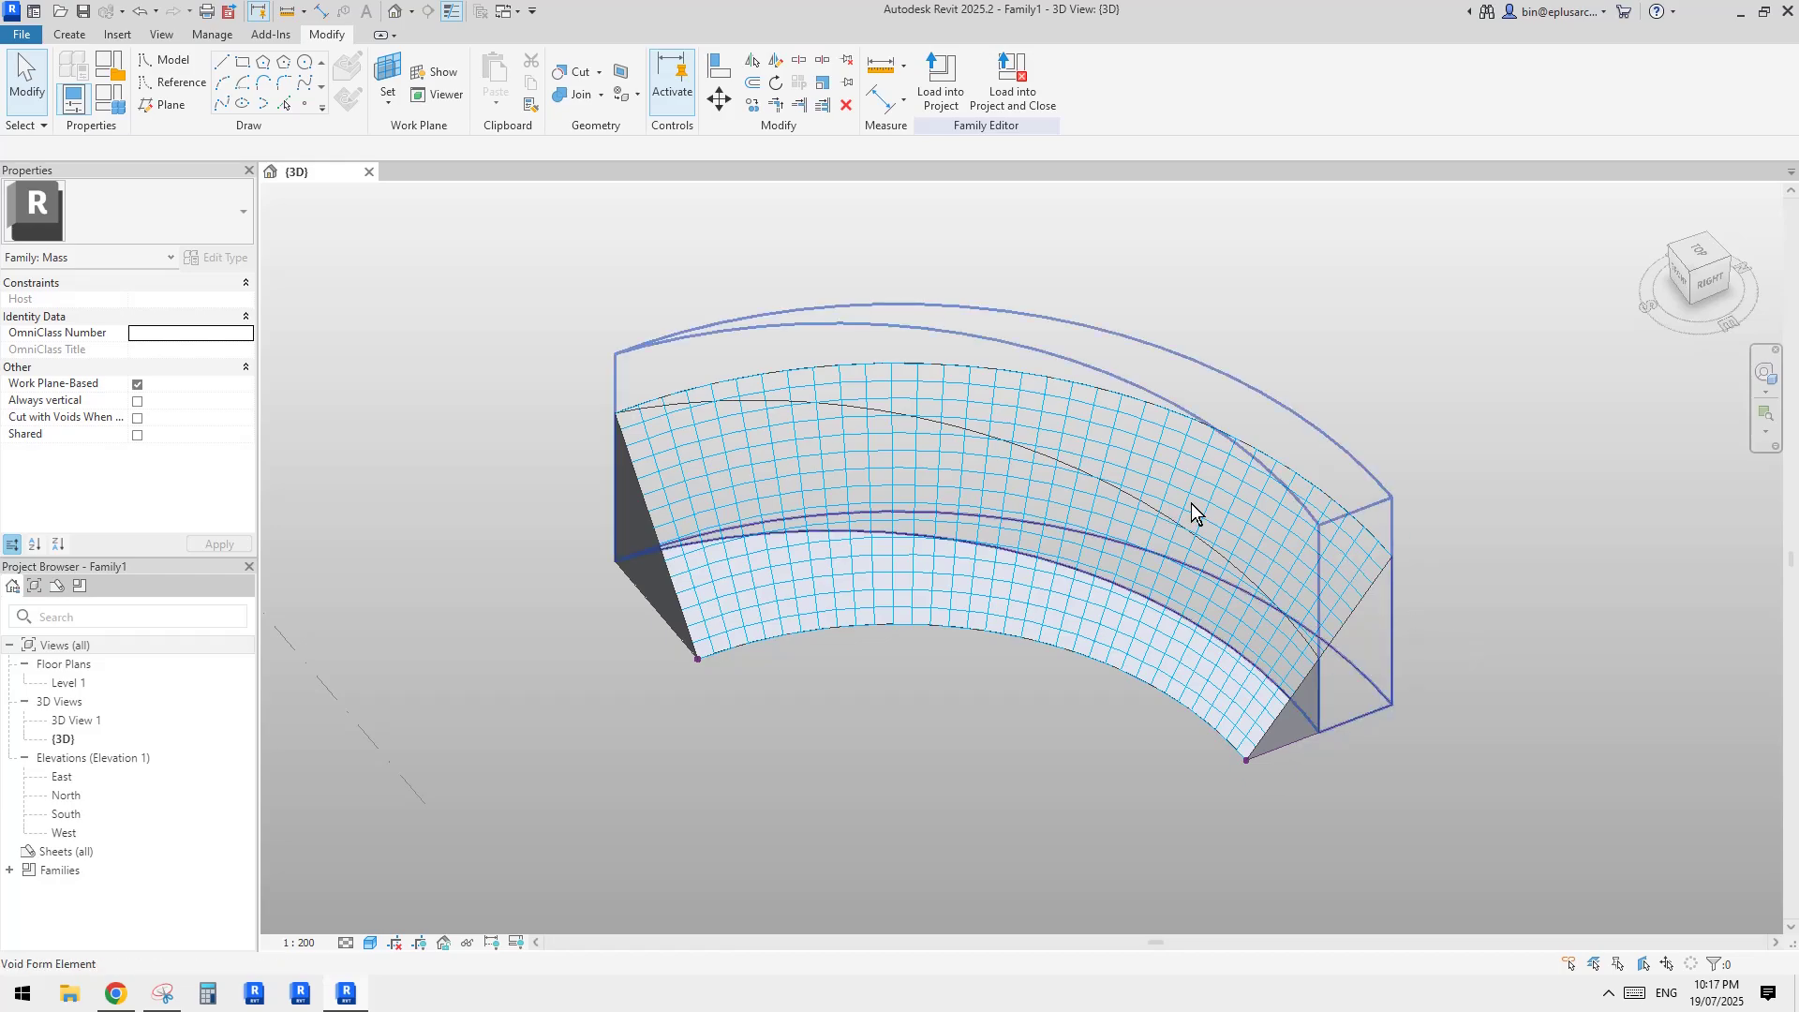
middle_click_drag(1192, 513, 1217, 615, "shift")
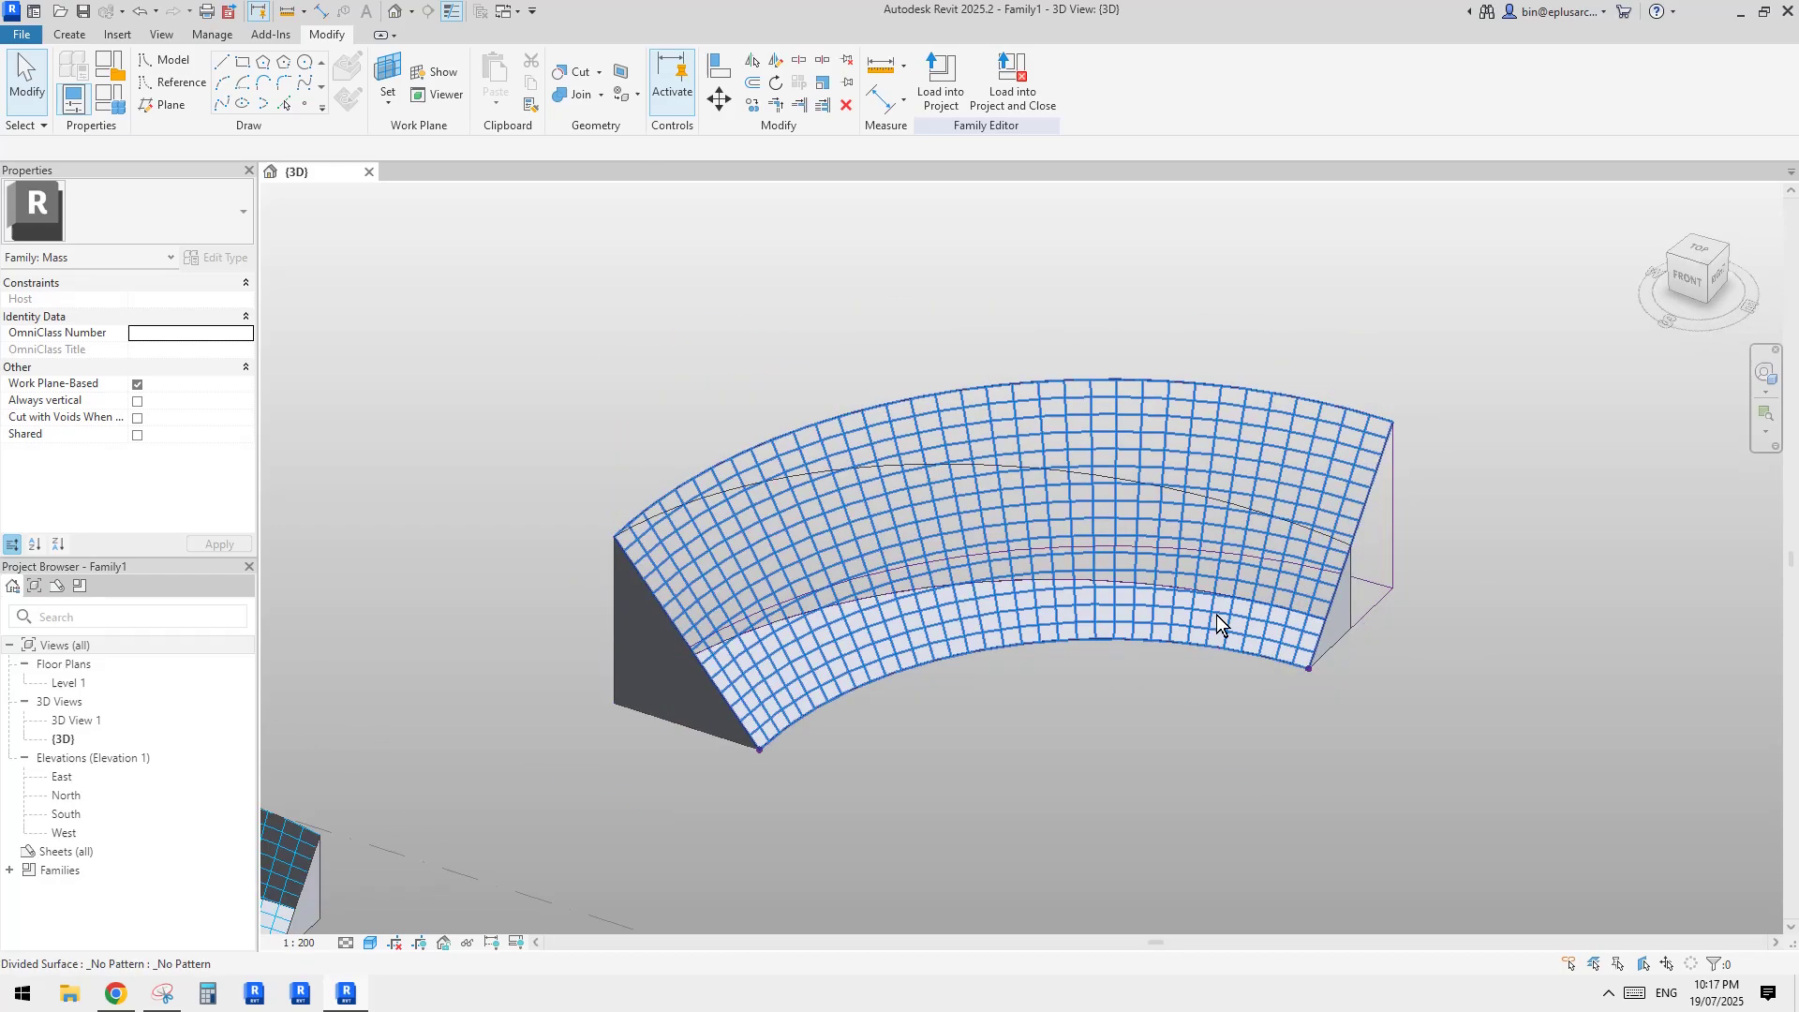
left_click(1218, 614)
key("Delete")
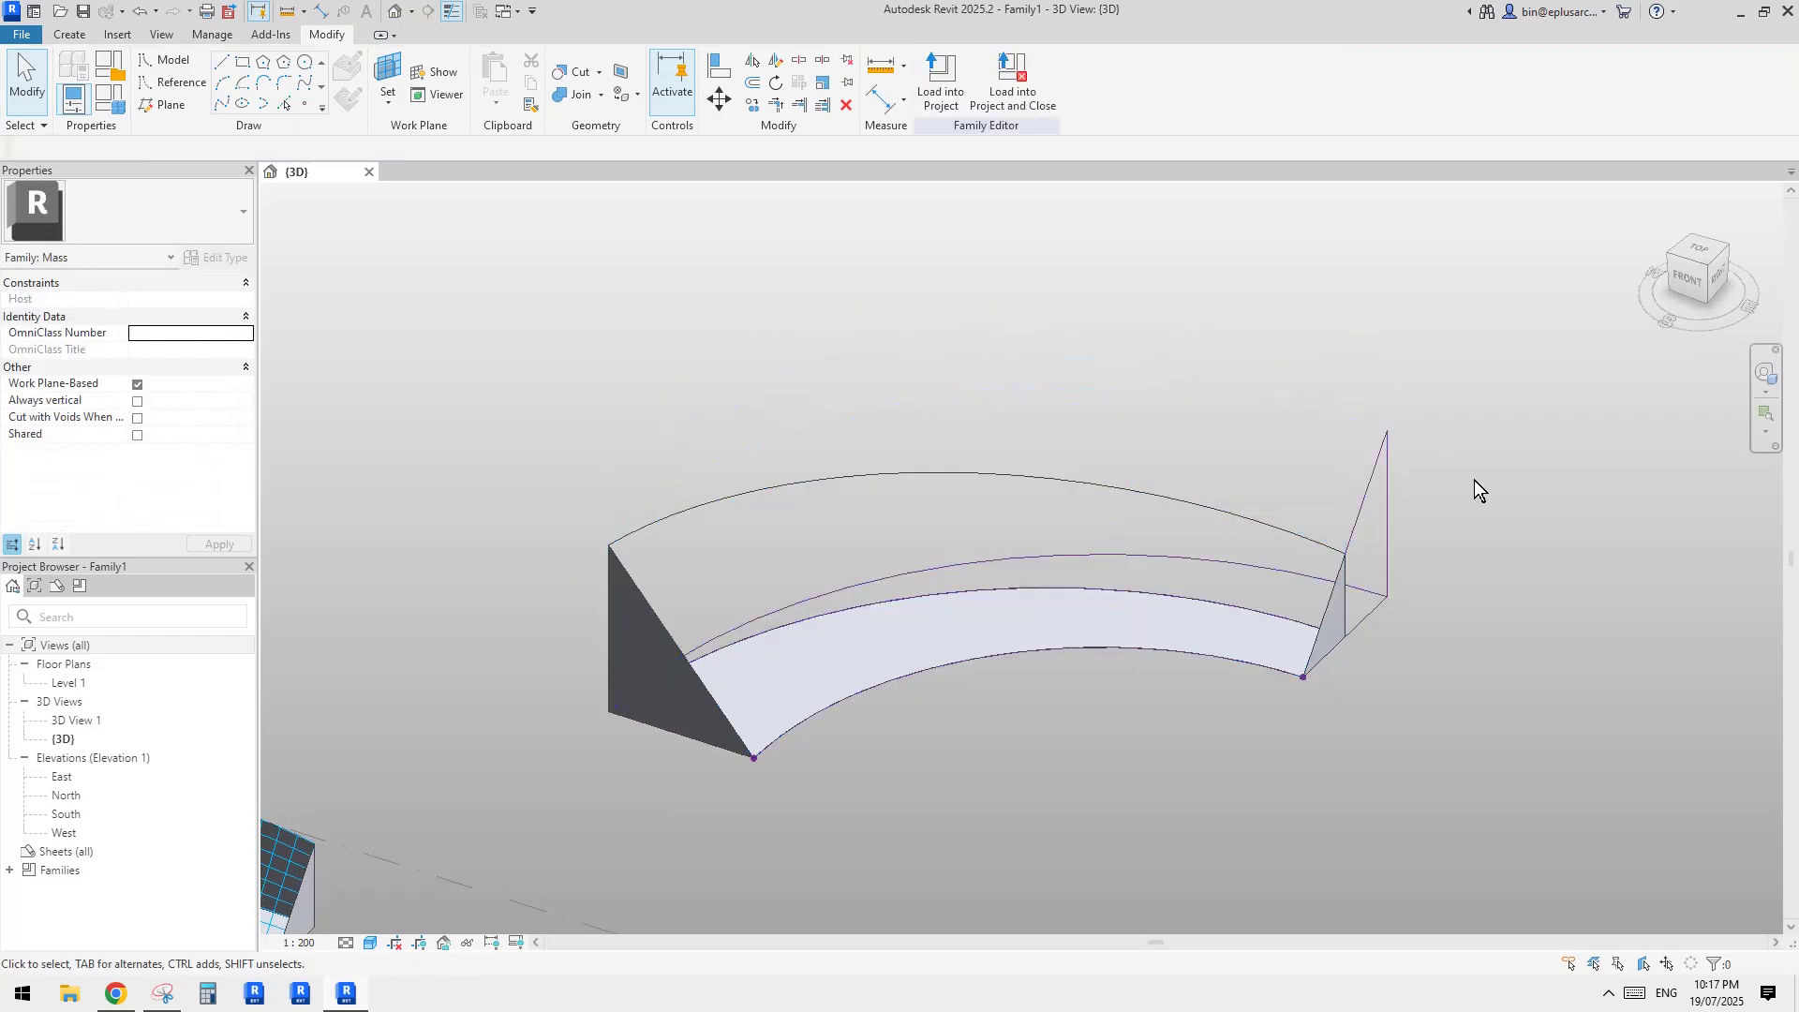
- Delete the void form from the enlarged sweep
middle_click_drag(1520, 554, 1296, 702, "shift")
left_click(1144, 682)
key("Escape")
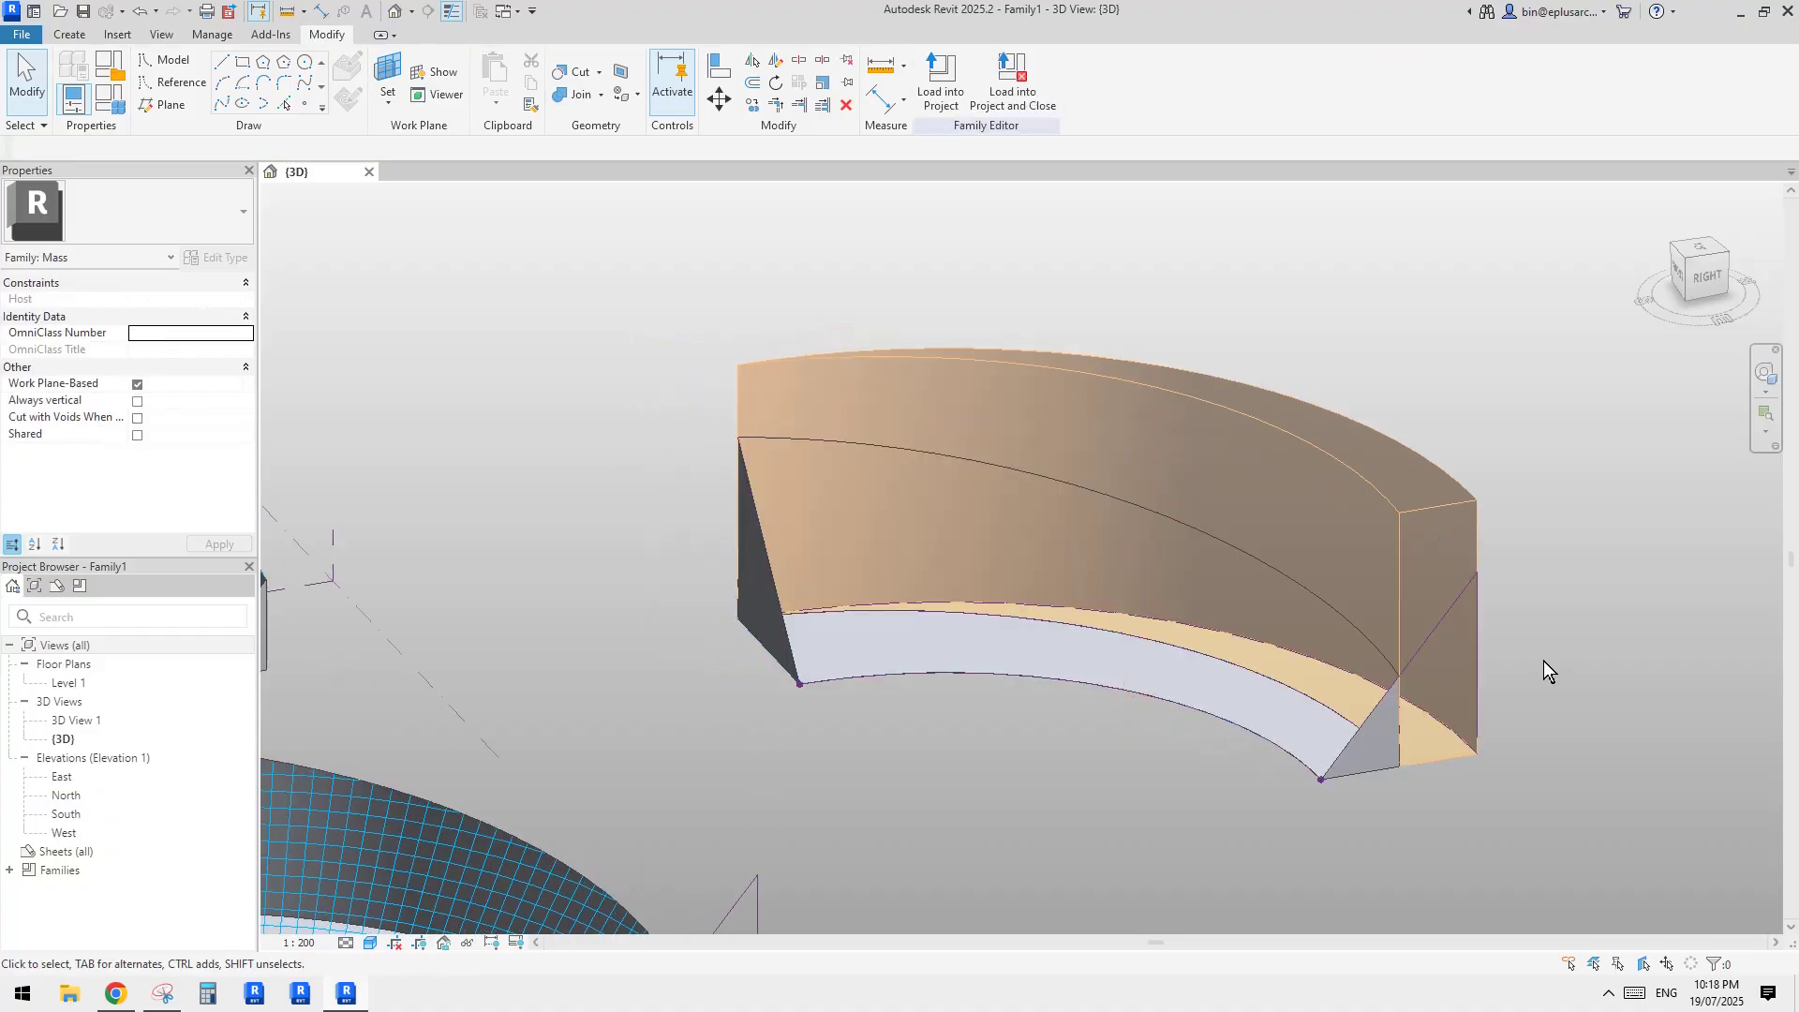
left_click(1420, 530)
key("Delete")
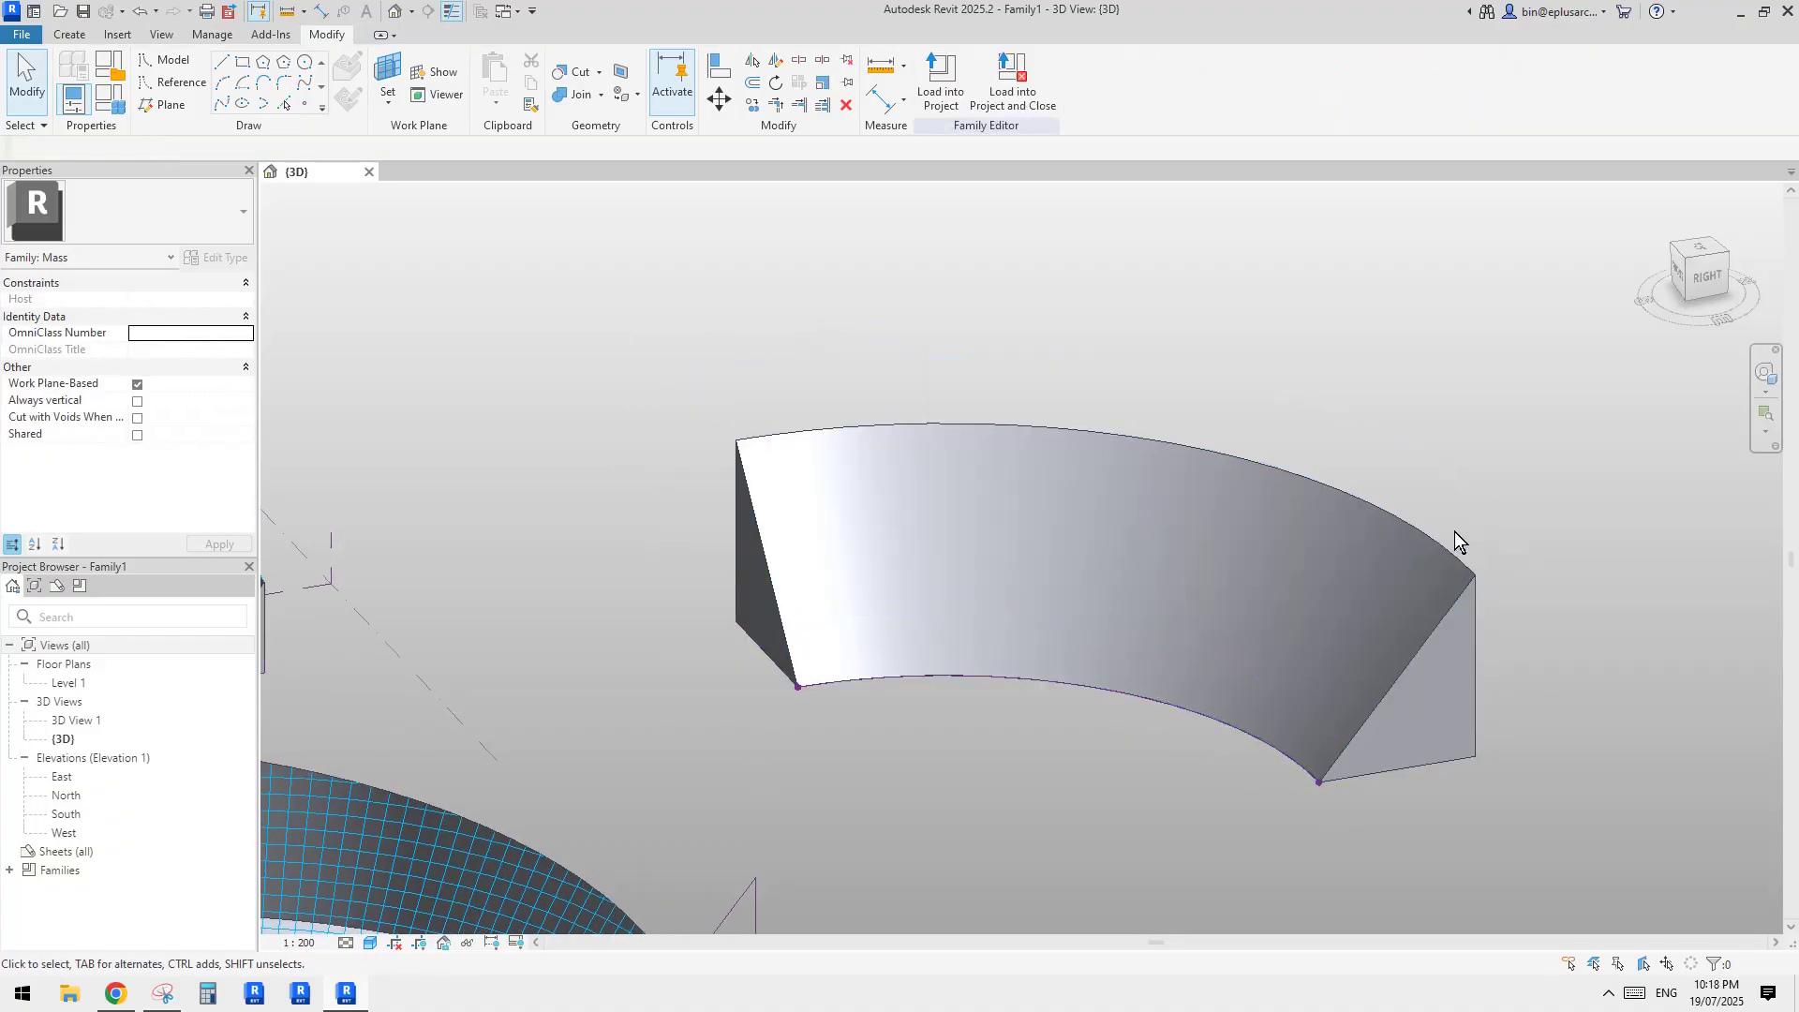
key("ctrl+z")
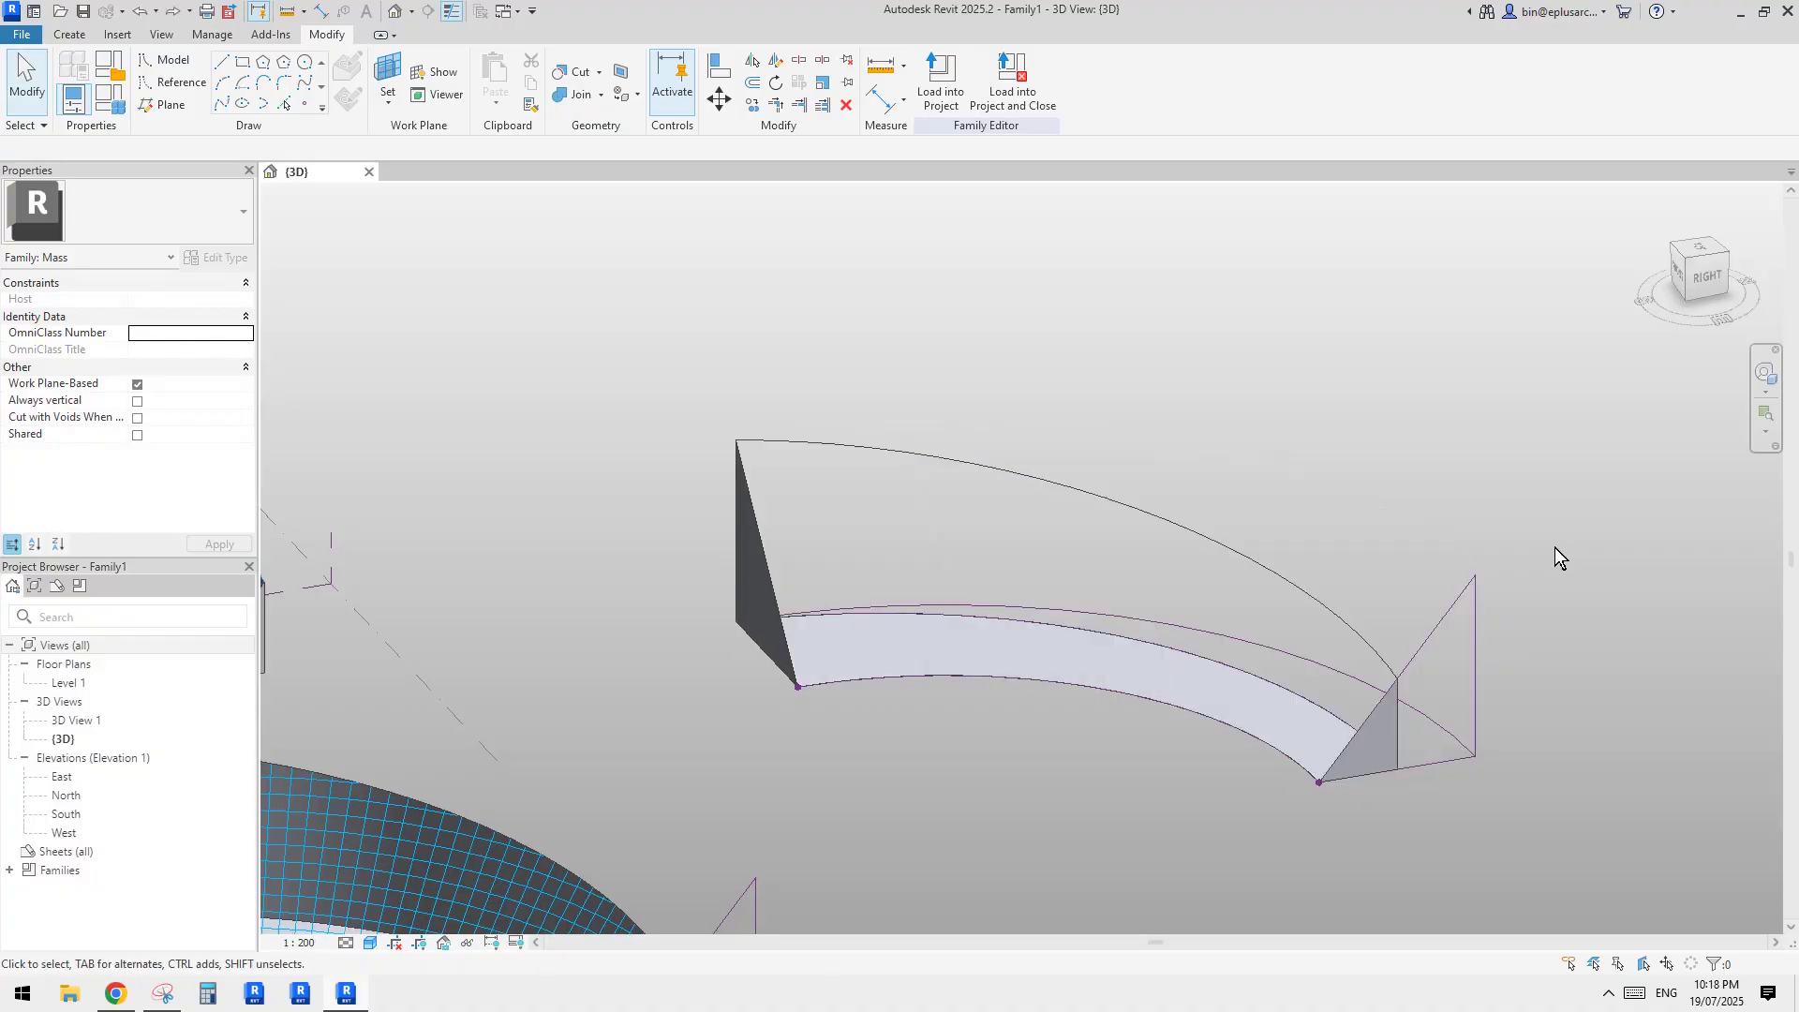
left_click(1461, 548)
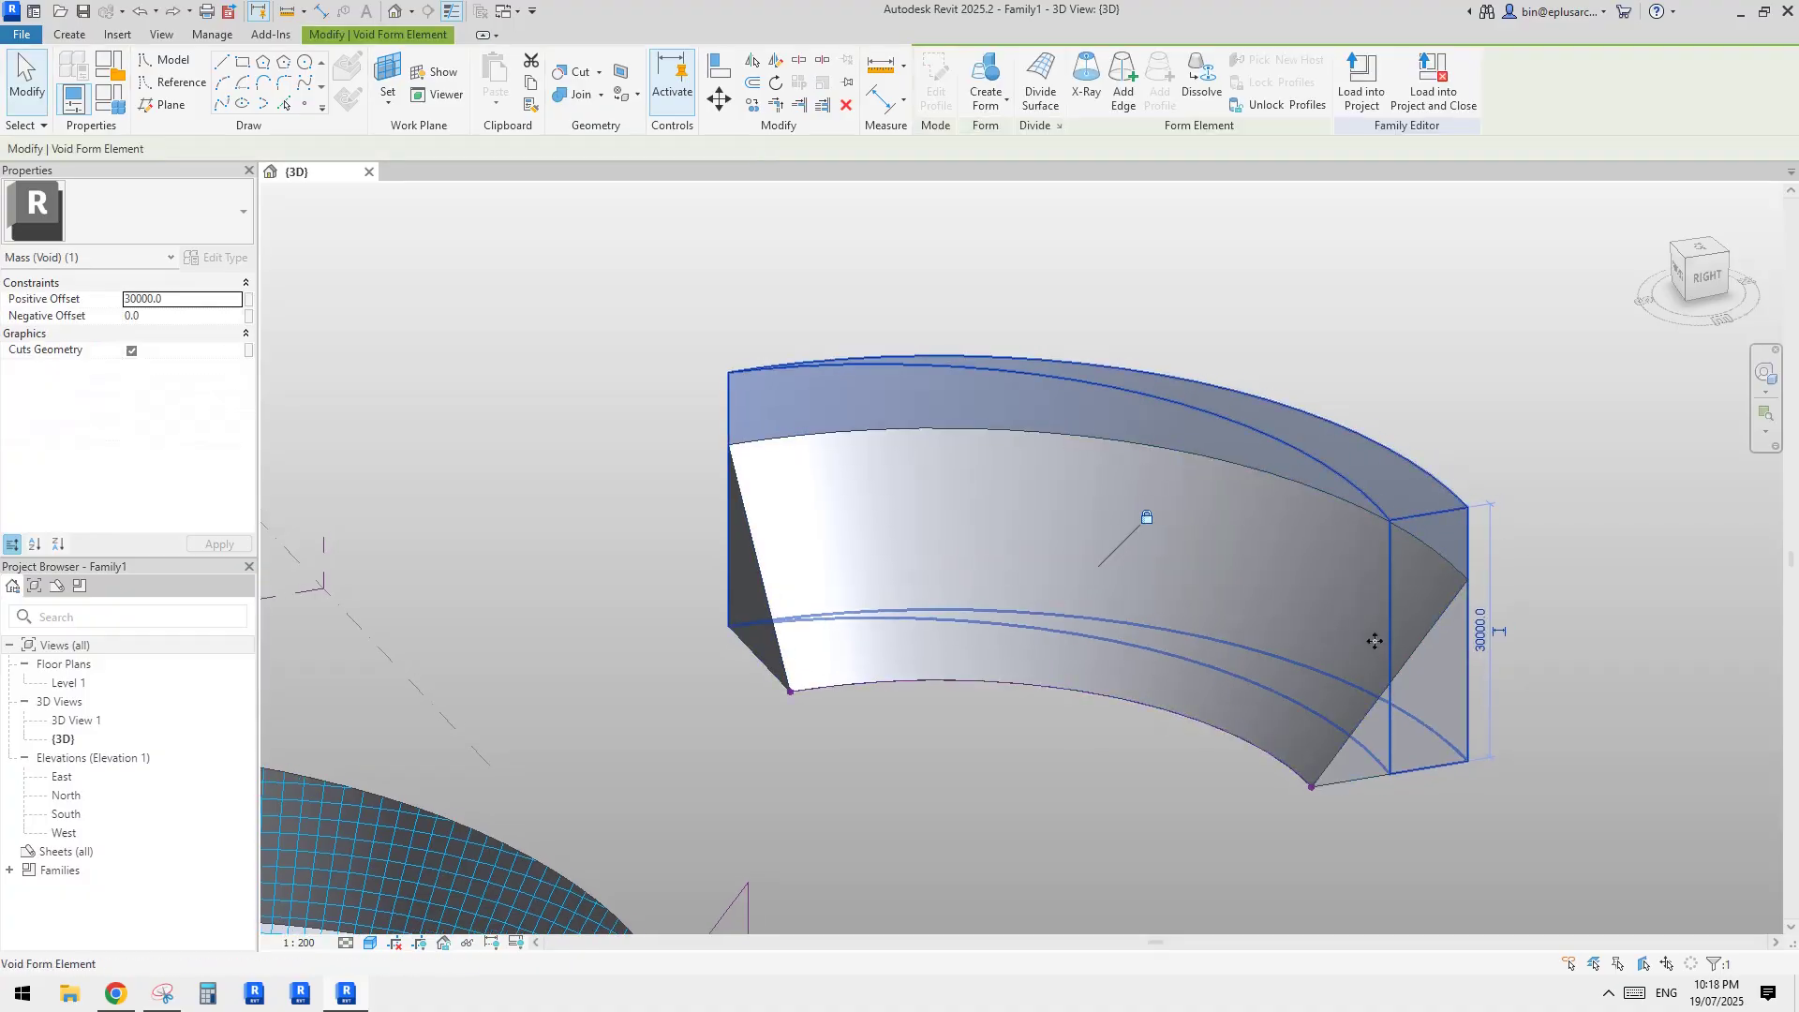
key("Delete")
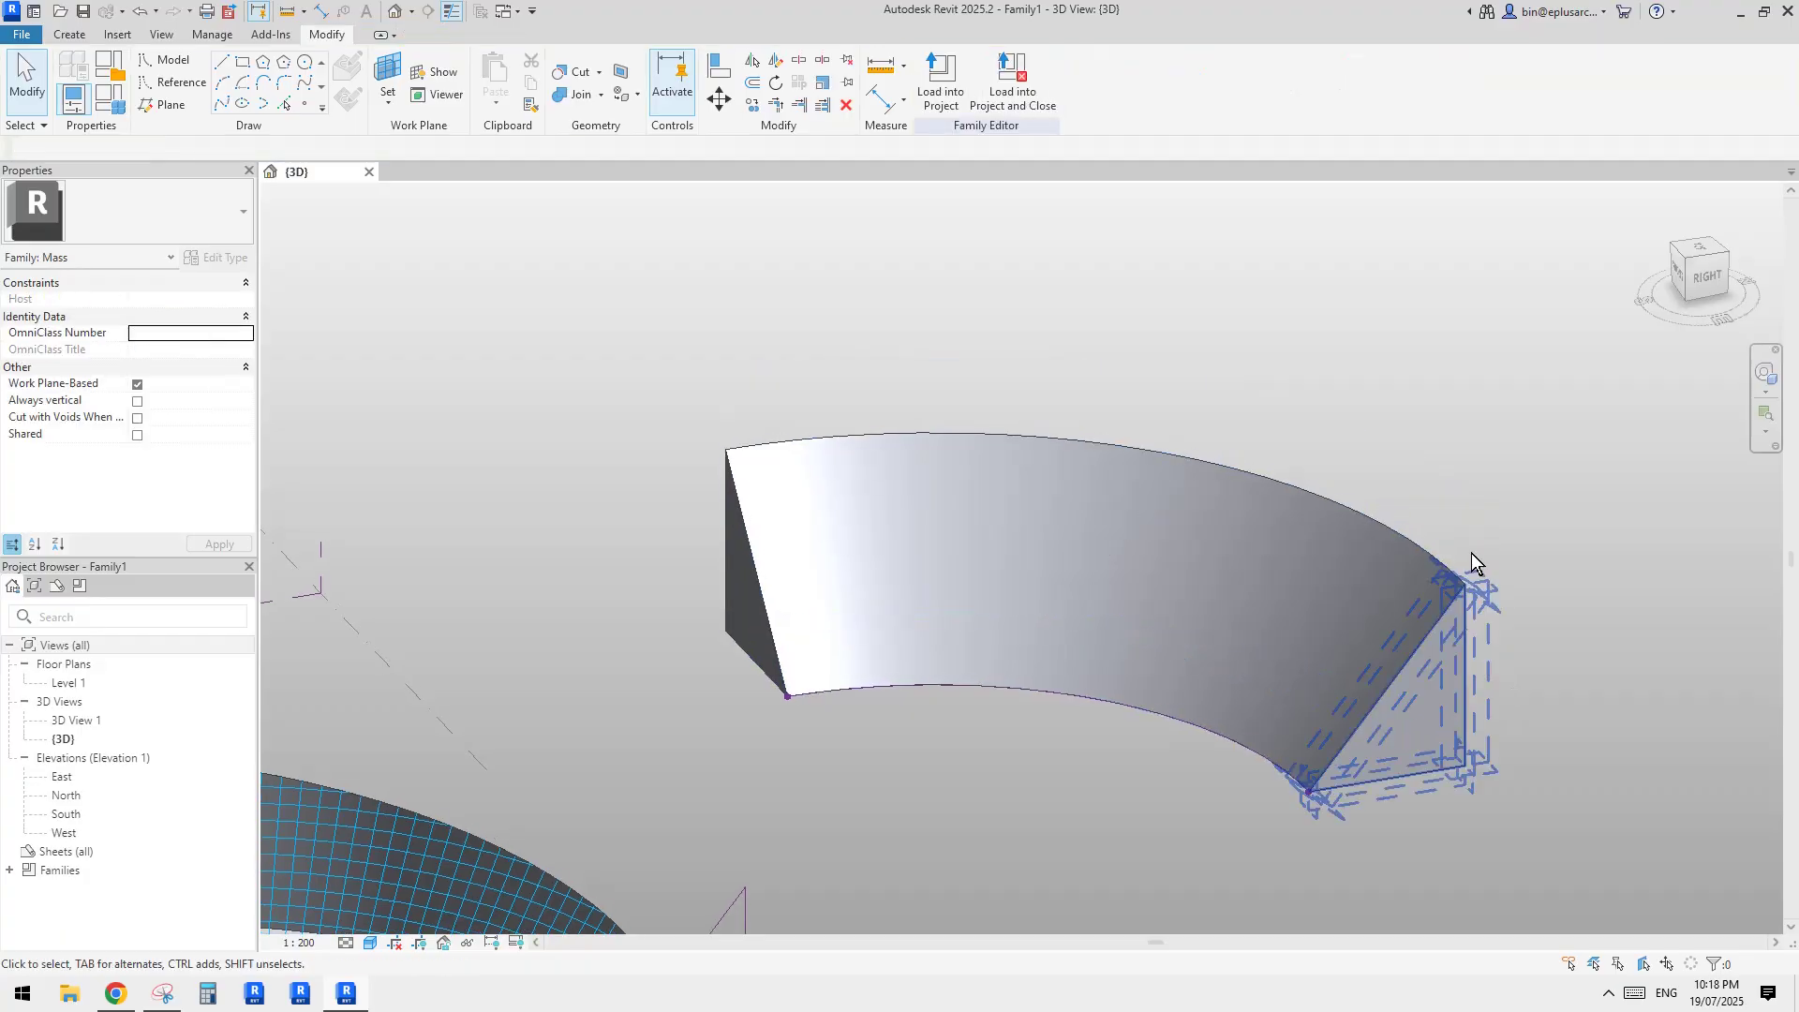
- Recreate the void form from the closed reference-line loop to cut the undivided sweep
left_click(1423, 806)
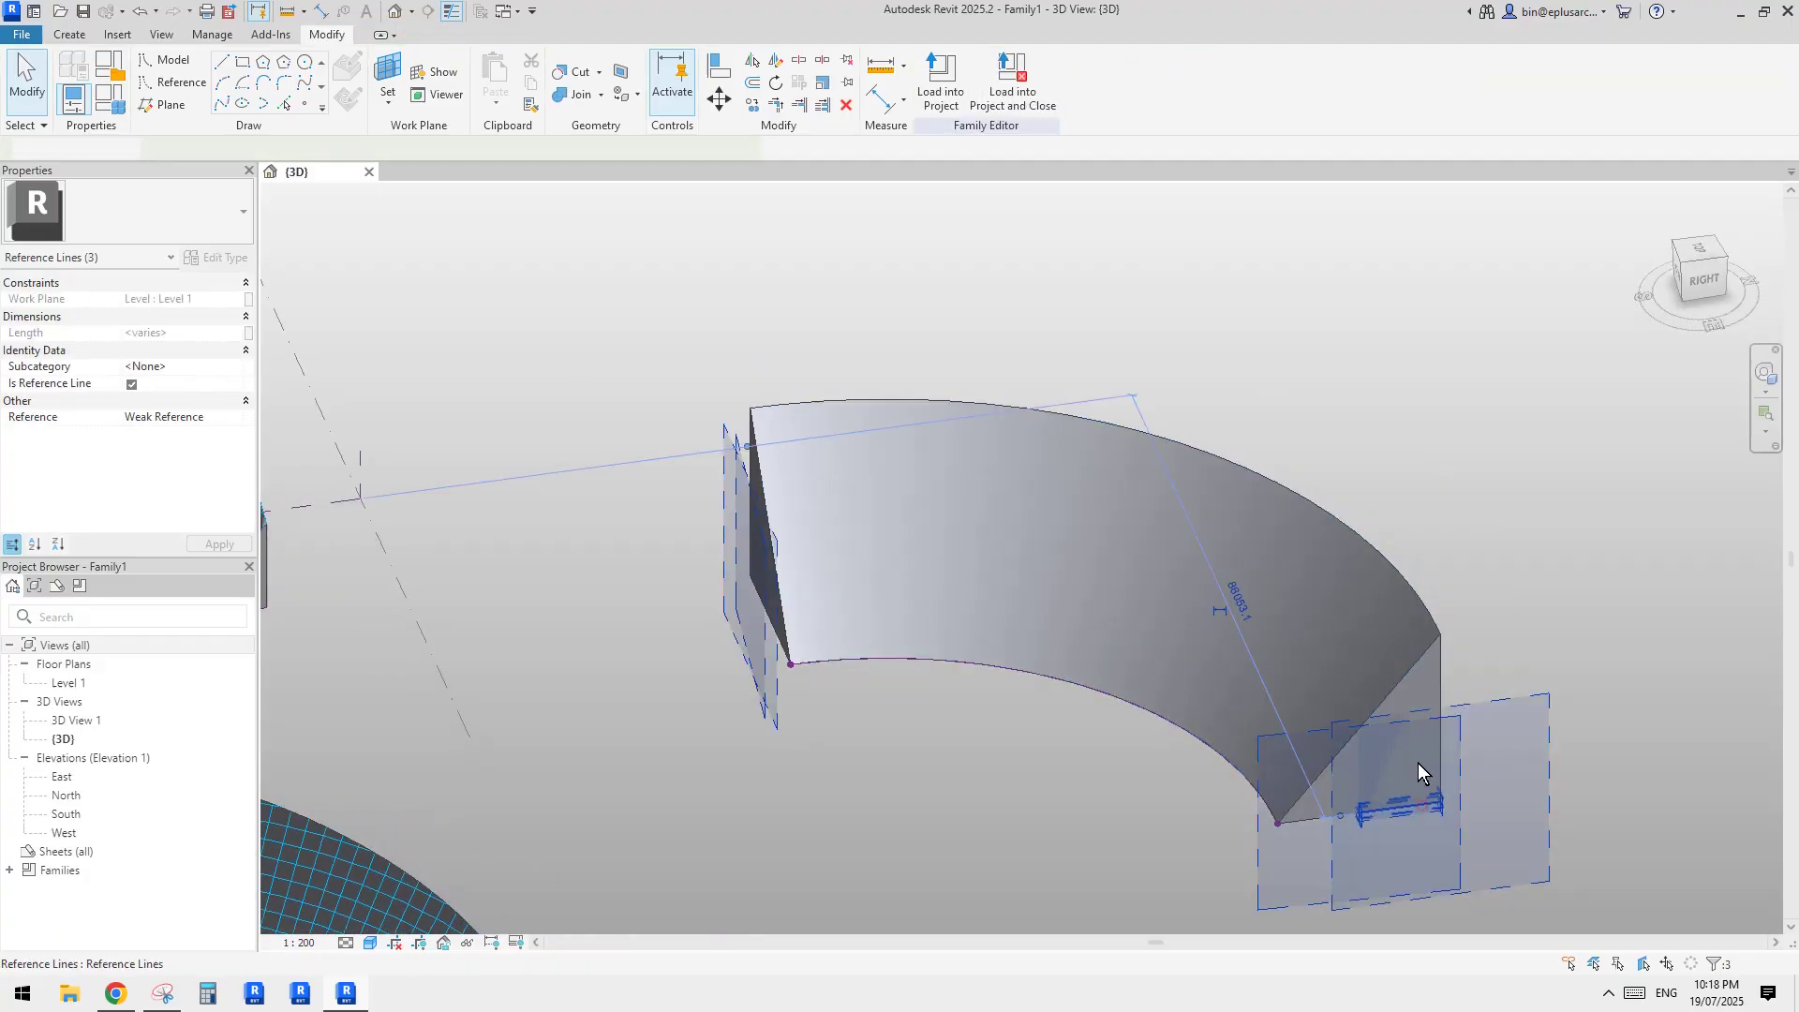
left_click(944, 105)
left_click(978, 174)
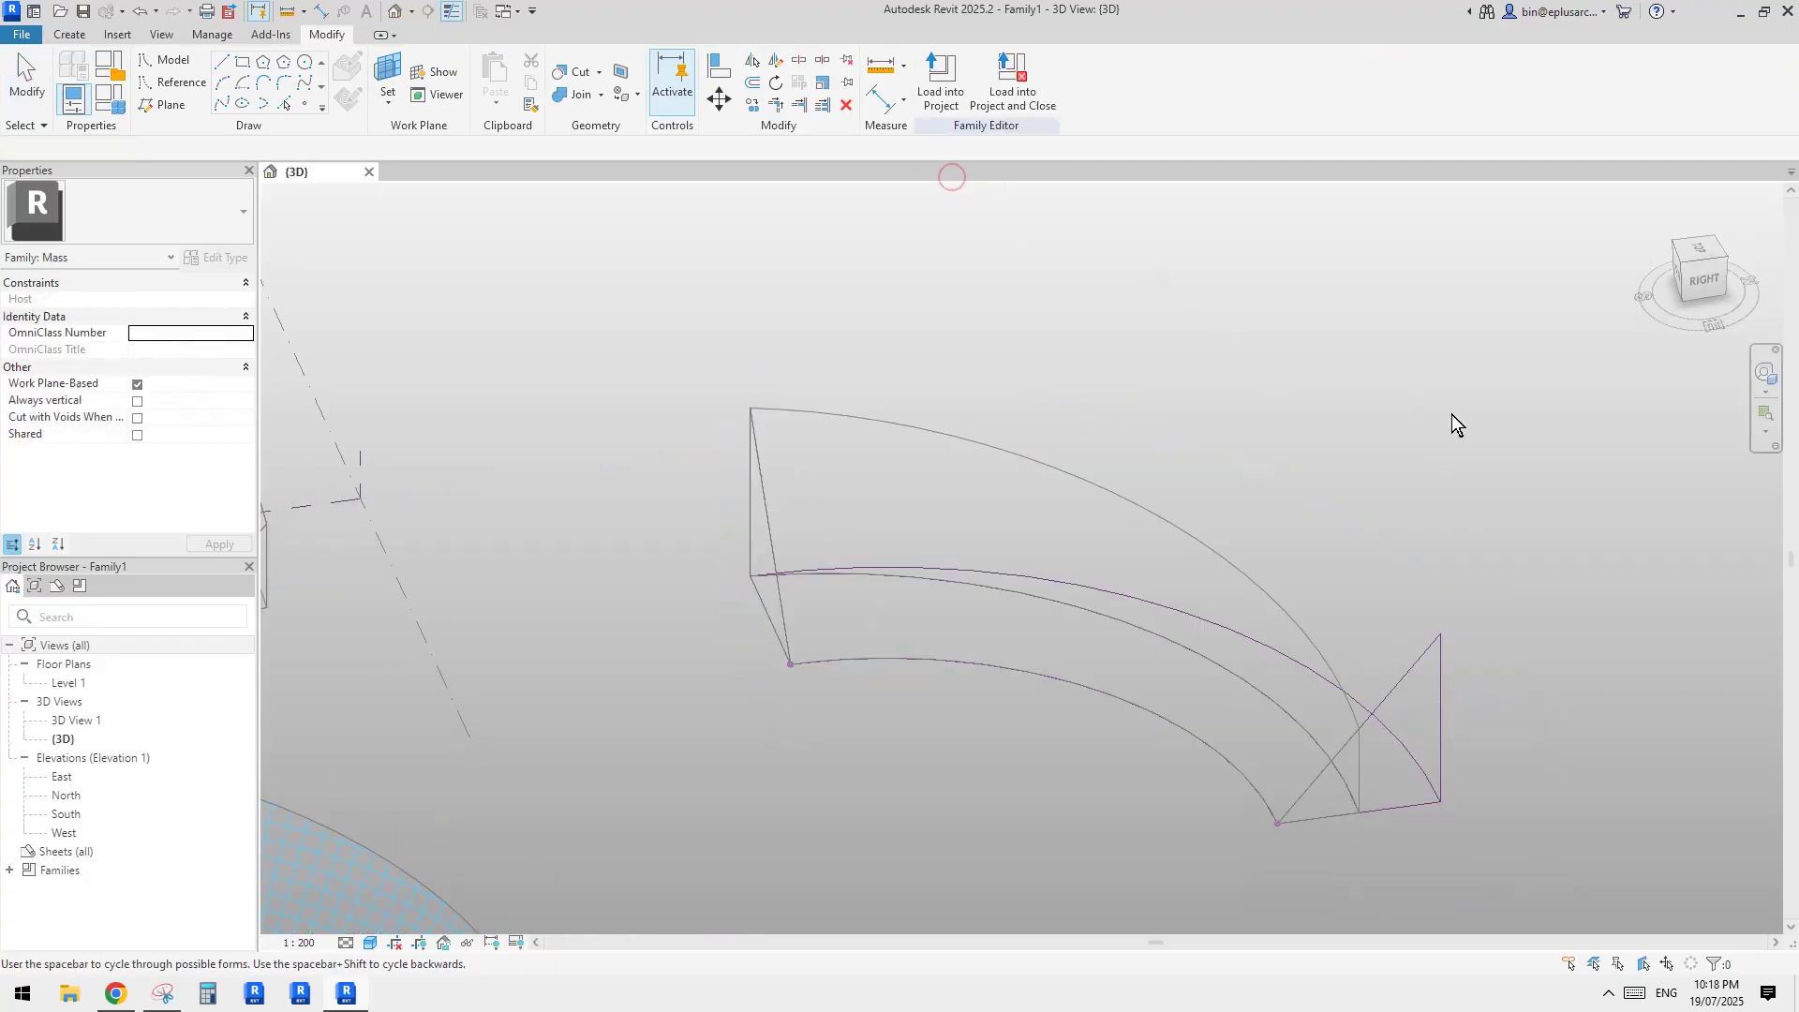
left_click(1546, 463)
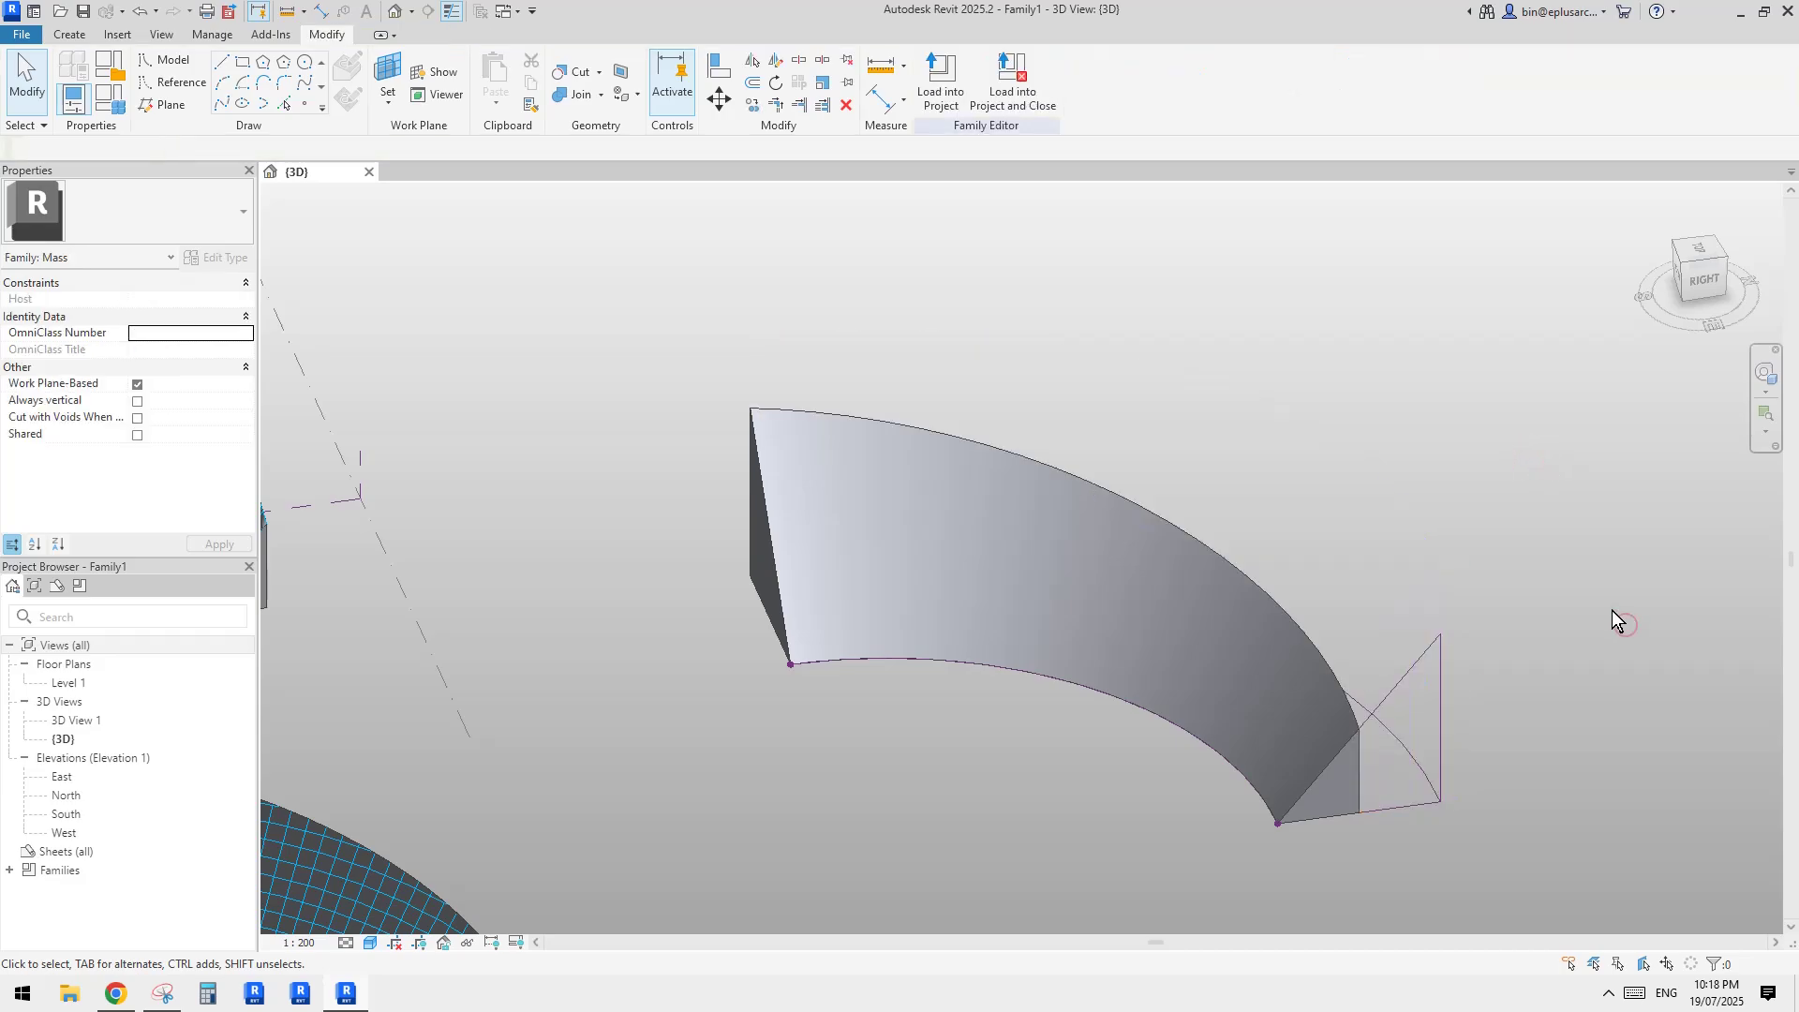
- Divide the void-cut sweep's sloping face into a surface grid
middle_click_drag(1612, 610, 930, 518, "shift")
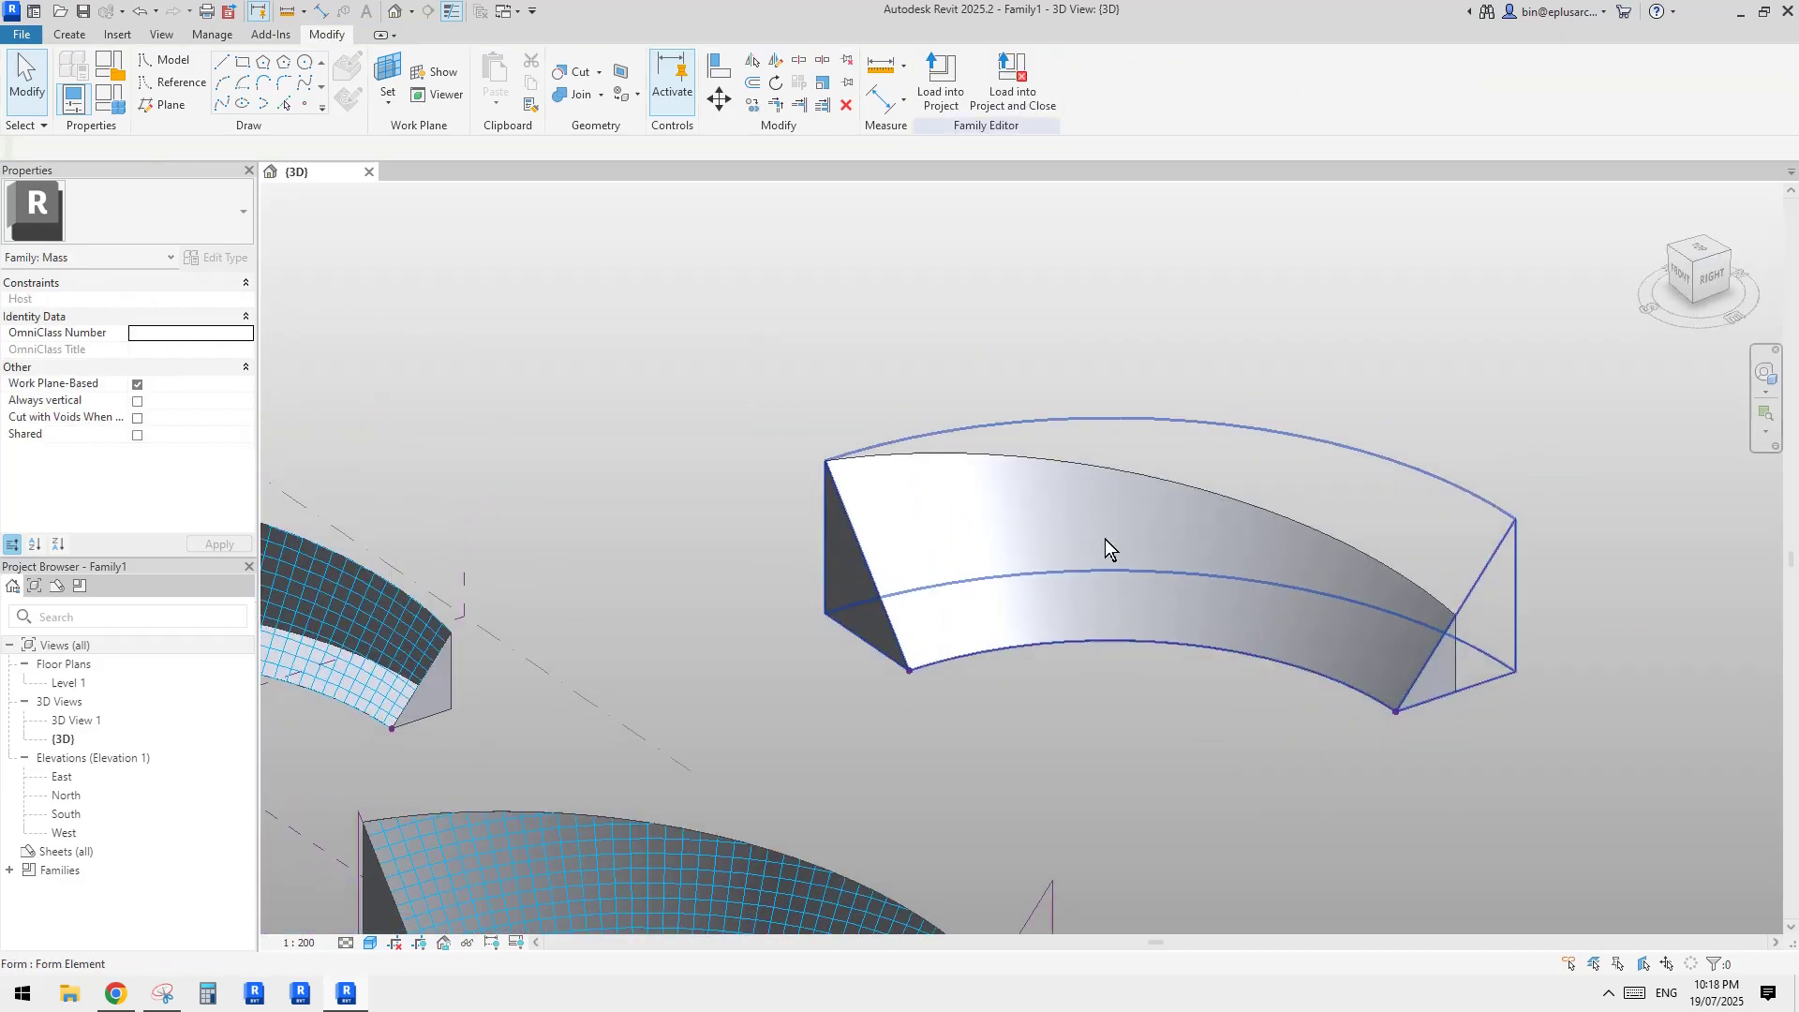
key("Tab")
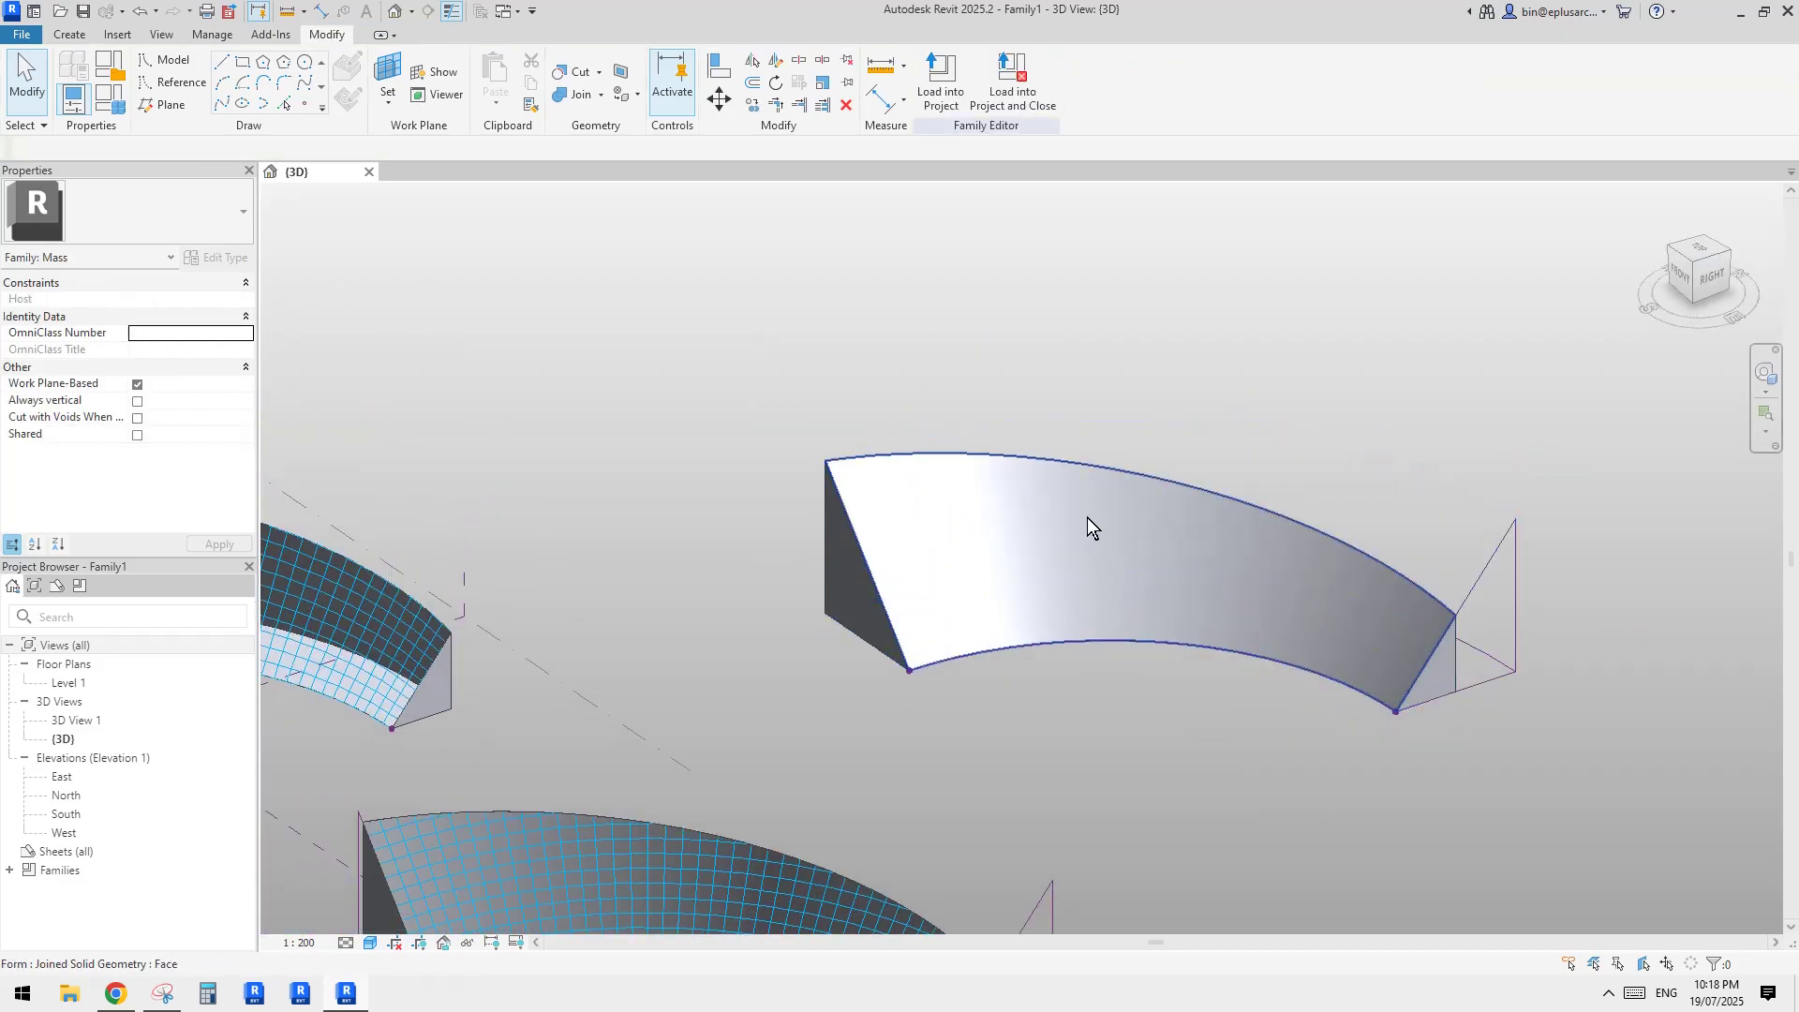
left_click(1087, 518)
left_click(1040, 89)
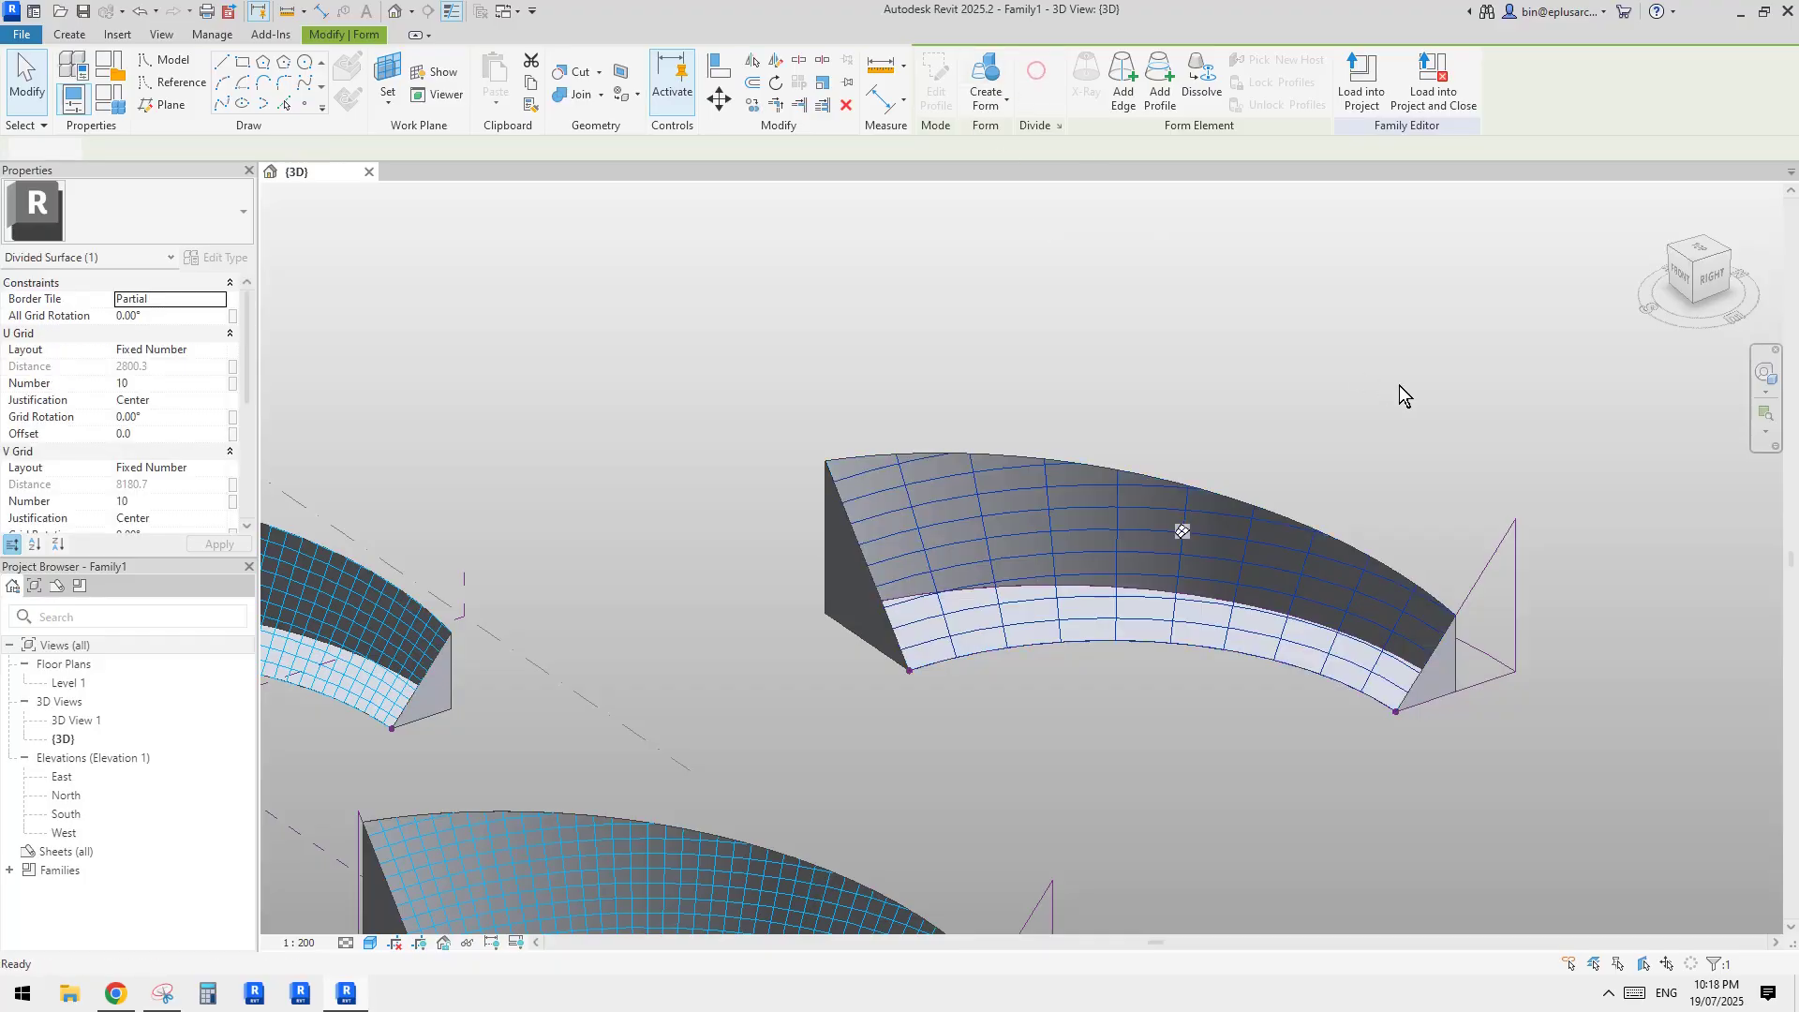
- Set the new divided surface's U and V grid layouts to Maximum Spacing with a distance of 2000 each
scroll(1399, 385, "down", 3)
middle_click_drag(1270, 478, 1270, 553, "shift")
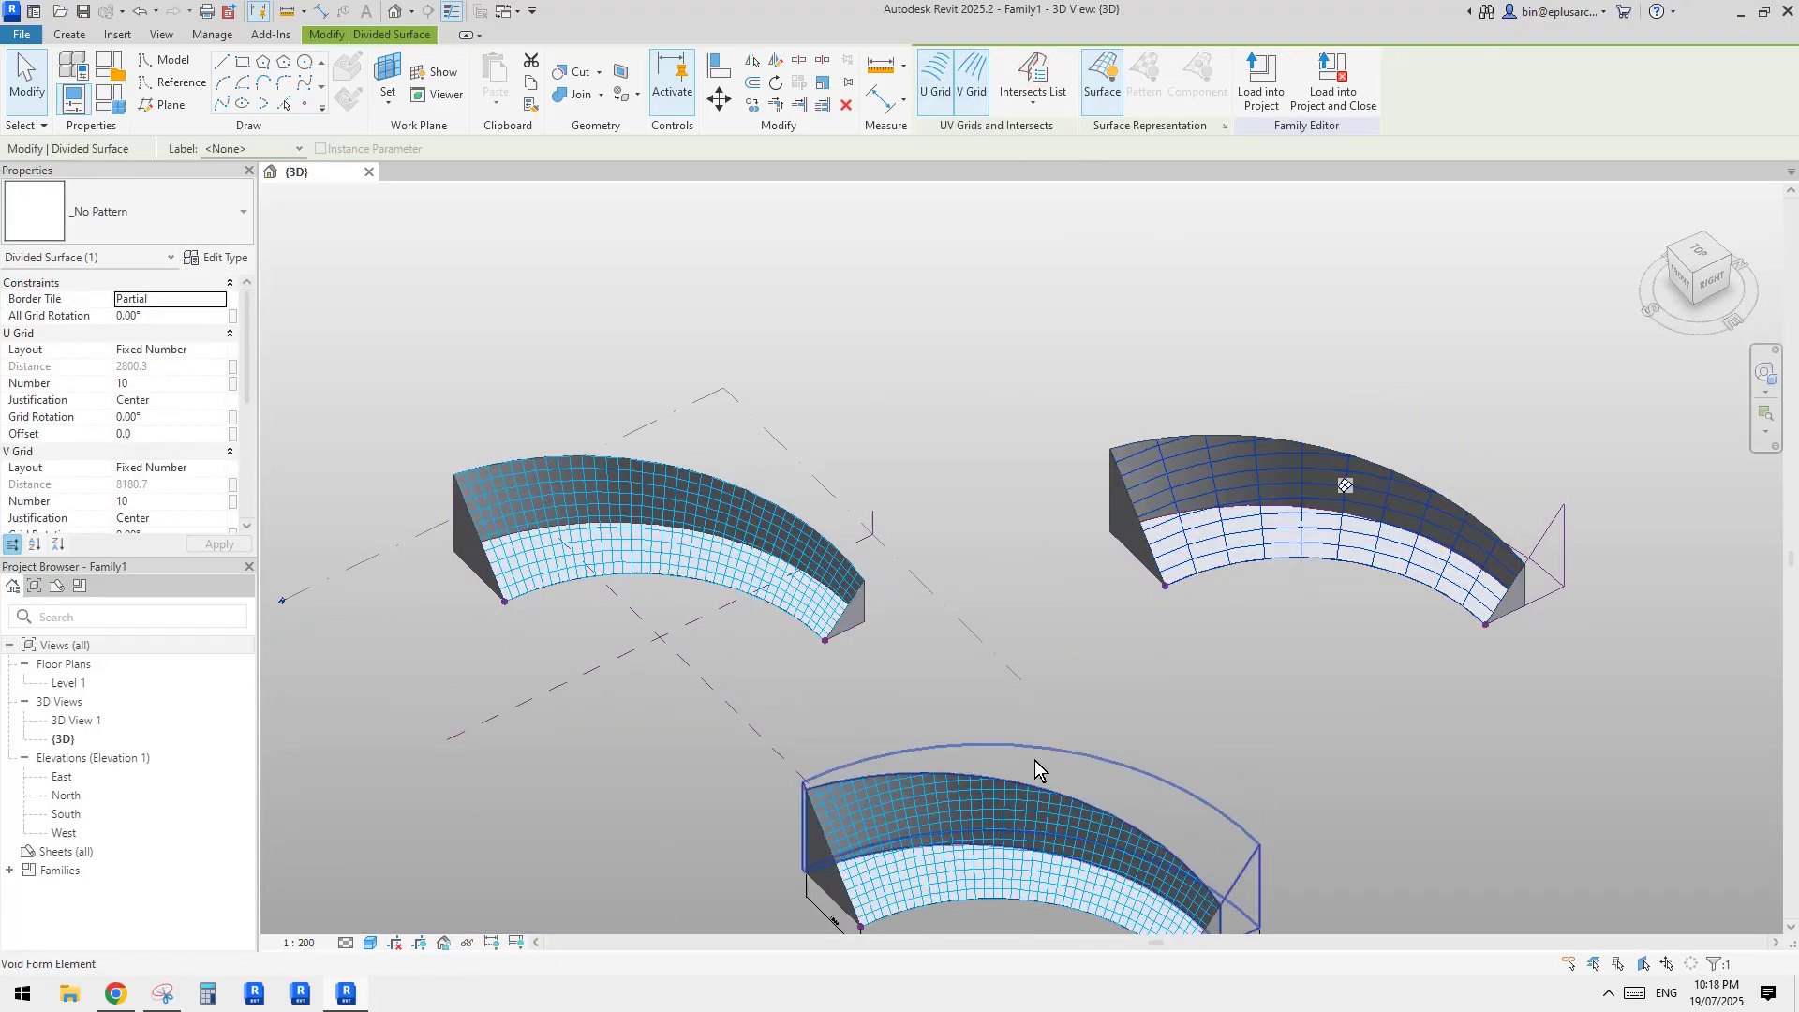
middle_click_drag(1099, 701, 1113, 548)
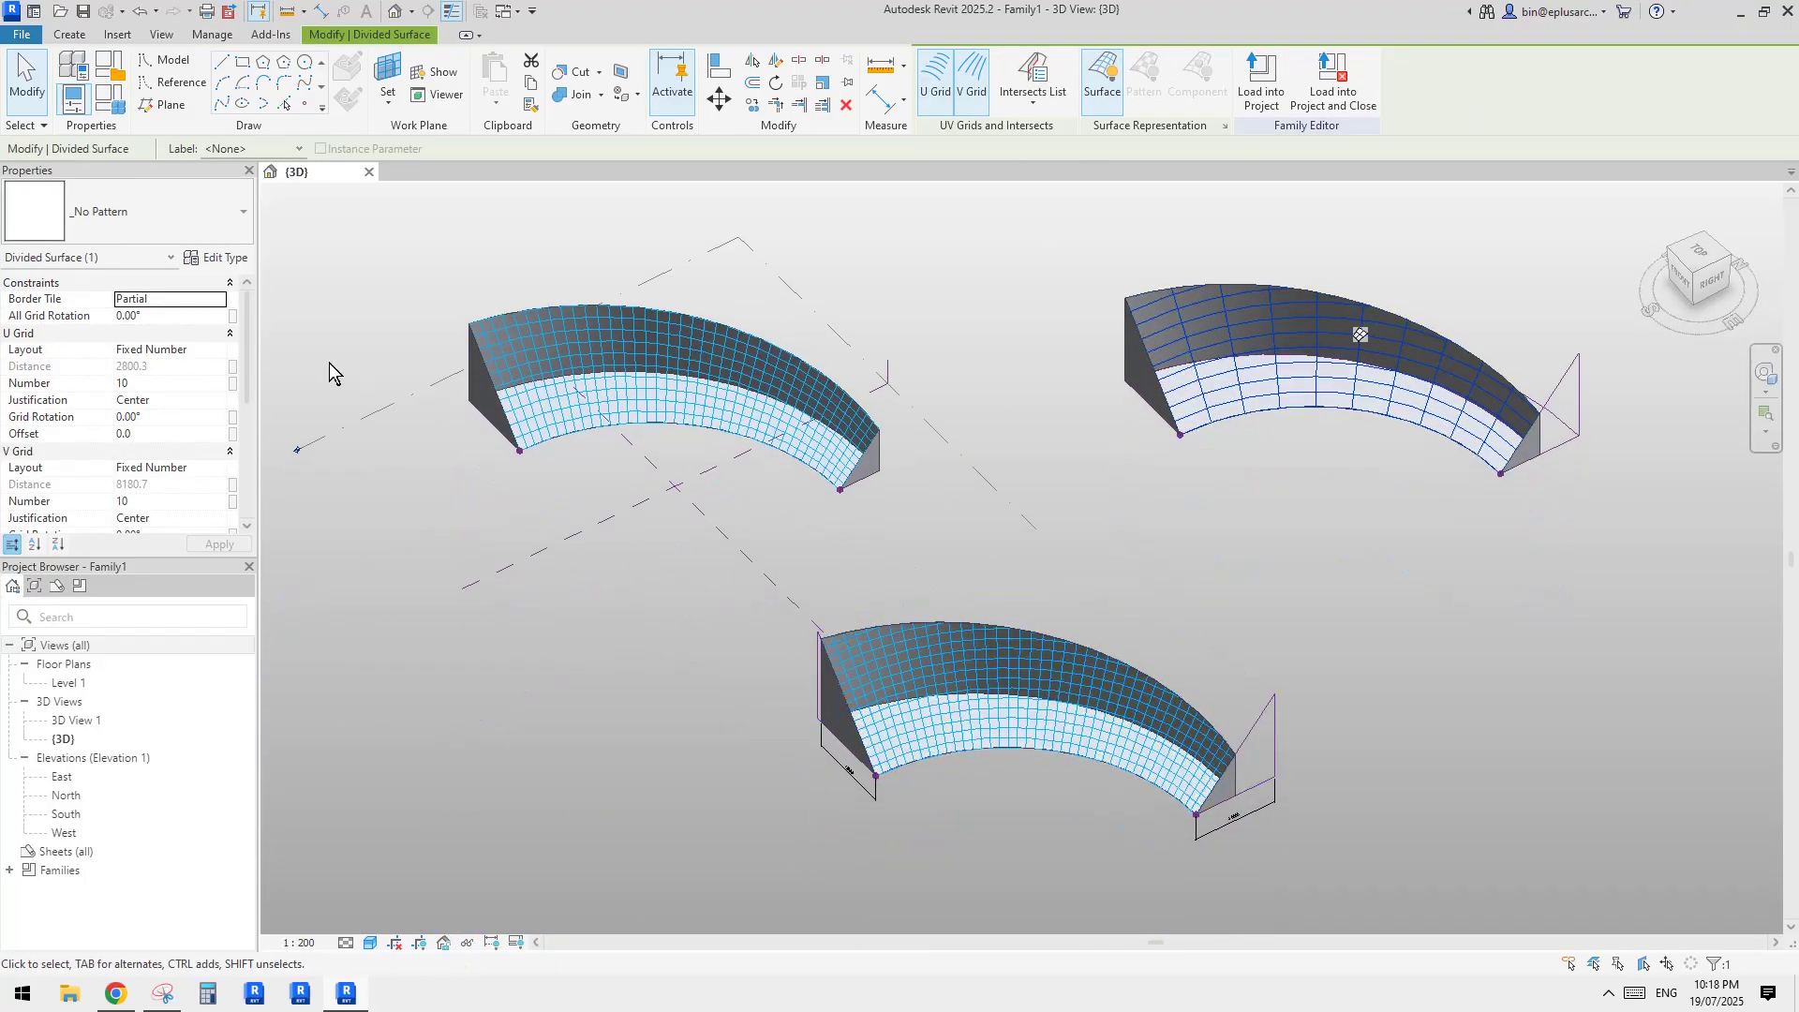
left_click(179, 350)
left_click(204, 352)
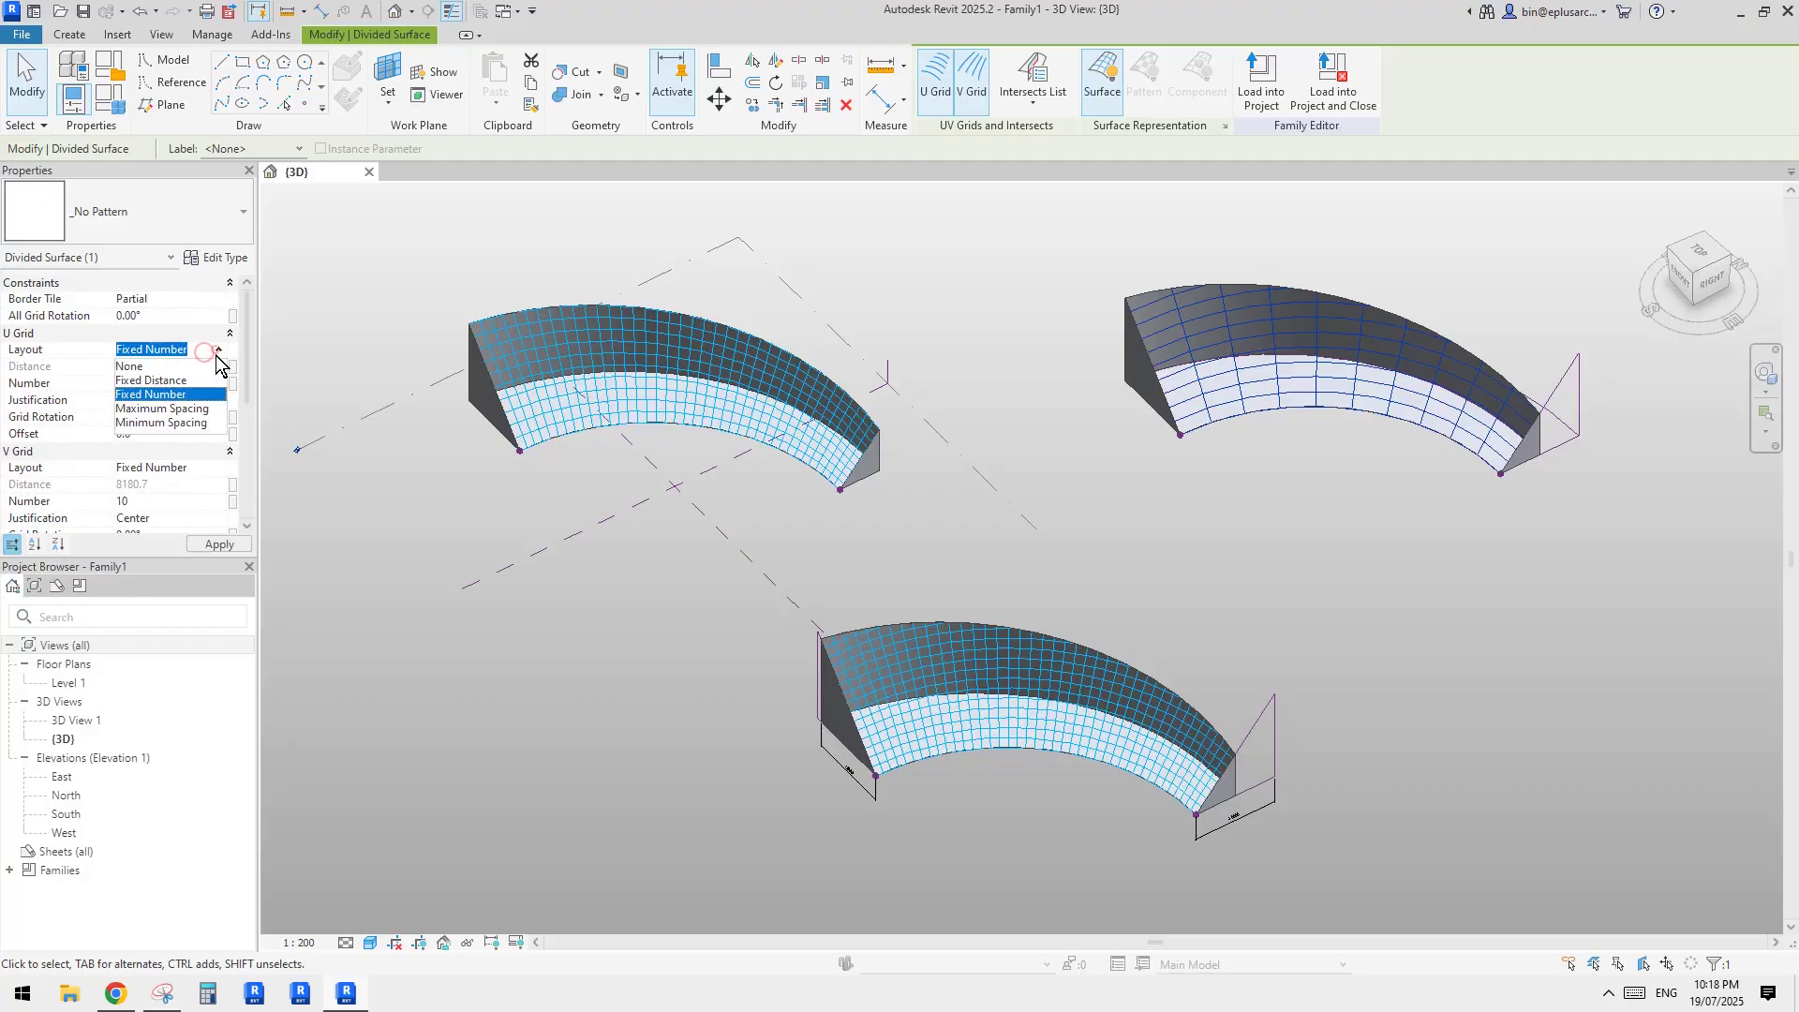
left_click(164, 408)
left_click(217, 470)
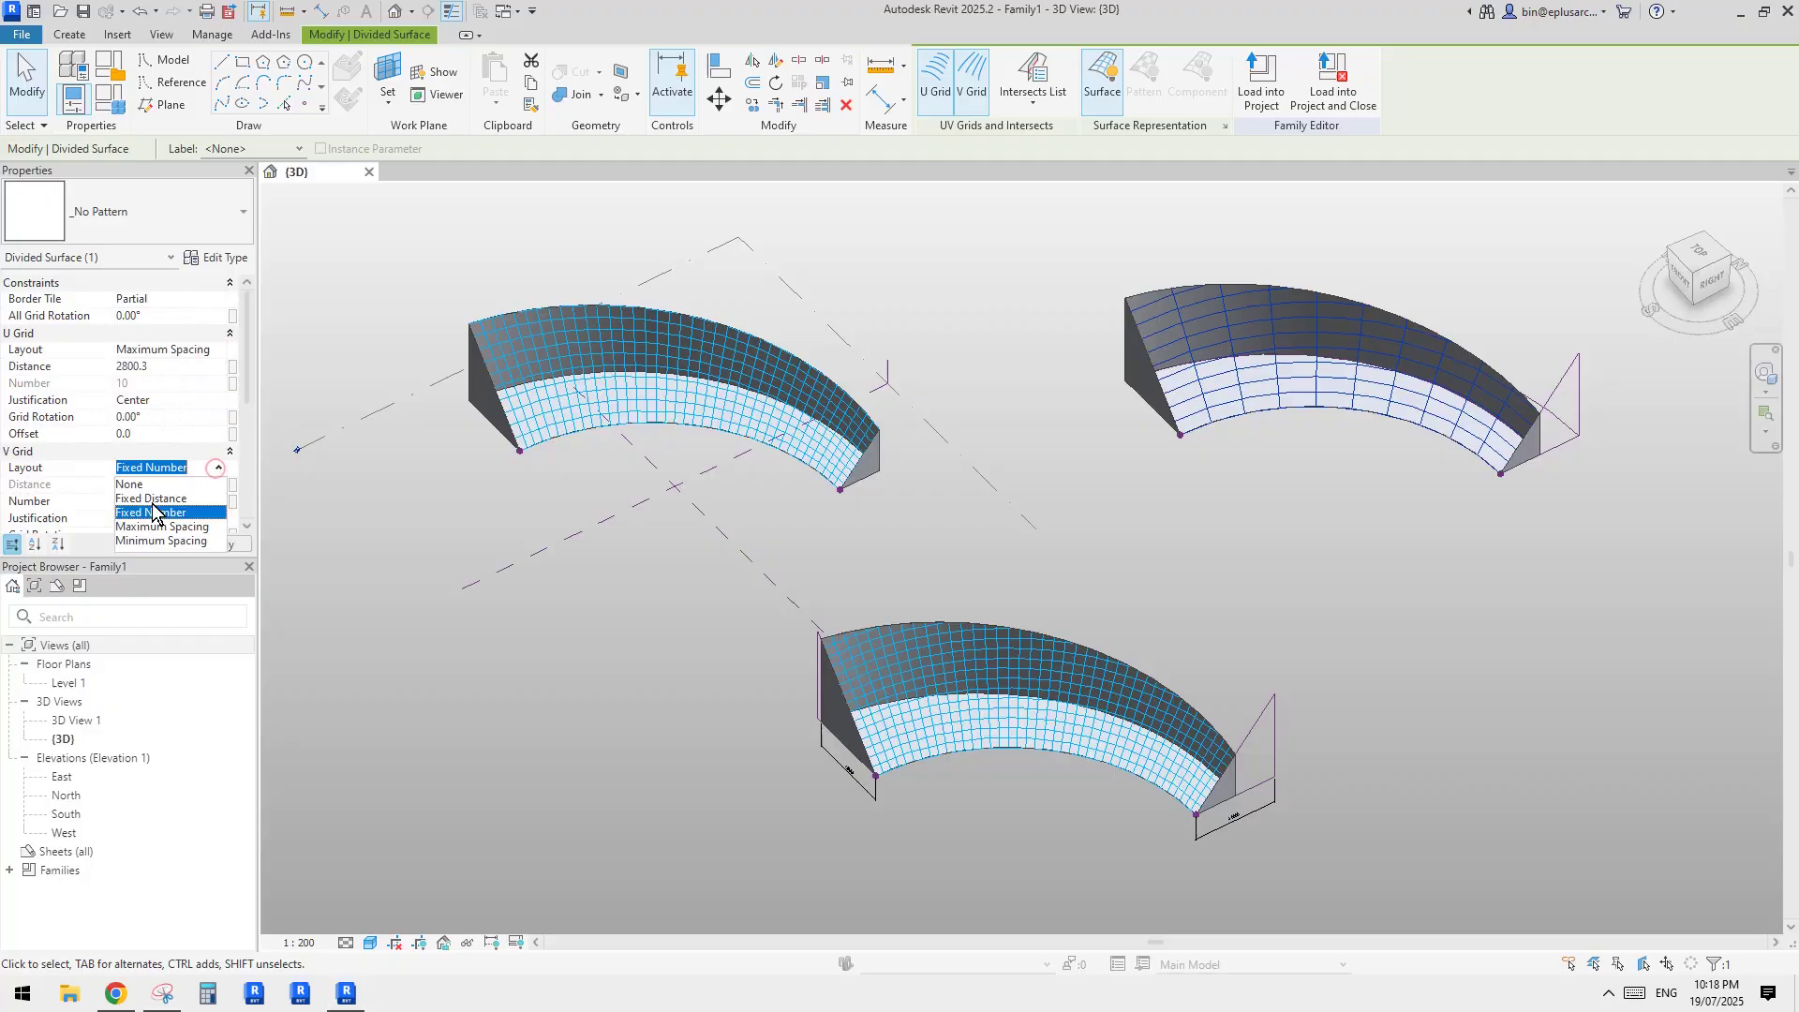
left_click(162, 514)
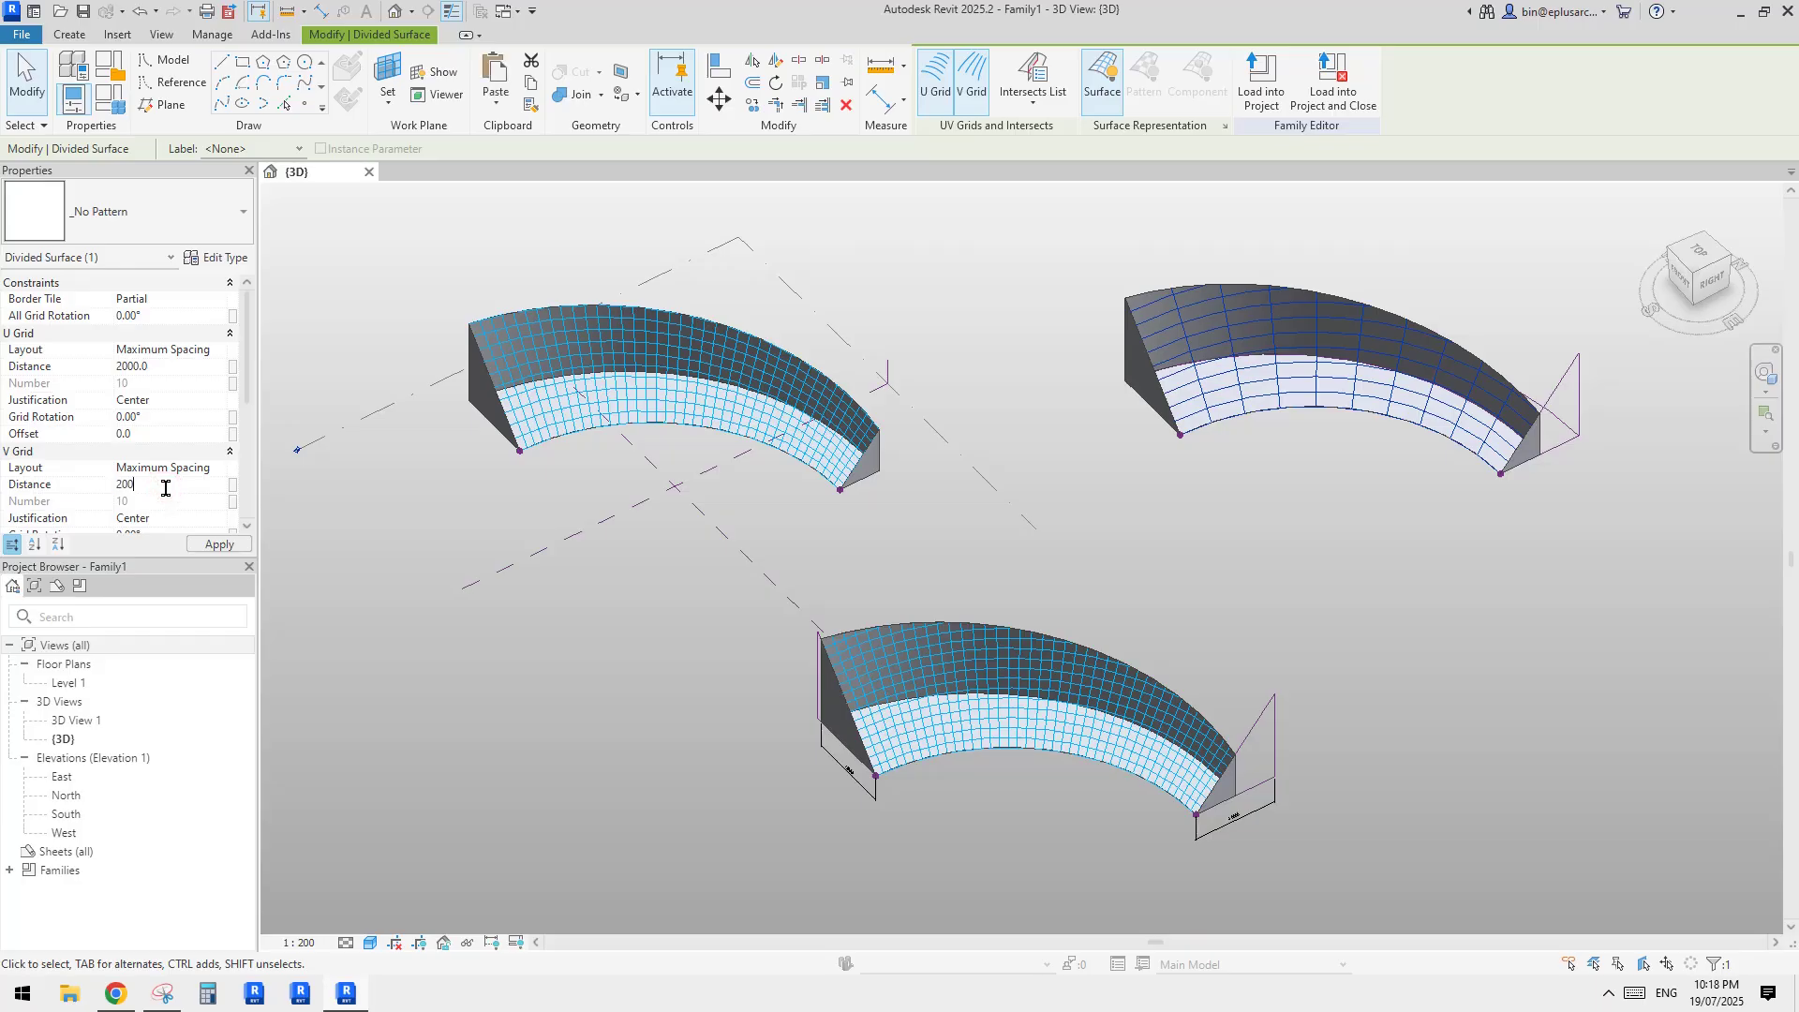
left_click(1184, 487)
middle_click_drag(1185, 486, 1010, 591, "shift")
middle_click_drag(1350, 510, 1237, 586, "shift")
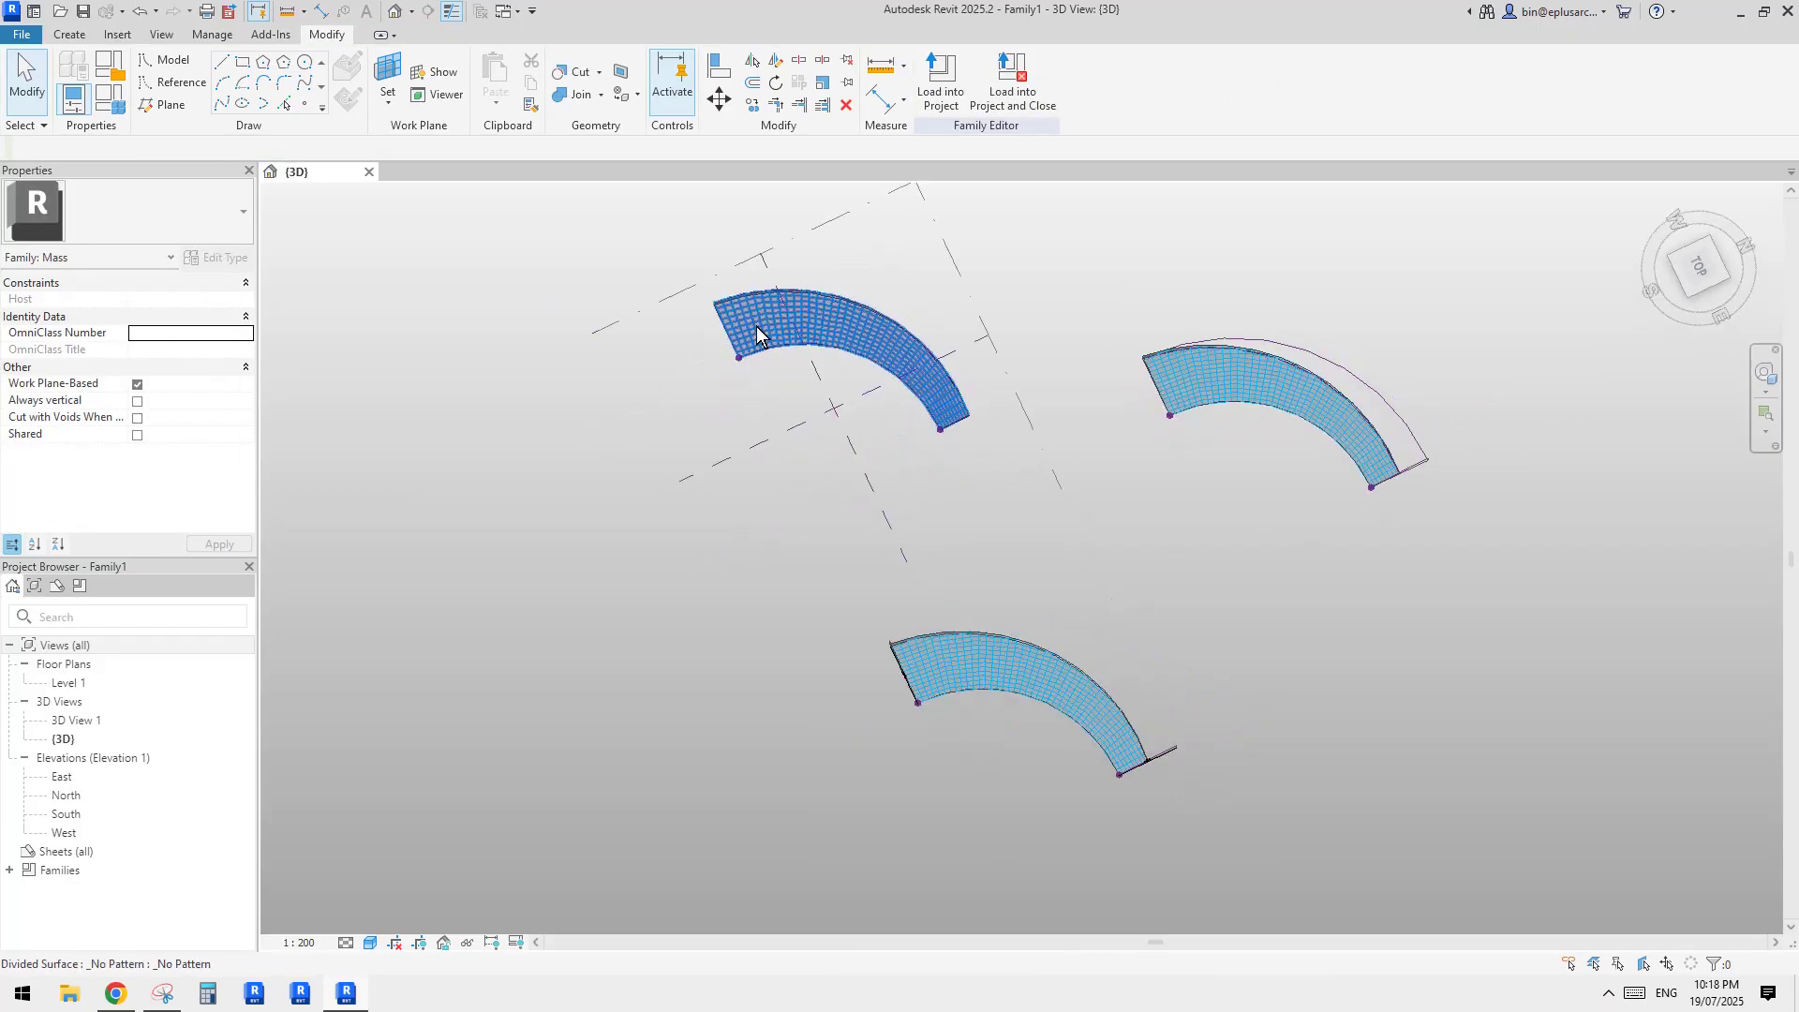
- Flatten the cutting void's inner reference arc in plan by moving its midpoint inward, to a radius of about 74,700
middle_click_drag(956, 409, 948, 426, "shift")
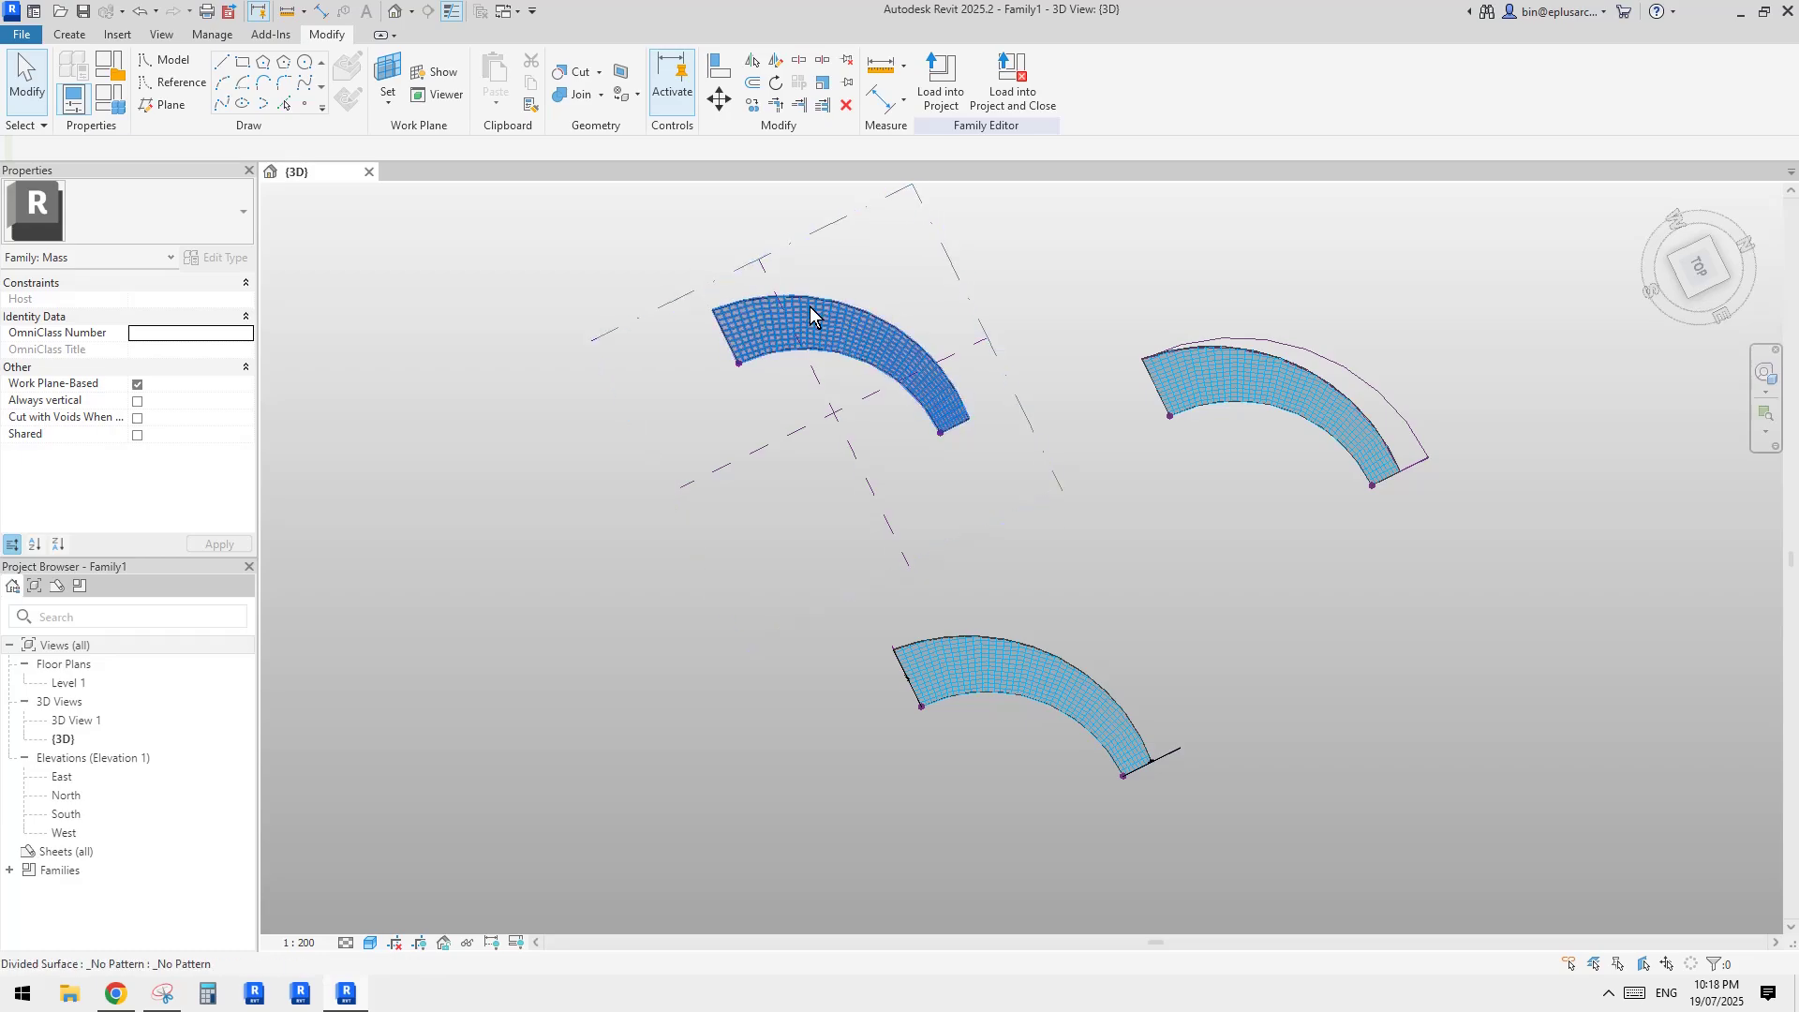
middle_click_drag(1008, 463, 1008, 436)
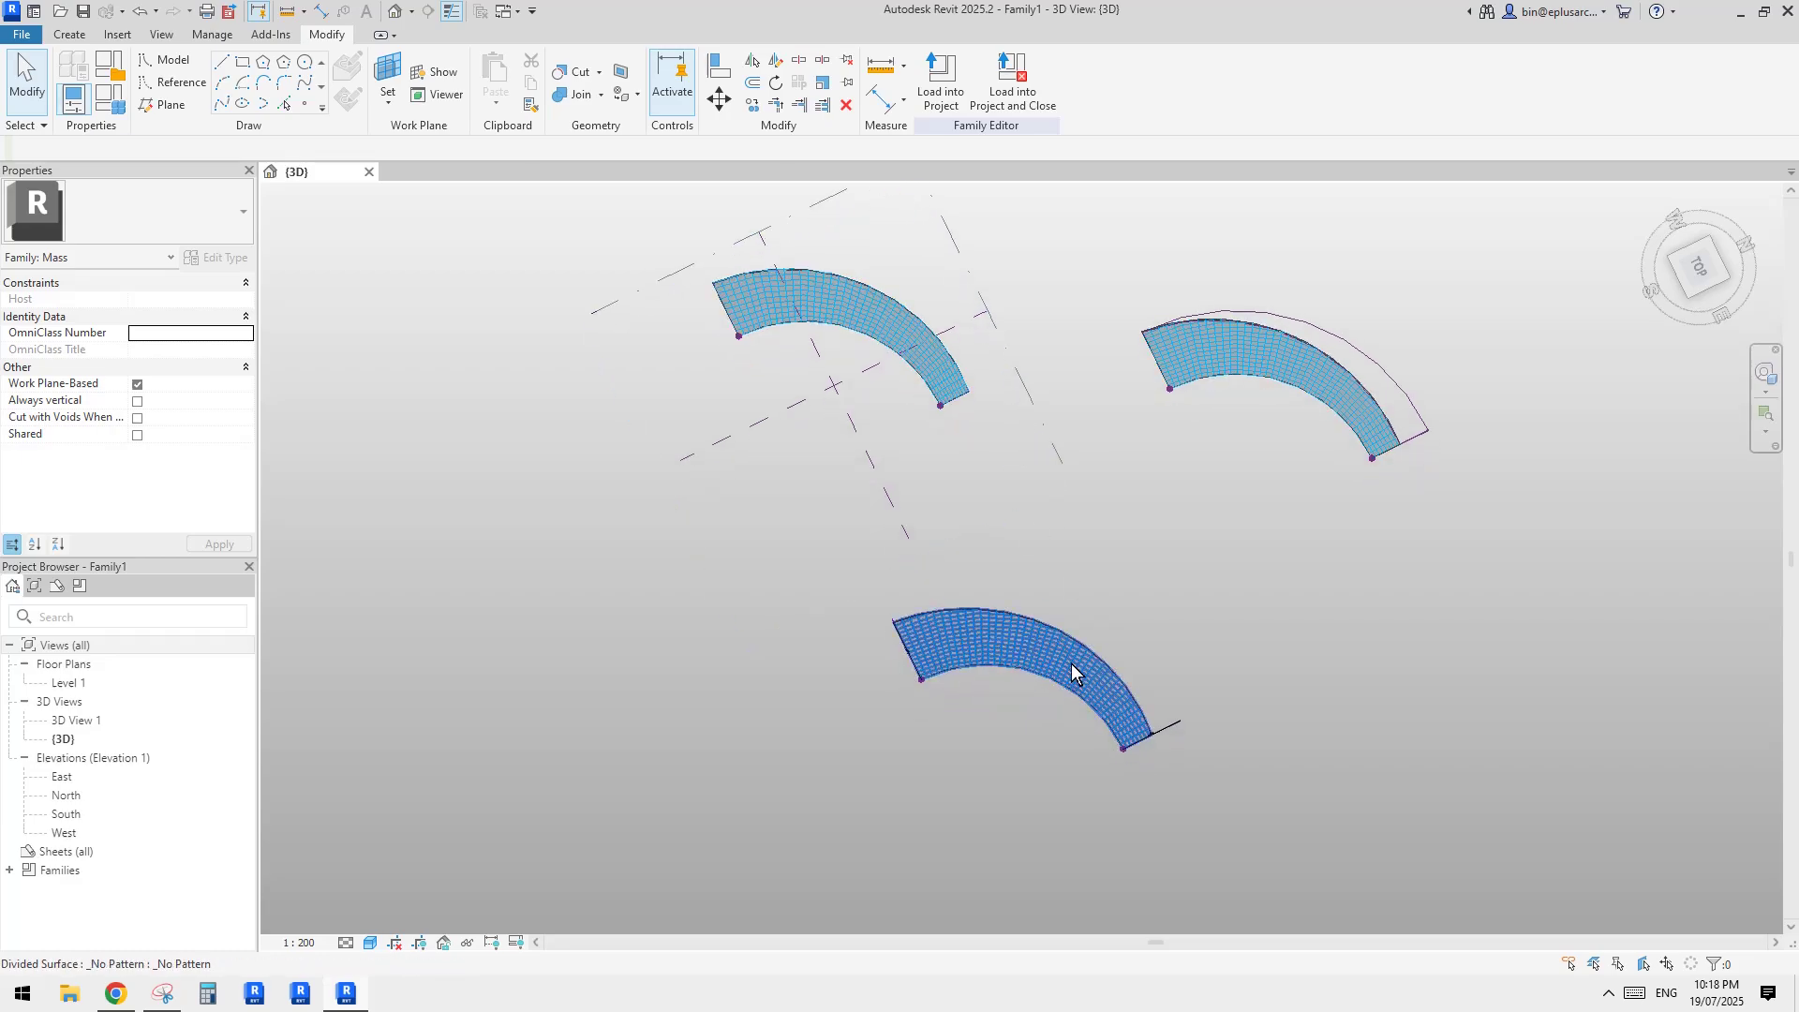
middle_click_drag(1231, 634, 1214, 662)
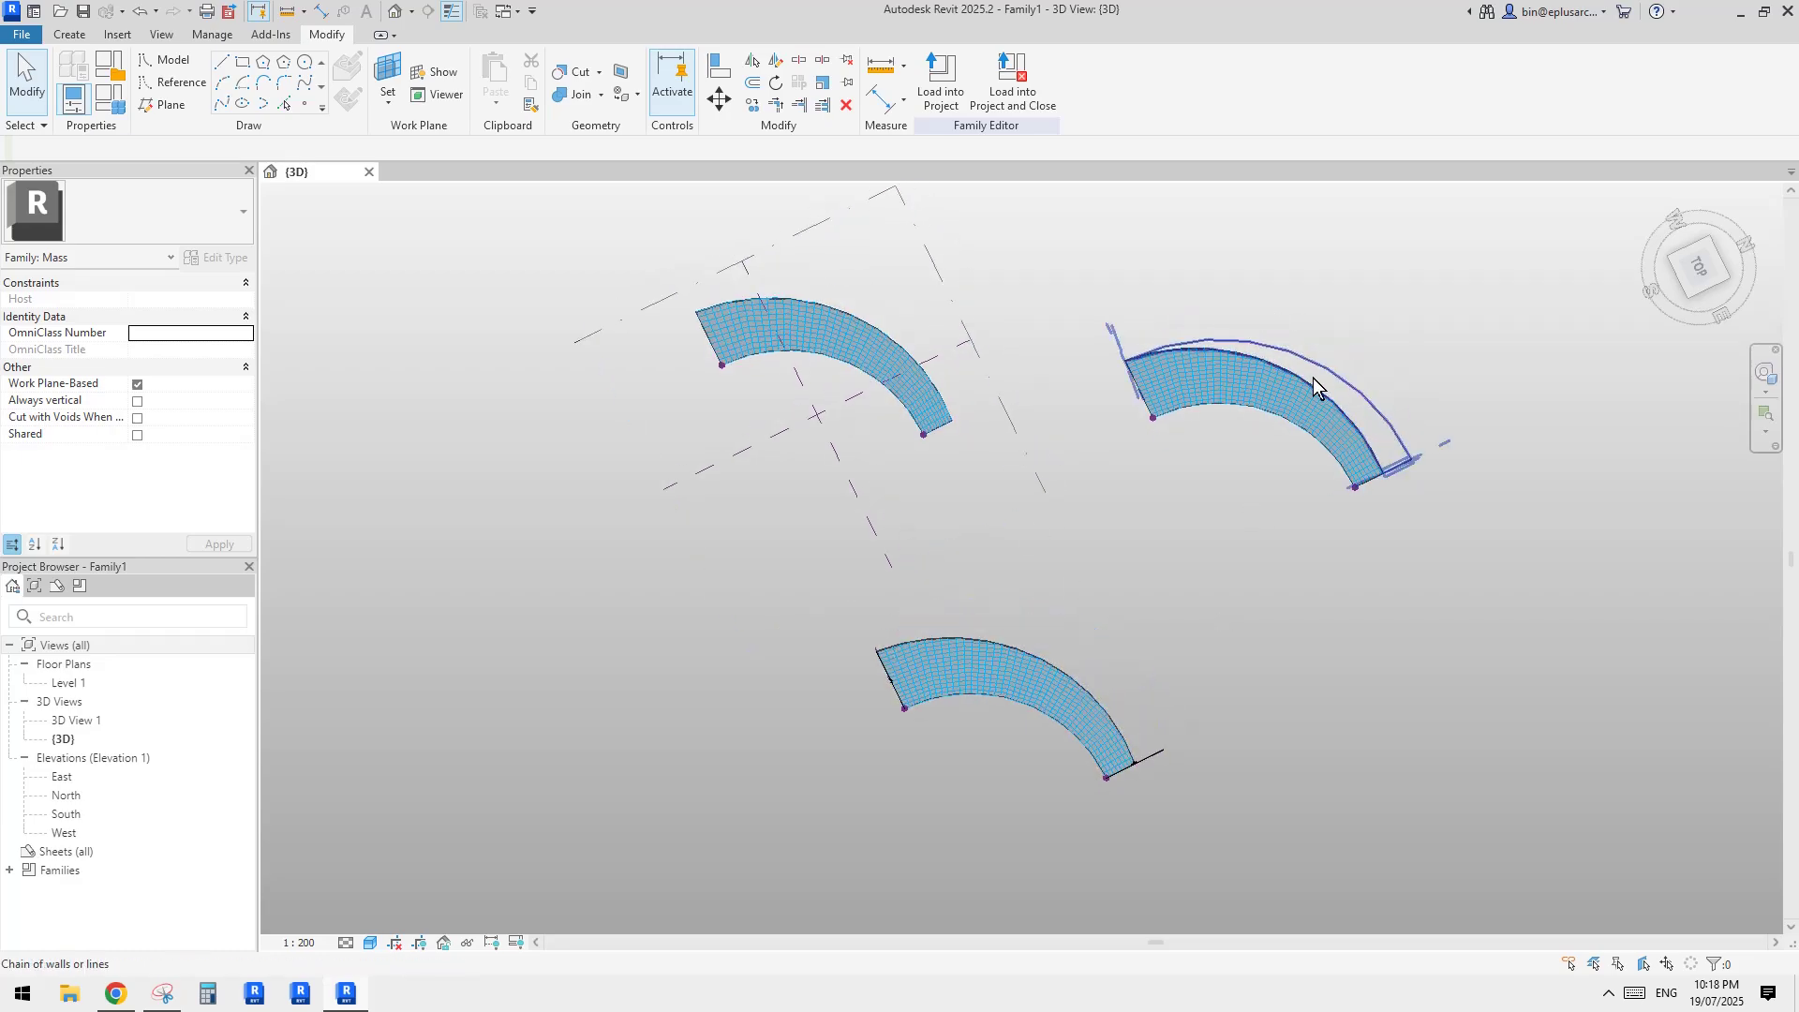
left_click(1692, 279)
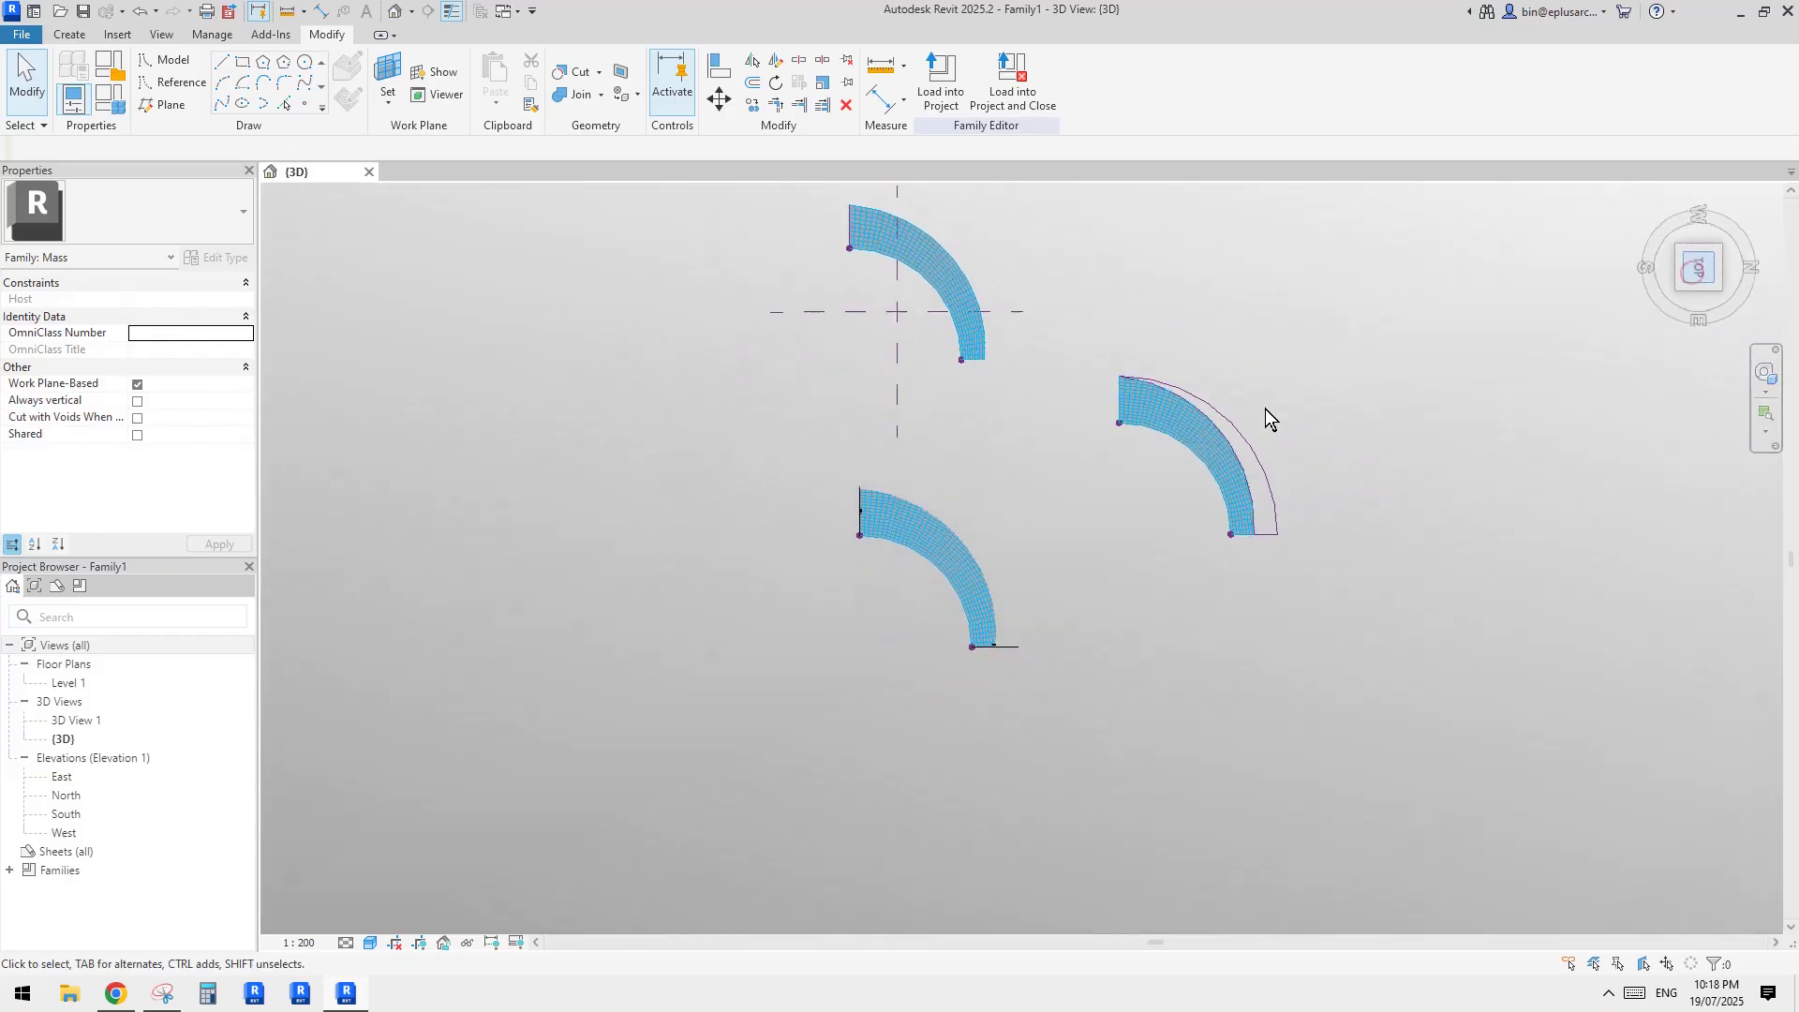
scroll(1267, 410, "up", 6)
middle_click_drag(1574, 578, 1039, 400)
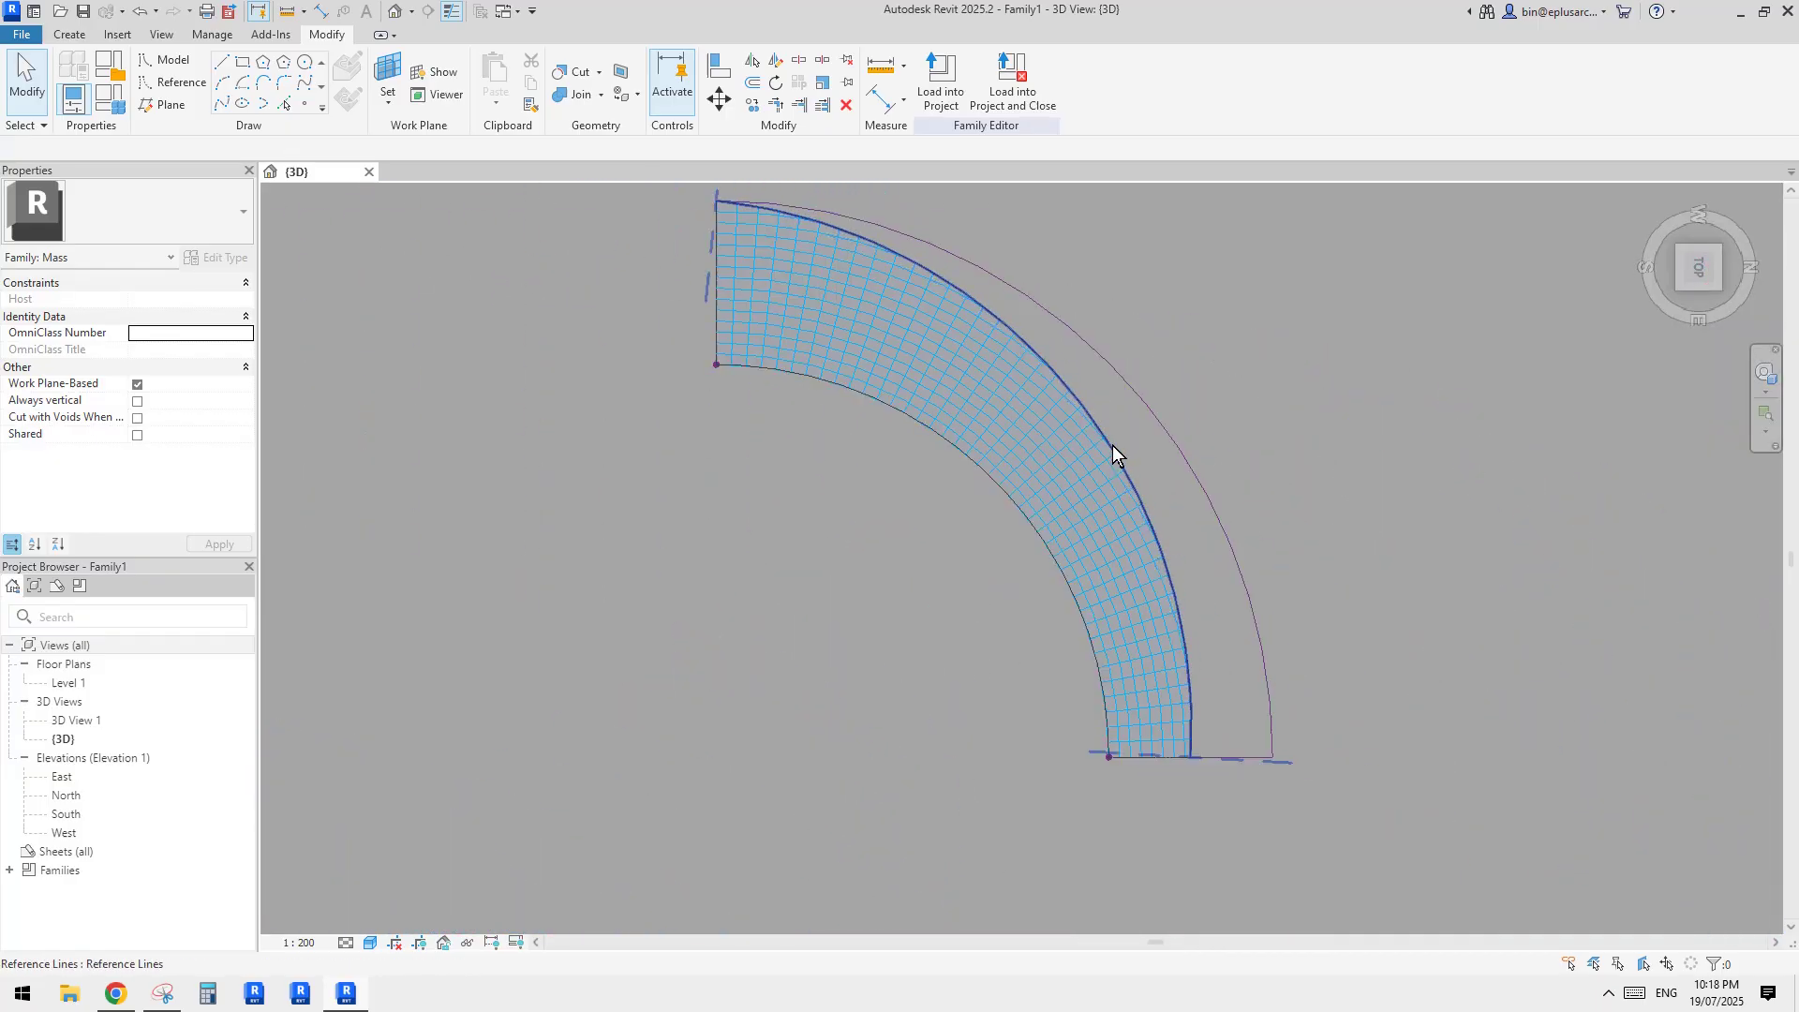
left_click(1113, 451)
scroll(1074, 405, "up", 1)
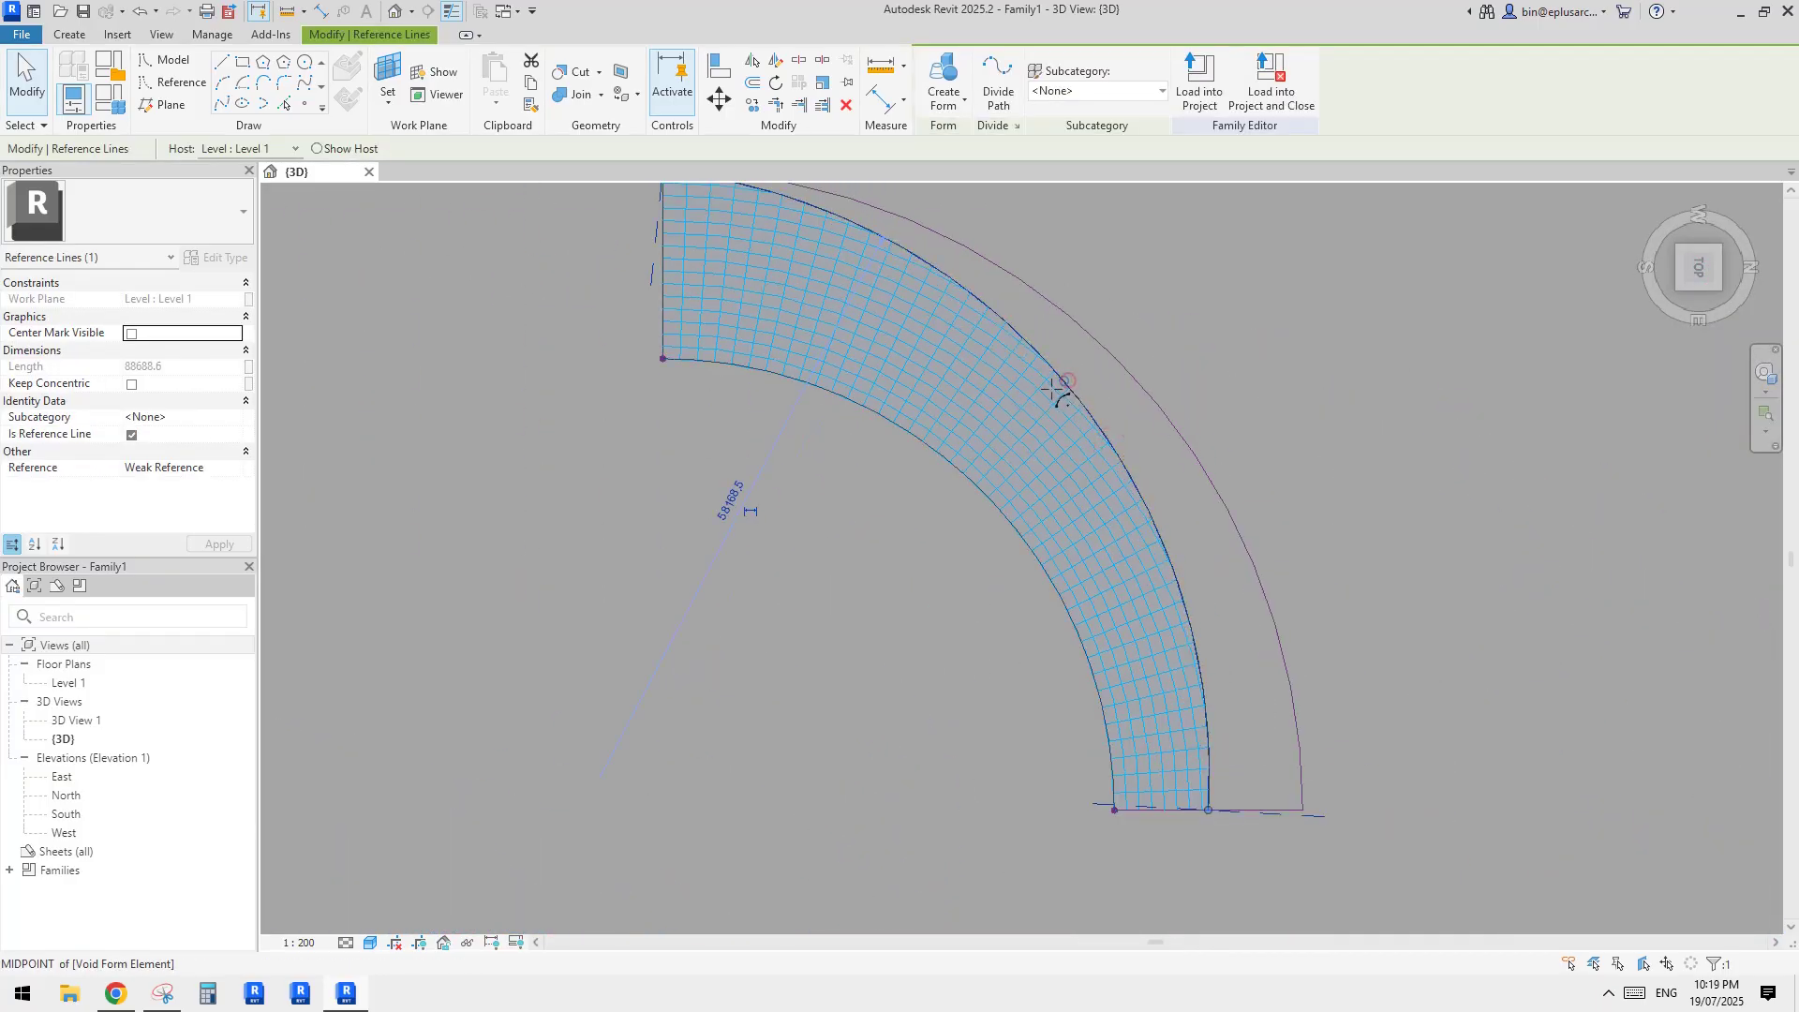
left_click_drag(1051, 389, 1028, 409)
middle_click_drag(1067, 344, 1158, 431)
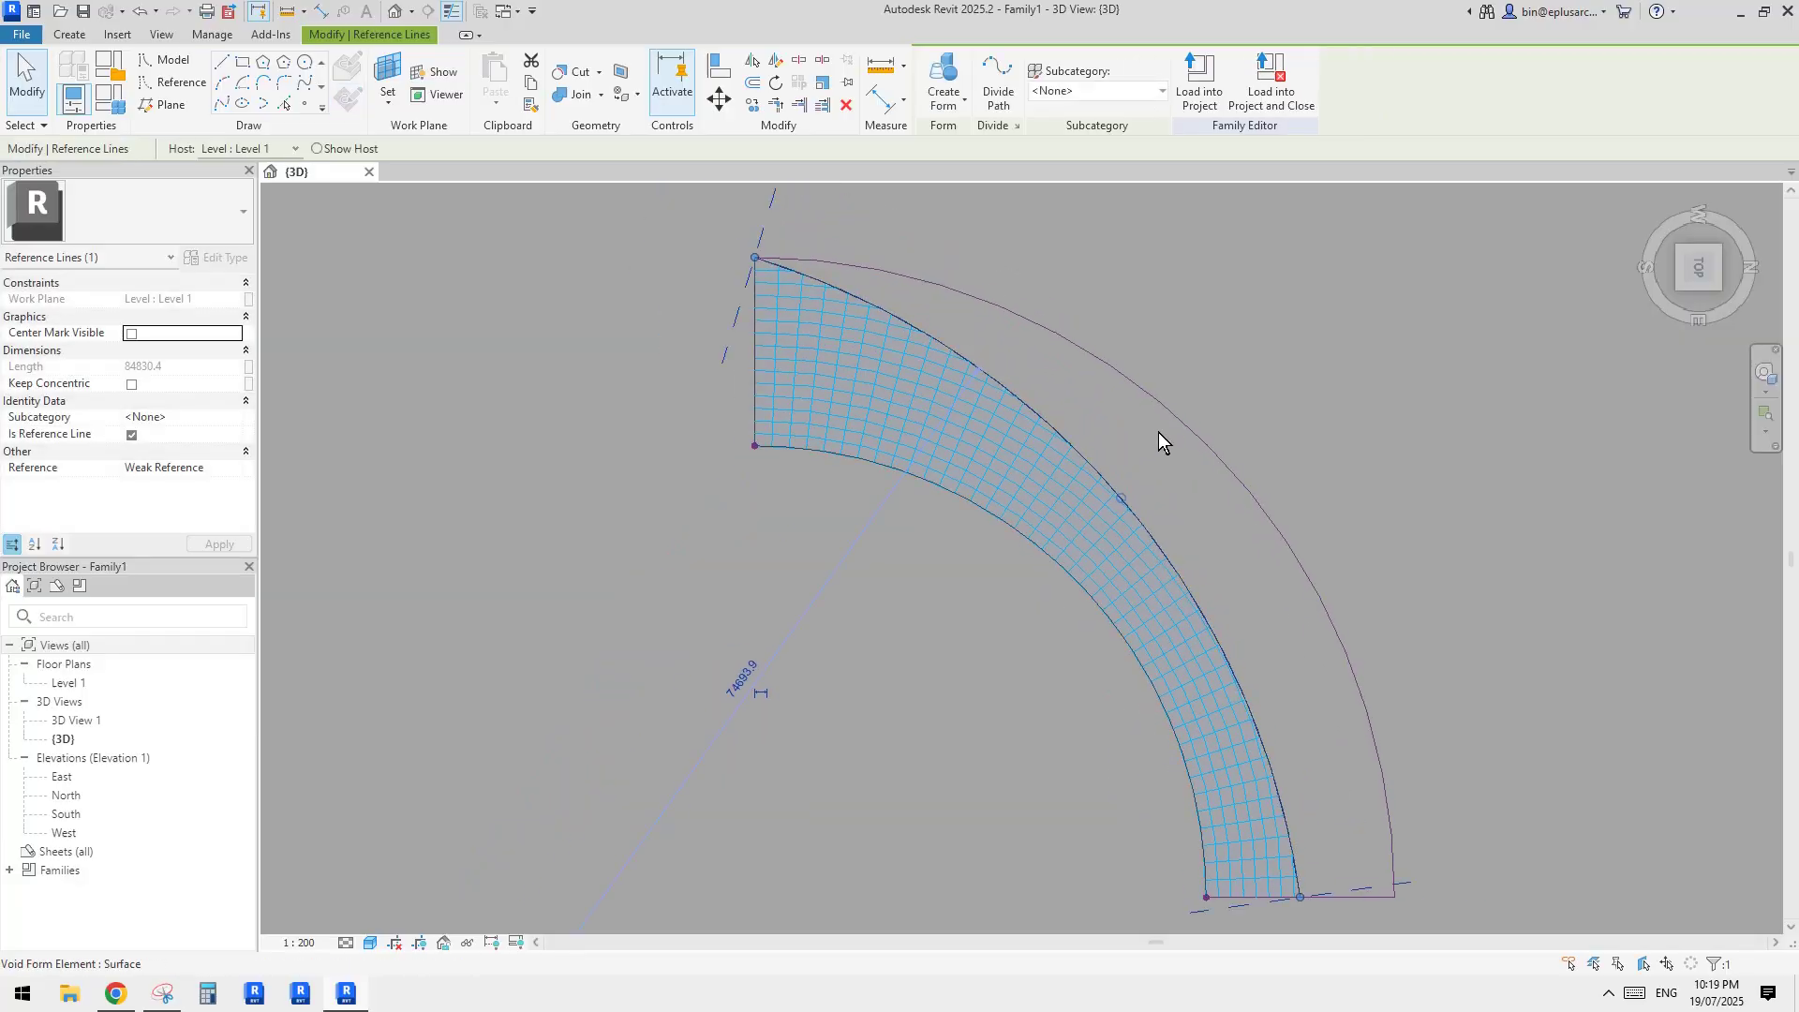
- Move the same reference arc's midpoint back outward to a radius of about 64,400 and deselect it
mouse_move(1164, 470)
left_mouse_down()
mouse_move(1213, 430)
mouse_move(1154, 468)
mouse_move(1173, 463)
left_mouse_up()
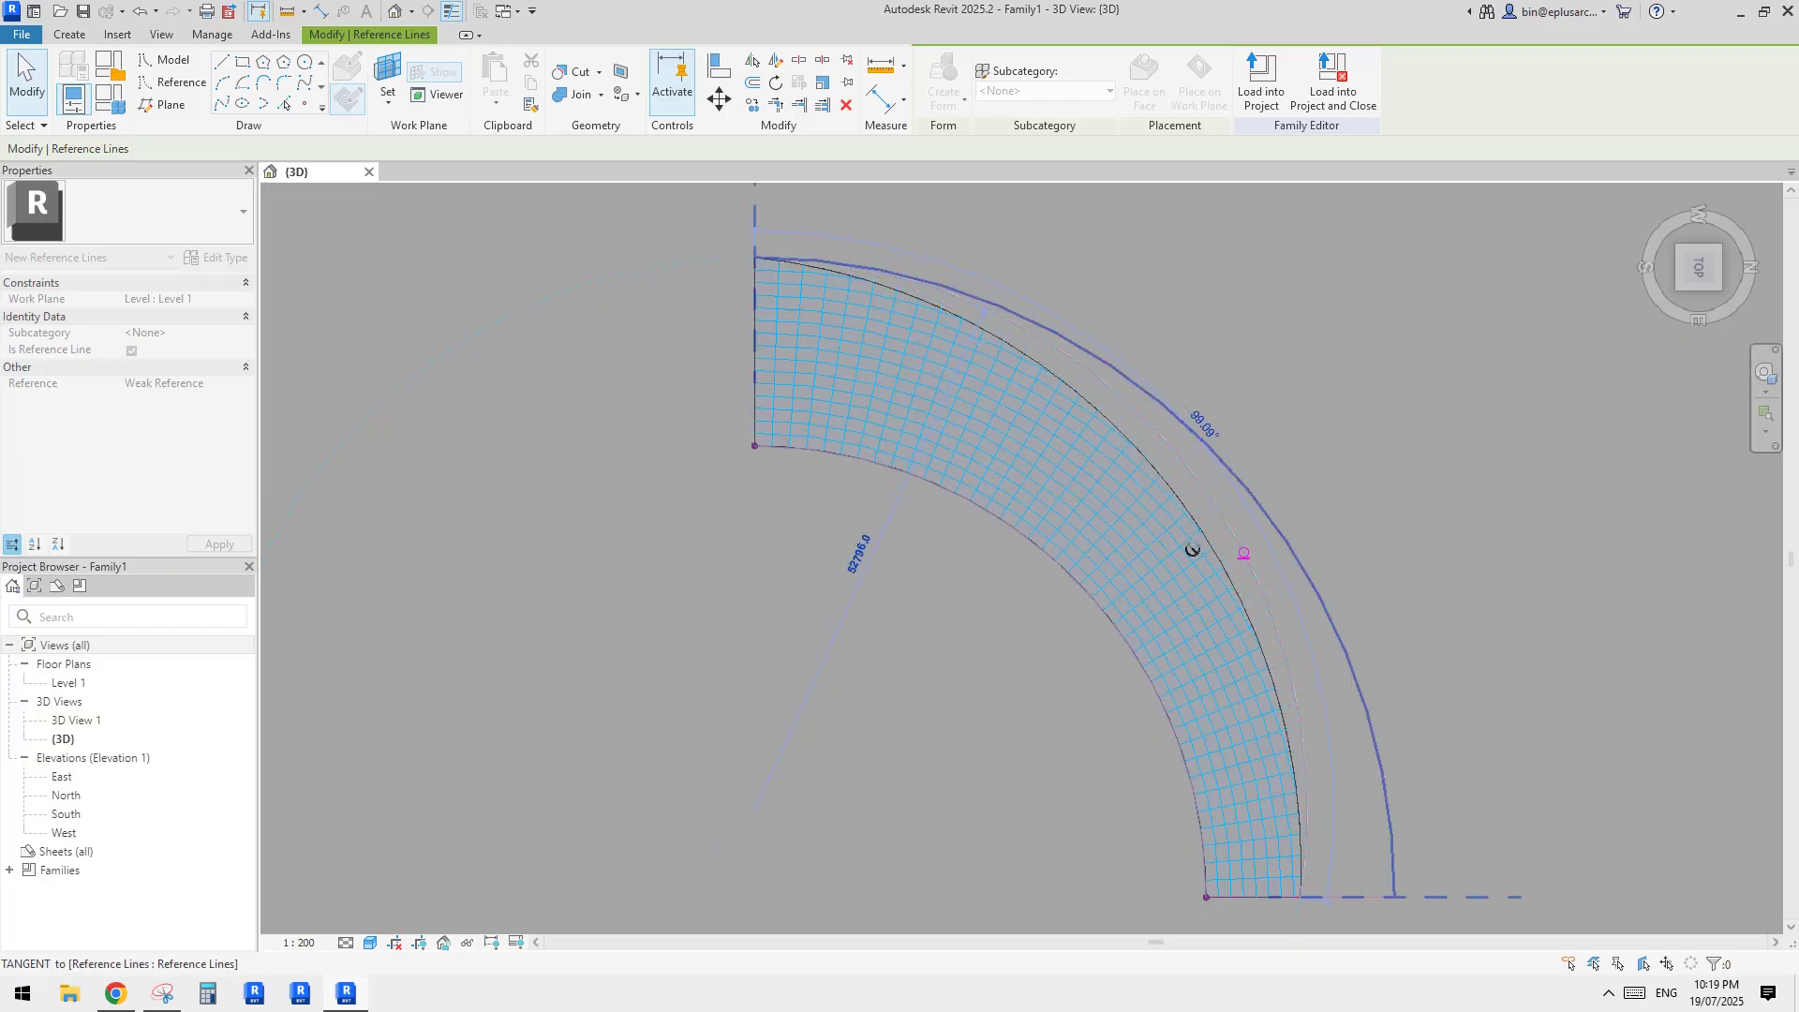
left_click_drag(1201, 543, 1201, 544)
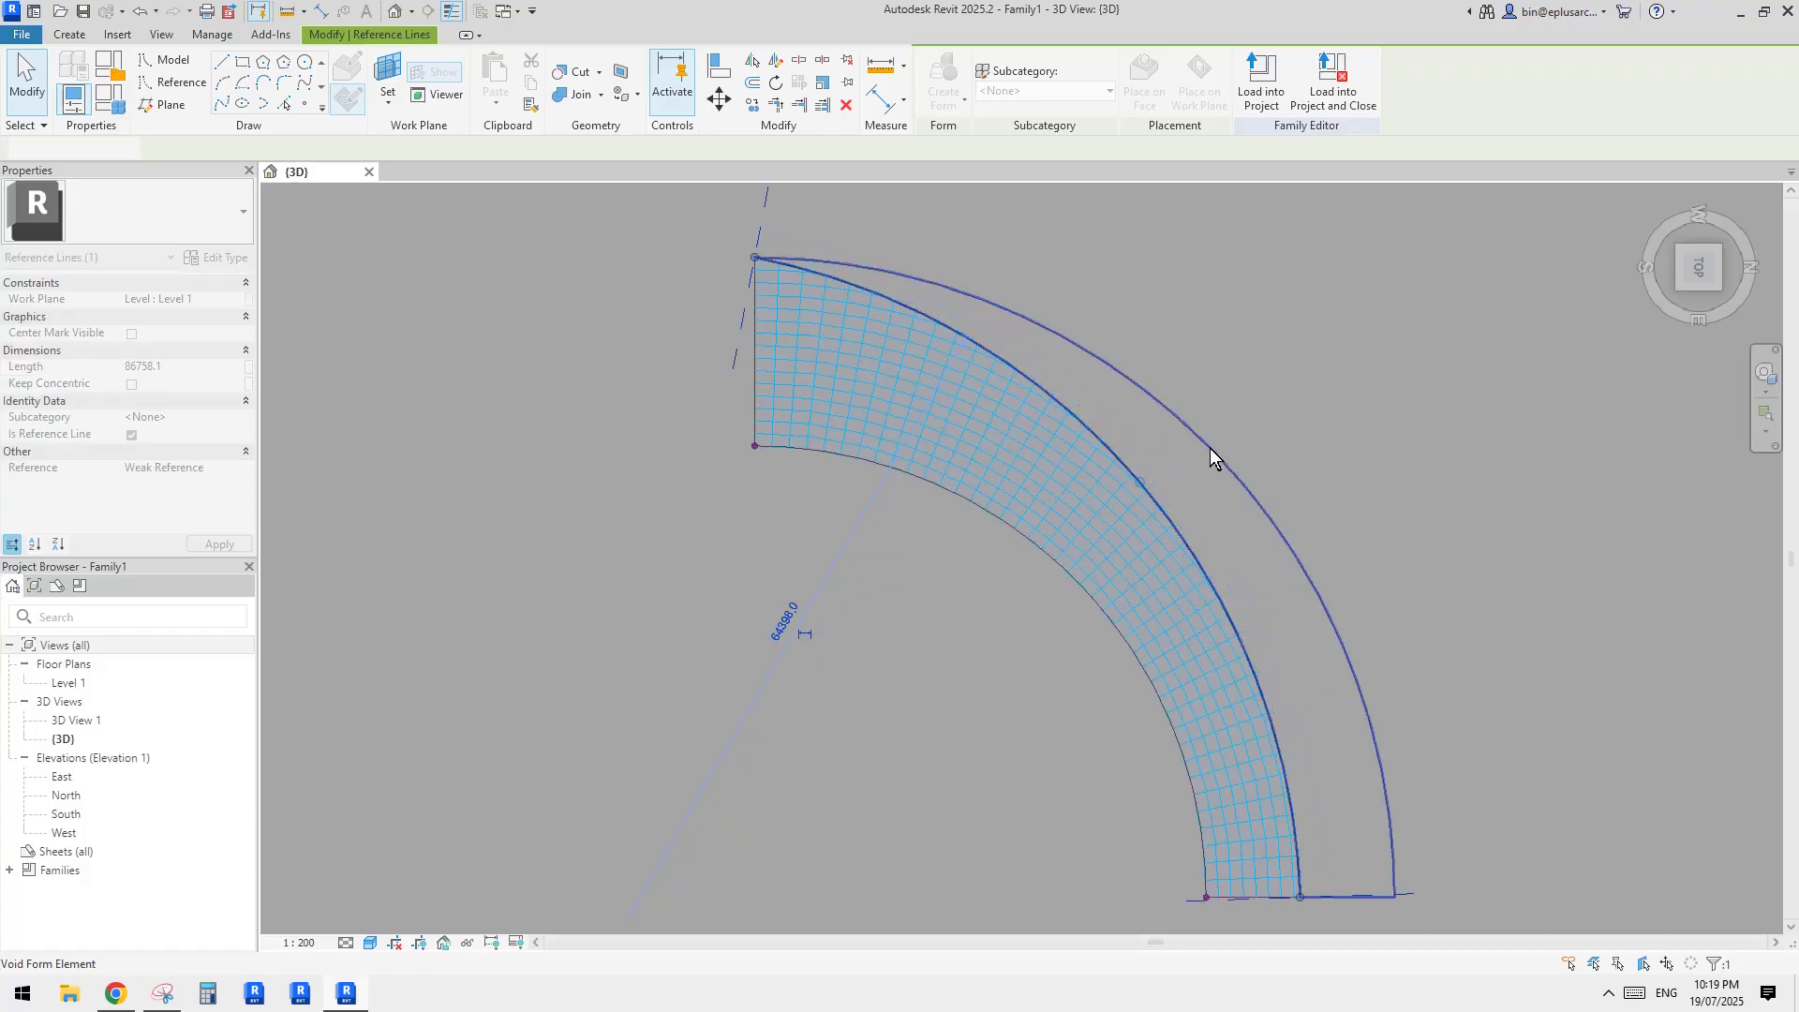
scroll(1195, 483, "down", 1)
key("Escape")
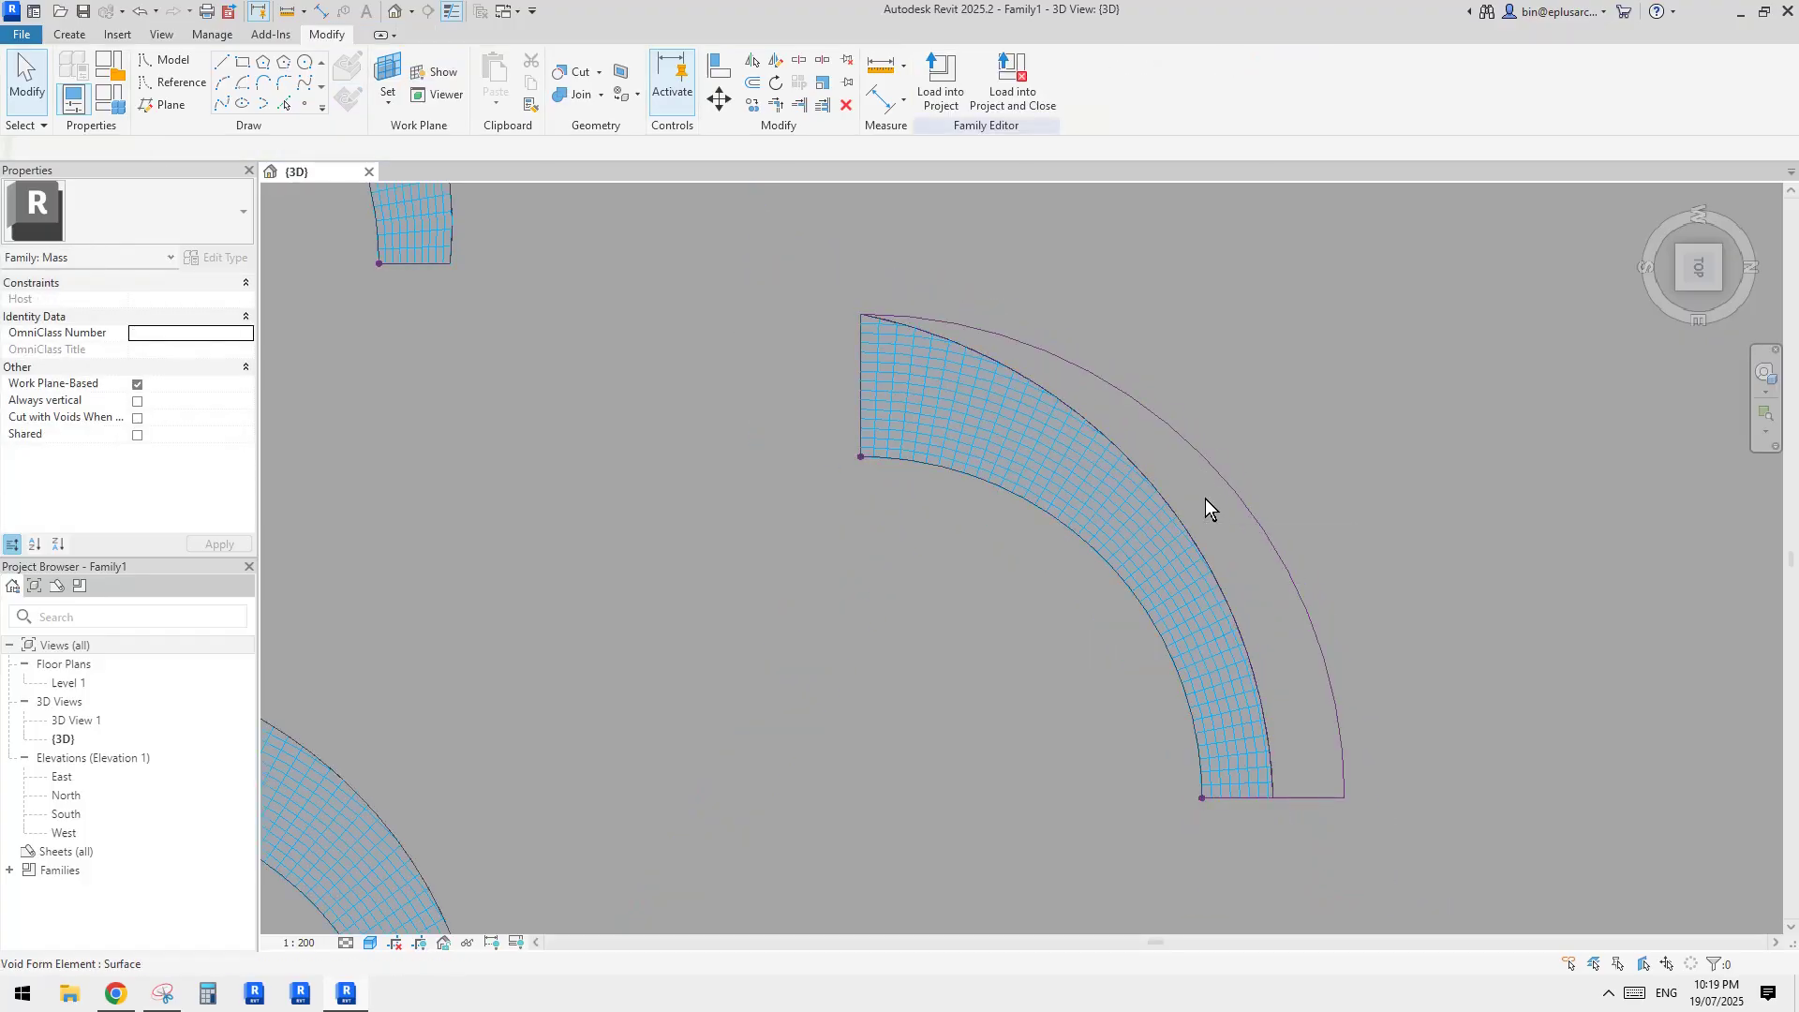
scroll(1205, 502, "down", 2)
mouse_move(1205, 506)
middle_mouse_down("shift")
mouse_move(1262, 441)
mouse_move(1129, 454)
mouse_move(1177, 497)
middle_mouse_up("shift")
scroll(851, 630, "up", 2)
middle_click_drag(851, 630, 864, 617)
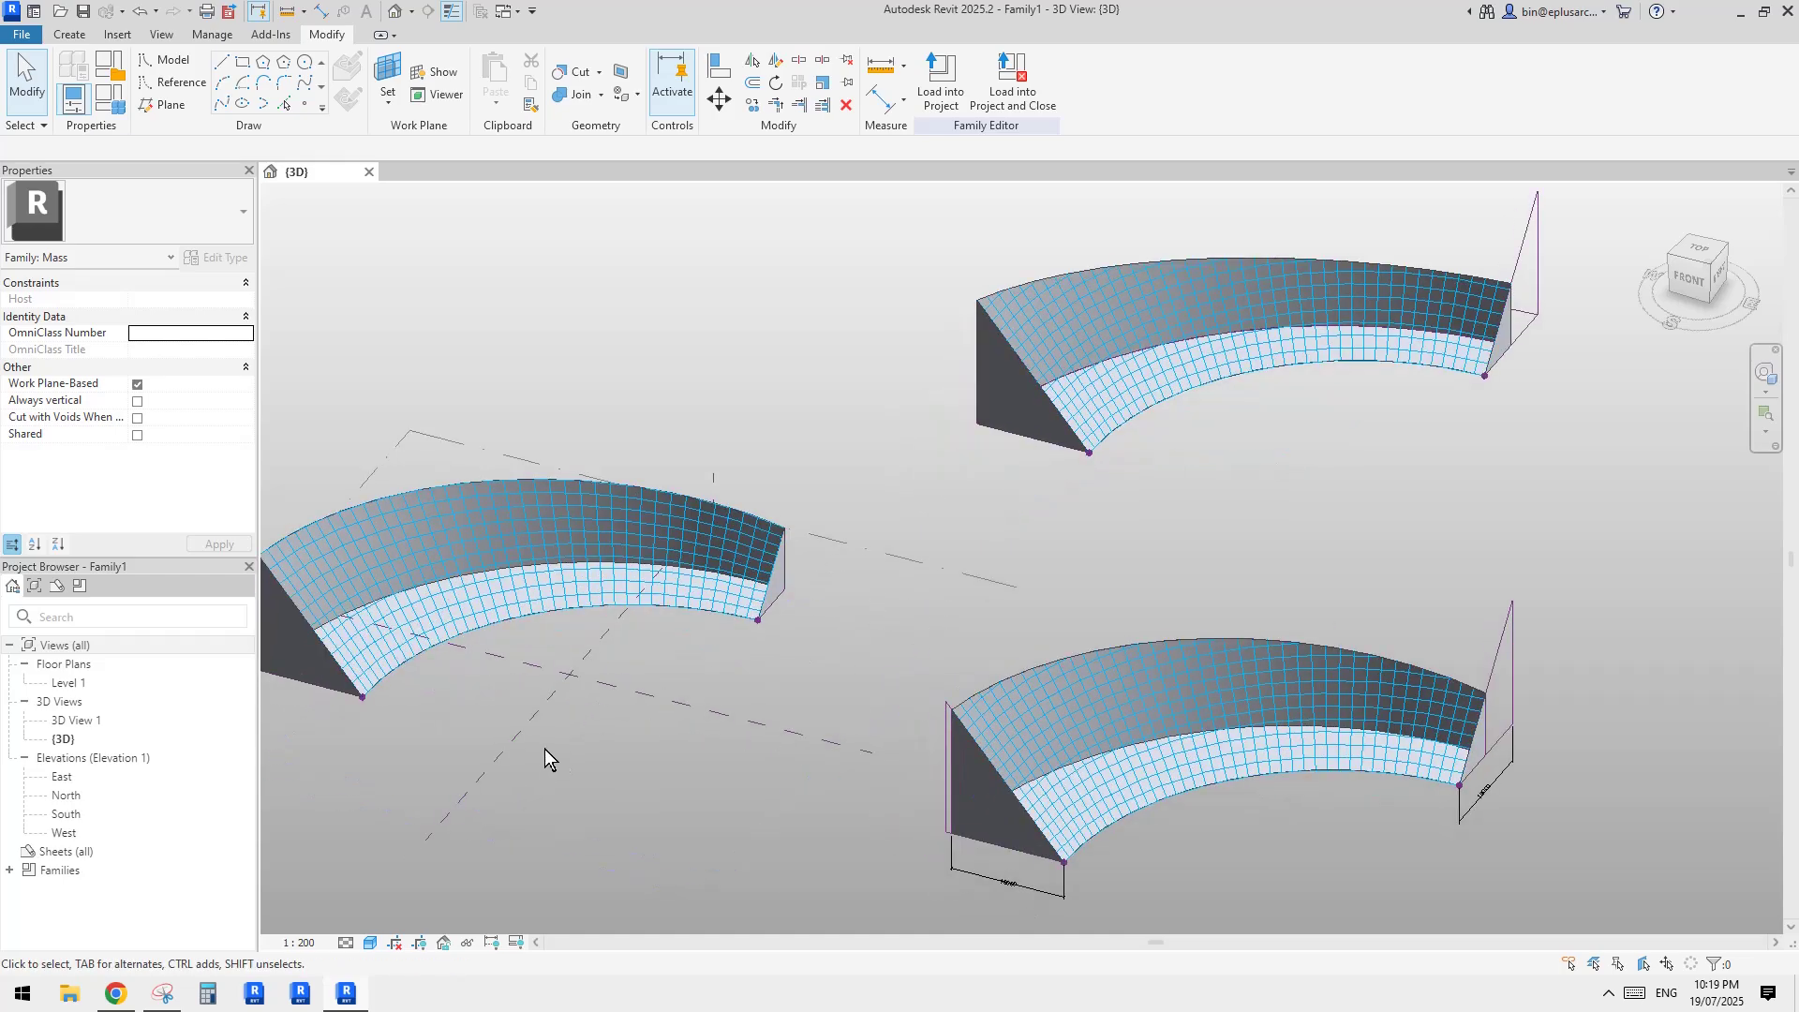
- Switch to the Snipping Tool and erase all the magenta markup from the "Pattern based roof" screenshot, keeping the red edge lines
left_click(163, 992)
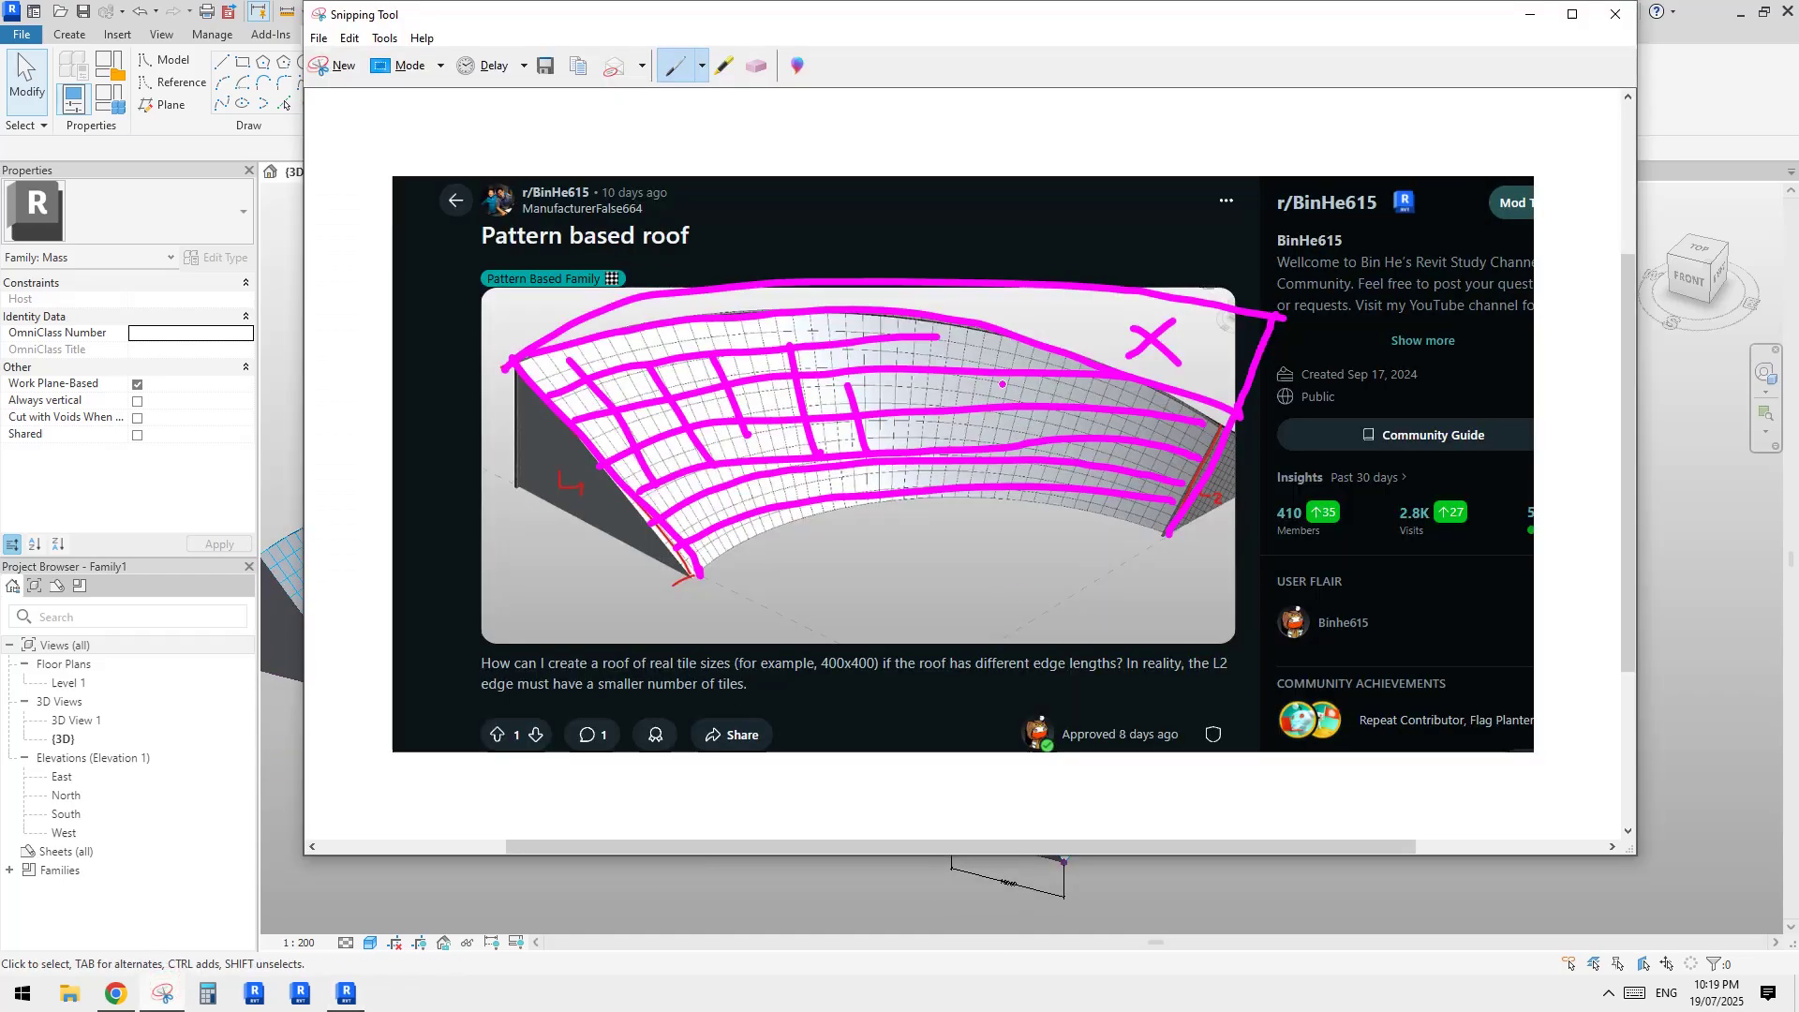
left_click(757, 65)
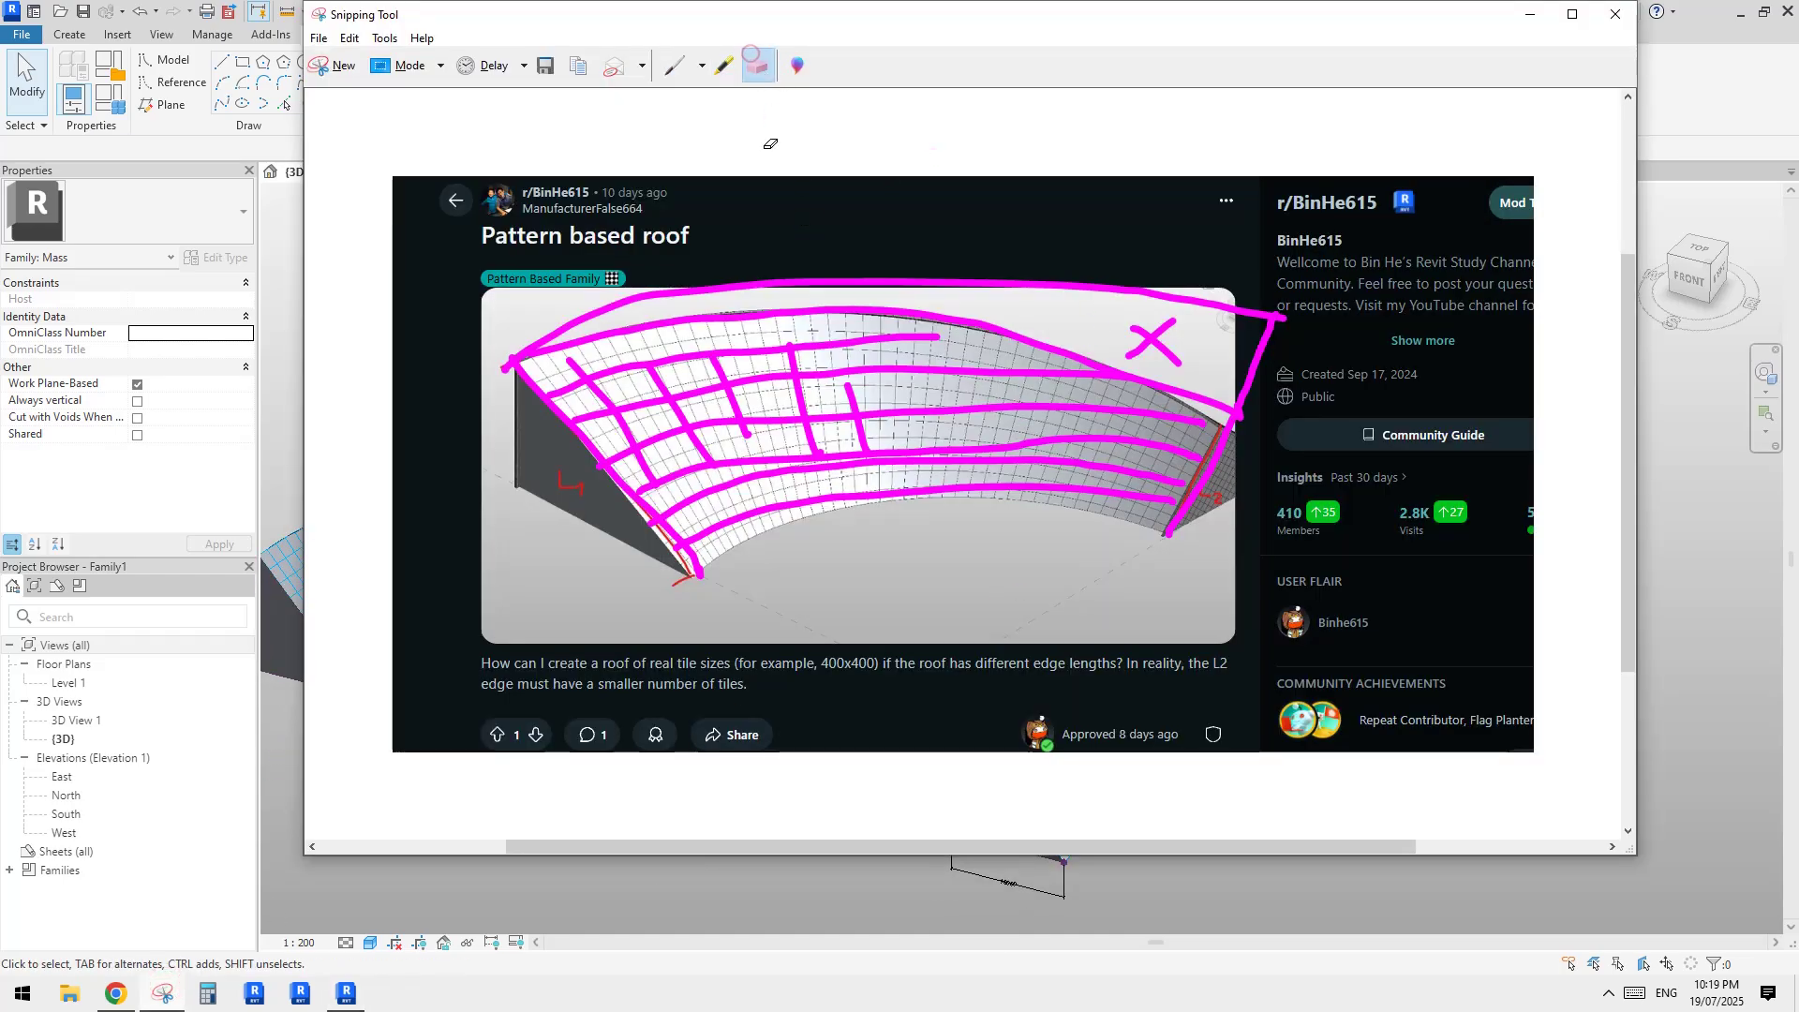
mouse_move(639, 303)
left_mouse_down()
mouse_move(593, 436)
mouse_move(859, 418)
mouse_move(1124, 521)
left_mouse_up()
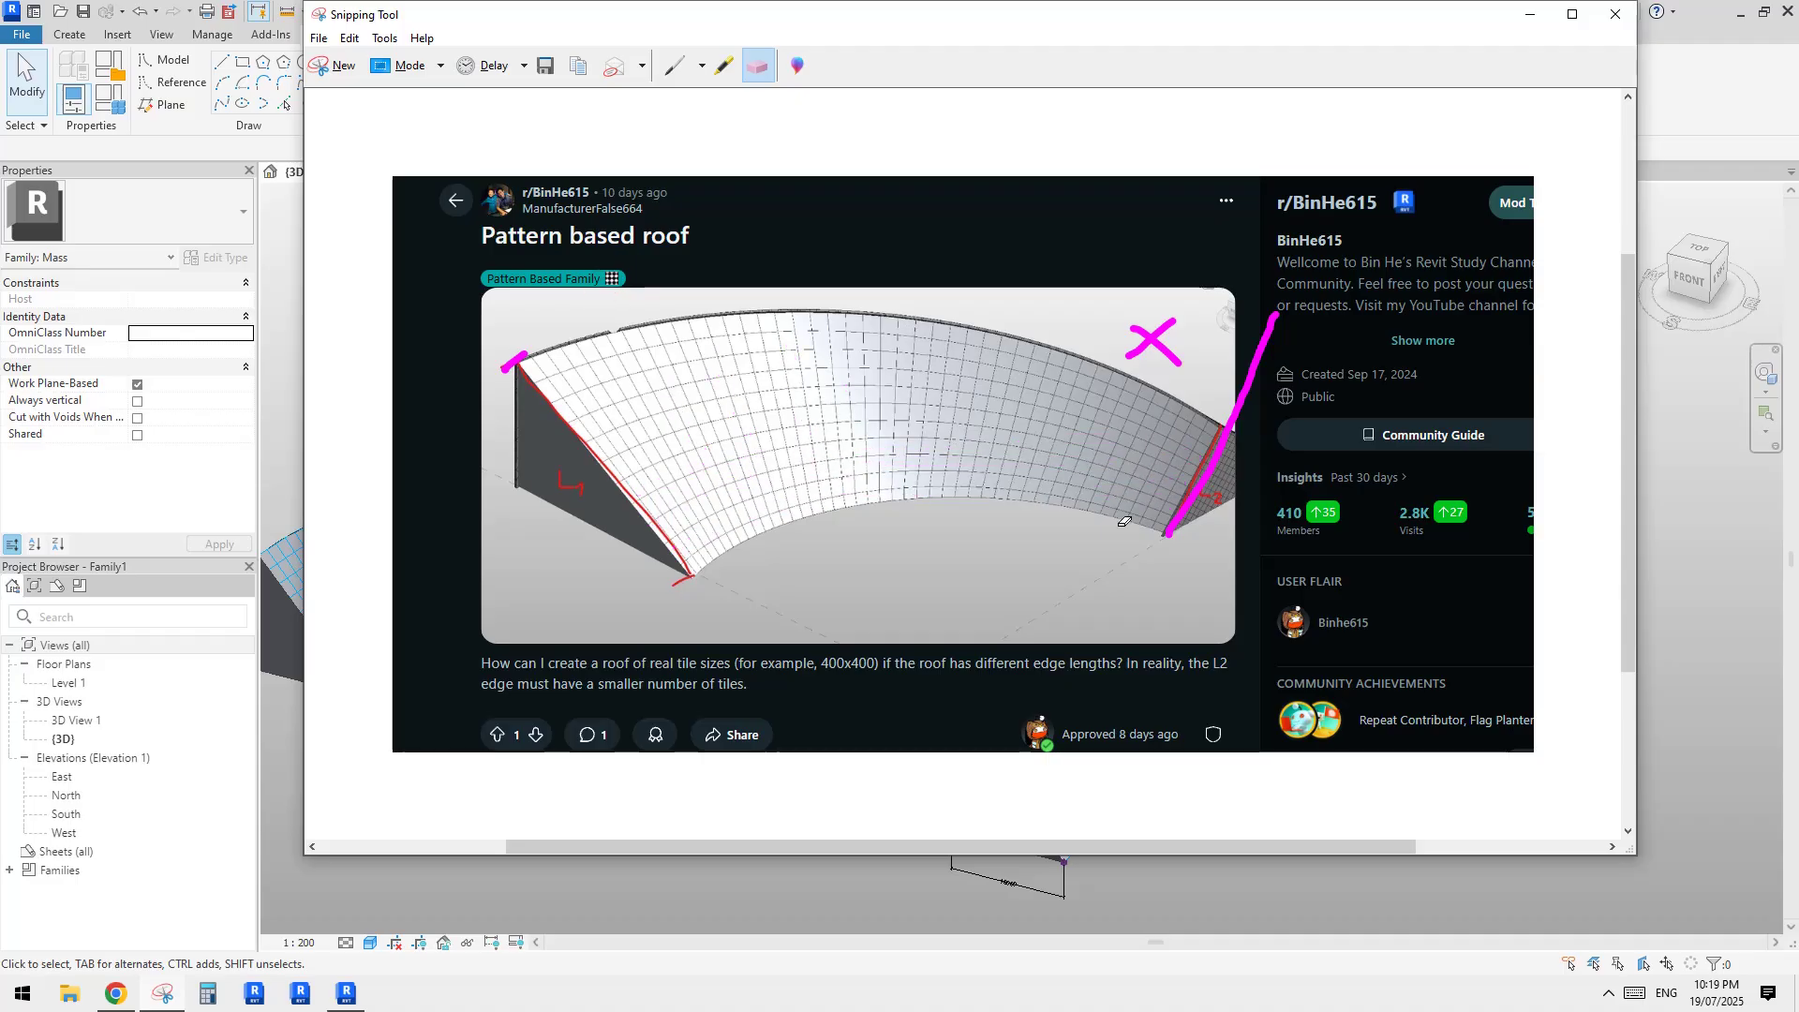
left_click_drag(1208, 364, 1163, 418)
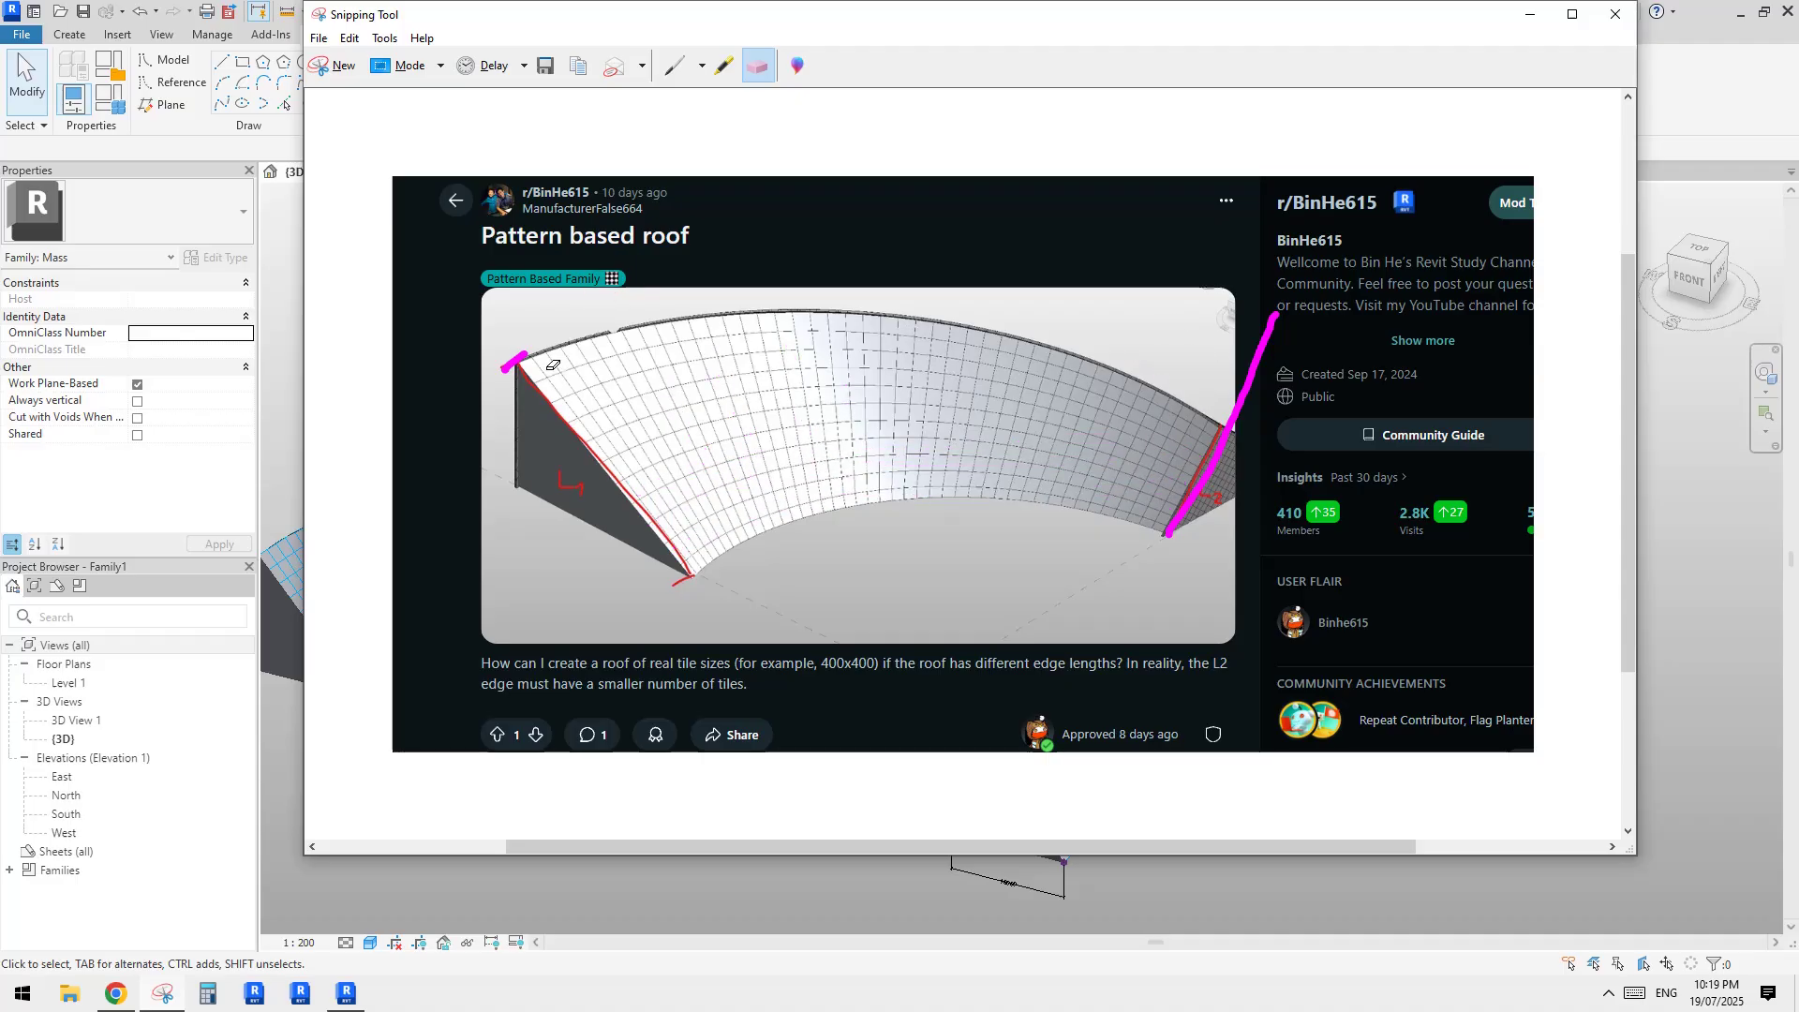
left_click(517, 360)
left_click(1224, 450)
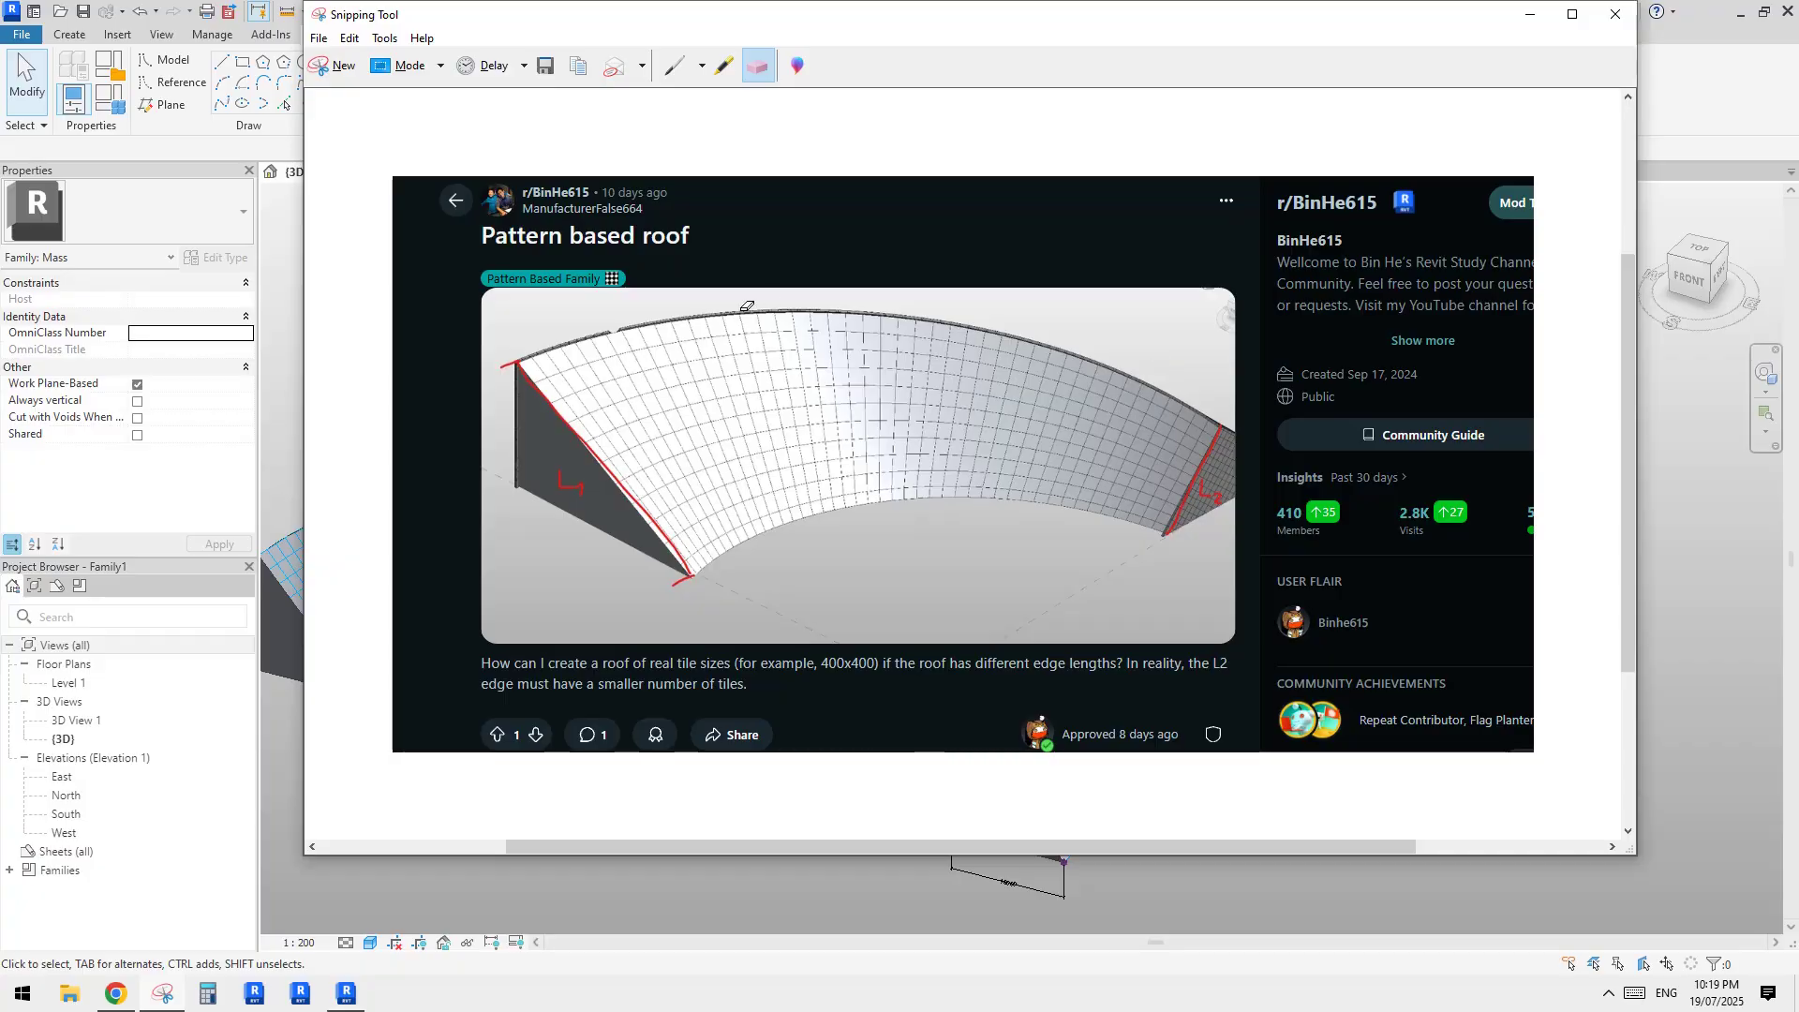
- Return to the Revit model and examine the gridded sloping faces of the original and the dimensioned void-cut sweeps
left_click(1687, 519)
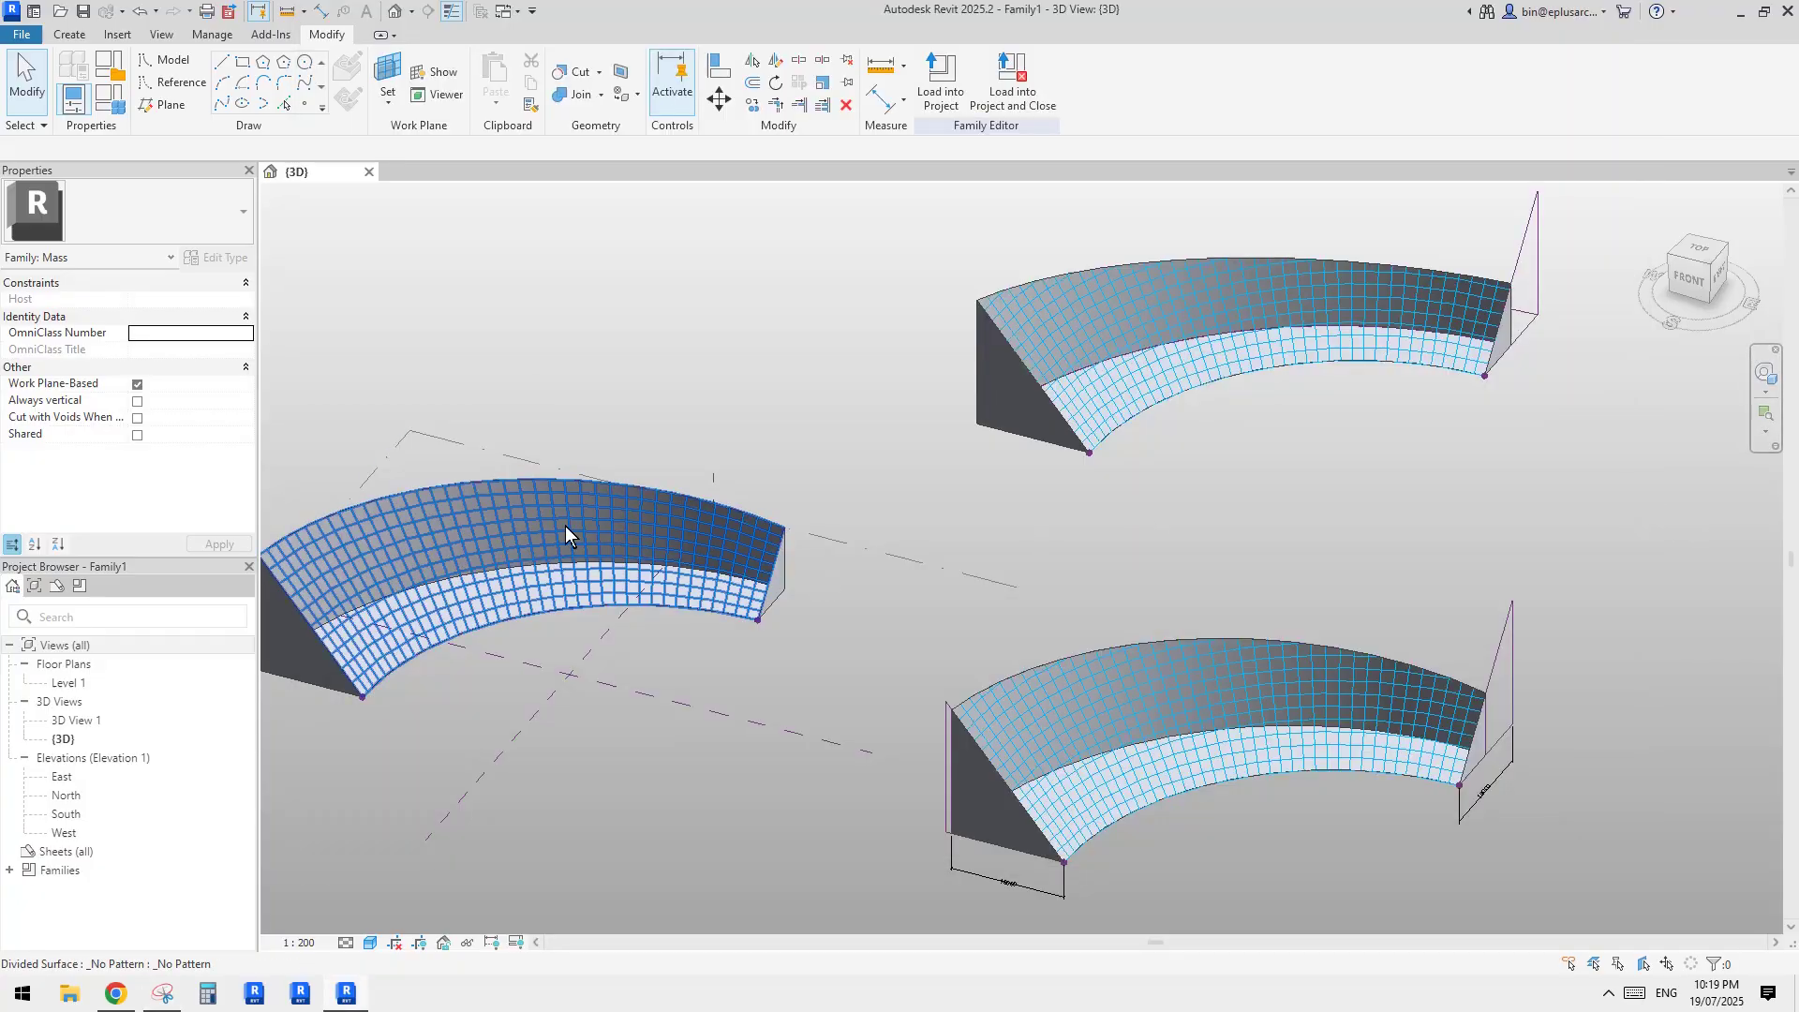
middle_click_drag(565, 525, 975, 496)
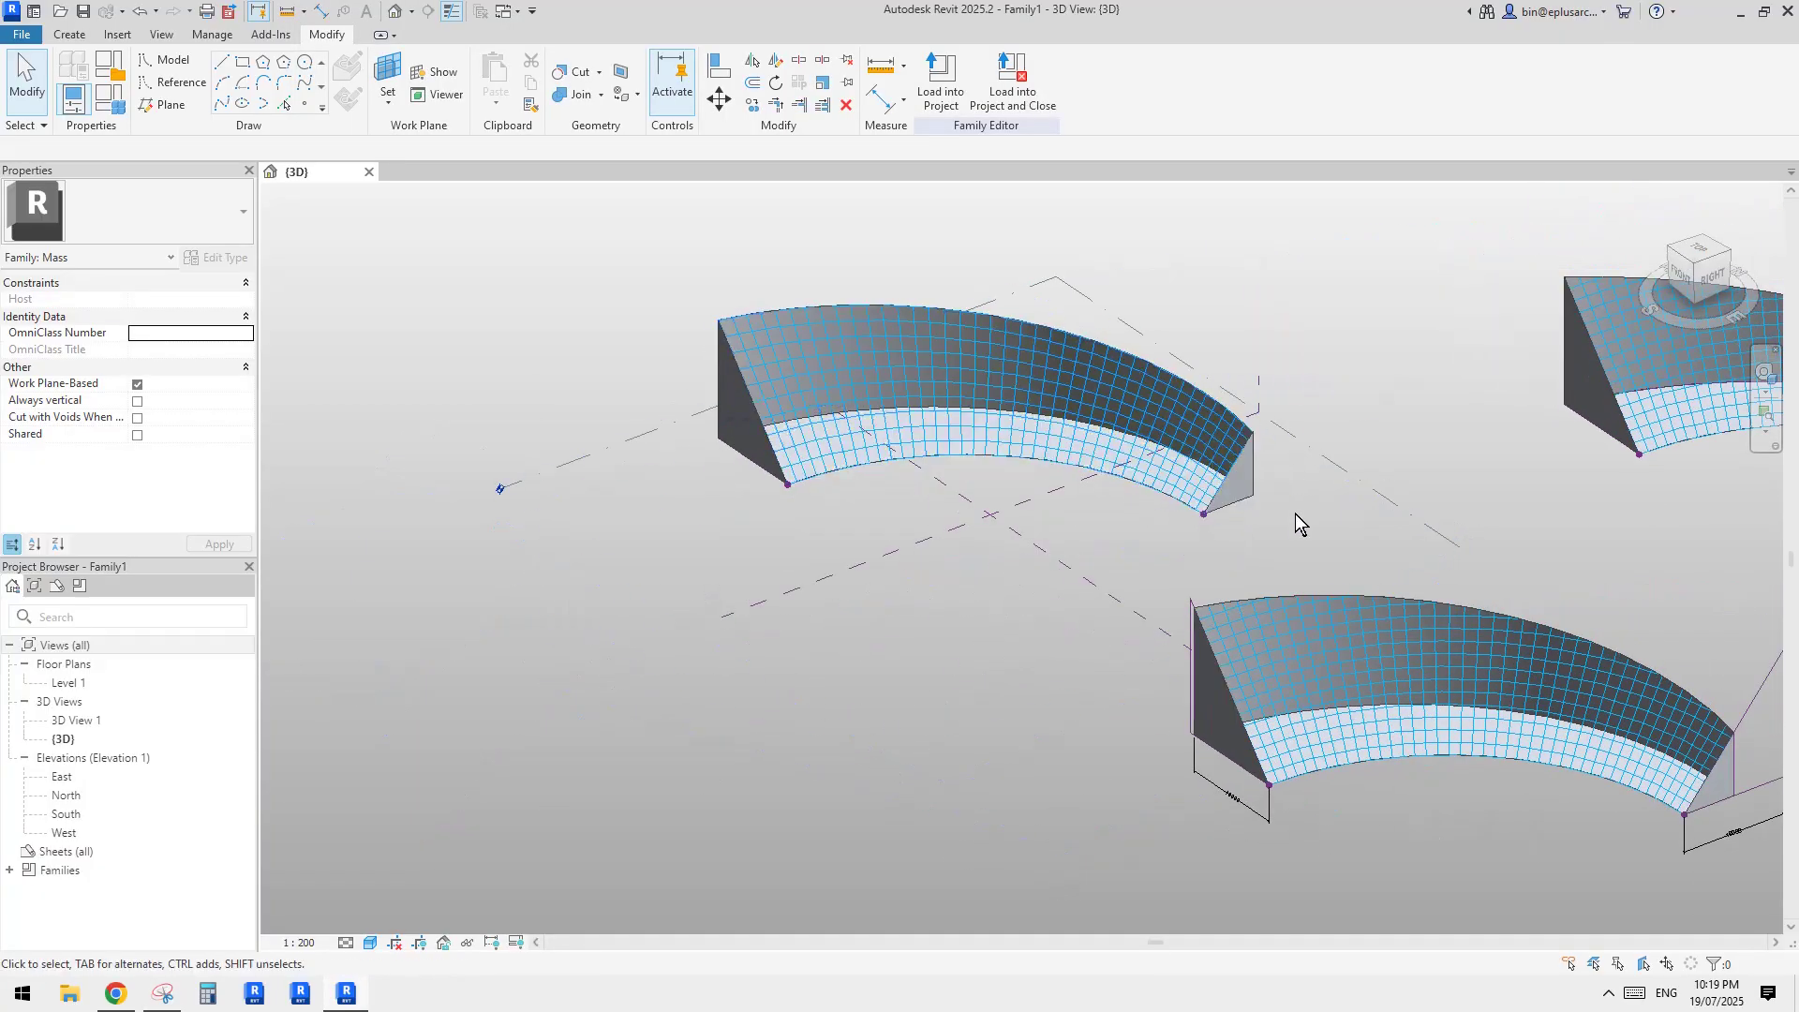
scroll(1593, 705, "up", 2)
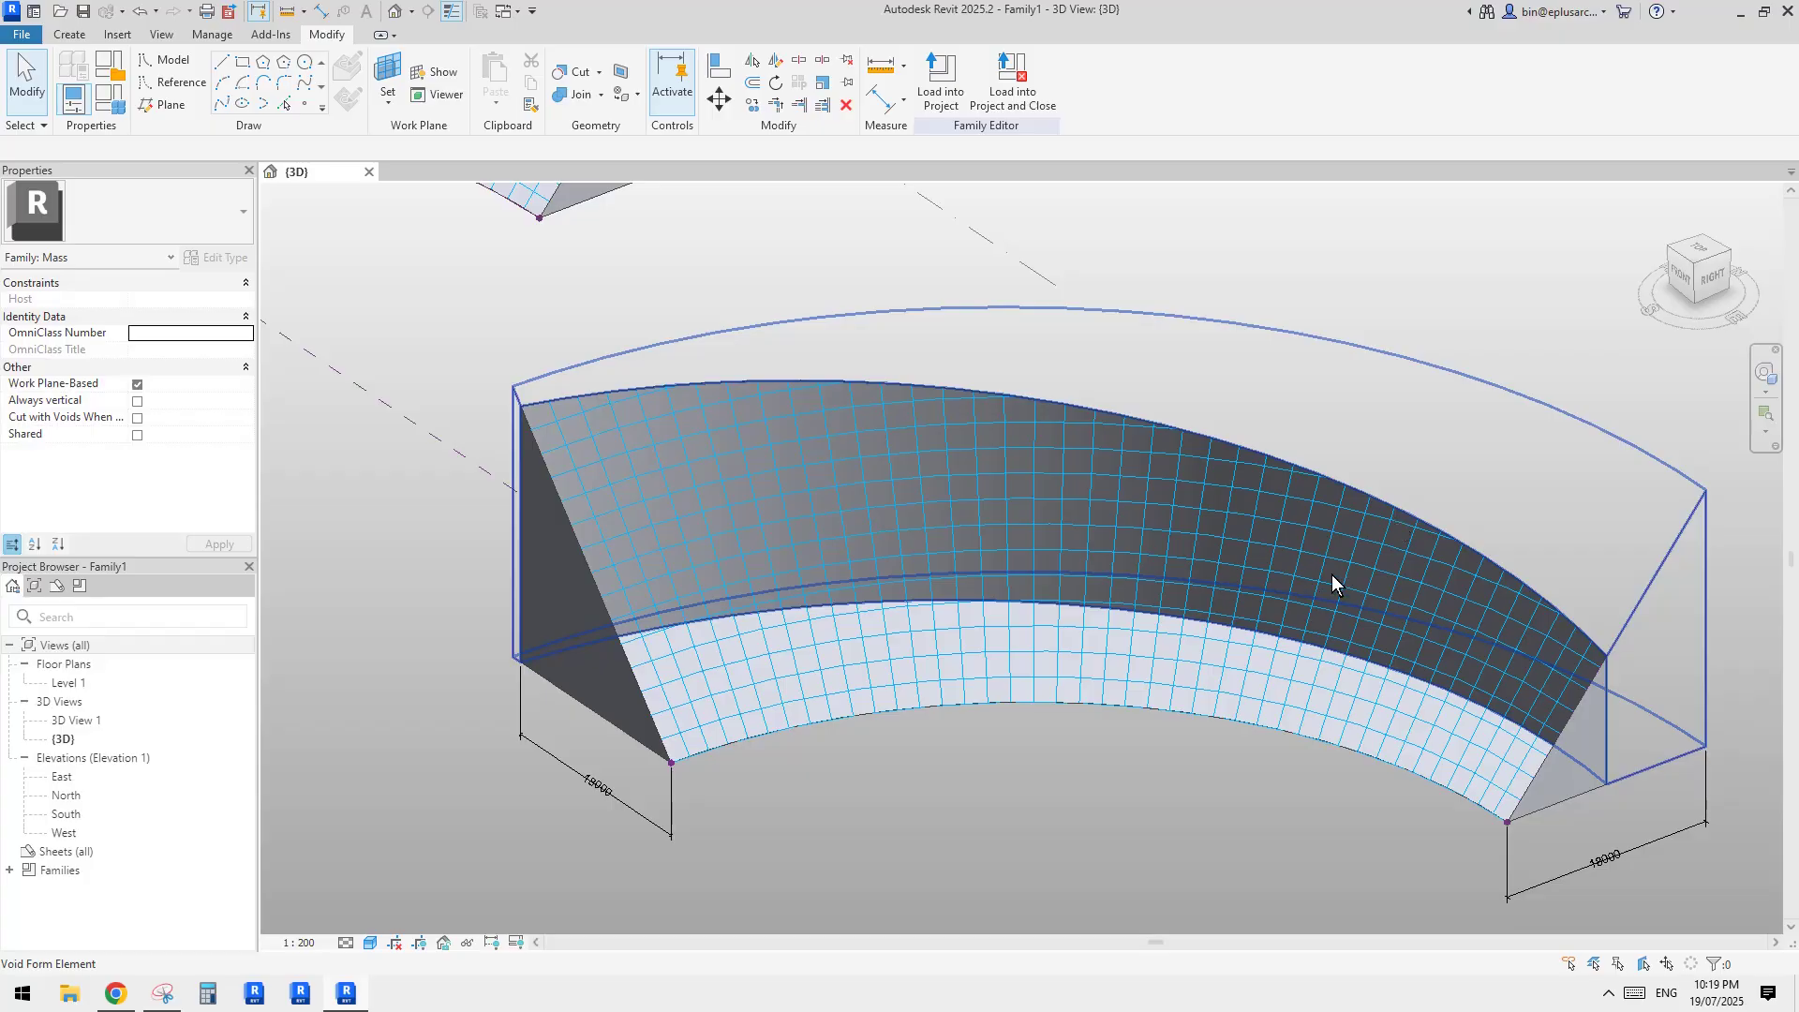